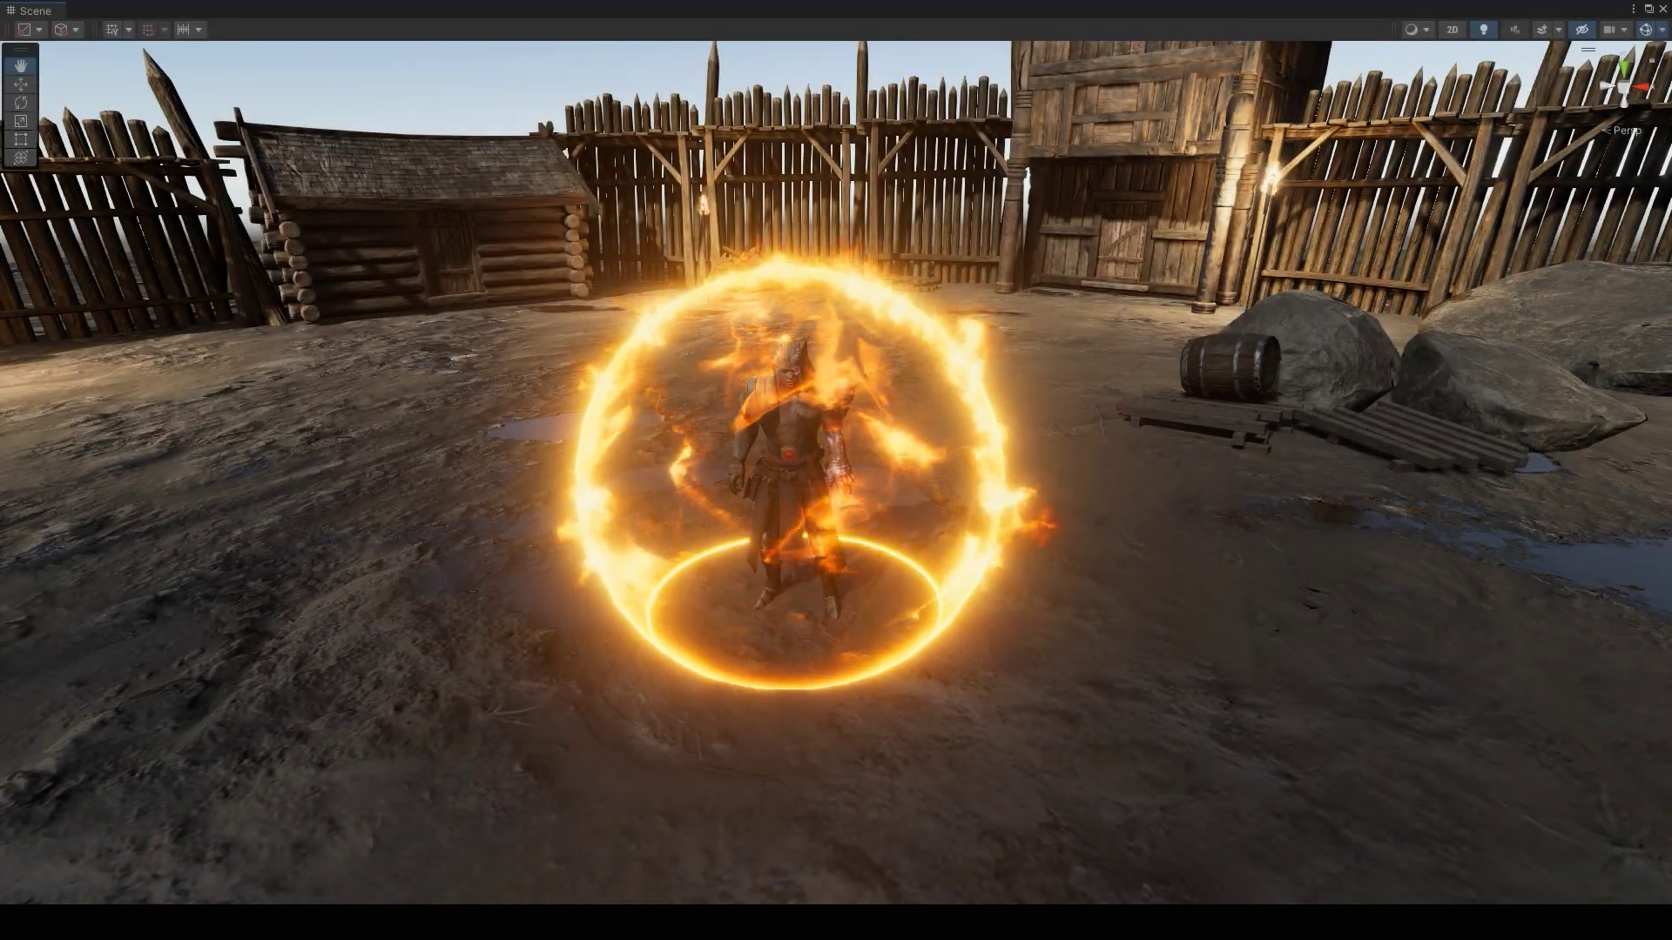
{"action": "left_click_drag", "start_coordinate": [836, 470], "coordinate": [906, 636], "text": "alt"}
{"action": "scroll", "coordinate": [835, 471], "scroll_direction": "up", "scroll_amount": 3}
{"action": "scroll", "coordinate": [836, 471], "scroll_direction": "down", "scroll_amount": 2}
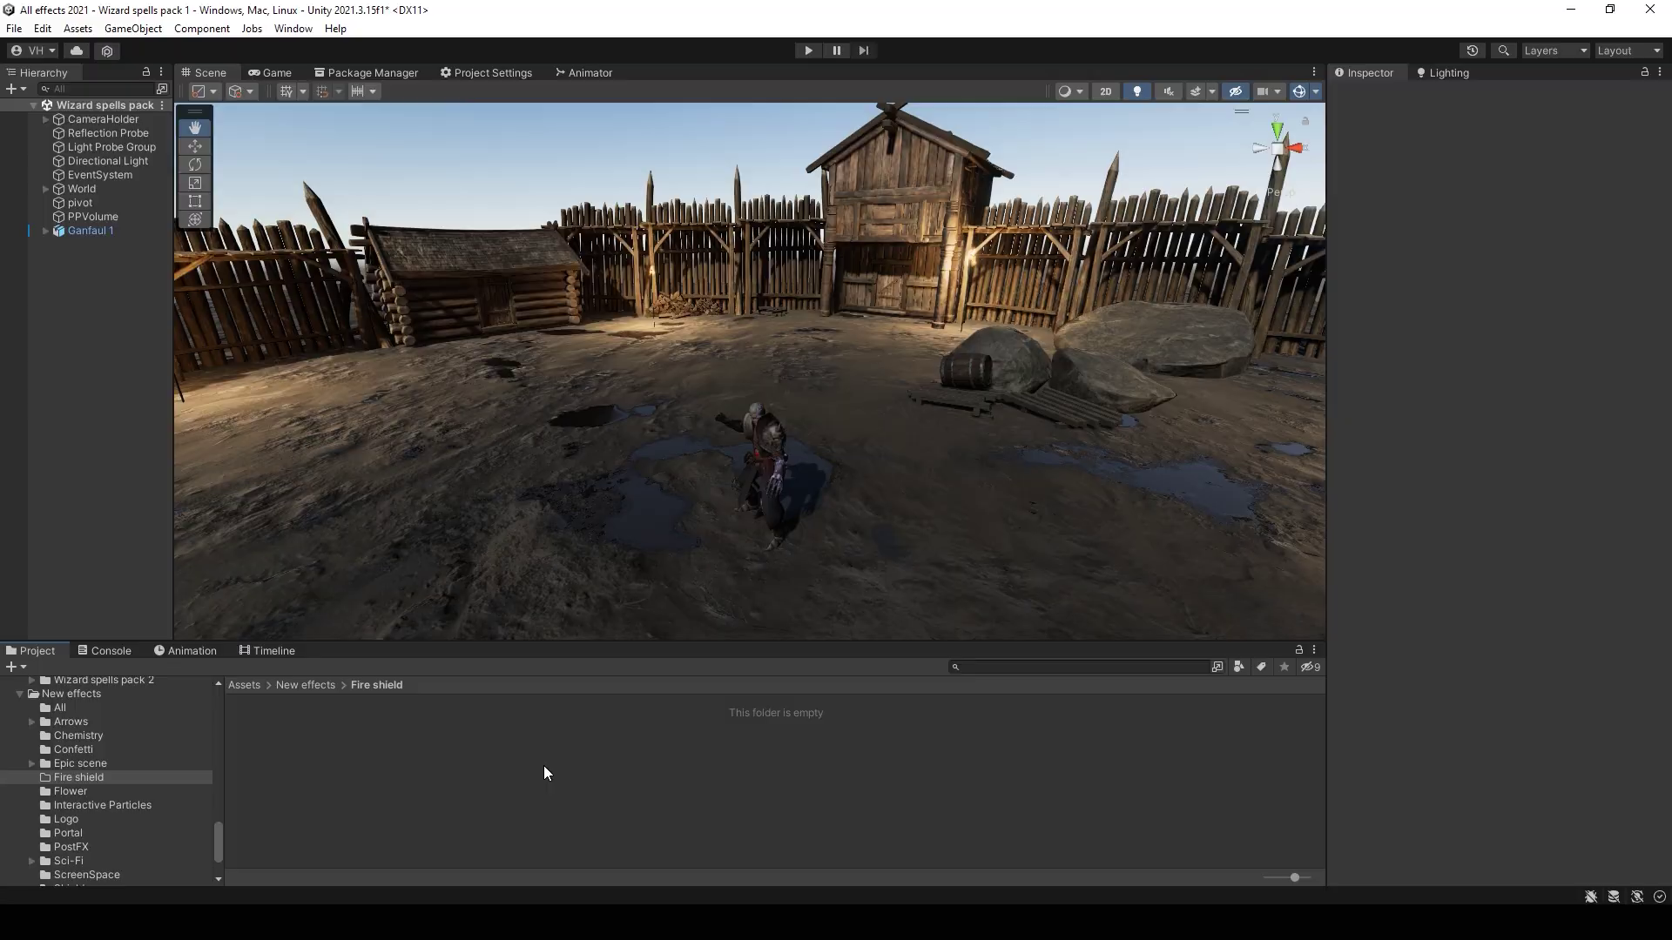
Step: Create a Built-in Unlit shader graph named Fresnel in the Fire shield folder
{"action": "right_click", "coordinate": [452, 766]}
{"action": "left_click", "coordinate": [485, 308]}
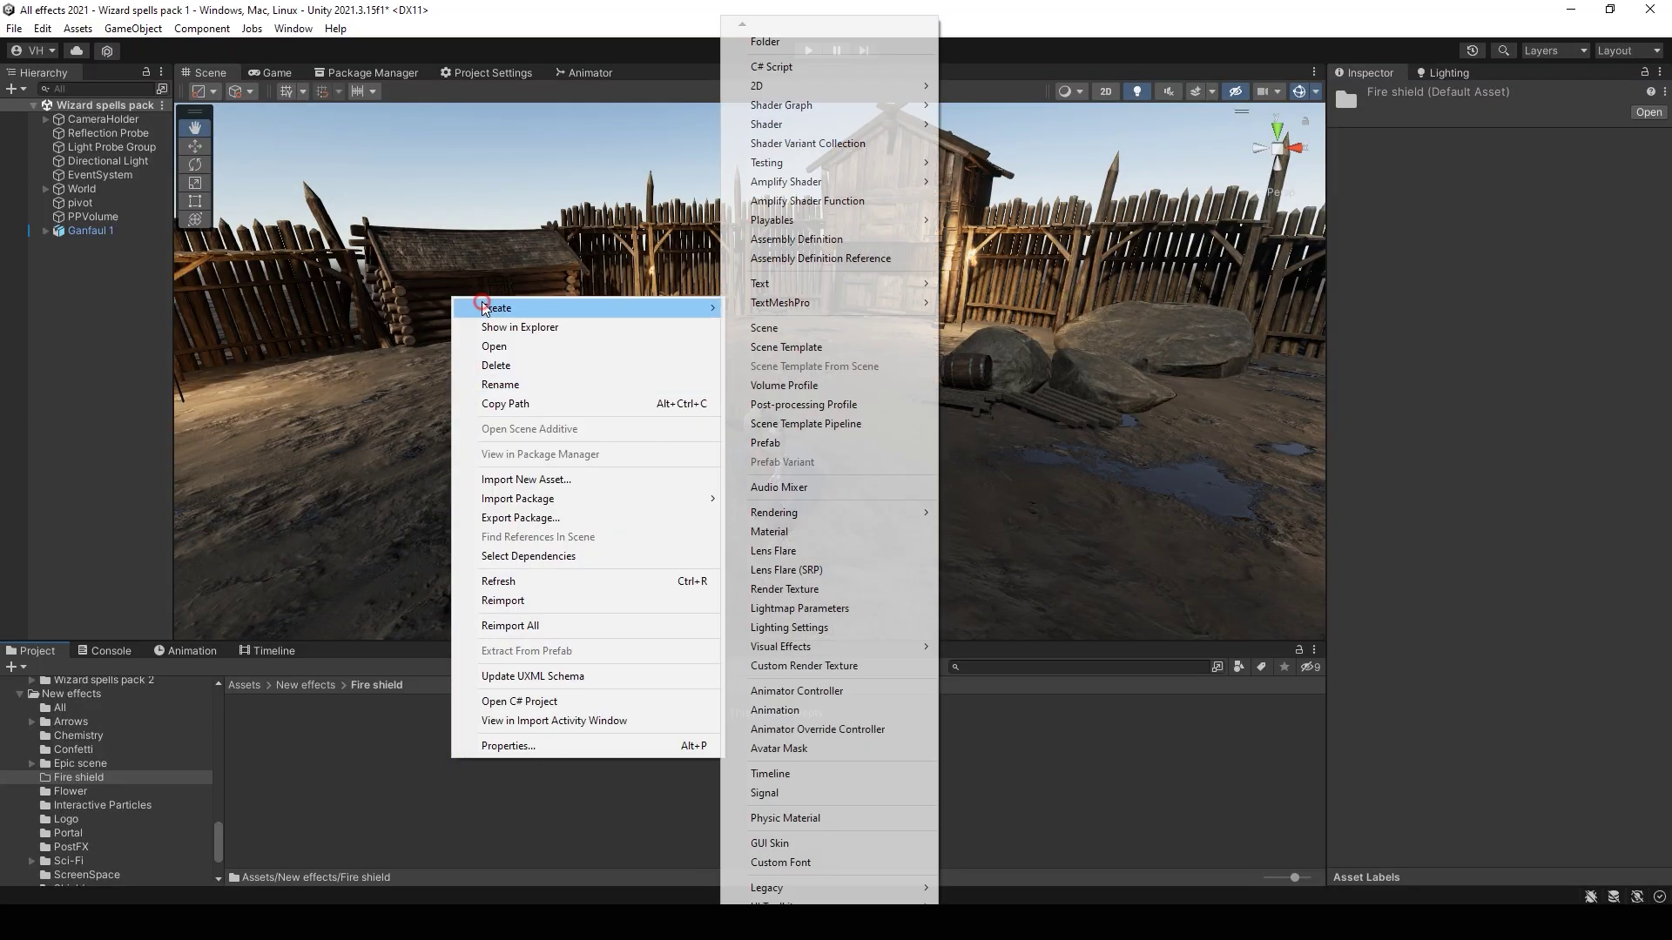
{"action": "mouse_move", "coordinate": [781, 105]}
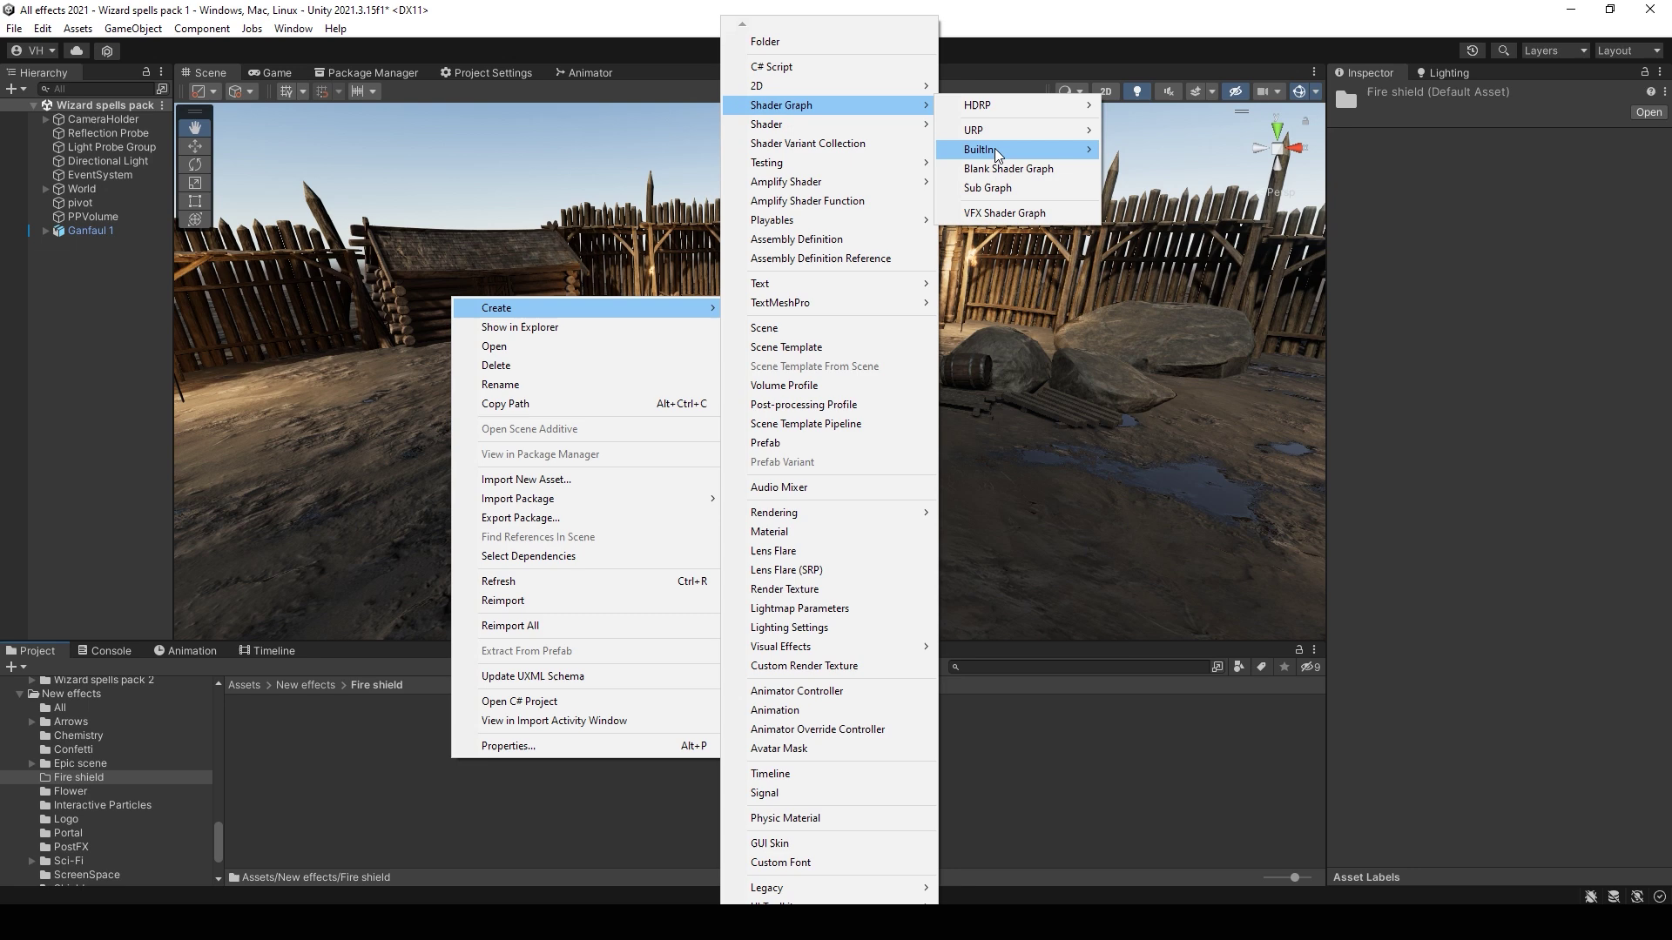
{"action": "mouse_move", "coordinate": [997, 150]}
{"action": "left_click", "coordinate": [1167, 168]}
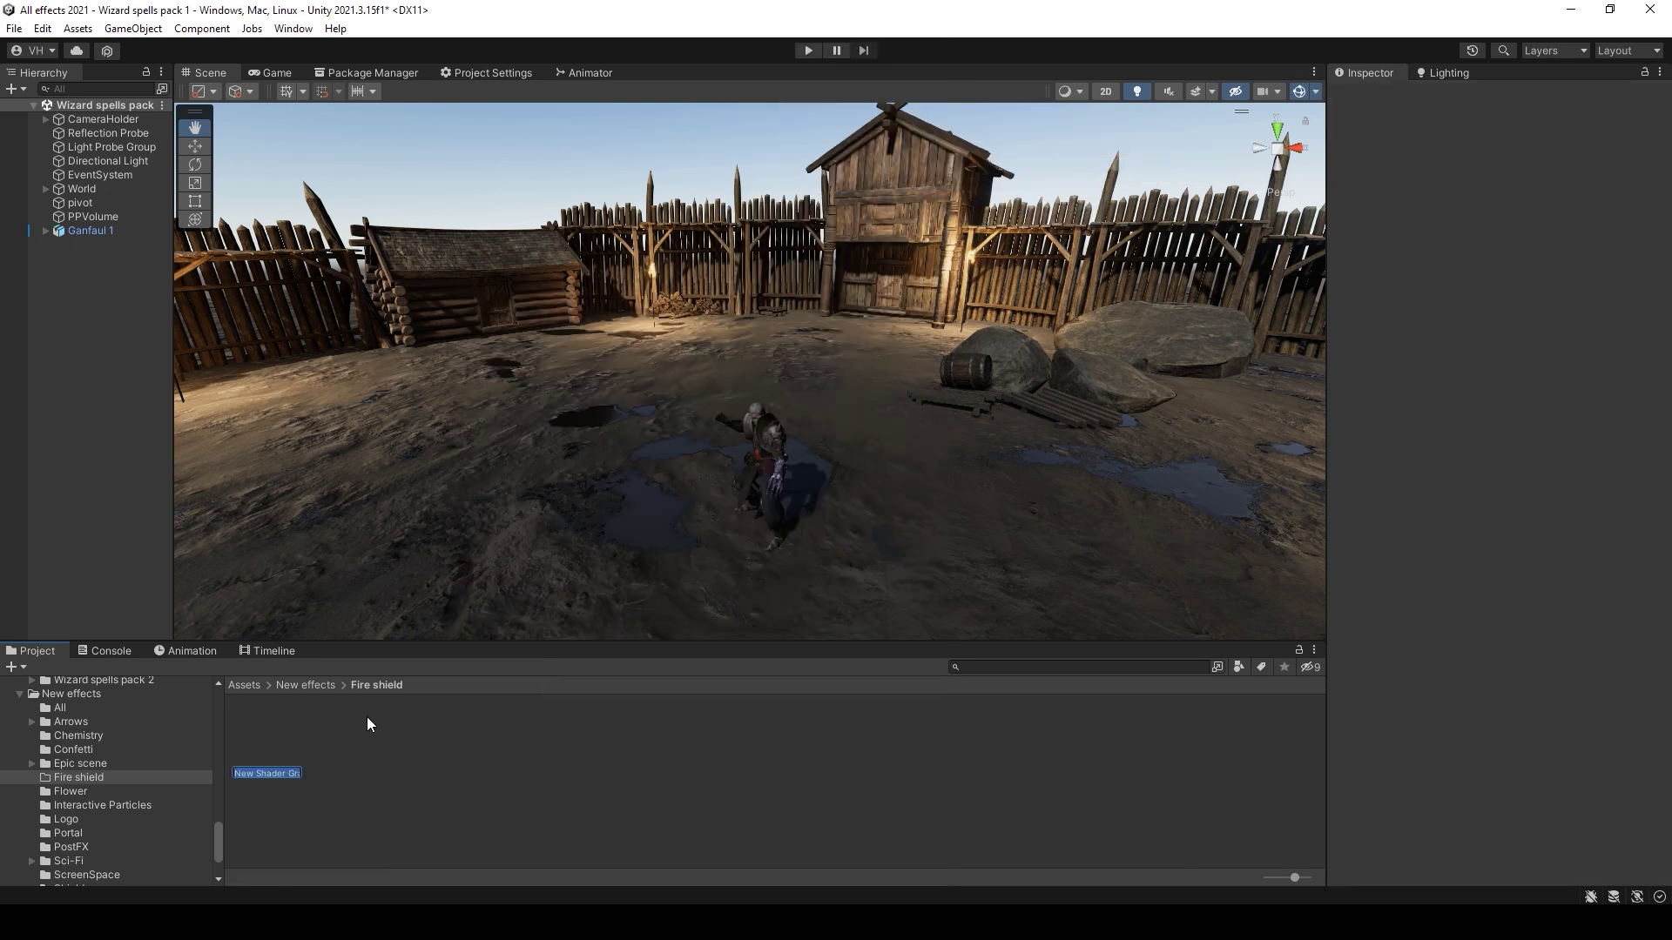
{"action": "type", "text": "Fresnel"}
{"action": "key", "text": "Return"}
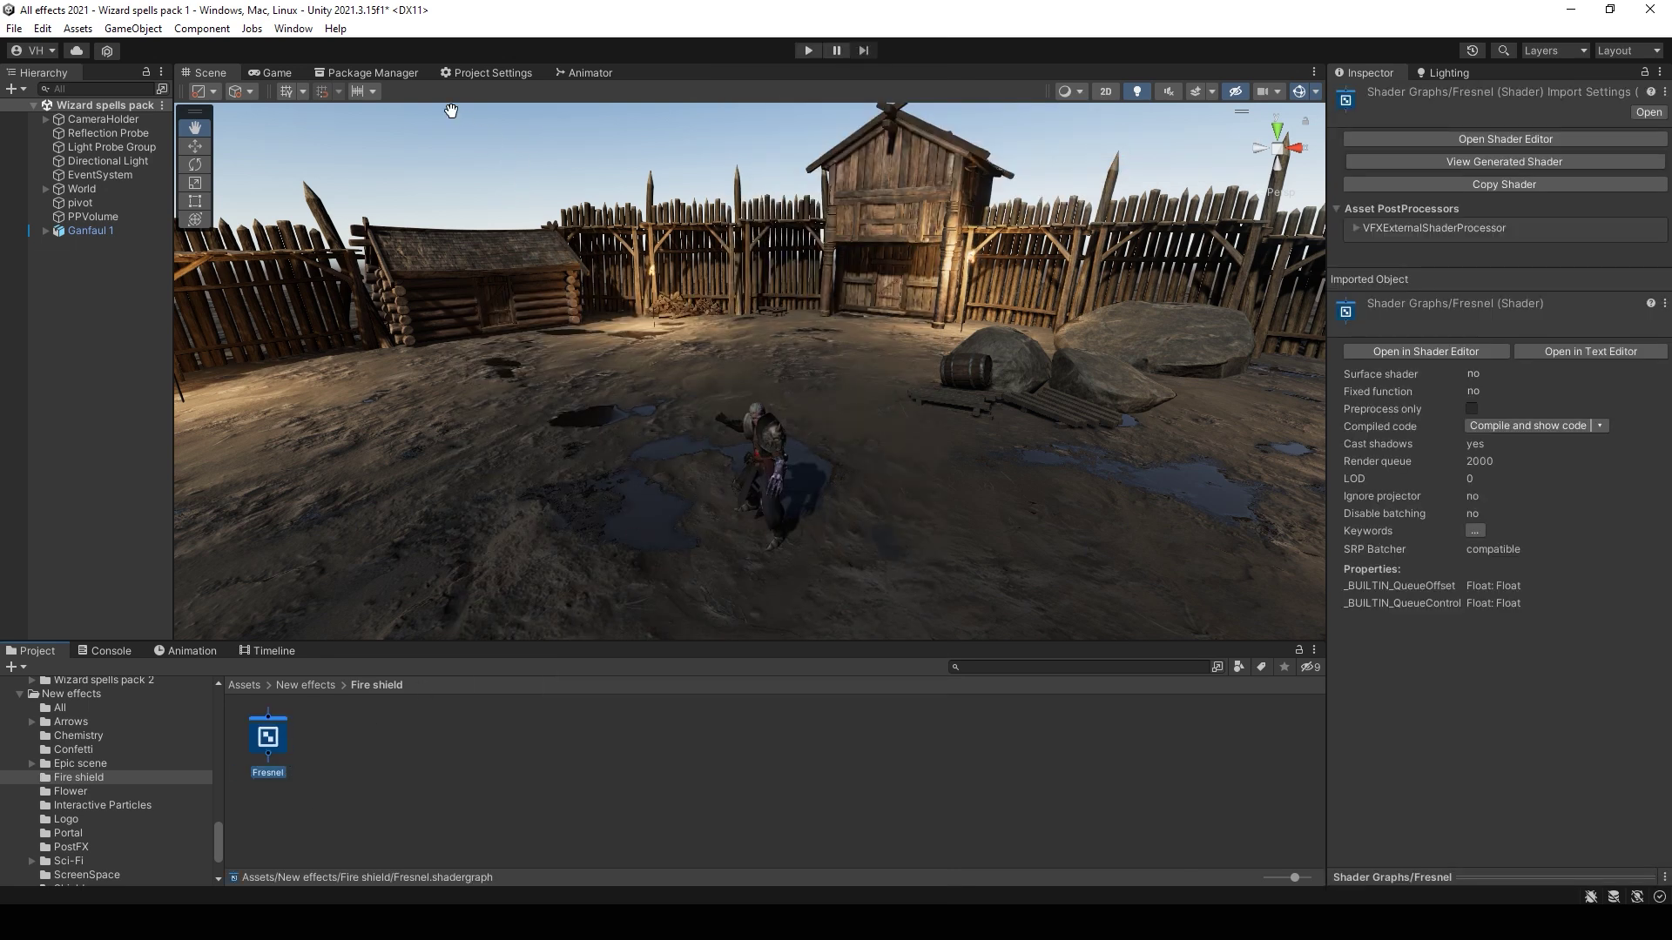
{"action": "left_click", "coordinate": [389, 72]}
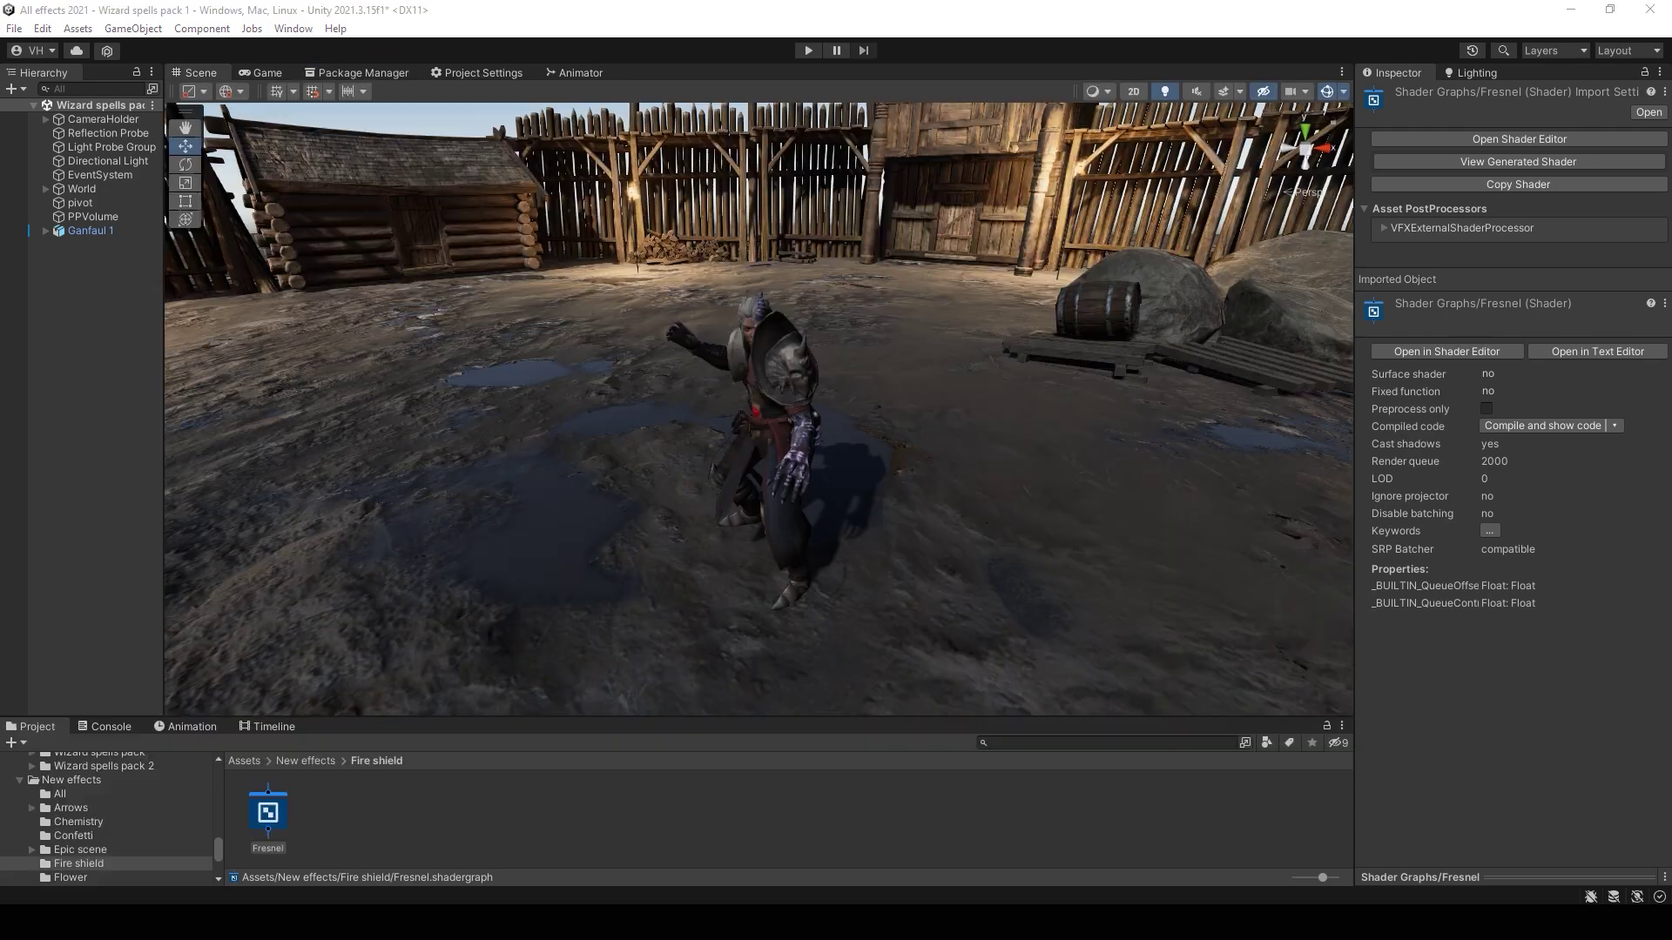
Step: Open the Fresnel shader graph and set its surface type to Transparent and render face to Both
{"action": "left_click", "coordinate": [278, 818]}
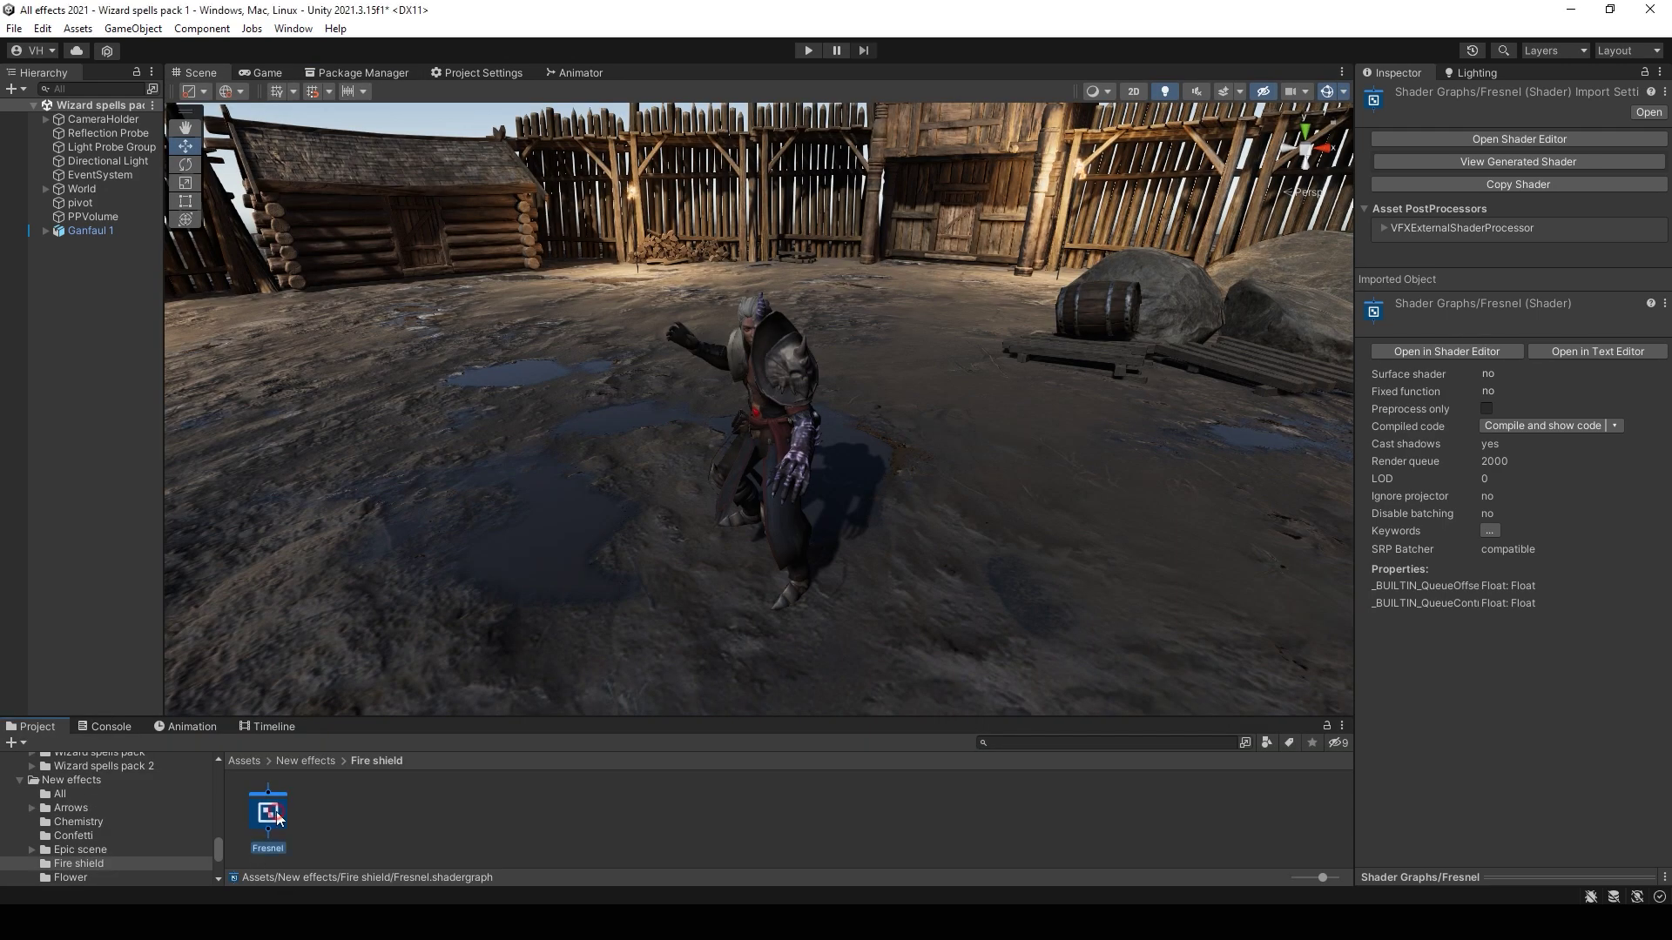
{"action": "left_click", "coordinate": [1455, 141]}
{"action": "left_click", "coordinate": [1228, 348]}
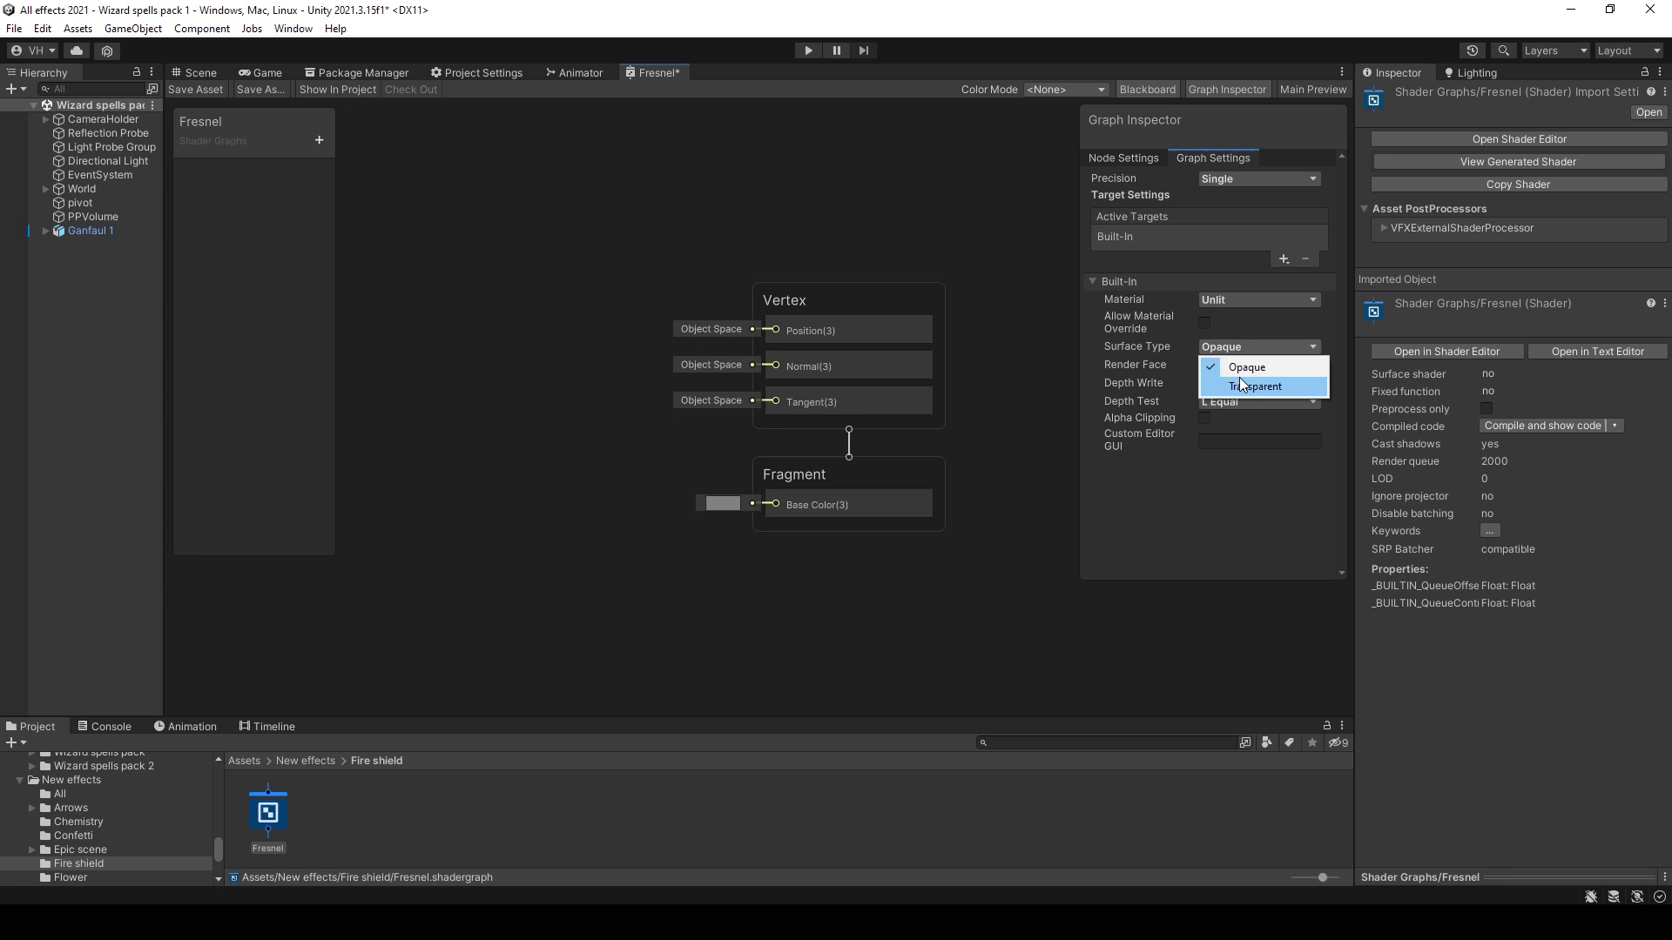
{"action": "left_click", "coordinate": [1237, 383]}
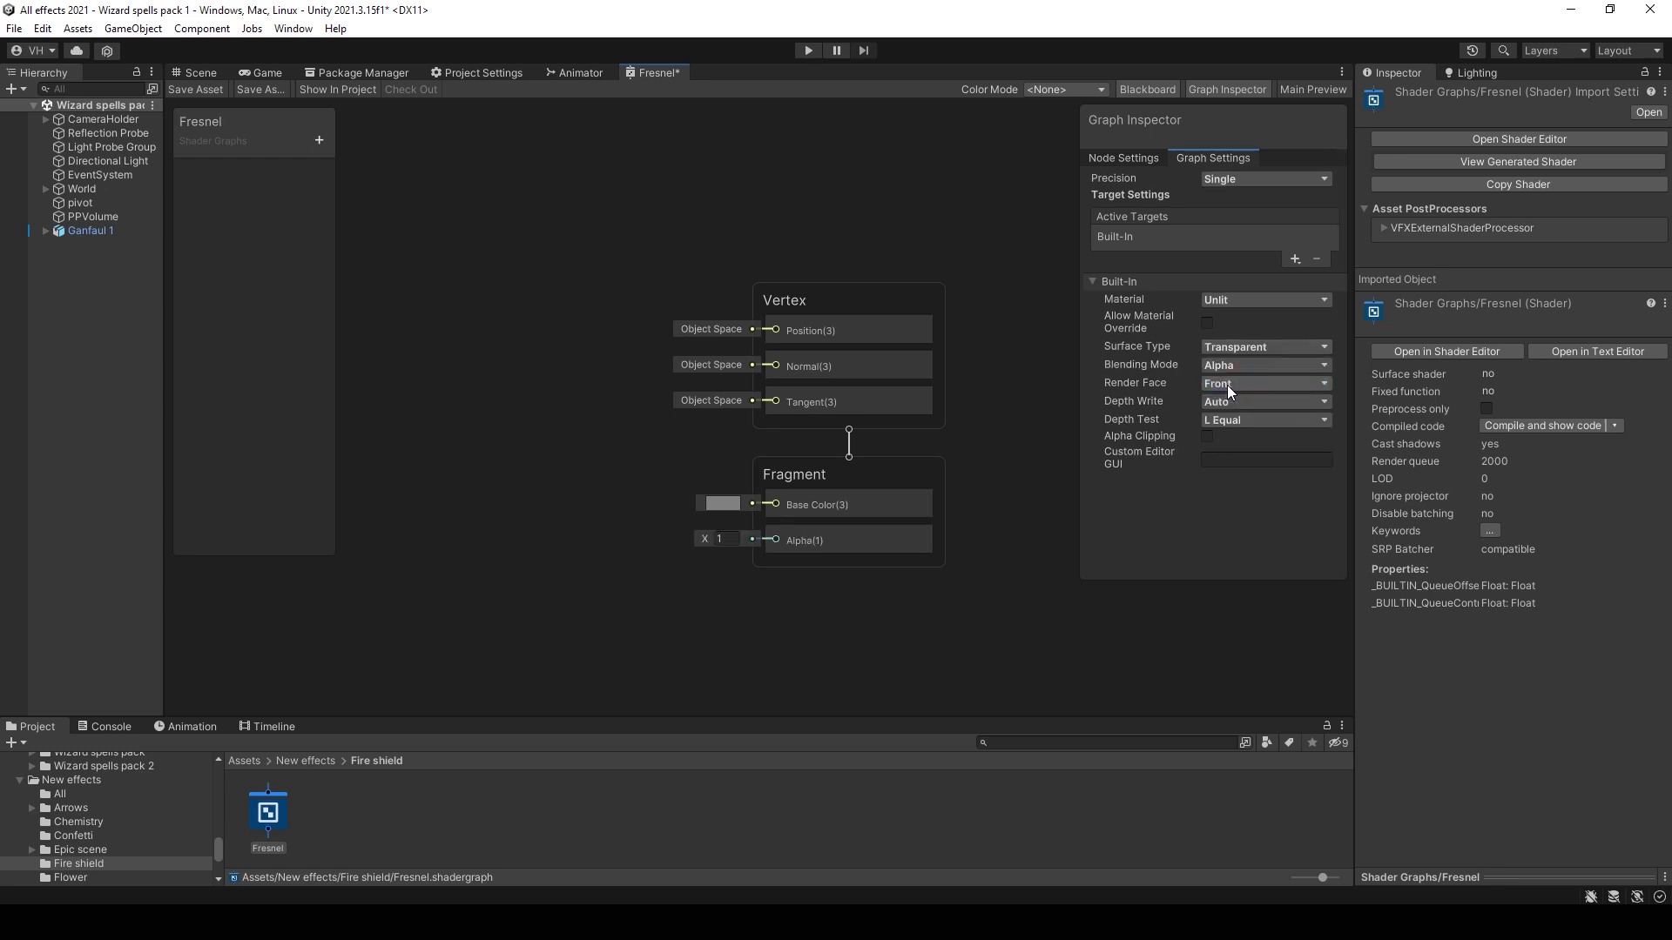
{"action": "left_click", "coordinate": [1228, 385]}
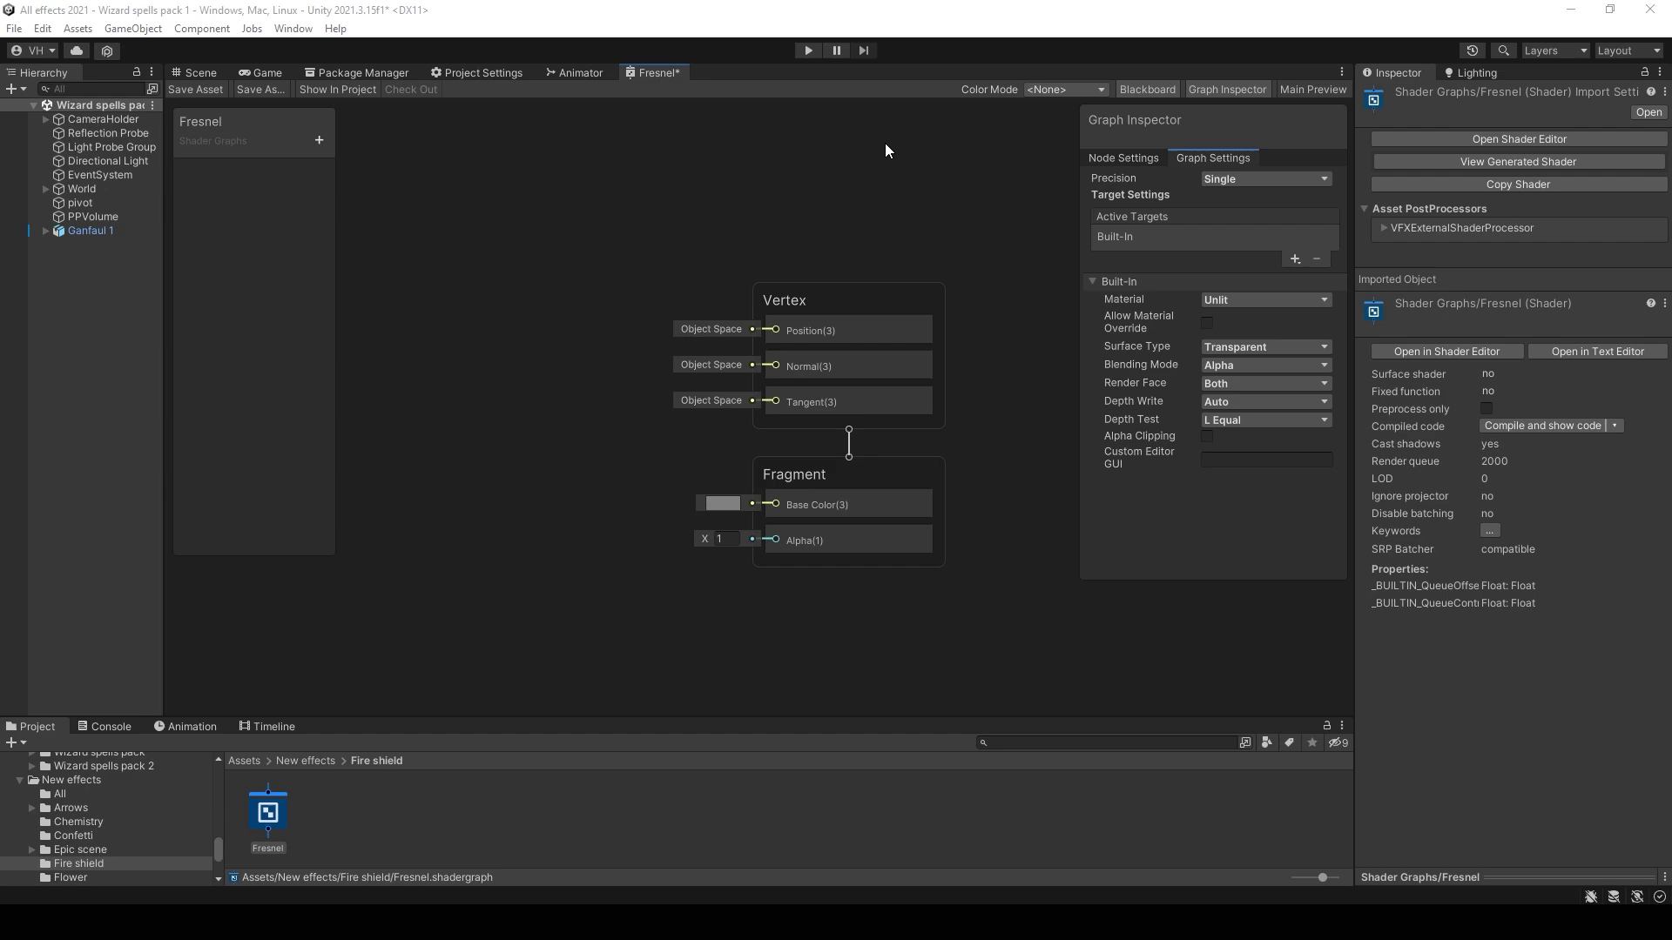
Step: Dock the Fresnel graph beside the Scene view and add a particle system named Fire shield to the scene
{"action": "left_click_drag", "start_coordinate": [656, 75], "coordinate": [476, 354]}
{"action": "right_click", "coordinate": [73, 269]}
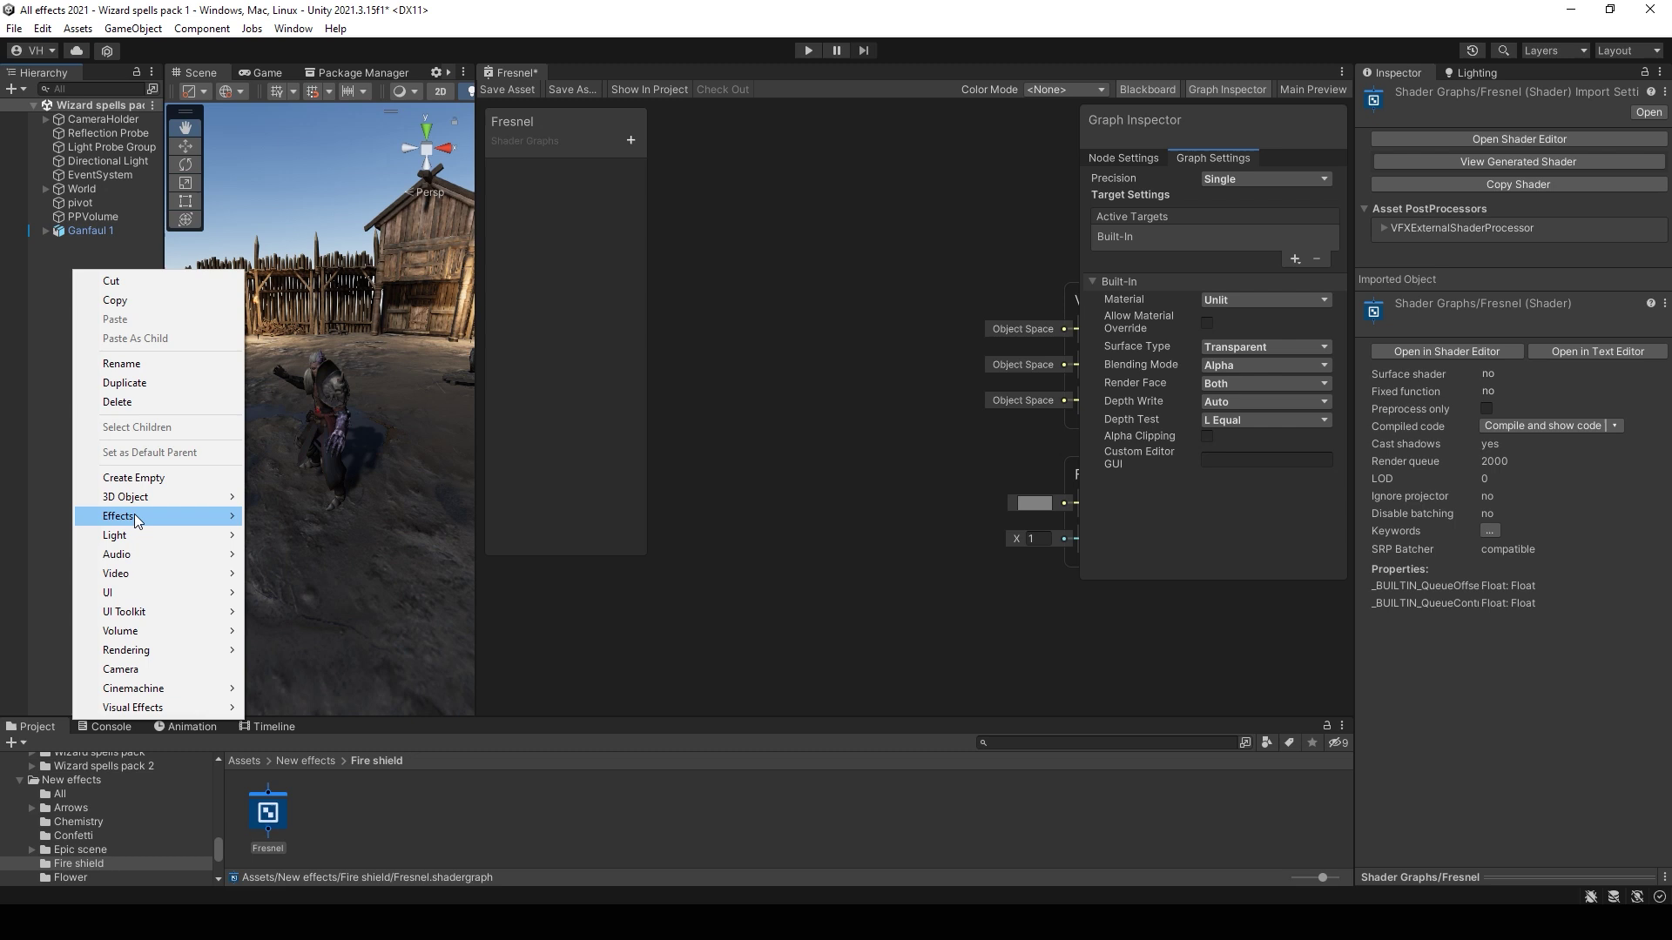
{"action": "mouse_move", "coordinate": [134, 516]}
{"action": "left_click", "coordinate": [304, 516]}
{"action": "type", "text": "Fire shield"}
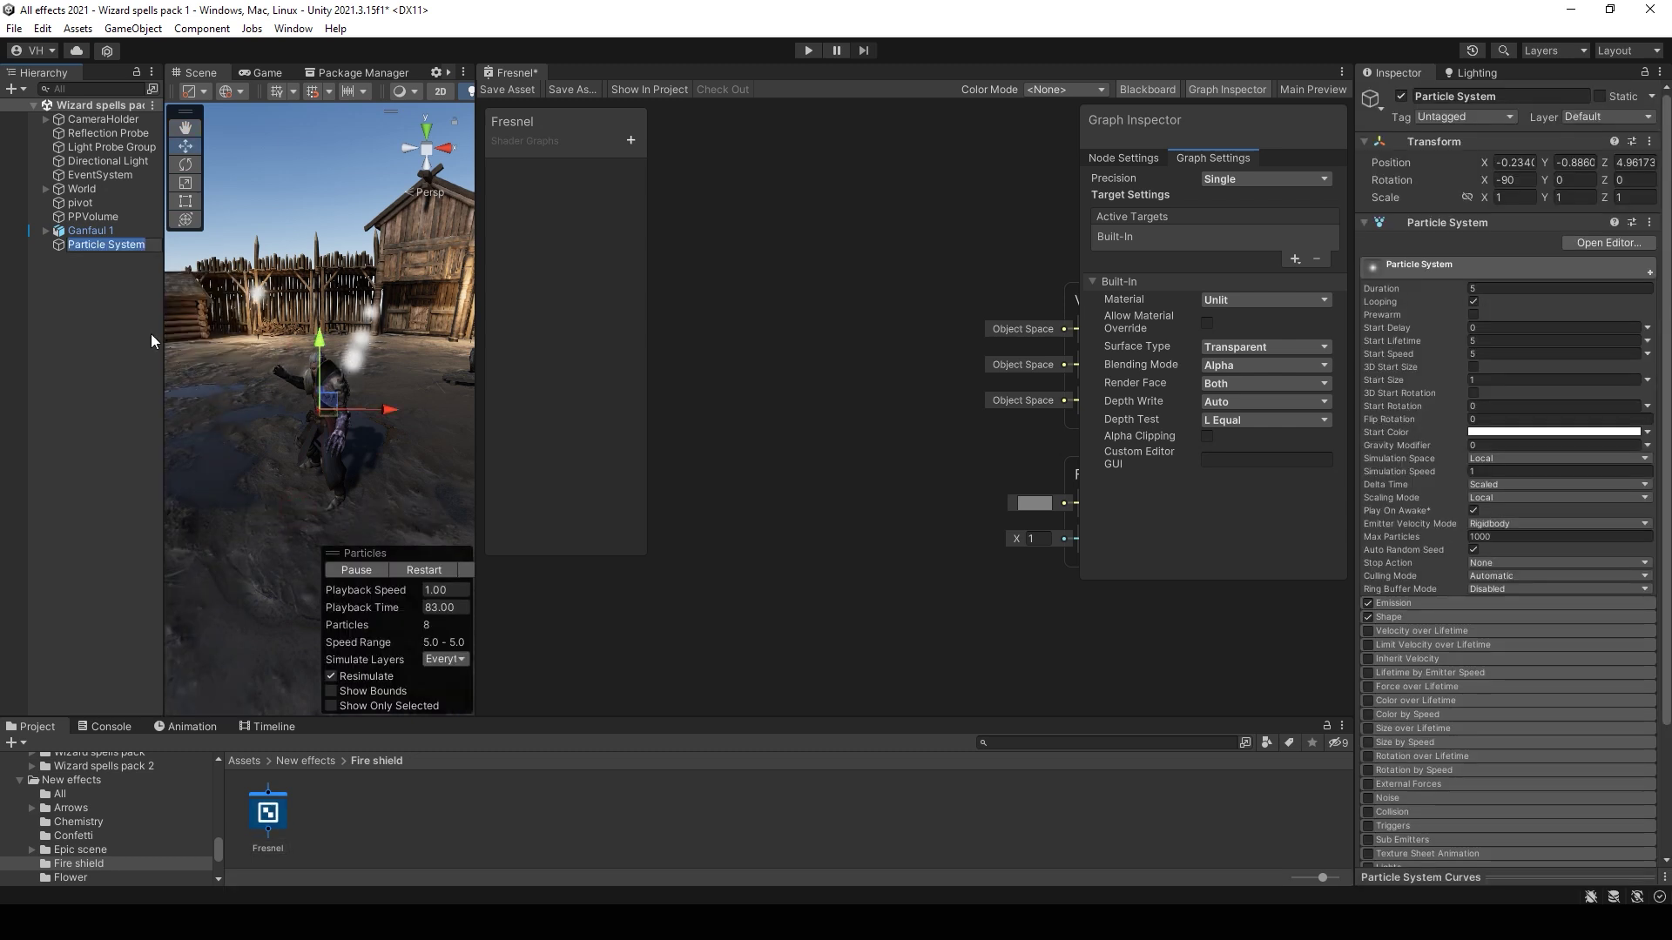
{"action": "left_click", "coordinate": [93, 247]}
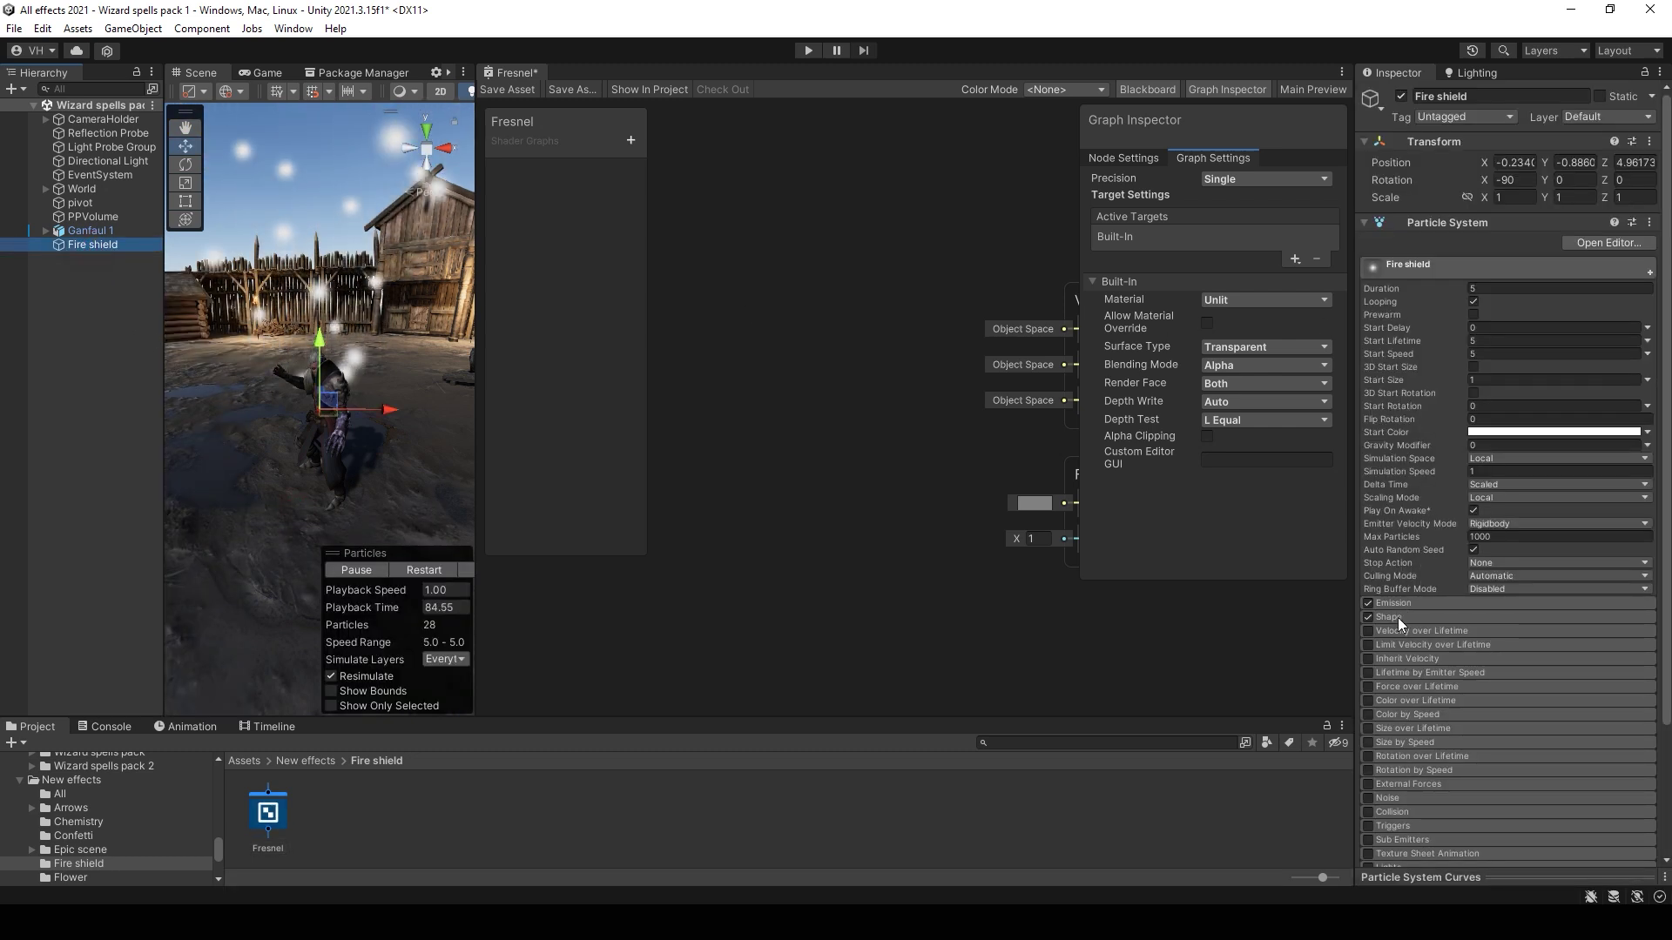
Step: Set the emission rate over time to 0 with one burst of 1 particle, plus start speed 0, start lifetime 2 and duration 1.5
{"action": "left_click", "coordinate": [1396, 605]}
{"action": "left_click", "coordinate": [1489, 619]}
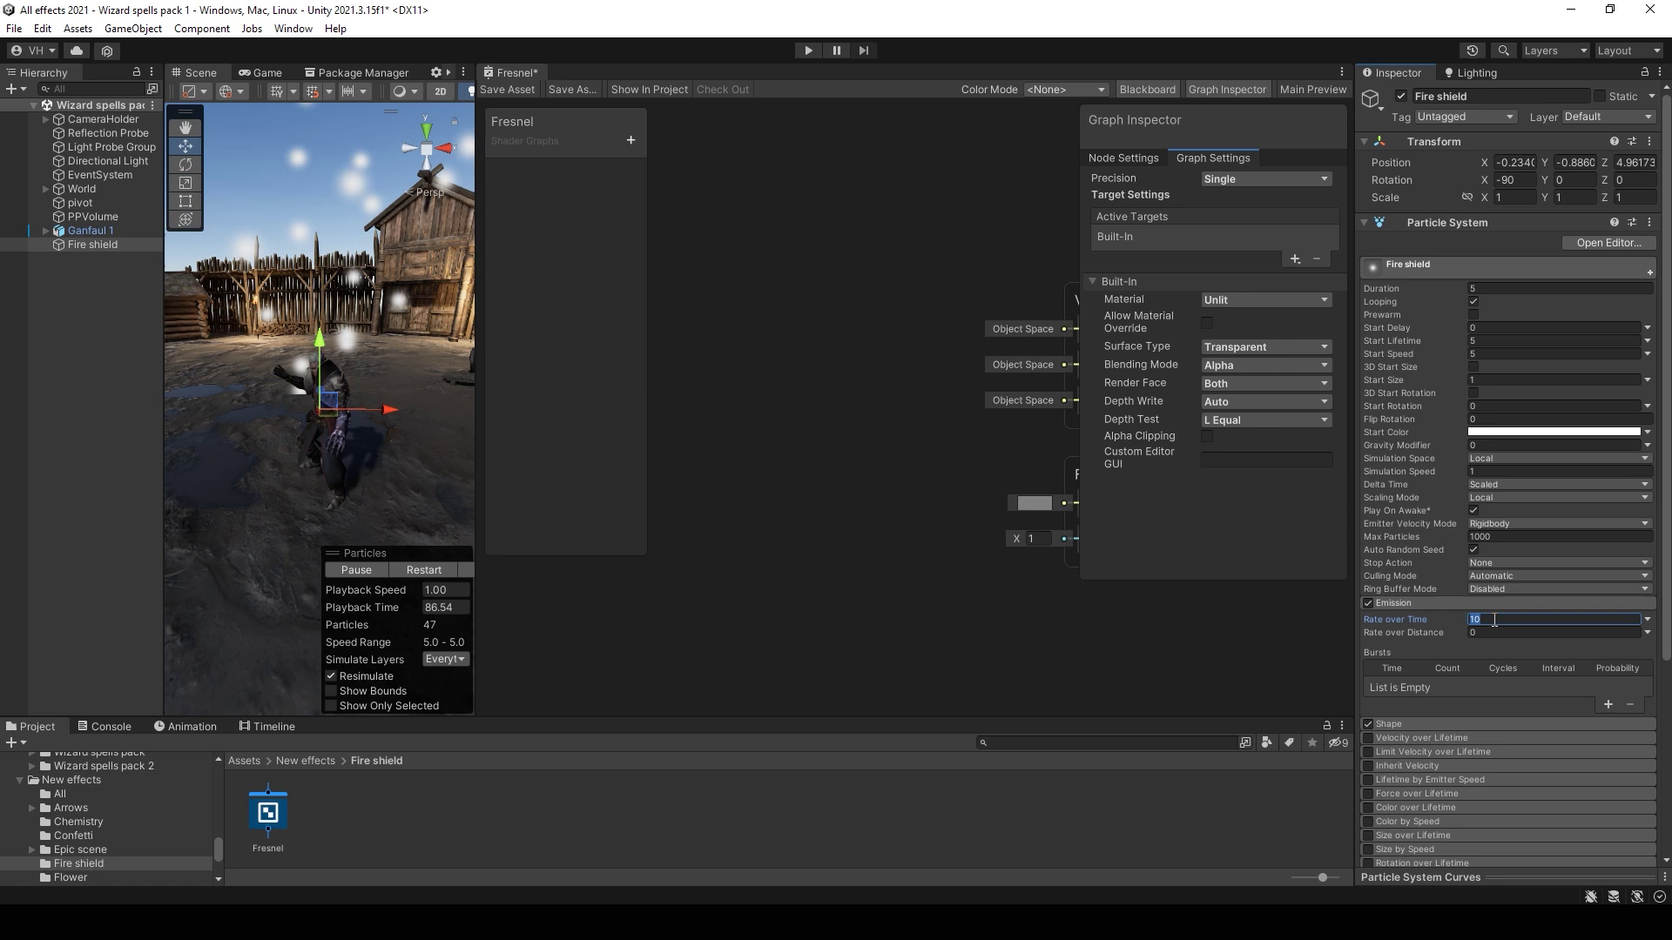
{"action": "type", "text": "0"}
{"action": "left_click", "coordinate": [1608, 705]}
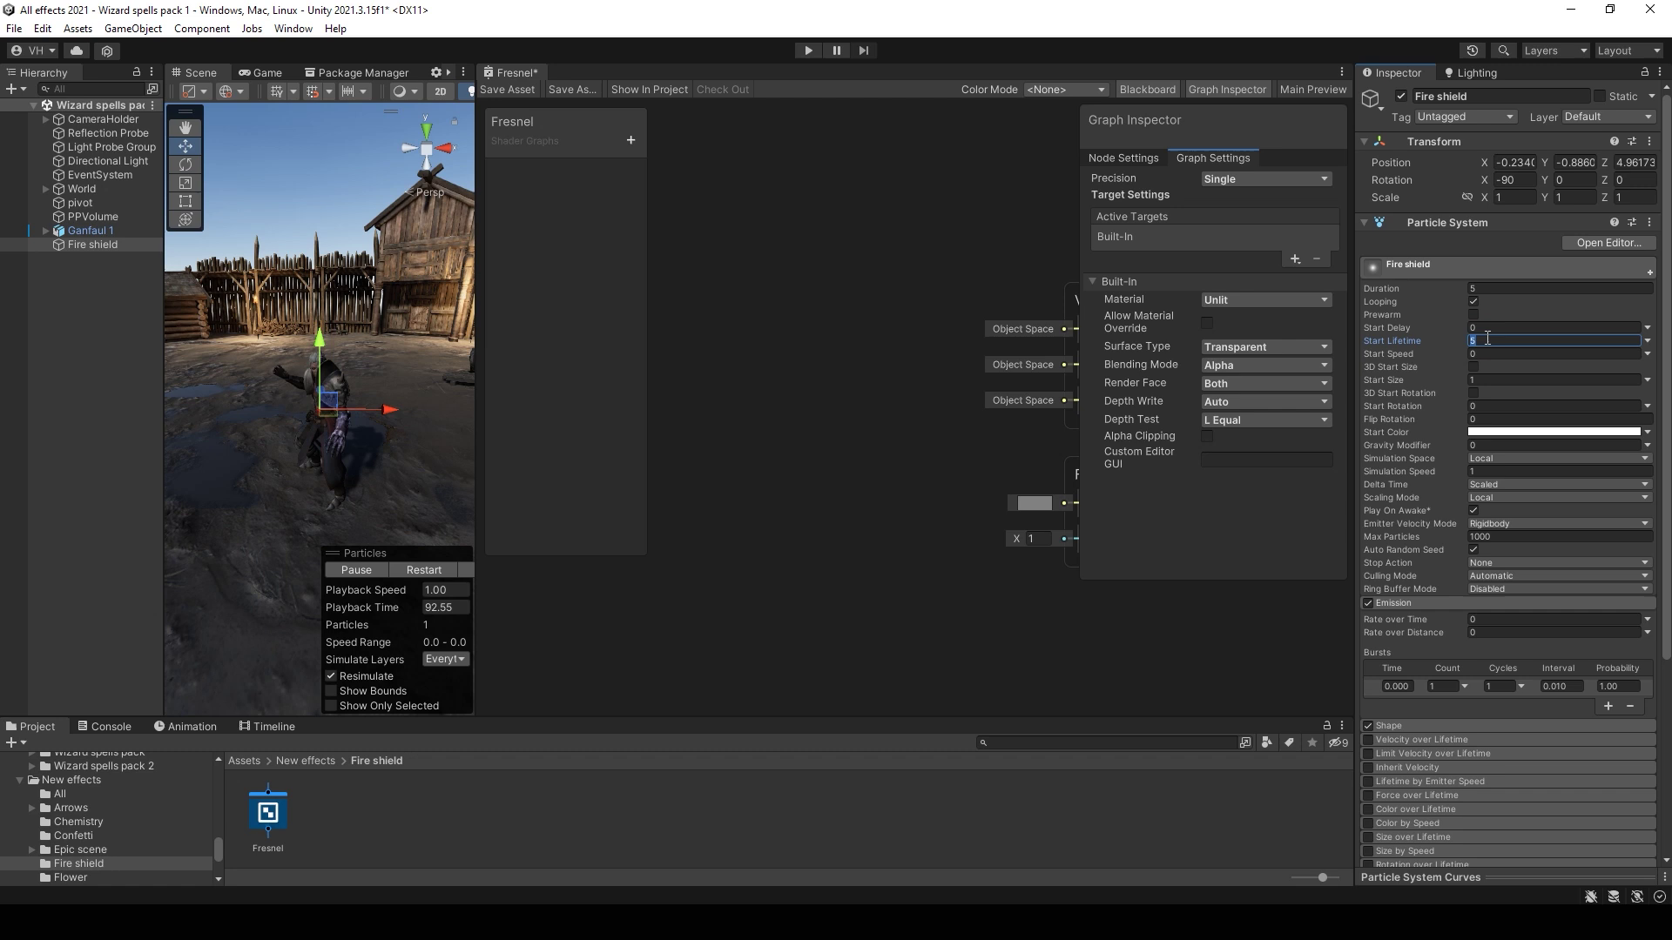
{"action": "left_click", "coordinate": [1493, 289]}
{"action": "type", "text": "1."}
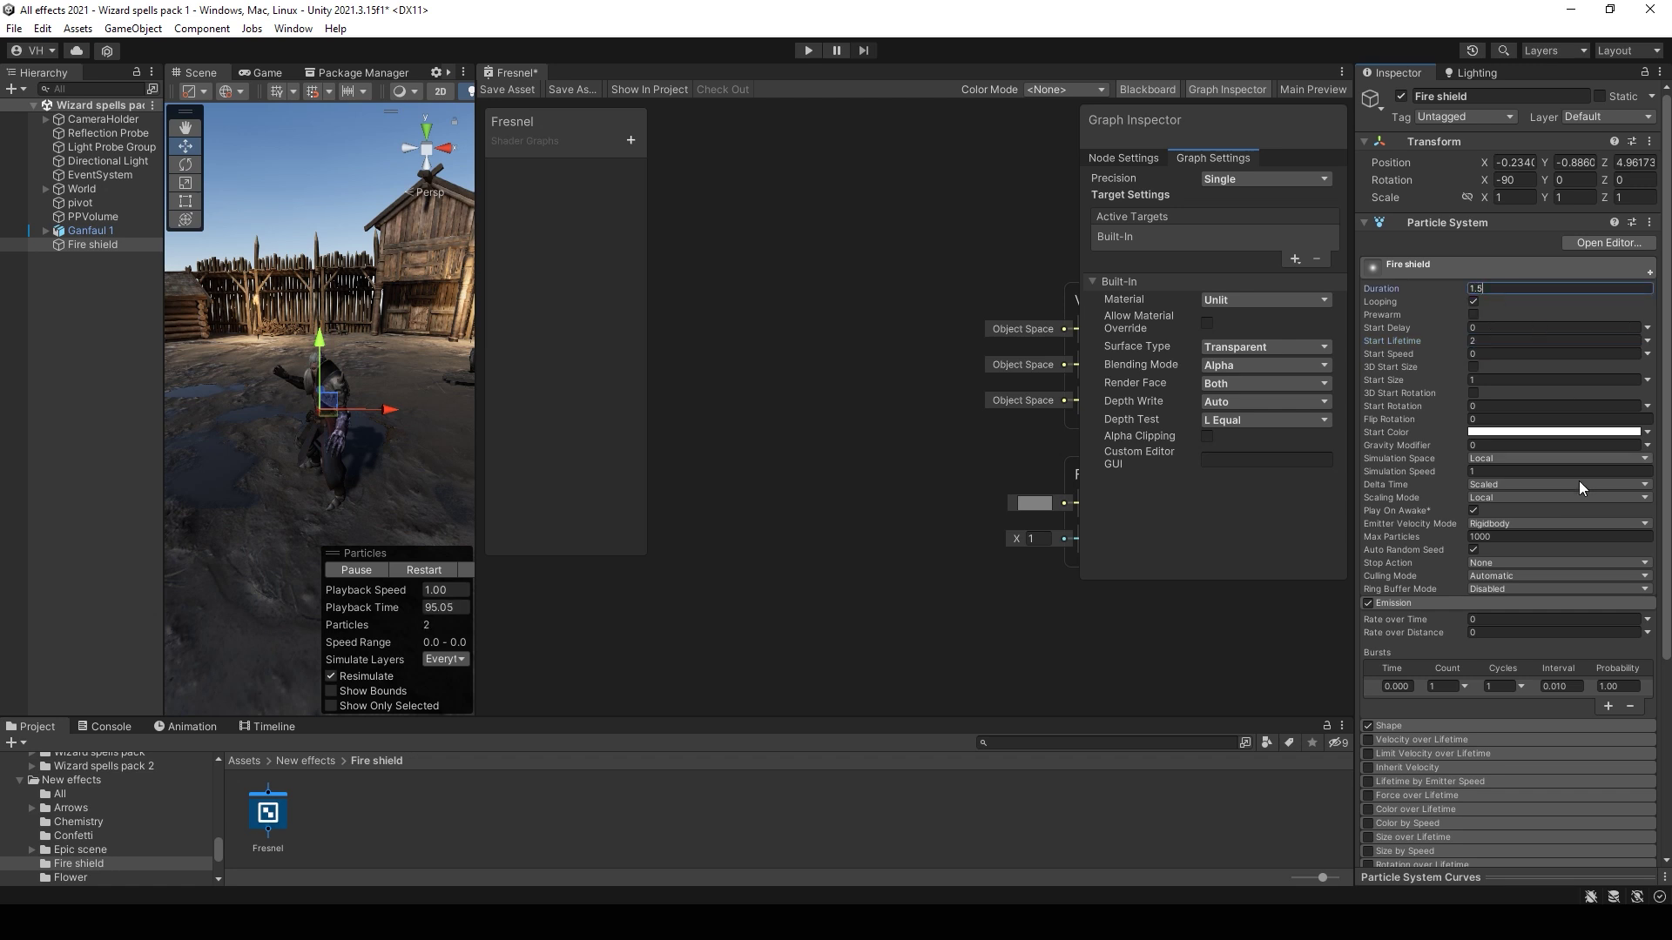
Step: Enable Color over Lifetime and apply the white gradient preset that fades in and out at both ends
{"action": "scroll", "coordinate": [1559, 576], "scroll_direction": "down", "scroll_amount": 5}
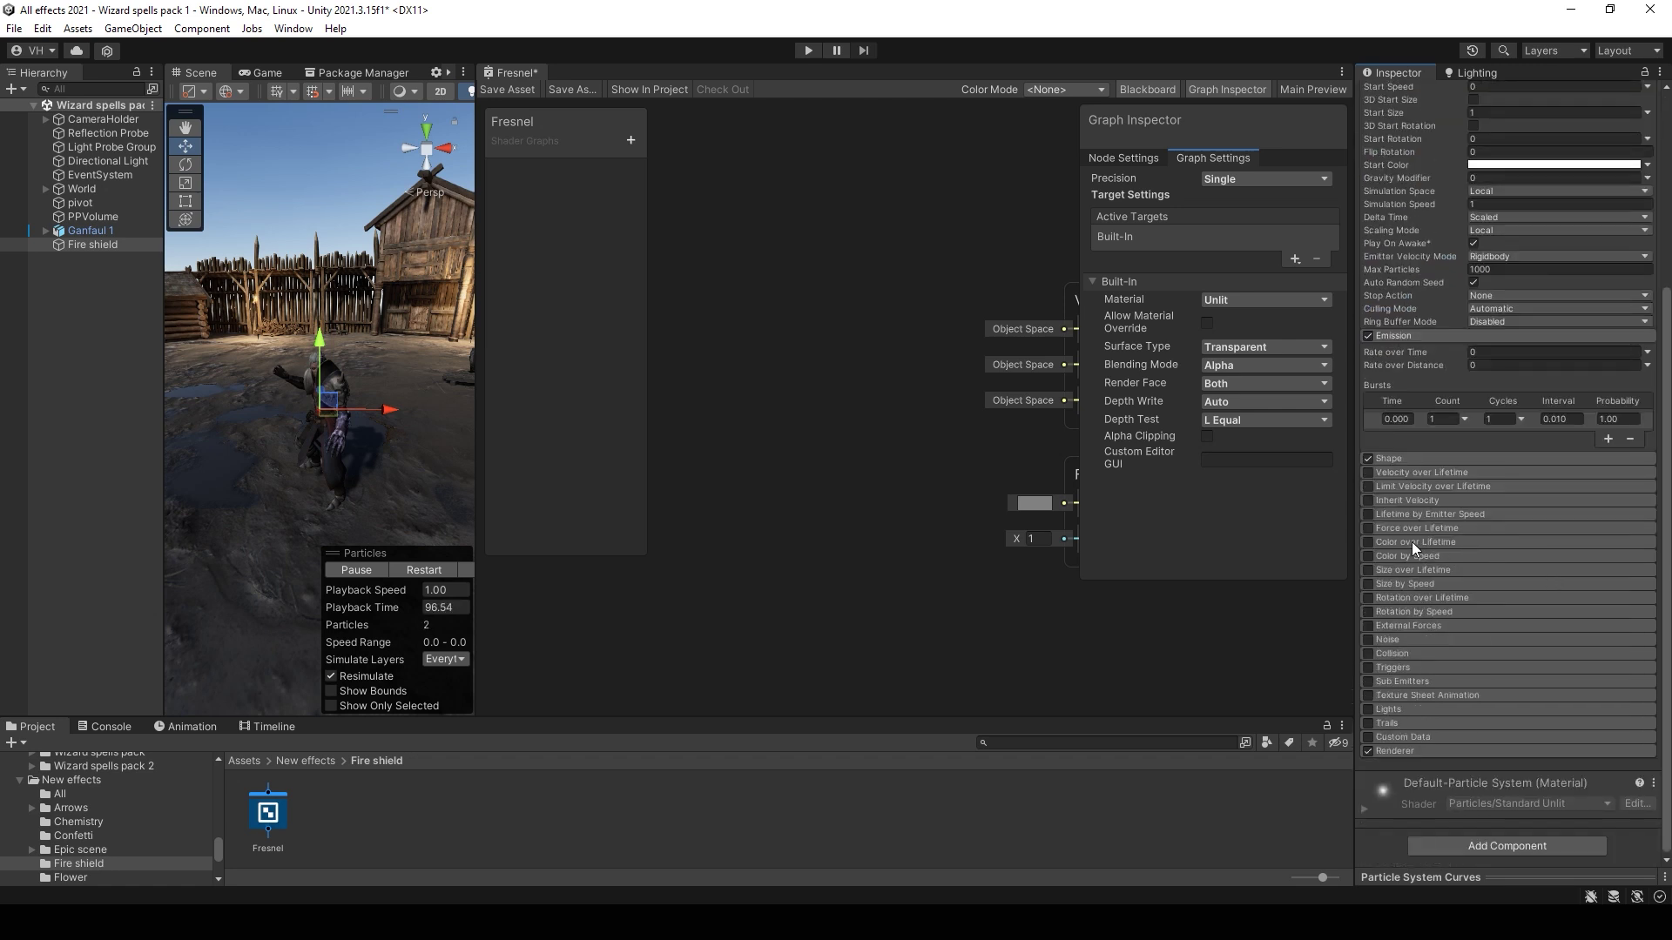
{"action": "left_click", "coordinate": [1371, 542]}
{"action": "left_click", "coordinate": [1517, 558]}
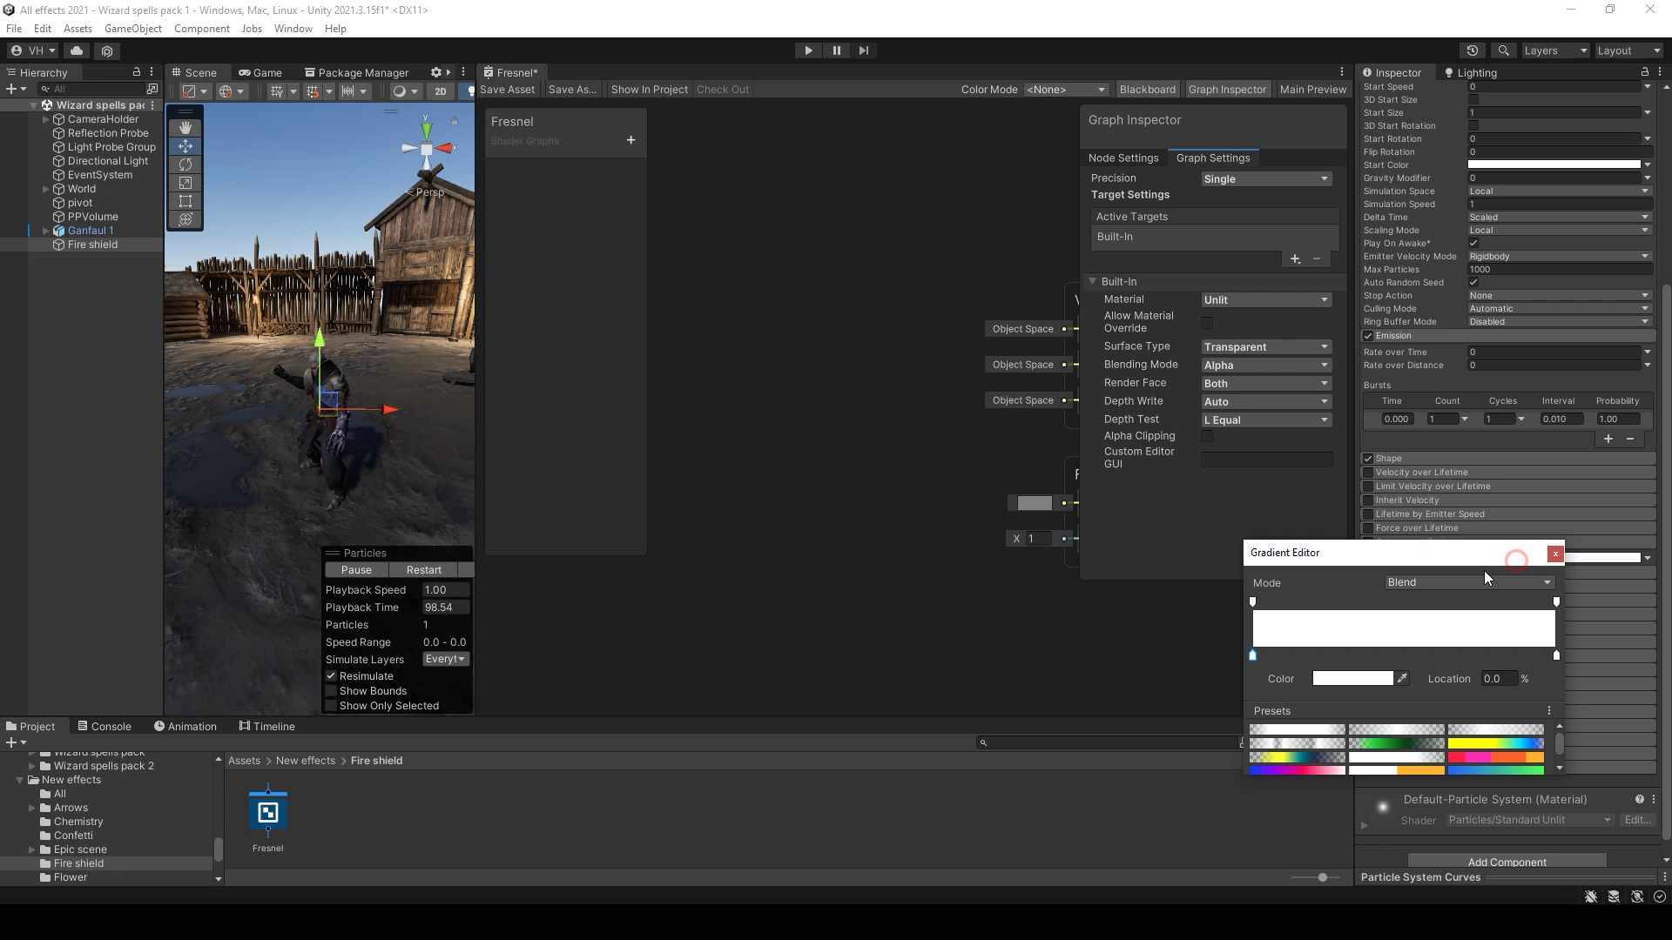
{"action": "left_click", "coordinate": [1330, 733]}
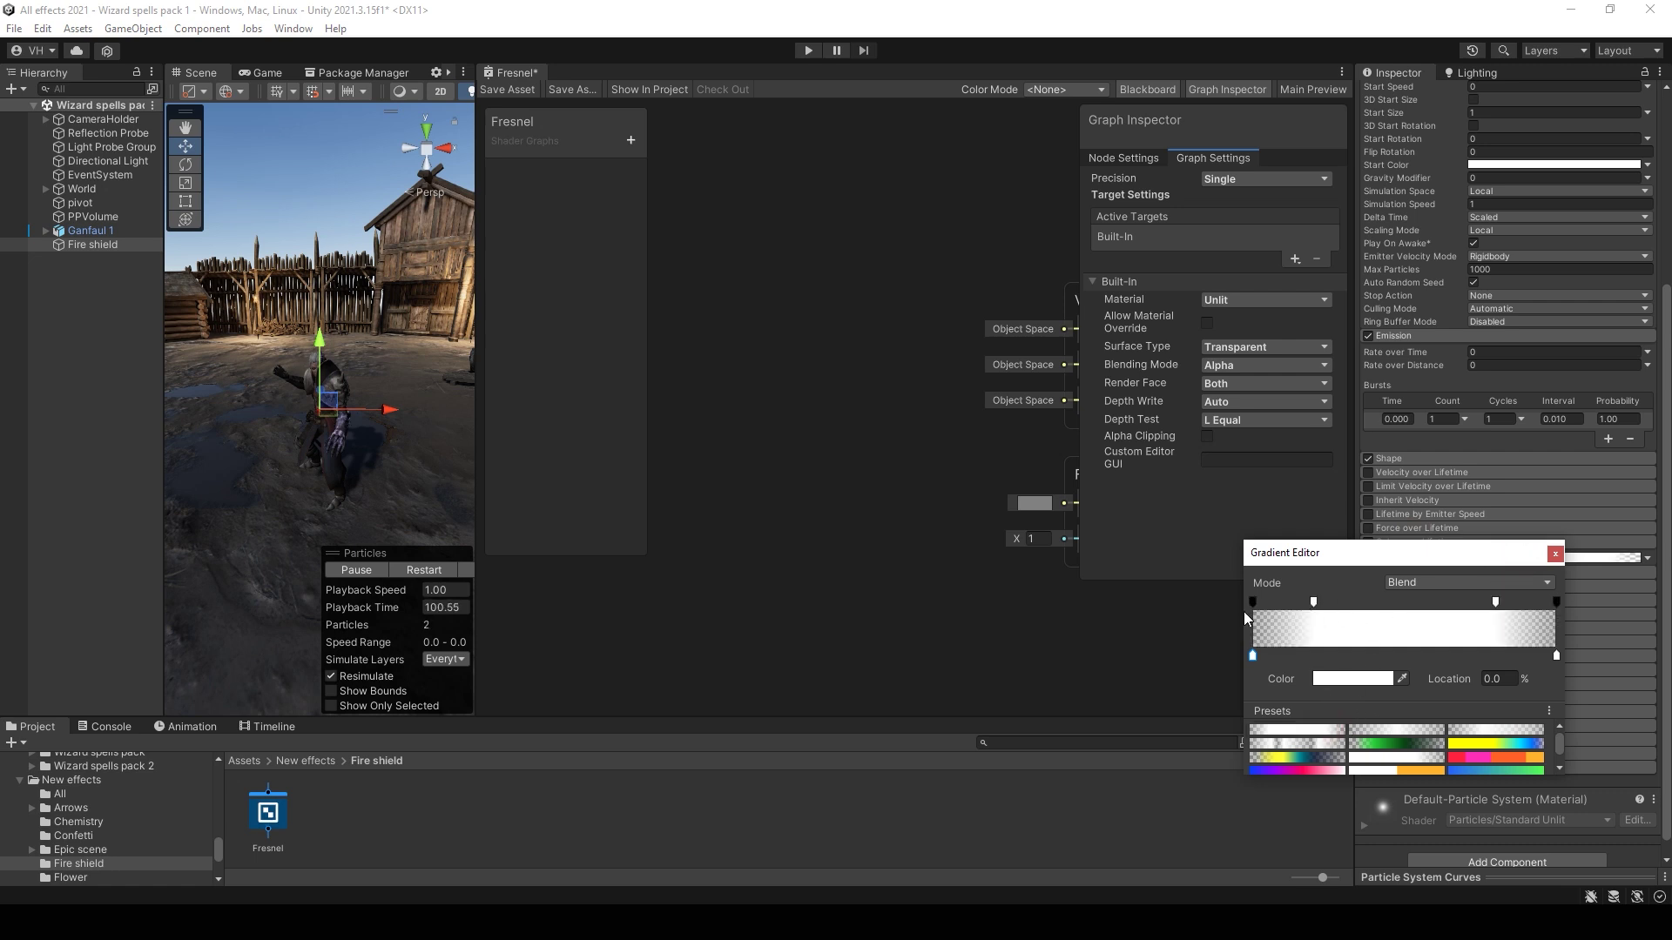
{"action": "left_click", "coordinate": [1314, 602]}
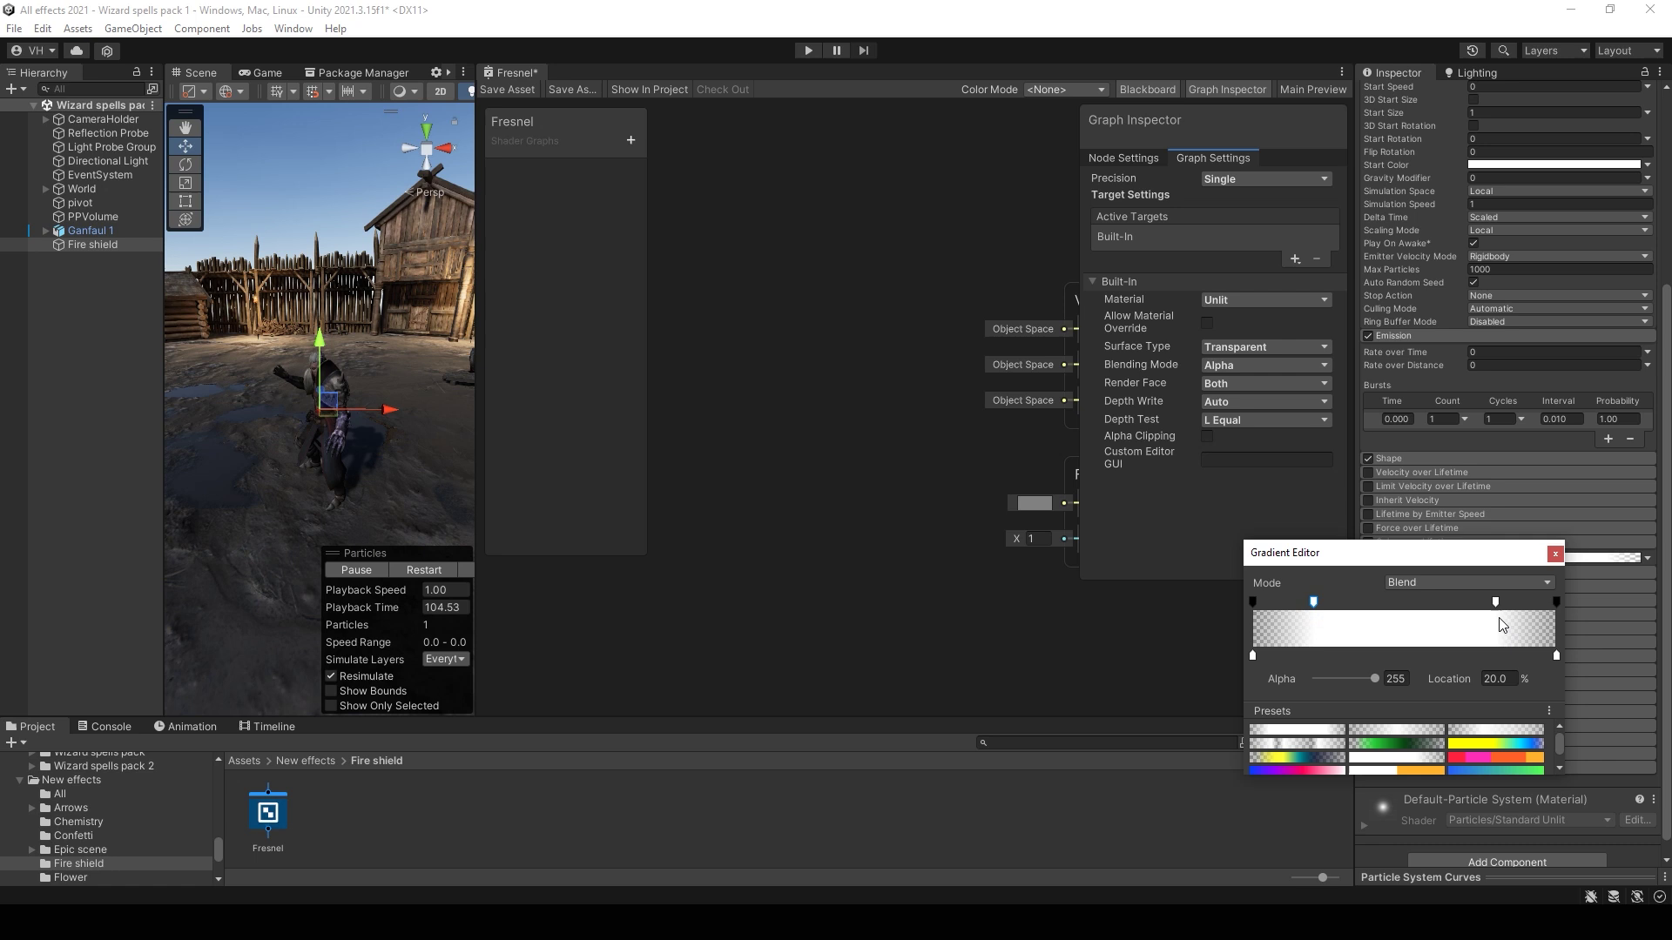
{"action": "left_click", "coordinate": [1555, 554]}
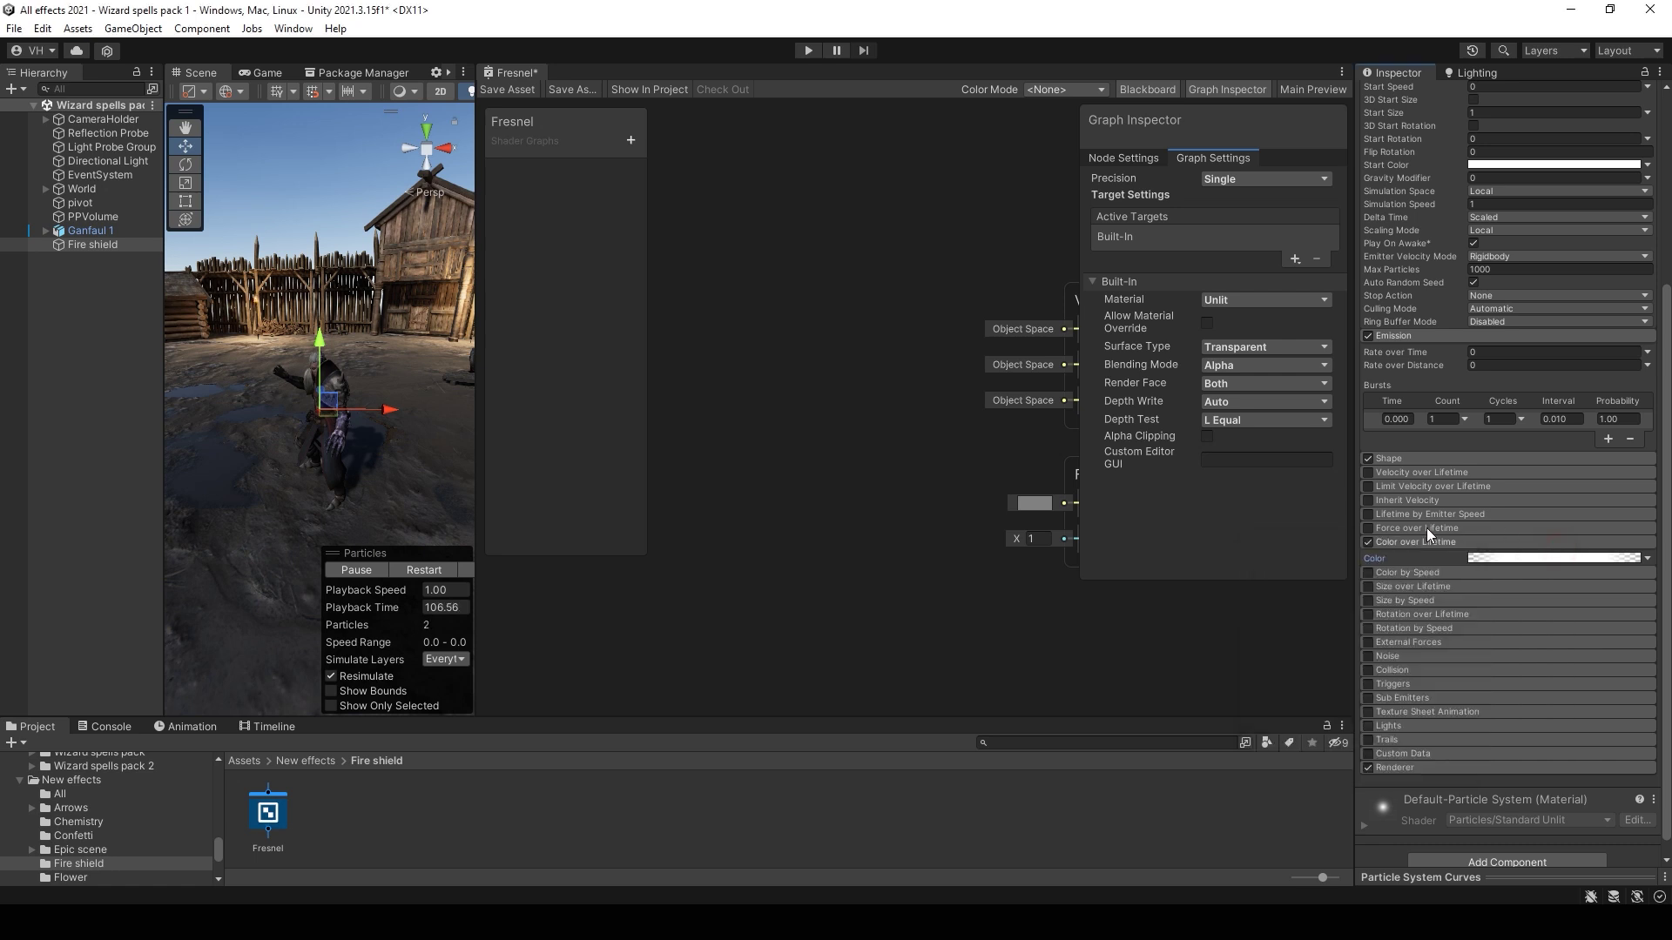
{"action": "left_click", "coordinate": [1402, 545]}
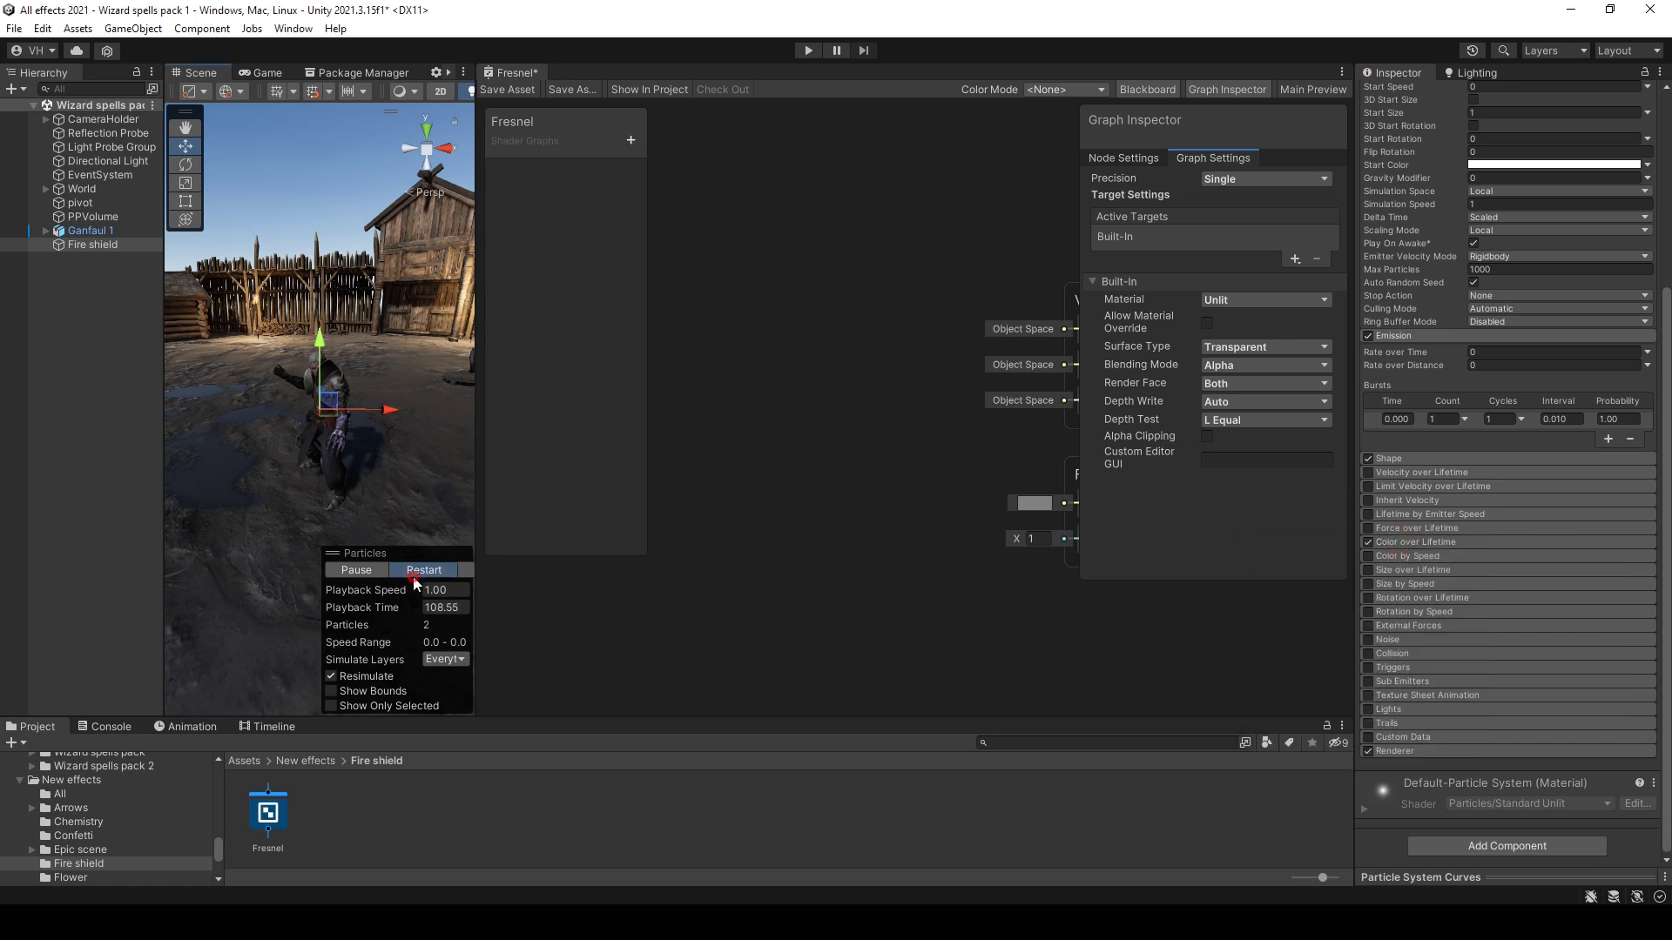
Step: Set the Fire shield particle system's start size to 3 and reset its transform
{"action": "left_click", "coordinate": [1396, 751]}
{"action": "scroll", "coordinate": [1495, 743], "scroll_direction": "down", "scroll_amount": 5}
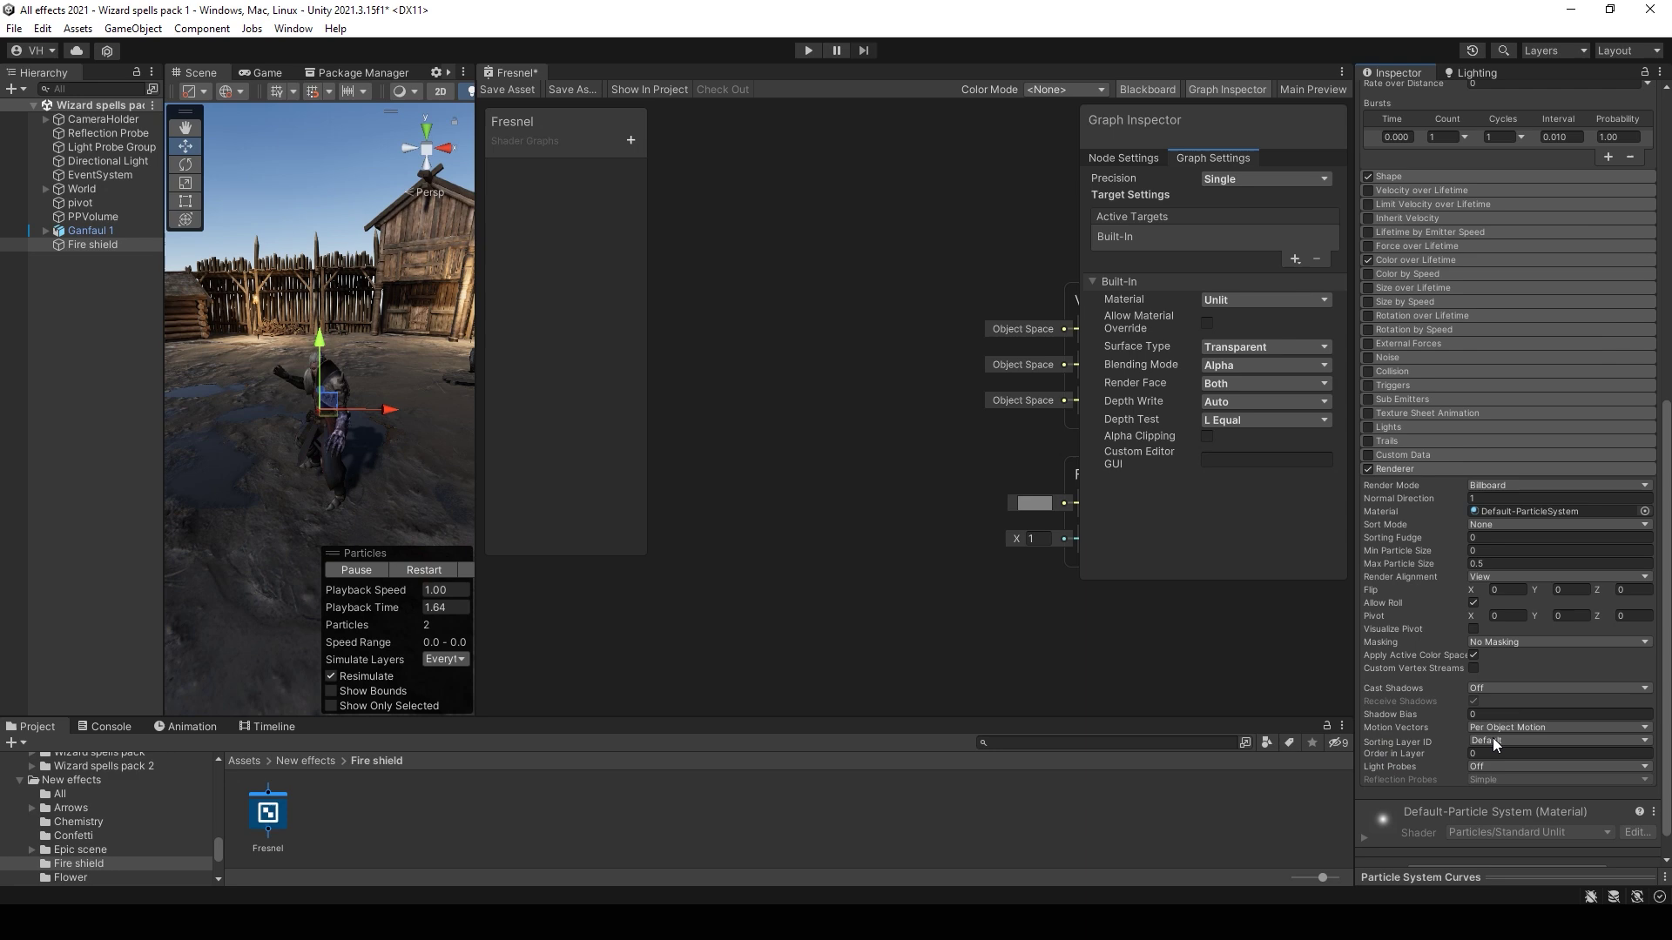
{"action": "scroll", "coordinate": [1538, 591], "scroll_direction": "up", "scroll_amount": 9}
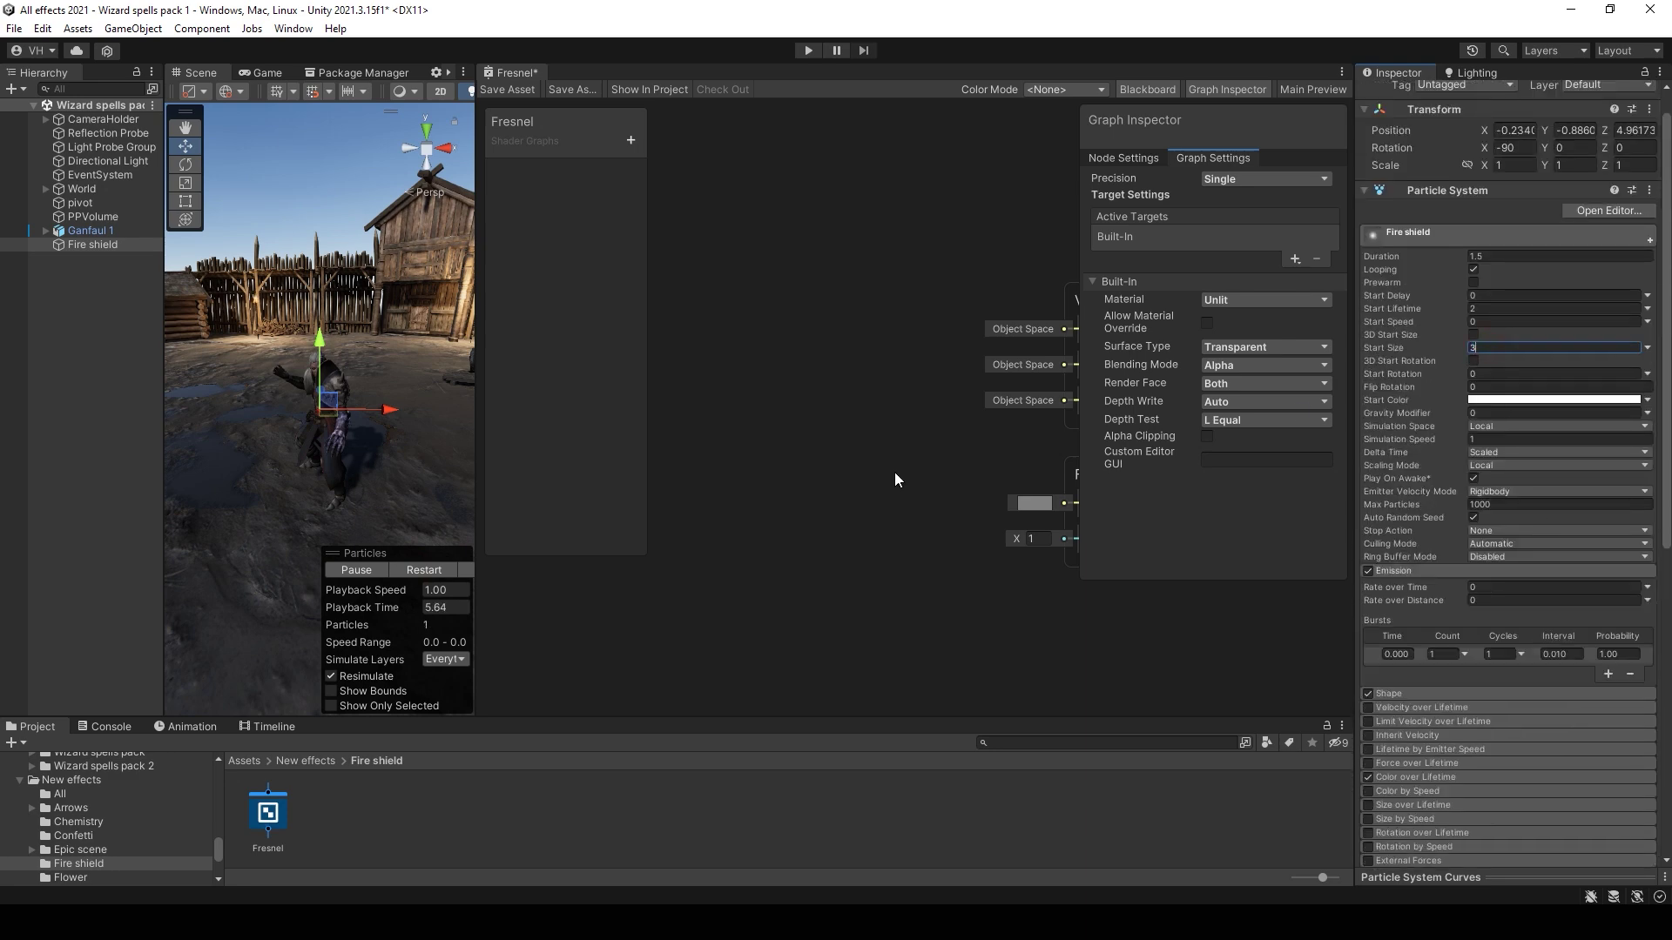
{"action": "mouse_move", "coordinate": [353, 442]}
{"action": "left_mouse_down", "text": "alt"}
{"action": "mouse_move", "coordinate": [287, 440]}
{"action": "mouse_move", "coordinate": [401, 444]}
{"action": "mouse_move", "coordinate": [353, 449]}
{"action": "left_mouse_up", "text": "alt"}
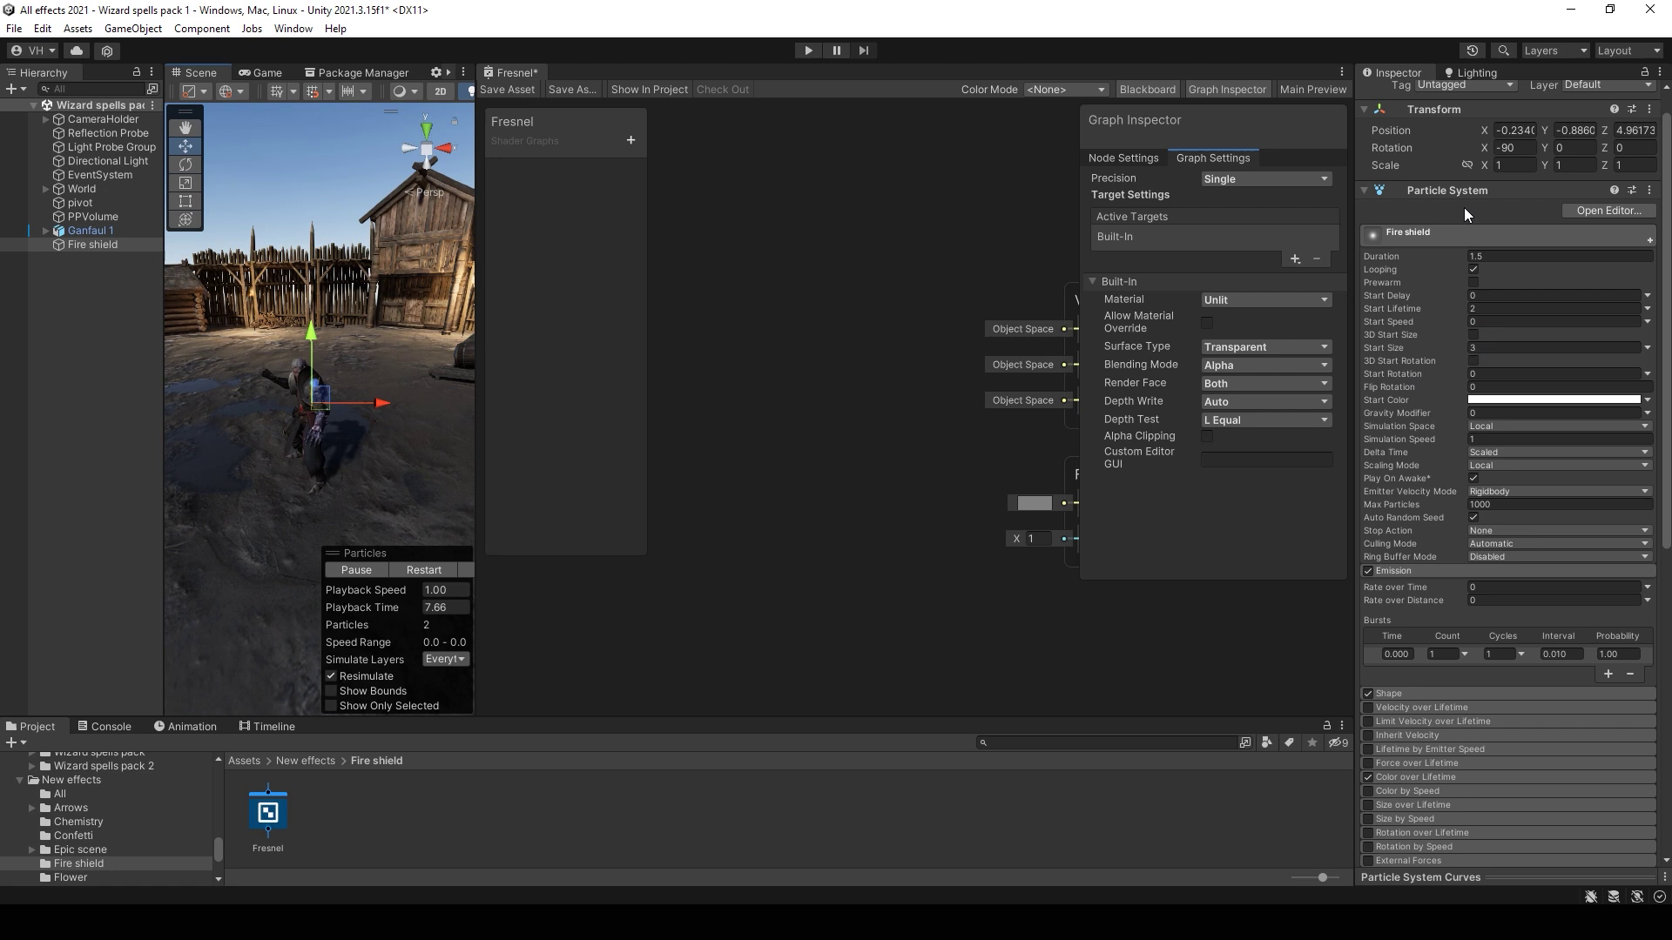
{"action": "right_click", "coordinate": [1445, 110]}
{"action": "left_click", "coordinate": [1480, 122]}
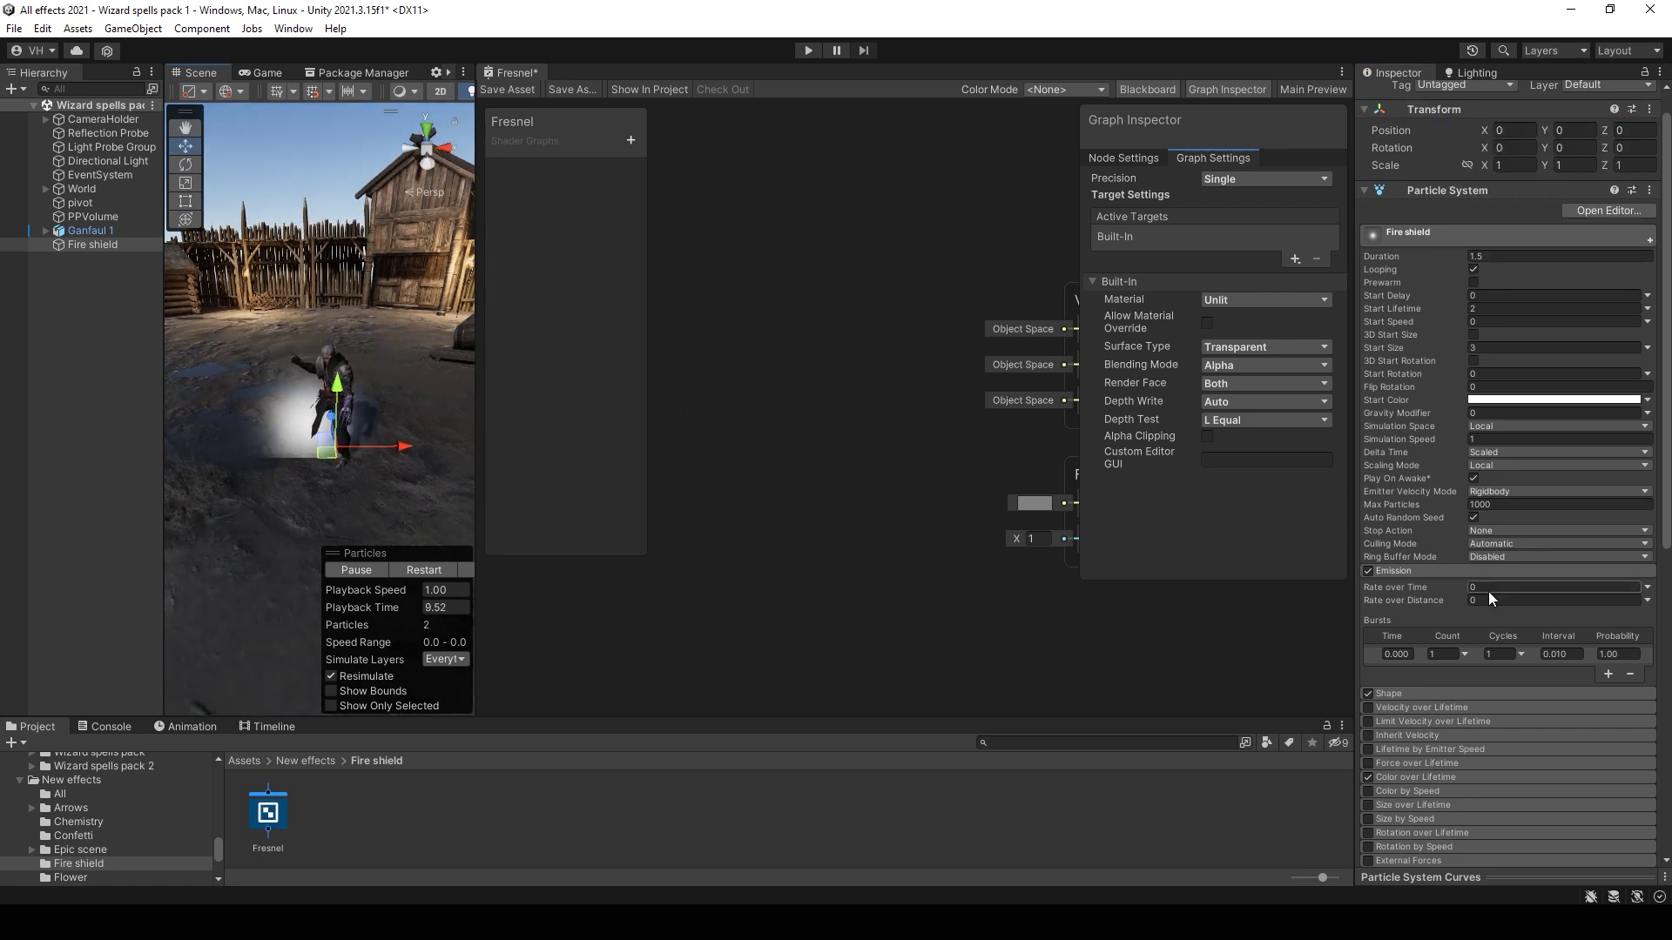
Step: Change the emission shape to Sphere with radius 0 and raise the particle system along the Y axis
{"action": "scroll", "coordinate": [1490, 598], "scroll_direction": "down", "scroll_amount": 3}
{"action": "left_click", "coordinate": [1403, 506]}
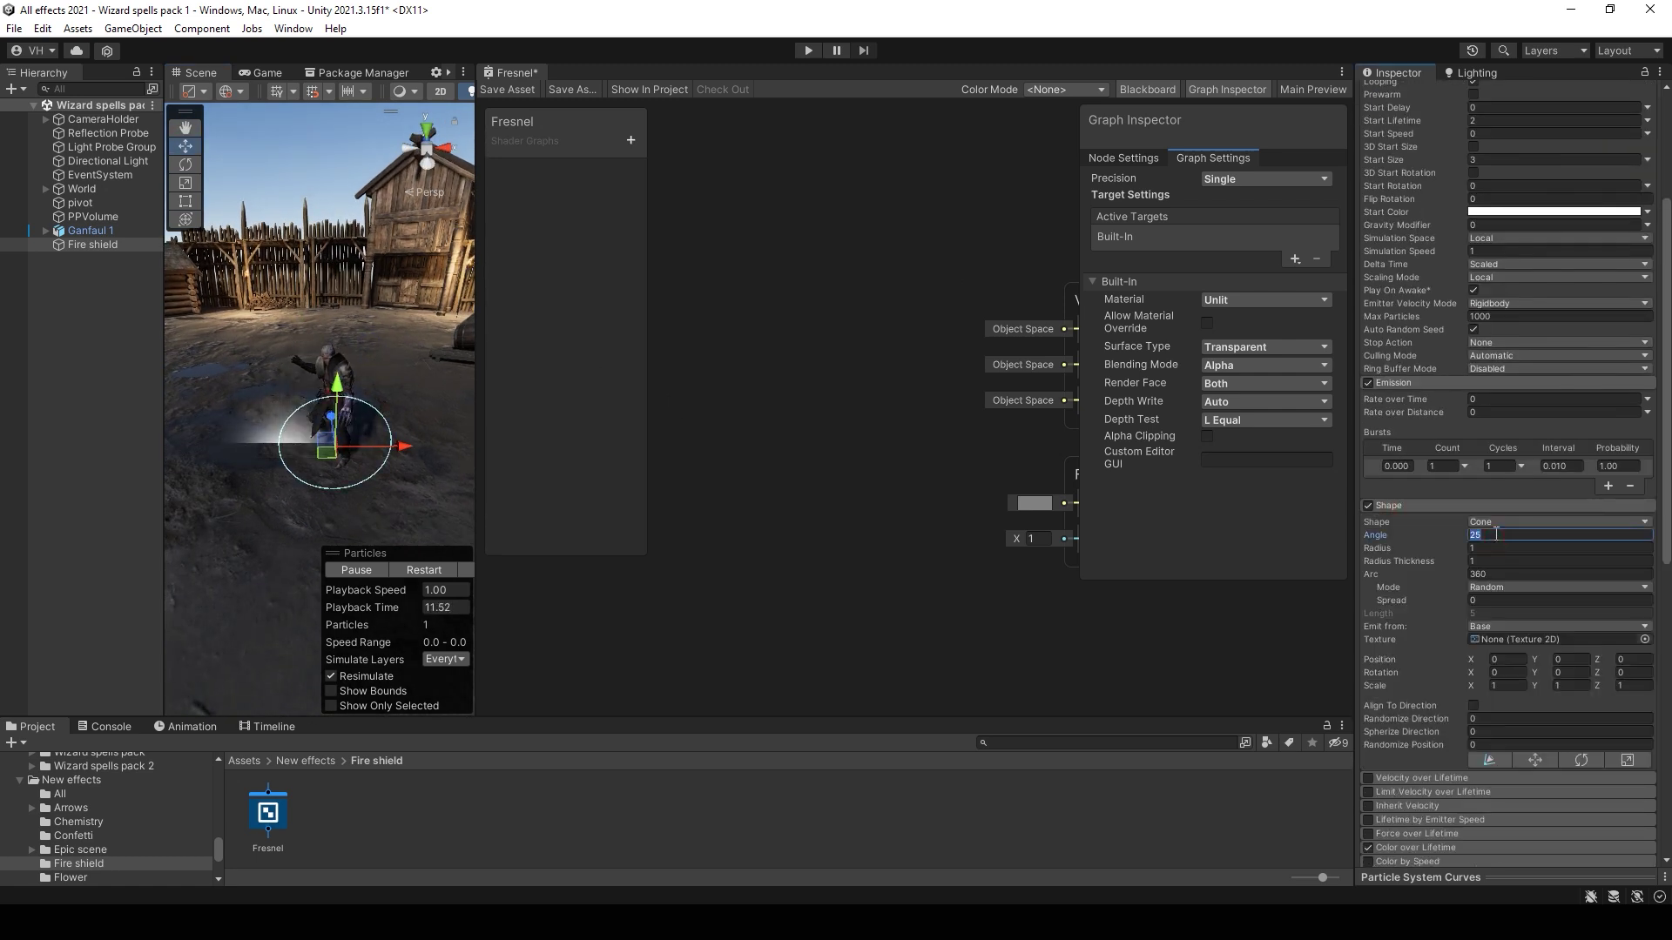
{"action": "left_click", "coordinate": [1497, 523]}
{"action": "left_click", "coordinate": [1493, 534]}
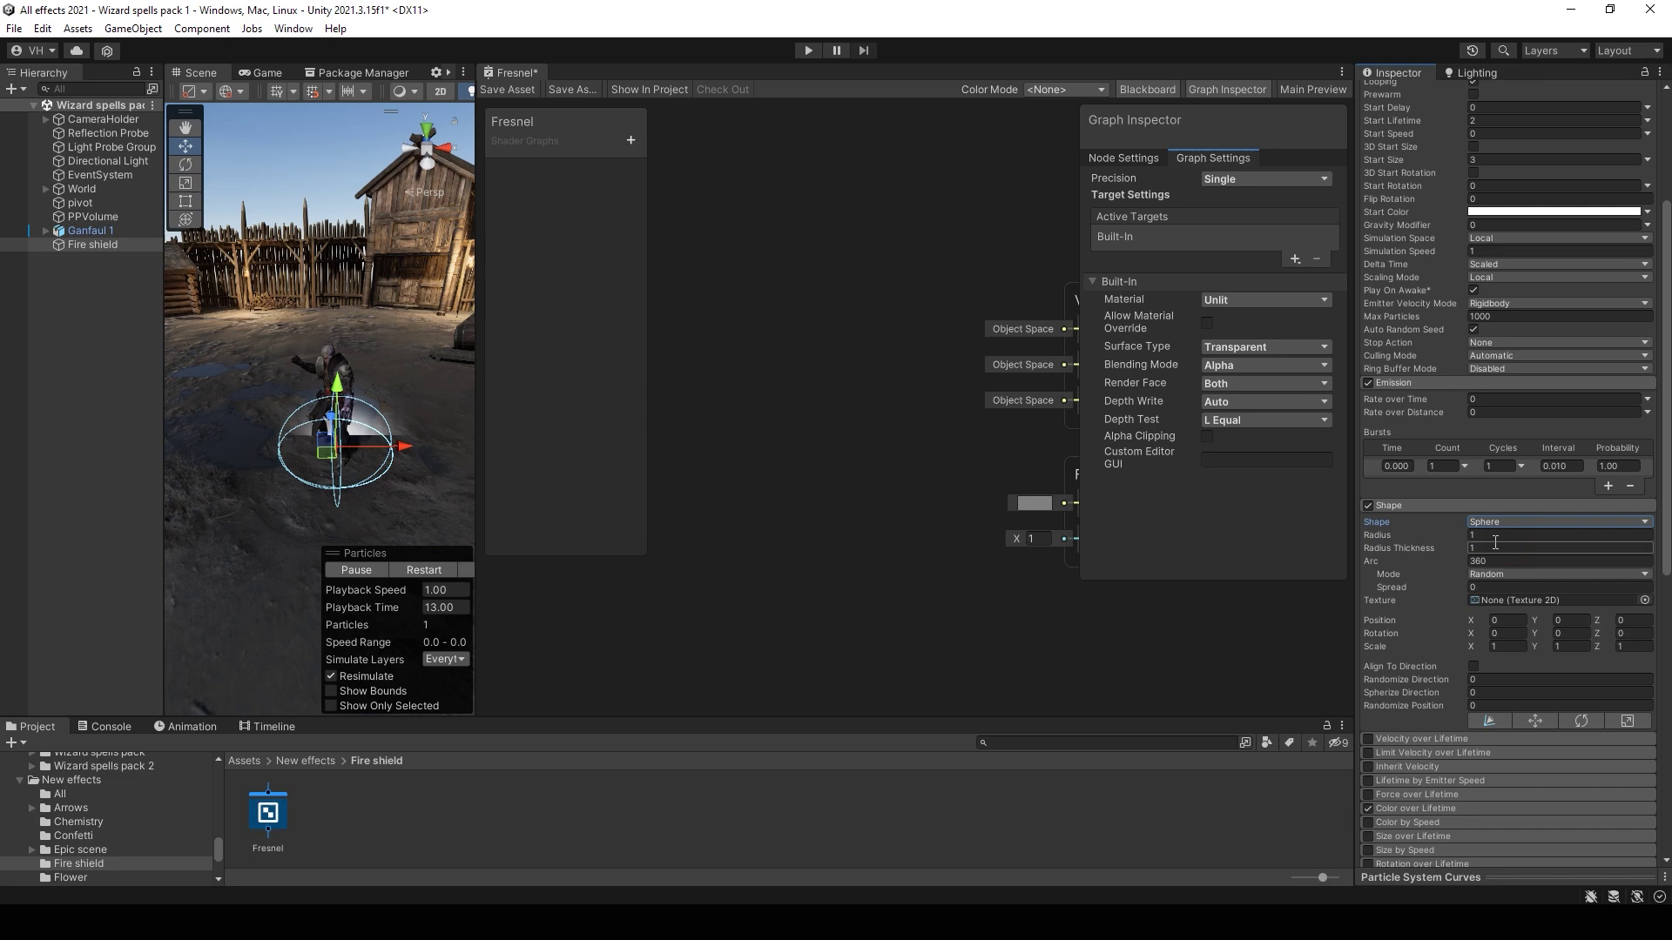
{"action": "type", "text": "0"}
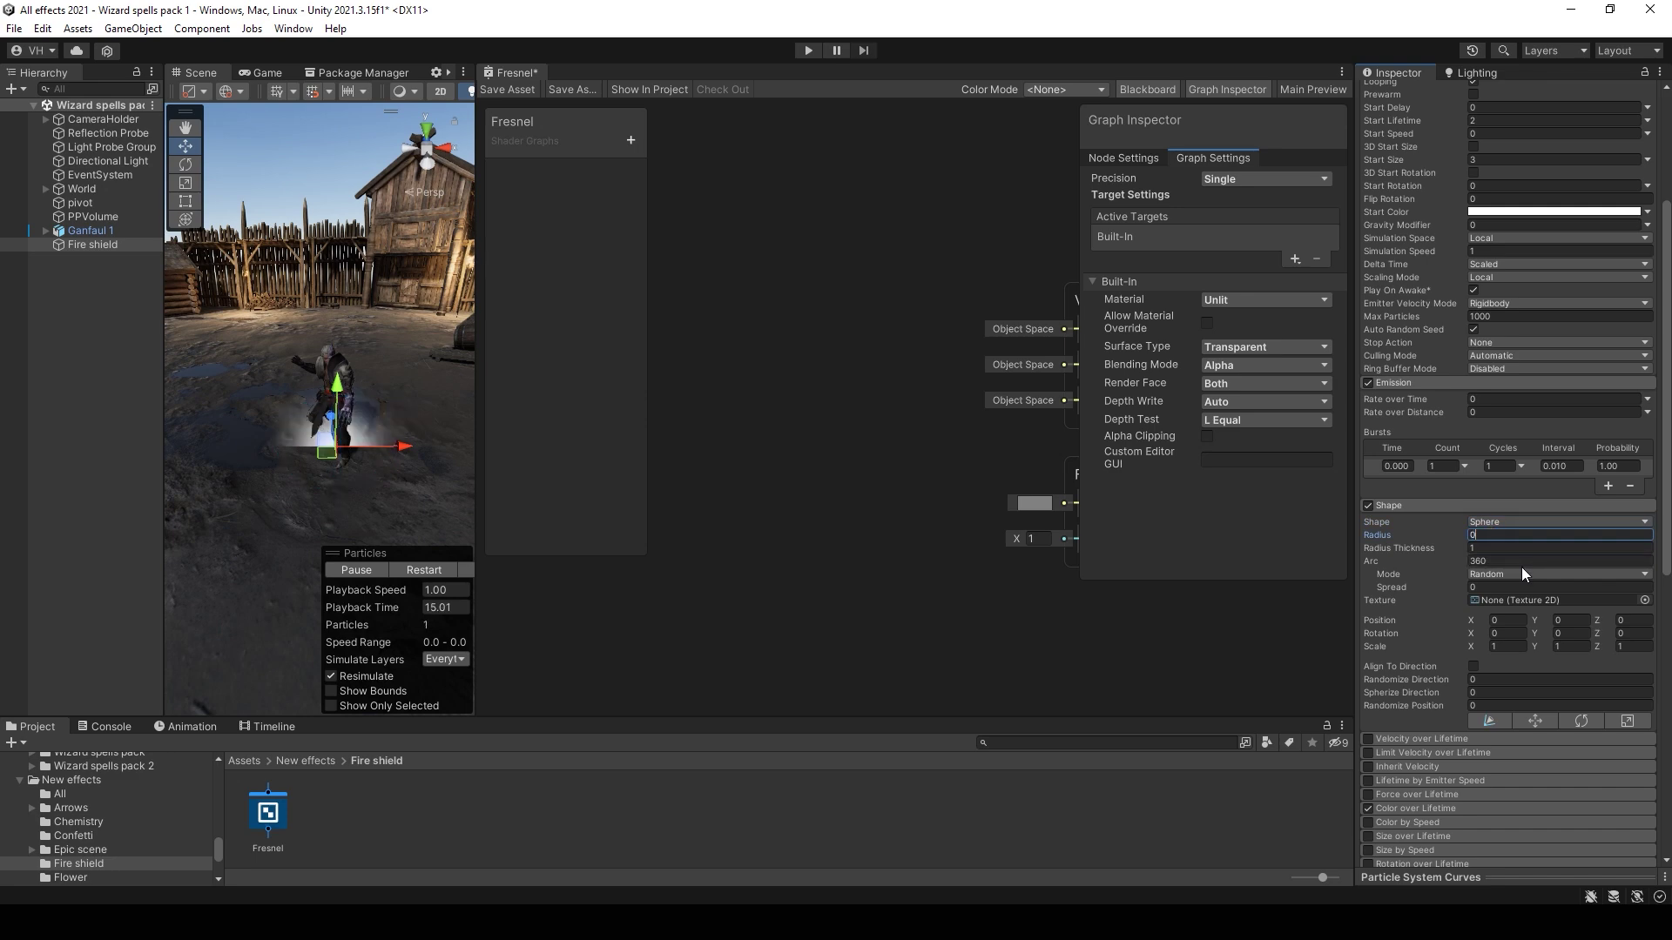
{"action": "scroll", "coordinate": [1537, 600], "scroll_direction": "down", "scroll_amount": 1}
{"action": "scroll", "coordinate": [1543, 200], "scroll_direction": "up", "scroll_amount": 6}
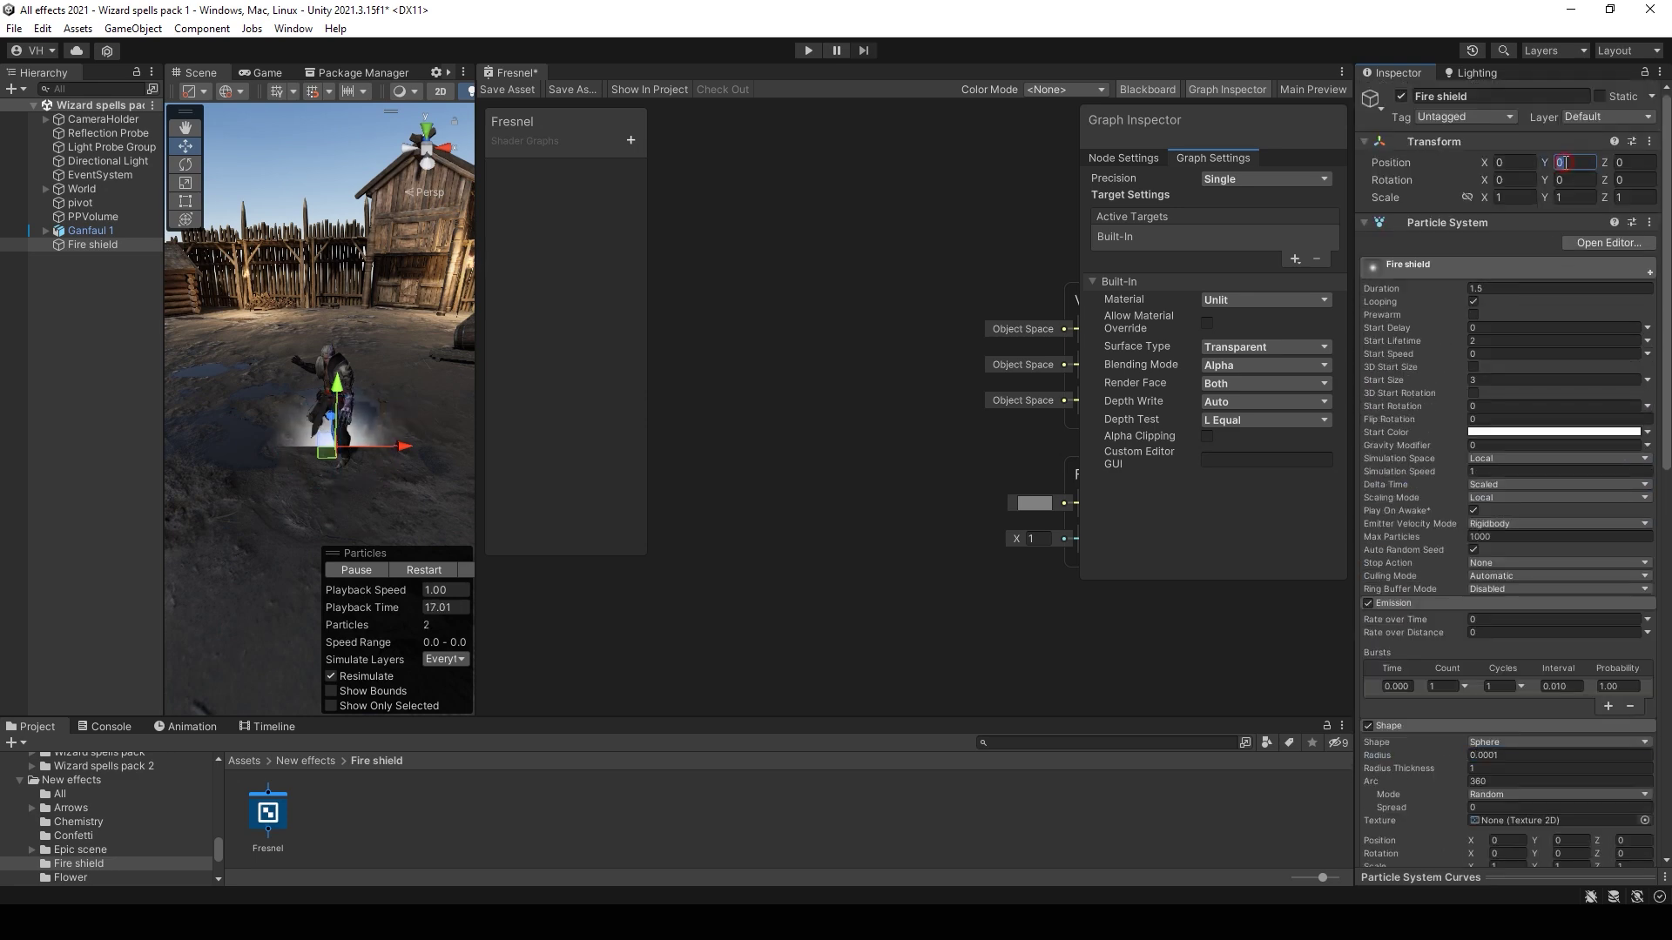
Step: Render the particles in Mesh mode with the Sphere mesh and set the render alignment to Local
{"action": "scroll", "coordinate": [1567, 770], "scroll_direction": "down", "scroll_amount": 16}
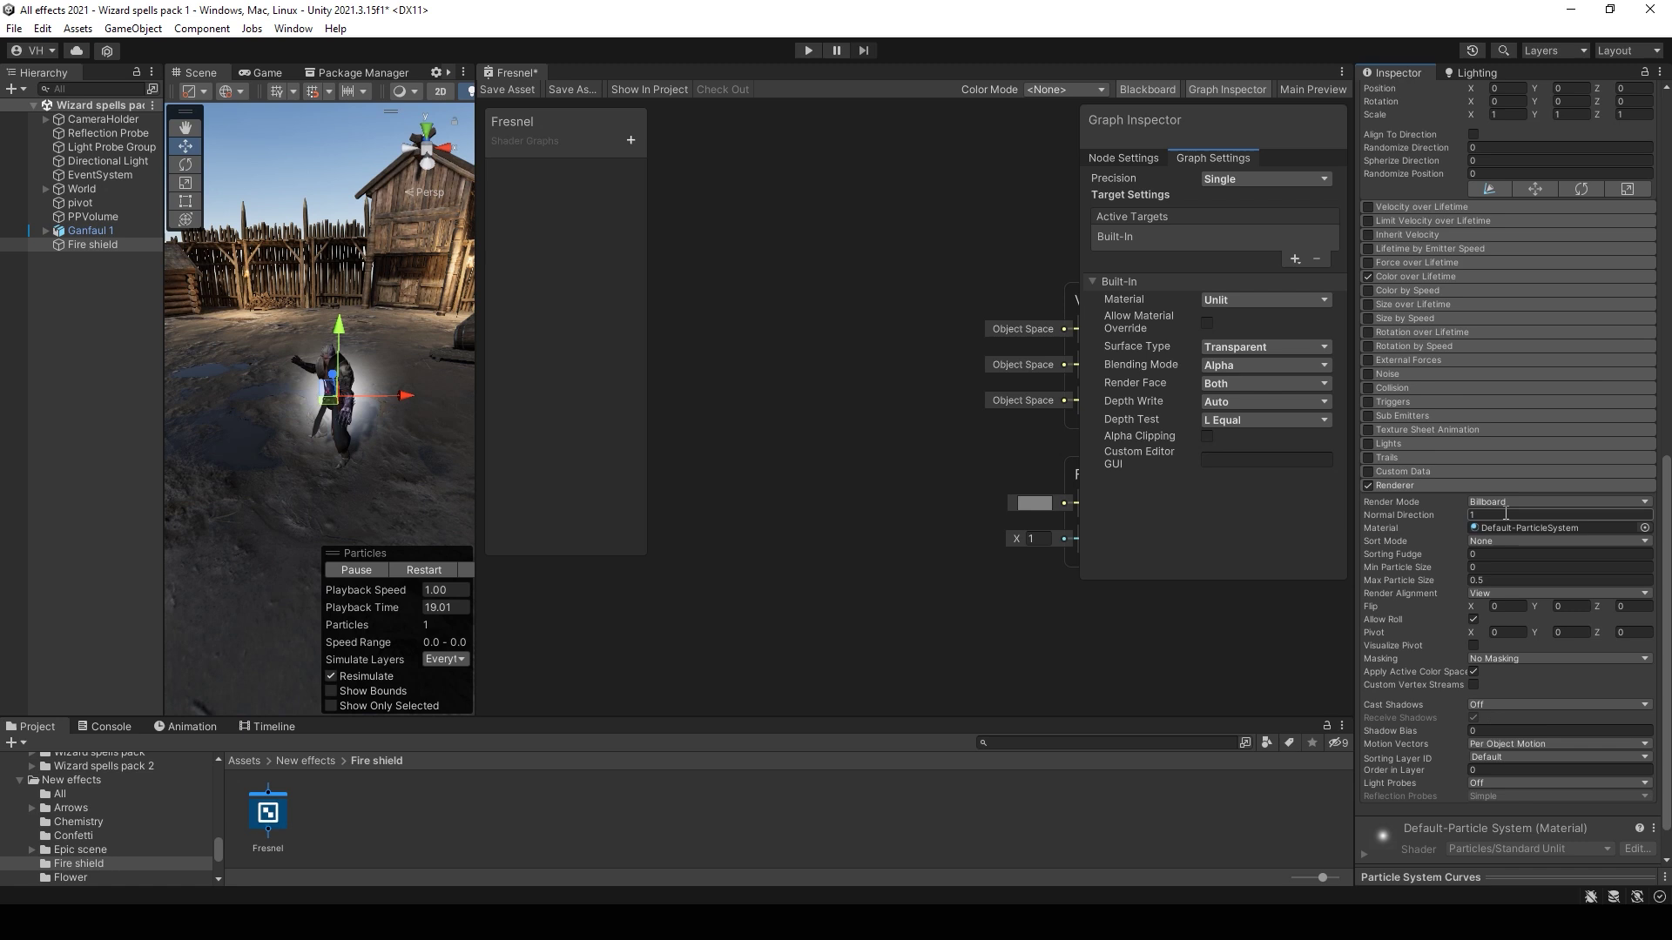
{"action": "left_click", "coordinate": [1506, 503]}
{"action": "left_click", "coordinate": [1523, 608]}
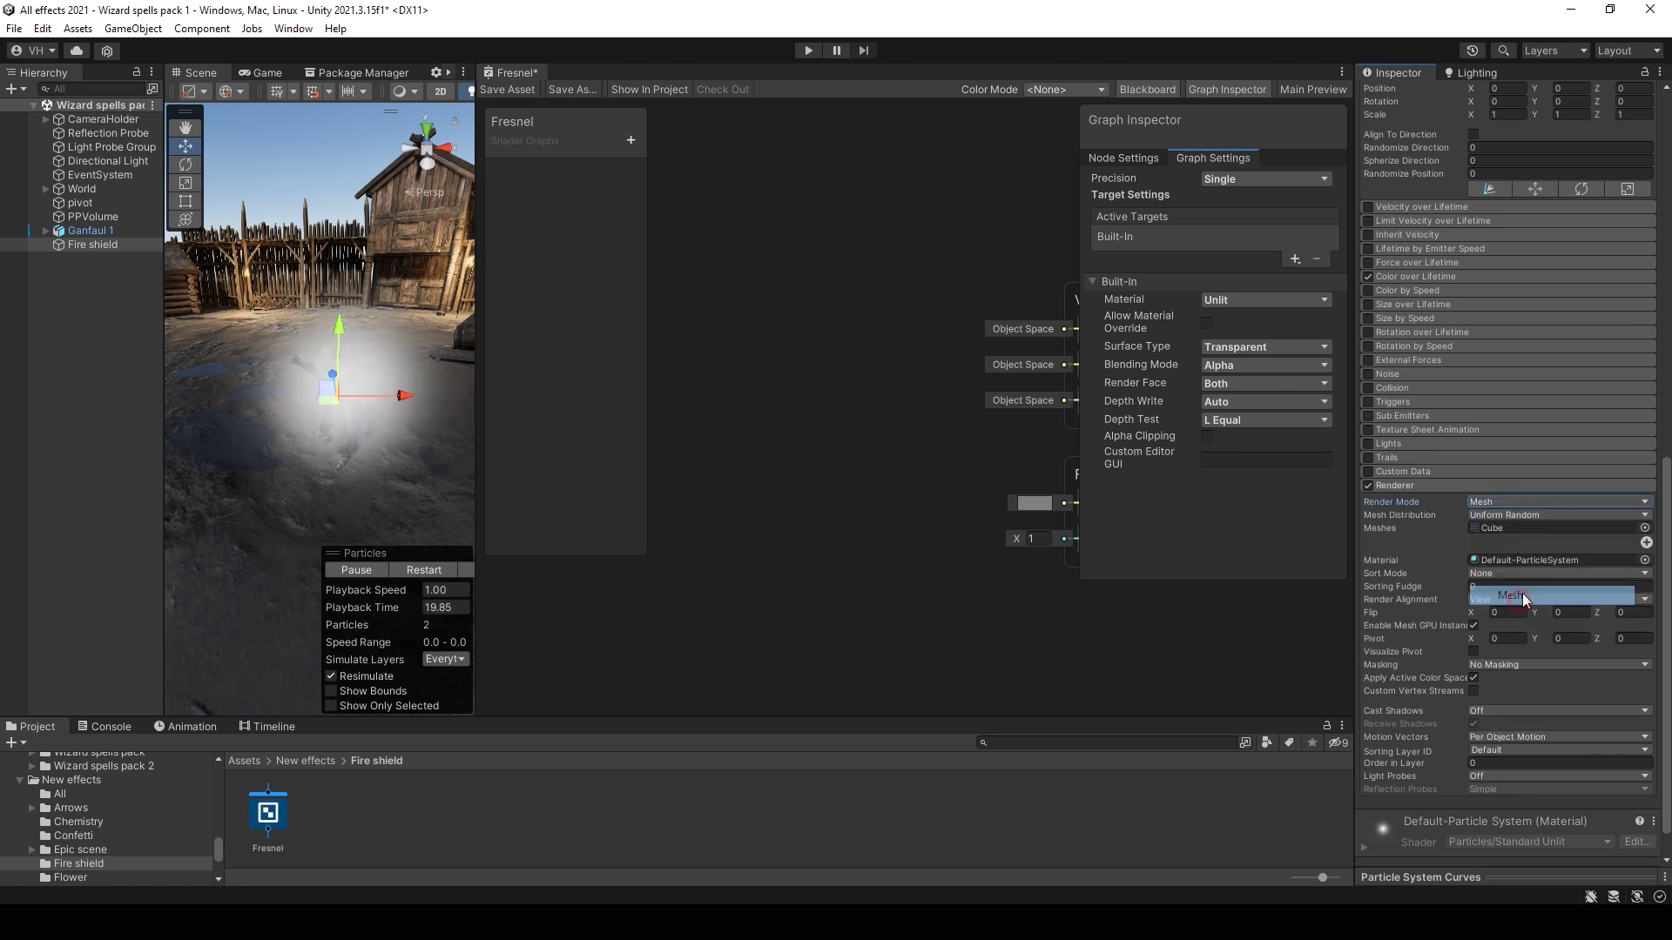
{"action": "left_click", "coordinate": [1644, 529]}
{"action": "left_click", "coordinate": [1595, 698]}
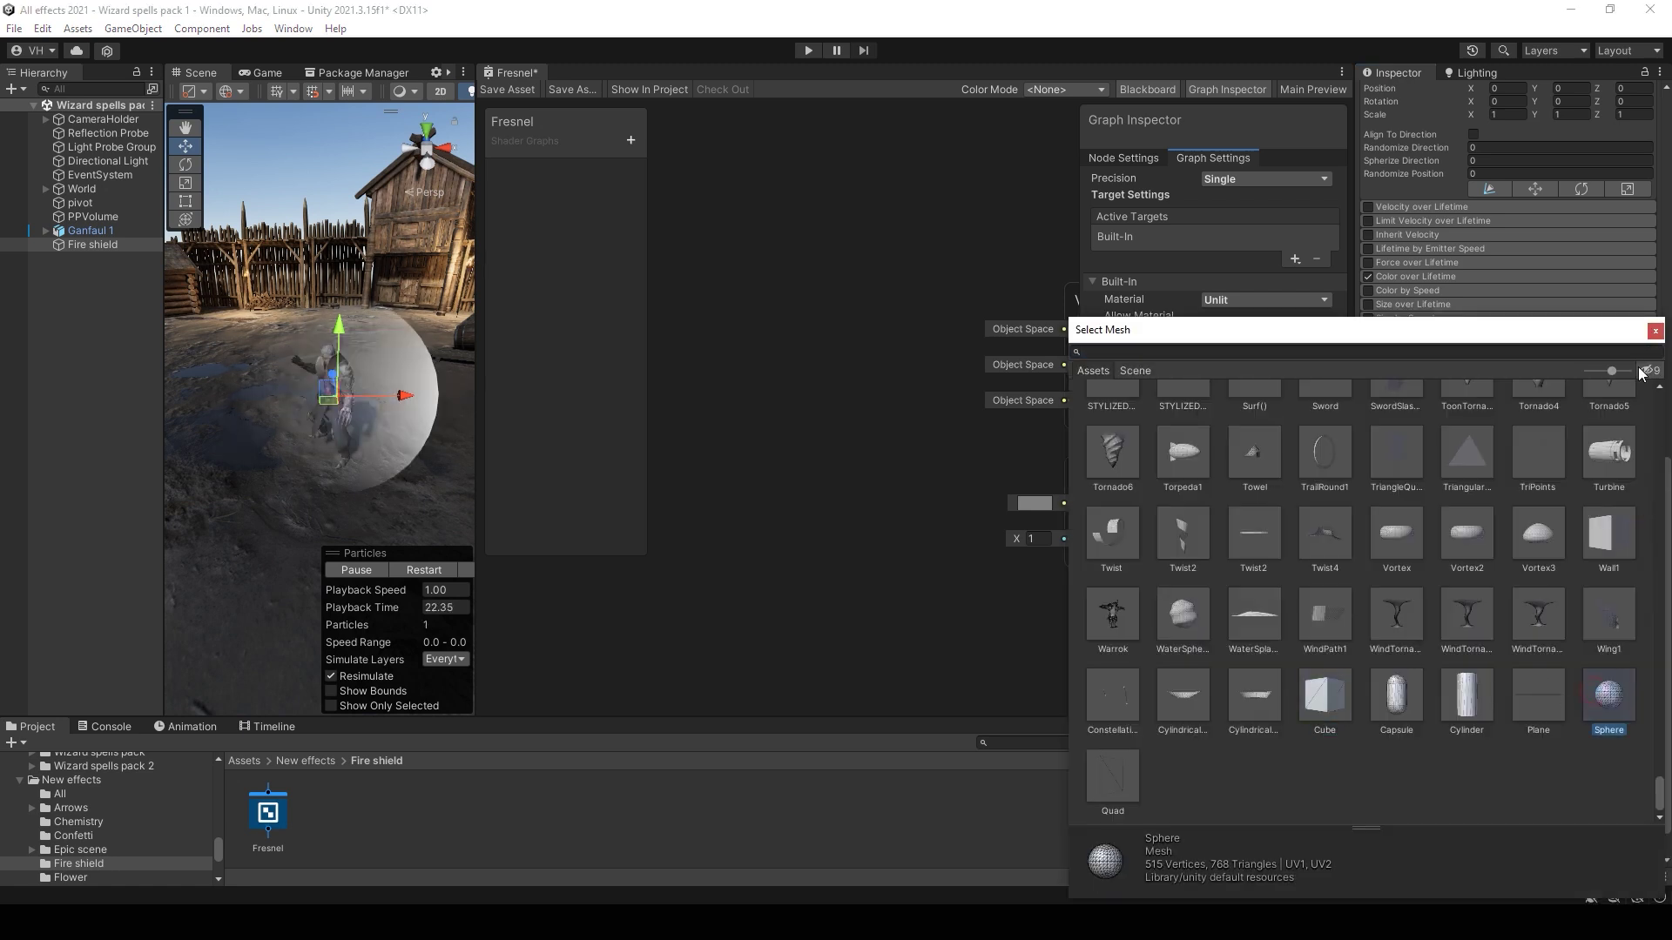
{"action": "left_click", "coordinate": [1654, 333]}
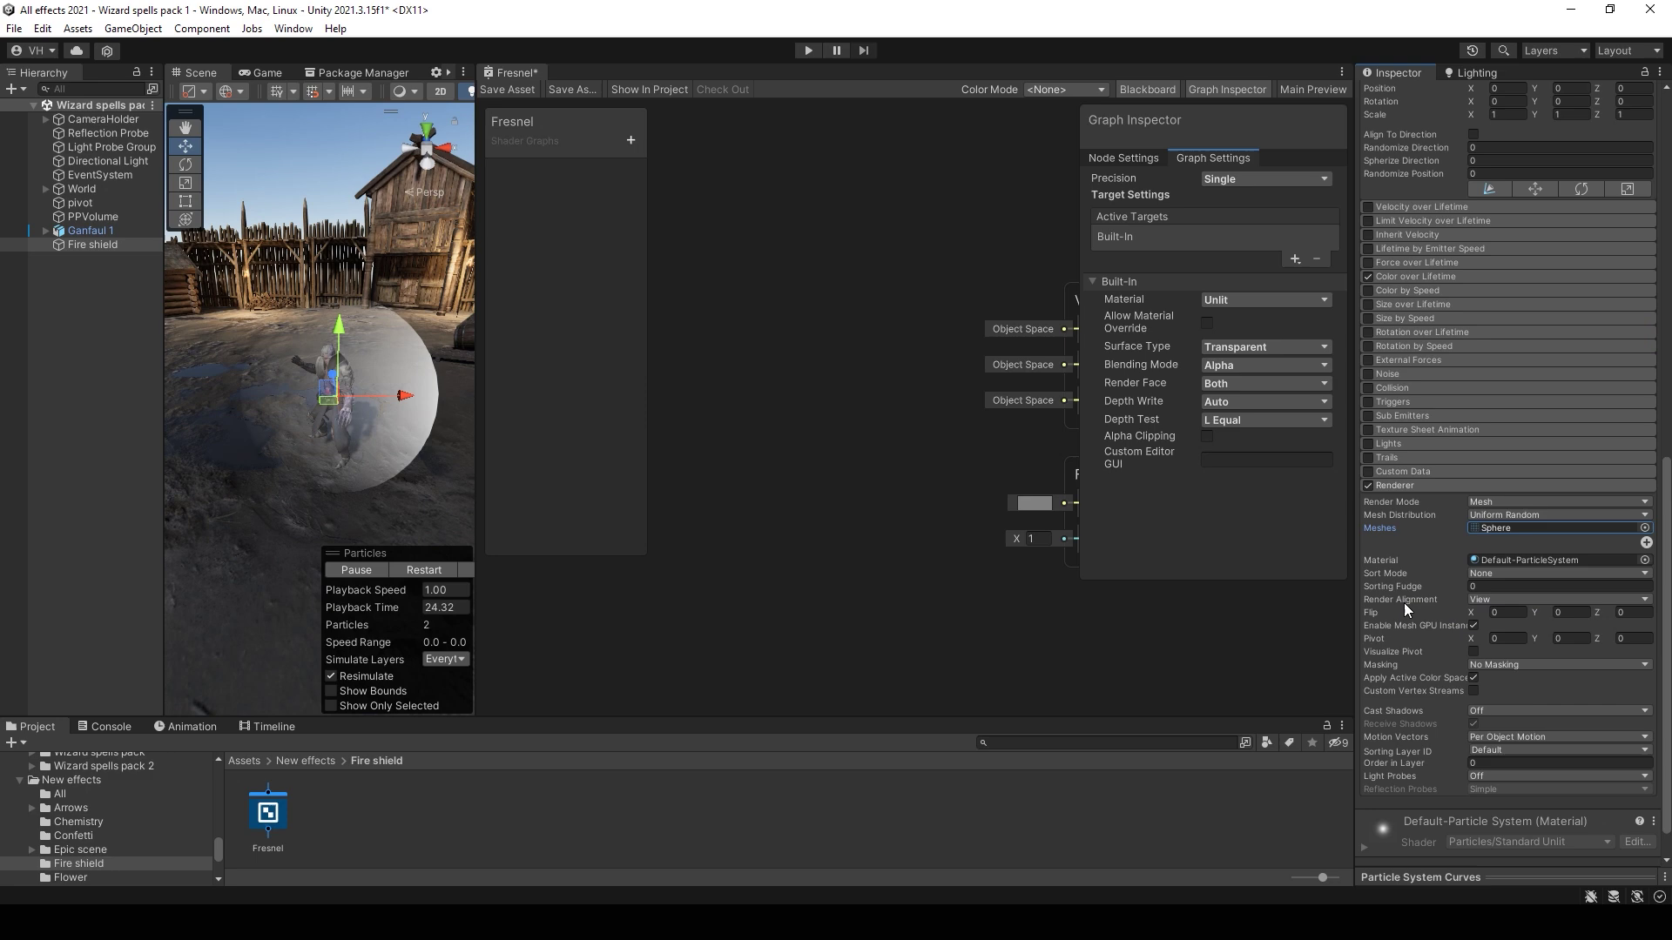
{"action": "left_click", "coordinate": [1489, 600]}
{"action": "left_click", "coordinate": [1511, 675]}
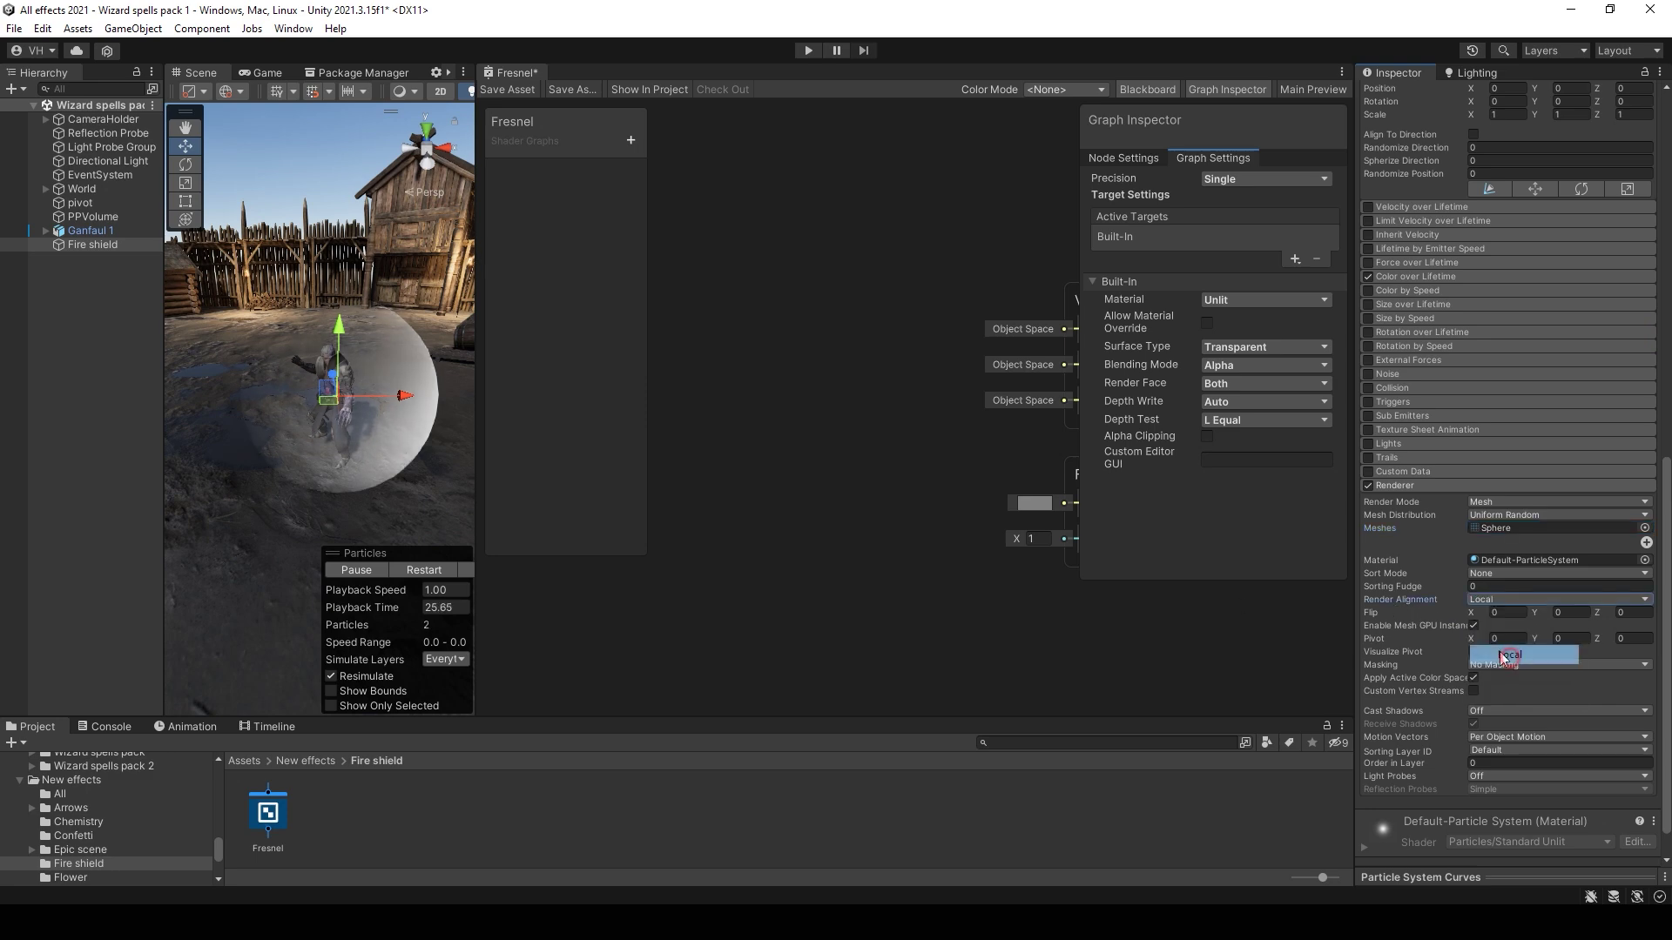
Step: Create a material from the Fresnel shader graph in the Fire shield folder and name it fresnel
{"action": "scroll", "coordinate": [1611, 541], "scroll_direction": "up", "scroll_amount": 10}
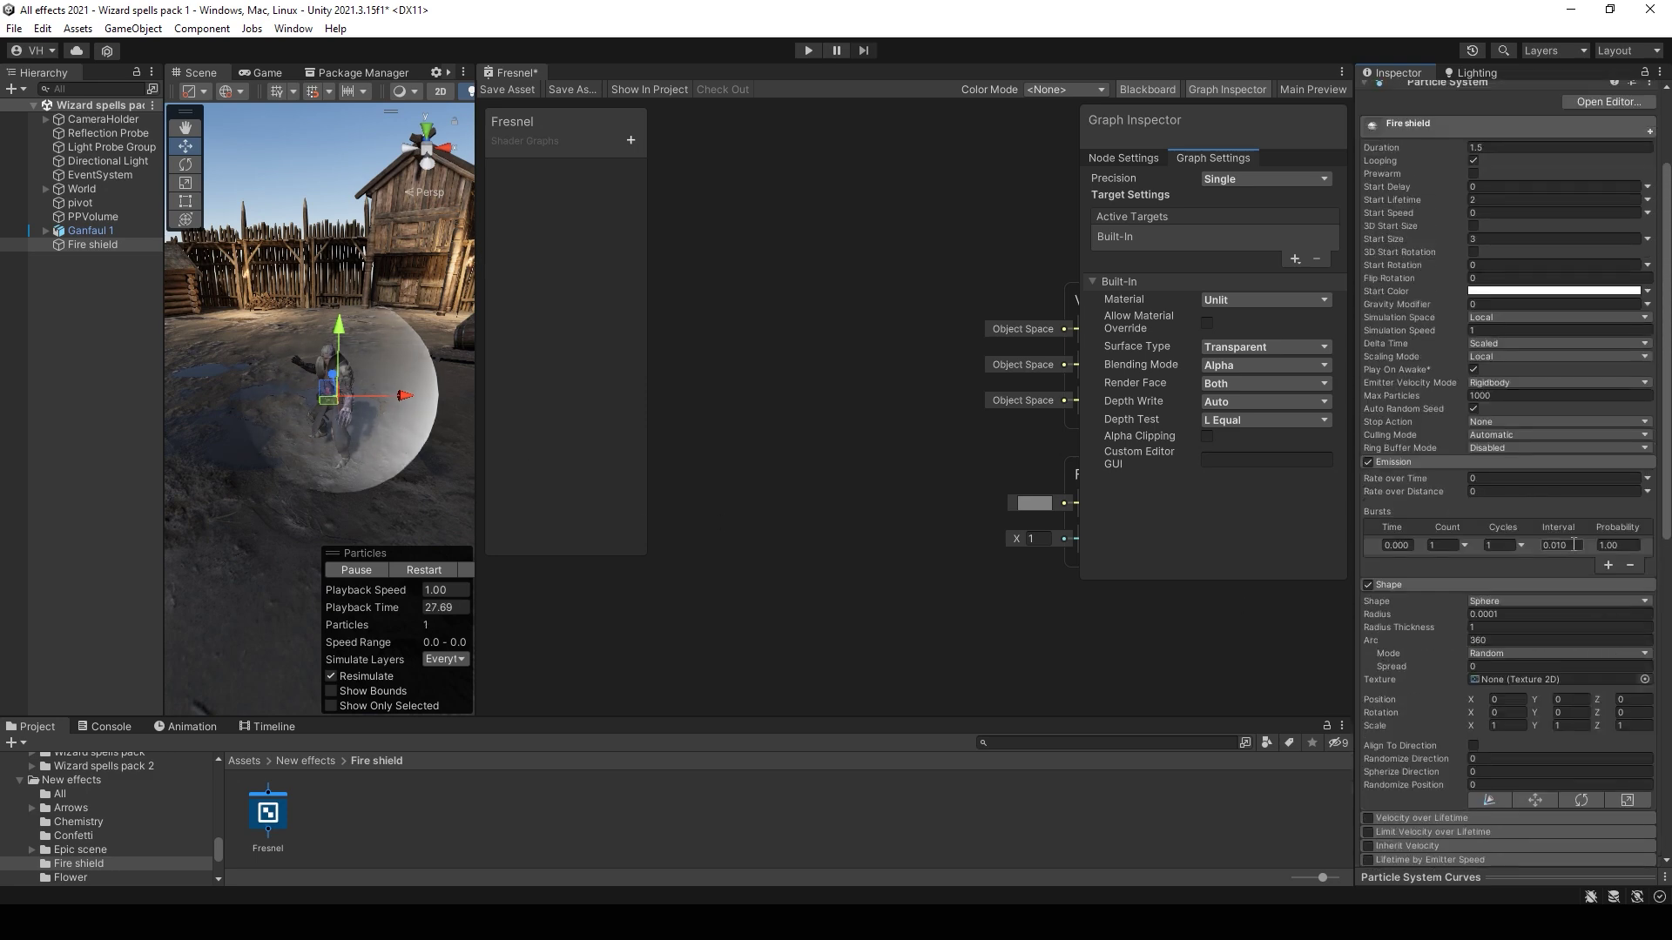
{"action": "right_click", "coordinate": [274, 813]}
{"action": "mouse_move", "coordinate": [331, 366]}
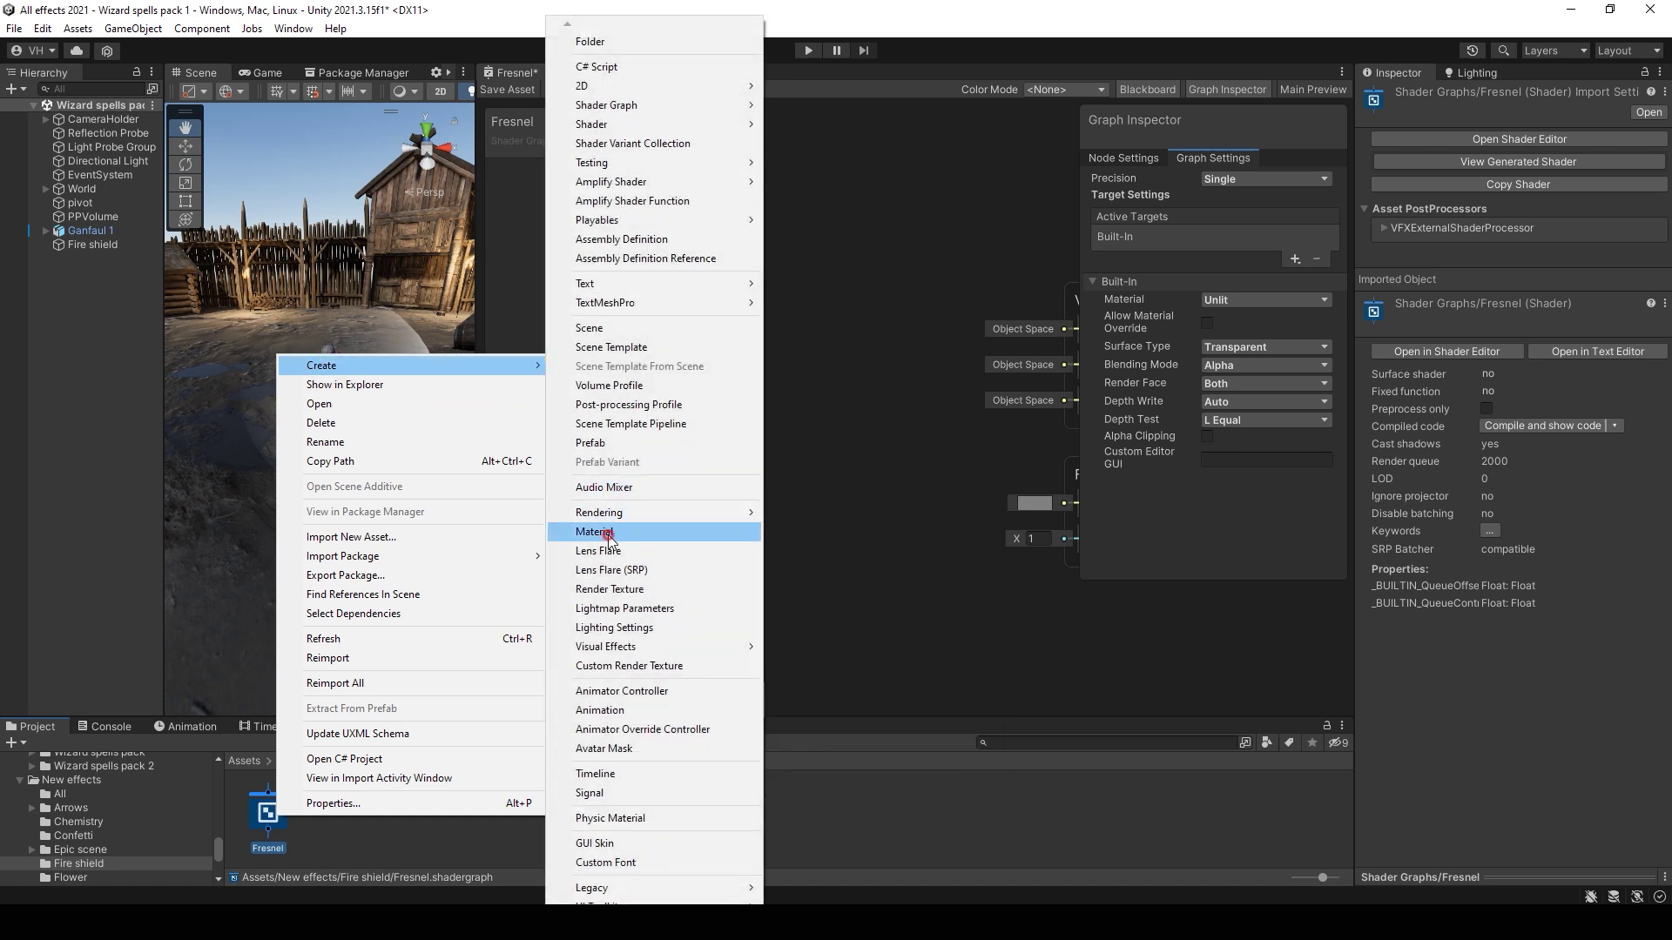
{"action": "left_click", "coordinate": [608, 533]}
{"action": "type", "text": "fresn"}
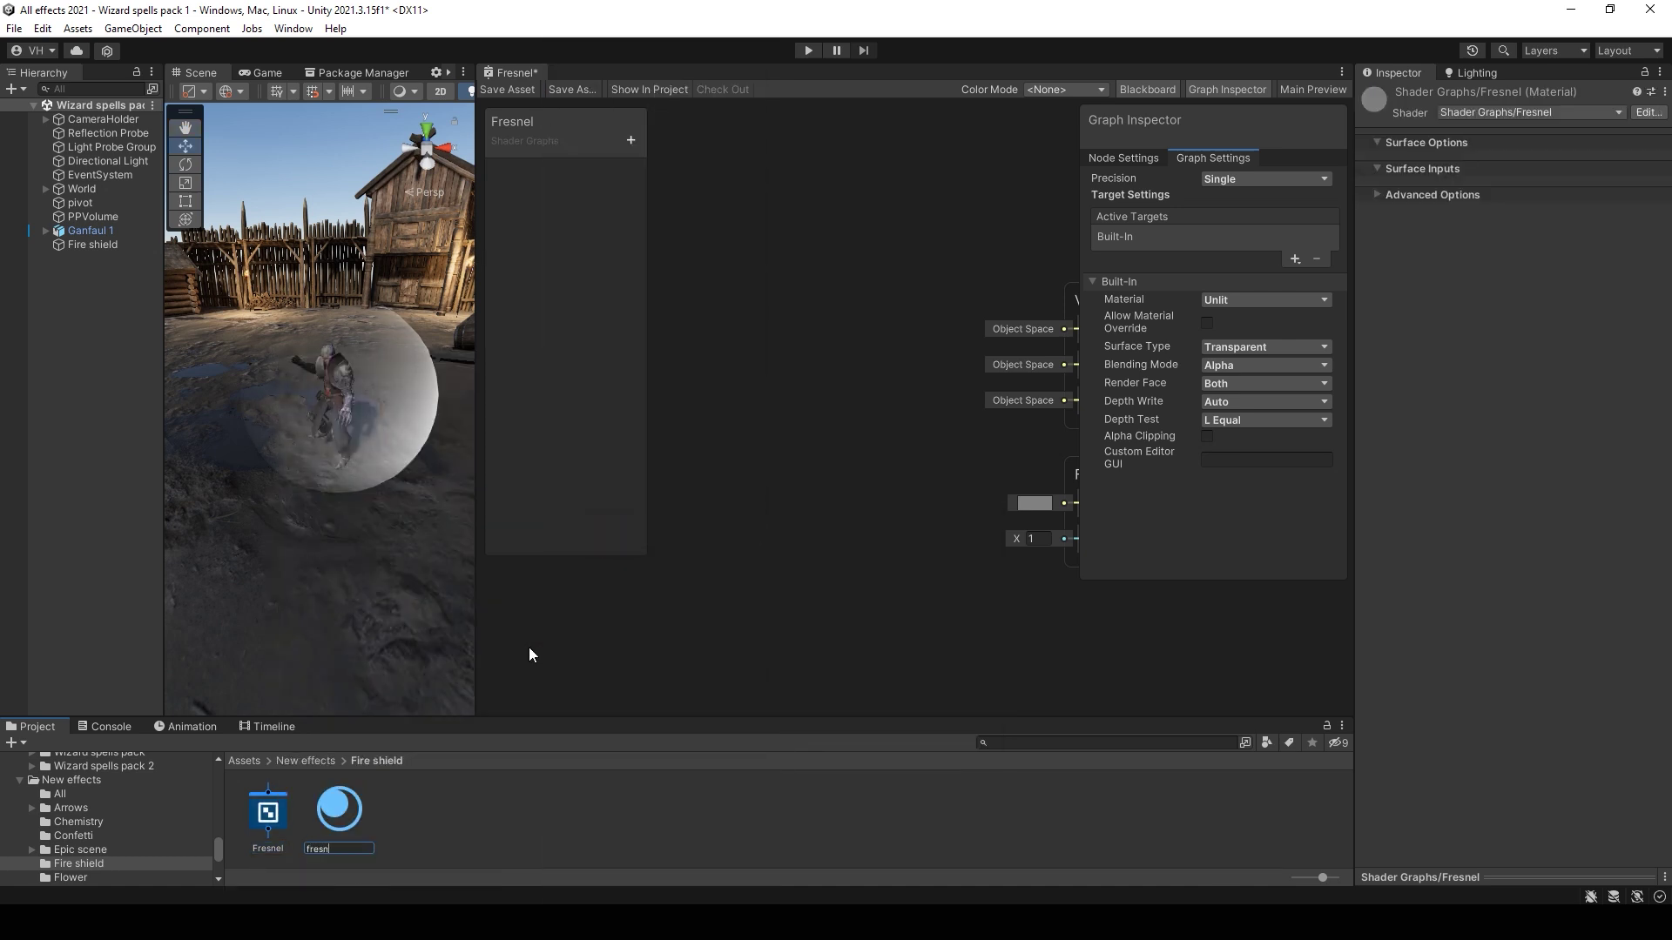
{"action": "type", "text": "el"}
{"action": "key", "text": "Return"}
Step: Assign the fresnel material to the Fire shield particle system's renderer
{"action": "left_click", "coordinate": [93, 245]}
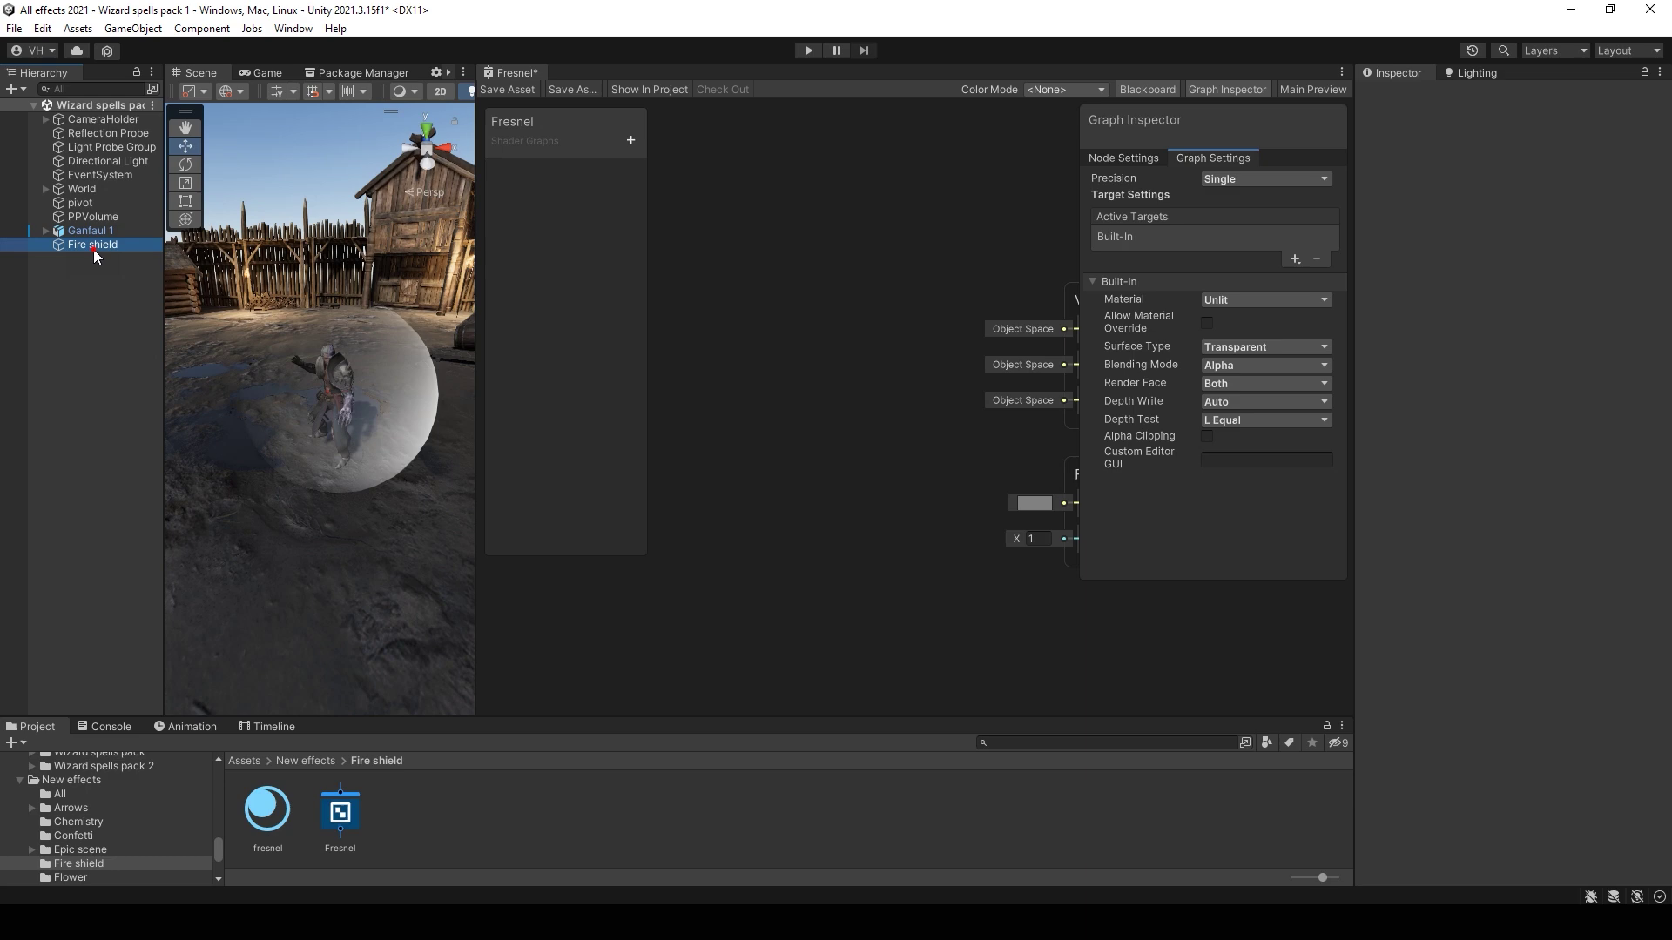
{"action": "left_click_drag", "start_coordinate": [268, 810], "coordinate": [1508, 658]}
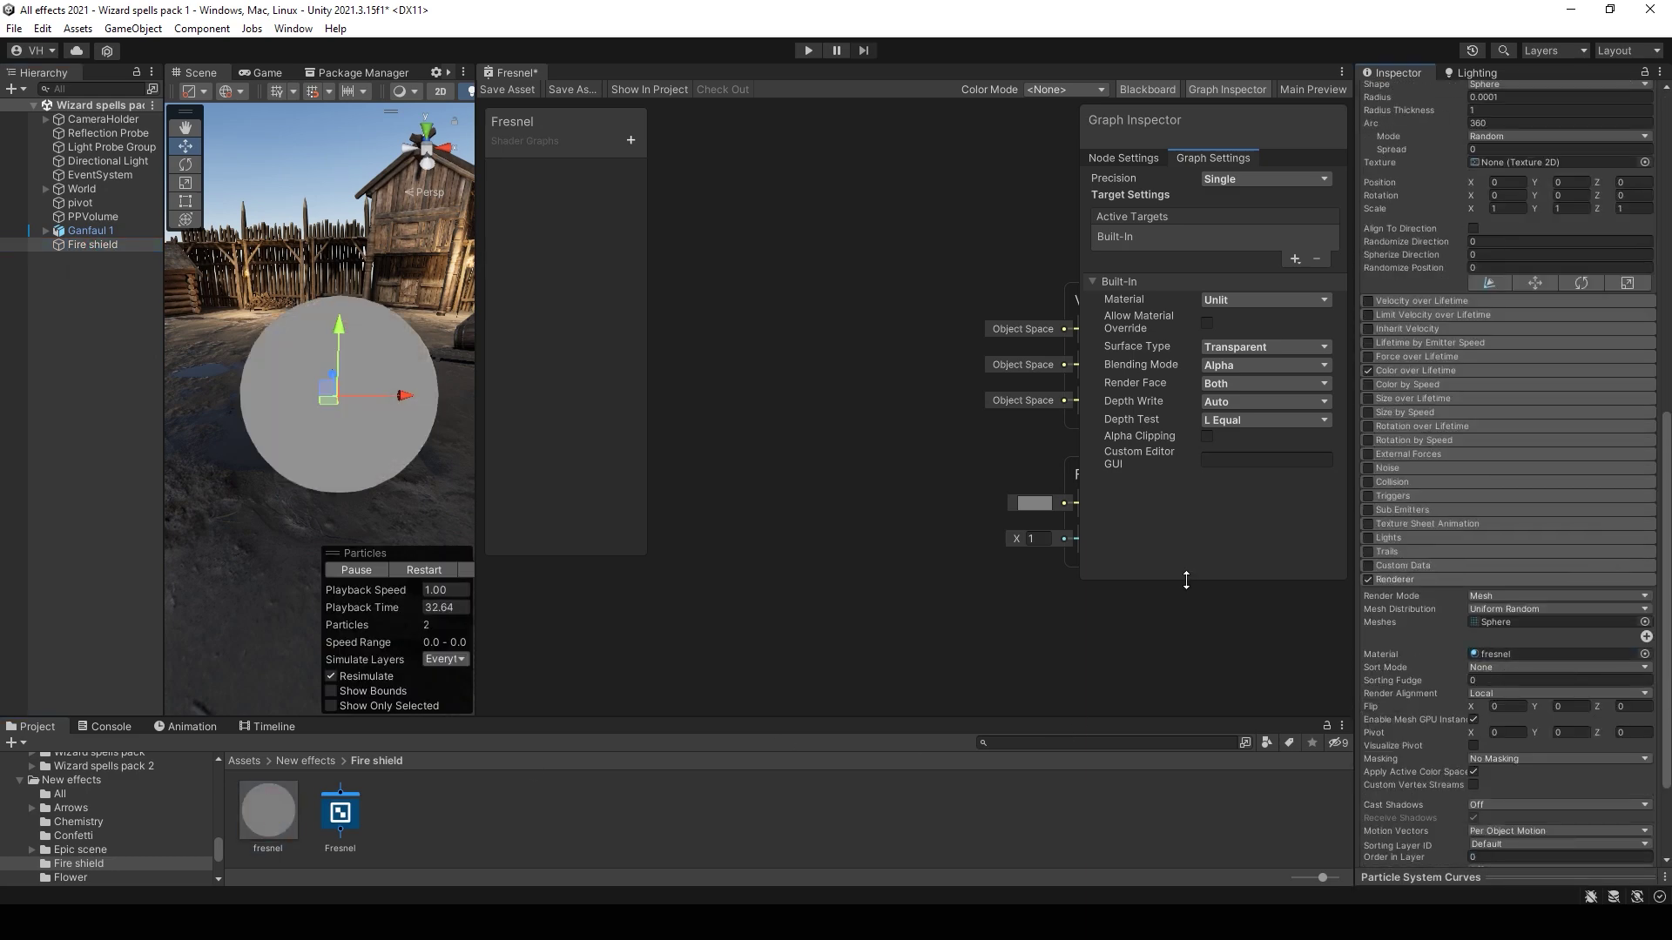
{"action": "left_click", "coordinate": [1186, 580]}
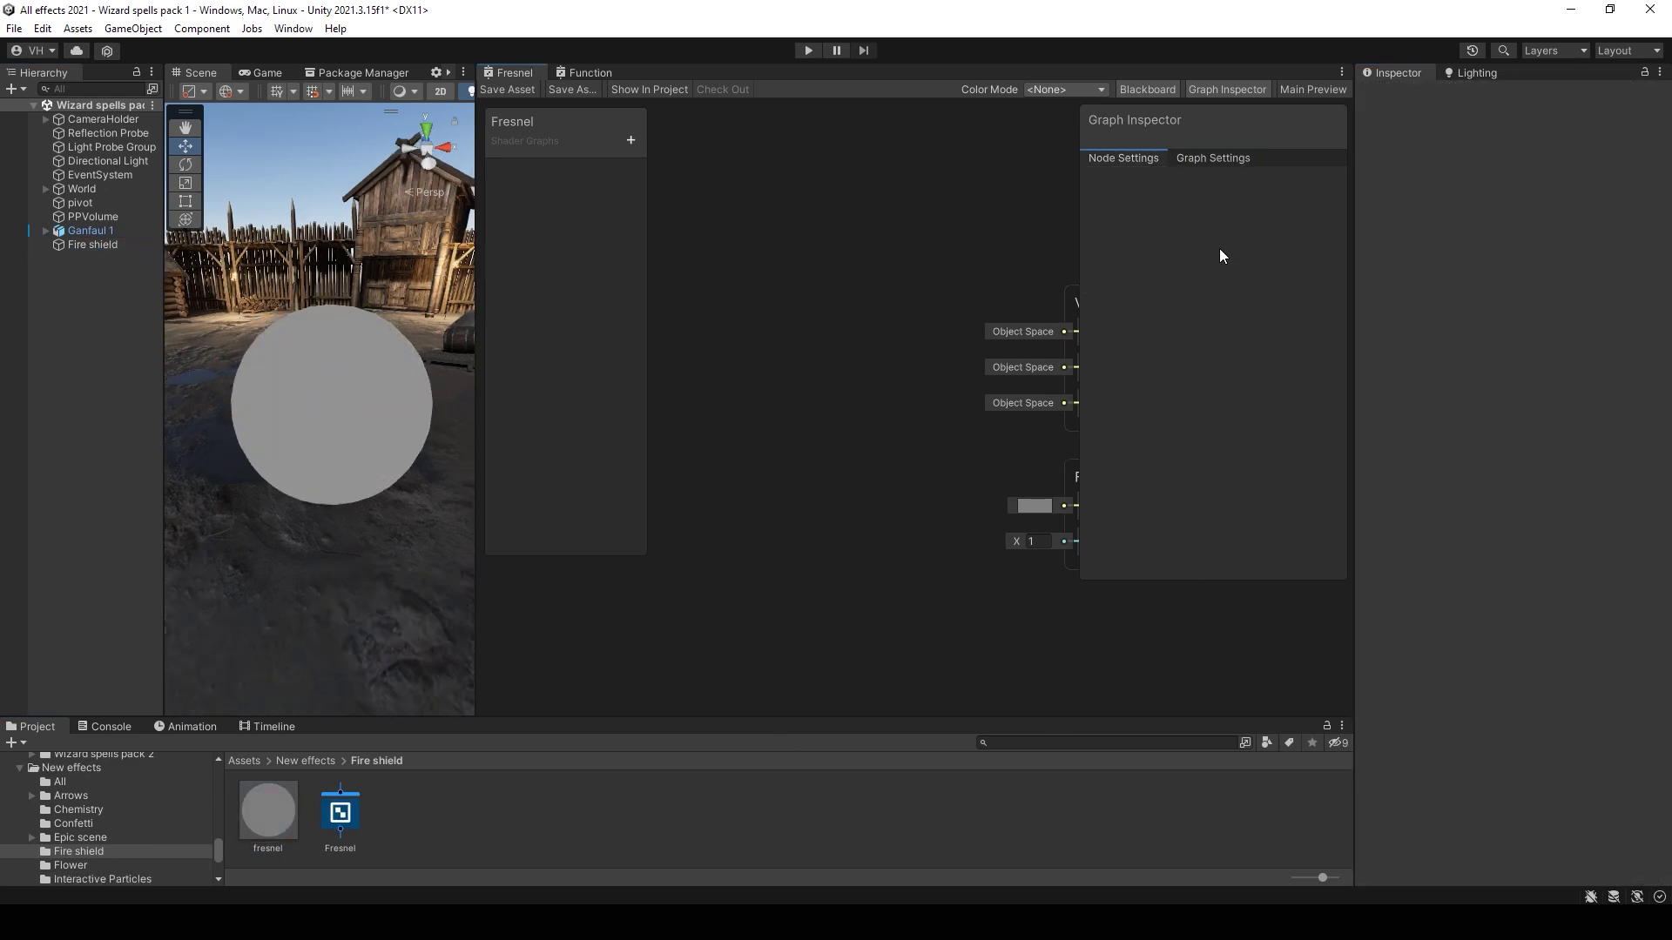
Step: Hide the Graph Inspector, add a Fresnel Effect node and connect its output to the fragment Alpha
{"action": "left_click", "coordinate": [1223, 89]}
{"action": "key", "text": "space"}
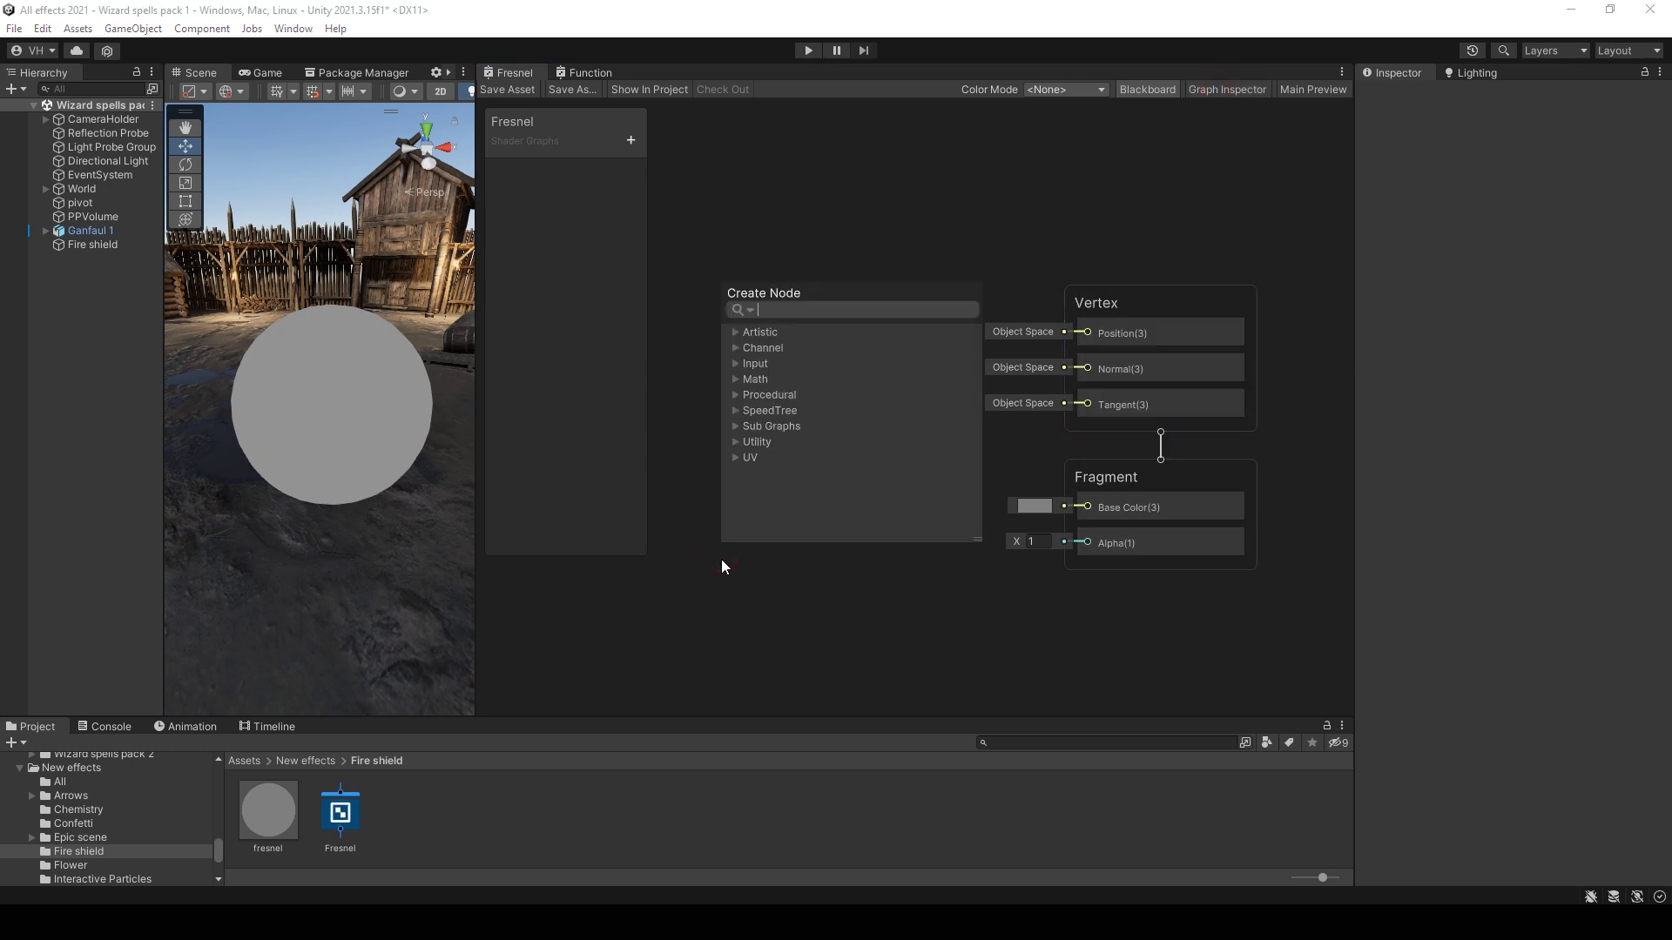
{"action": "type", "text": "fre"}
{"action": "left_click", "coordinate": [838, 363]}
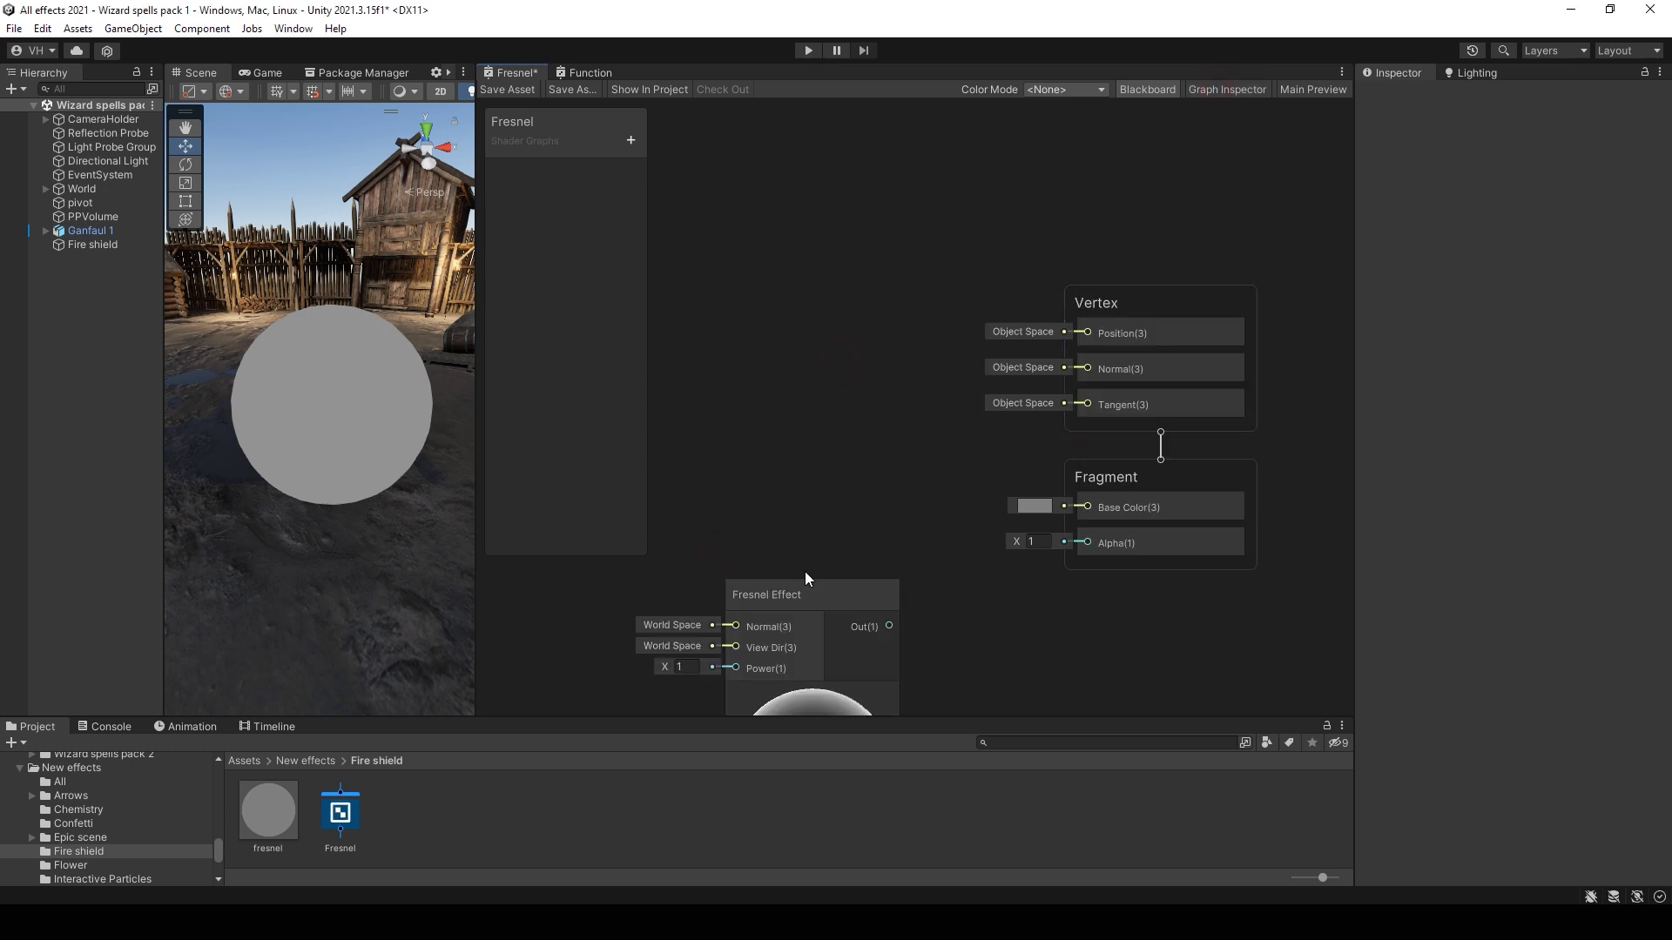
{"action": "left_click_drag", "start_coordinate": [805, 571], "coordinate": [734, 545]}
{"action": "left_click_drag", "start_coordinate": [1076, 540], "coordinate": [1086, 542]}
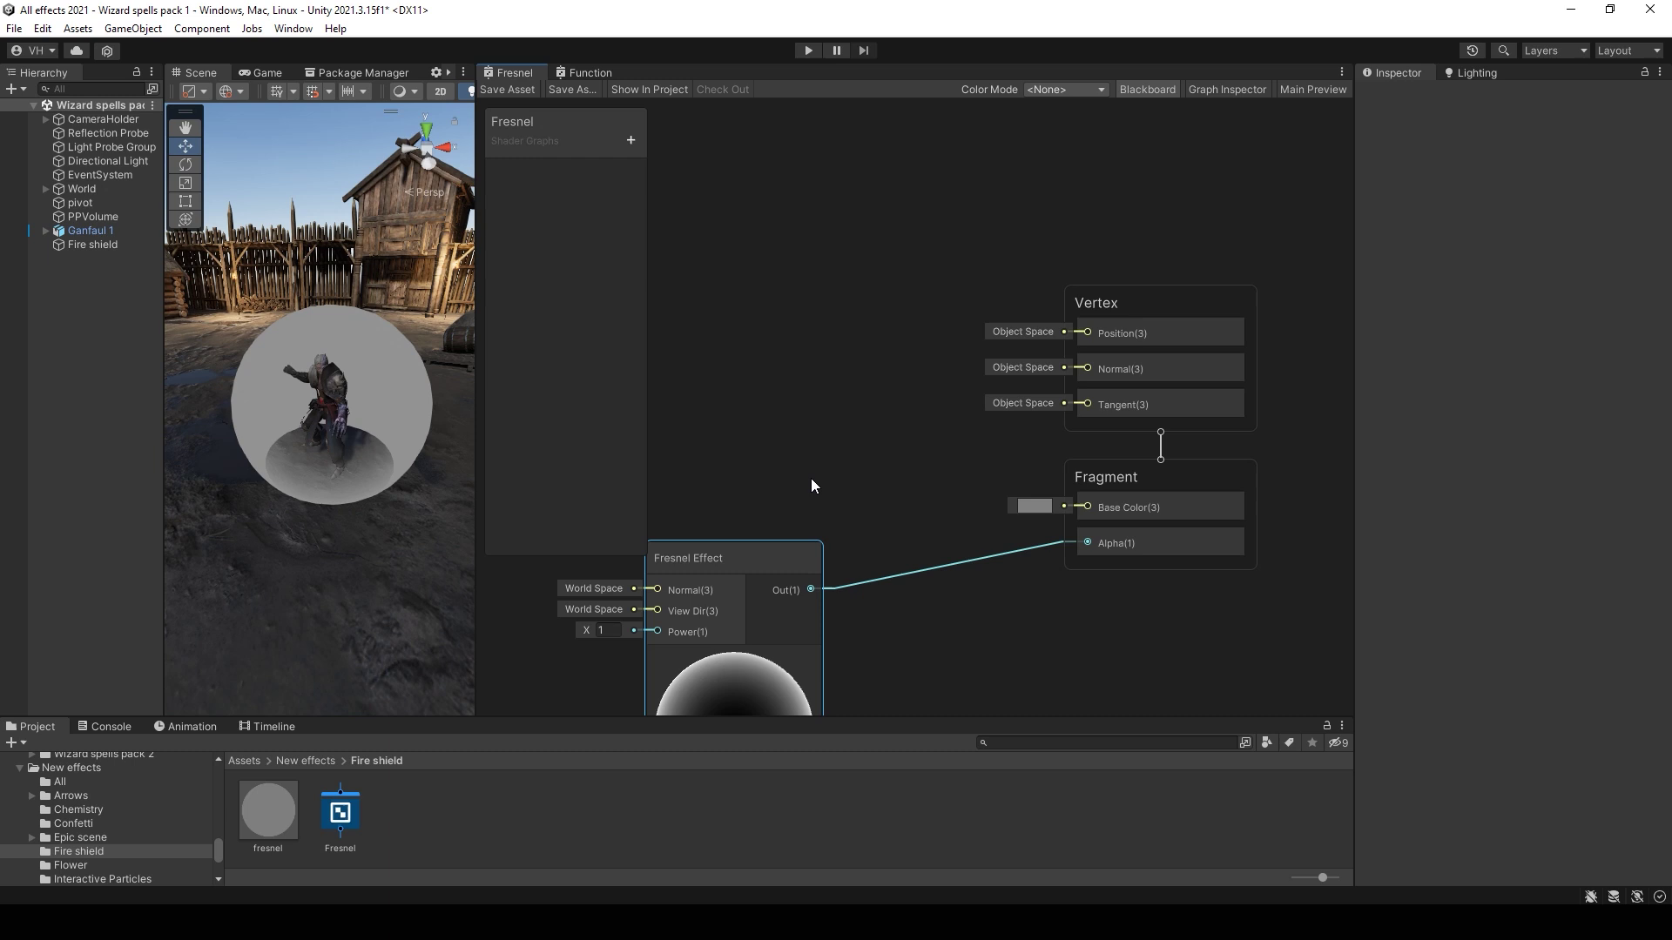
Step: Add an Is Front Face node and feed its output into the Predicate of a new Branch node
{"action": "left_click", "coordinate": [759, 464]}
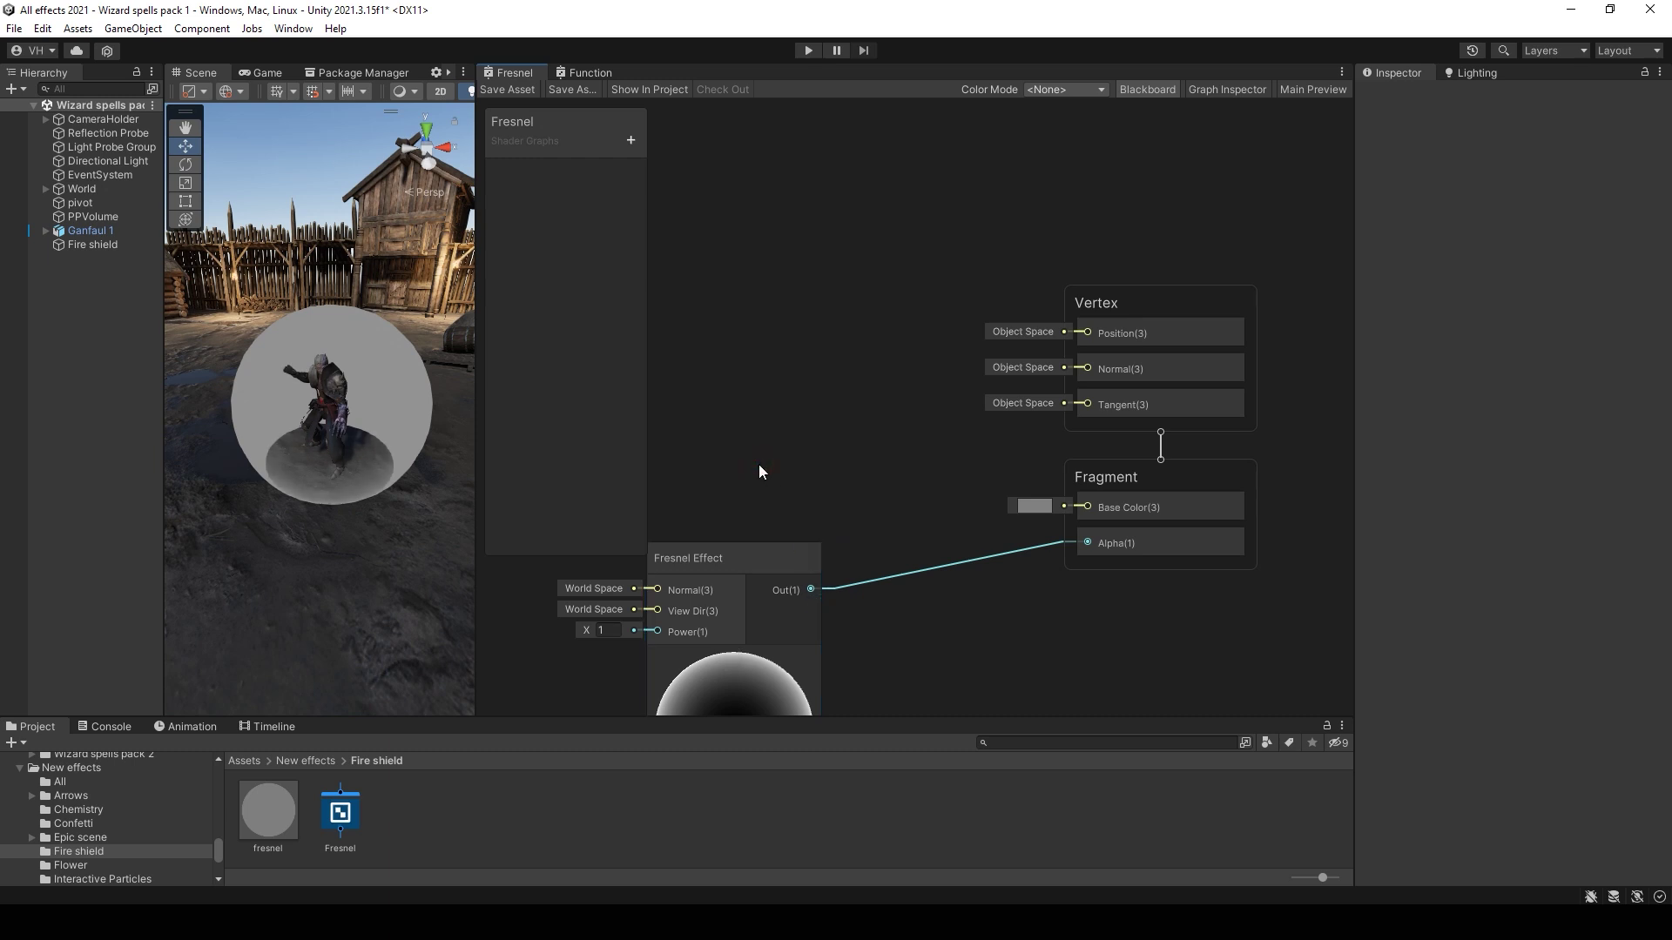
{"action": "key", "text": "space"}
{"action": "type", "text": "fac"}
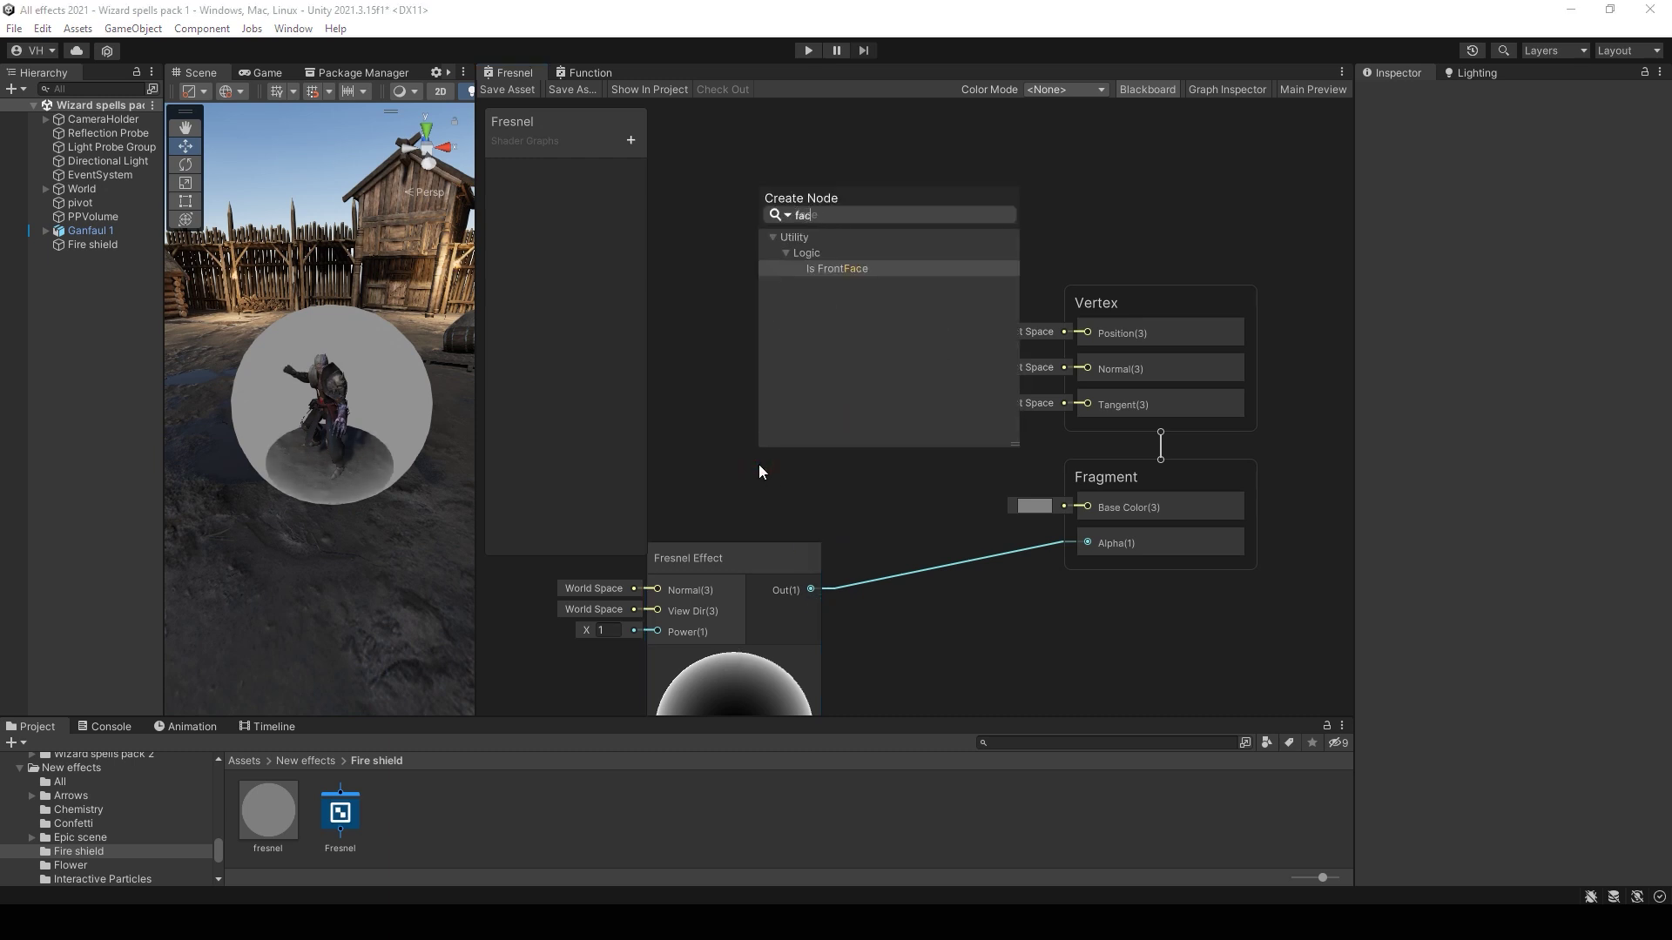
{"action": "left_click", "coordinate": [849, 270]}
{"action": "left_click_drag", "start_coordinate": [823, 502], "coordinate": [944, 595]}
{"action": "type", "text": "bra"}
{"action": "left_click", "coordinate": [1010, 659]}
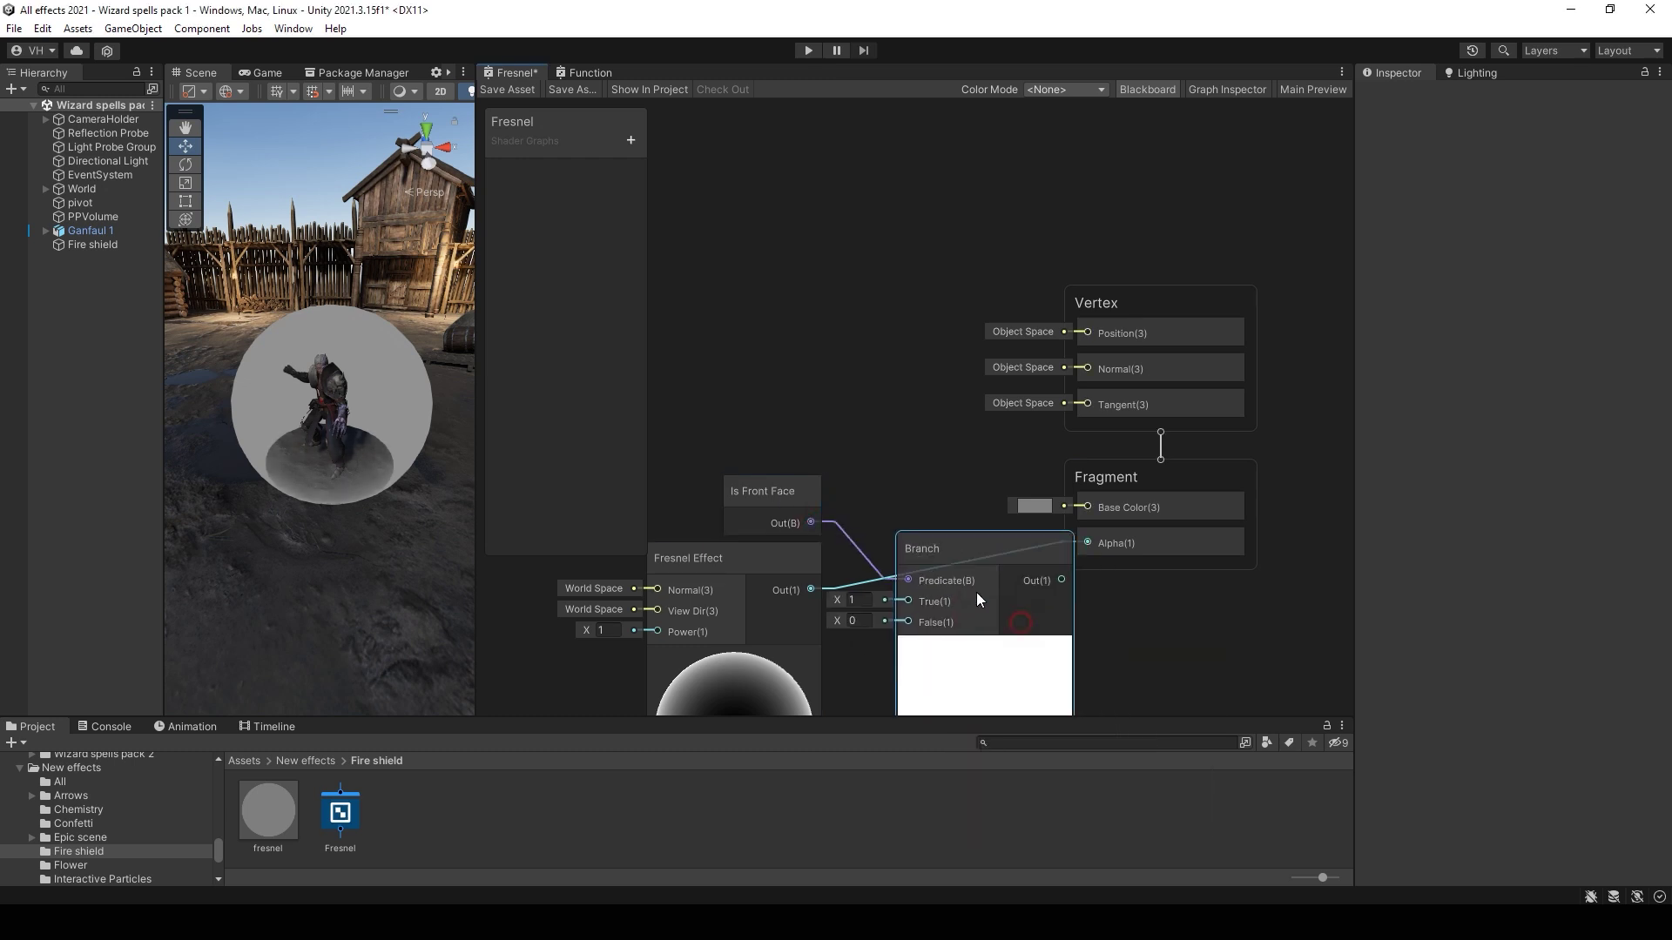
Step: Connect the Fresnel Effect to the Branch's True input and the Branch output to Alpha, and save the graph
{"action": "left_click_drag", "start_coordinate": [812, 590], "coordinate": [908, 609]}
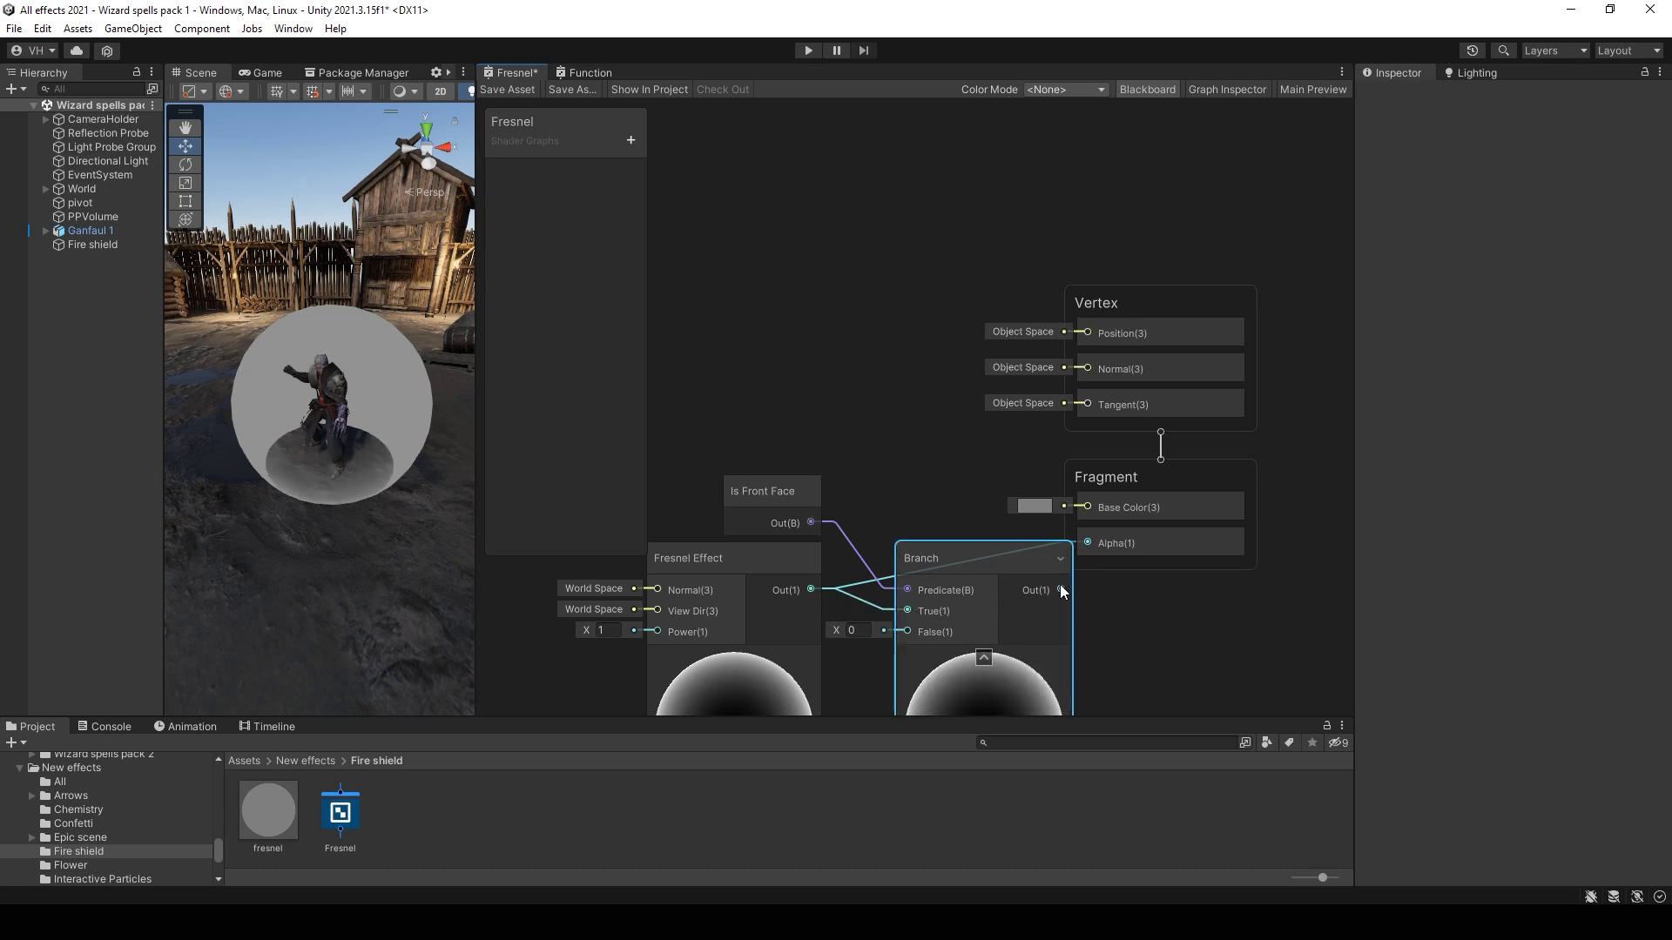
{"action": "left_click_drag", "start_coordinate": [1089, 543], "coordinate": [1090, 542]}
{"action": "scroll", "coordinate": [1045, 540], "scroll_direction": "down", "scroll_amount": 4}
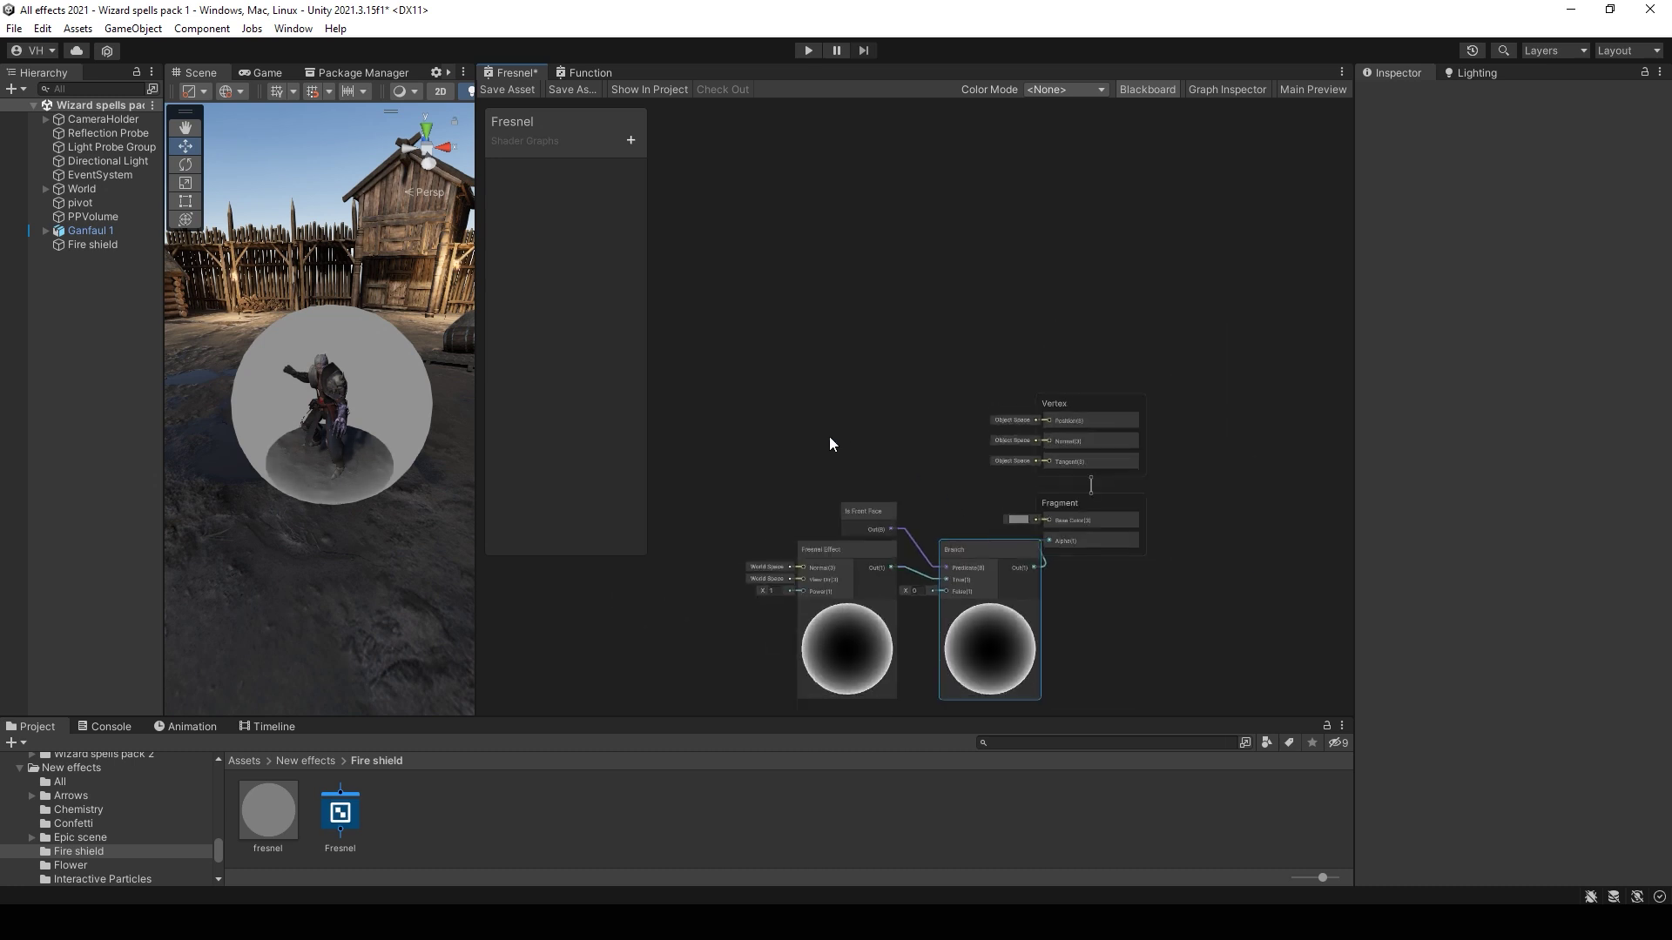
{"action": "middle_click_drag", "start_coordinate": [829, 436], "coordinate": [949, 317]}
{"action": "left_click_drag", "start_coordinate": [894, 392], "coordinate": [953, 510]}
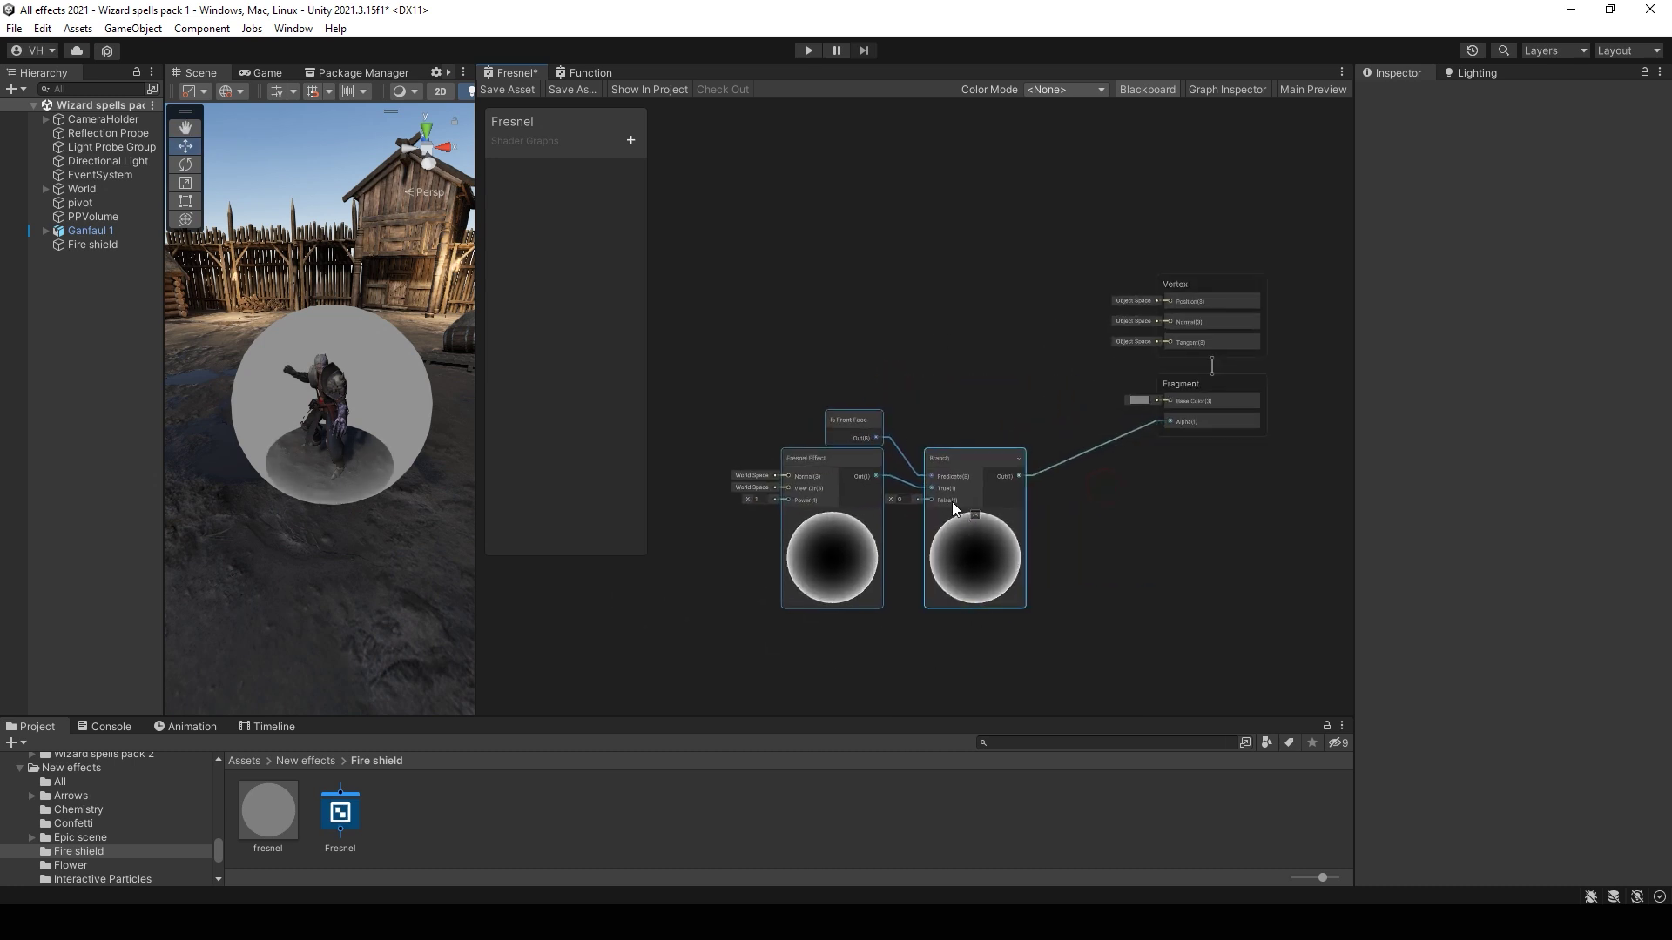
{"action": "left_click", "coordinate": [514, 90]}
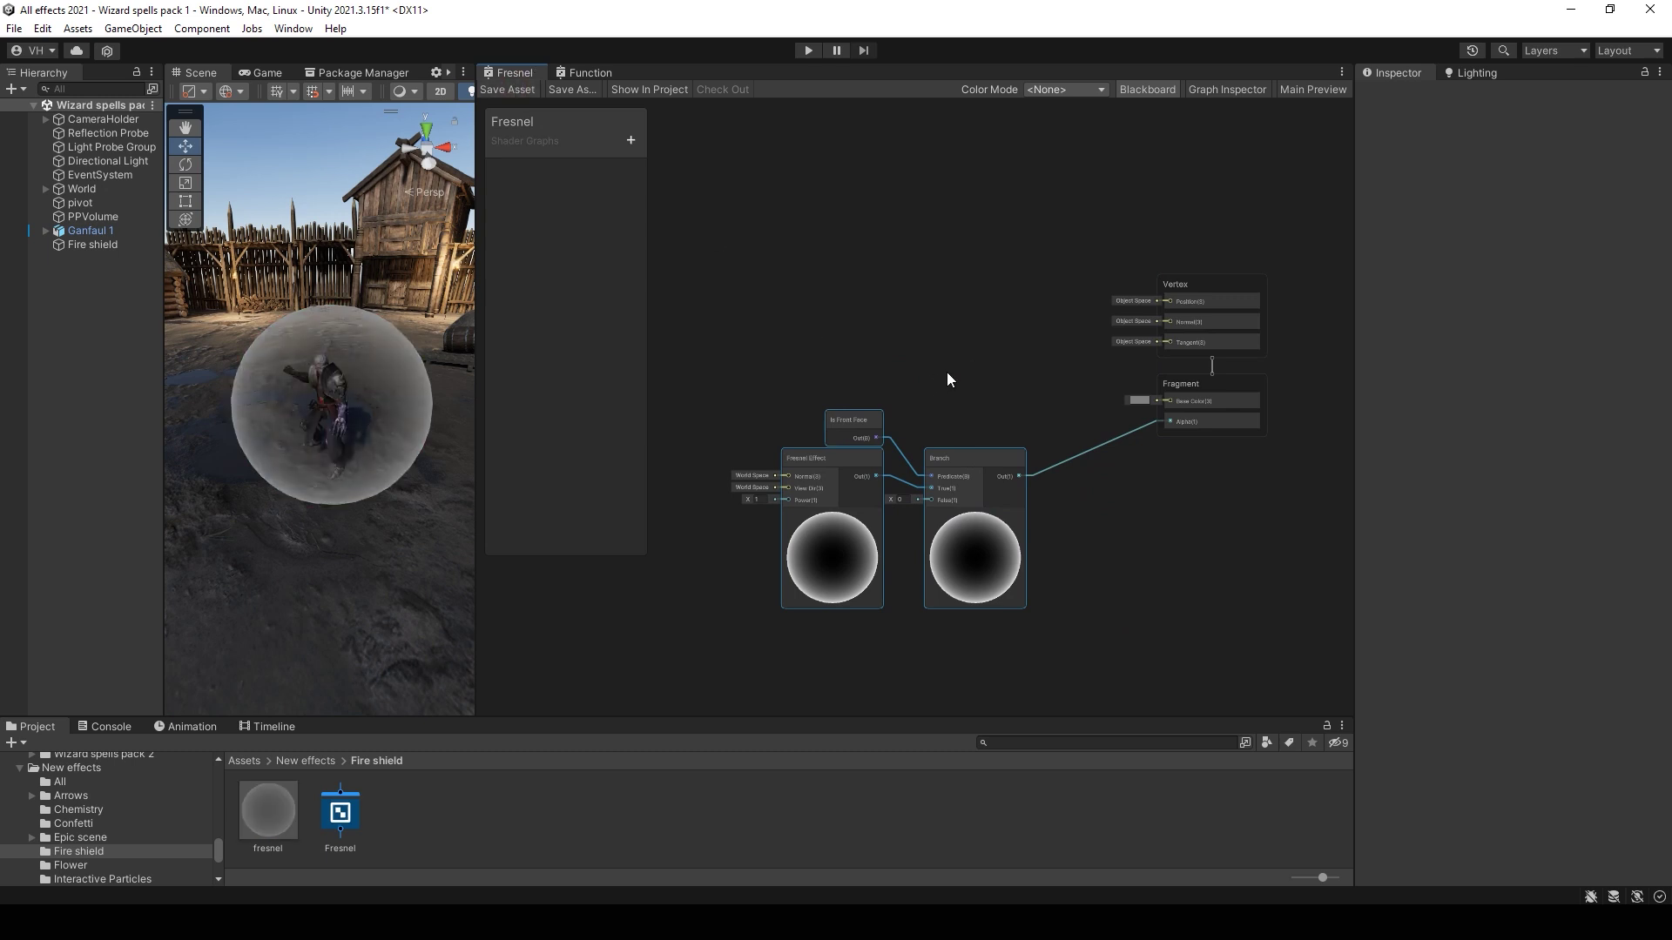
Step: Move the Fresnel and Branch nodes farther from the fragment stack and place the Scene Depth to One Minus node group below them
{"action": "left_click", "coordinate": [948, 380]}
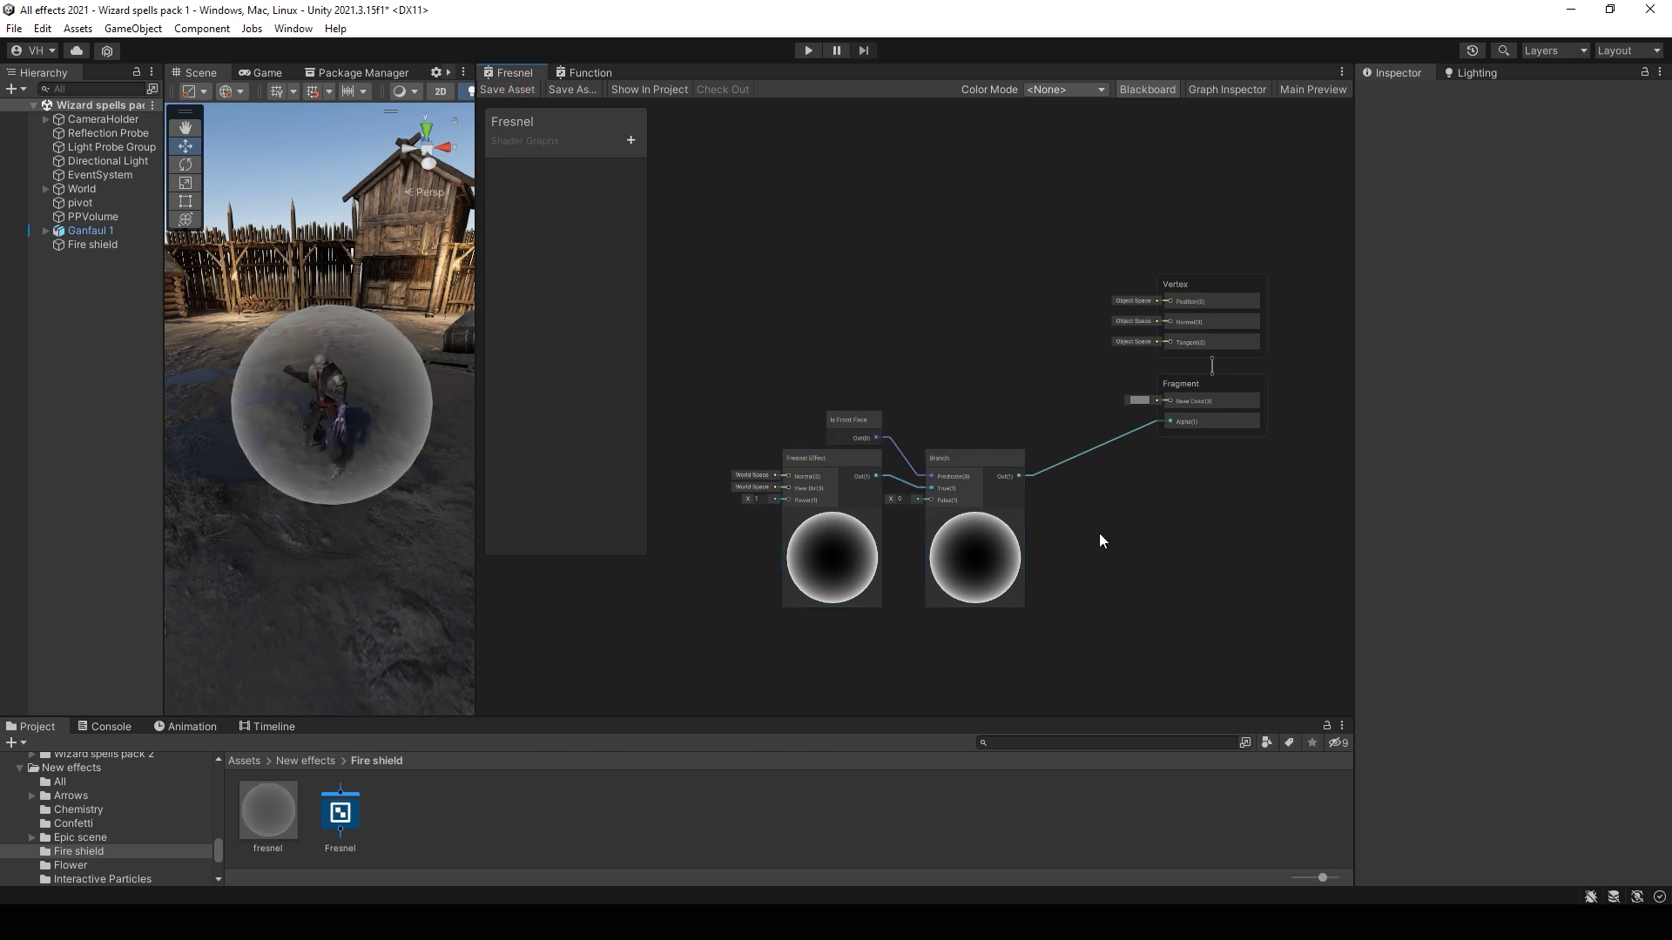
{"action": "left_click_drag", "start_coordinate": [1086, 646], "coordinate": [813, 447]}
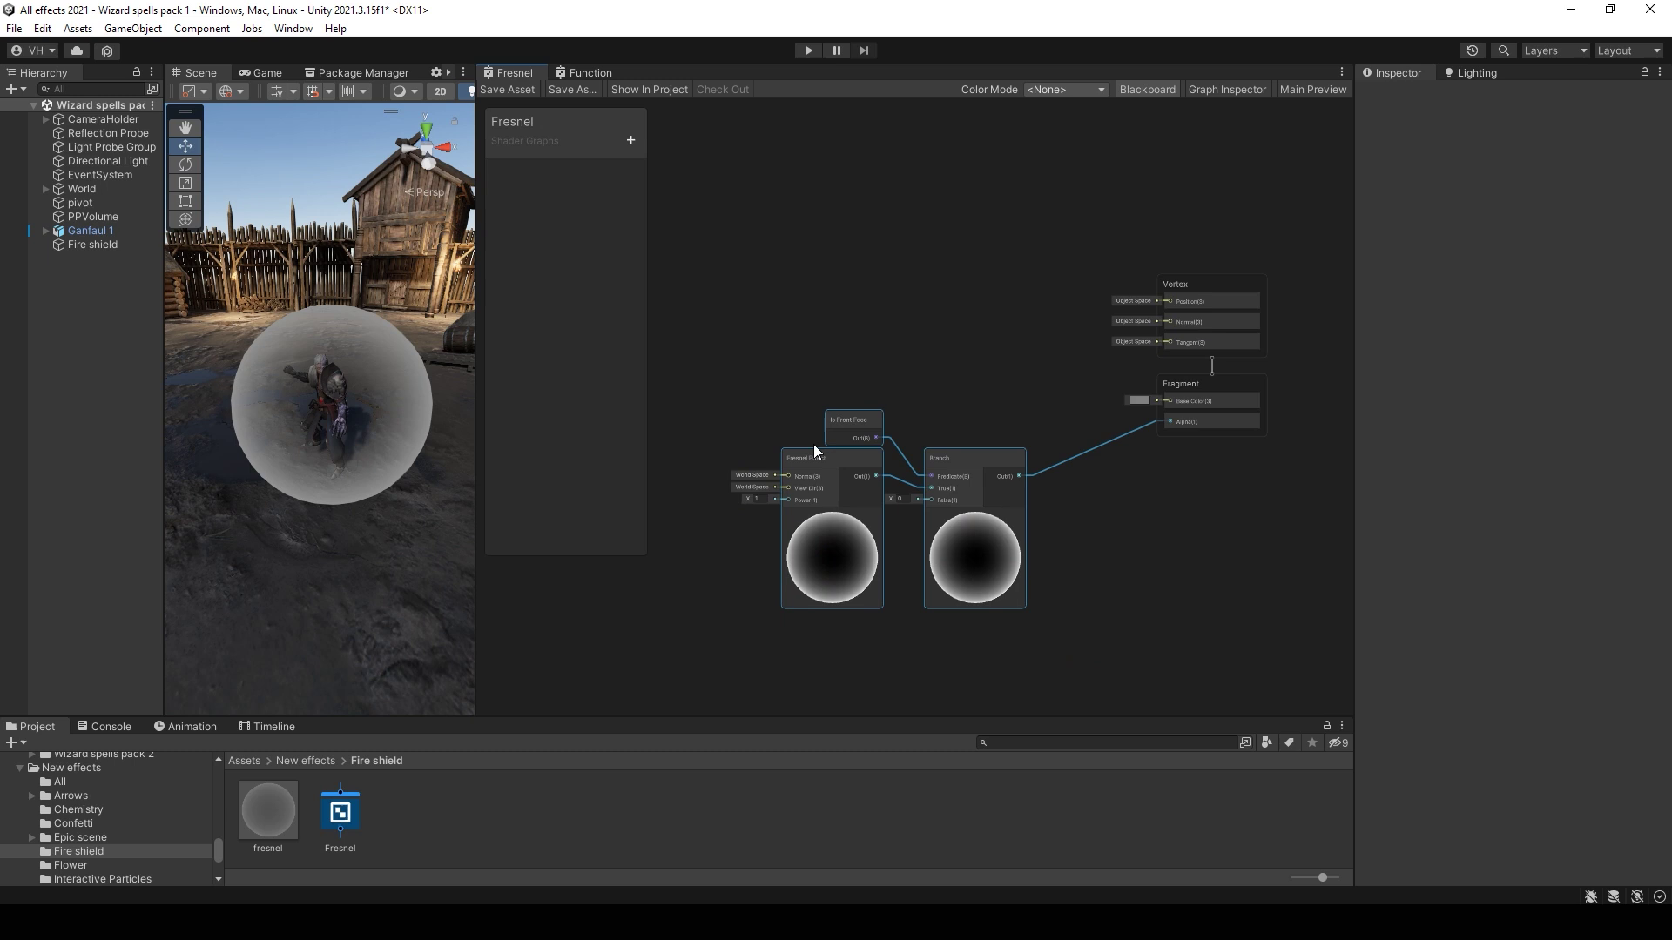
{"action": "left_click_drag", "start_coordinate": [973, 551], "coordinate": [683, 579]}
{"action": "middle_click_drag", "start_coordinate": [853, 604], "coordinate": [989, 449]}
{"action": "middle_click_drag", "start_coordinate": [880, 608], "coordinate": [907, 511]}
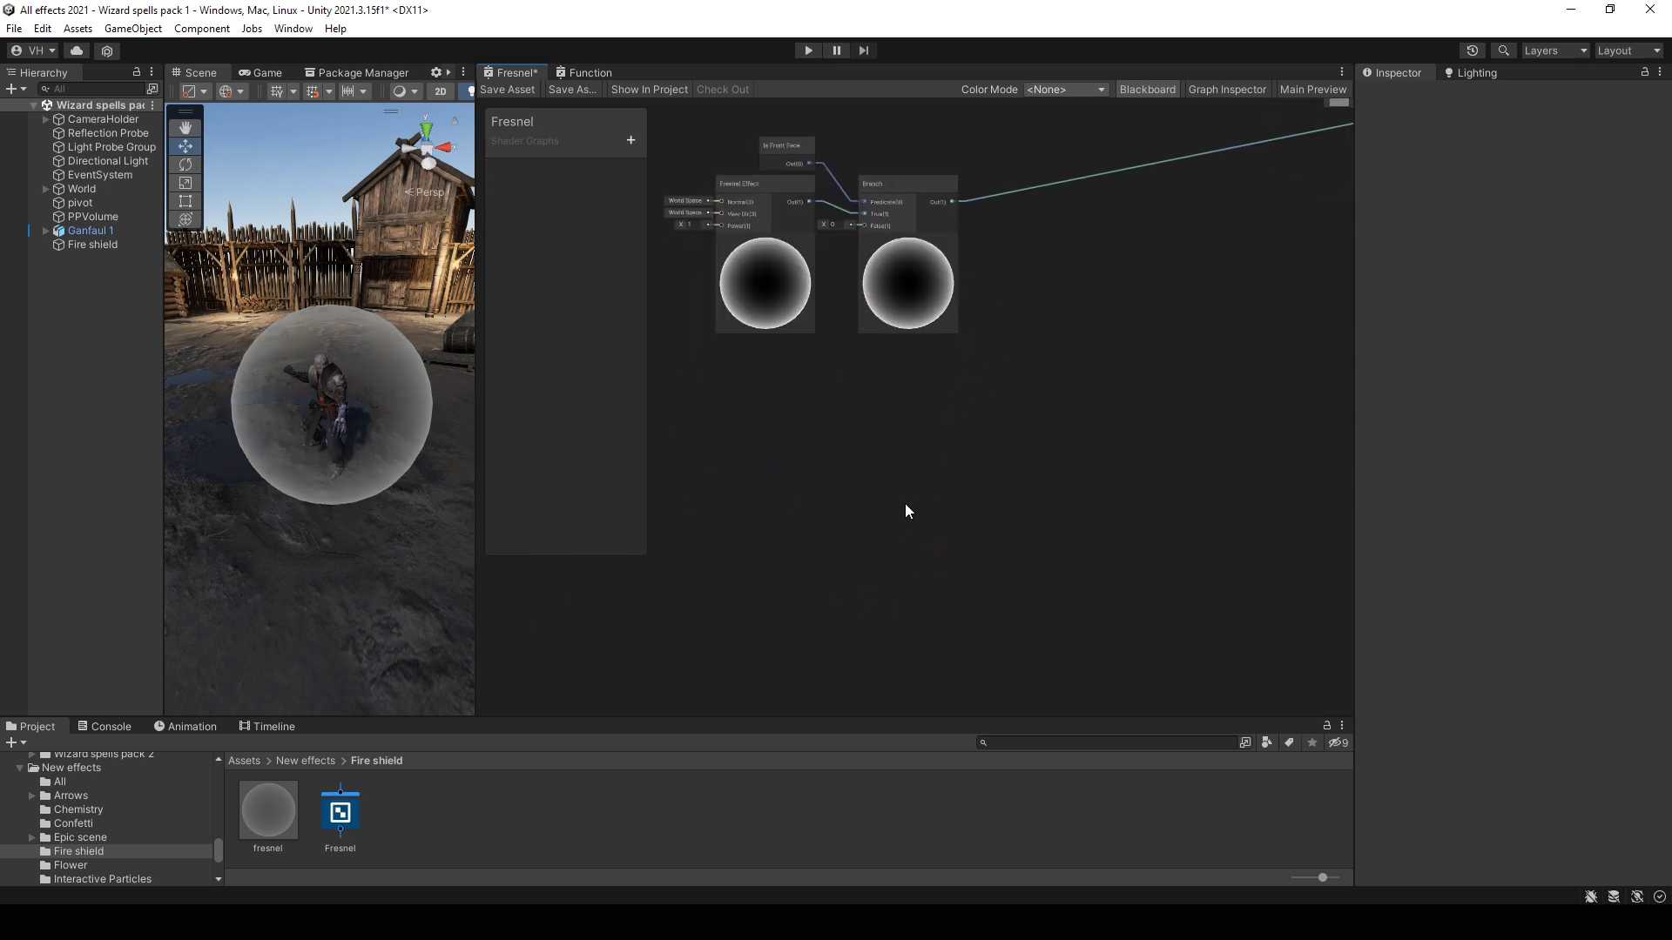
{"action": "left_click_drag", "start_coordinate": [982, 504], "coordinate": [946, 469]}
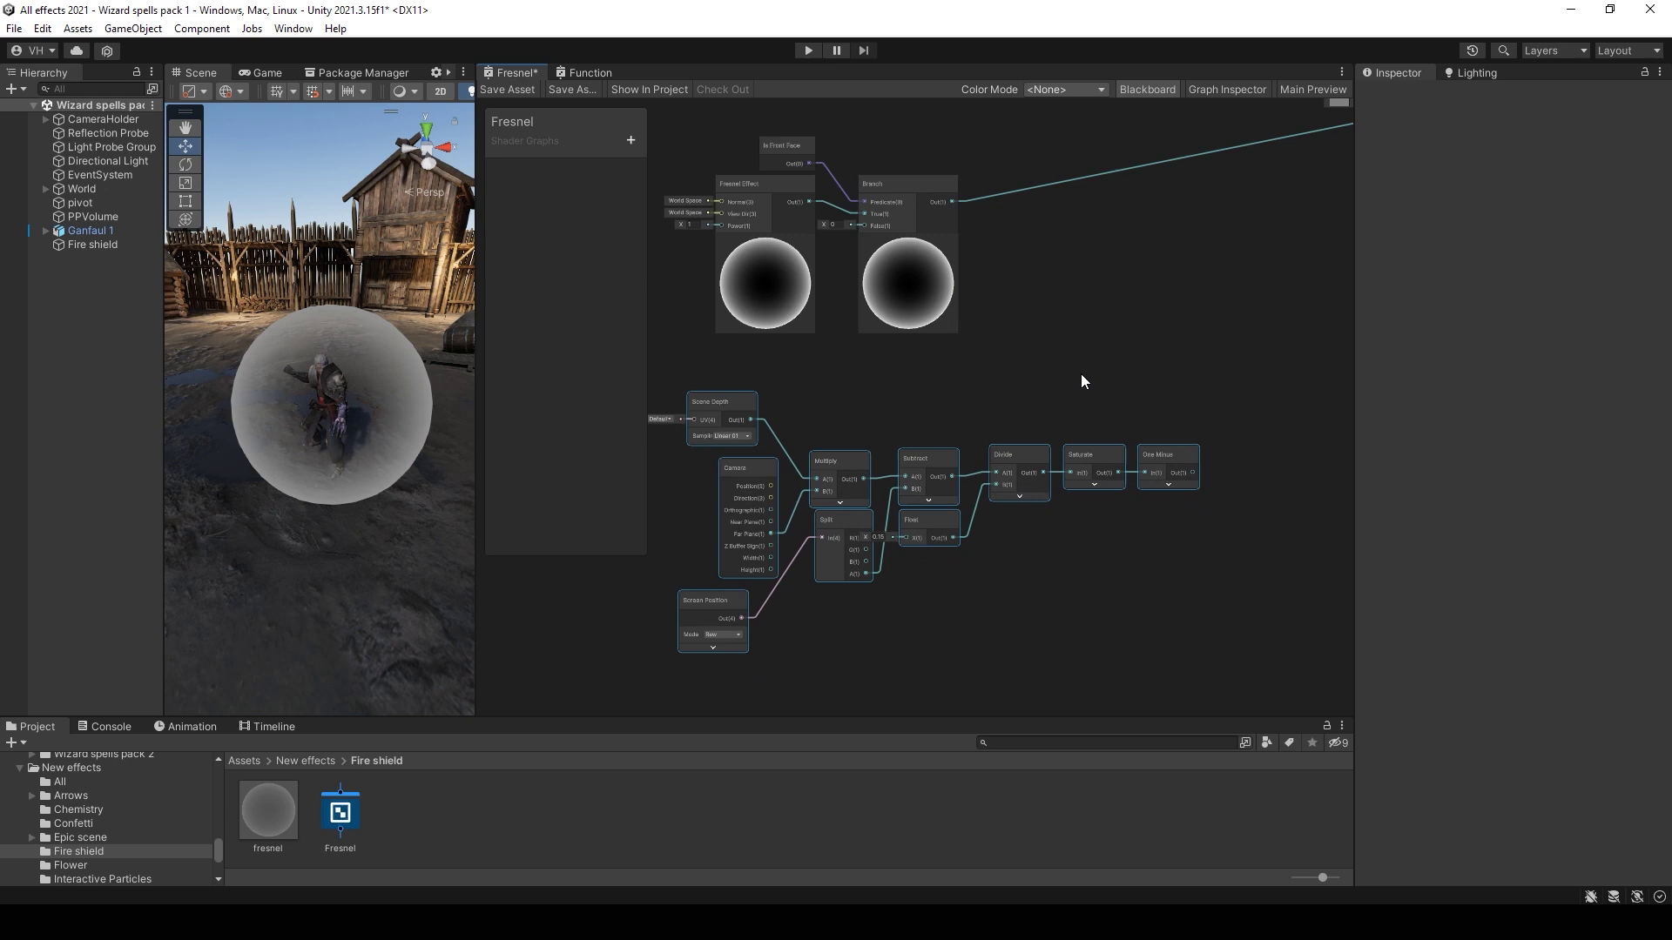
Step: Create an Add node that sums the Branch output in A and the One Minus output in B
{"action": "left_click_drag", "start_coordinate": [1198, 473], "coordinate": [1251, 301]}
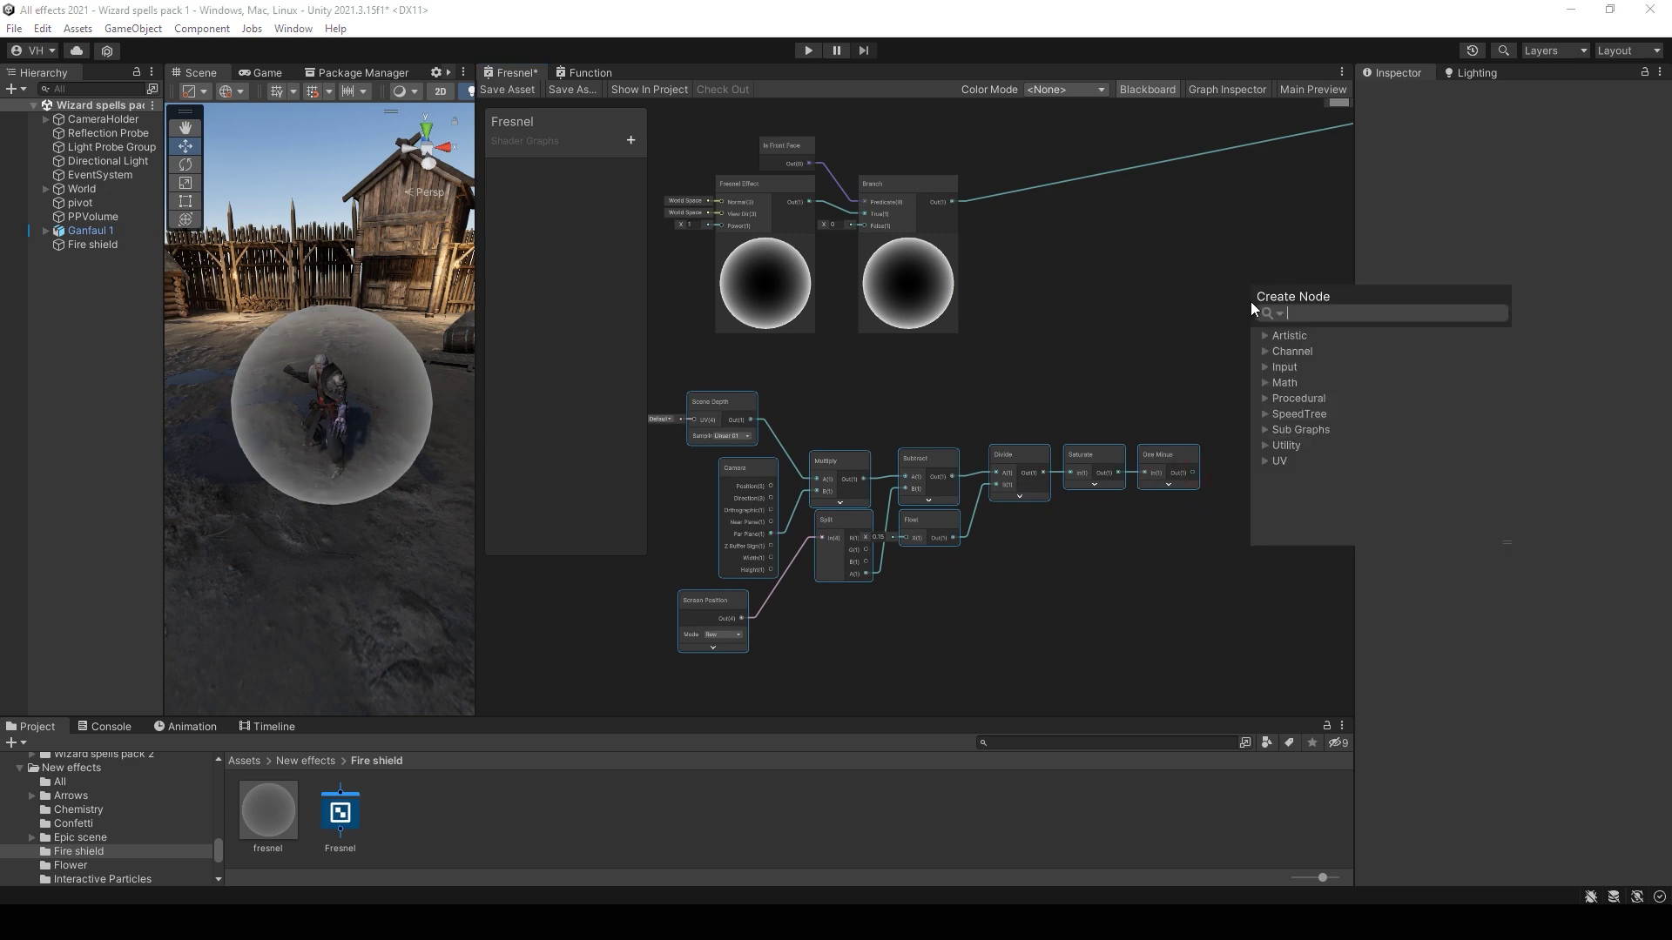
{"action": "type", "text": "add"}
{"action": "left_click", "coordinate": [1321, 367]}
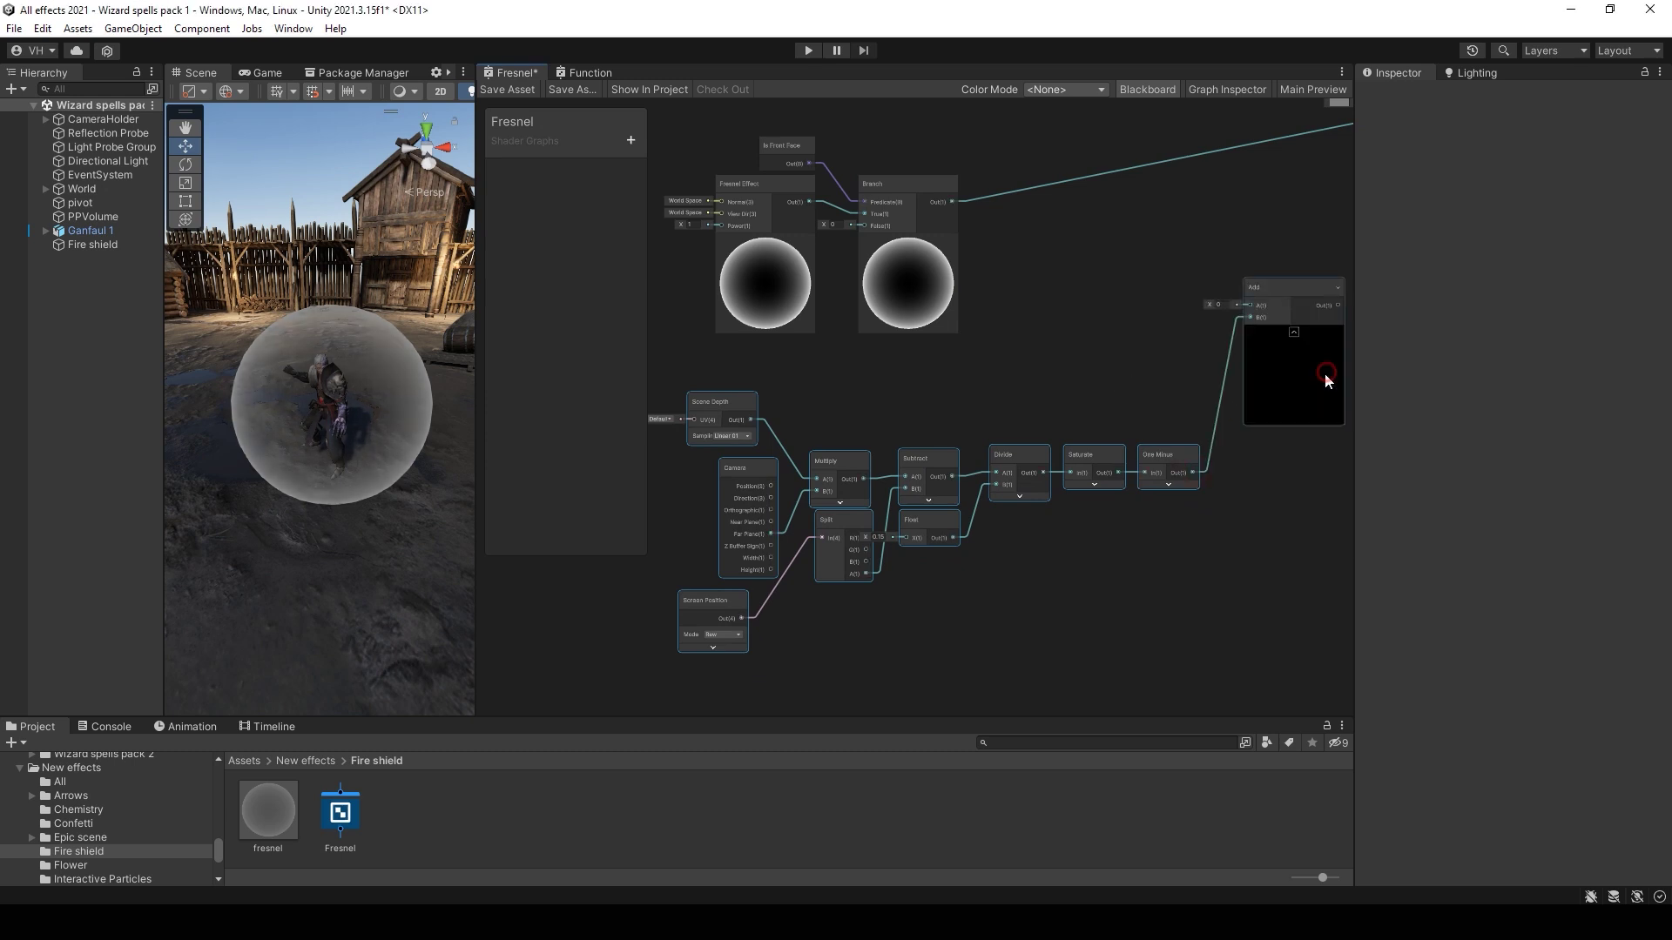
{"action": "left_click_drag", "start_coordinate": [1199, 306], "coordinate": [1250, 305]}
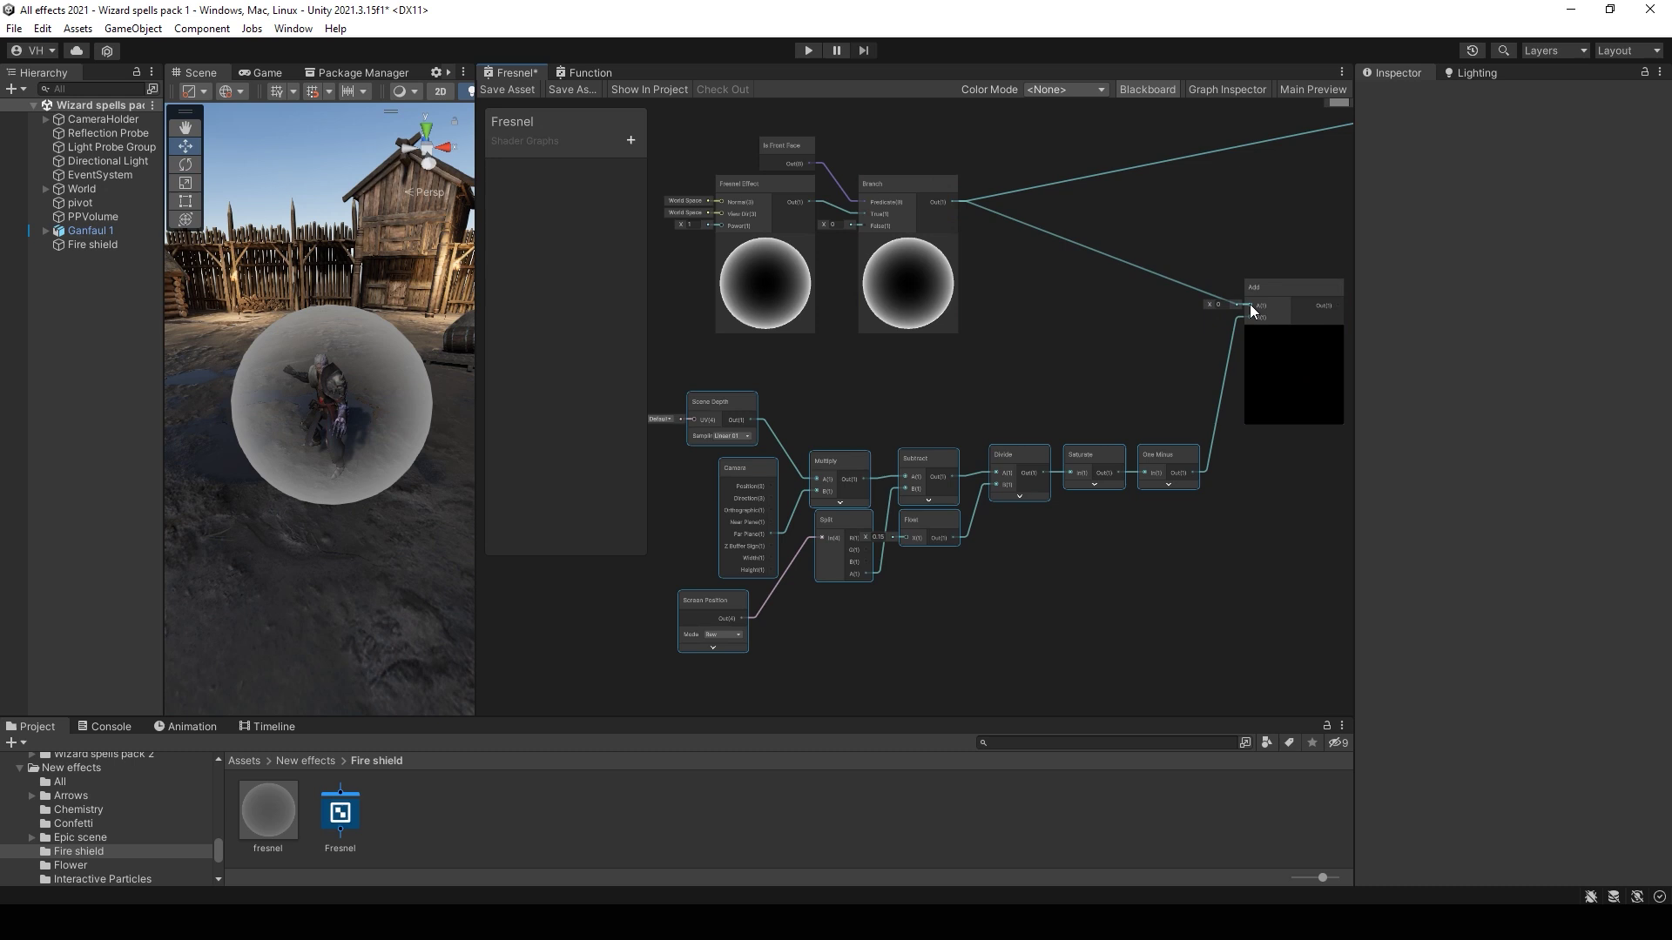
Step: Connect the Add output to the fragment Alpha, save the graph and check the sphere's ground intersection in the scene
{"action": "left_click_drag", "start_coordinate": [1138, 308], "coordinate": [1001, 416]}
{"action": "left_click_drag", "start_coordinate": [1105, 334], "coordinate": [966, 498], "text": "alt"}
{"action": "left_click_drag", "start_coordinate": [1199, 469], "coordinate": [1235, 290]}
{"action": "left_click", "coordinate": [507, 89]}
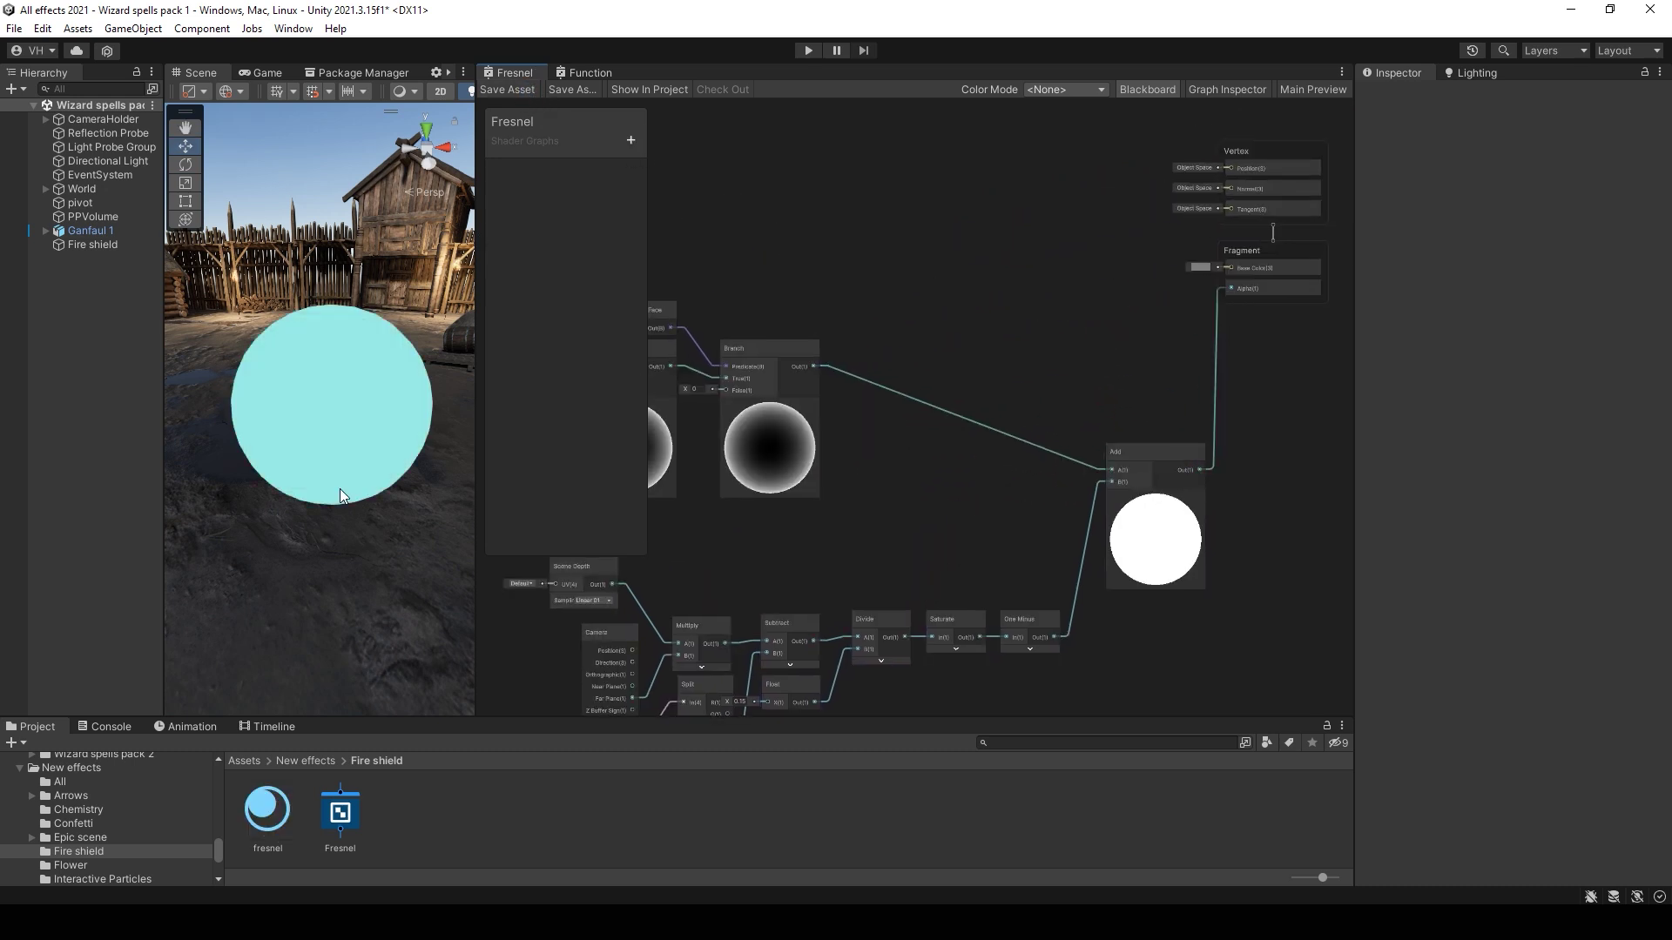
{"action": "mouse_move", "coordinate": [317, 471]}
{"action": "left_mouse_down", "text": "alt"}
{"action": "mouse_move", "coordinate": [335, 477]}
{"action": "mouse_move", "coordinate": [284, 474]}
{"action": "mouse_move", "coordinate": [318, 474]}
{"action": "left_mouse_up", "text": "alt"}
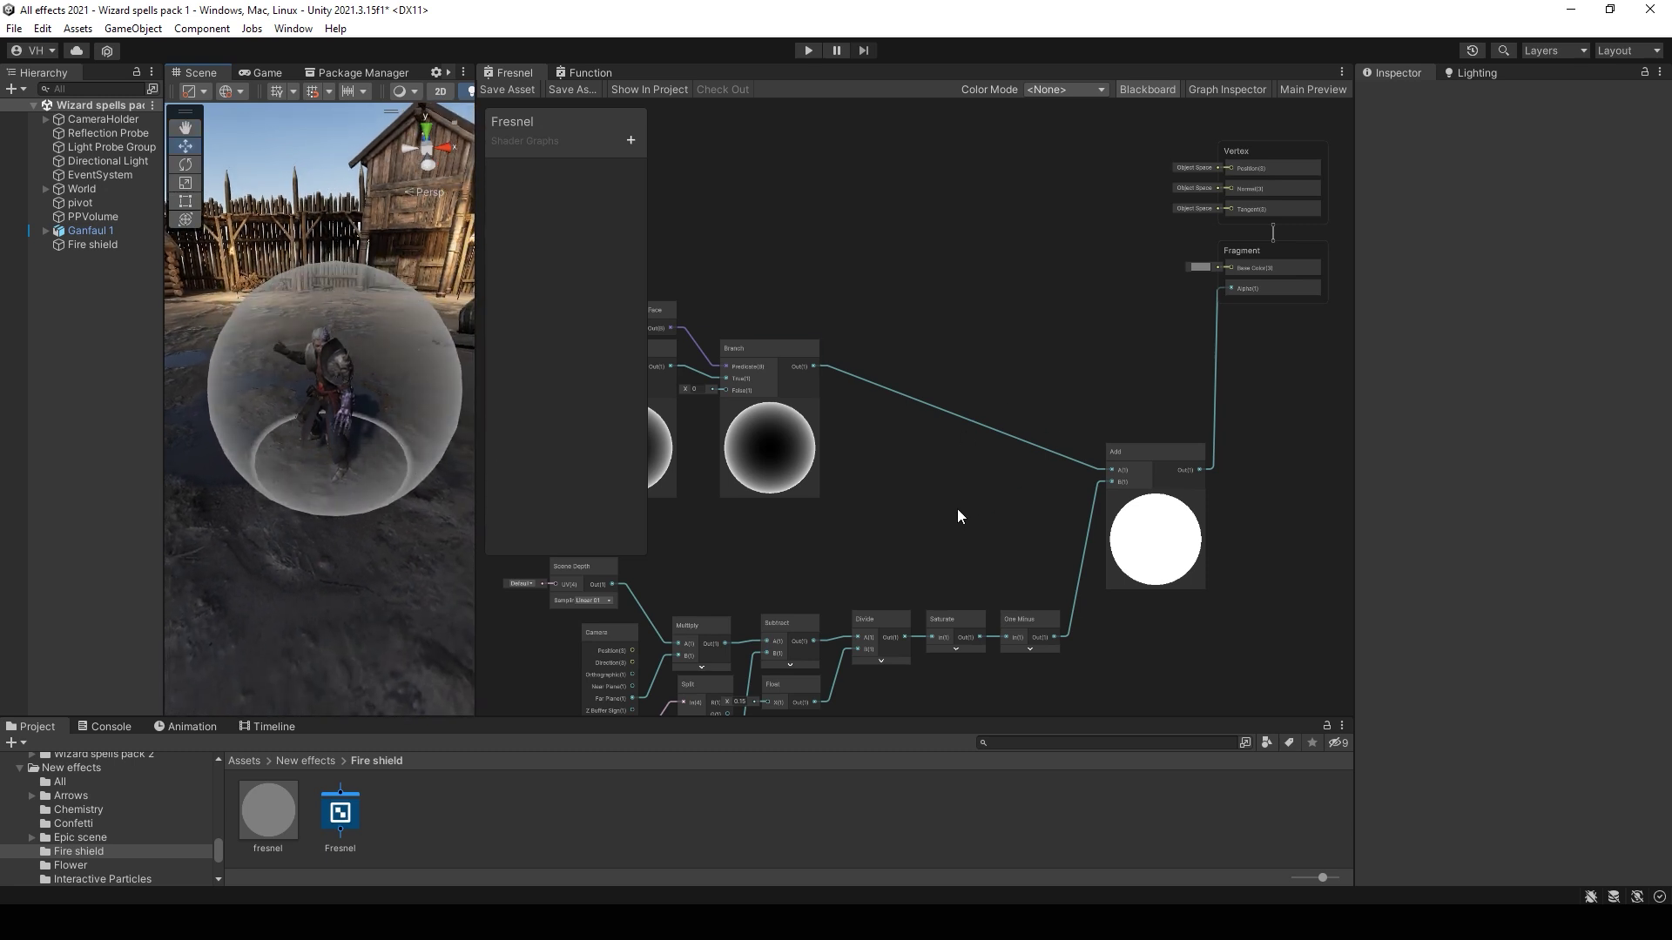
Step: Create a Float property named Depth power in the shader graph's blackboard
{"action": "left_click_drag", "start_coordinate": [958, 509], "coordinate": [1136, 365], "text": "alt"}
{"action": "left_click", "coordinate": [630, 140]}
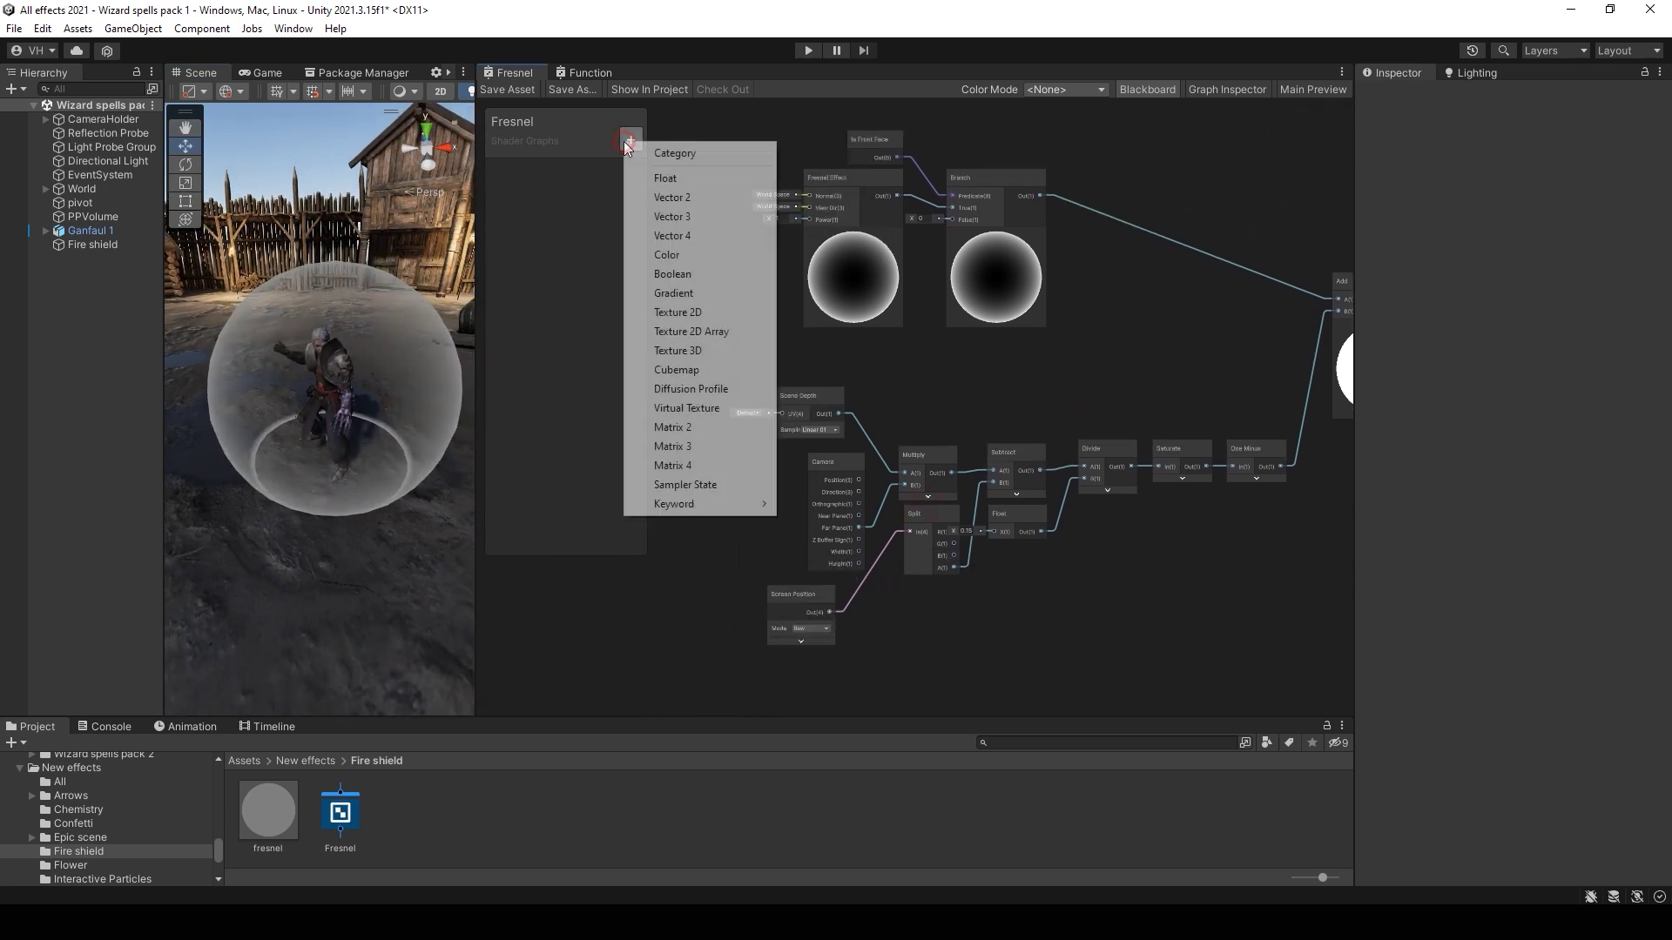
{"action": "left_click", "coordinate": [660, 177]}
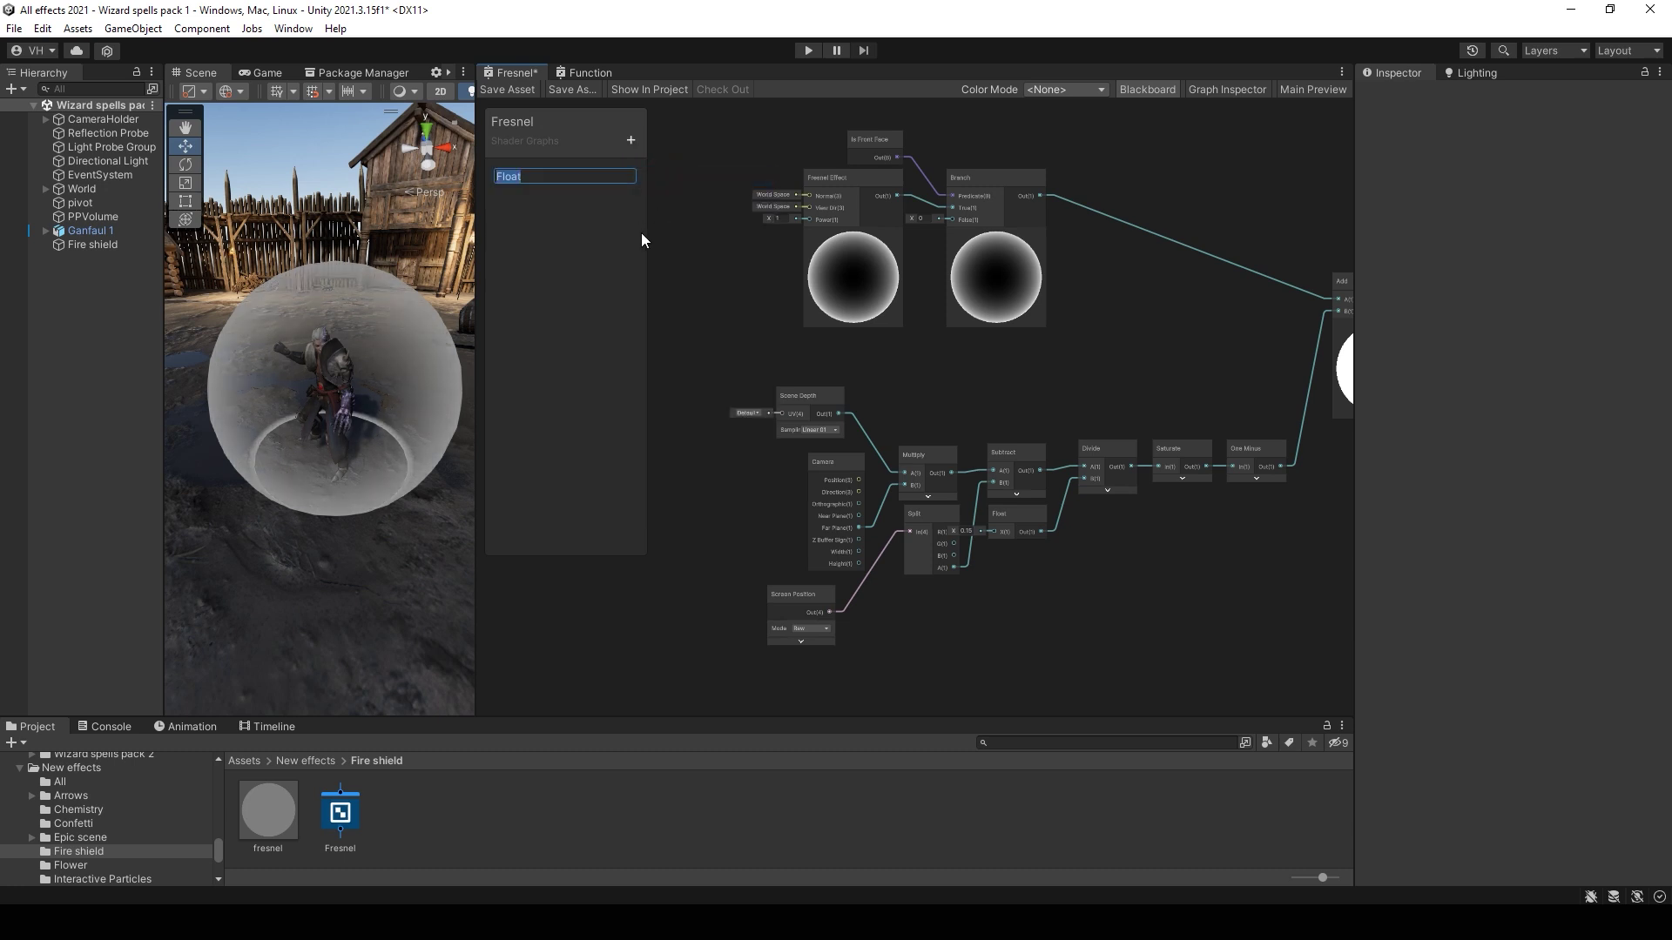
{"action": "type", "text": "Depth powe"}
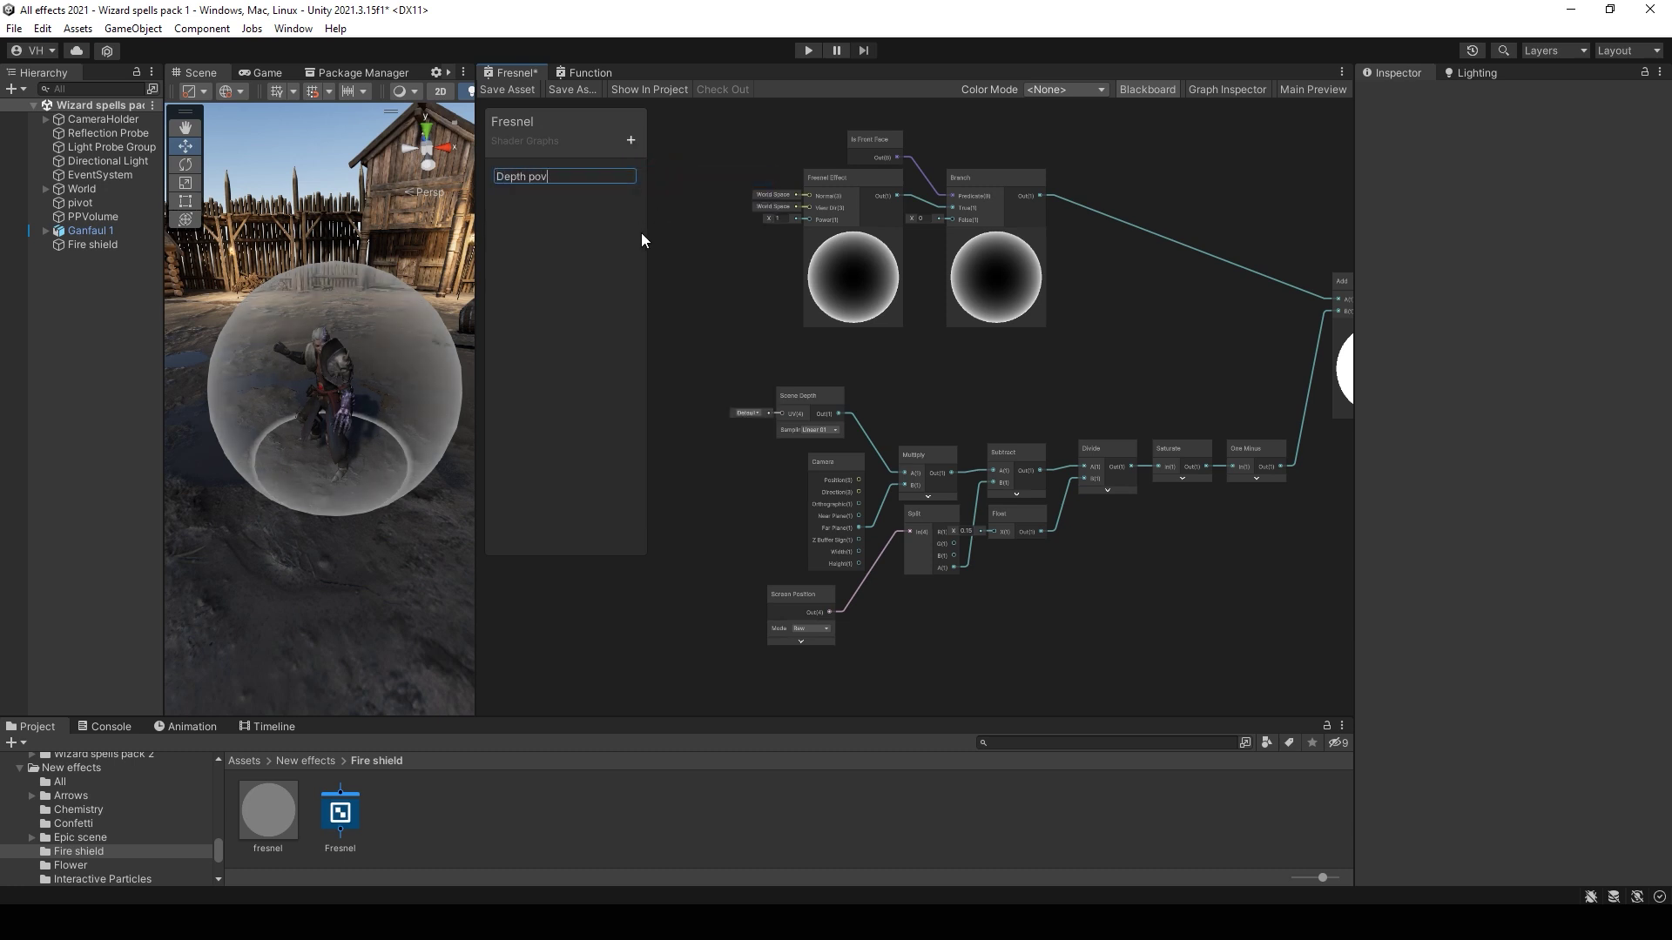
{"action": "type", "text": "r"}
{"action": "key", "text": "Return"}
Step: Replace the Float node feeding the Divide node's B input with the Depth power property
{"action": "left_click_drag", "start_coordinate": [1016, 620], "coordinate": [1085, 481]}
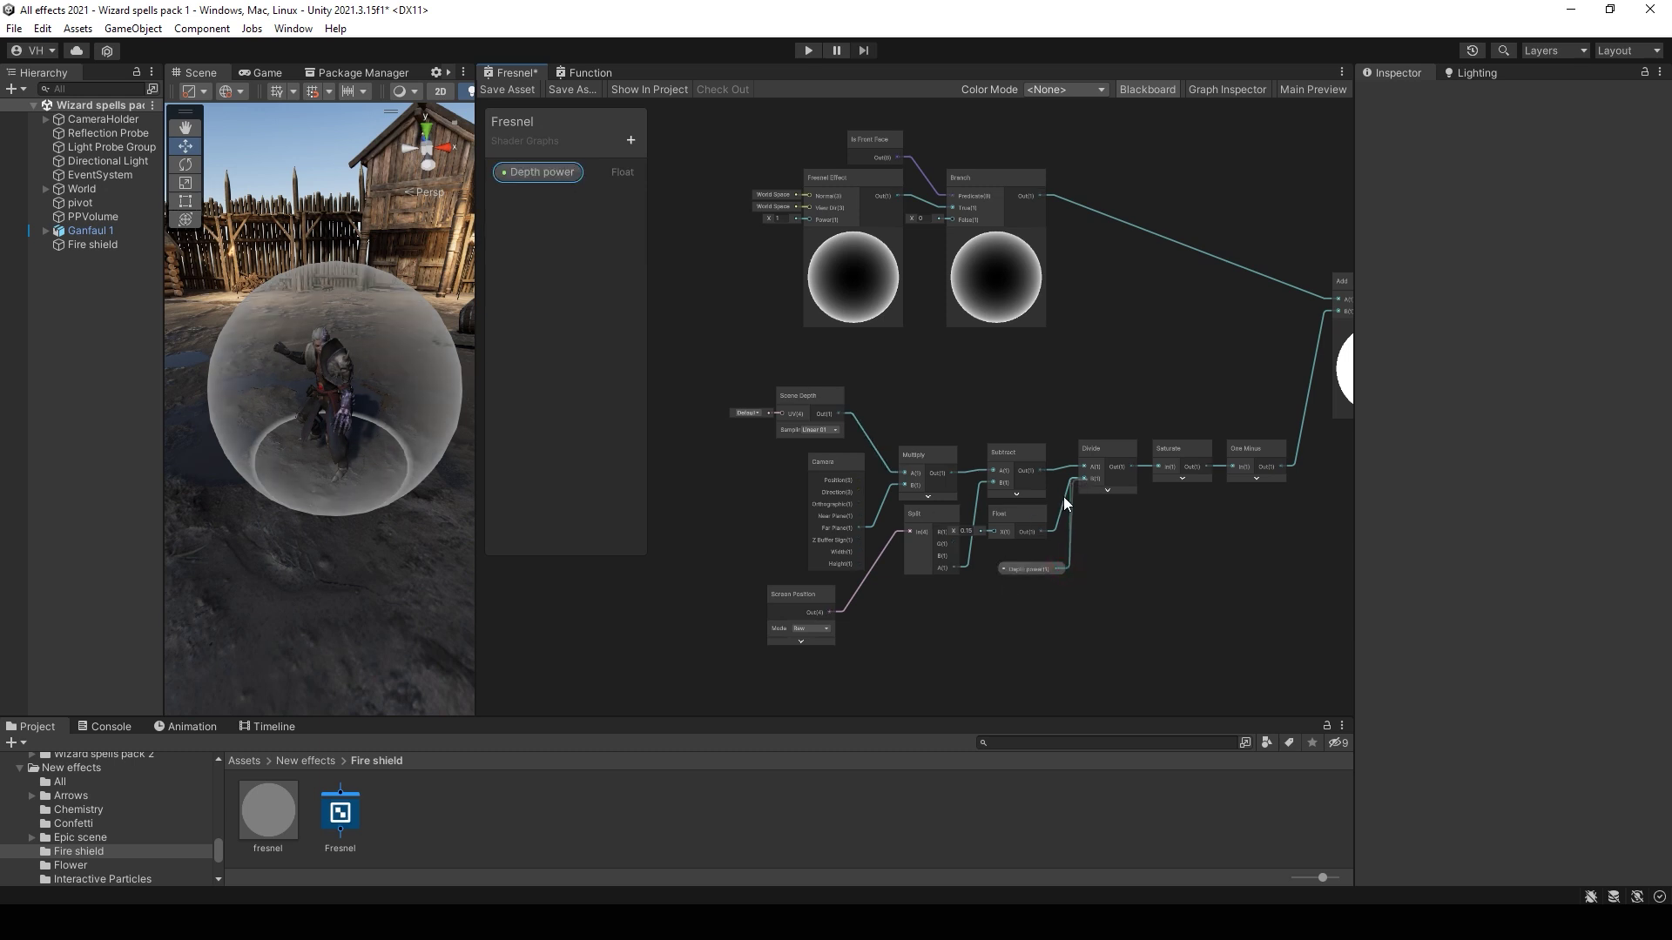
{"action": "left_click", "coordinate": [1006, 514]}
{"action": "key", "text": "Delete"}
{"action": "left_click_drag", "start_coordinate": [1047, 566], "coordinate": [1029, 526]}
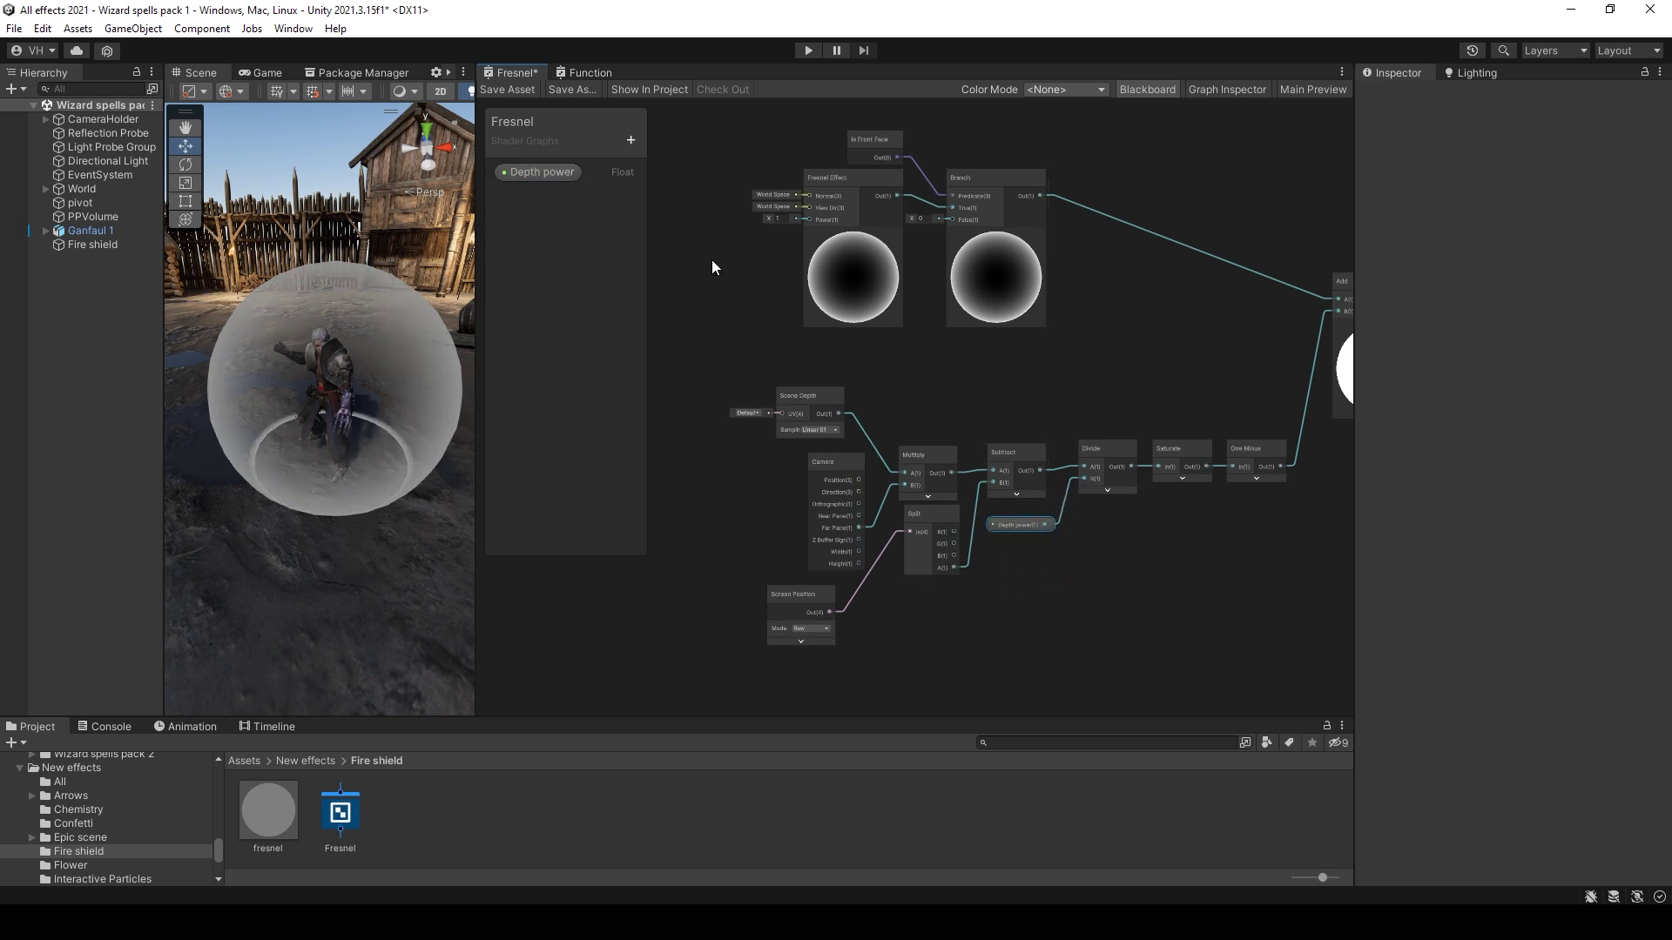
Step: Save the graph and set Depth power to 0.15 on the fresnel material
{"action": "left_click", "coordinate": [514, 90]}
{"action": "left_click", "coordinate": [289, 797]}
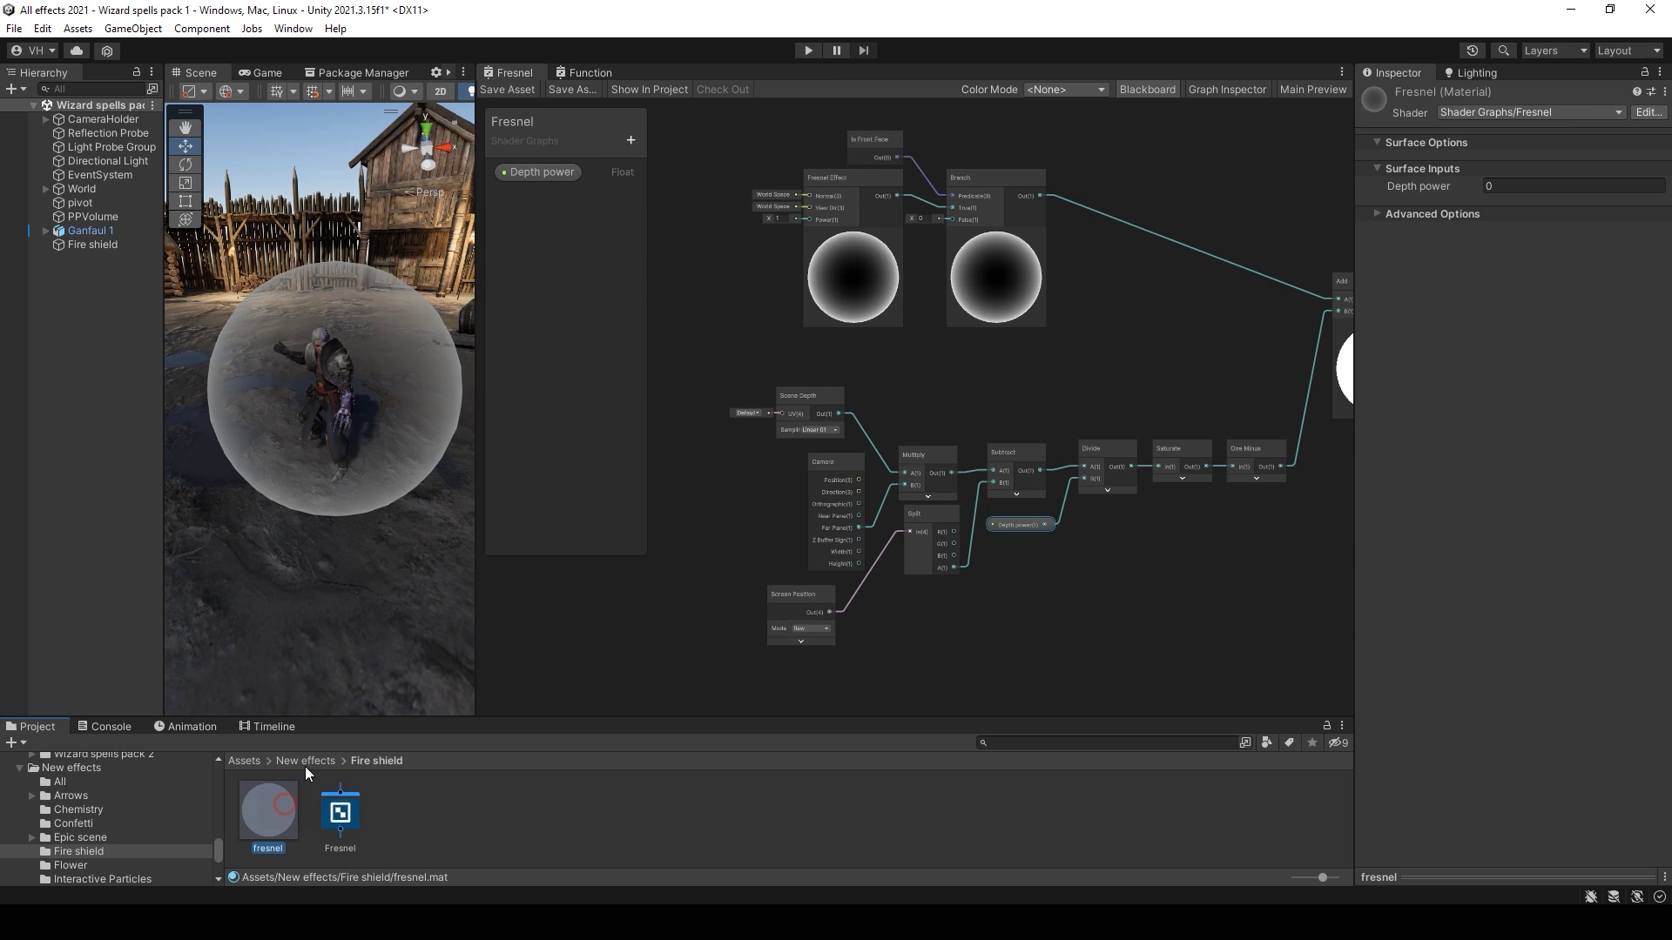
{"action": "left_click_drag", "start_coordinate": [1466, 191], "coordinate": [1472, 190]}
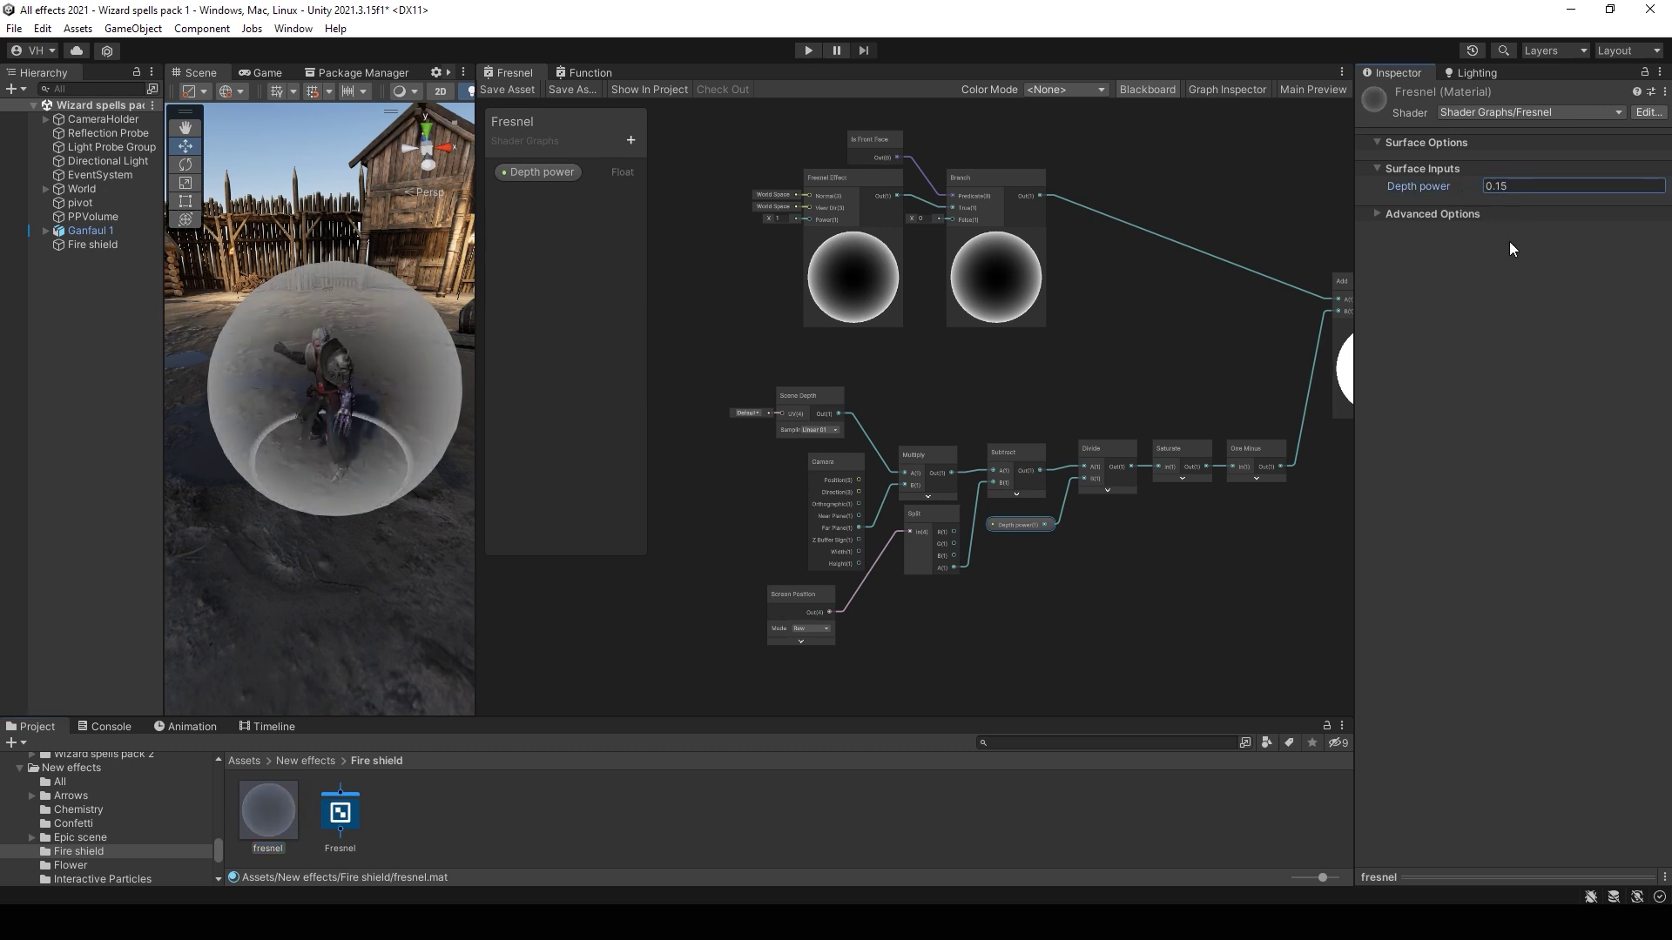
Step: Select the whole Fresnel and depth node group and move it farther away from the Vertex and Fragment blocks
{"action": "left_click", "coordinate": [1015, 601]}
{"action": "scroll", "coordinate": [929, 430], "scroll_direction": "down", "scroll_amount": 3}
{"action": "middle_click_drag", "start_coordinate": [1181, 396], "coordinate": [1145, 459]}
{"action": "left_click_drag", "start_coordinate": [750, 261], "coordinate": [1176, 655]}
{"action": "left_click_drag", "start_coordinate": [1184, 462], "coordinate": [904, 524]}
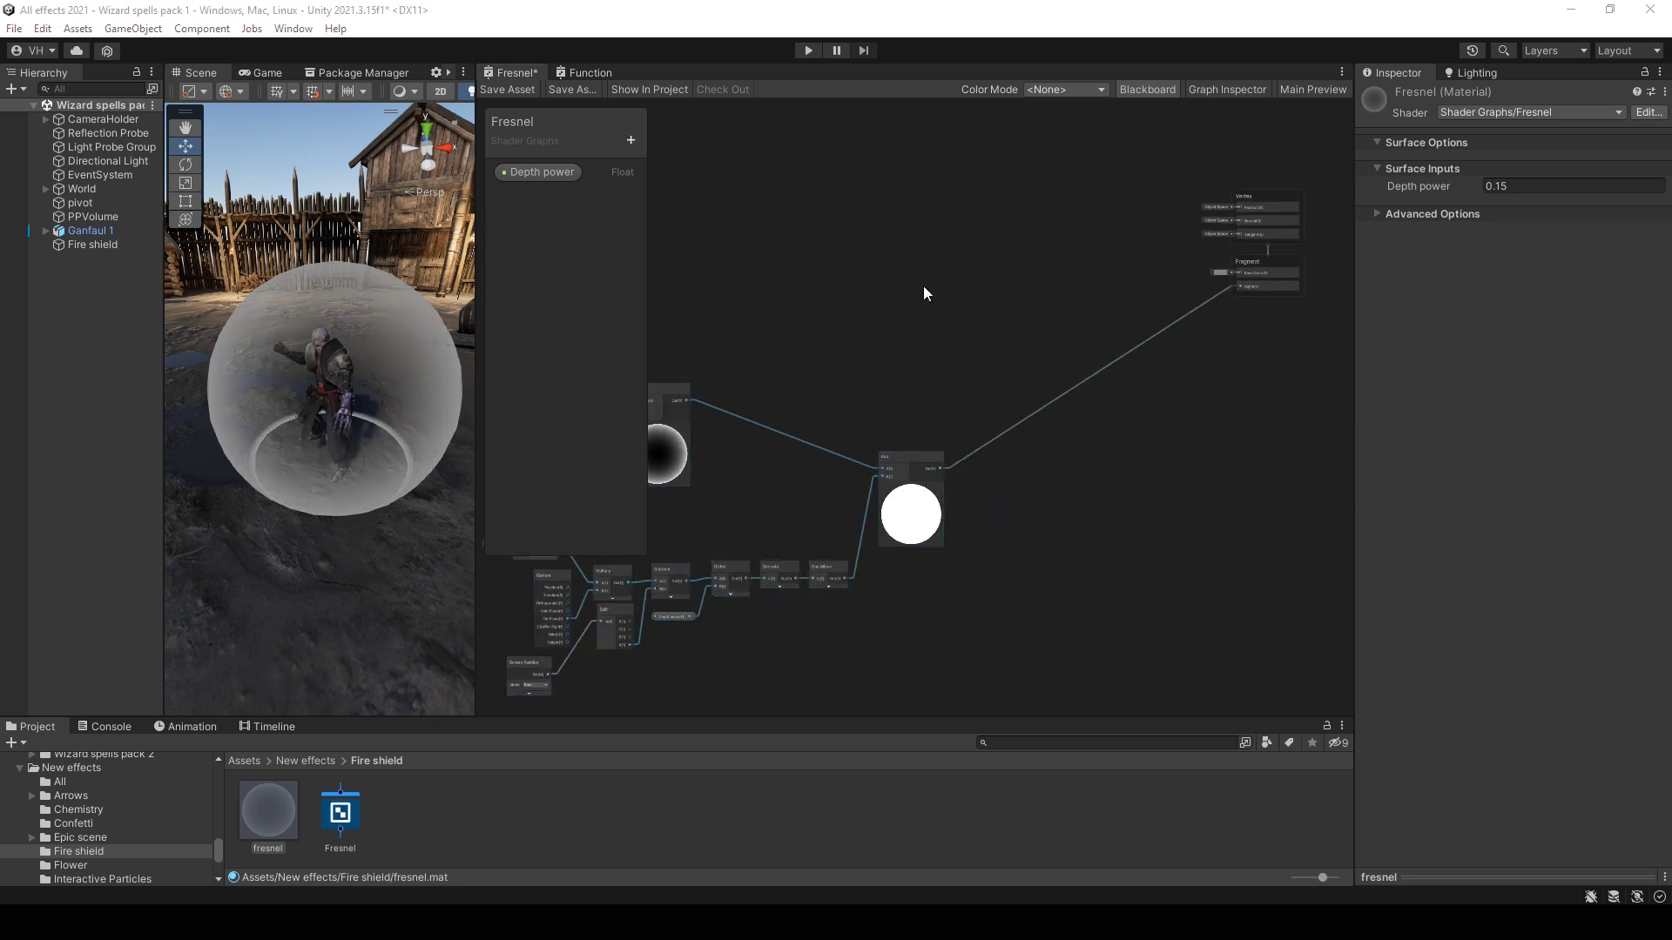
Step: Add a Vertex Color node above the Add node
{"action": "key", "text": "space"}
{"action": "type", "text": "ve"}
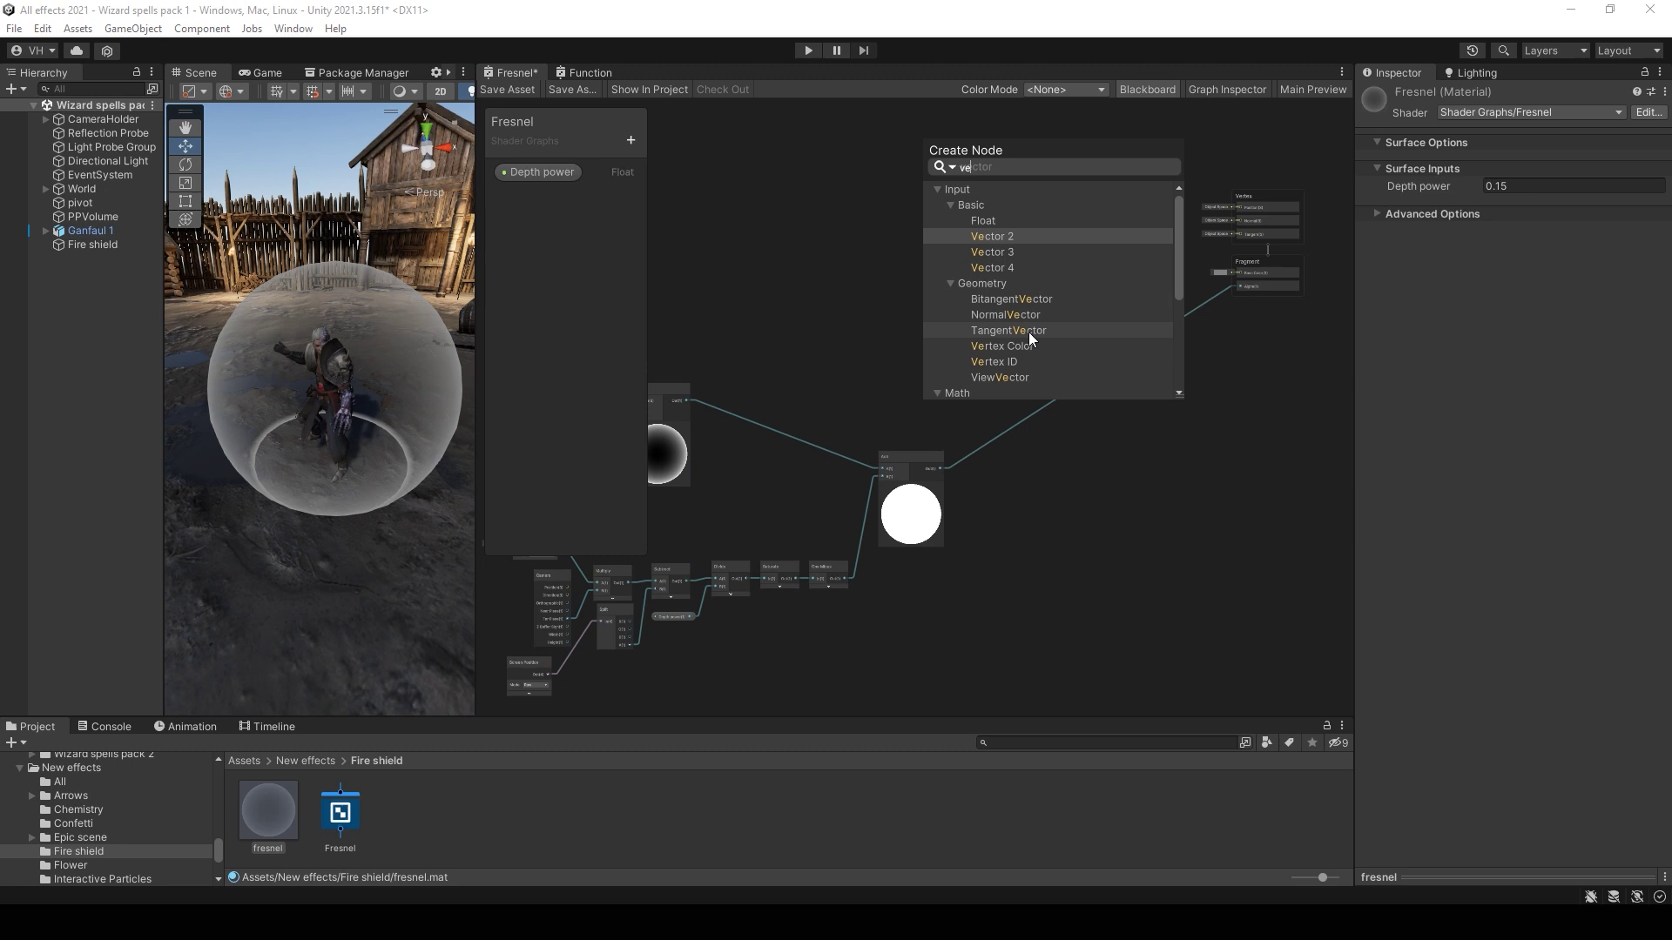
{"action": "double_click", "coordinate": [1007, 347]}
{"action": "scroll", "coordinate": [985, 351], "scroll_direction": "up", "scroll_amount": 3}
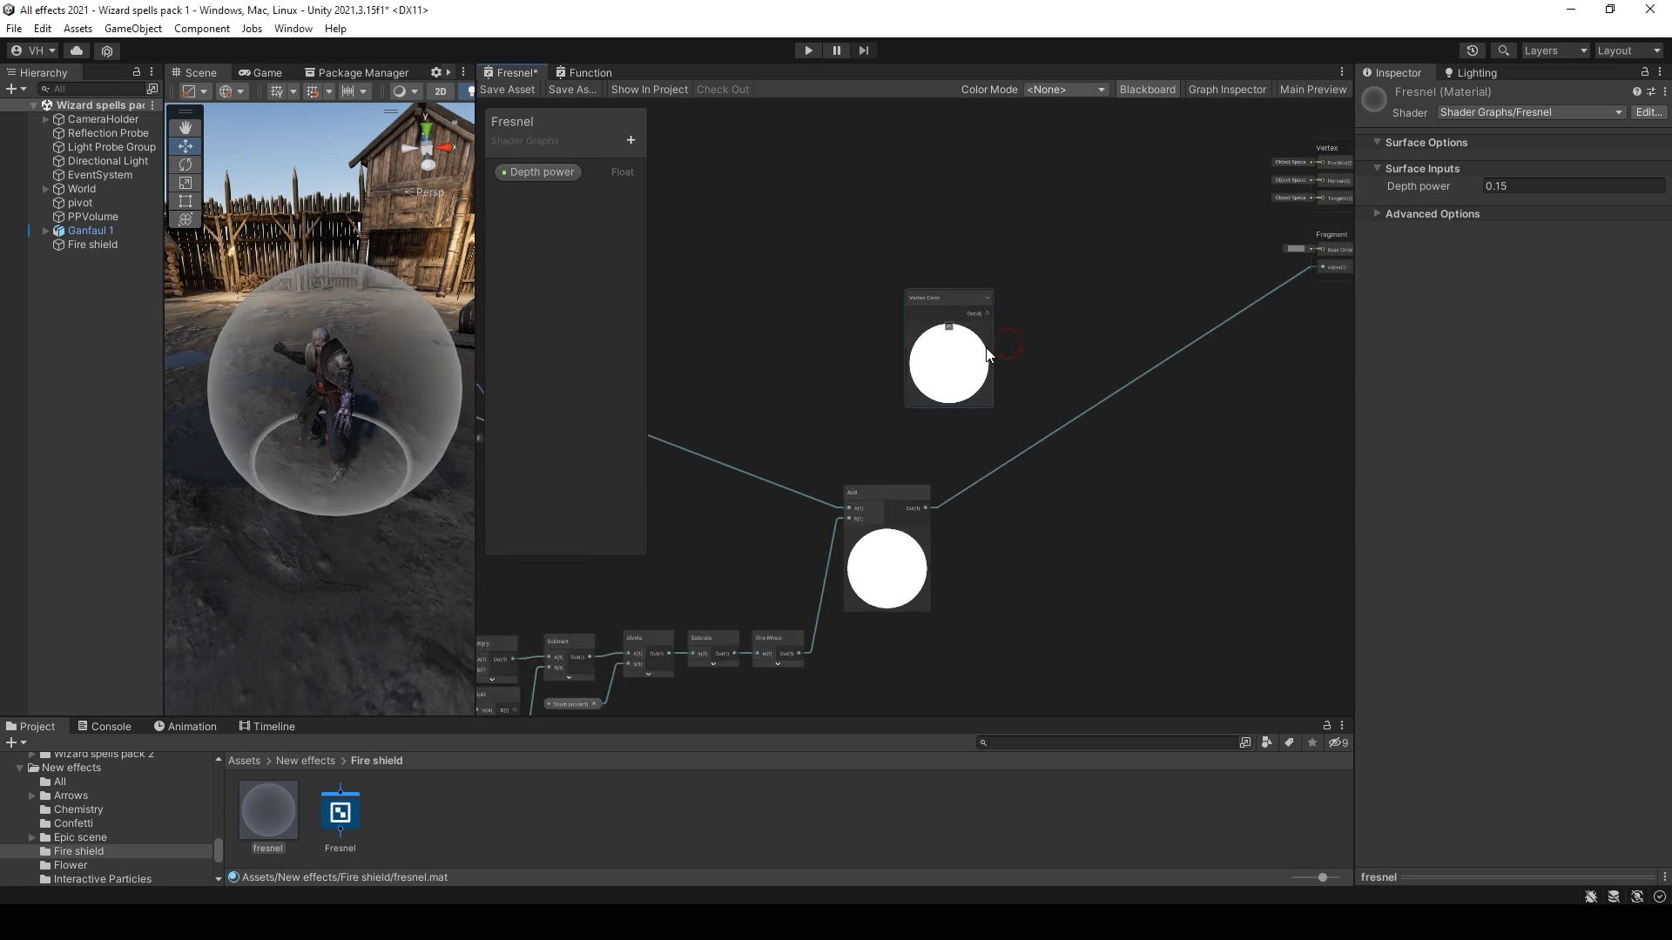
Step: Add a Split node fed by the Vertex Color output and place it close beside the Vertex Color node
{"action": "mouse_move", "coordinate": [956, 327]}
{"action": "left_mouse_down"}
{"action": "mouse_move", "coordinate": [887, 320]}
{"action": "mouse_move", "coordinate": [828, 340]}
{"action": "mouse_move", "coordinate": [925, 336]}
{"action": "left_mouse_up"}
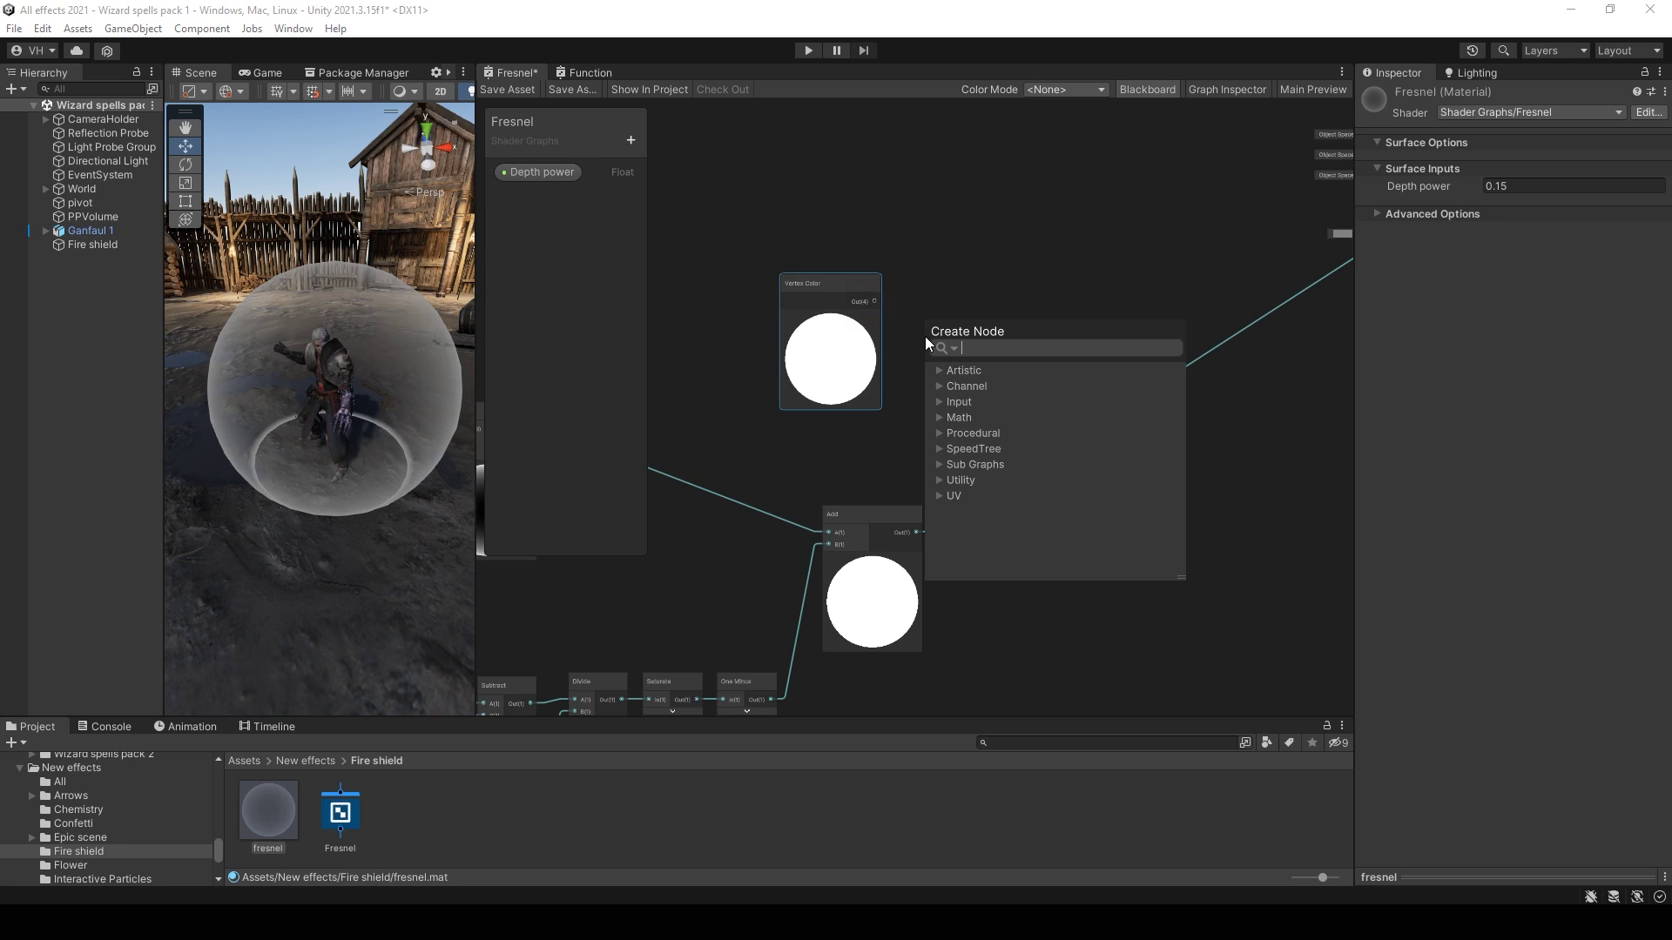
{"action": "type", "text": "split"}
{"action": "left_click", "coordinate": [987, 375]}
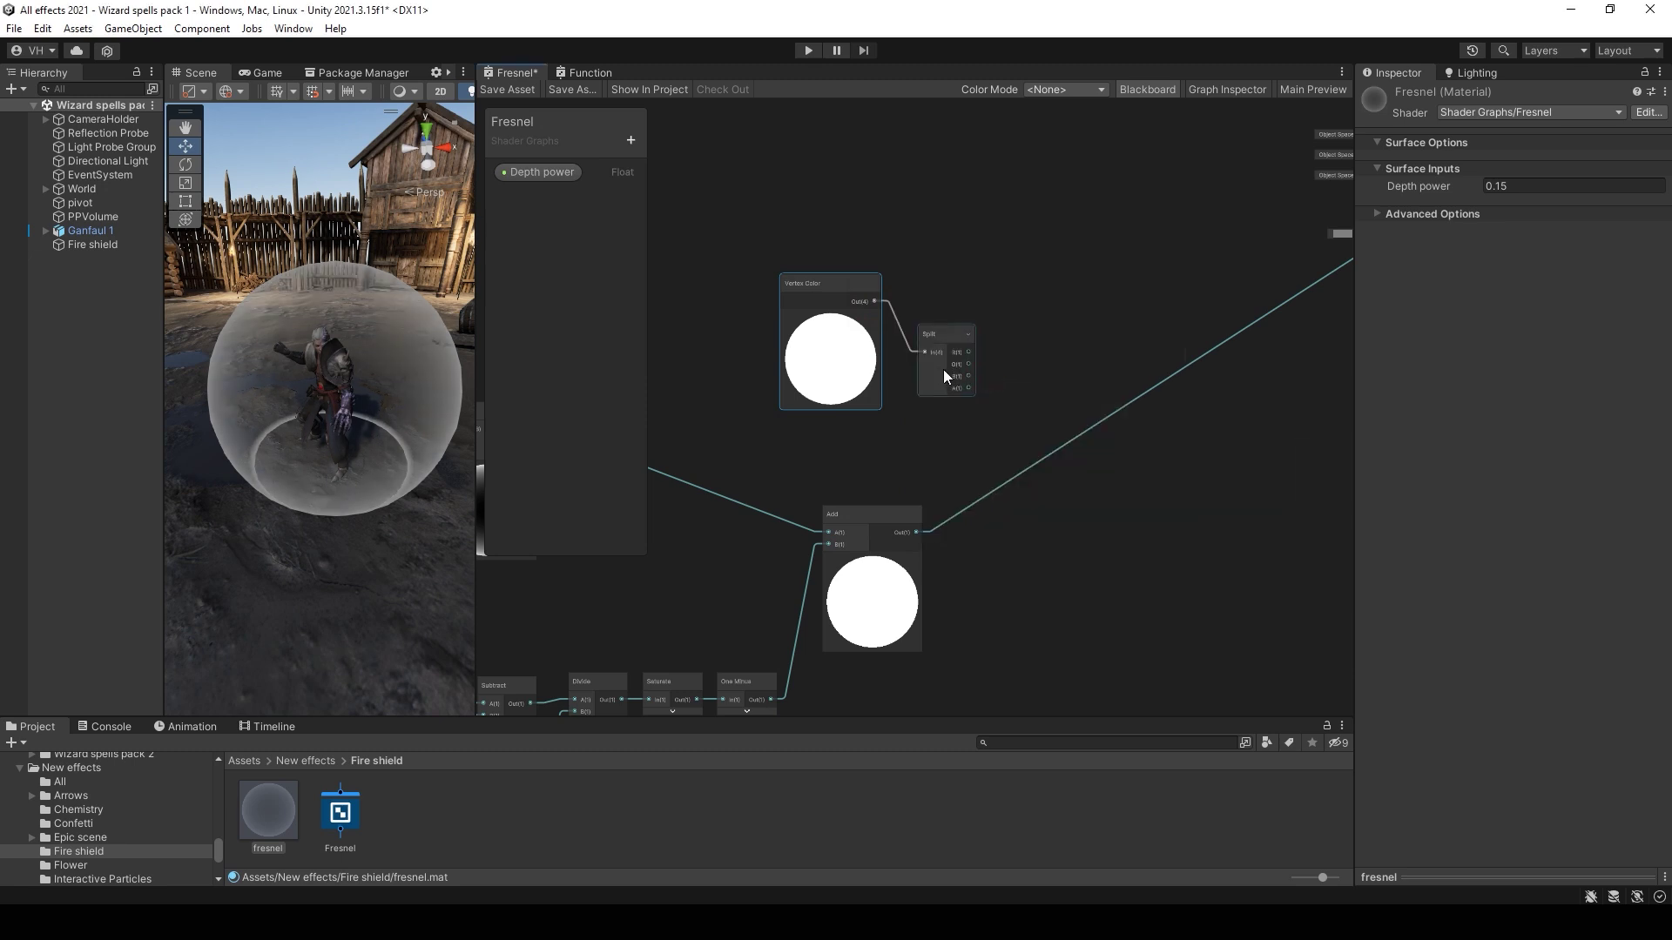
{"action": "left_click_drag", "start_coordinate": [944, 376], "coordinate": [920, 370]}
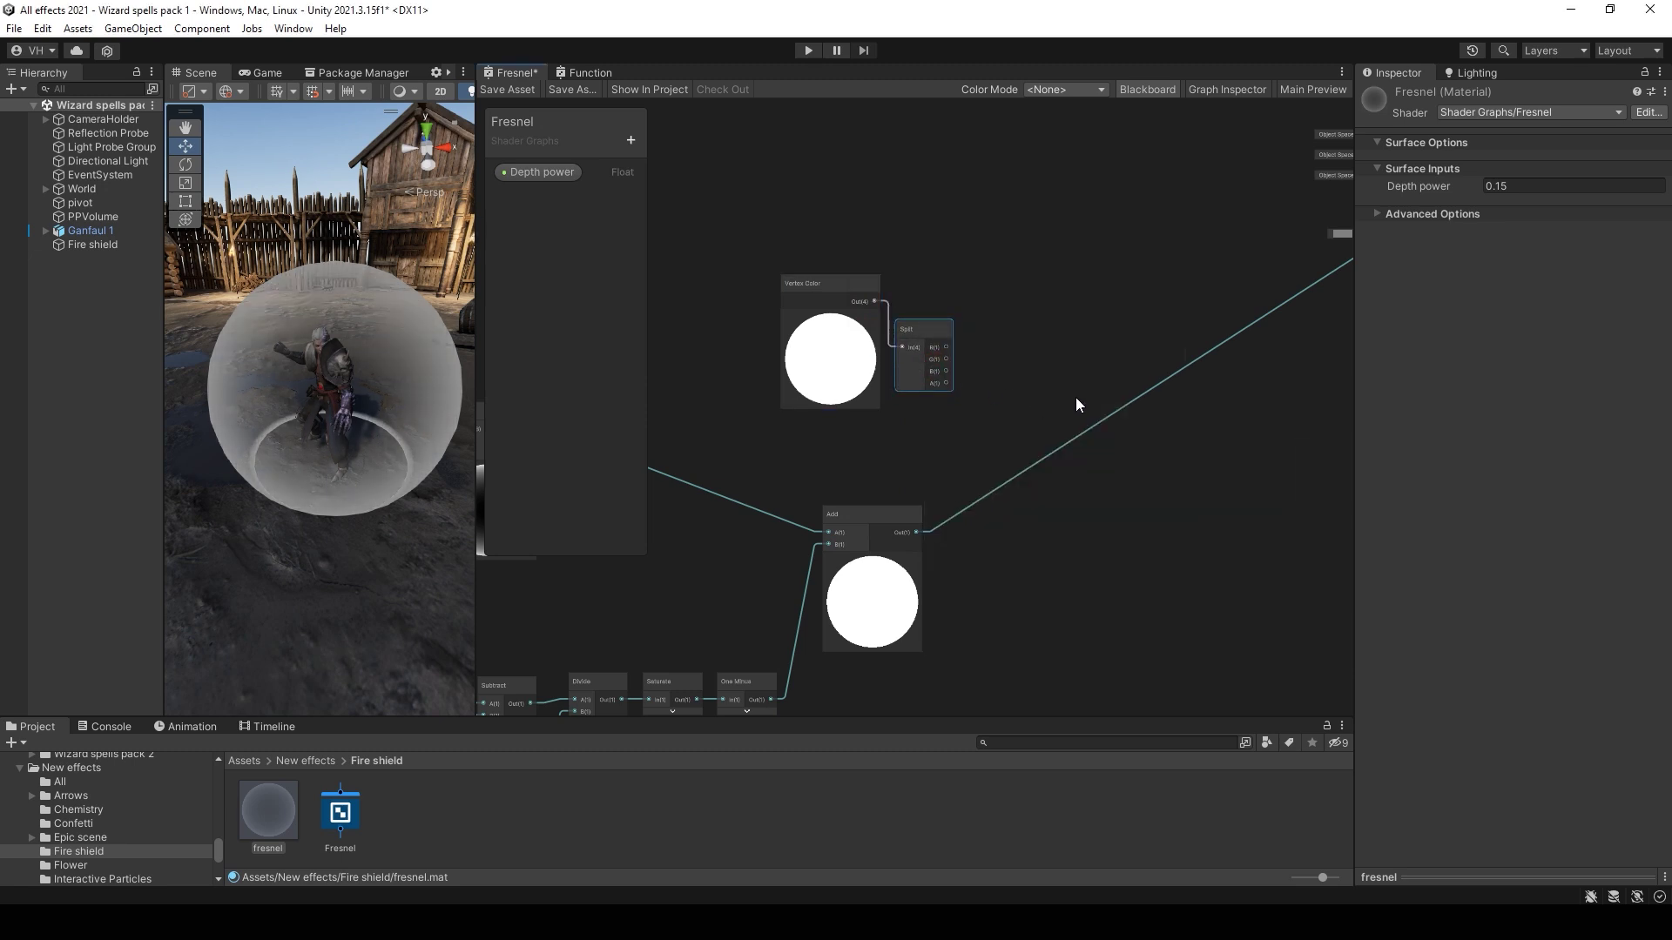
Step: Add a Multiply node and feed the Split node's A channel into input A and the Add node's output into input B
{"action": "key", "text": "space"}
{"action": "type", "text": "mult"}
{"action": "double_click", "coordinate": [1126, 396]}
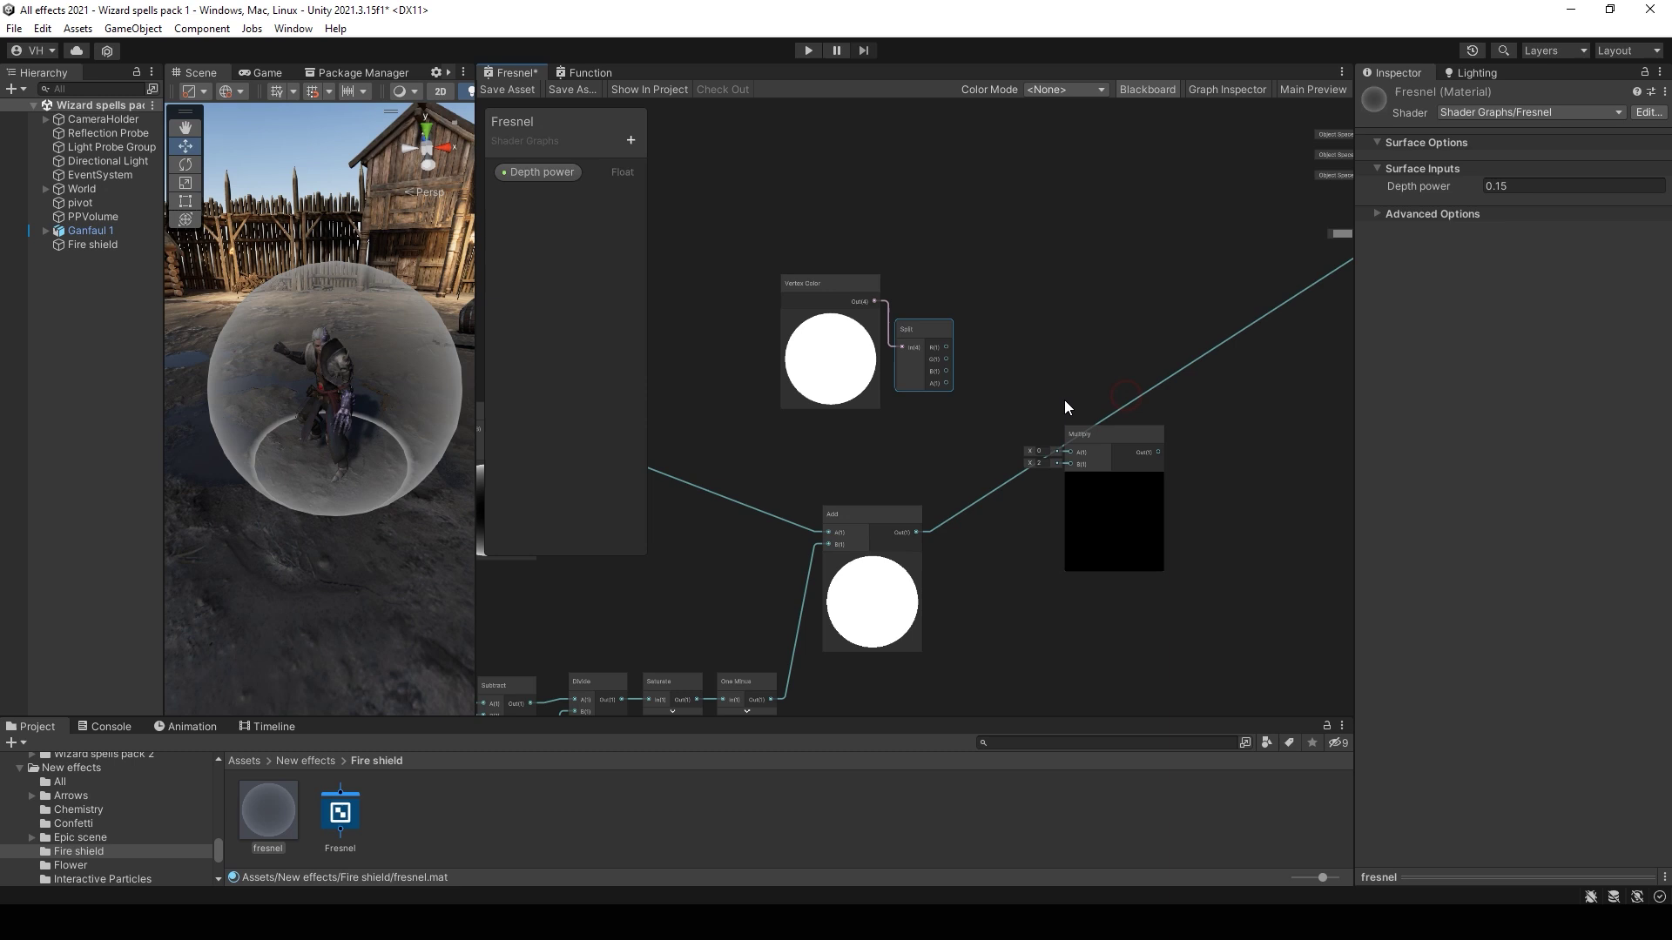
{"action": "scroll", "coordinate": [923, 366], "scroll_direction": "up", "scroll_amount": 2}
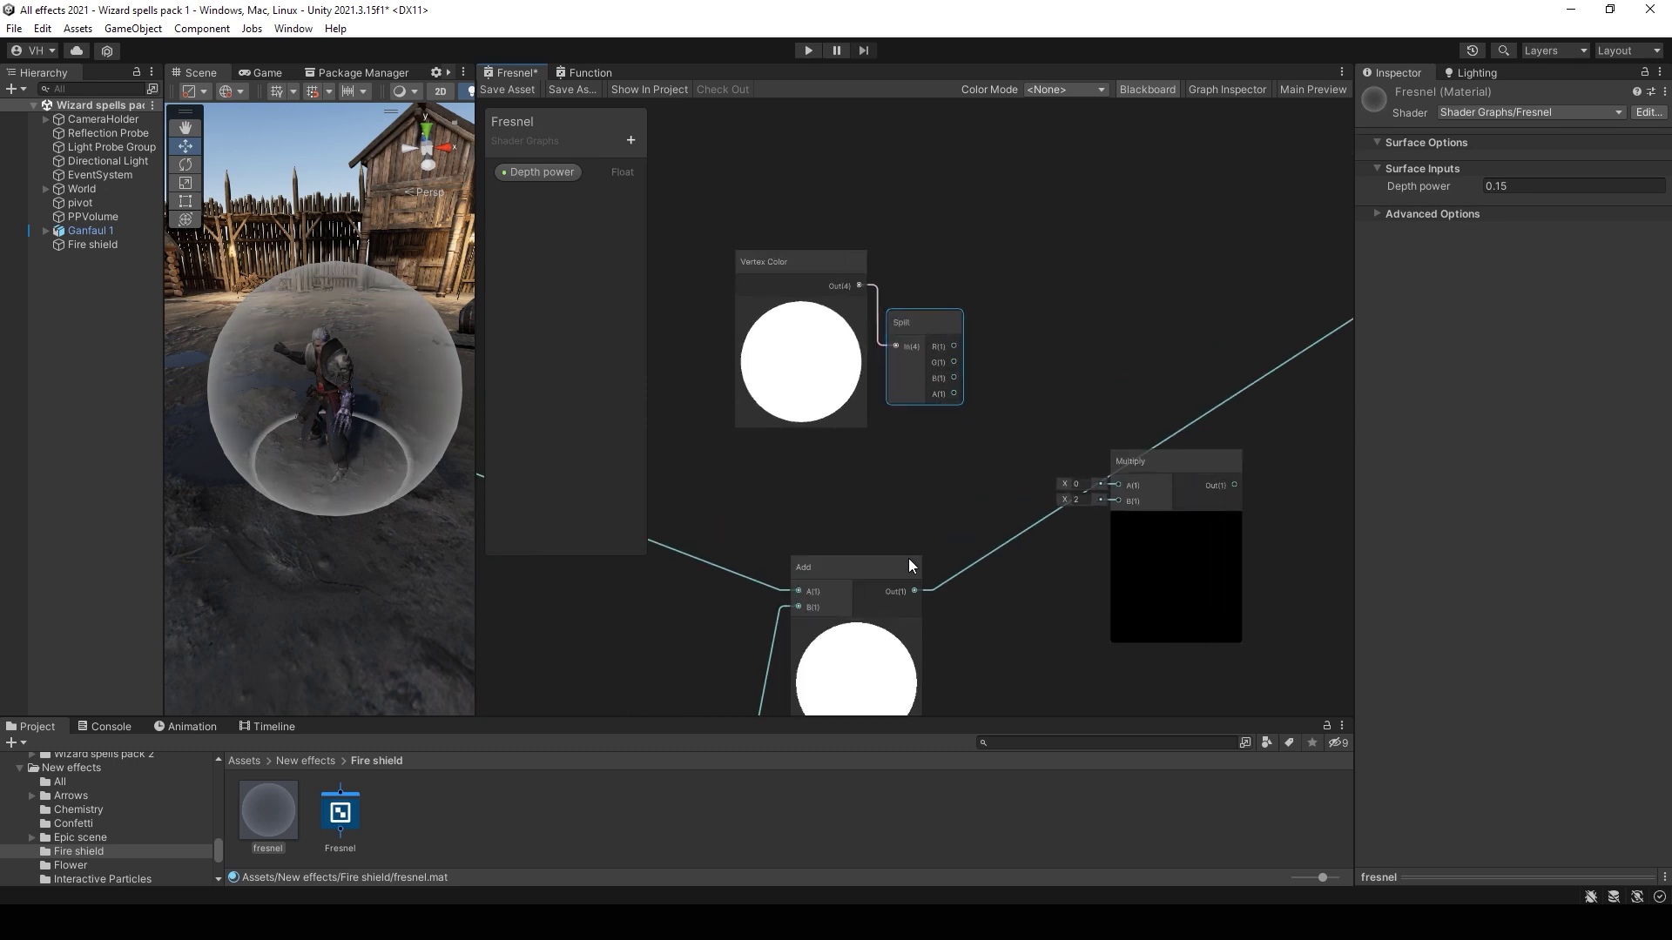
{"action": "left_click_drag", "start_coordinate": [914, 590], "coordinate": [1153, 469]}
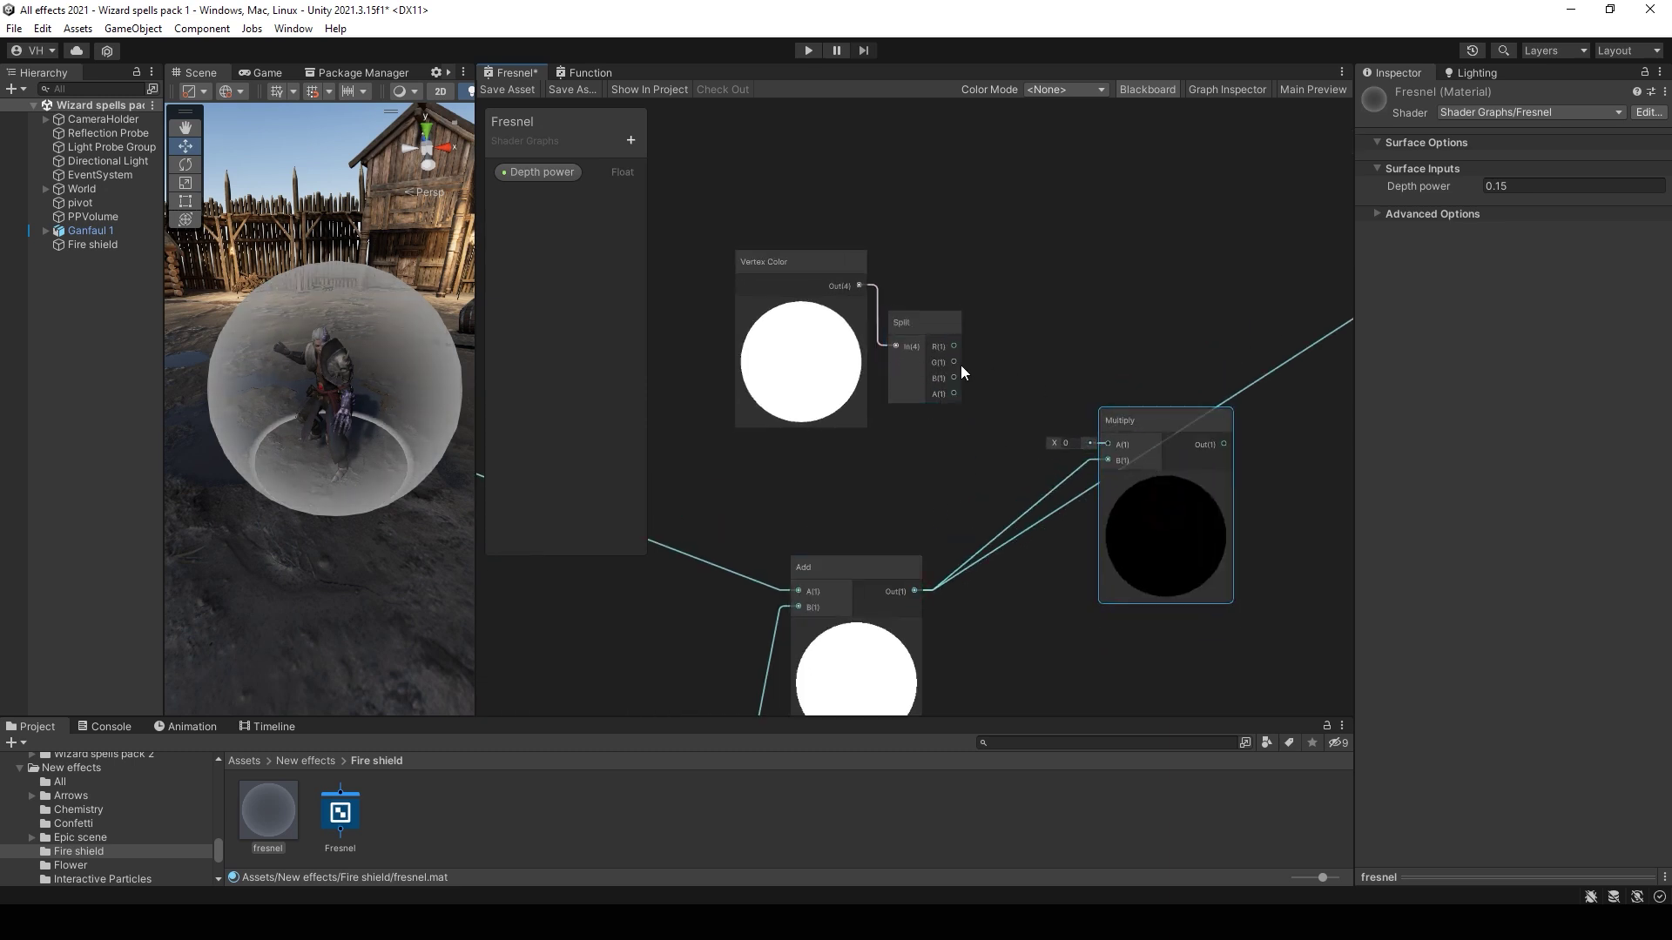
{"action": "left_click_drag", "start_coordinate": [954, 393], "coordinate": [1114, 442]}
Step: Connect the Multiply output to the Fragment block's Alpha input and save the shader graph
{"action": "scroll", "coordinate": [1061, 383], "scroll_direction": "down", "scroll_amount": 1}
{"action": "middle_click_drag", "start_coordinate": [1061, 383], "coordinate": [920, 444]}
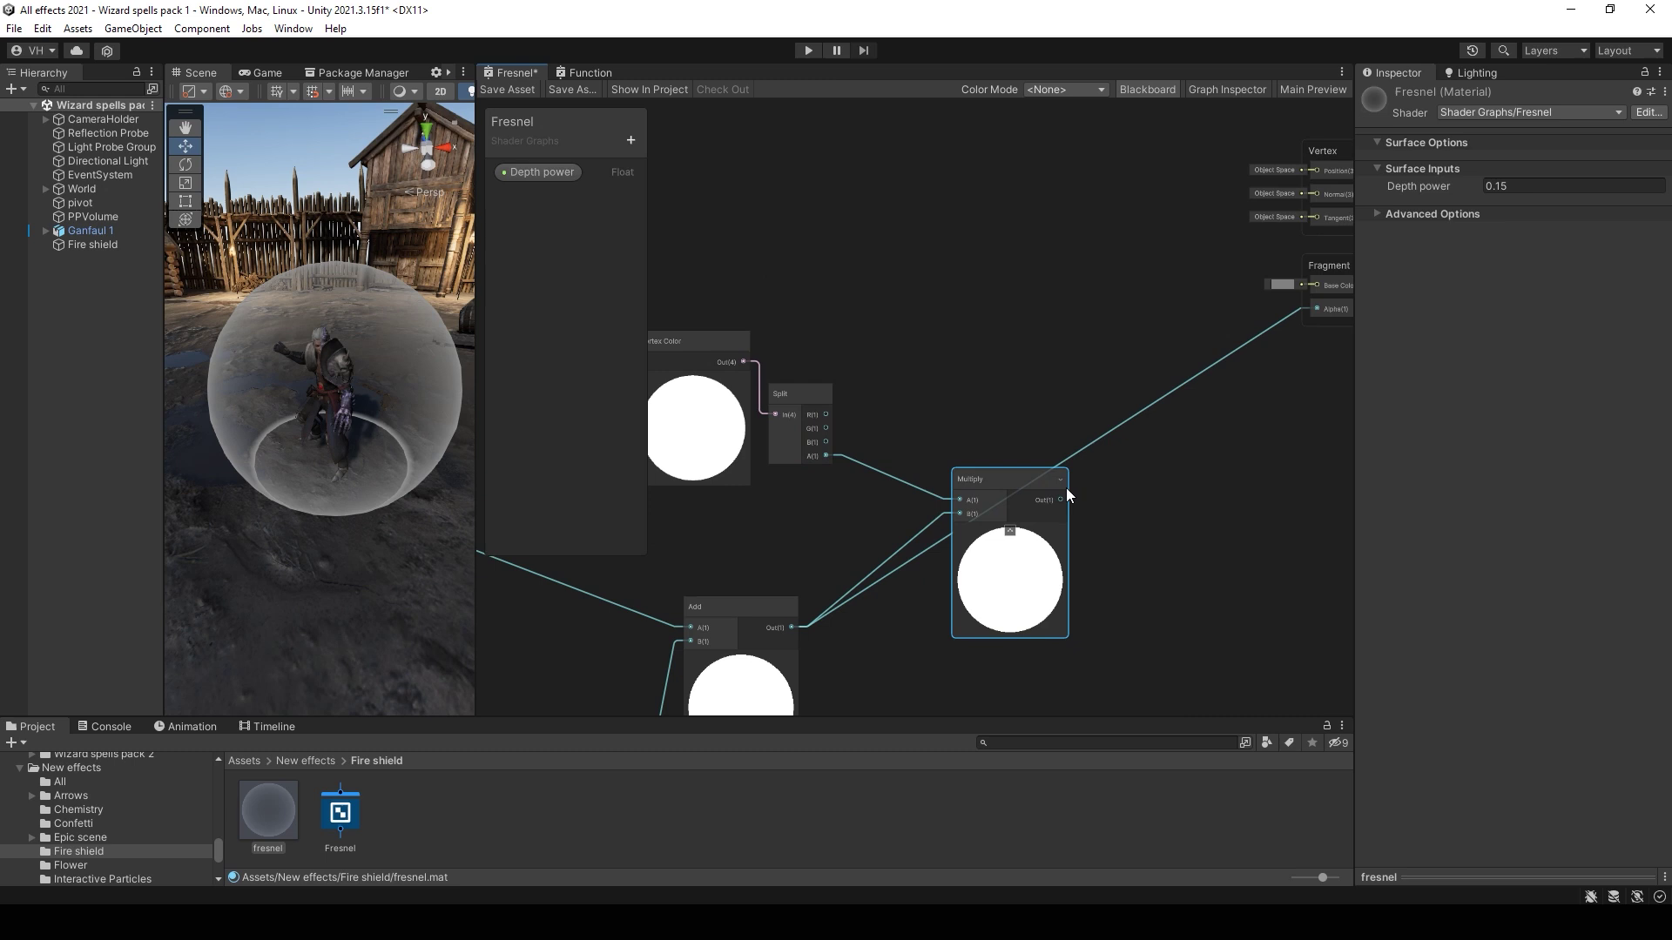
{"action": "left_click_drag", "start_coordinate": [1061, 499], "coordinate": [1216, 315]}
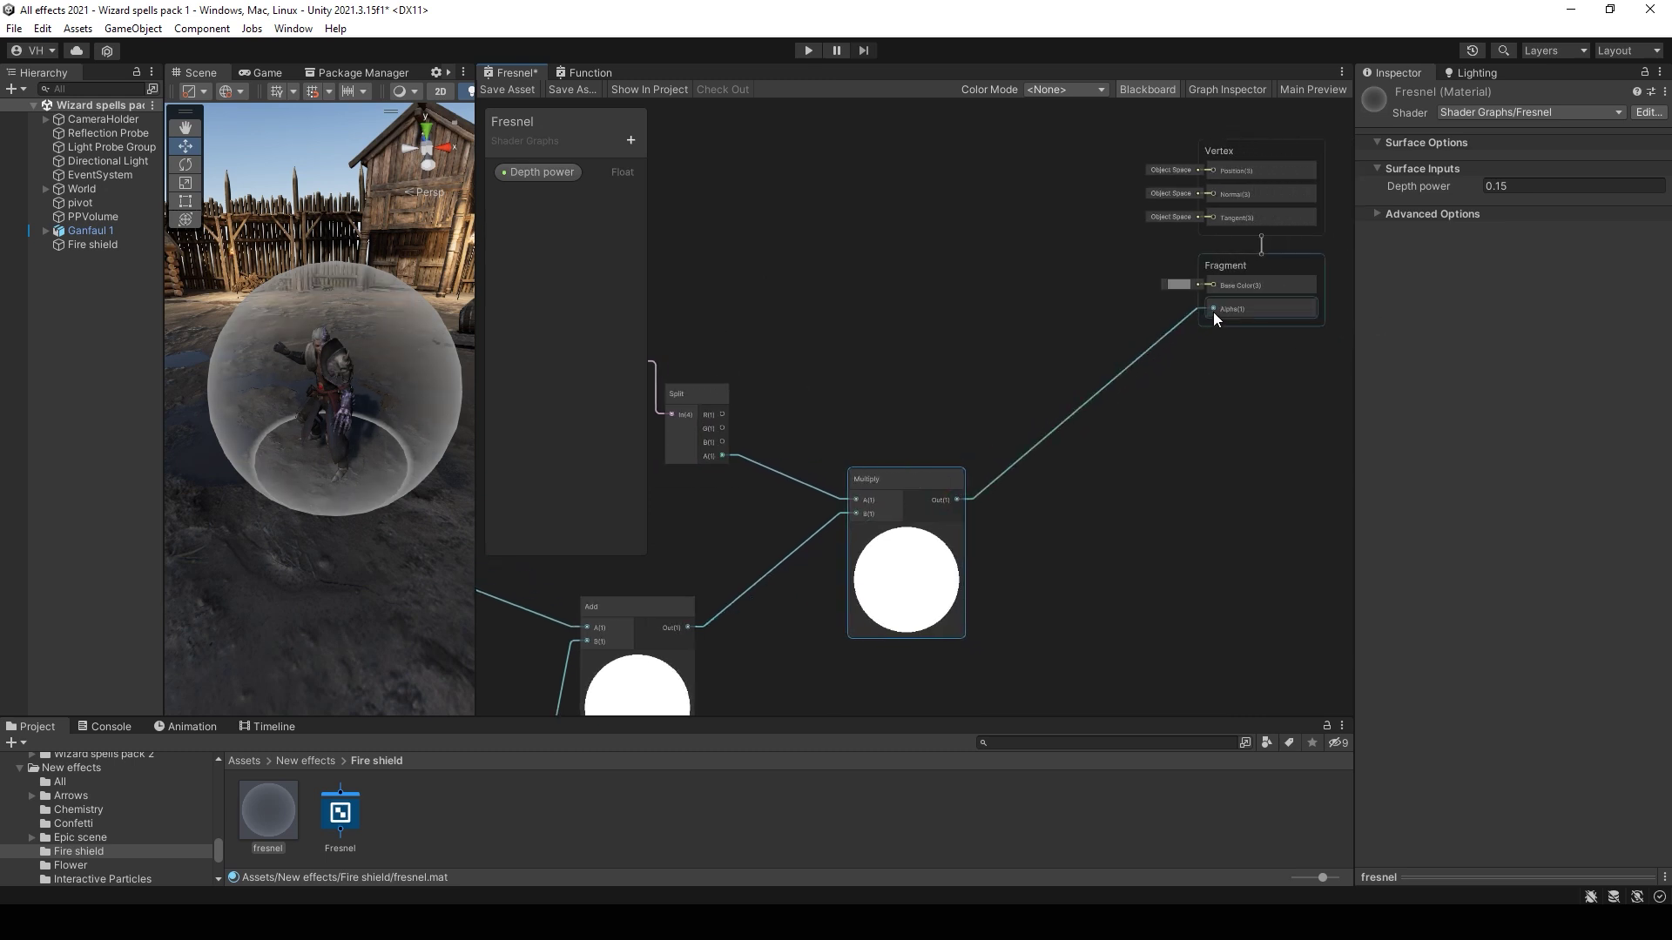
{"action": "left_click", "coordinate": [508, 89]}
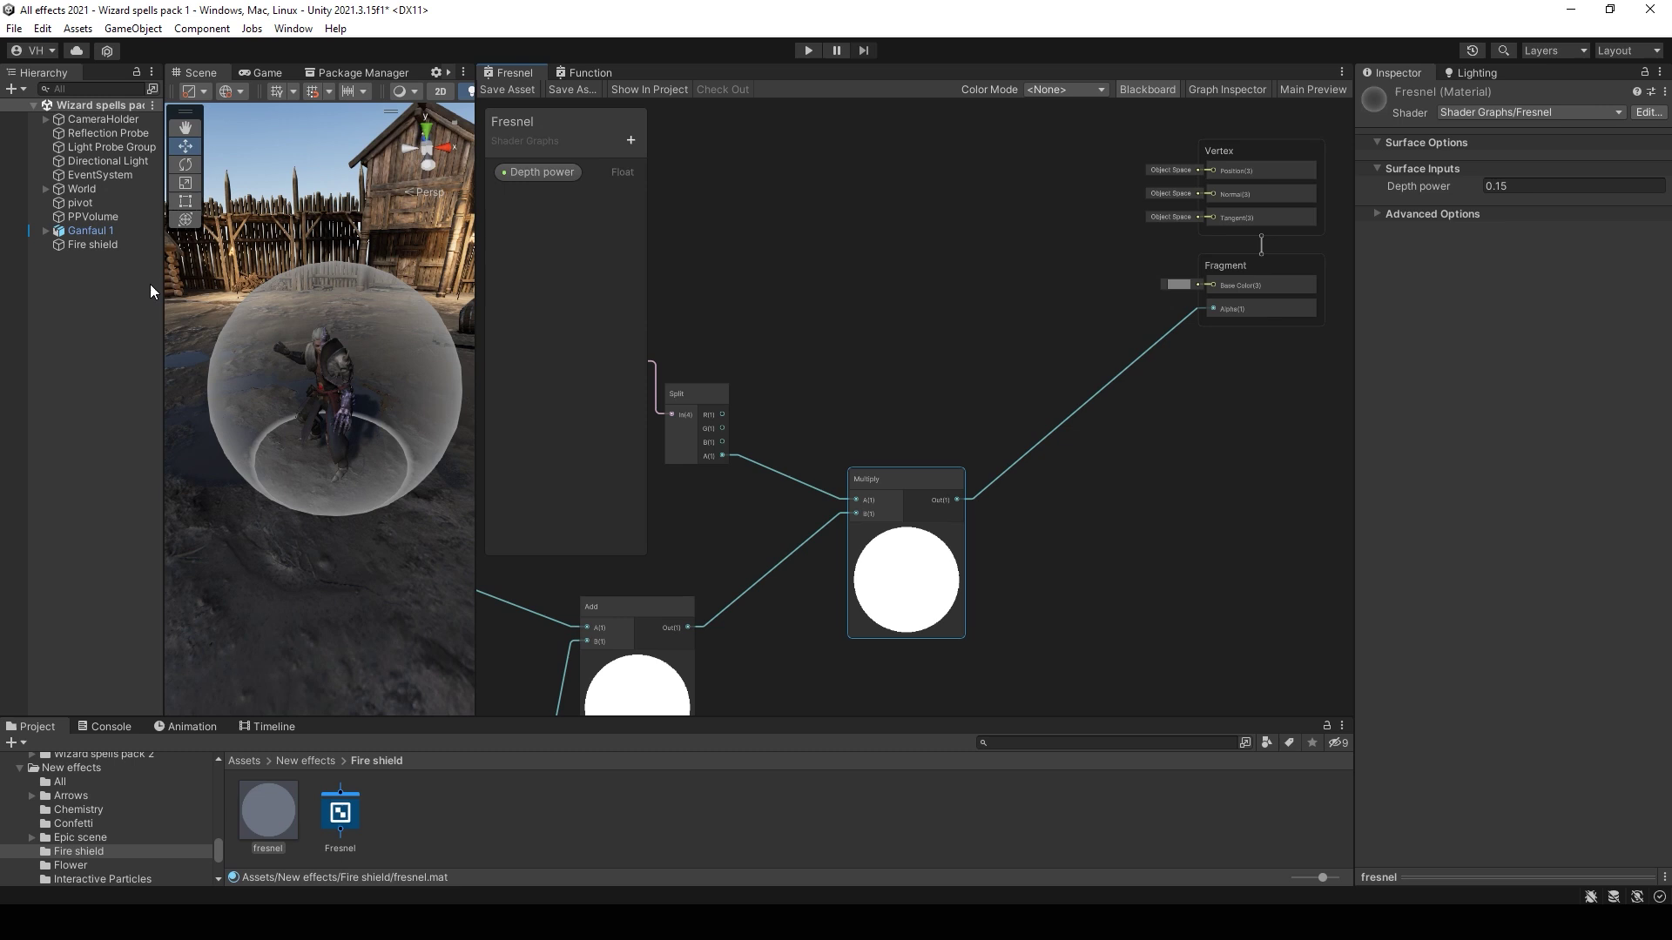
Step: Examine the Color over Lifetime gradient of the Fire shield particle system
{"action": "left_click", "coordinate": [104, 244]}
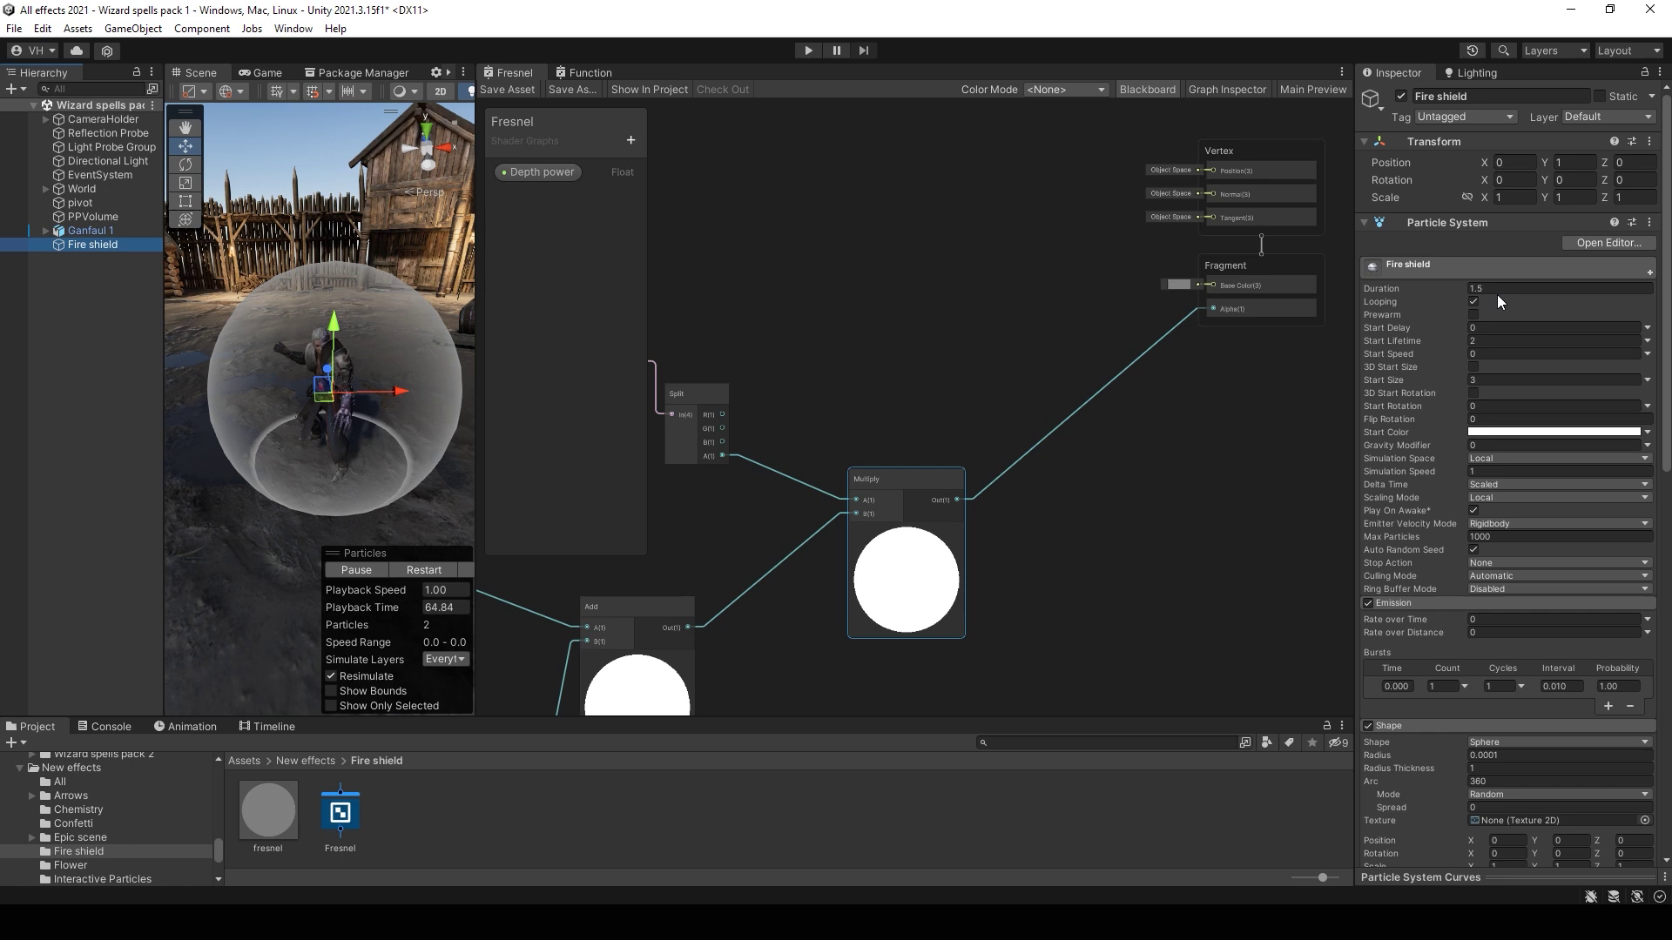
{"action": "scroll", "coordinate": [1497, 295], "scroll_direction": "down", "scroll_amount": 3}
{"action": "scroll", "coordinate": [1512, 504], "scroll_direction": "down", "scroll_amount": 10}
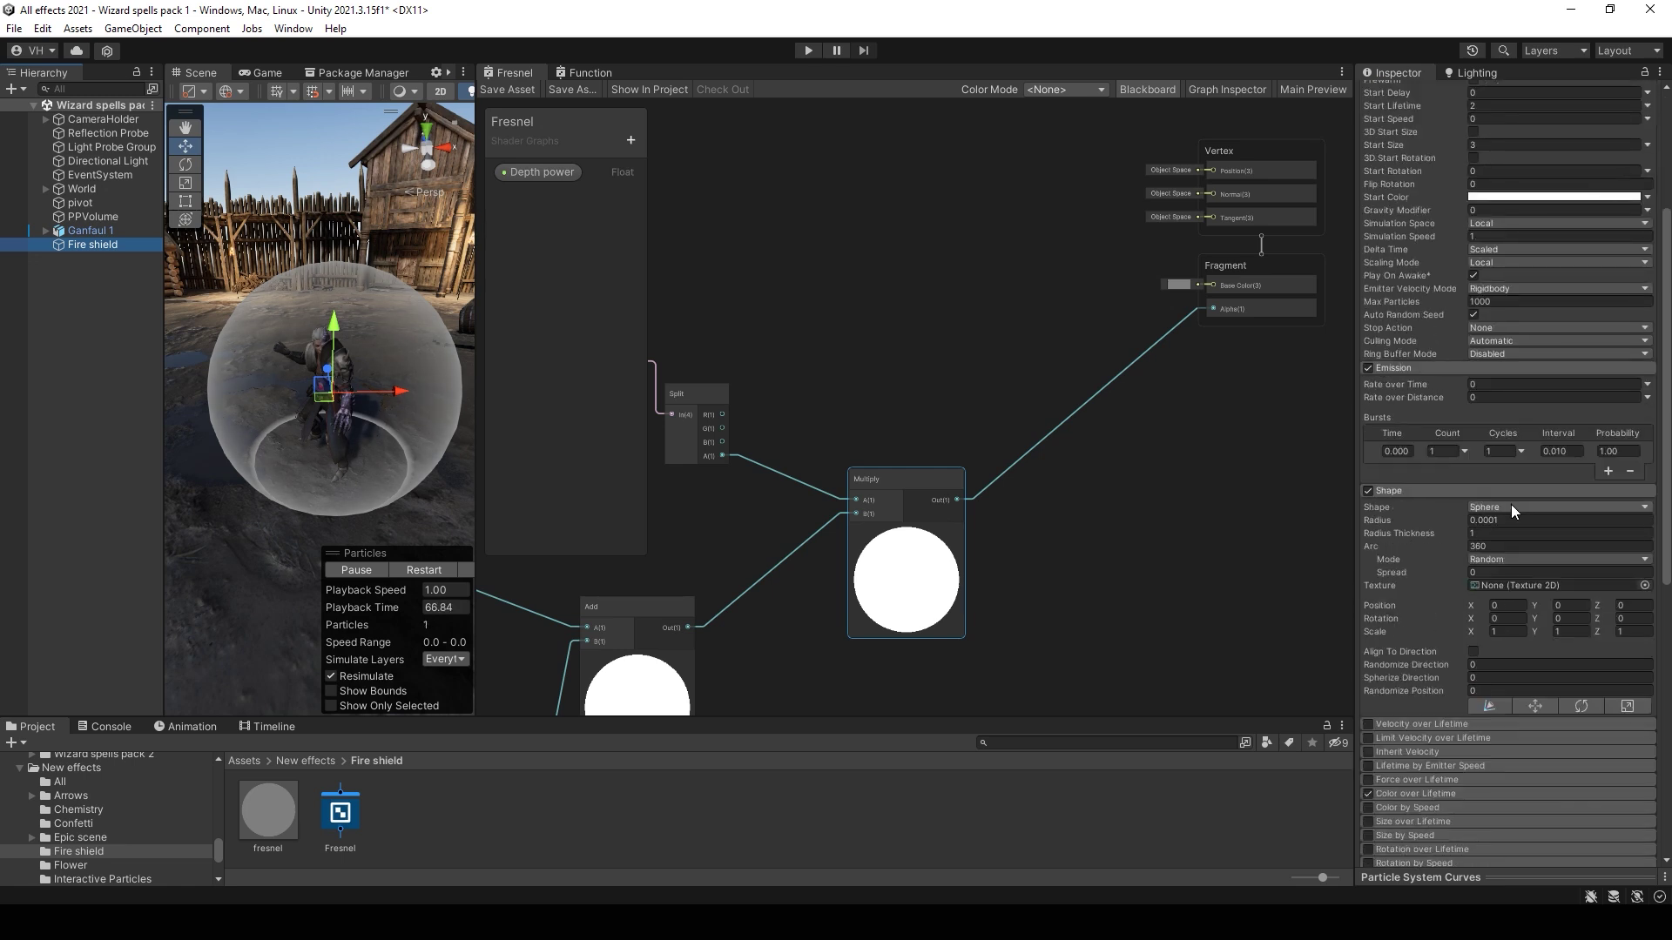
{"action": "left_click", "coordinate": [1412, 604]}
{"action": "left_click", "coordinate": [1498, 621]}
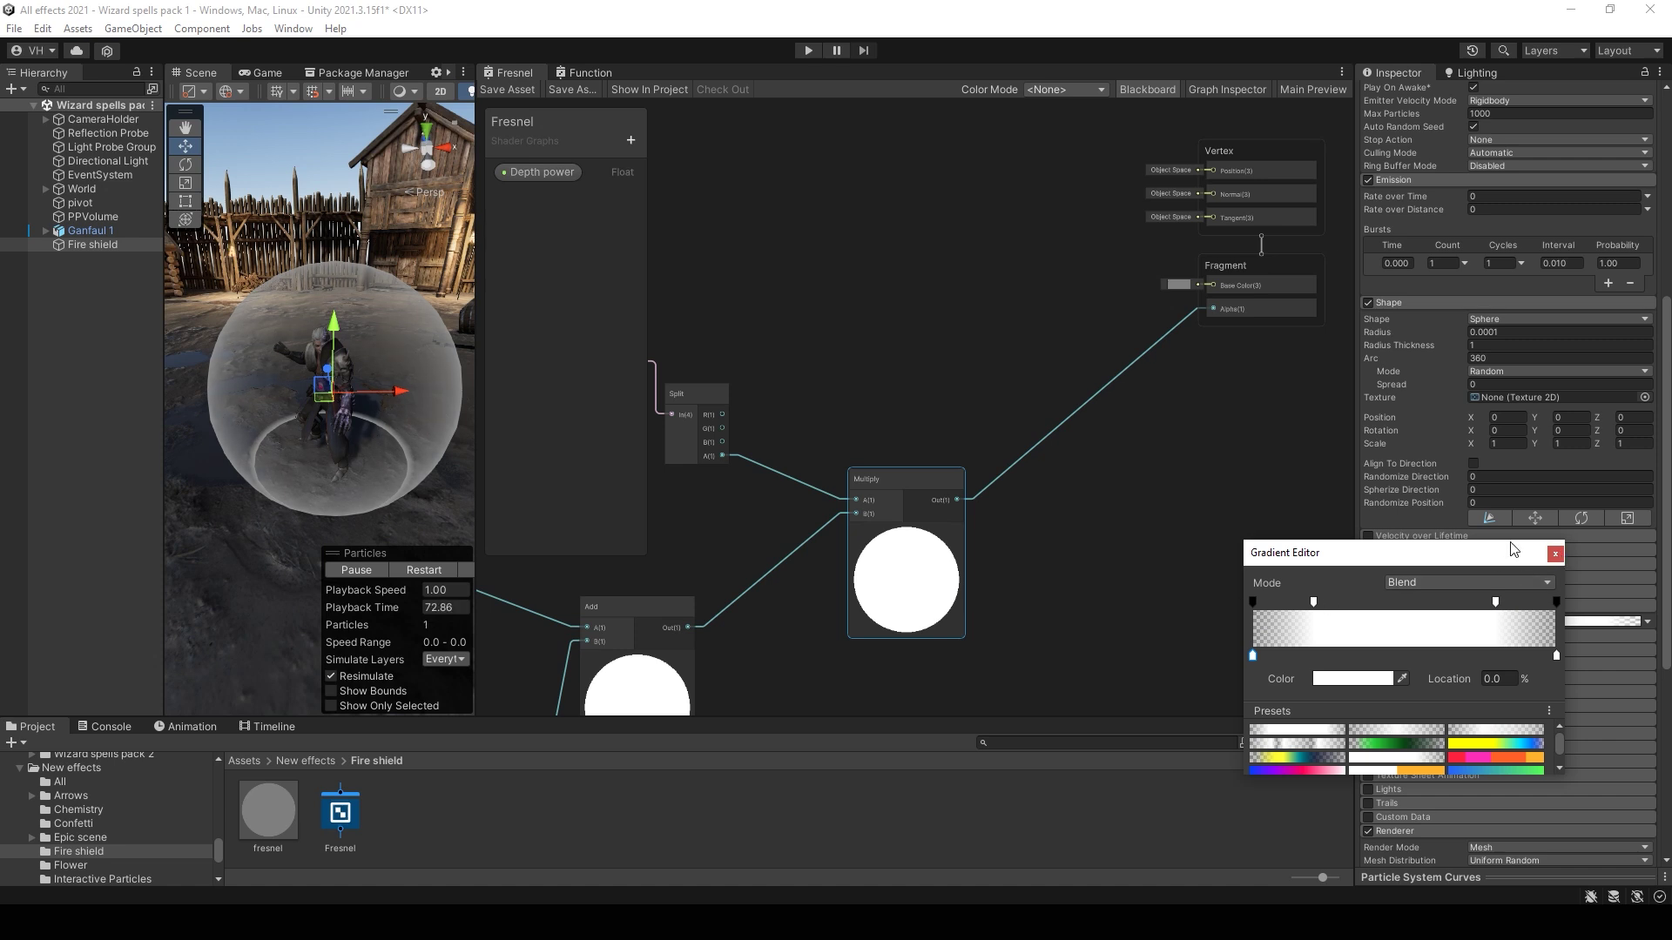
{"action": "left_click", "coordinate": [1555, 553]}
{"action": "left_click", "coordinate": [844, 273]}
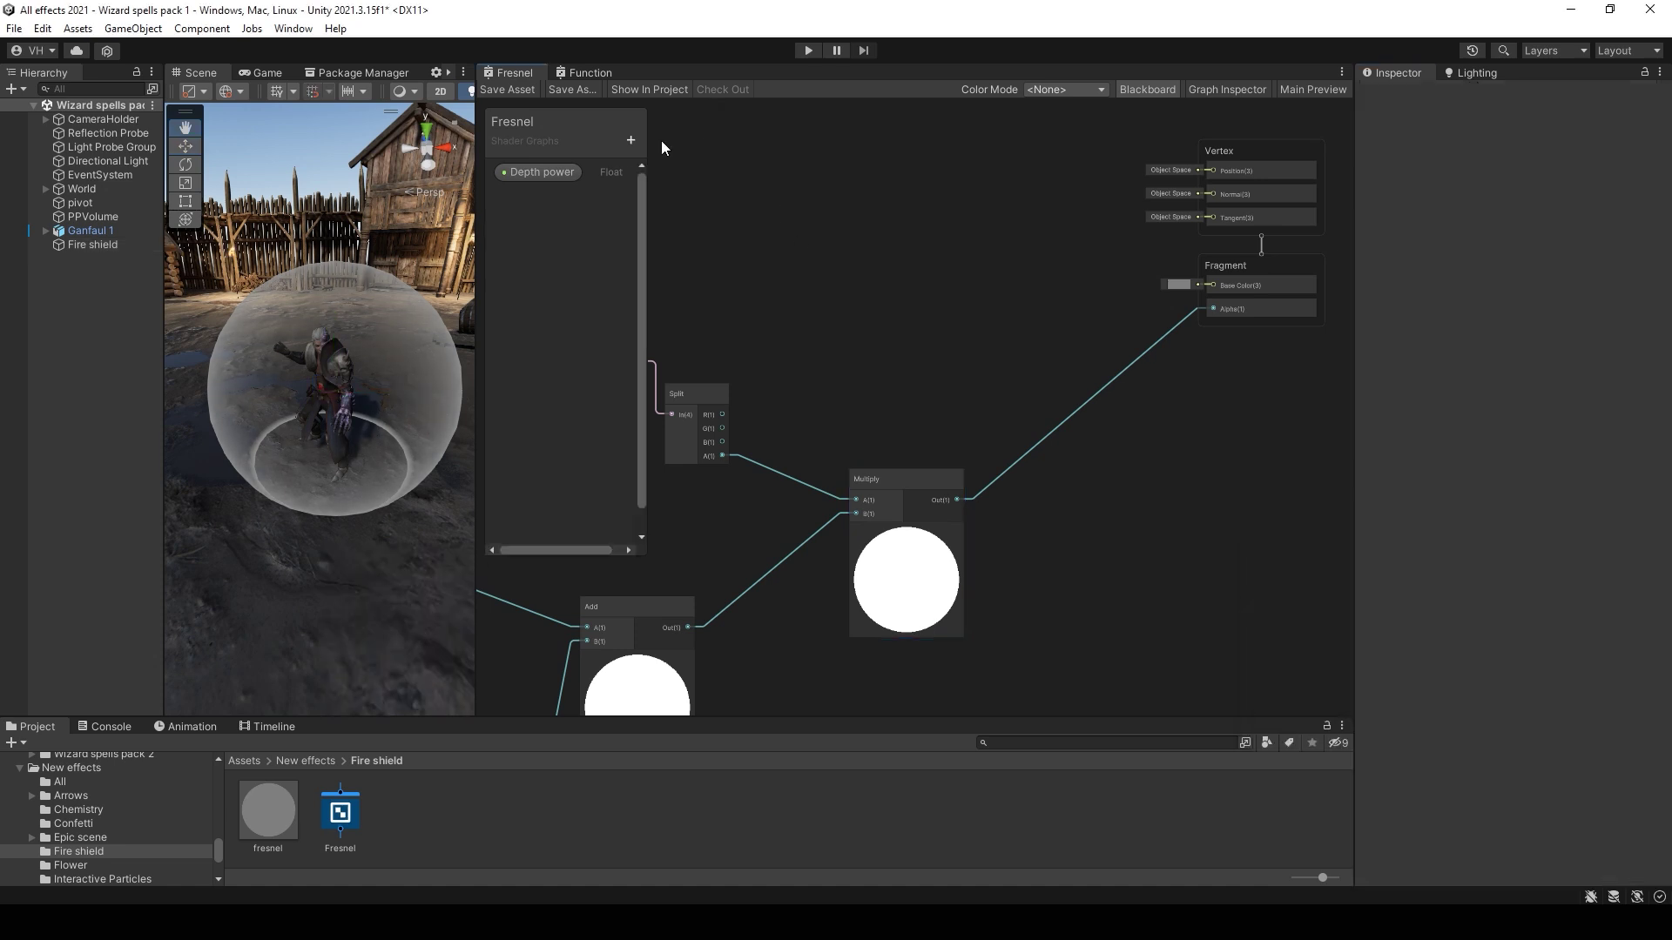
Step: Add a Float property named Fresnel power to the shader graph with a default value of 1
{"action": "left_click", "coordinate": [630, 141]}
{"action": "left_click", "coordinate": [656, 177]}
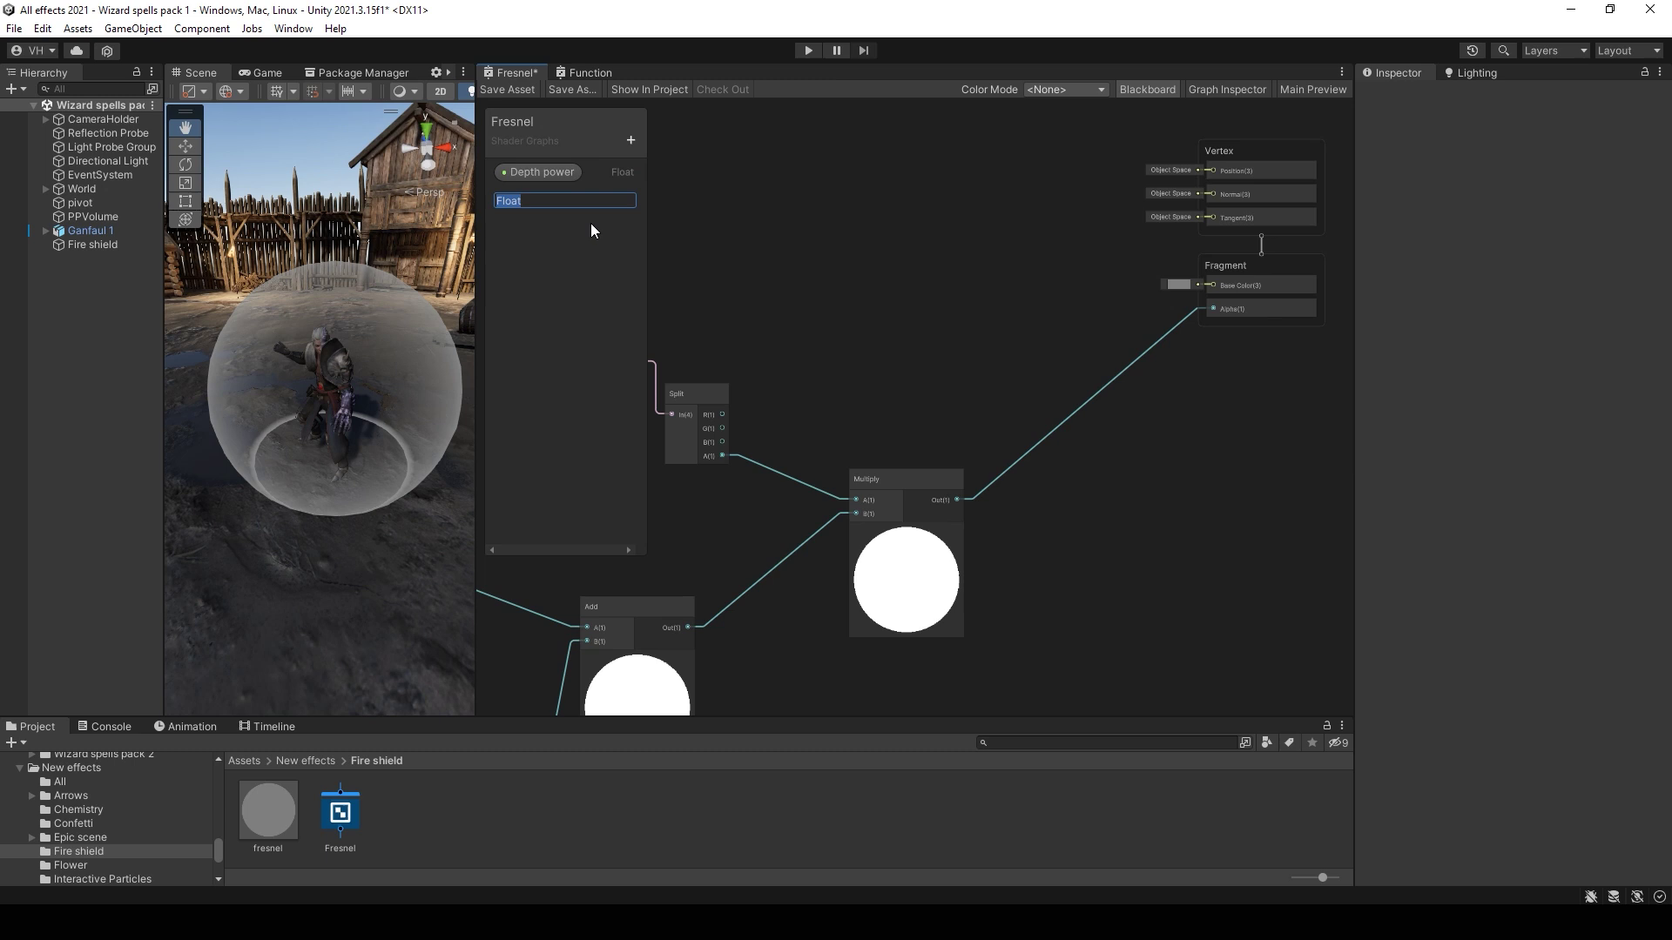
{"action": "type", "text": "Fresnel power"}
{"action": "key", "text": "Return"}
{"action": "left_click", "coordinate": [1227, 89]}
{"action": "left_click", "coordinate": [1245, 252]}
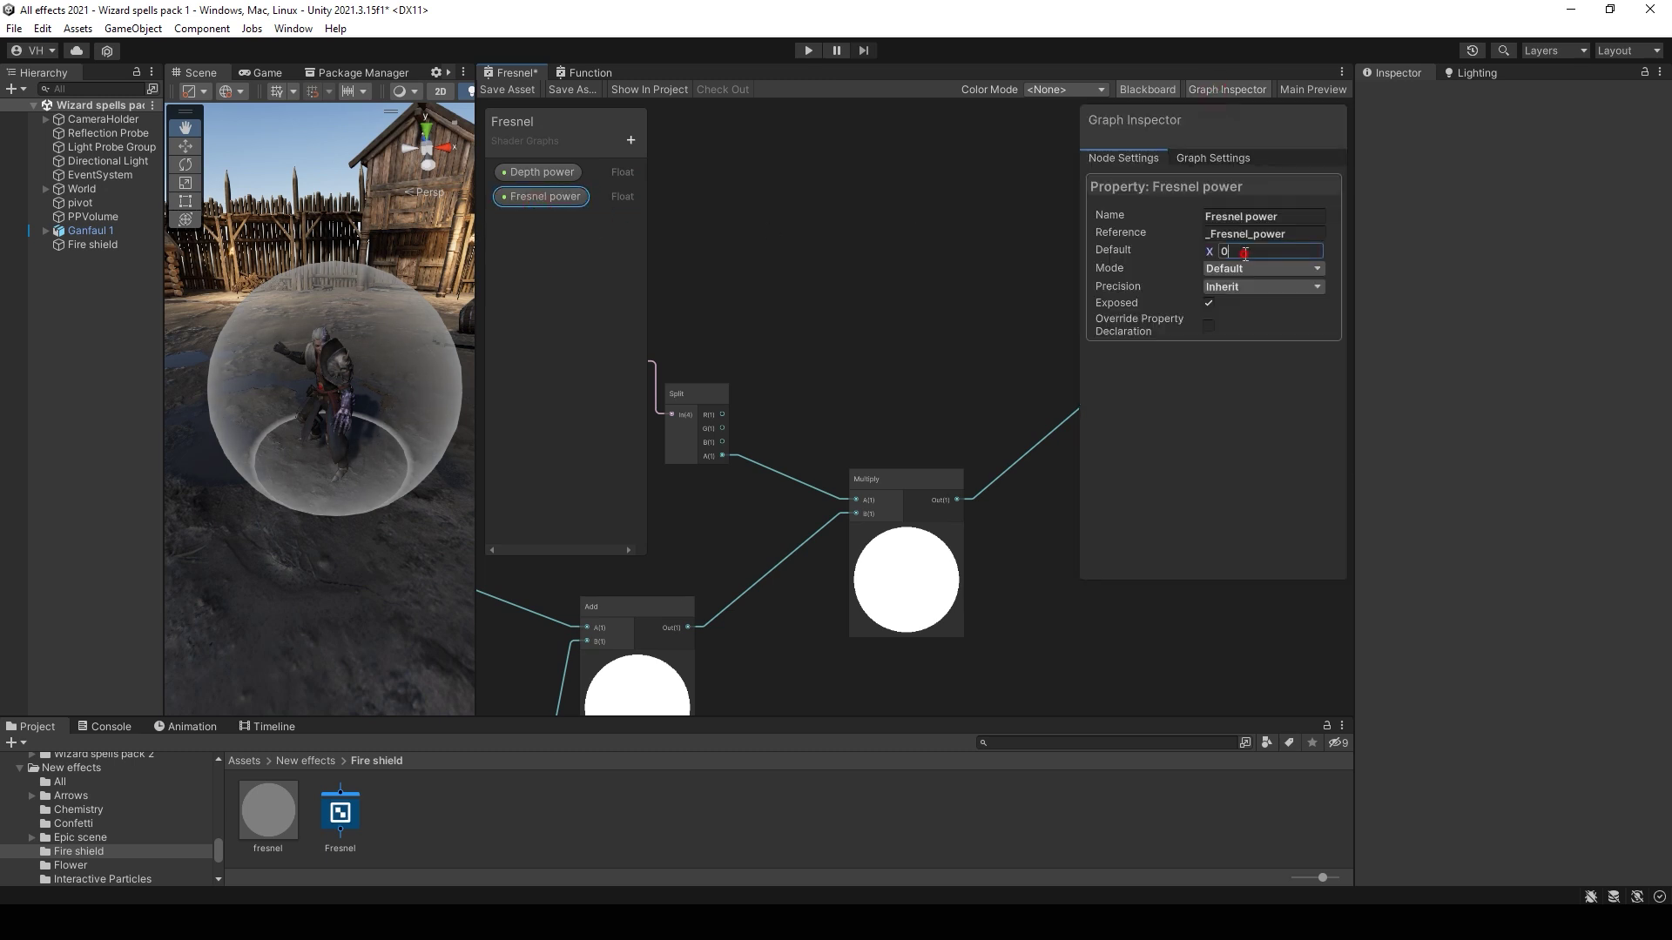
{"action": "type", "text": "1"}
{"action": "left_click", "coordinate": [1227, 93]}
Step: Place the Fresnel power property in the graph and connect it to the Fresnel Effect node's Power input
{"action": "scroll", "coordinate": [880, 372], "scroll_direction": "down", "scroll_amount": 3}
{"action": "middle_click_drag", "start_coordinate": [864, 373], "coordinate": [1352, 134]}
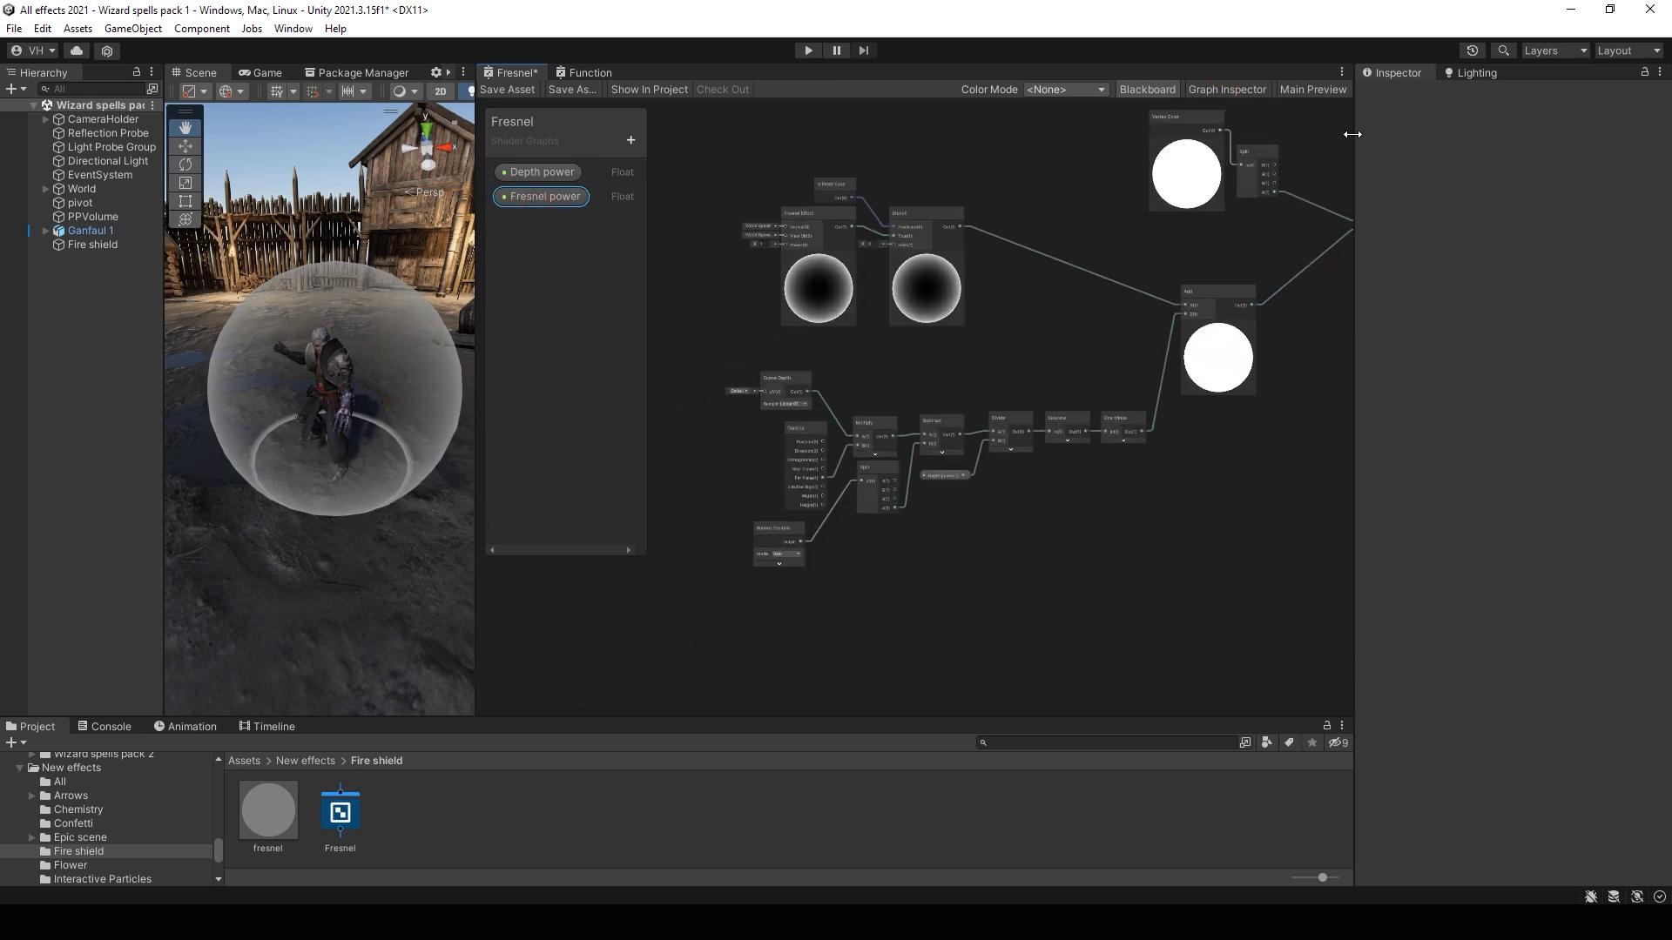
{"action": "middle_click_drag", "start_coordinate": [771, 440], "coordinate": [869, 341]}
{"action": "scroll", "coordinate": [869, 341], "scroll_direction": "up", "scroll_amount": 2}
{"action": "middle_click_drag", "start_coordinate": [909, 234], "coordinate": [965, 479]}
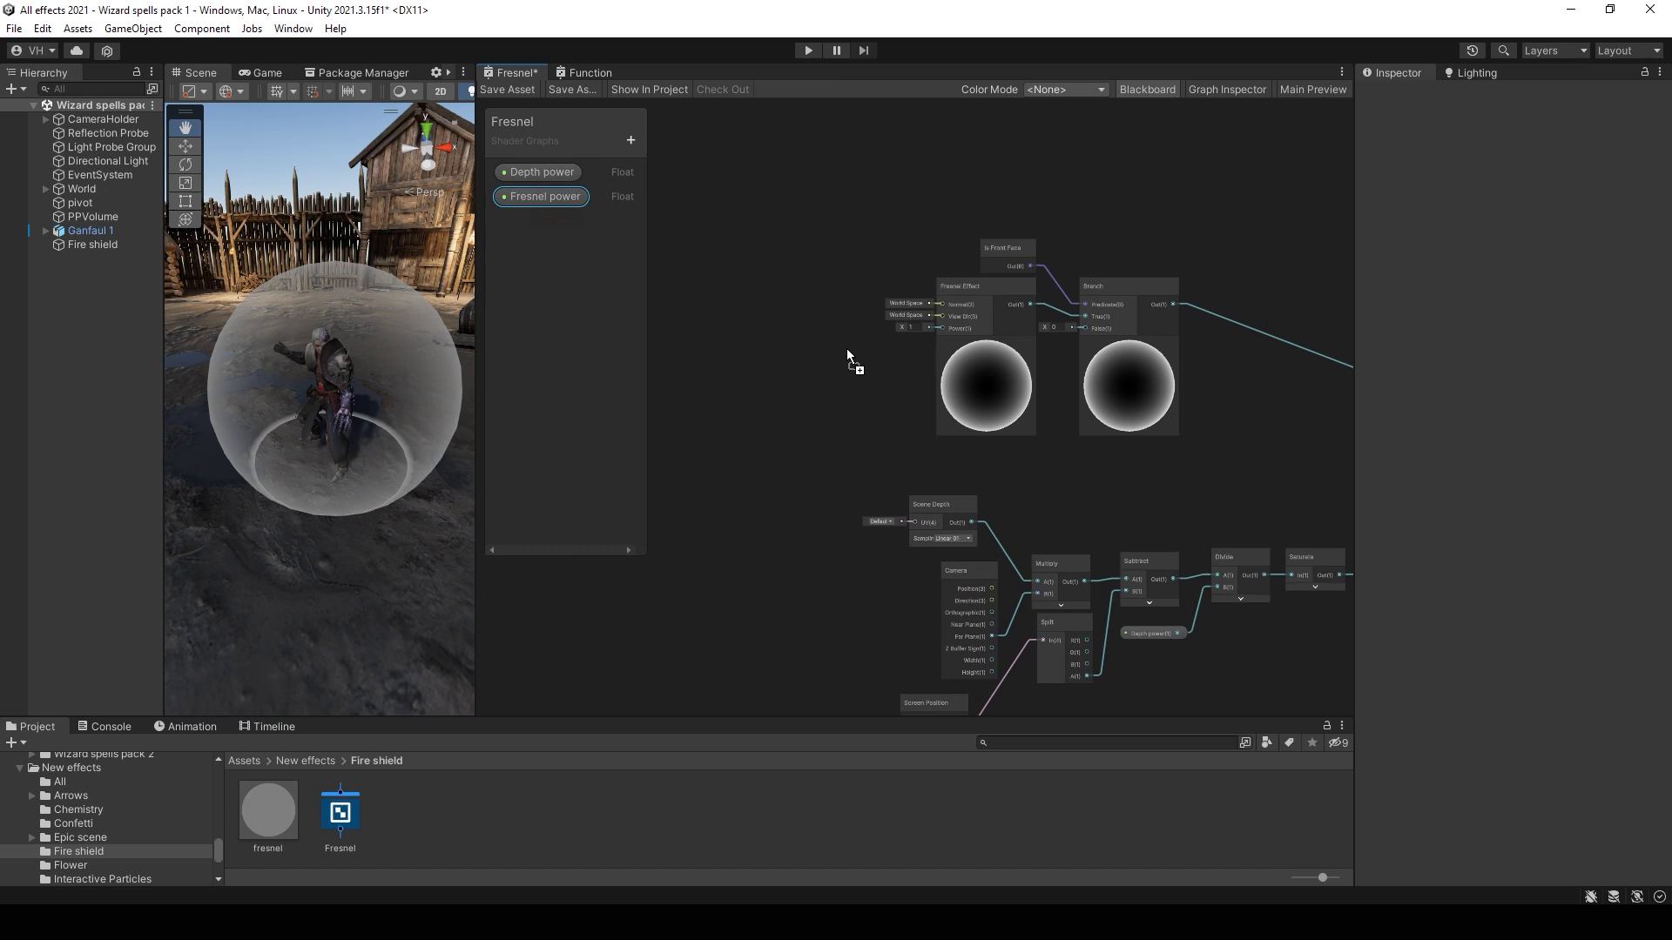
{"action": "left_click_drag", "start_coordinate": [847, 351], "coordinate": [942, 328]}
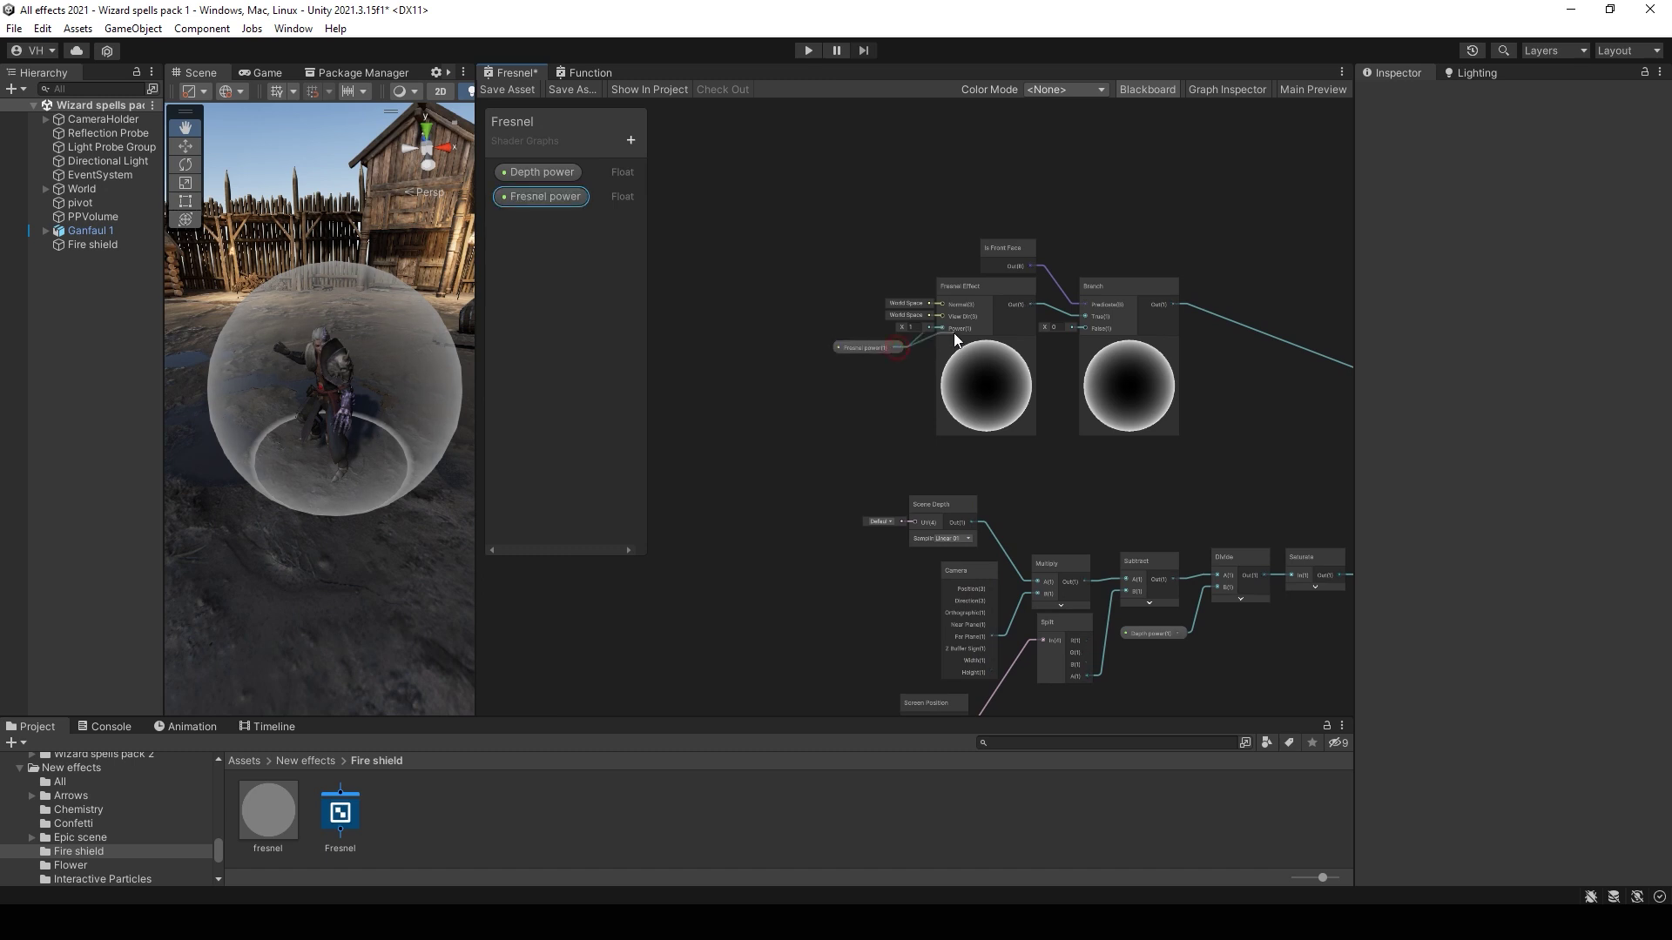
Step: Save the shader graph and set Fresnel power to 2 on the fresnel material
{"action": "left_click", "coordinate": [510, 89]}
{"action": "left_click", "coordinate": [279, 808]}
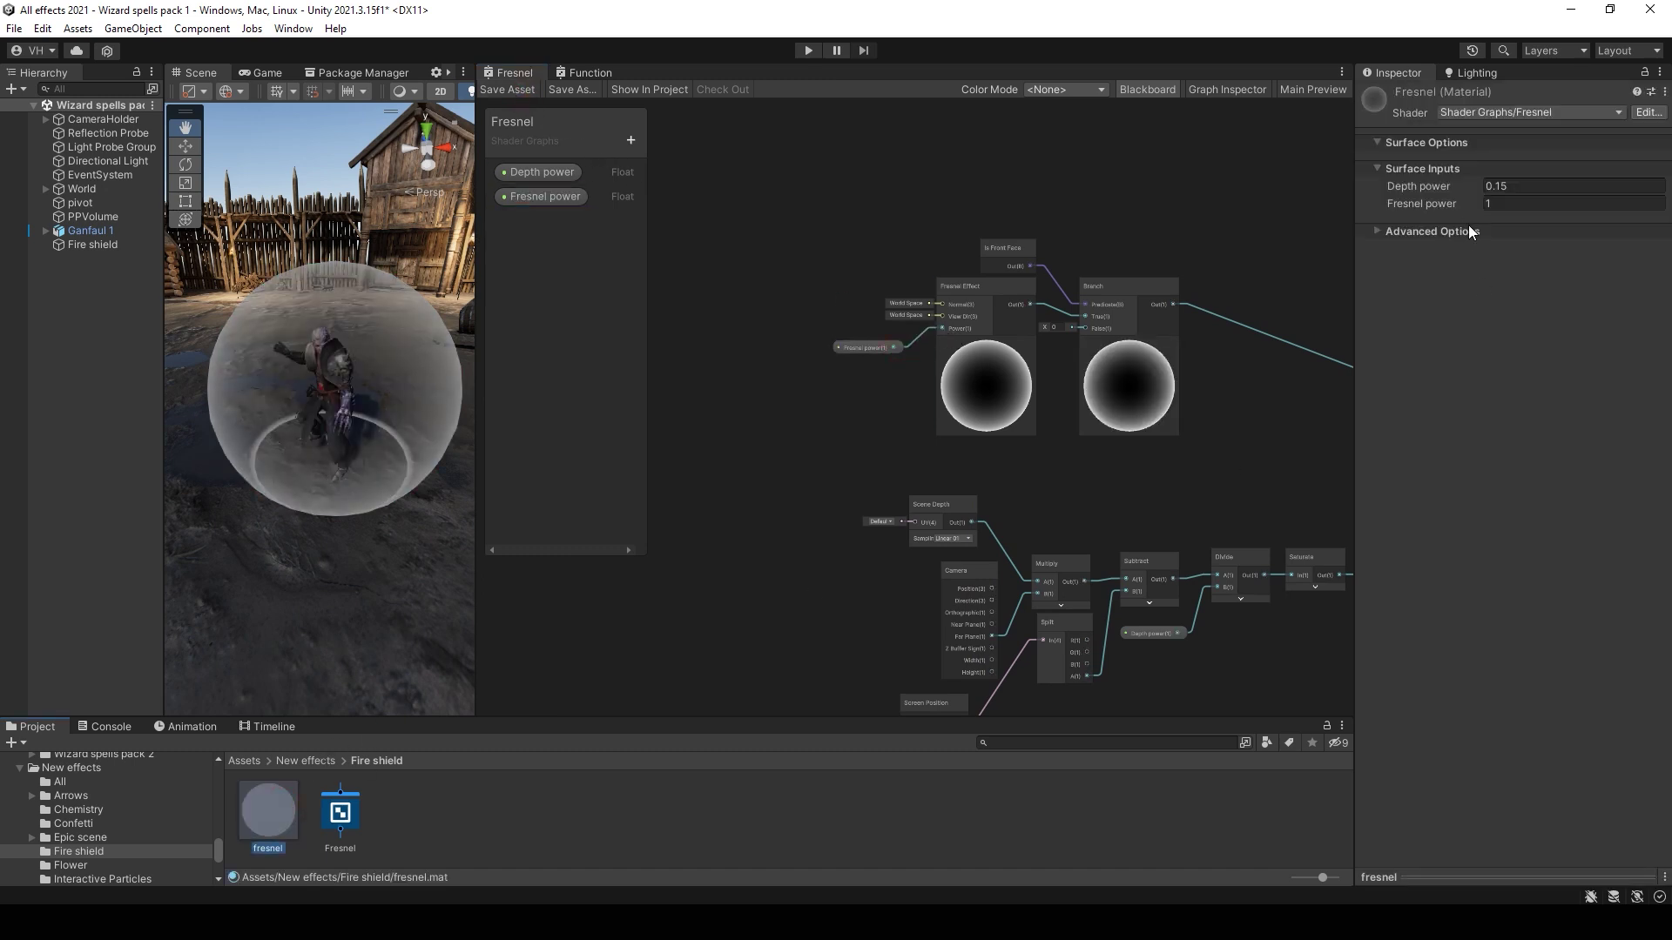
{"action": "left_click_drag", "start_coordinate": [1459, 197], "coordinate": [1477, 207]}
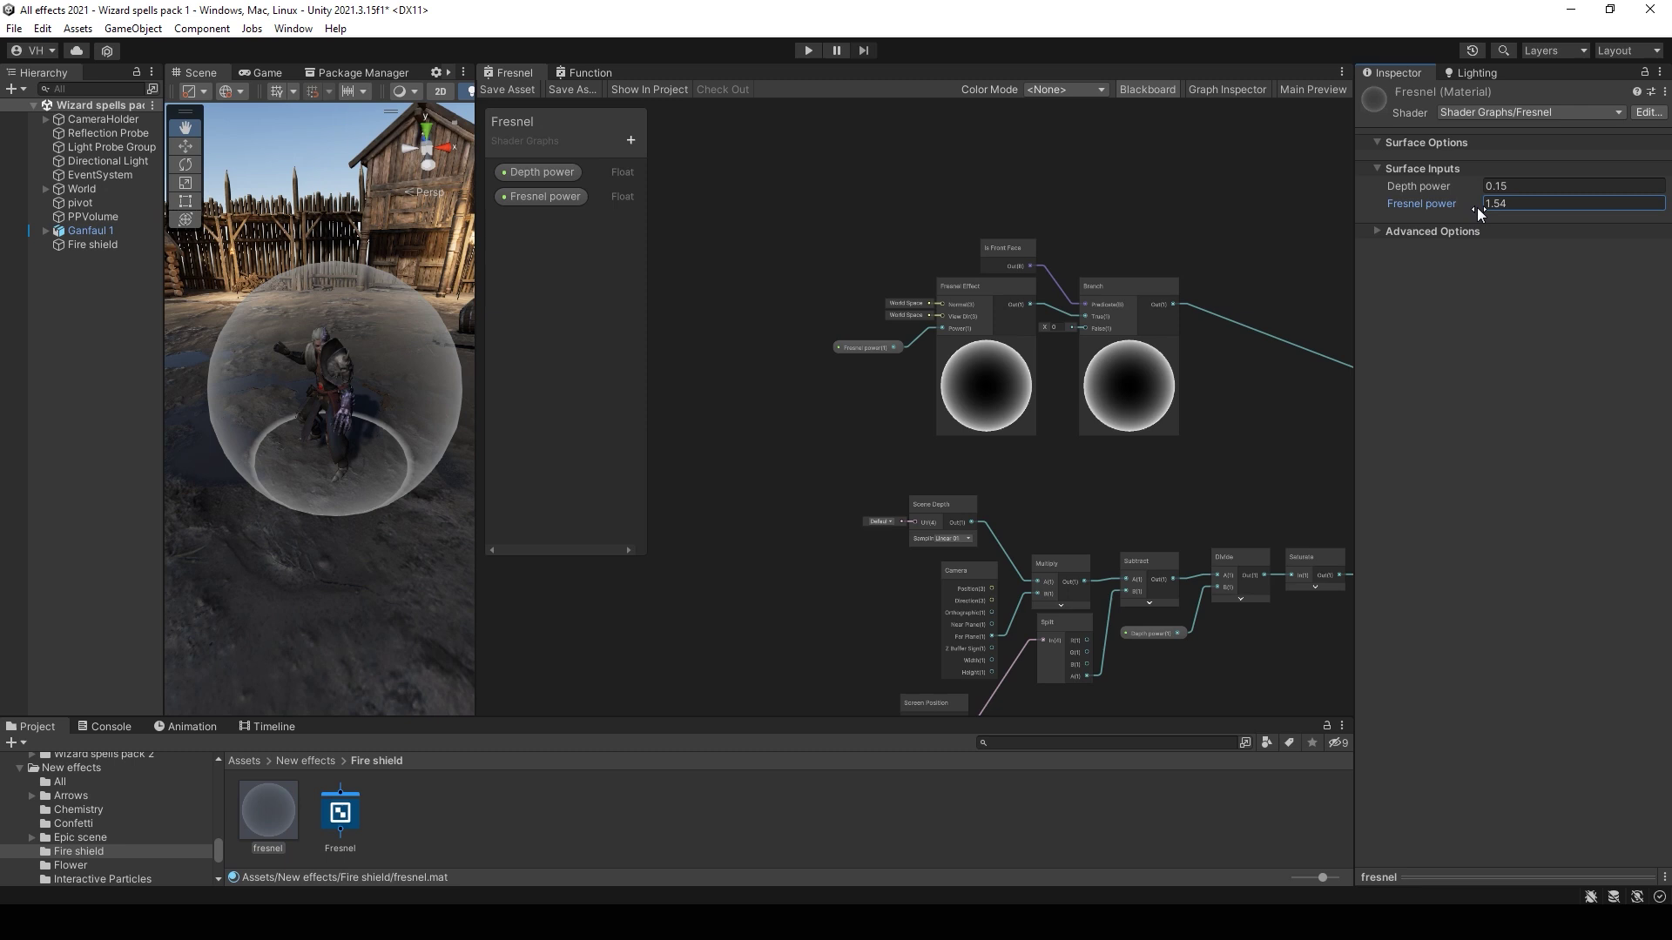
{"action": "left_click", "coordinate": [1508, 206]}
{"action": "type", "text": "2"}
{"action": "left_click", "coordinate": [1521, 314]}
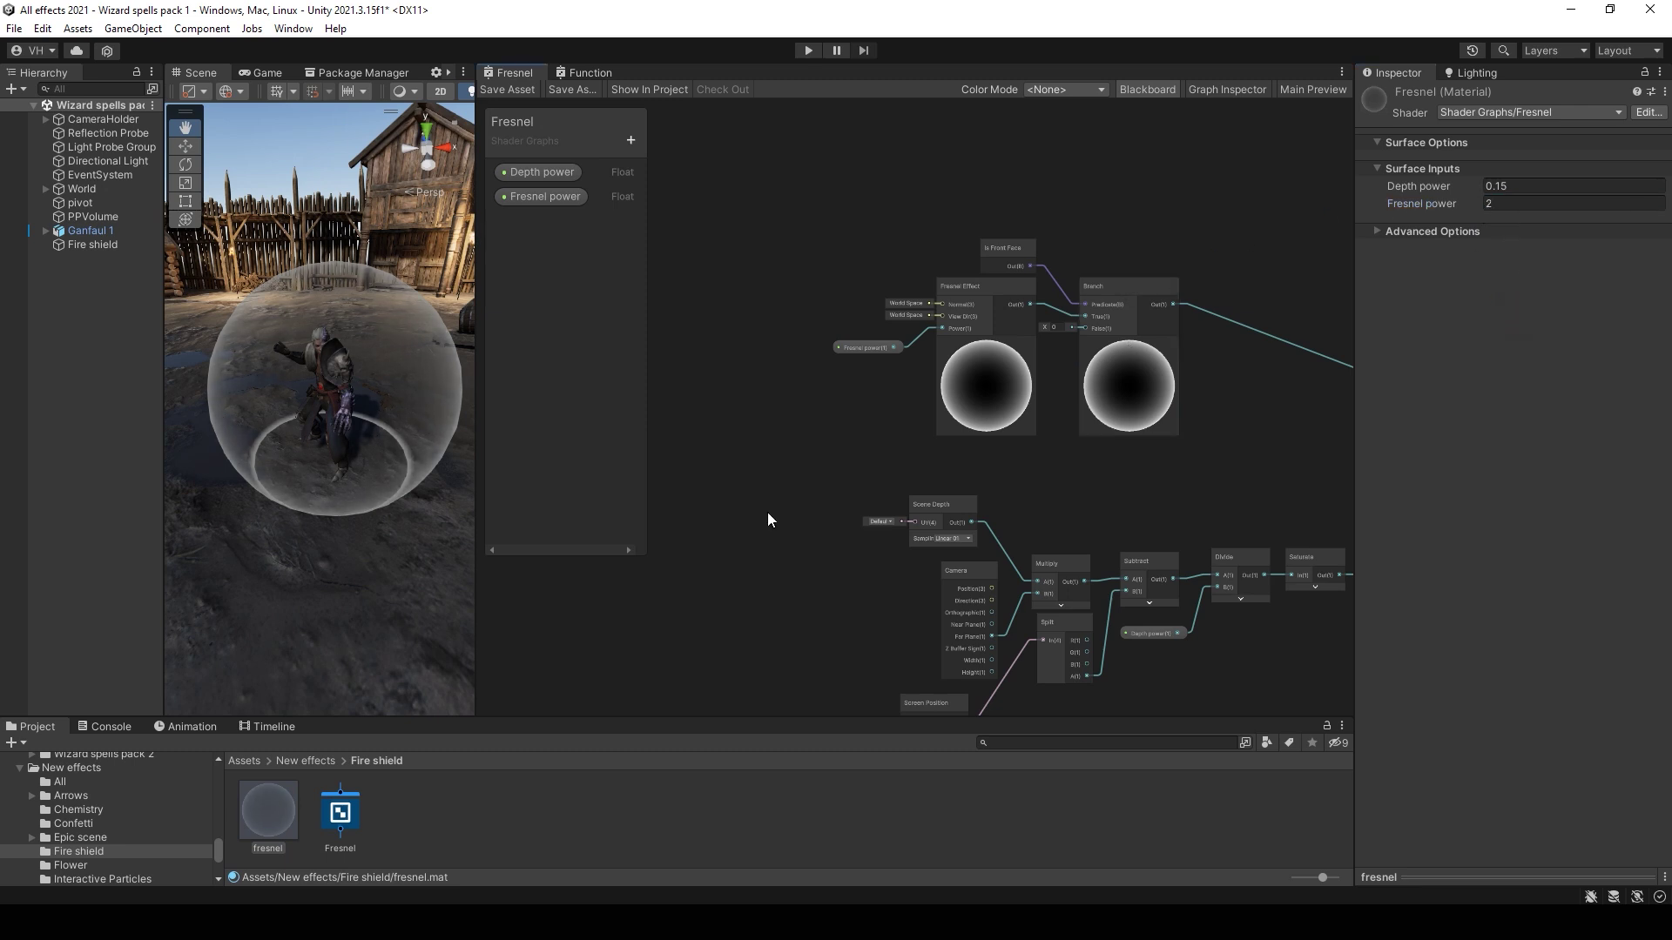
Step: Add two Texture 2D properties to the shader graph, named MainTex and Noise
{"action": "left_click", "coordinate": [631, 140]}
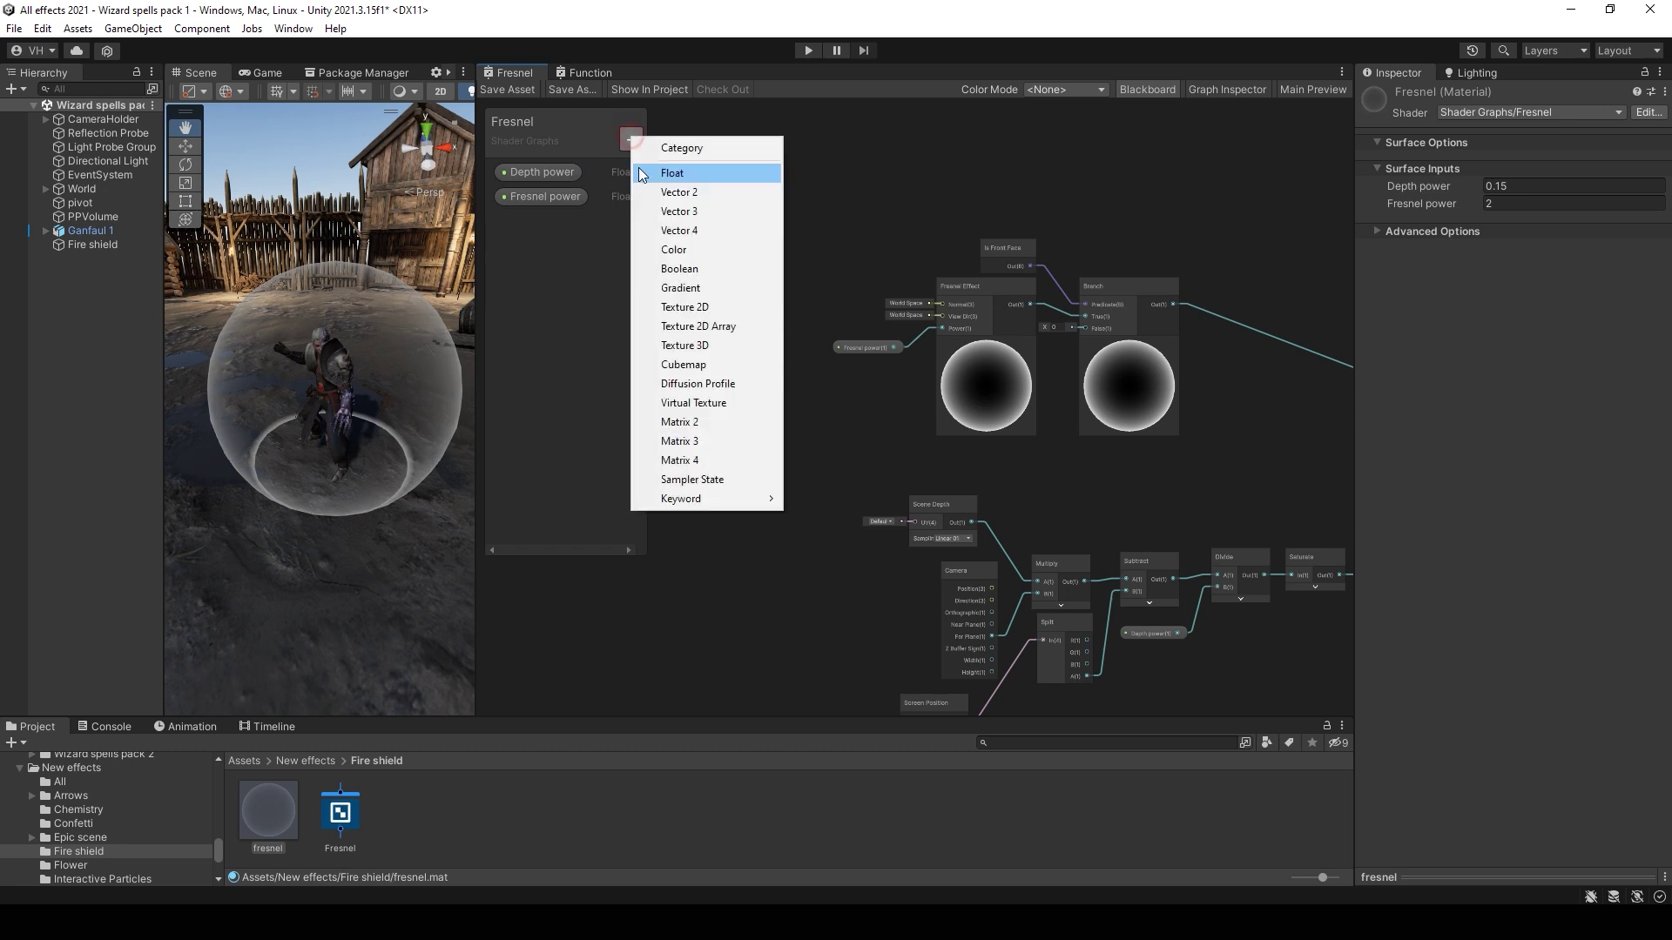
{"action": "left_click", "coordinate": [713, 308]}
{"action": "type", "text": "MainTex"}
{"action": "key", "text": "Return"}
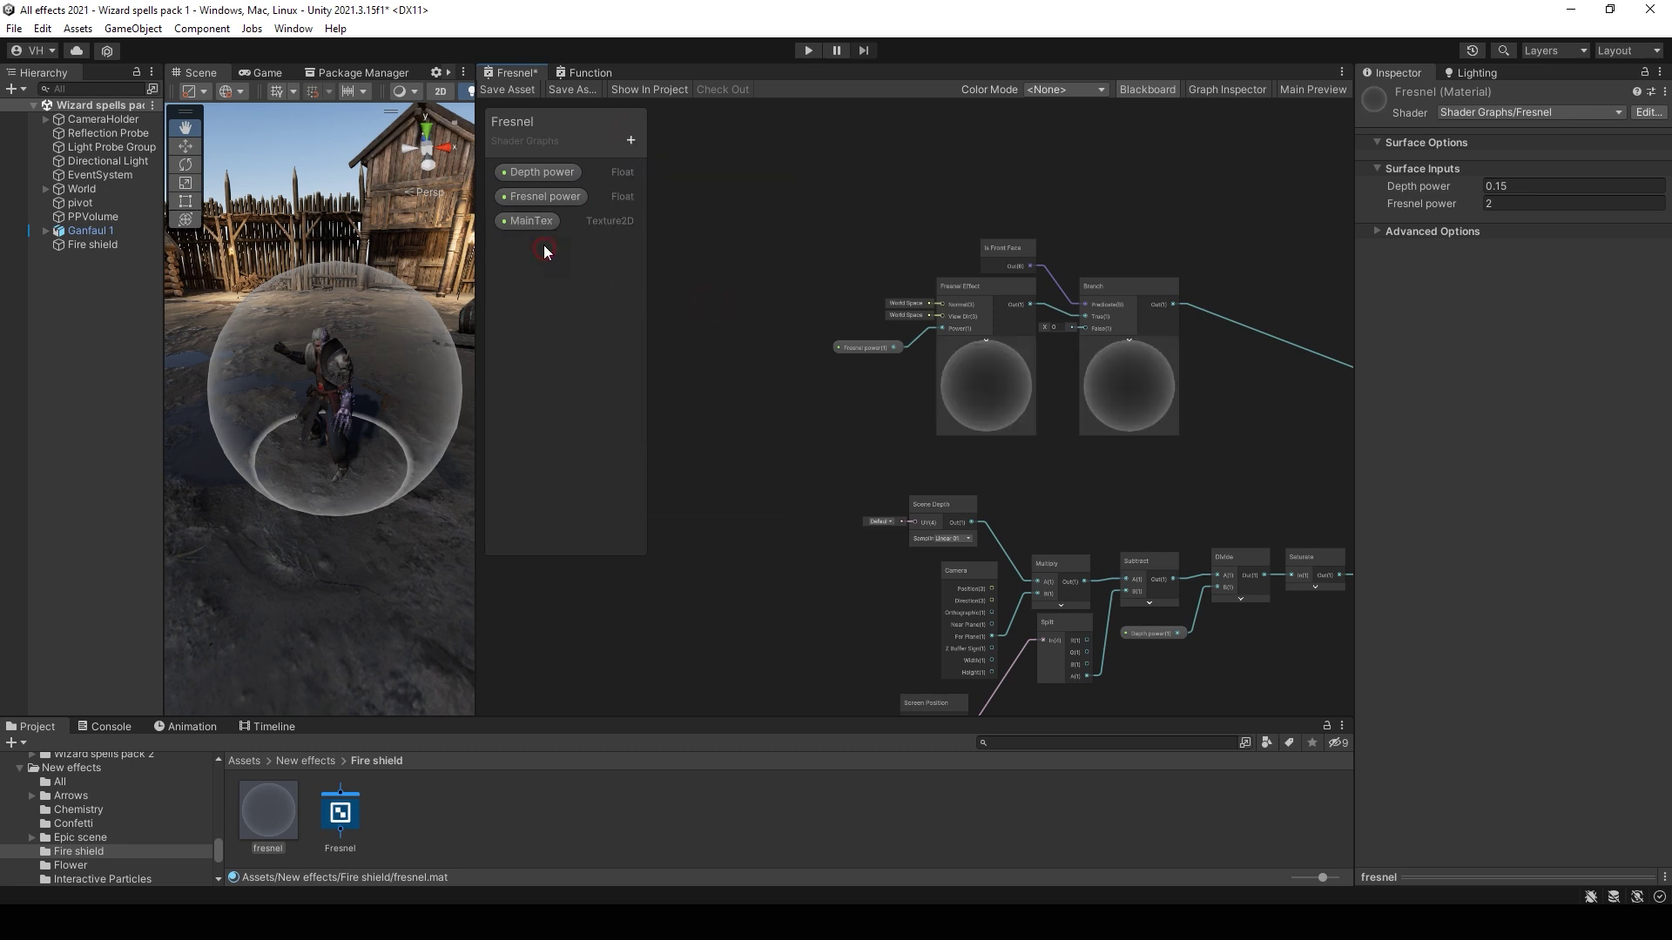
{"action": "left_click", "coordinate": [631, 140]}
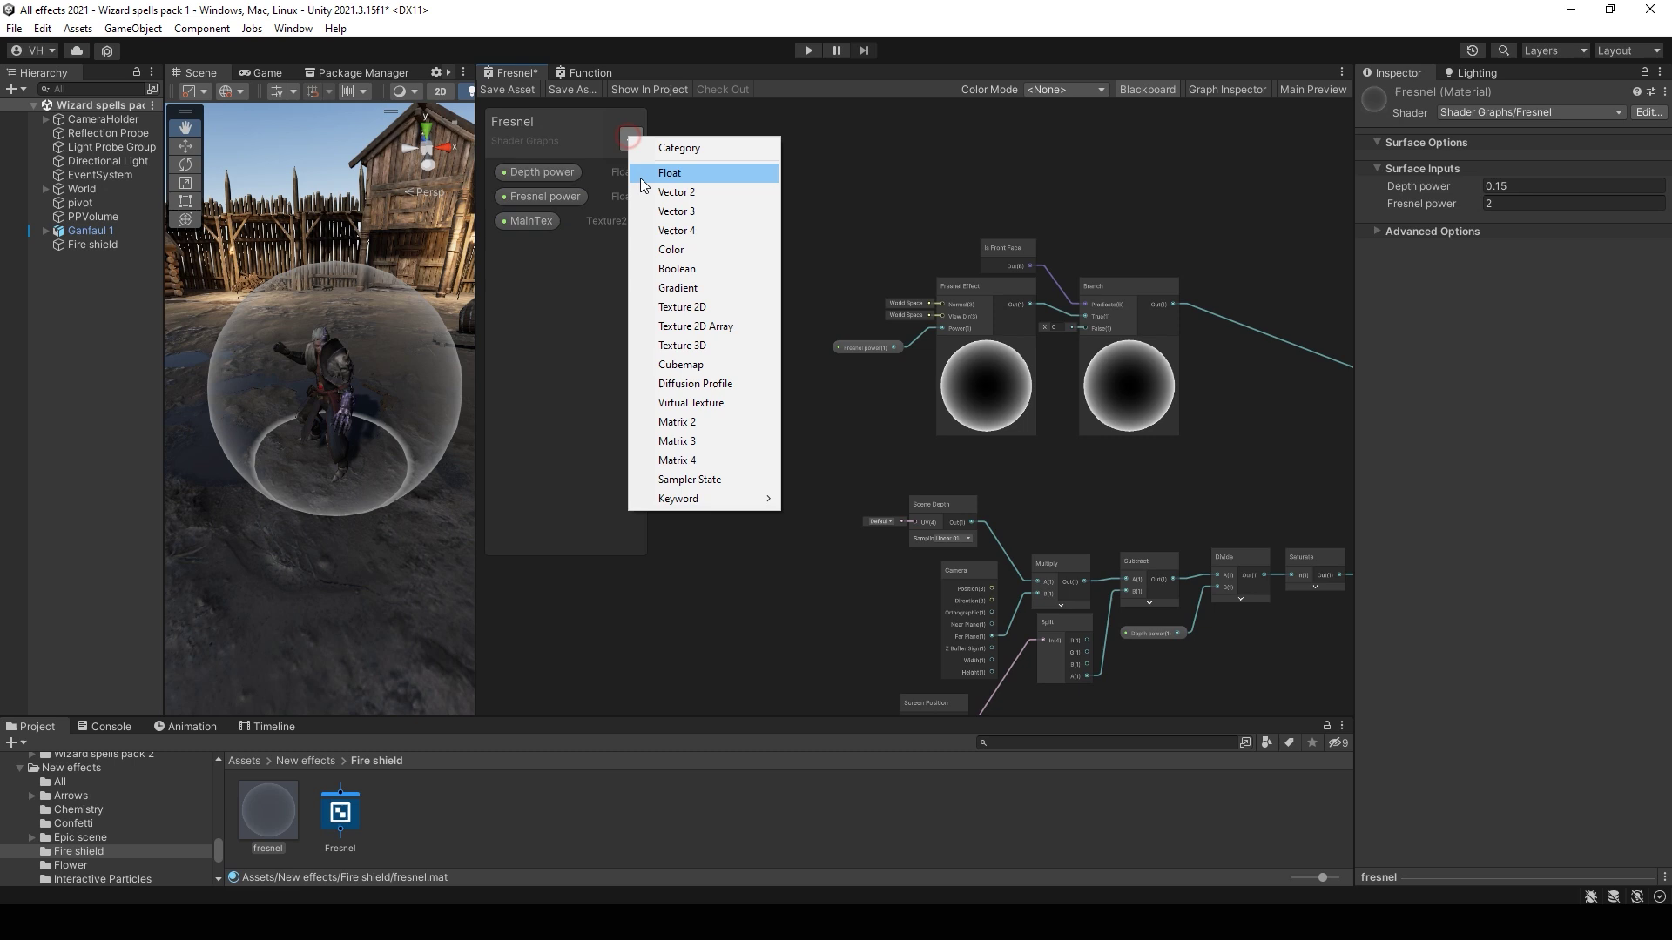
{"action": "left_click", "coordinate": [683, 306]}
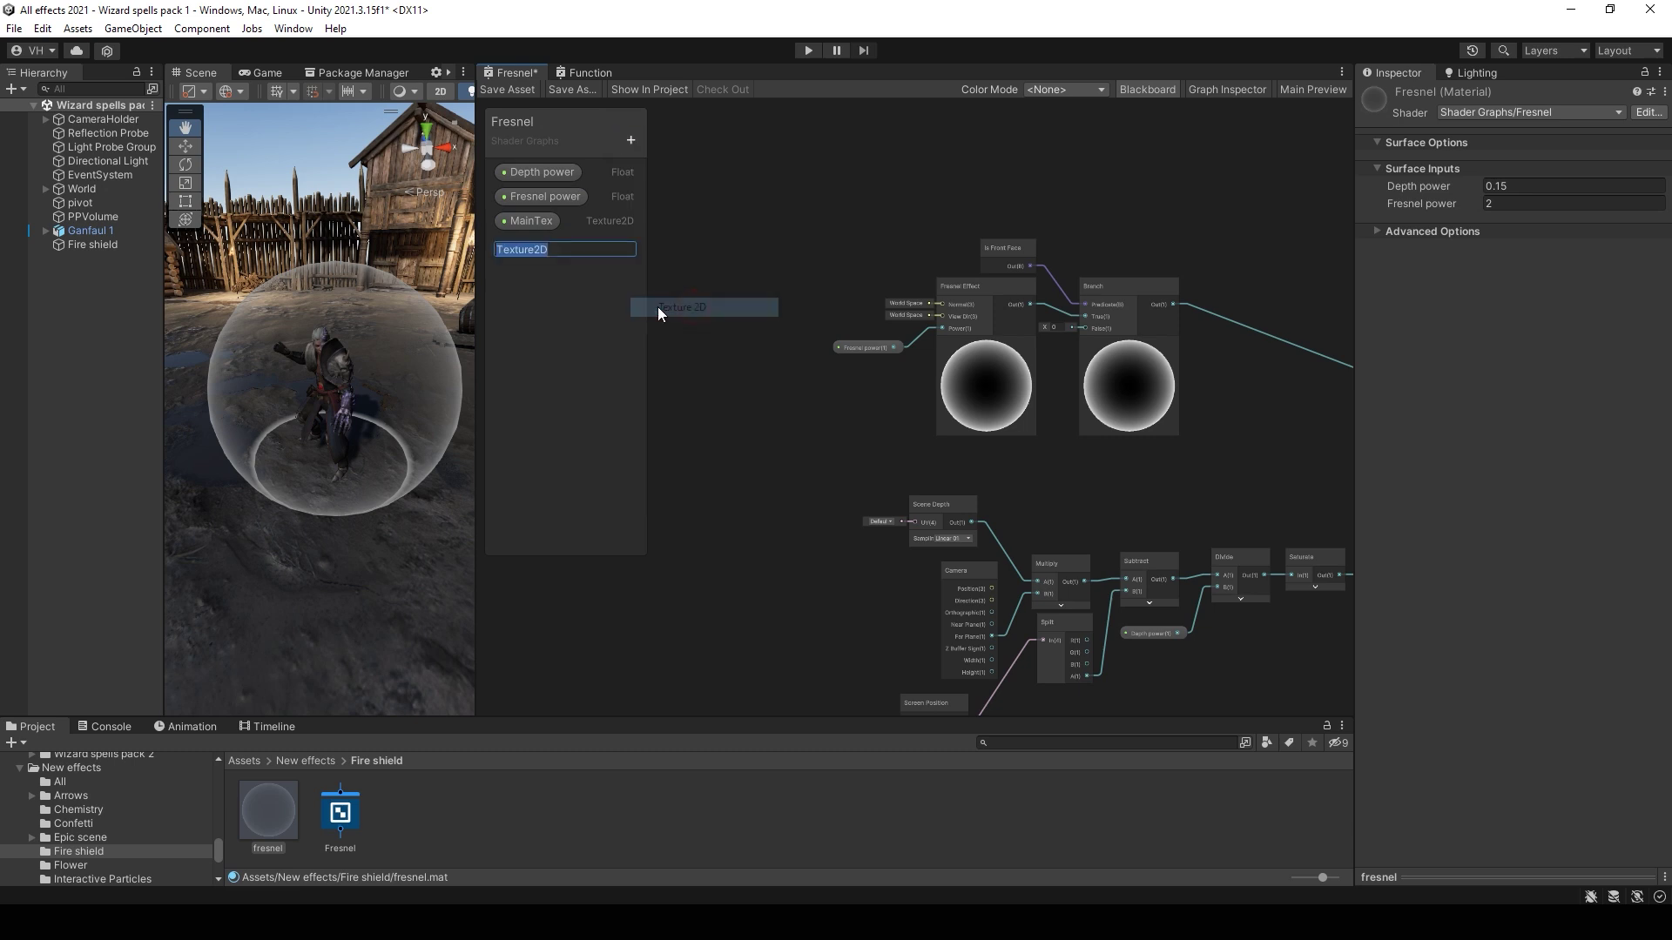
{"action": "type", "text": "N"}
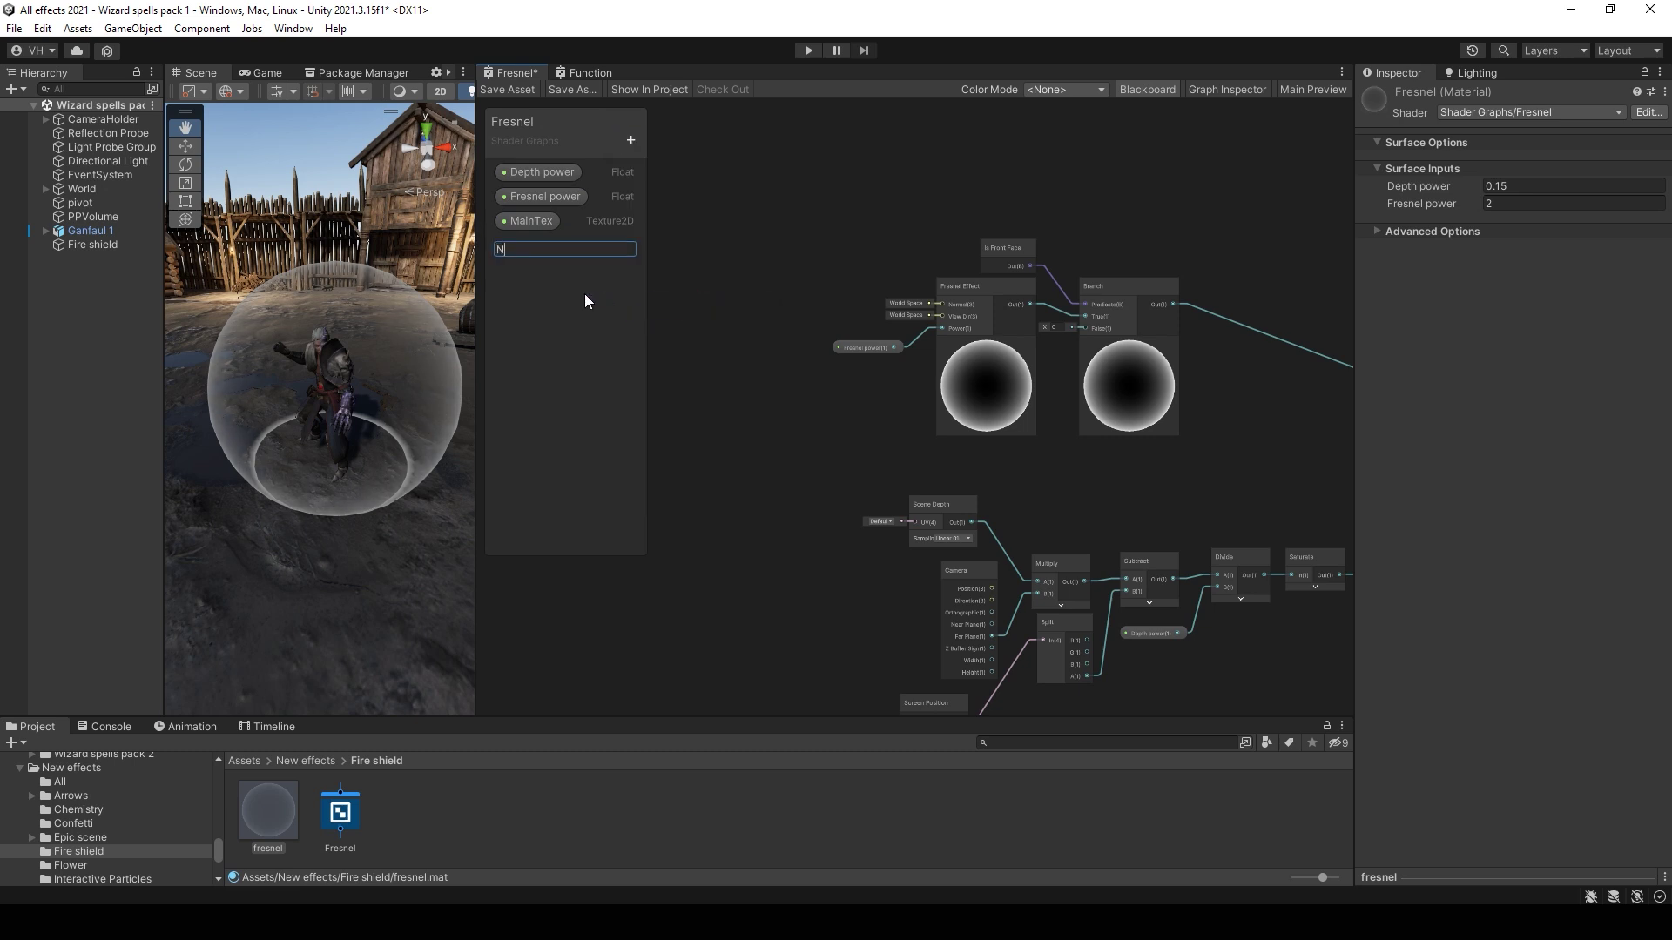
{"action": "type", "text": "oise"}
{"action": "key", "text": "Return"}
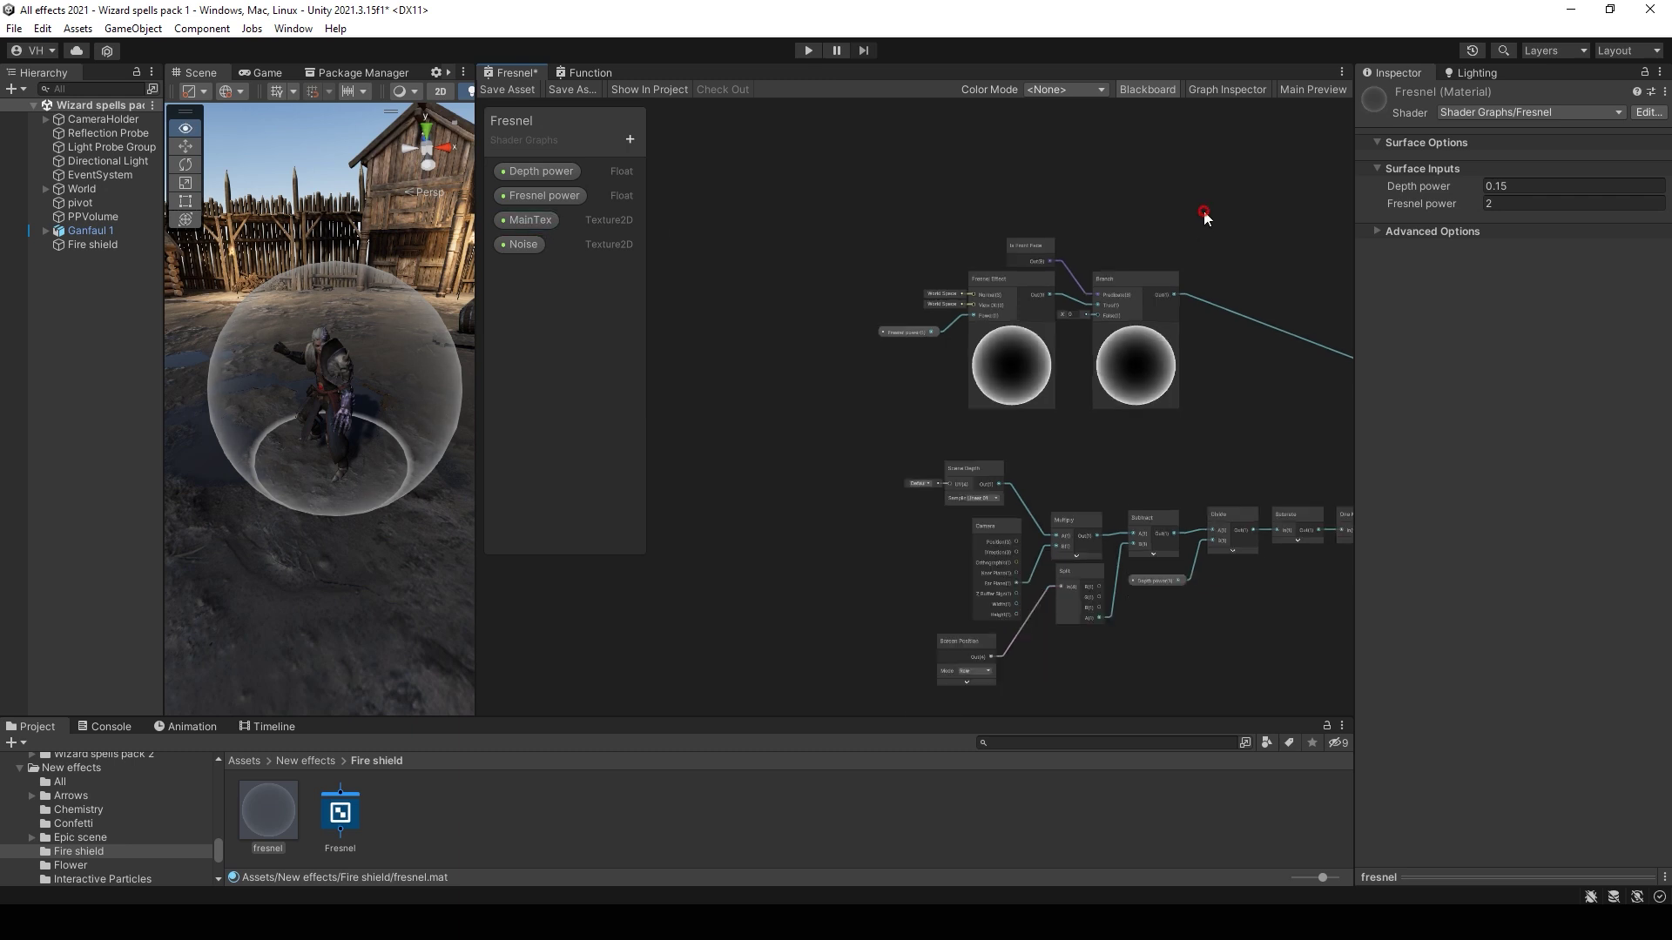
Step: Place the MainTex and Noise properties one below the other in the empty area above the Fresnel nodes
{"action": "middle_click_drag", "start_coordinate": [1179, 227], "coordinate": [909, 584]}
{"action": "left_click_drag", "start_coordinate": [531, 220], "coordinate": [755, 255]}
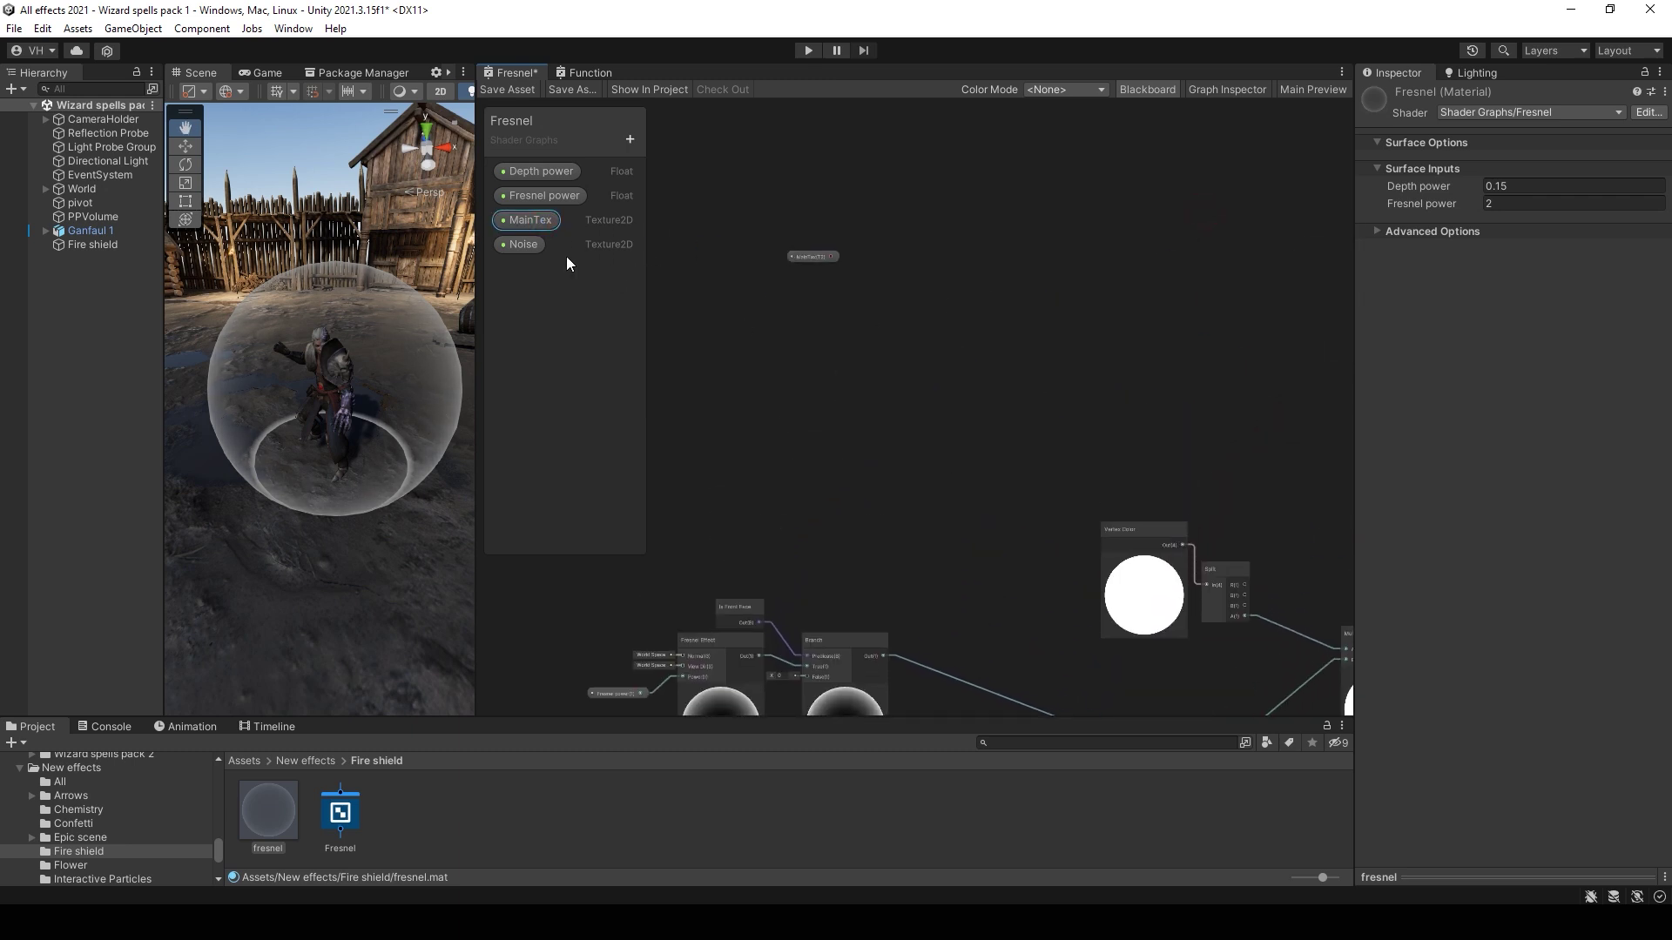
{"action": "left_click_drag", "start_coordinate": [793, 385], "coordinate": [796, 392]}
{"action": "scroll", "coordinate": [888, 292], "scroll_direction": "up", "scroll_amount": 1}
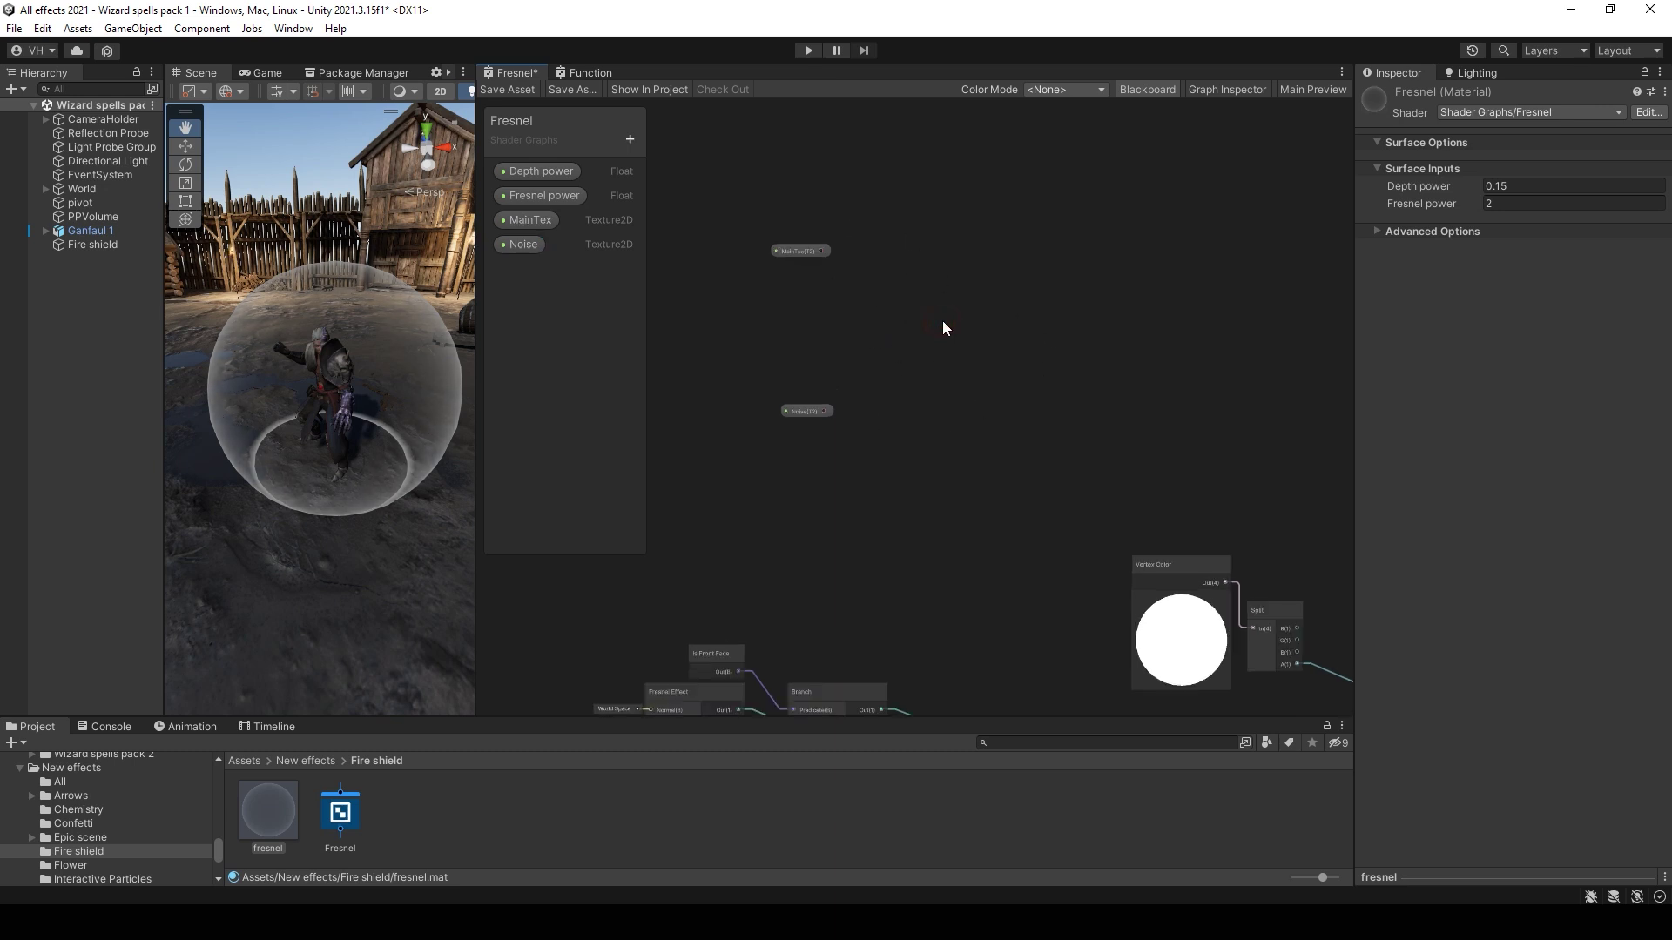
Step: Add a Sample Texture 2D node and position it beside the MainTex property node
{"action": "key", "text": "space"}
{"action": "type", "text": "sampl"}
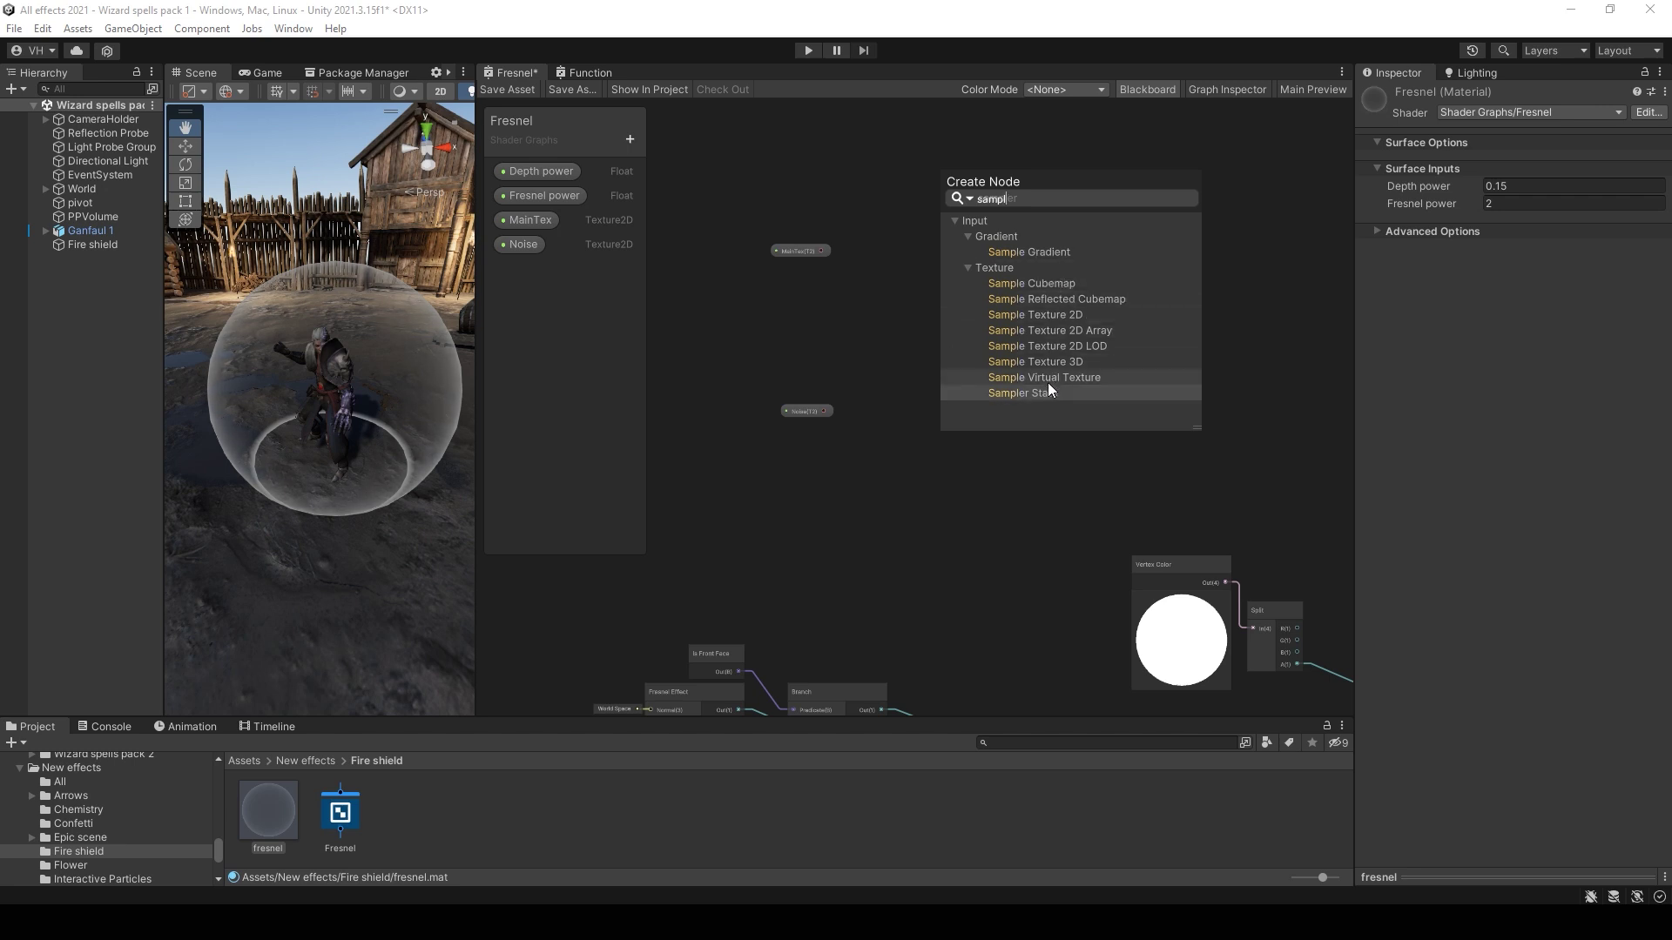
{"action": "left_click", "coordinate": [1057, 317]}
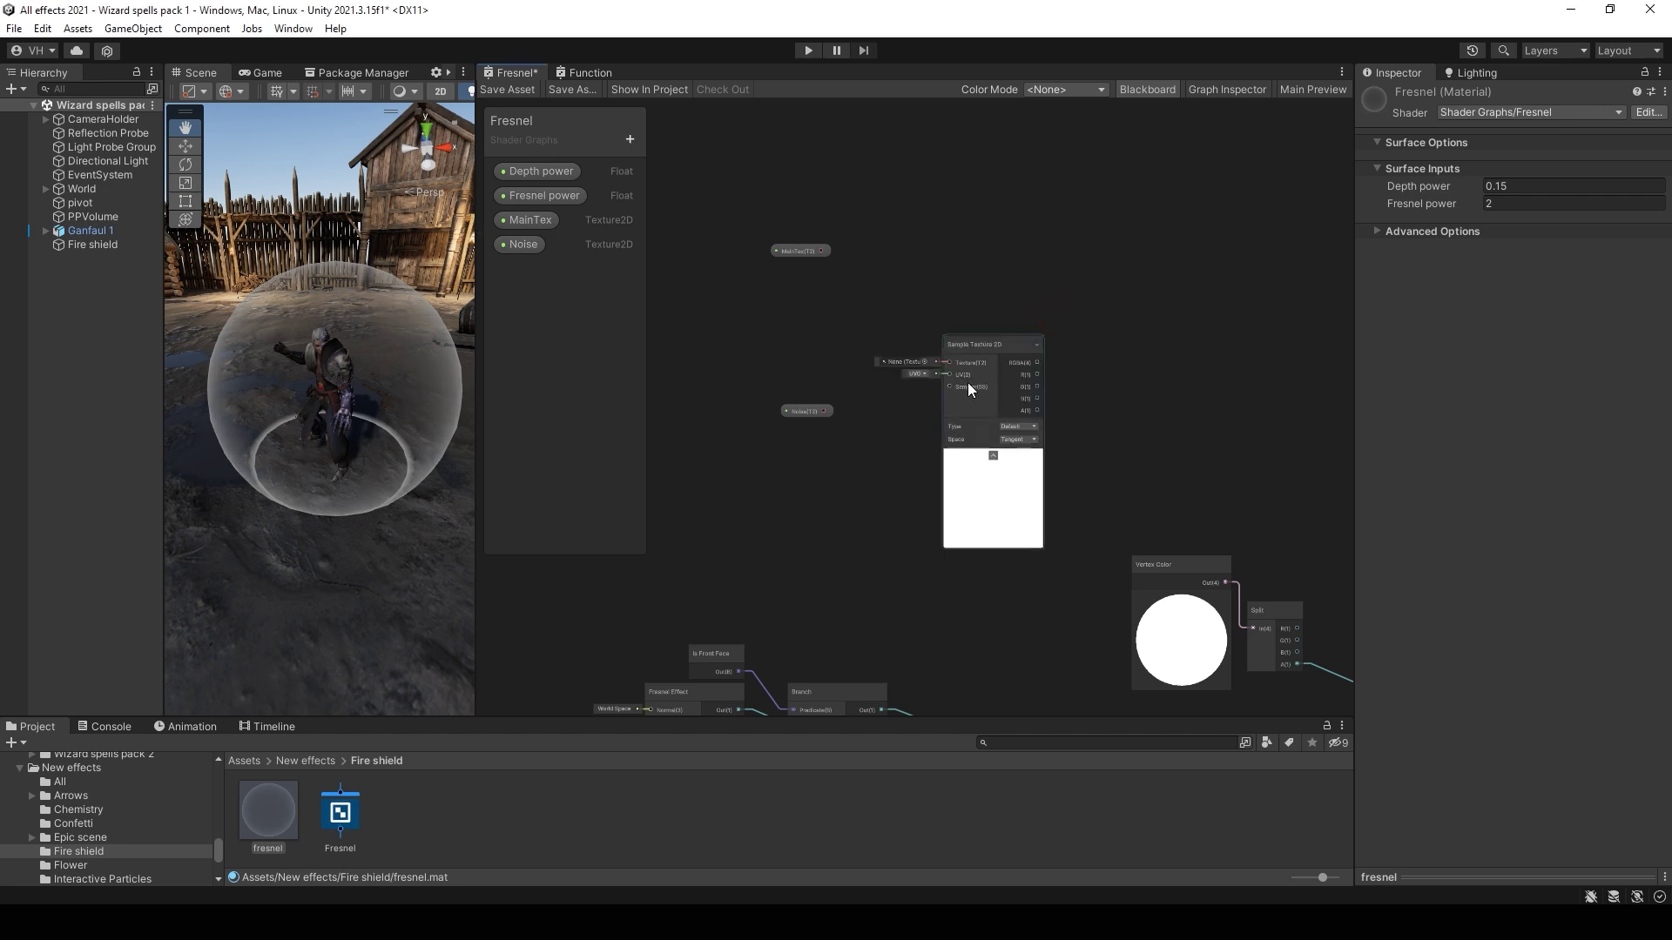
{"action": "left_click_drag", "start_coordinate": [968, 383], "coordinate": [949, 232]}
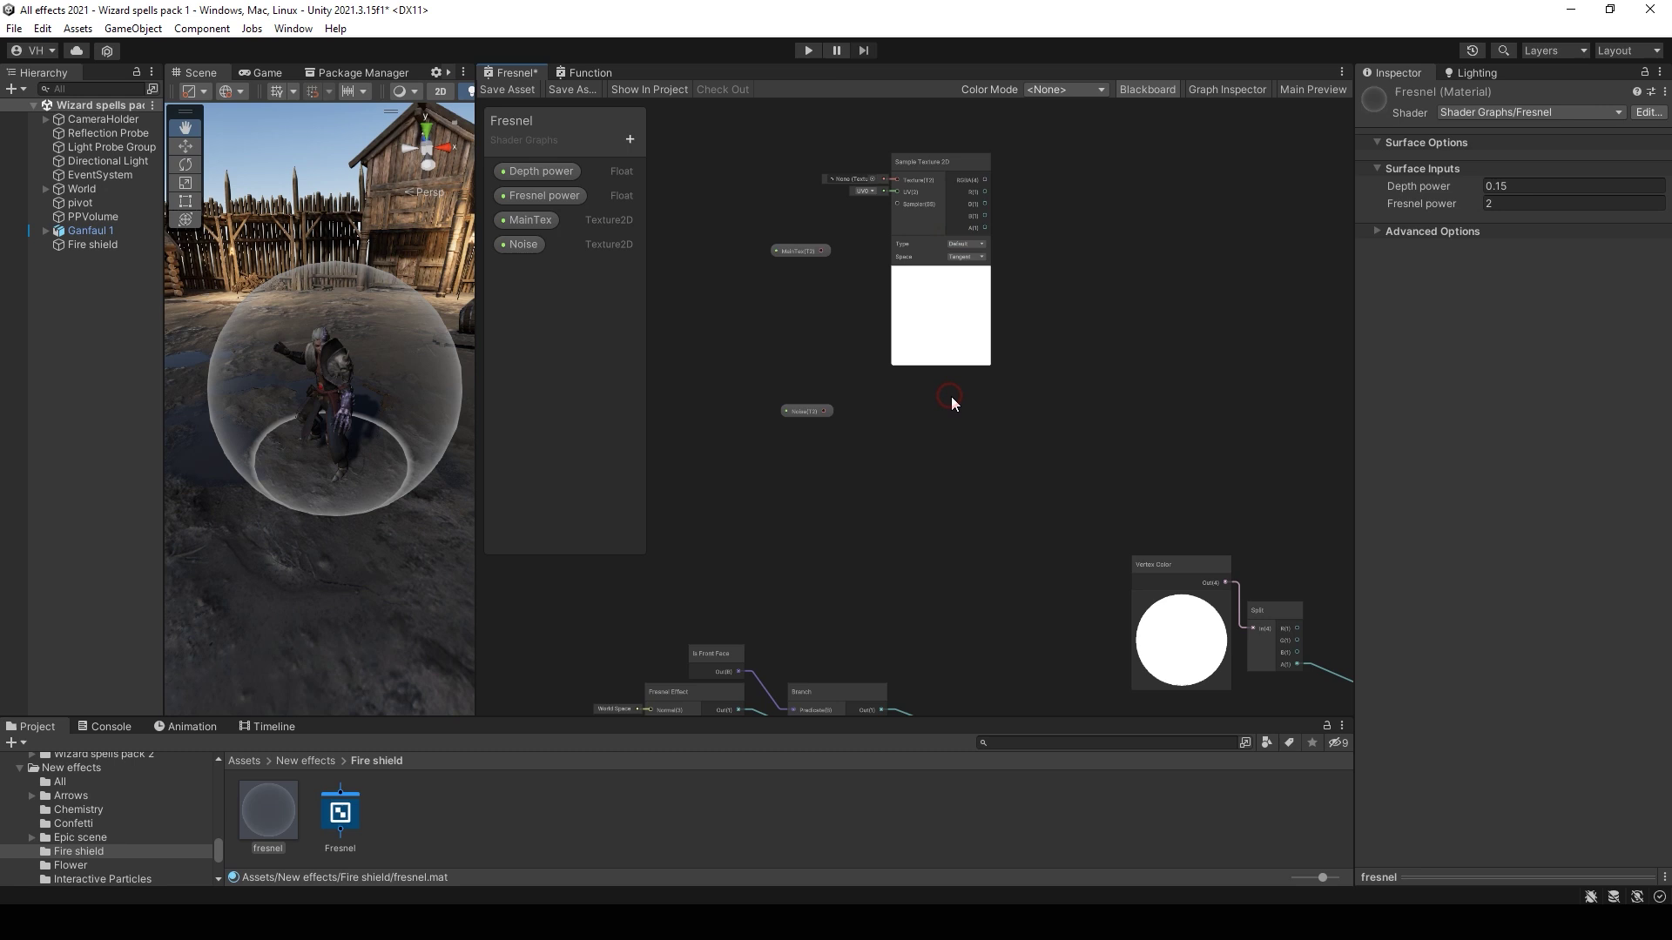
Step: Duplicate the Sample Texture 2D node, connect MainTex and Noise to one Texture input each, and align both property nodes beside their samplers
{"action": "key", "text": "ctrl+d"}
{"action": "left_click_drag", "start_coordinate": [989, 416], "coordinate": [926, 419]}
{"action": "left_click_drag", "start_coordinate": [818, 410], "coordinate": [897, 435]}
{"action": "left_click_drag", "start_coordinate": [822, 254], "coordinate": [892, 190]}
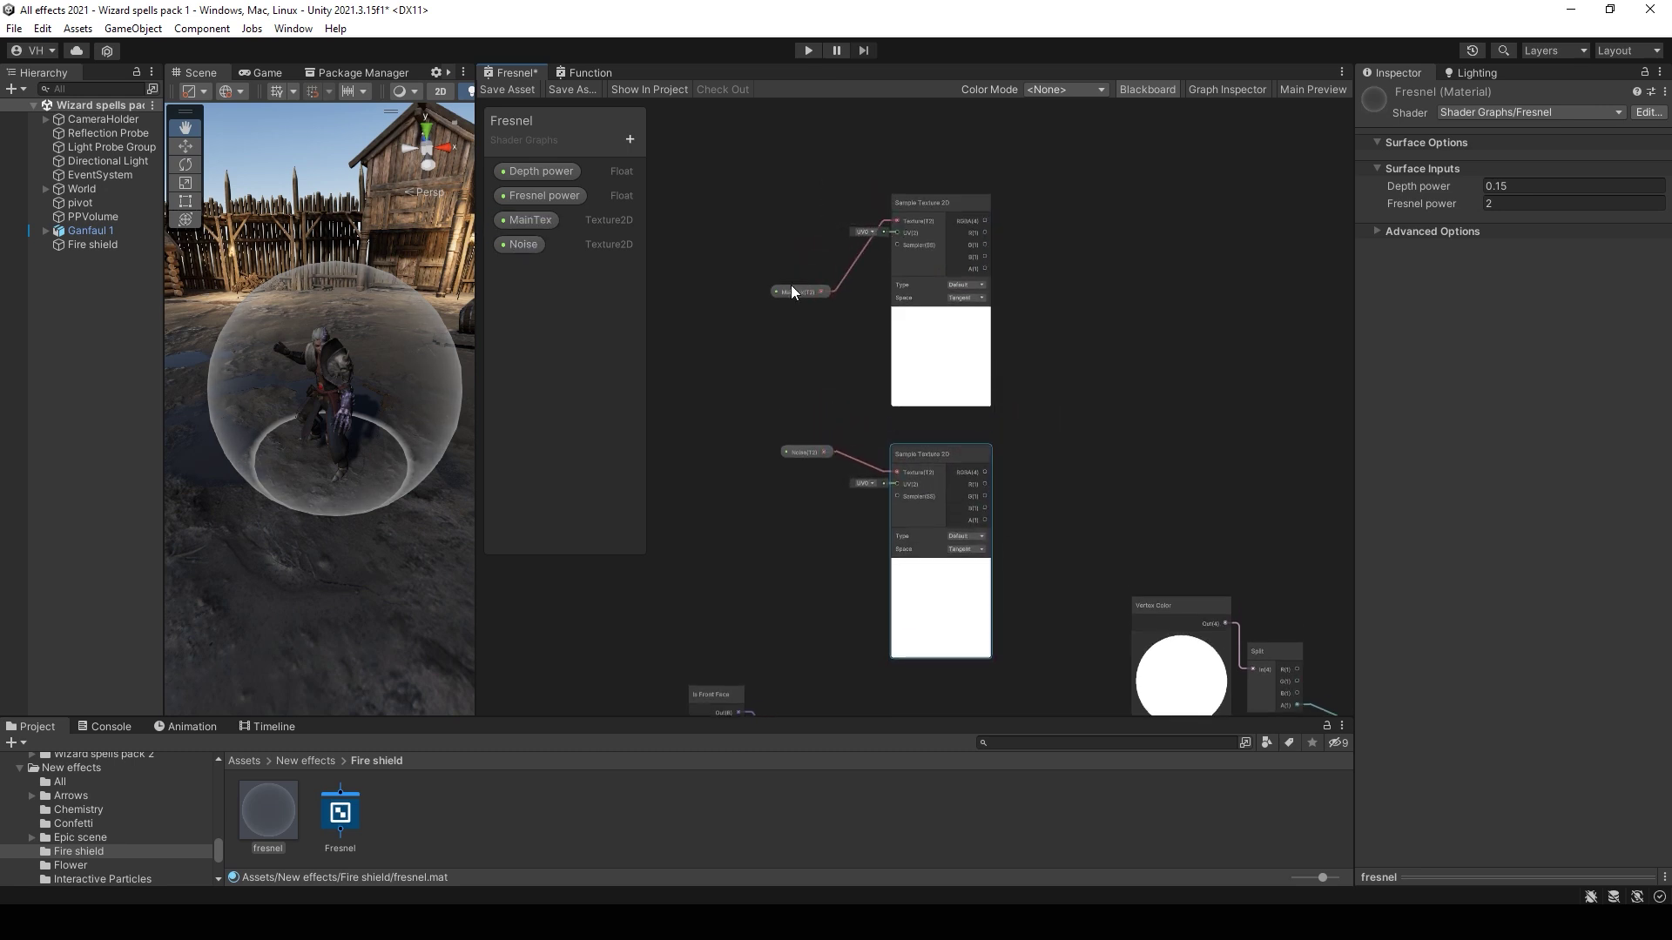
{"action": "left_click_drag", "start_coordinate": [791, 288], "coordinate": [829, 209]}
{"action": "left_click_drag", "start_coordinate": [818, 453], "coordinate": [856, 457]}
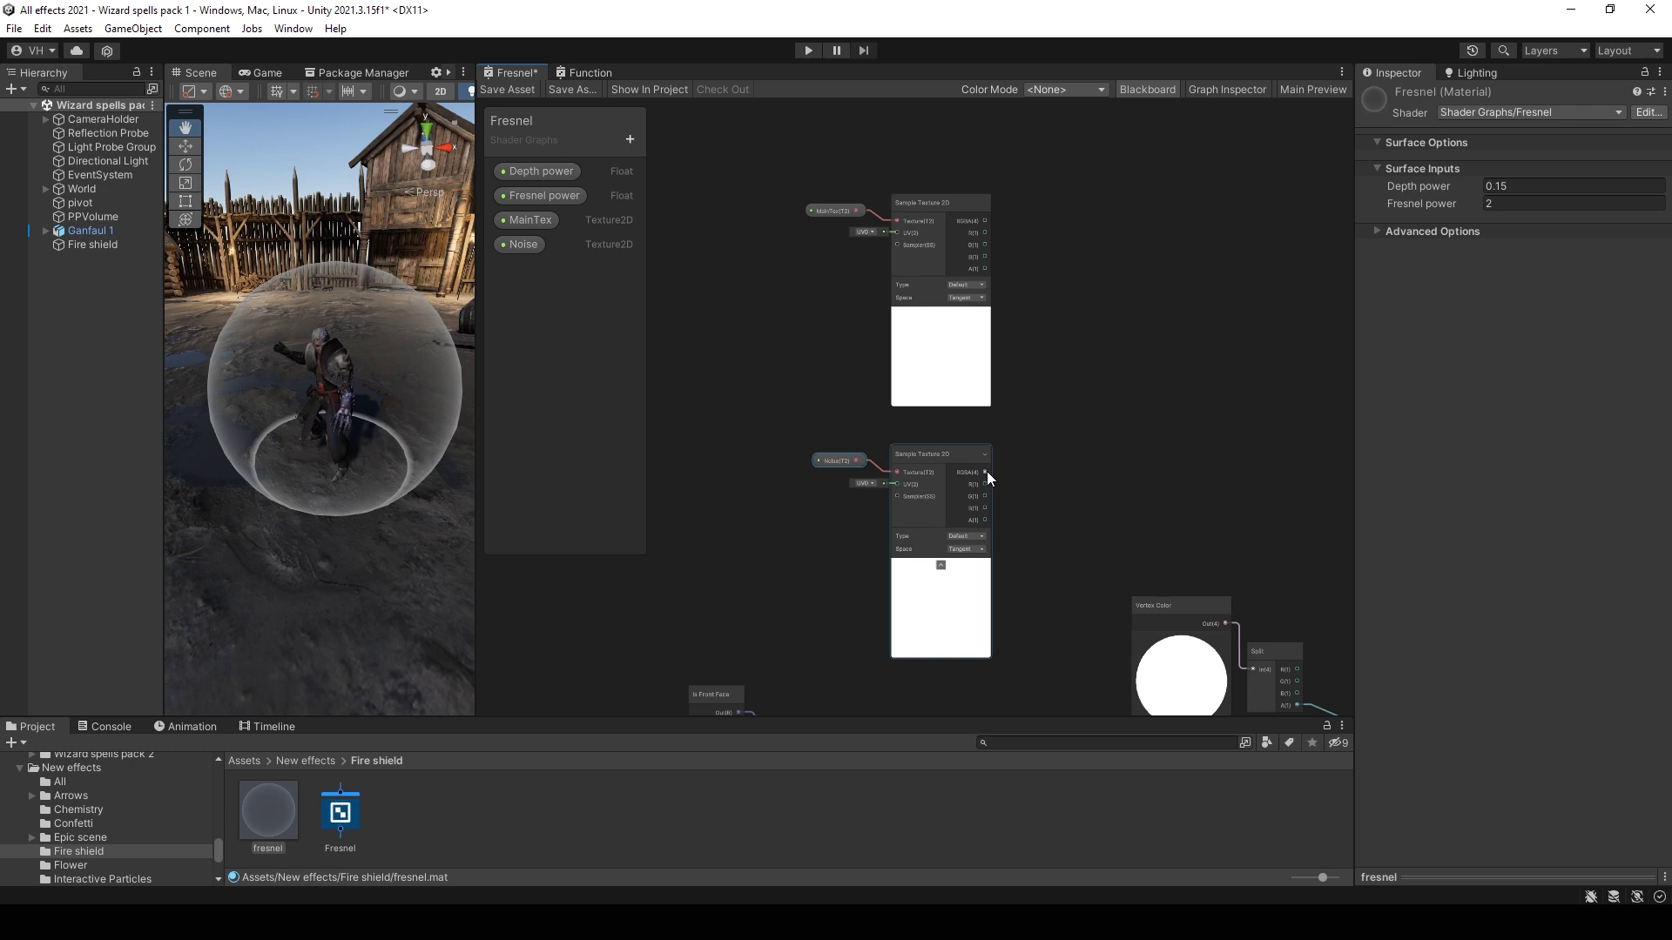
Step: Add a Multiply node beside the two texture samplers and connect both samplers' RGBA outputs to its A and B inputs
{"action": "key", "text": "space"}
{"action": "type", "text": "me"}
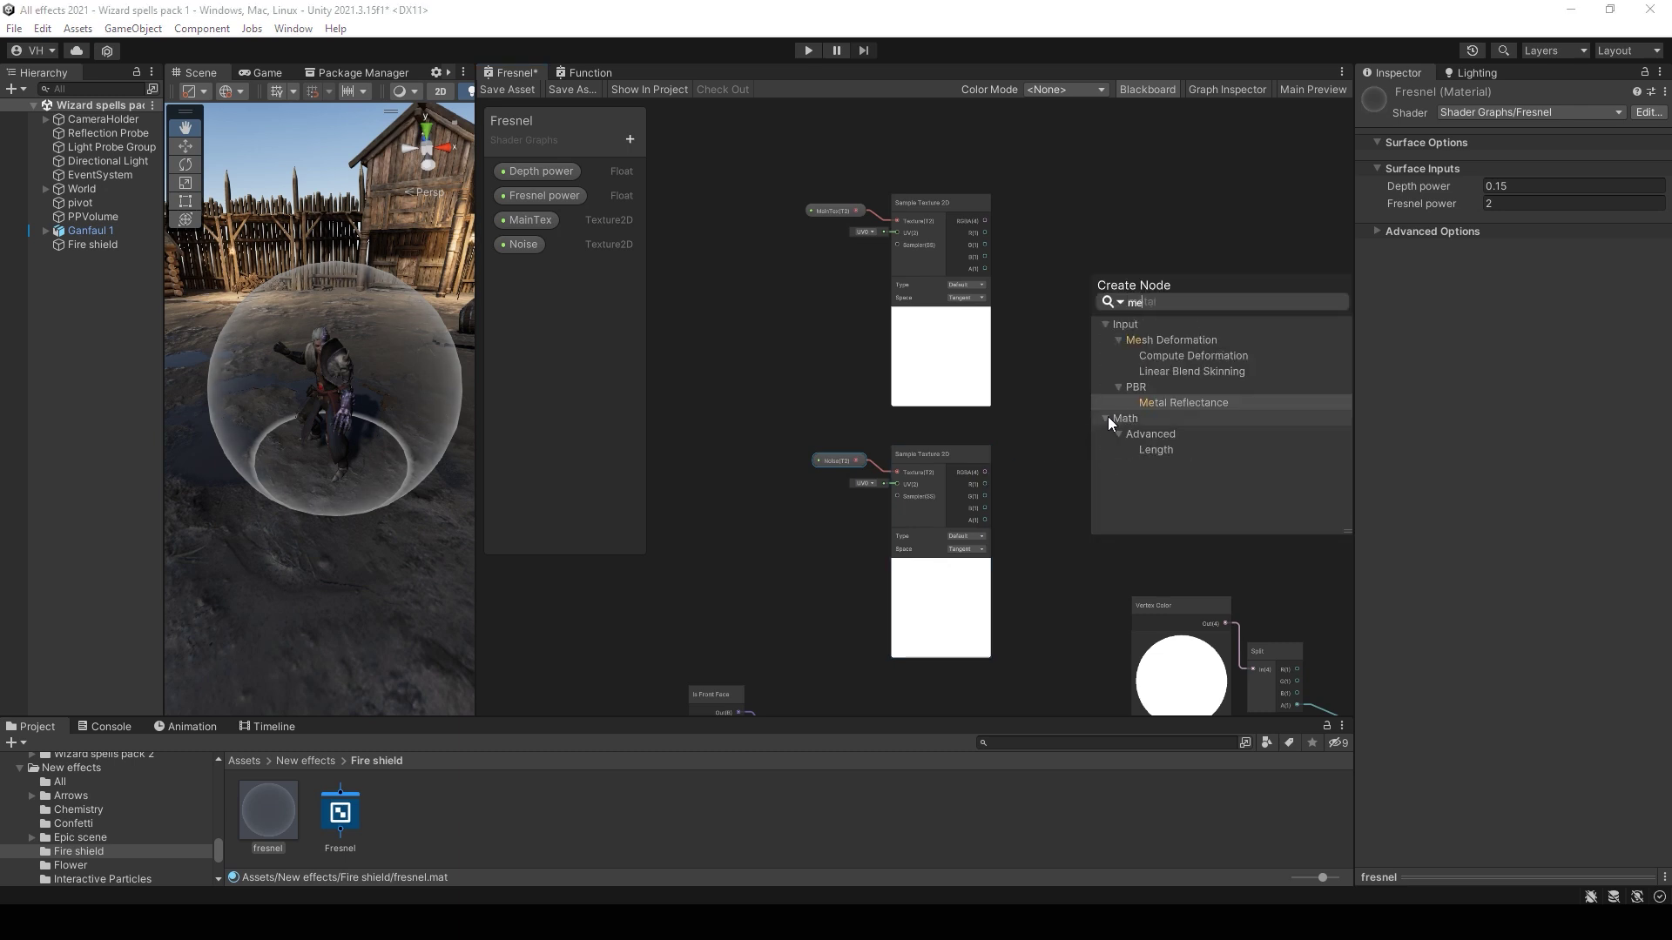
{"action": "key", "text": "BackSpace"}
{"action": "type", "text": "ul"}
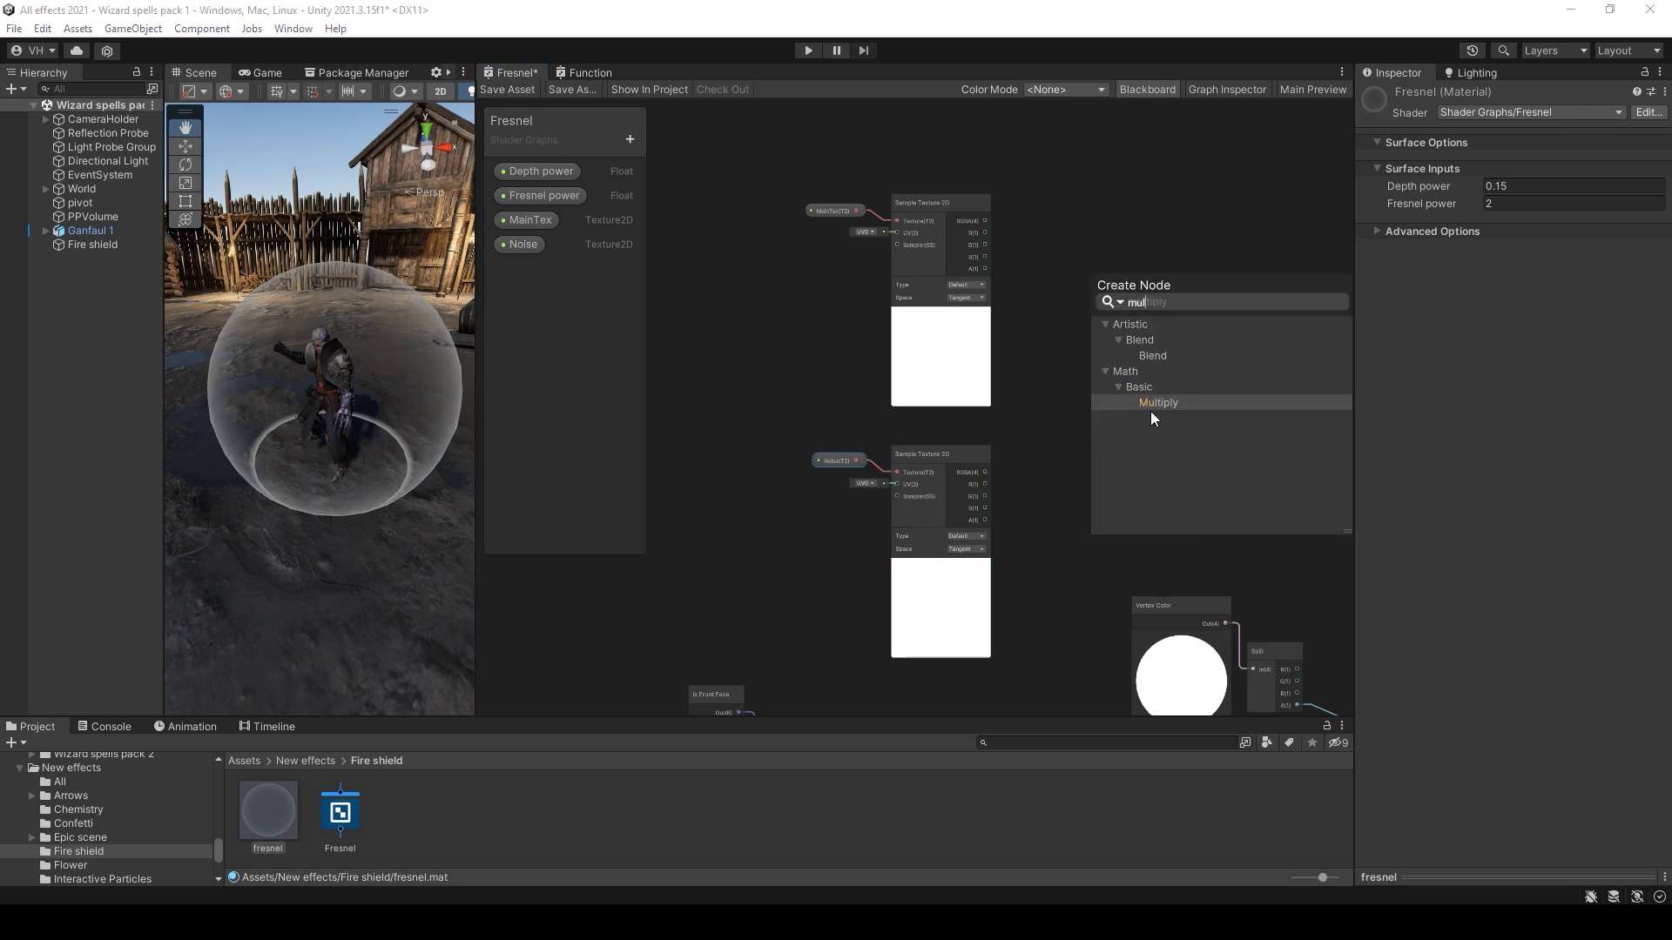
{"action": "double_click", "coordinate": [1151, 411]}
{"action": "left_click", "coordinate": [1143, 493]}
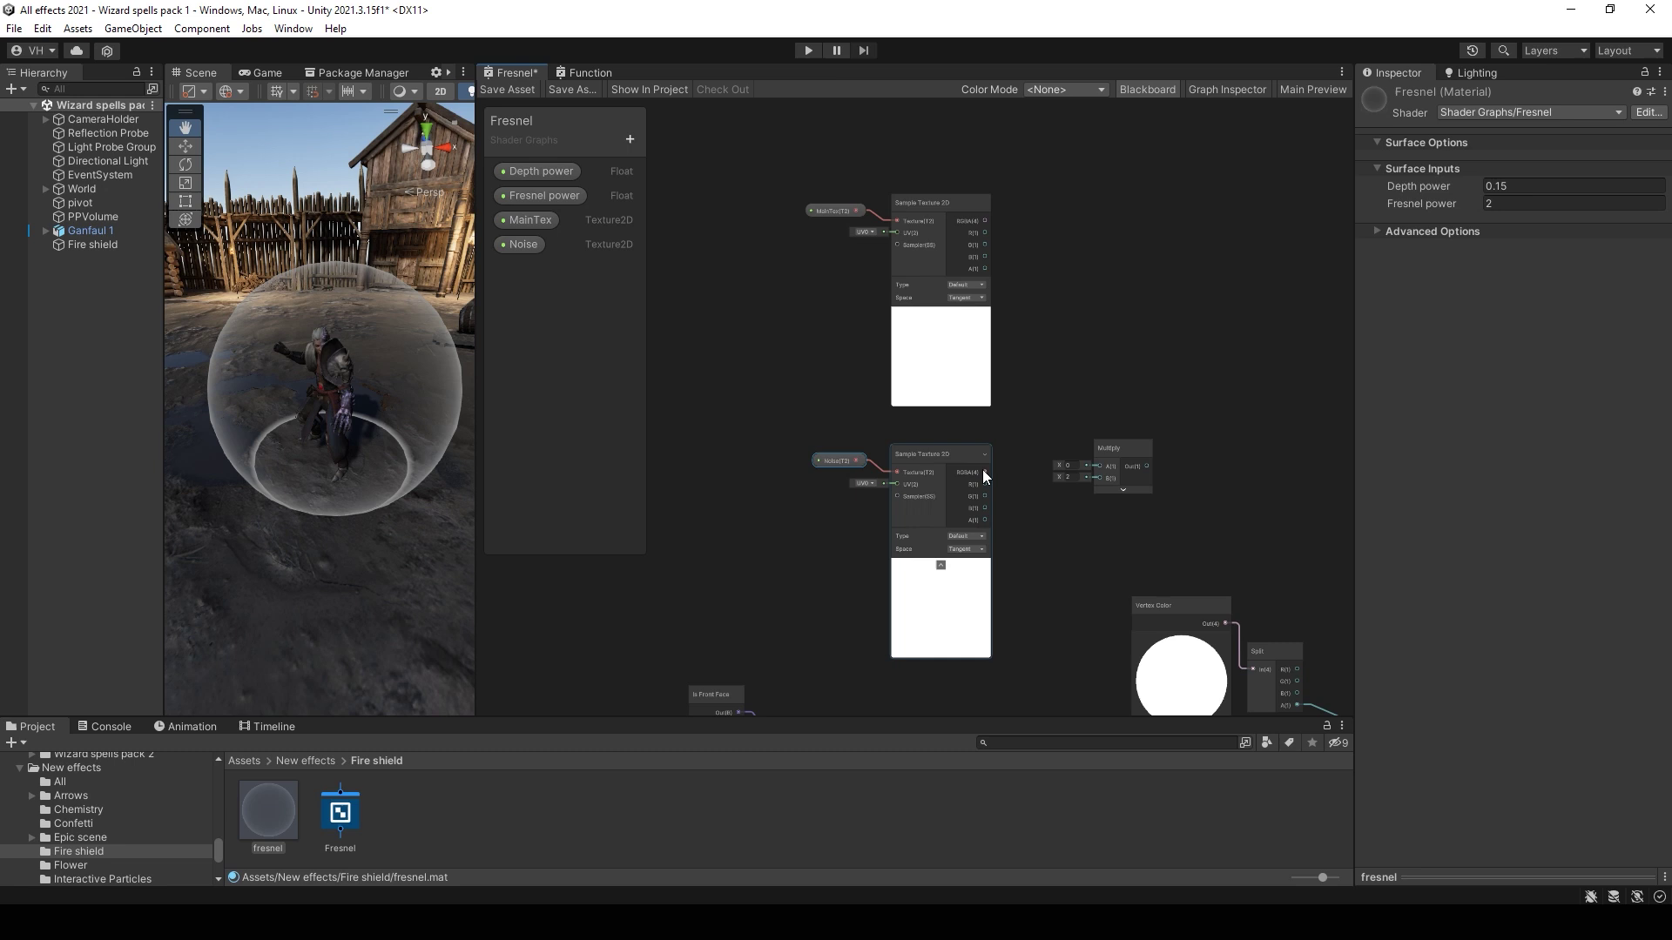
{"action": "left_click_drag", "start_coordinate": [985, 472], "coordinate": [1100, 478]}
{"action": "left_click_drag", "start_coordinate": [985, 220], "coordinate": [1098, 385]}
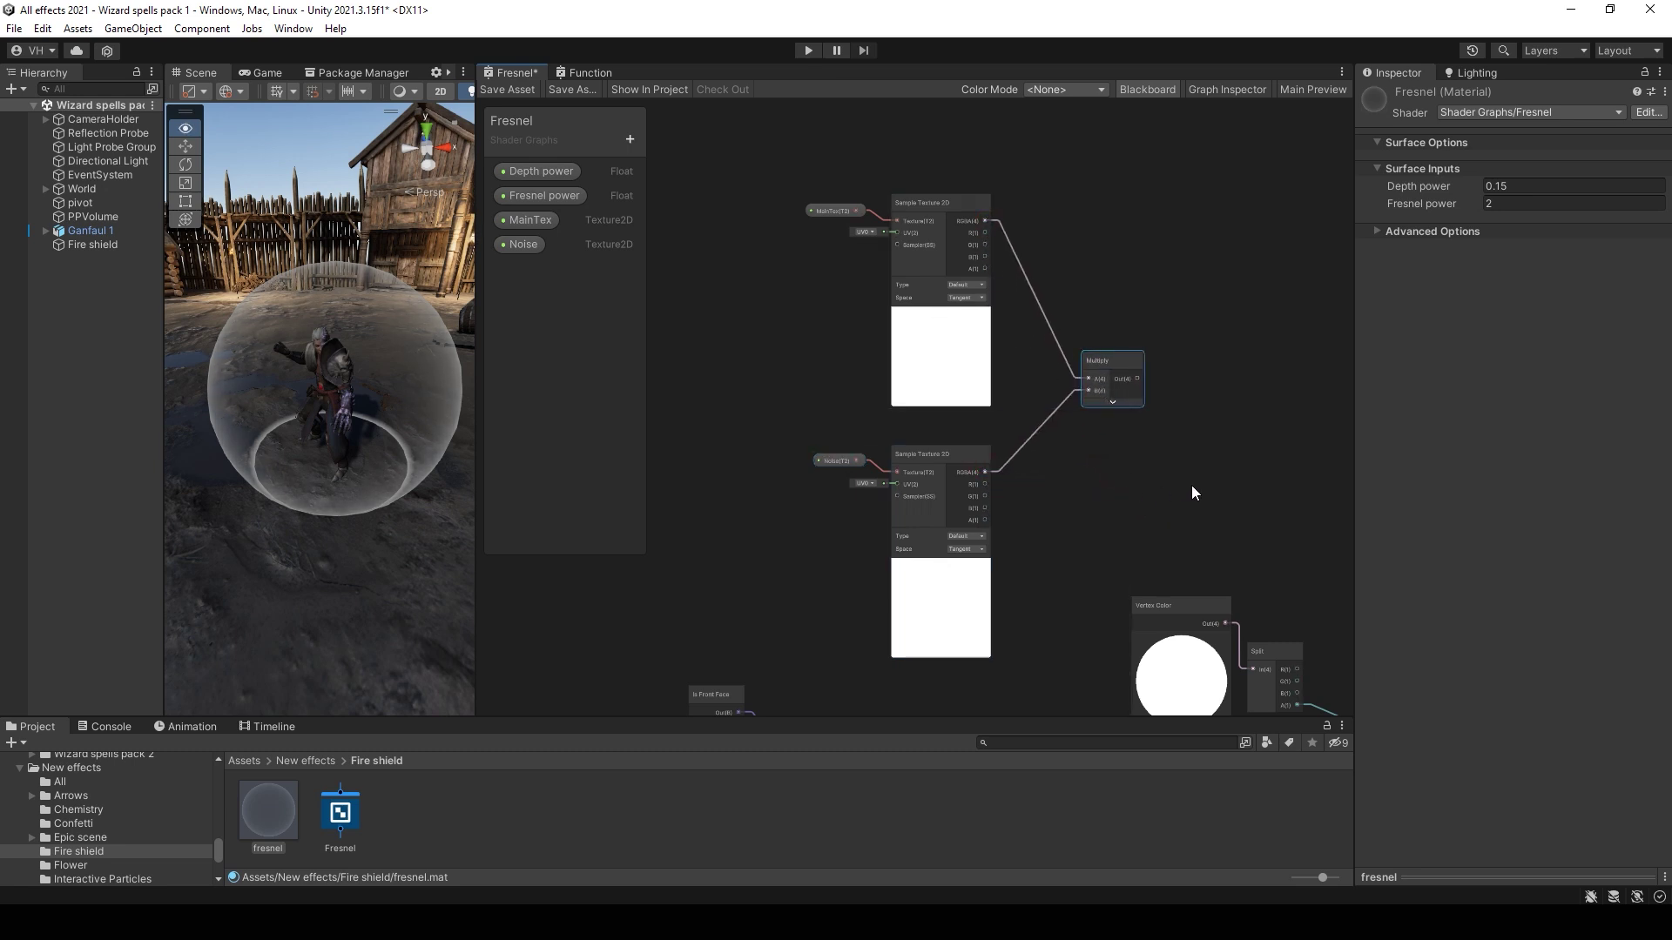
Step: Add a second Multiply node after the texture Multiply, with the first one's output feeding its A input
{"action": "middle_click_drag", "start_coordinate": [1191, 484], "coordinate": [1038, 404]}
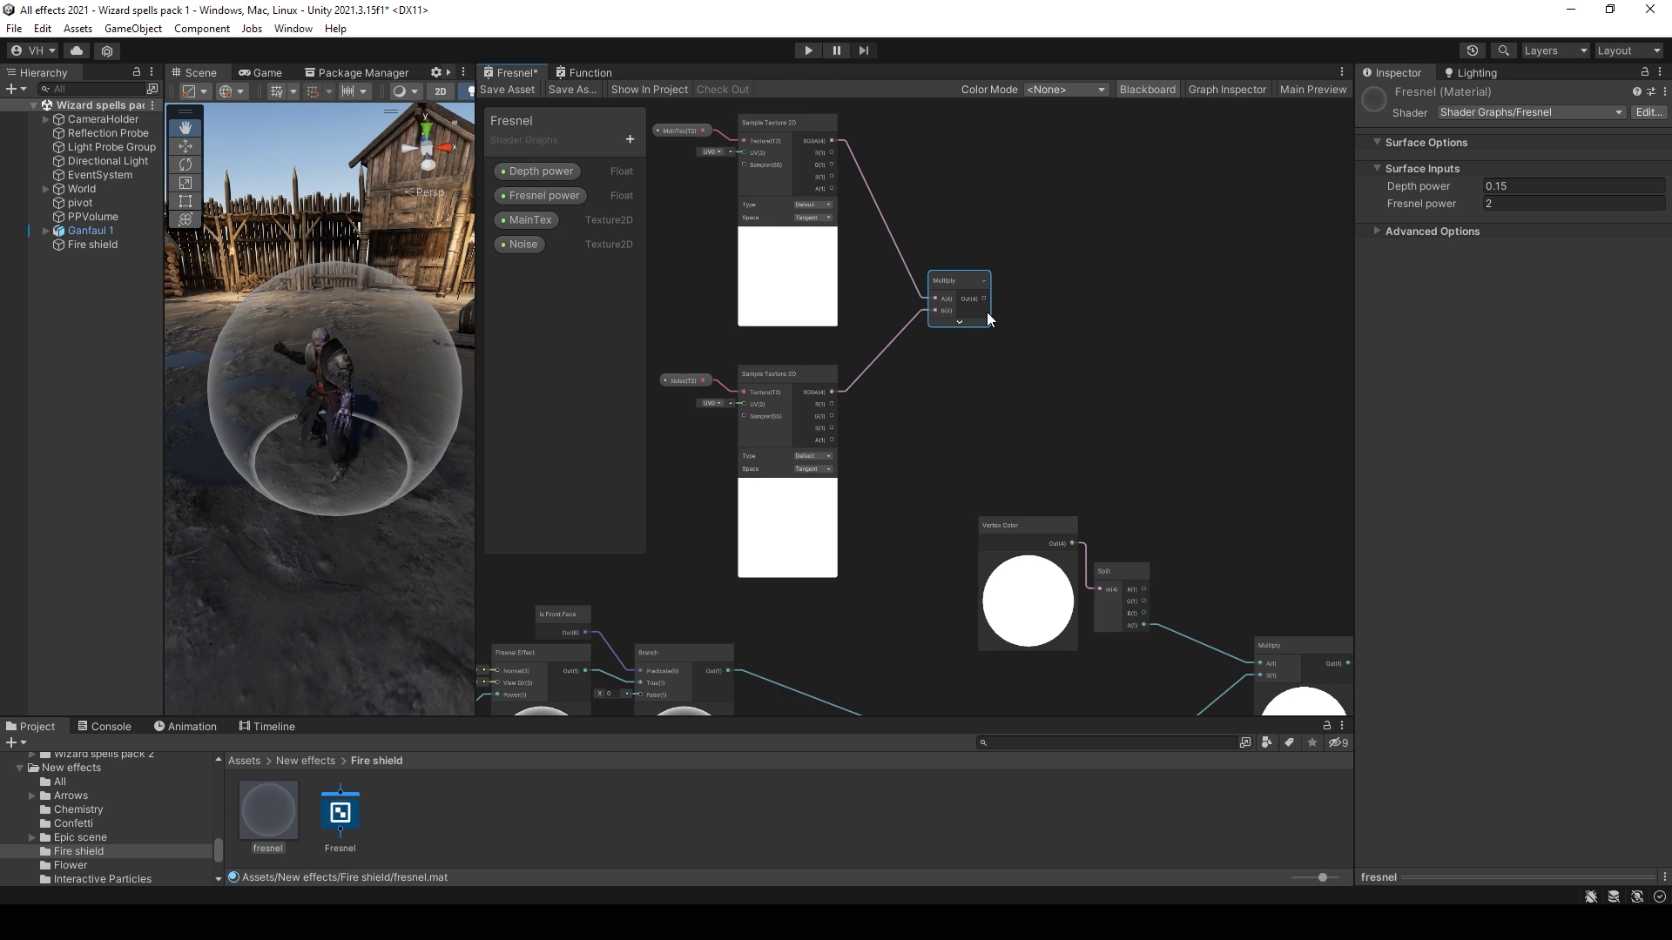
{"action": "key", "text": "space"}
{"action": "type", "text": "mul"}
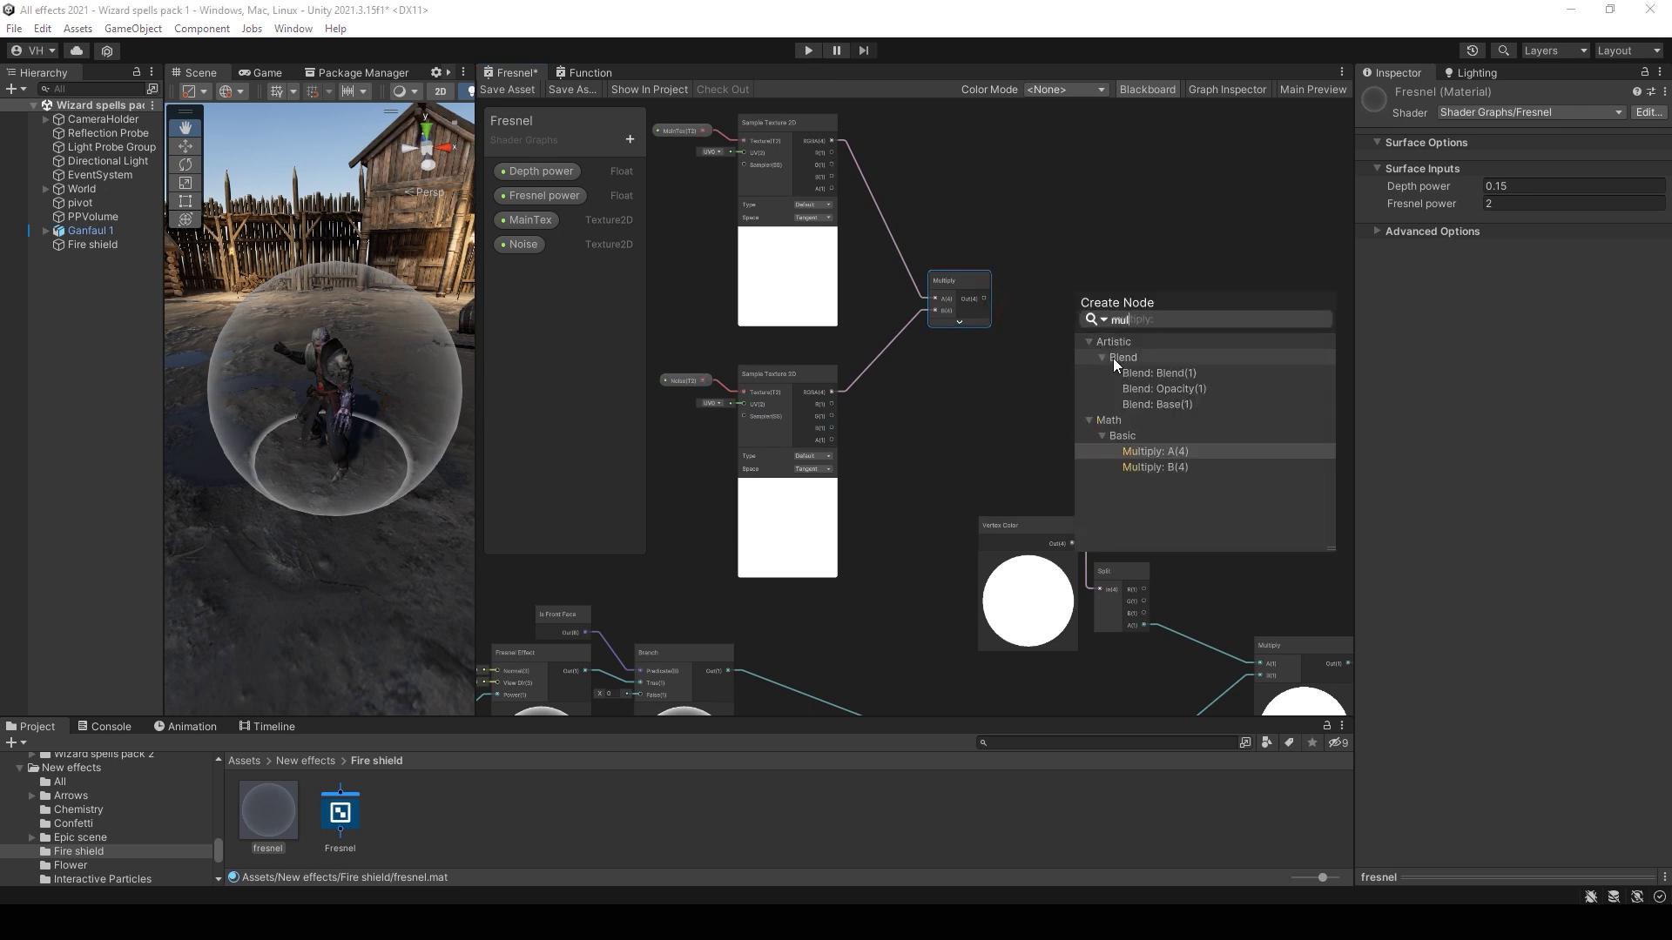
{"action": "left_click", "coordinate": [1162, 456]}
{"action": "left_click", "coordinate": [1118, 350]}
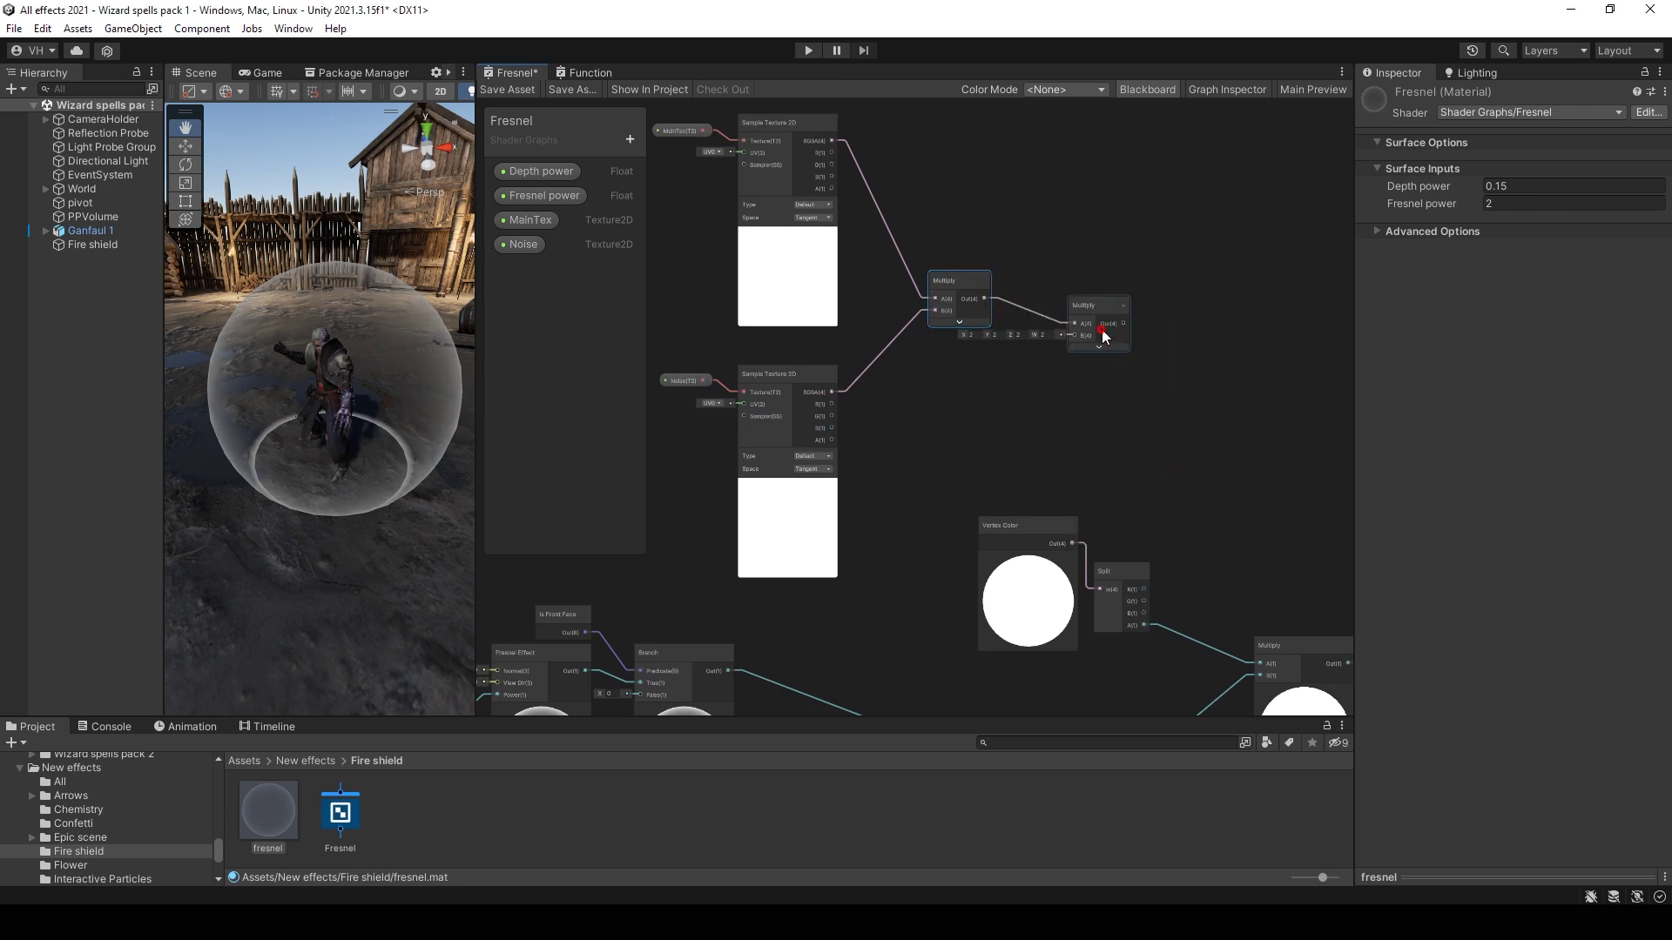
{"action": "left_click_drag", "start_coordinate": [1104, 337], "coordinate": [1134, 343]}
Step: Add a Float property named Texture opacity with a default value of 0.4
{"action": "left_click", "coordinate": [630, 139]}
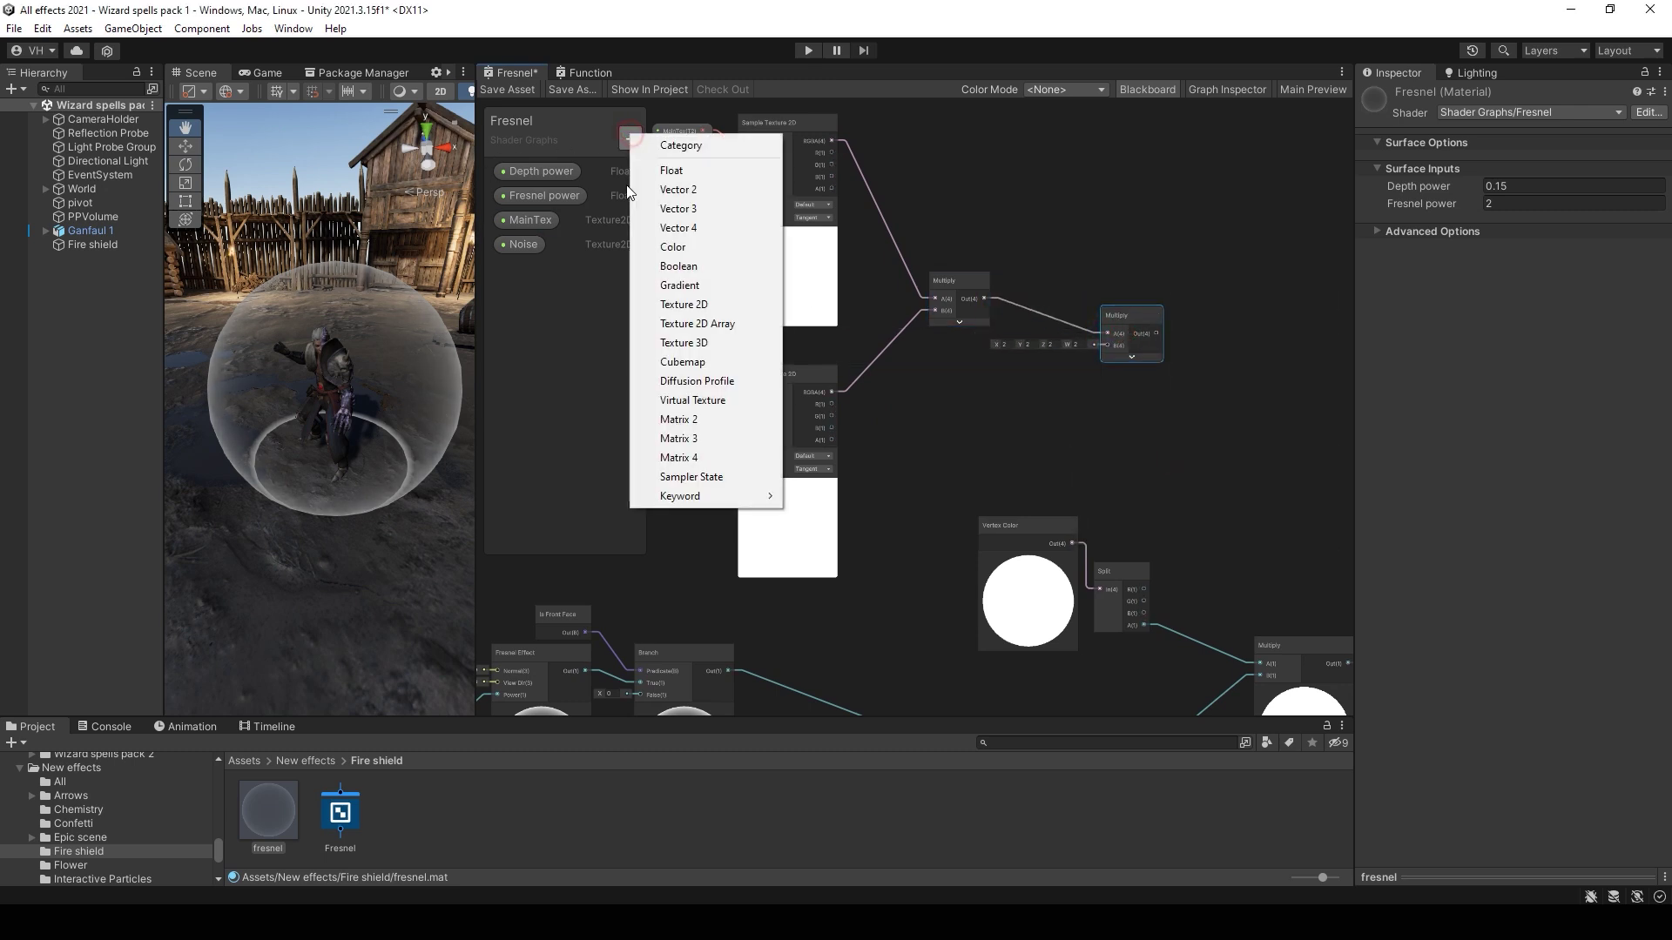
{"action": "left_click", "coordinate": [670, 170]}
{"action": "type", "text": "T"}
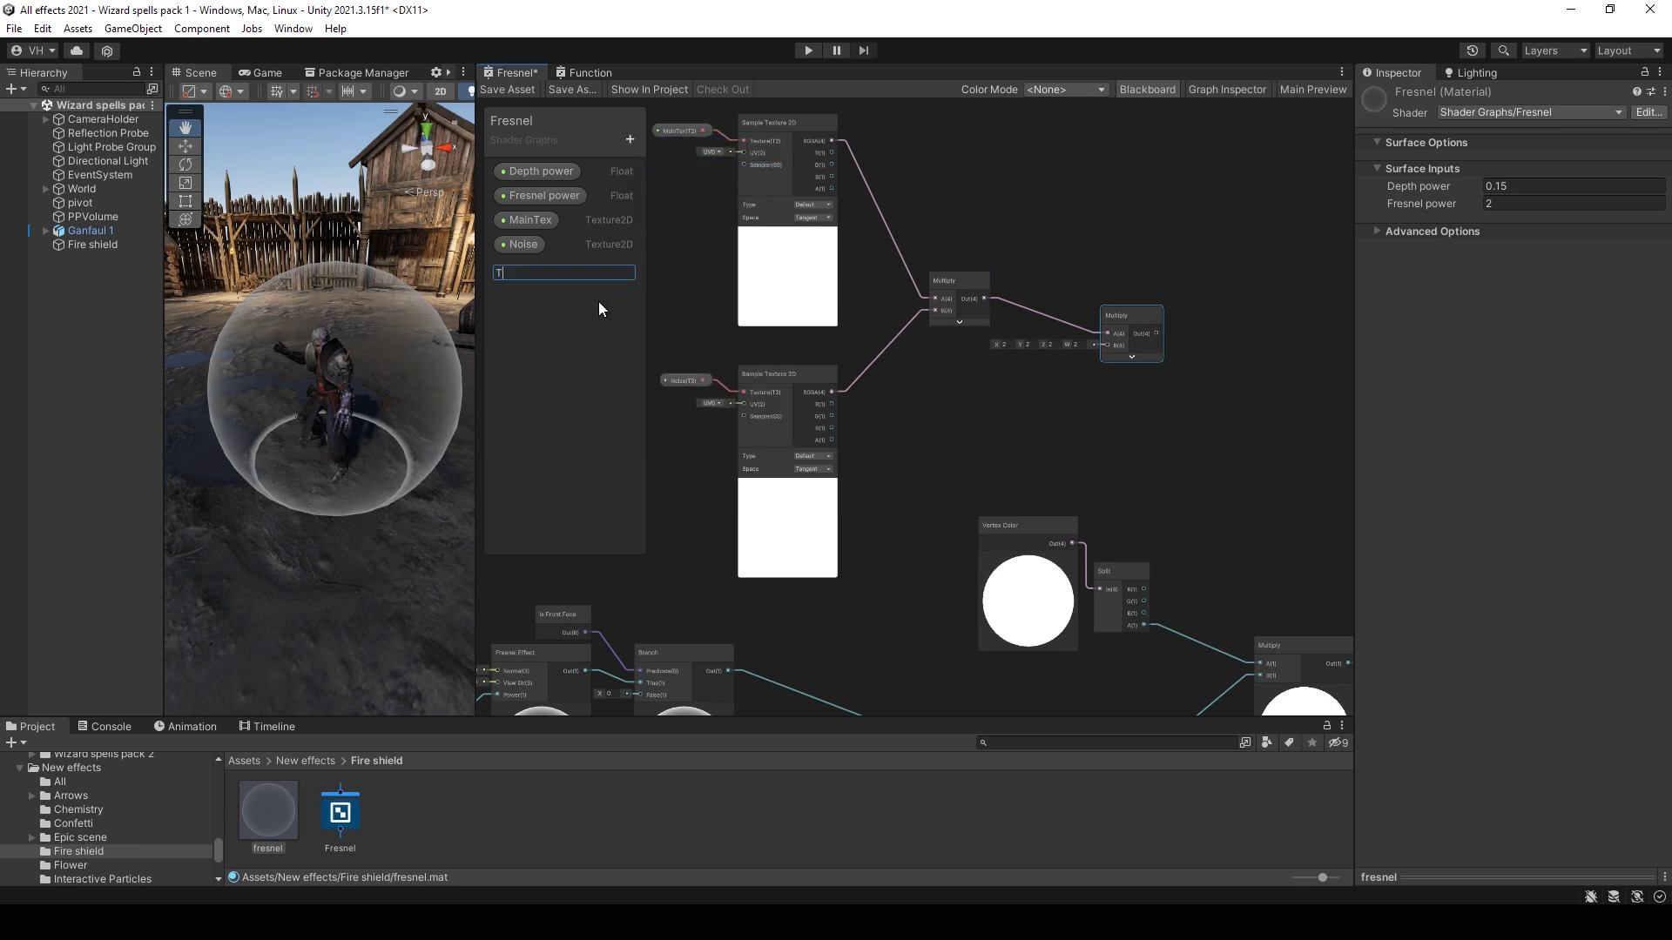
{"action": "type", "text": "exture opacity"}
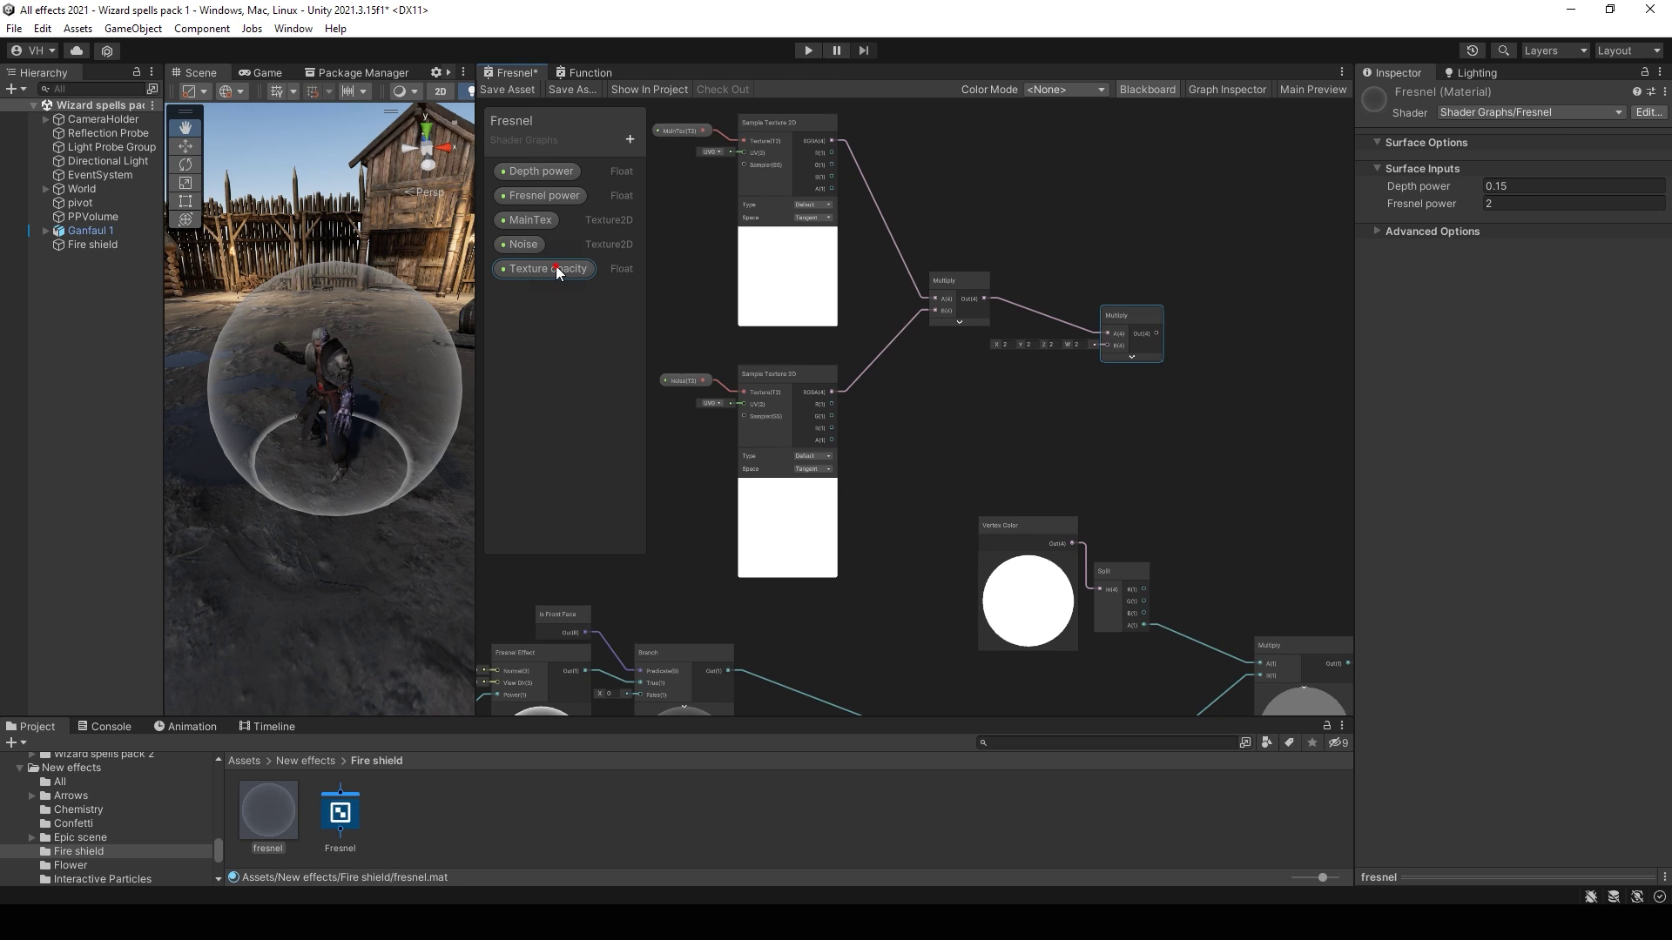
{"action": "left_click", "coordinate": [556, 268]}
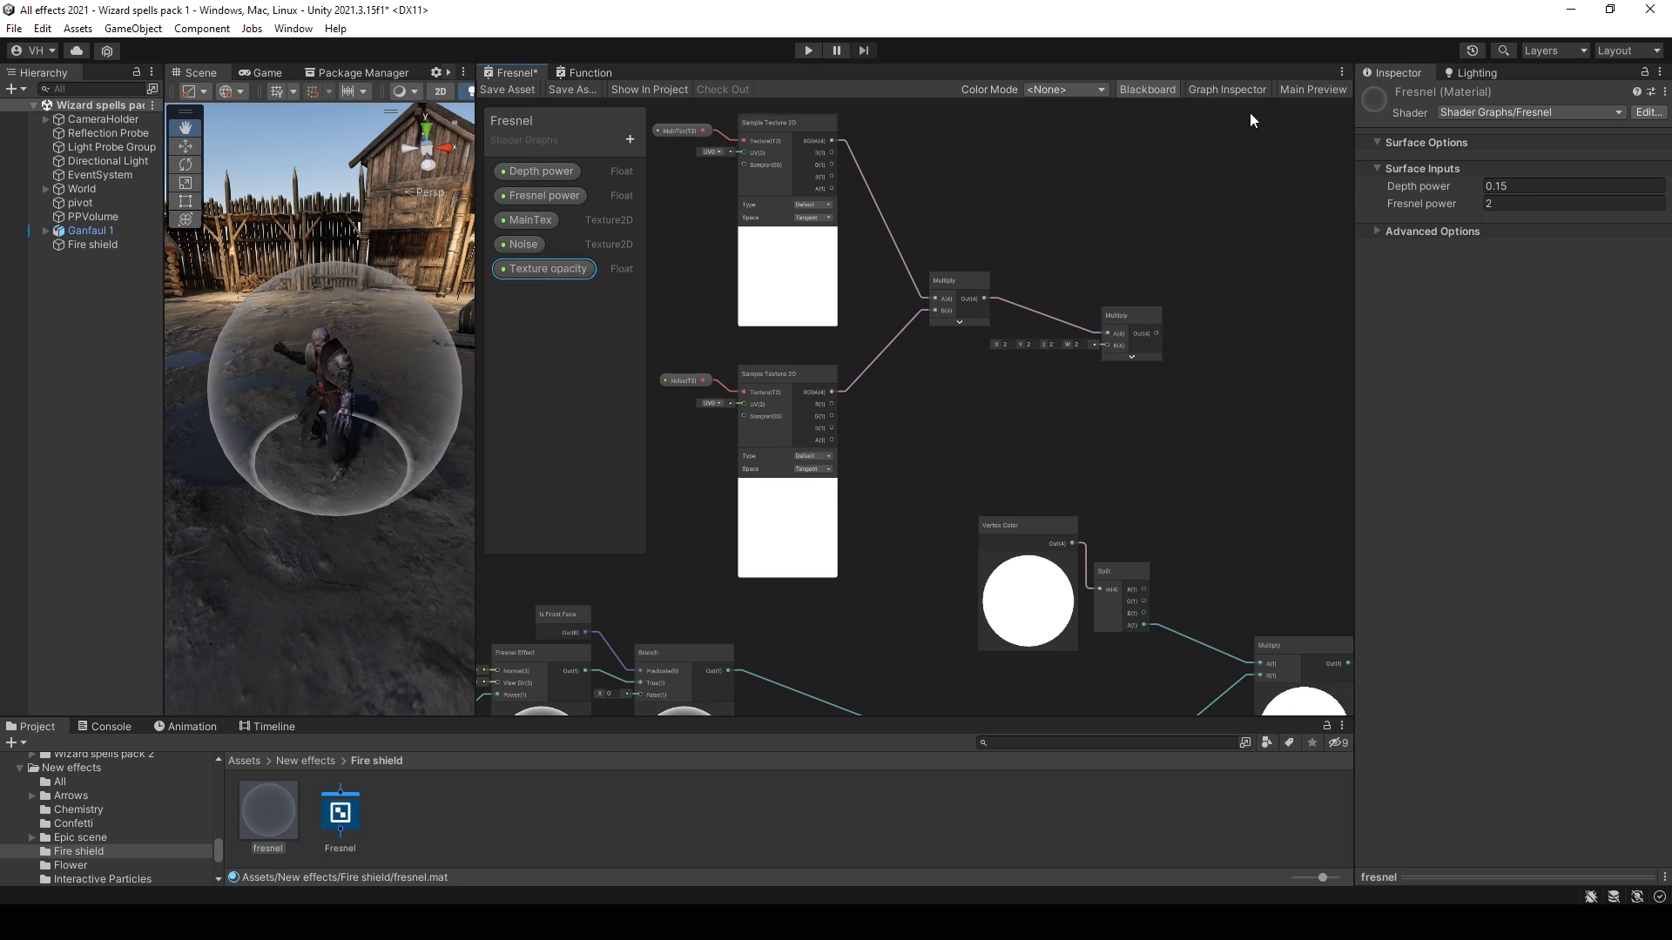
{"action": "left_click", "coordinate": [1227, 89]}
{"action": "left_click", "coordinate": [1236, 252]}
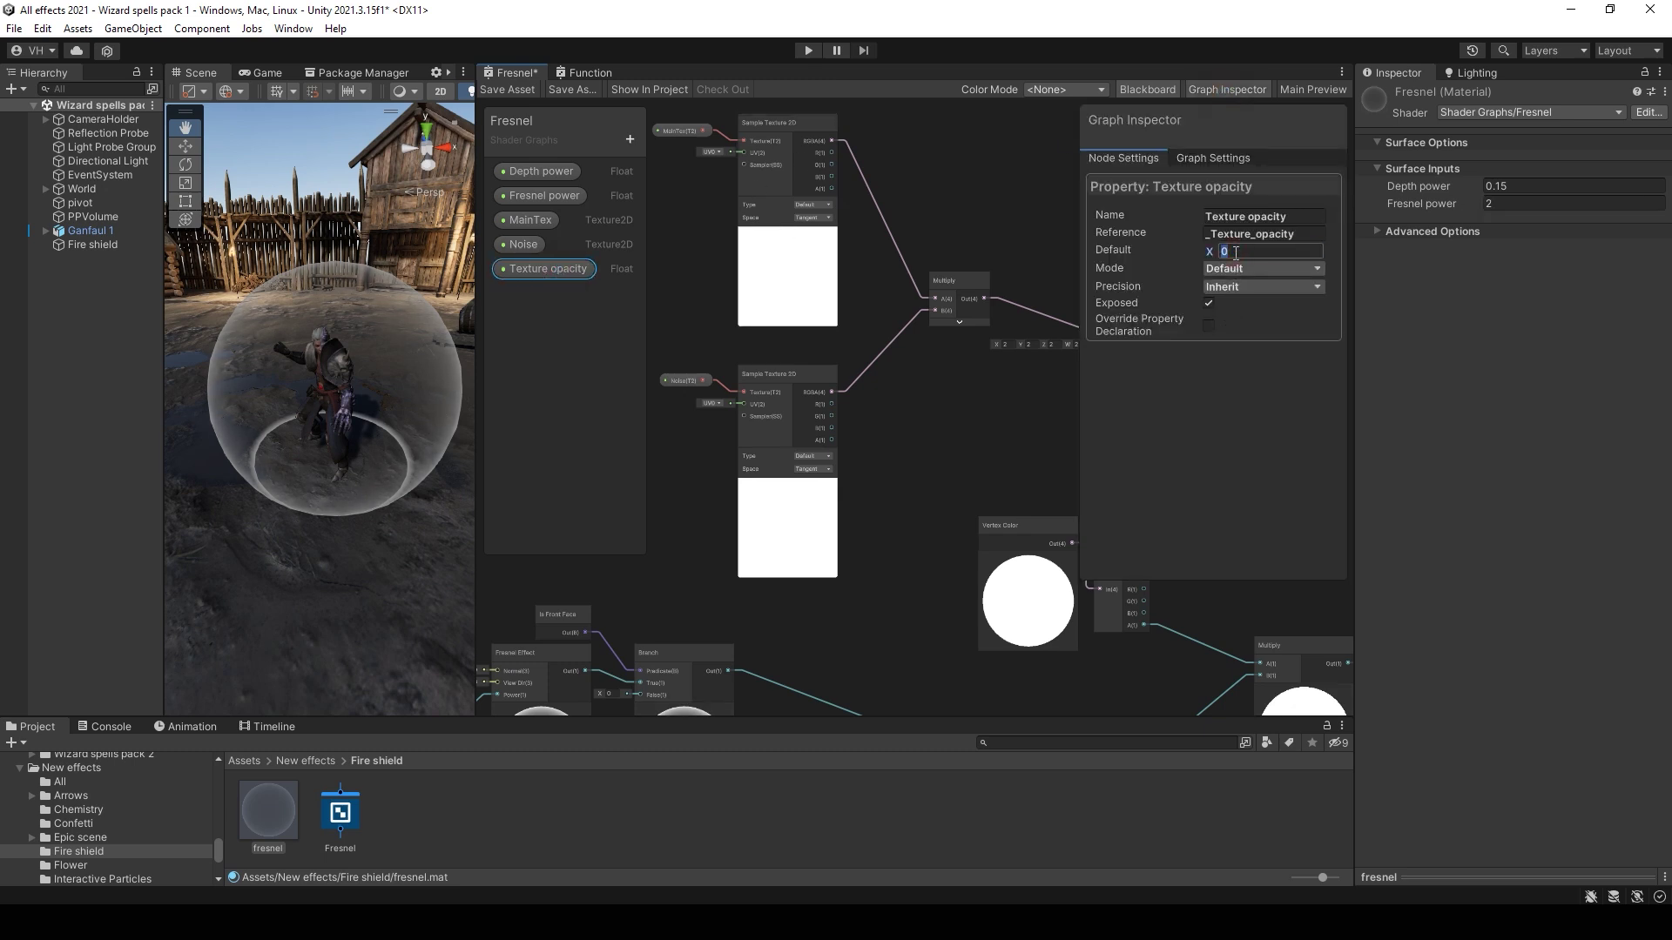
{"action": "type", "text": "0.4"}
{"action": "left_click", "coordinate": [1221, 423]}
{"action": "left_click", "coordinate": [1228, 89]}
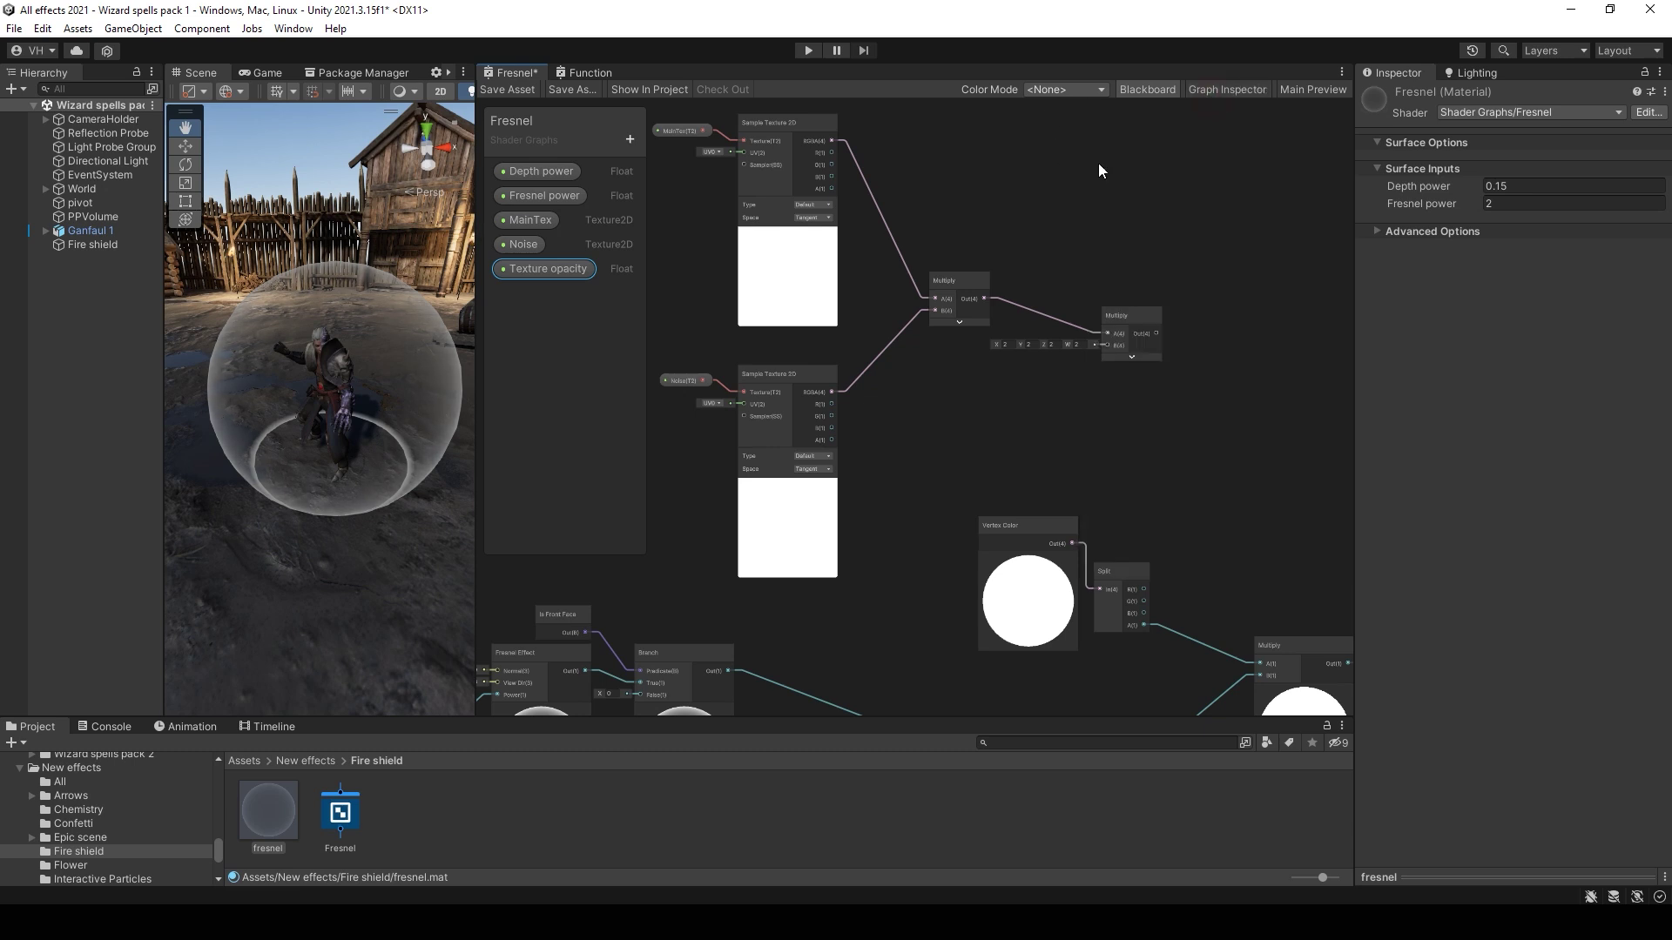
Step: Place the Texture opacity property in the graph, connect it to the second Multiply's B input, and tidy both nodes' positions
{"action": "left_click_drag", "start_coordinate": [562, 269], "coordinate": [1124, 319]}
{"action": "left_click_drag", "start_coordinate": [966, 347], "coordinate": [1105, 345]}
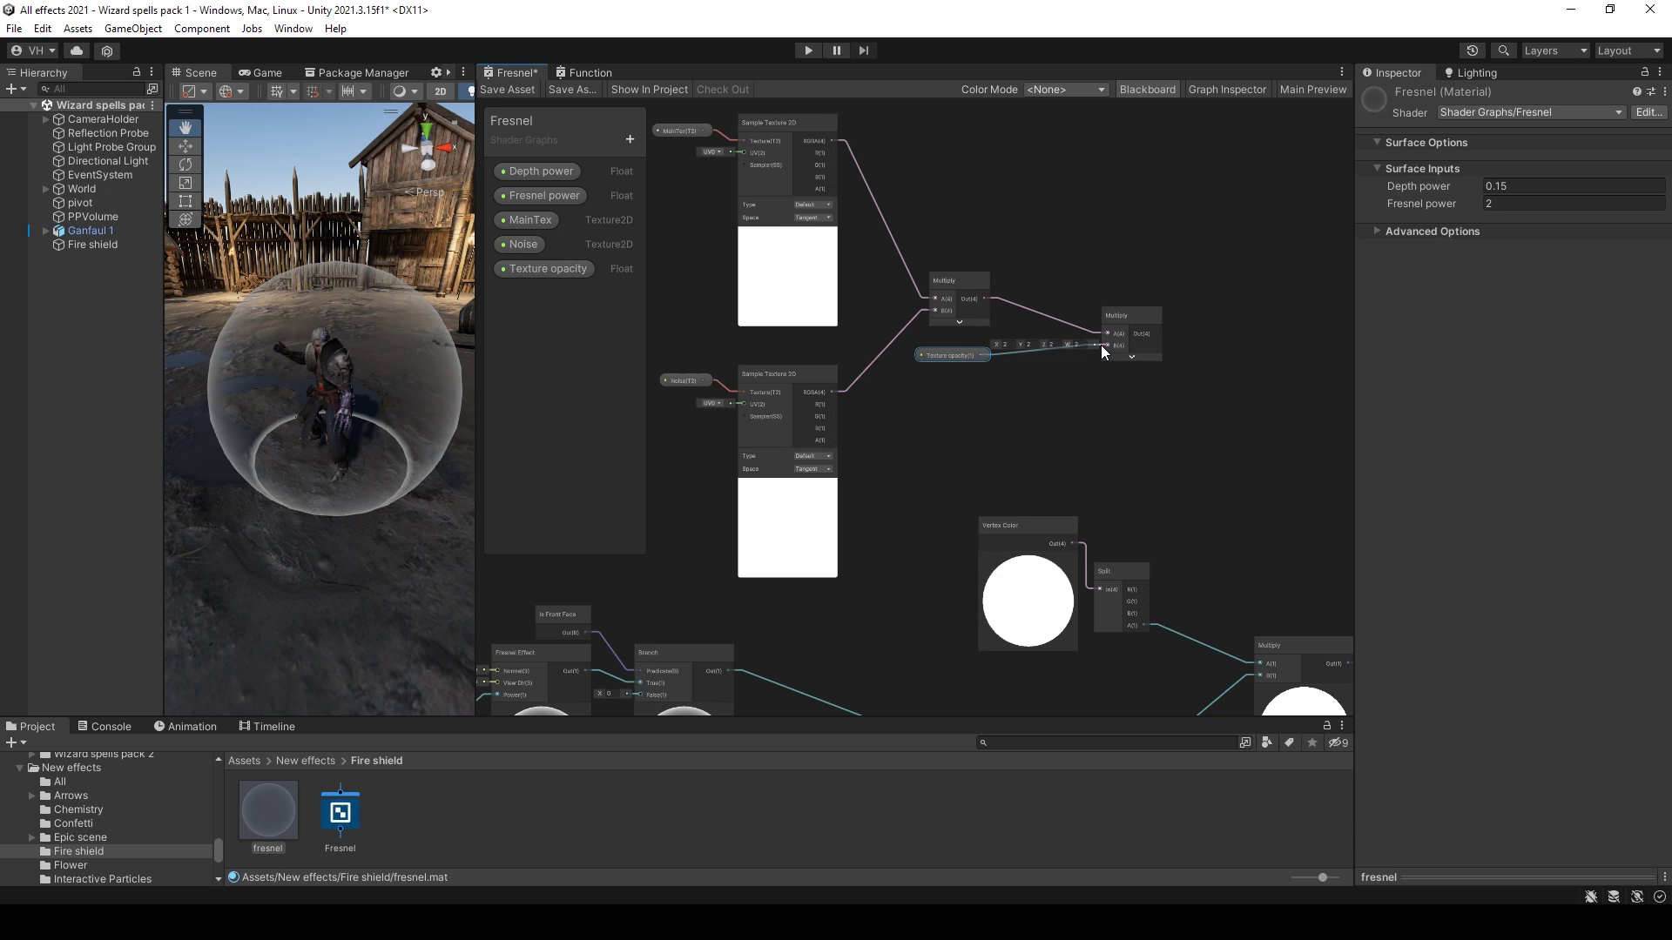
{"action": "left_click_drag", "start_coordinate": [955, 347], "coordinate": [955, 346]}
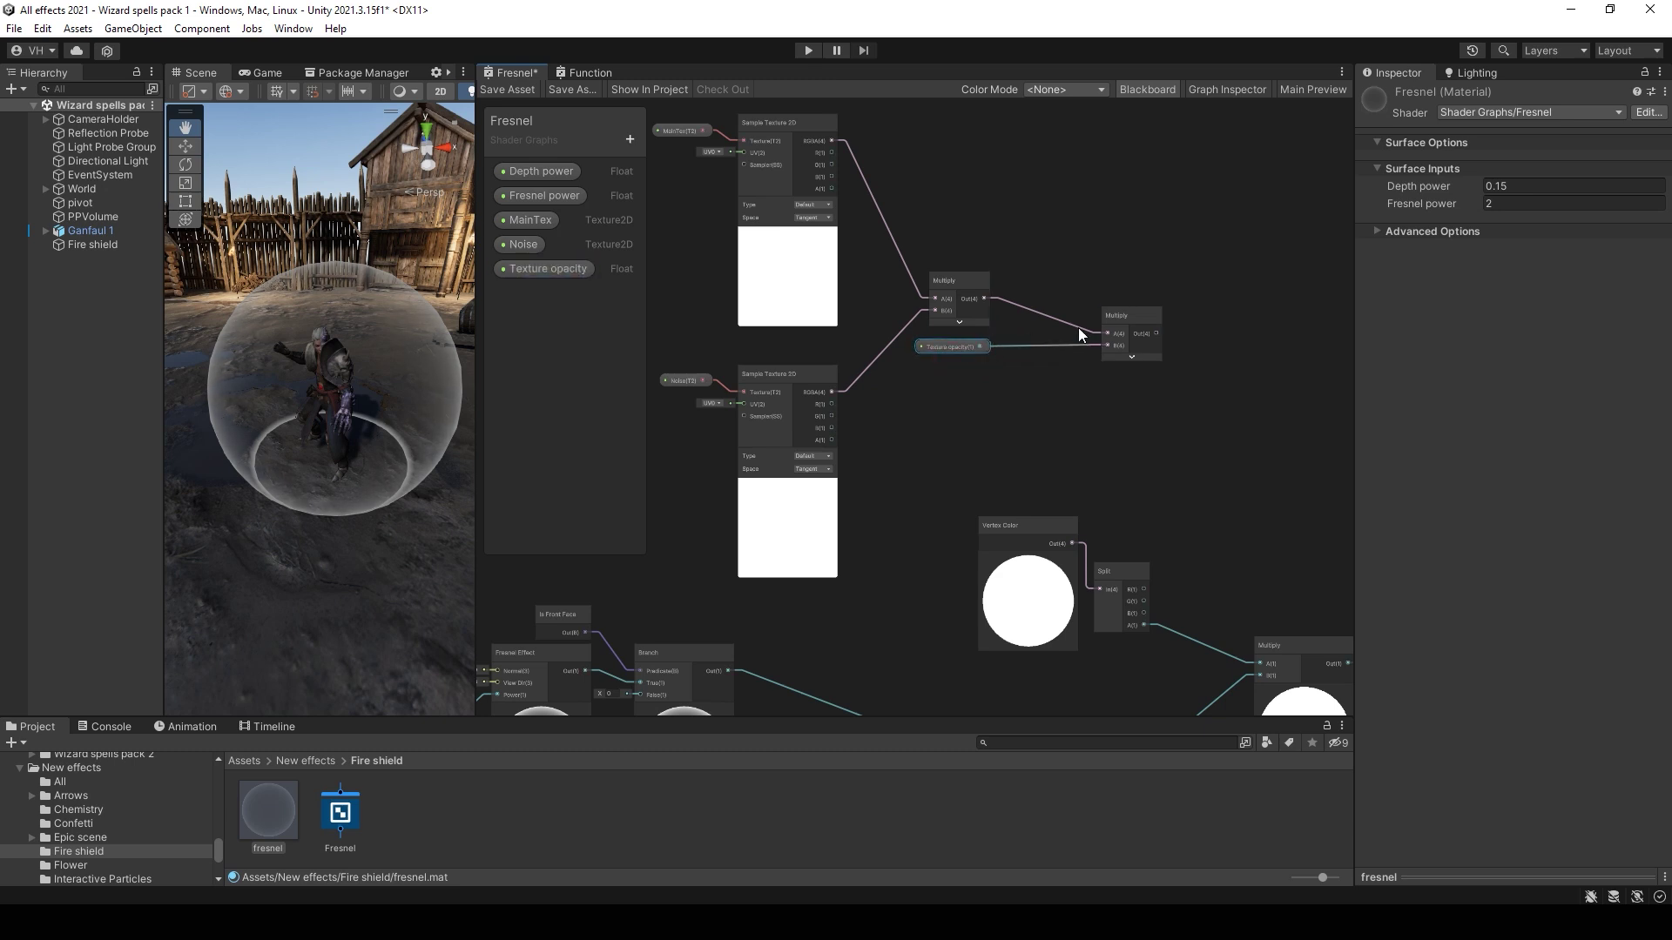
{"action": "left_click_drag", "start_coordinate": [1132, 336], "coordinate": [1063, 310]}
Step: Move the whole group of texture sampler and Multiply nodes farther away from the Vertex Color nodes
{"action": "scroll", "coordinate": [1063, 310], "scroll_direction": "down", "scroll_amount": 5}
{"action": "left_click_drag", "start_coordinate": [806, 179], "coordinate": [1063, 362]}
{"action": "left_click_drag", "start_coordinate": [920, 412], "coordinate": [768, 379]}
{"action": "left_click", "coordinate": [965, 326]}
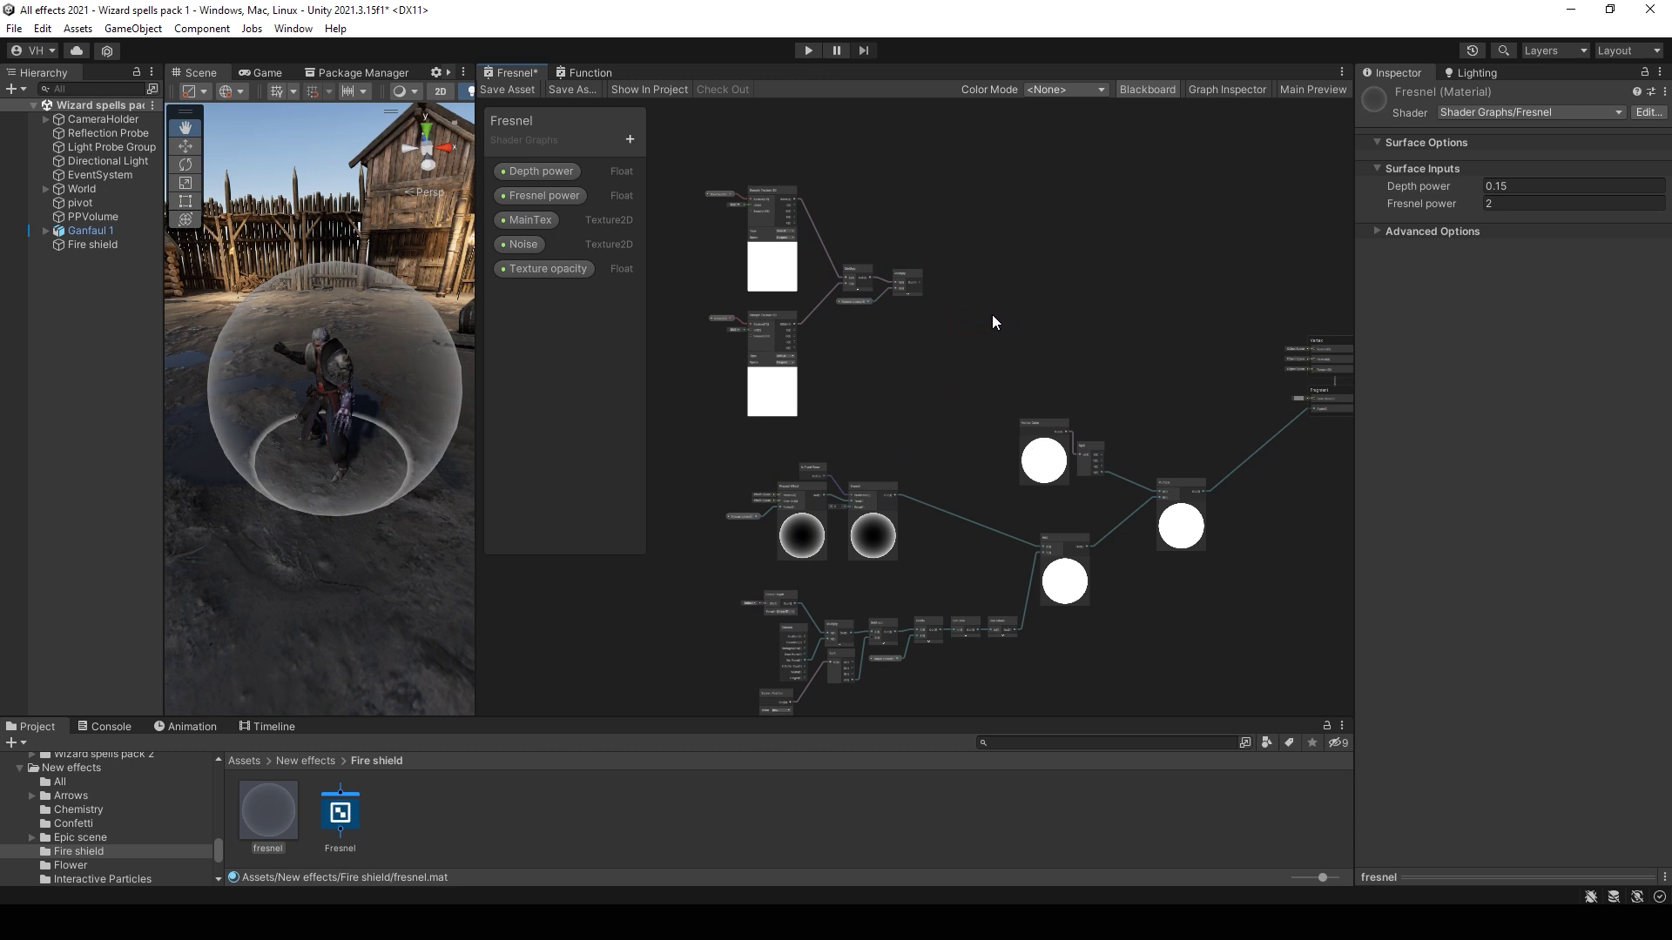
Step: Create an Add node from the second texture Multiply's output, using that output as its A input
{"action": "left_click_drag", "start_coordinate": [922, 286], "coordinate": [992, 374]}
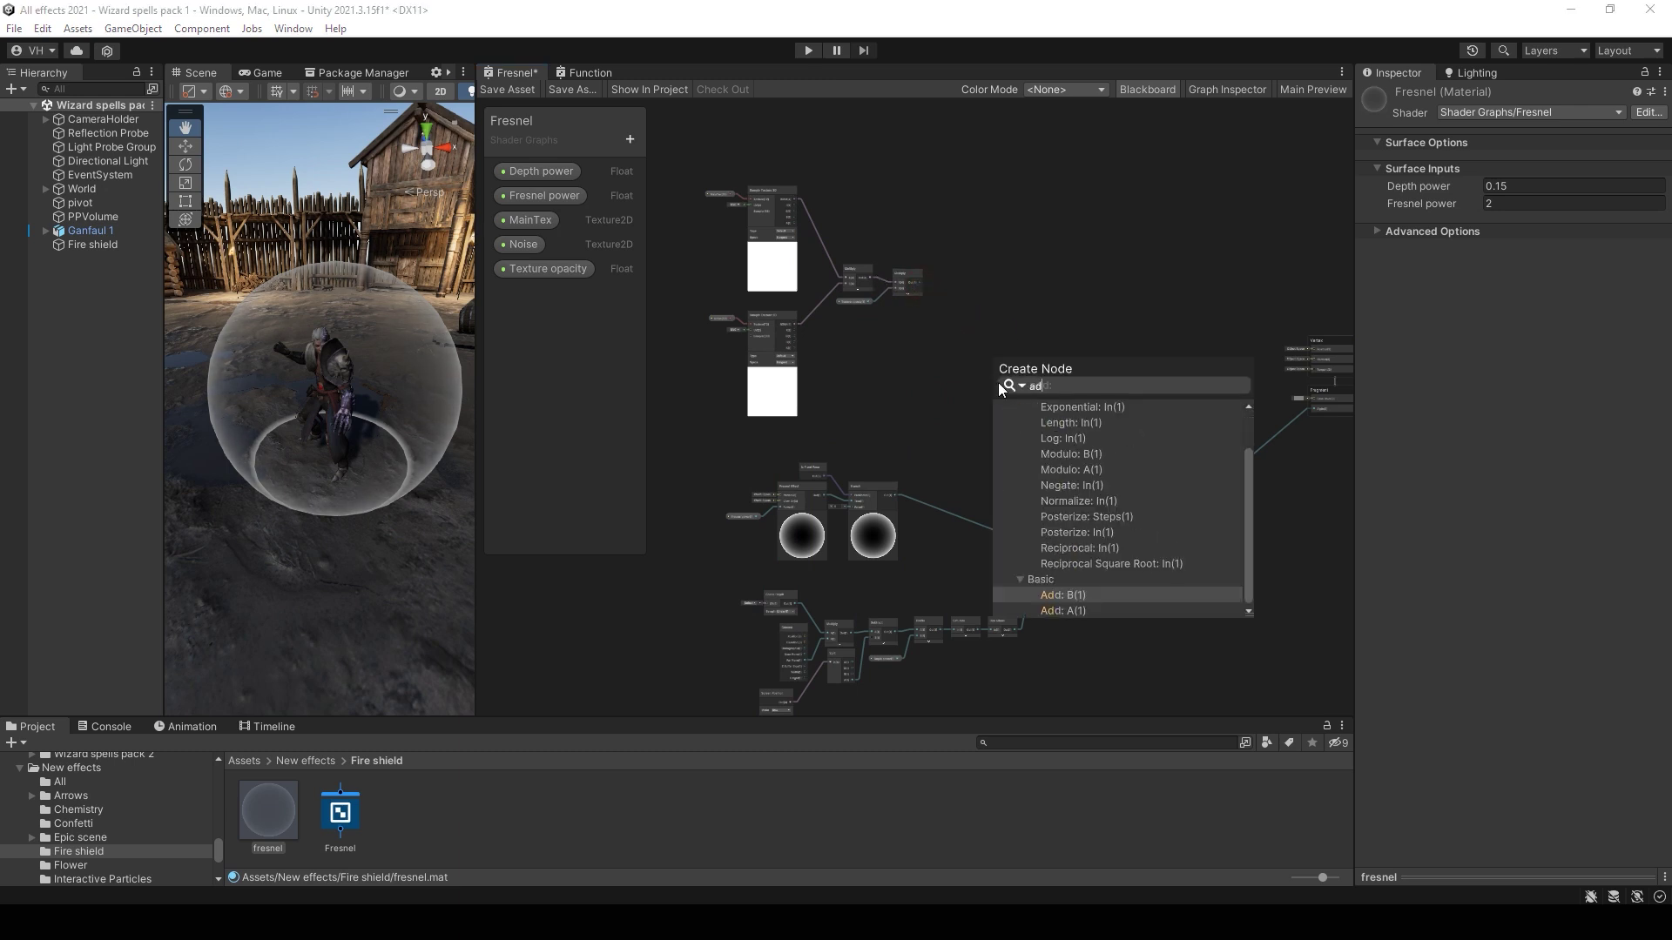
{"action": "type", "text": "add"}
{"action": "left_click", "coordinate": [1073, 453]}
{"action": "scroll", "coordinate": [1073, 453], "scroll_direction": "up", "scroll_amount": 5}
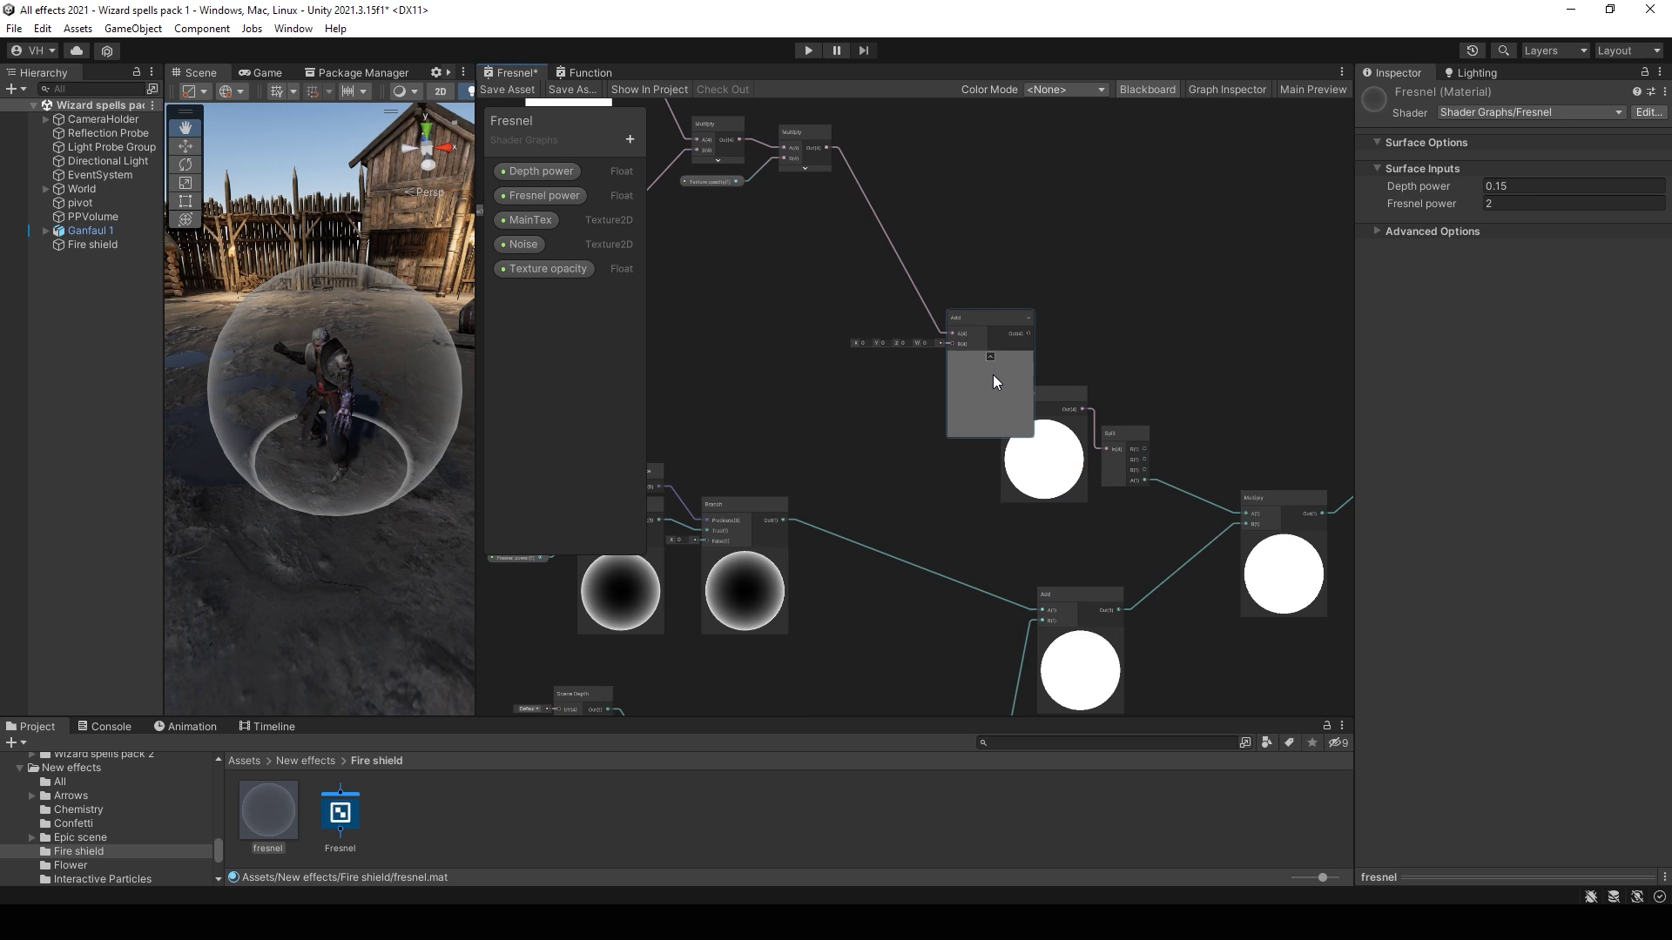
Step: Connect the Fresnel and depth Add output to the new Add's B input, and feed the new Add into a Saturate node
{"action": "left_click_drag", "start_coordinate": [1113, 614], "coordinate": [1111, 336]}
{"action": "type", "text": "sa"}
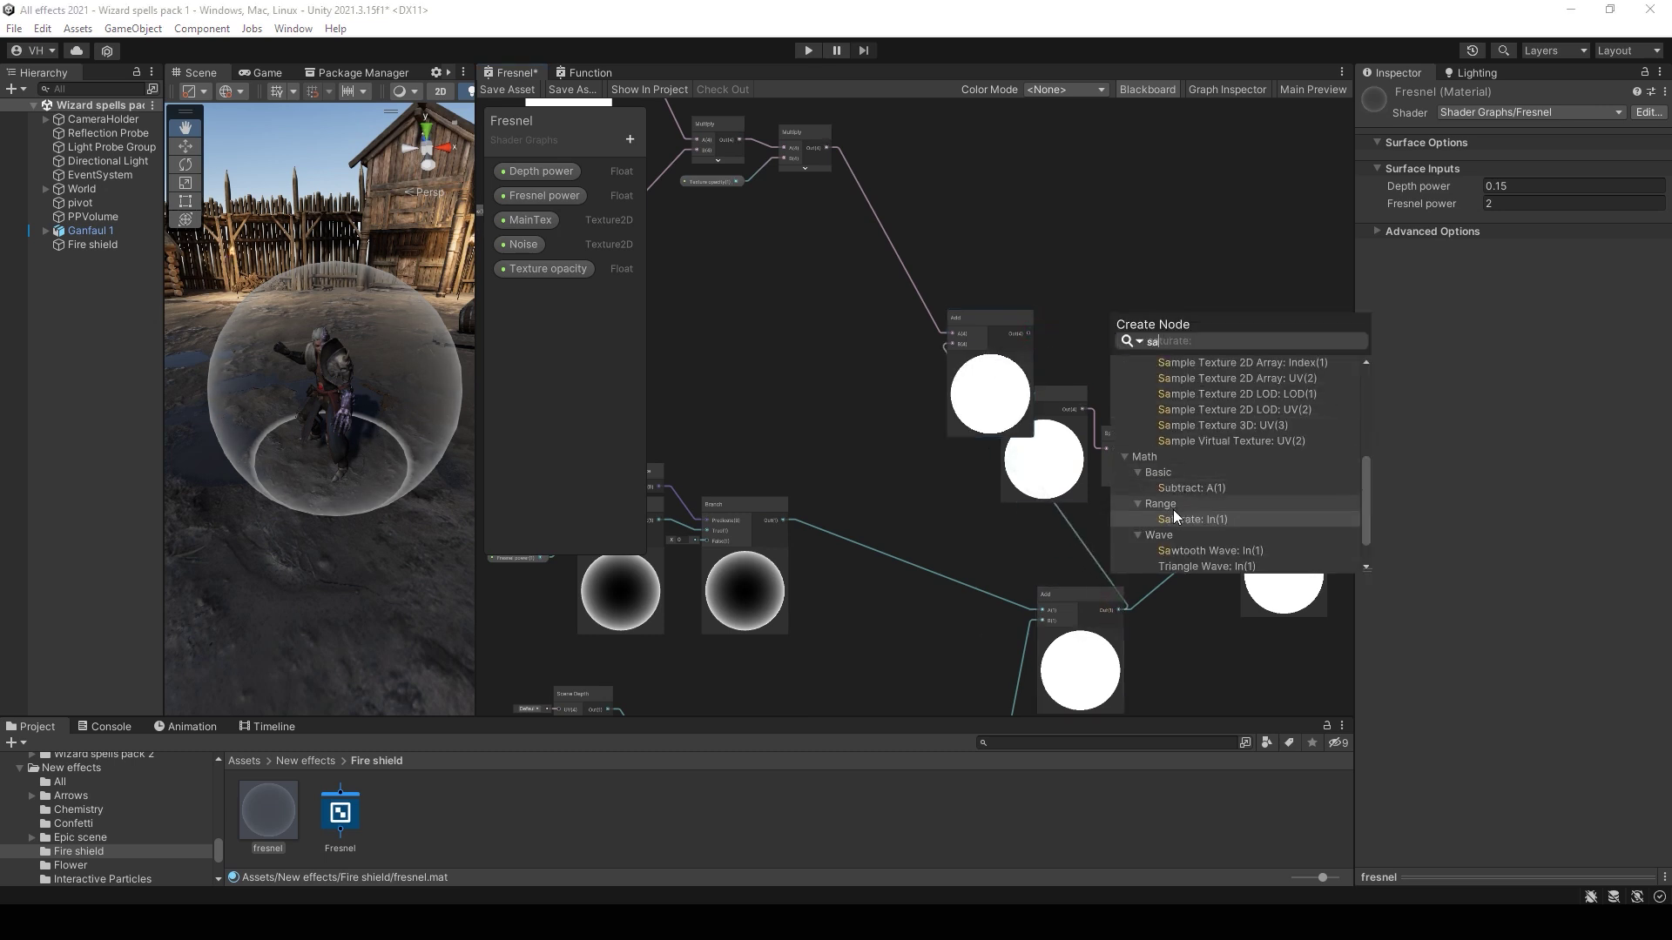
{"action": "left_click", "coordinate": [1179, 520]}
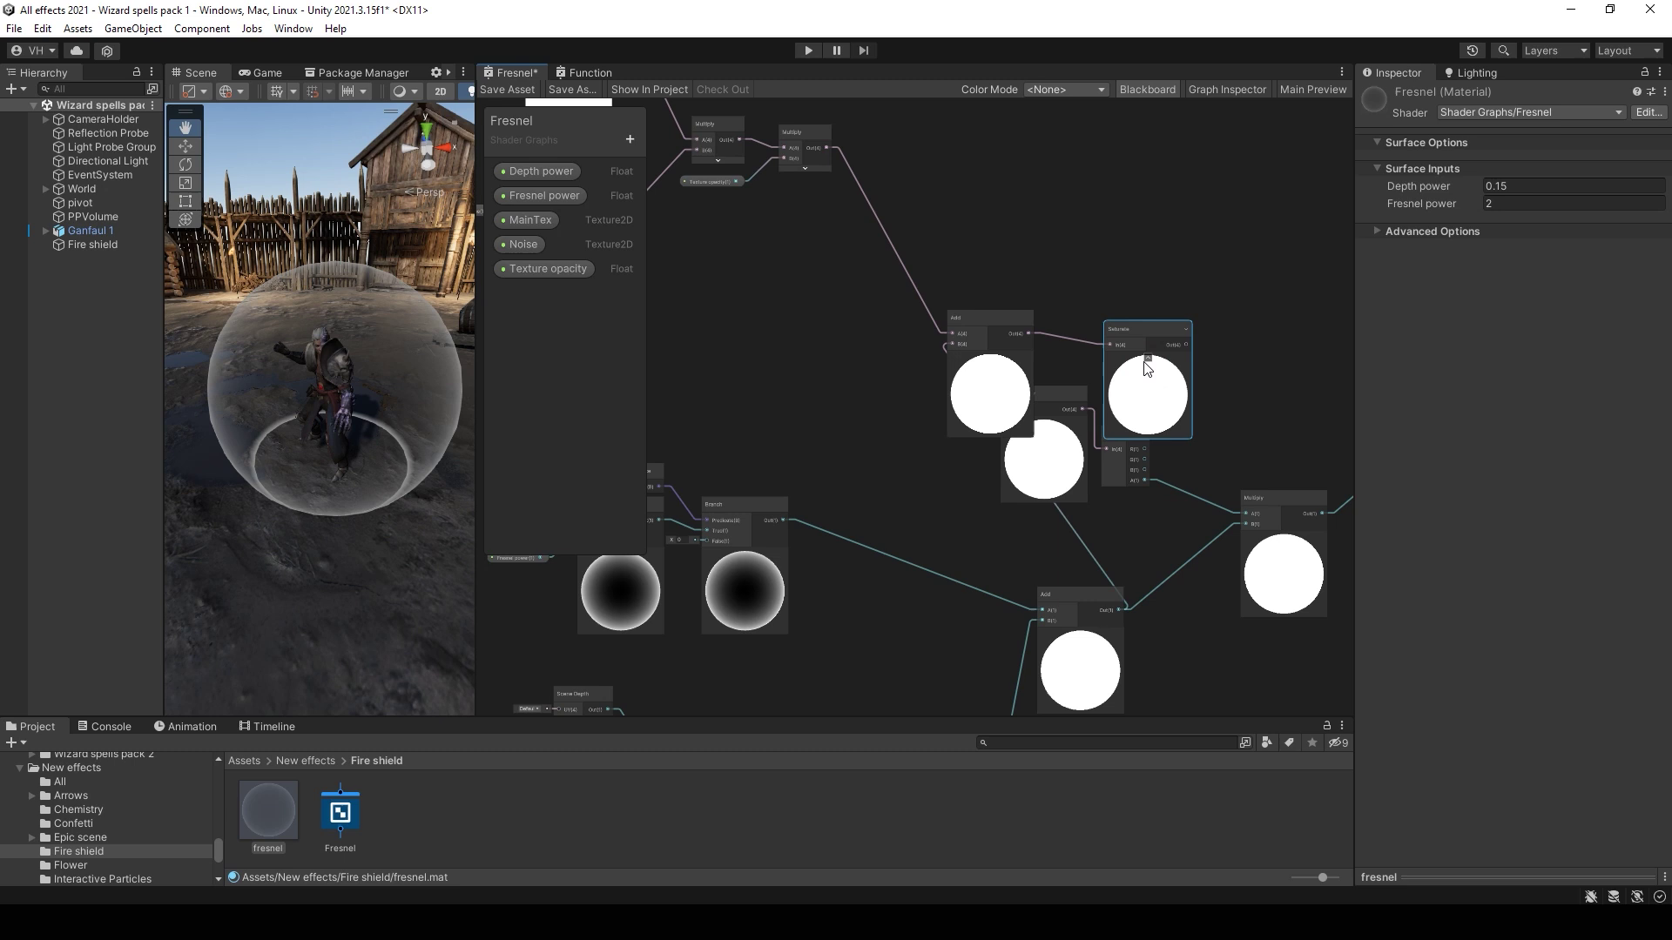
Step: Place the new Add and Saturate nodes before the final Multiply, wire Saturate into its B input, and save the shader graph
{"action": "scroll", "coordinate": [1130, 359], "scroll_direction": "down", "scroll_amount": 2}
{"action": "middle_click_drag", "start_coordinate": [1120, 358], "coordinate": [1086, 342]}
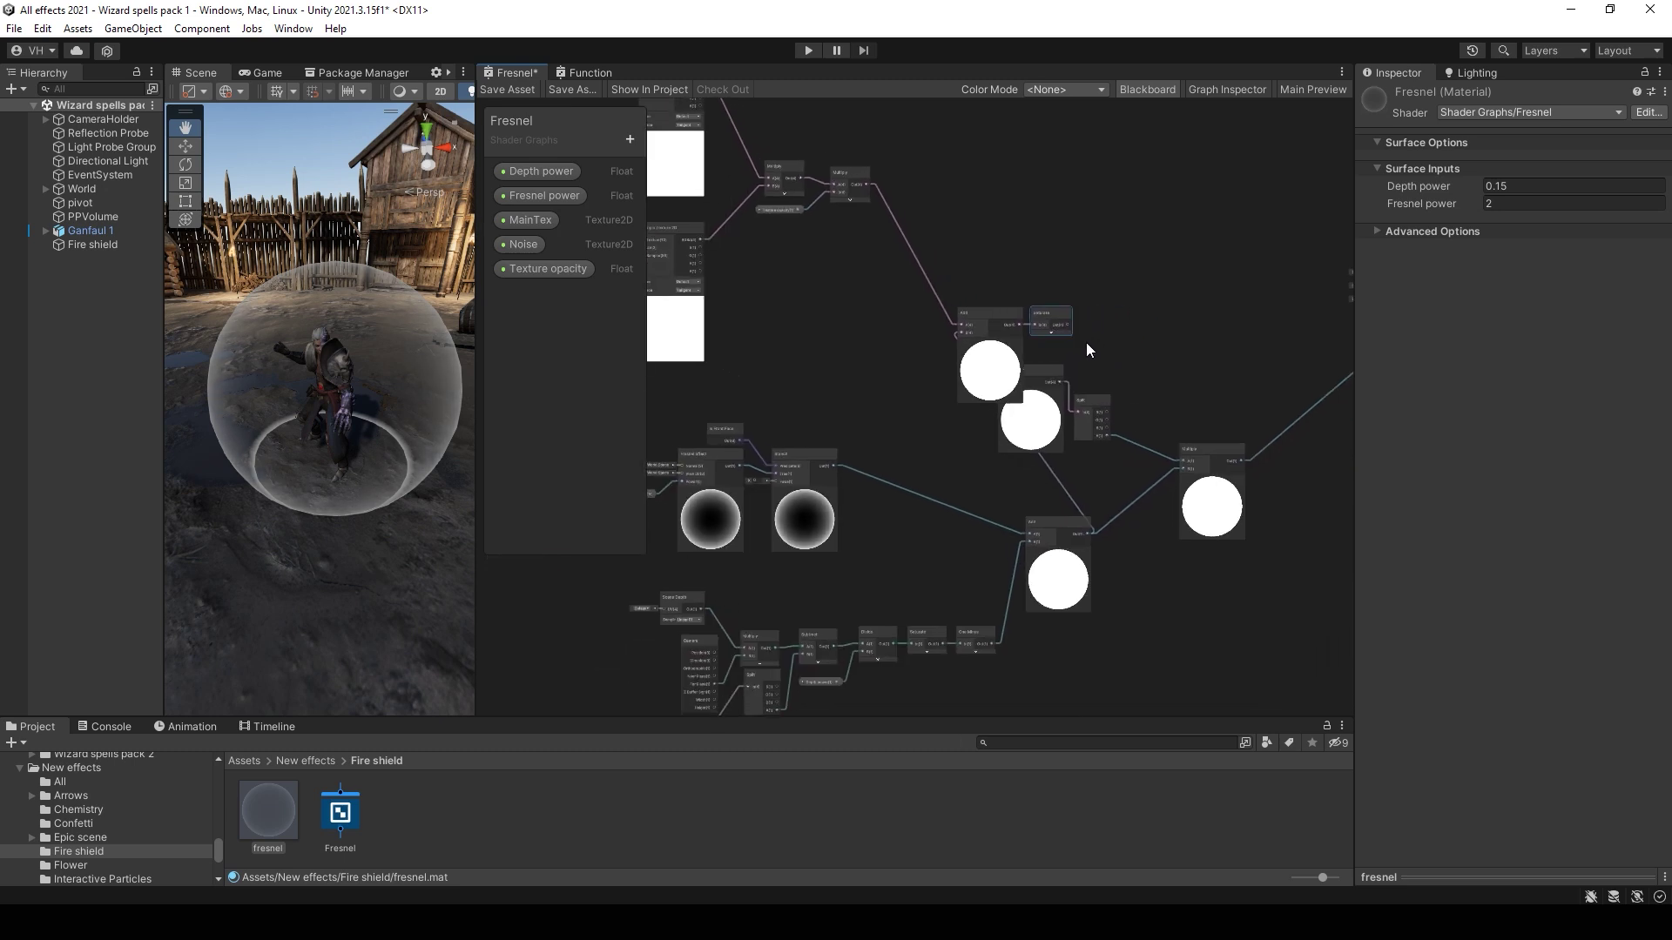
{"action": "left_click_drag", "start_coordinate": [990, 289], "coordinate": [1250, 481]}
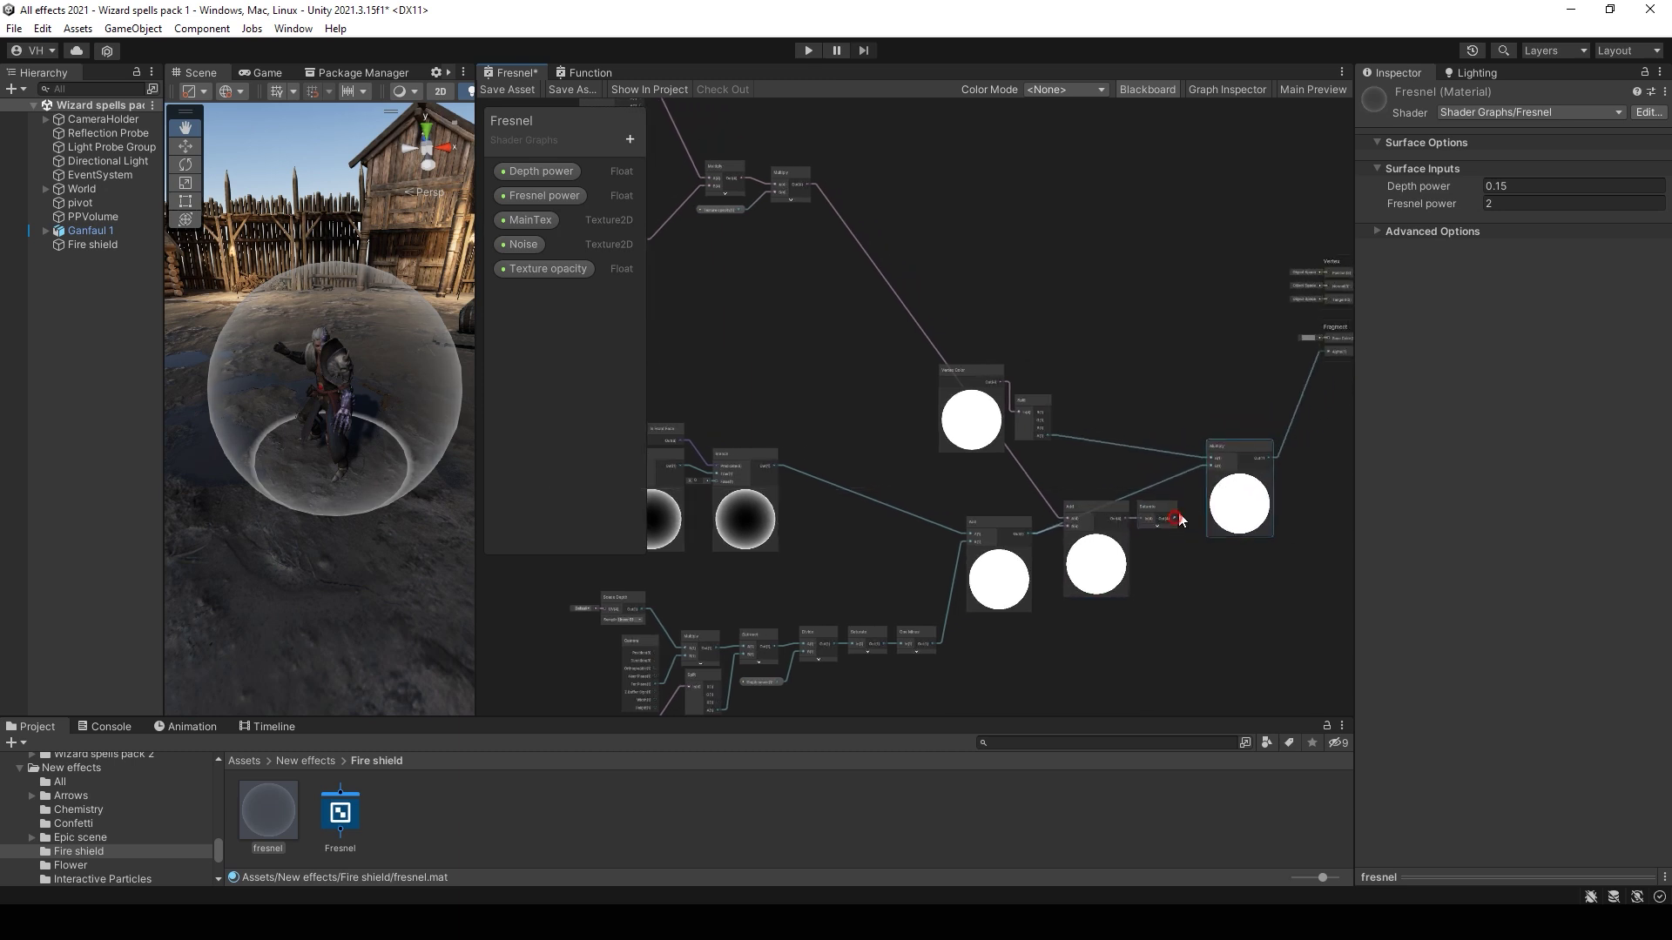
{"action": "left_click", "coordinate": [512, 92]}
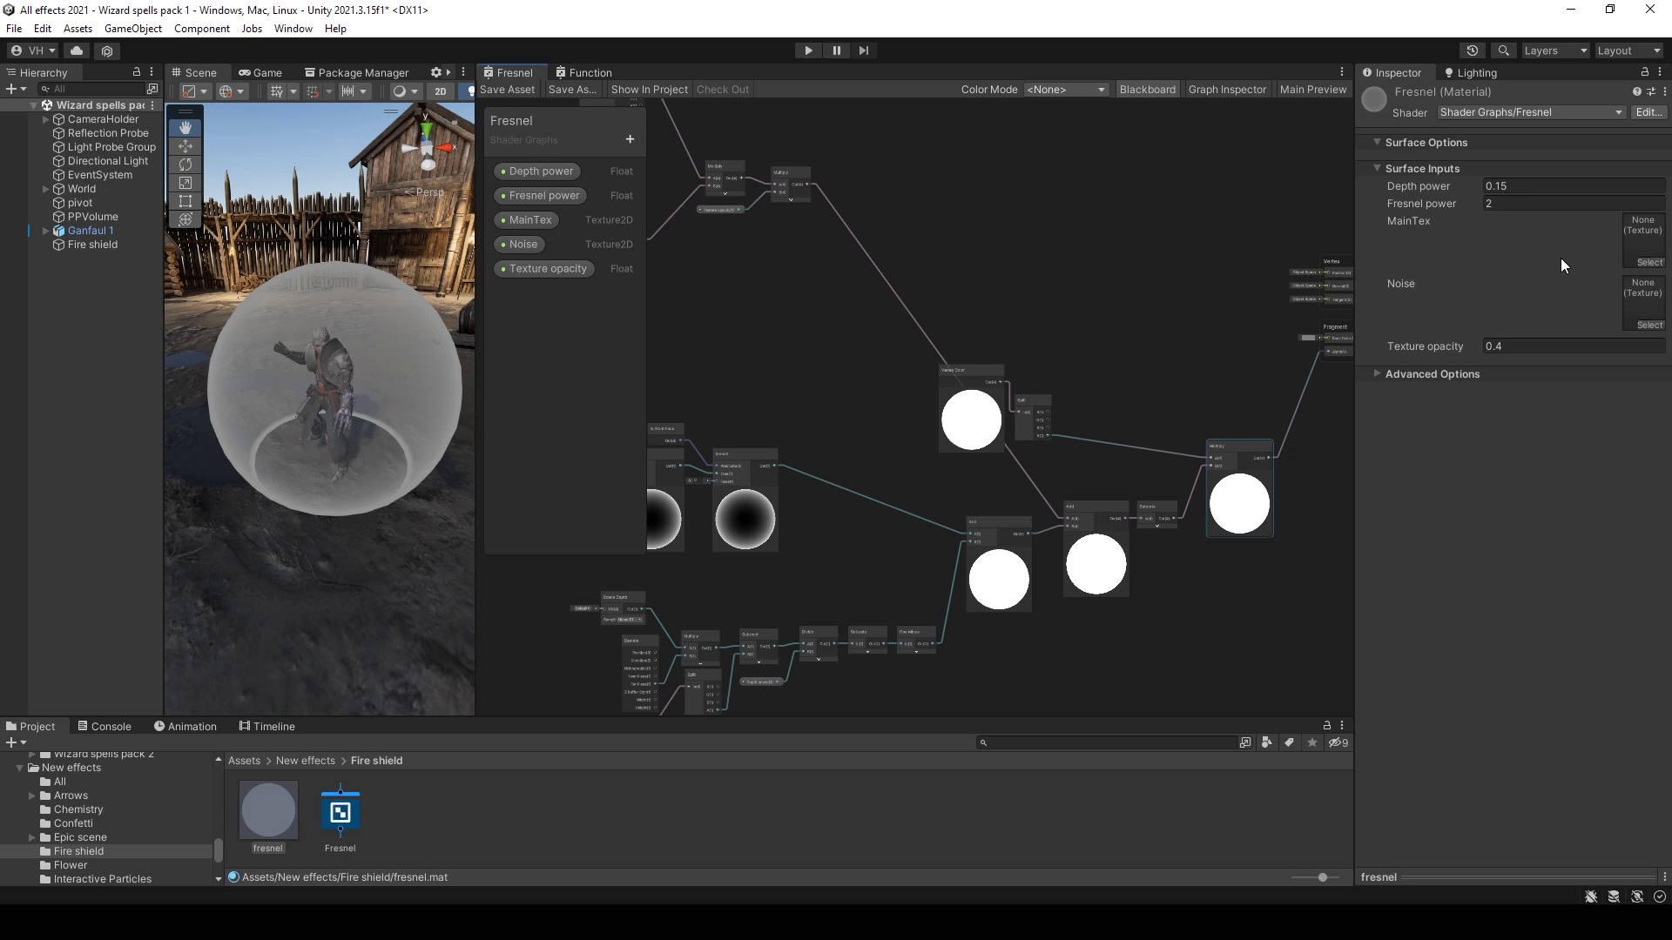
Step: Assign the Trail6 texture to the fresnel material's MainTex slot and view the sphere from above
{"action": "left_click", "coordinate": [1647, 264]}
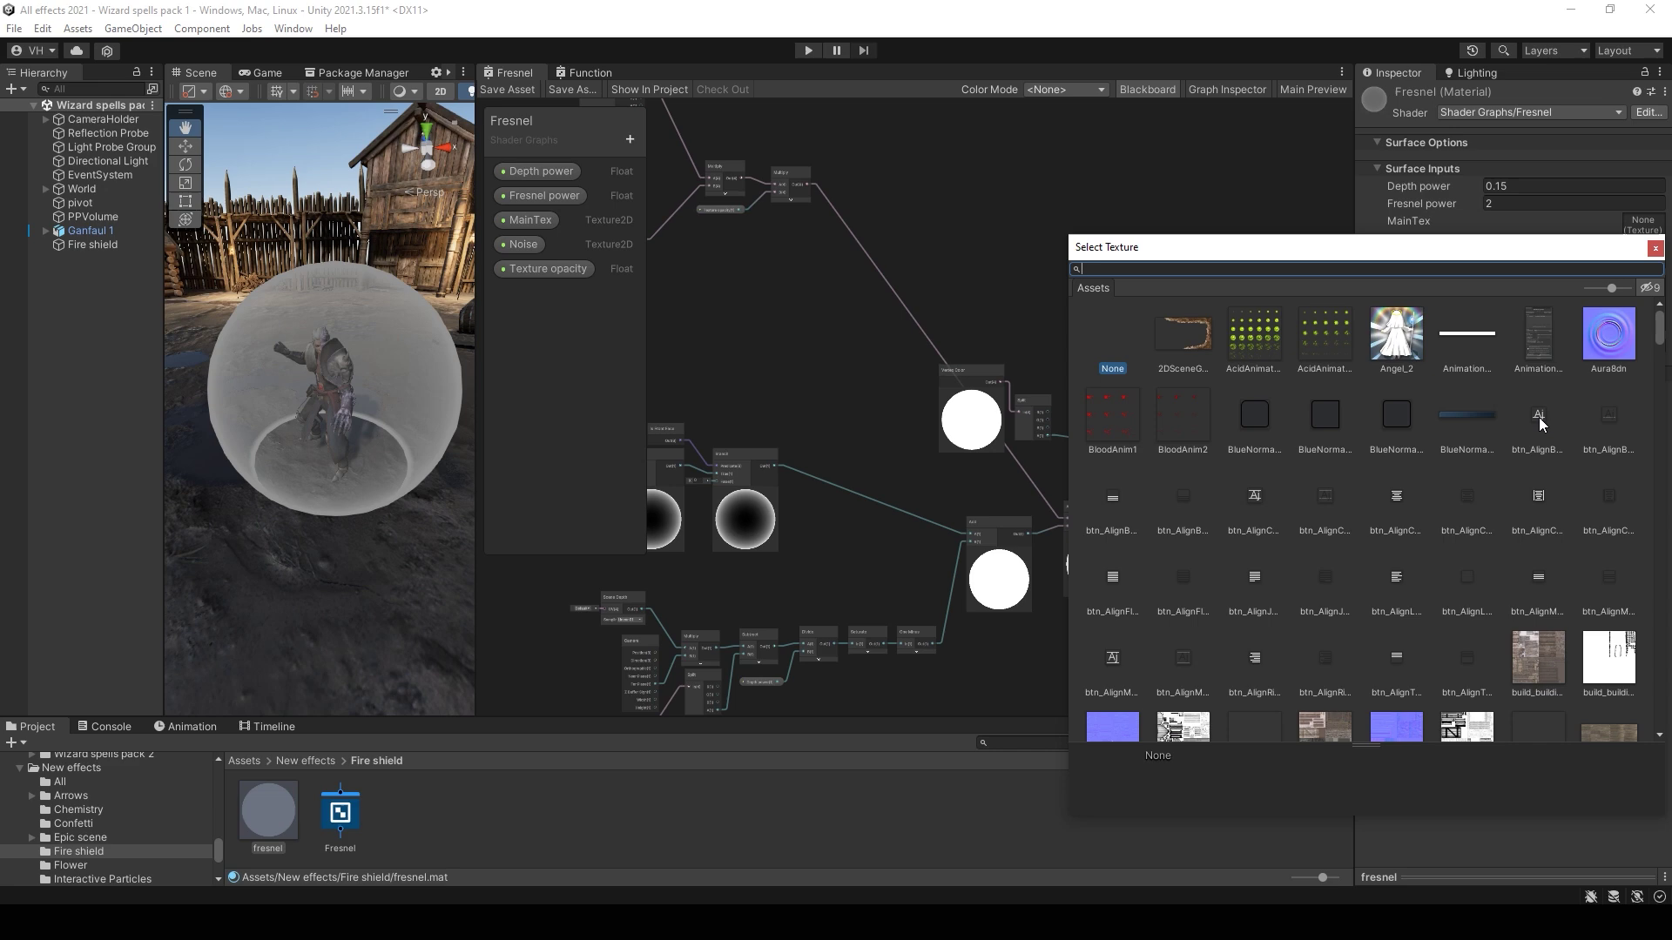
{"action": "type", "text": "tra"}
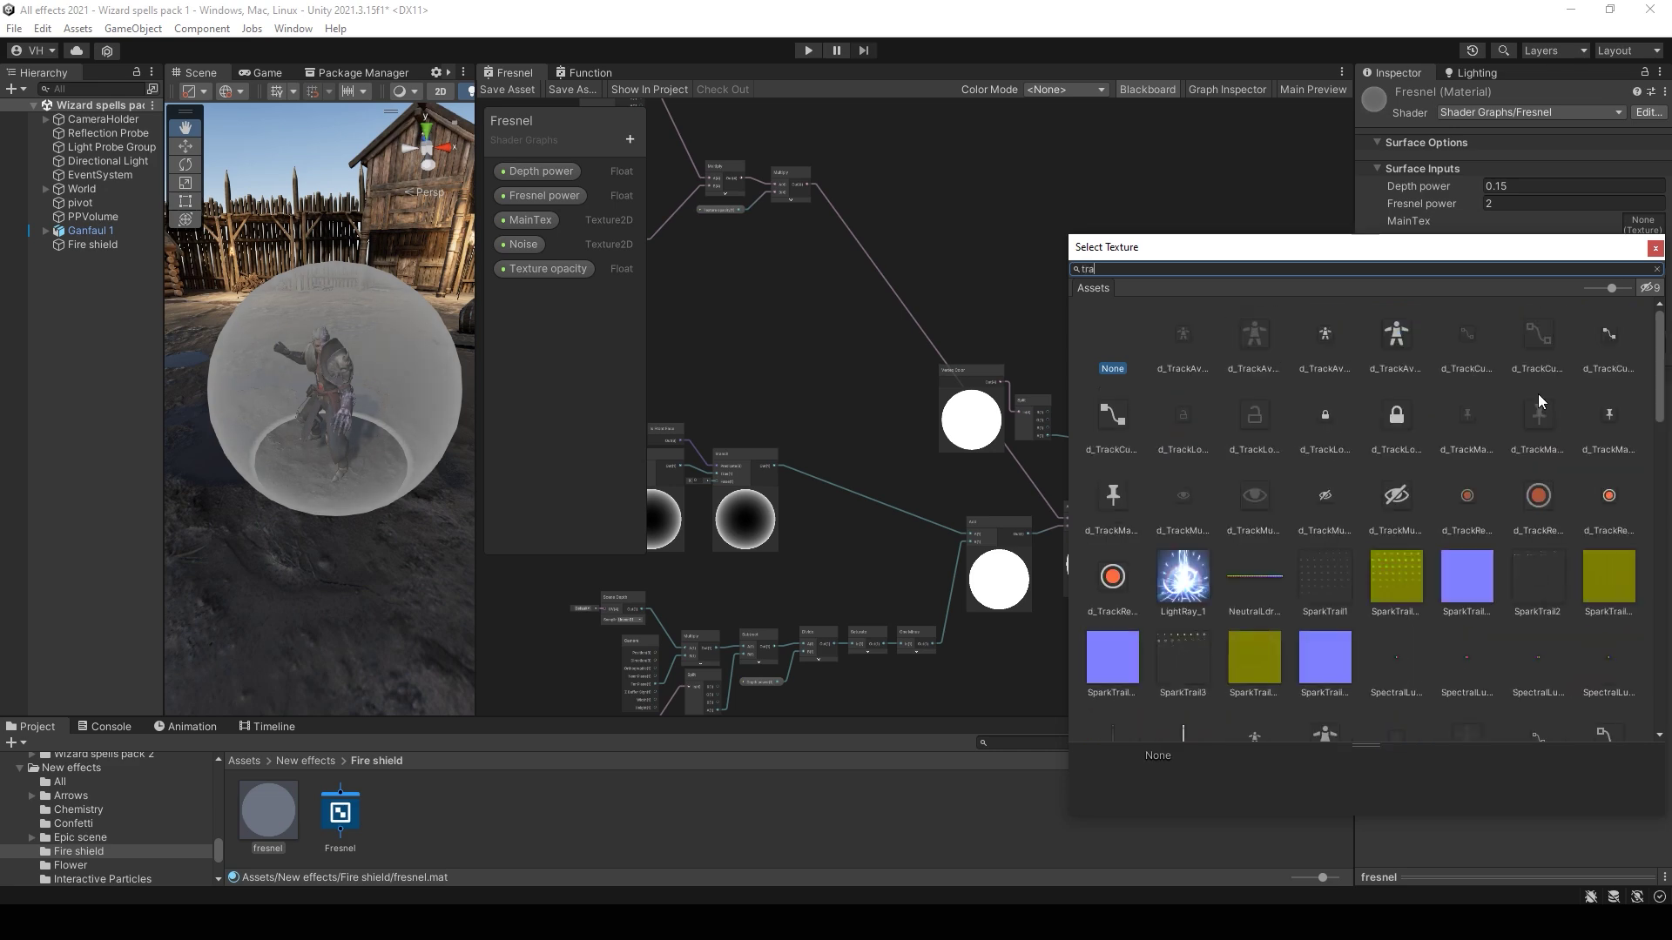
{"action": "scroll", "coordinate": [1541, 393], "scroll_direction": "down", "scroll_amount": 6}
{"action": "scroll", "coordinate": [1545, 385], "scroll_direction": "up", "scroll_amount": 3}
{"action": "left_click", "coordinate": [1538, 459]}
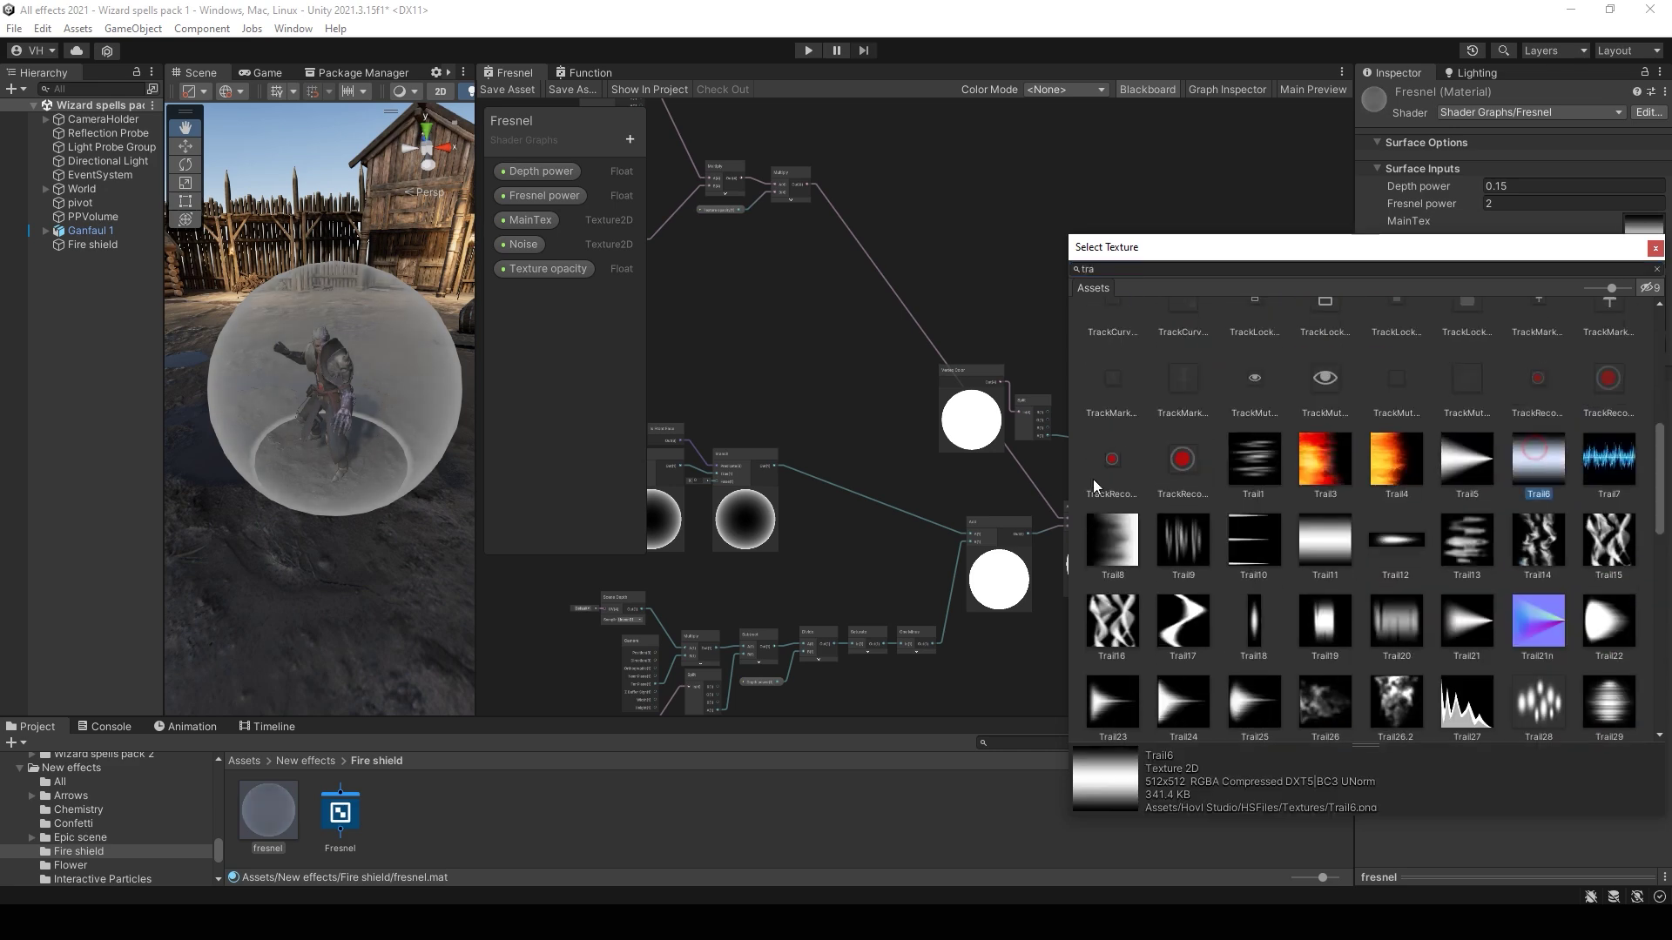
{"action": "left_click", "coordinate": [1654, 248]}
{"action": "scroll", "coordinate": [431, 340], "scroll_direction": "up", "scroll_amount": 3}
{"action": "right_click_drag", "start_coordinate": [413, 322], "coordinate": [373, 410]}
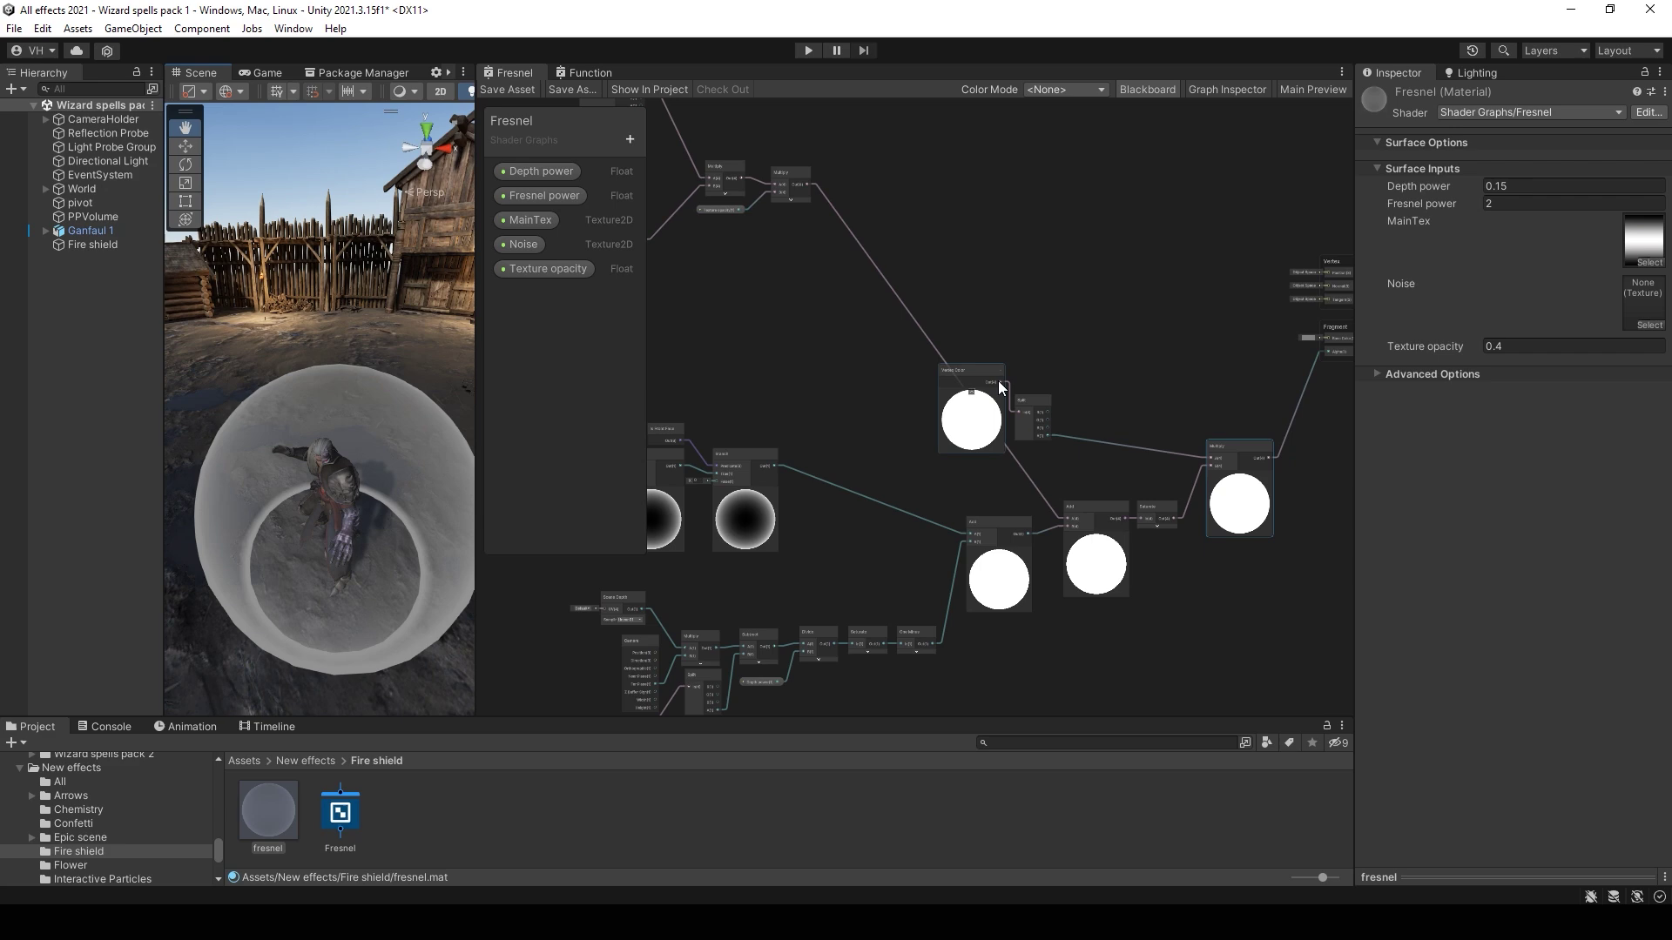
Step: Search the textures for "noise" and assign one of the noise textures to the fresnel material's Noise slot
{"action": "left_click", "coordinate": [1650, 325]}
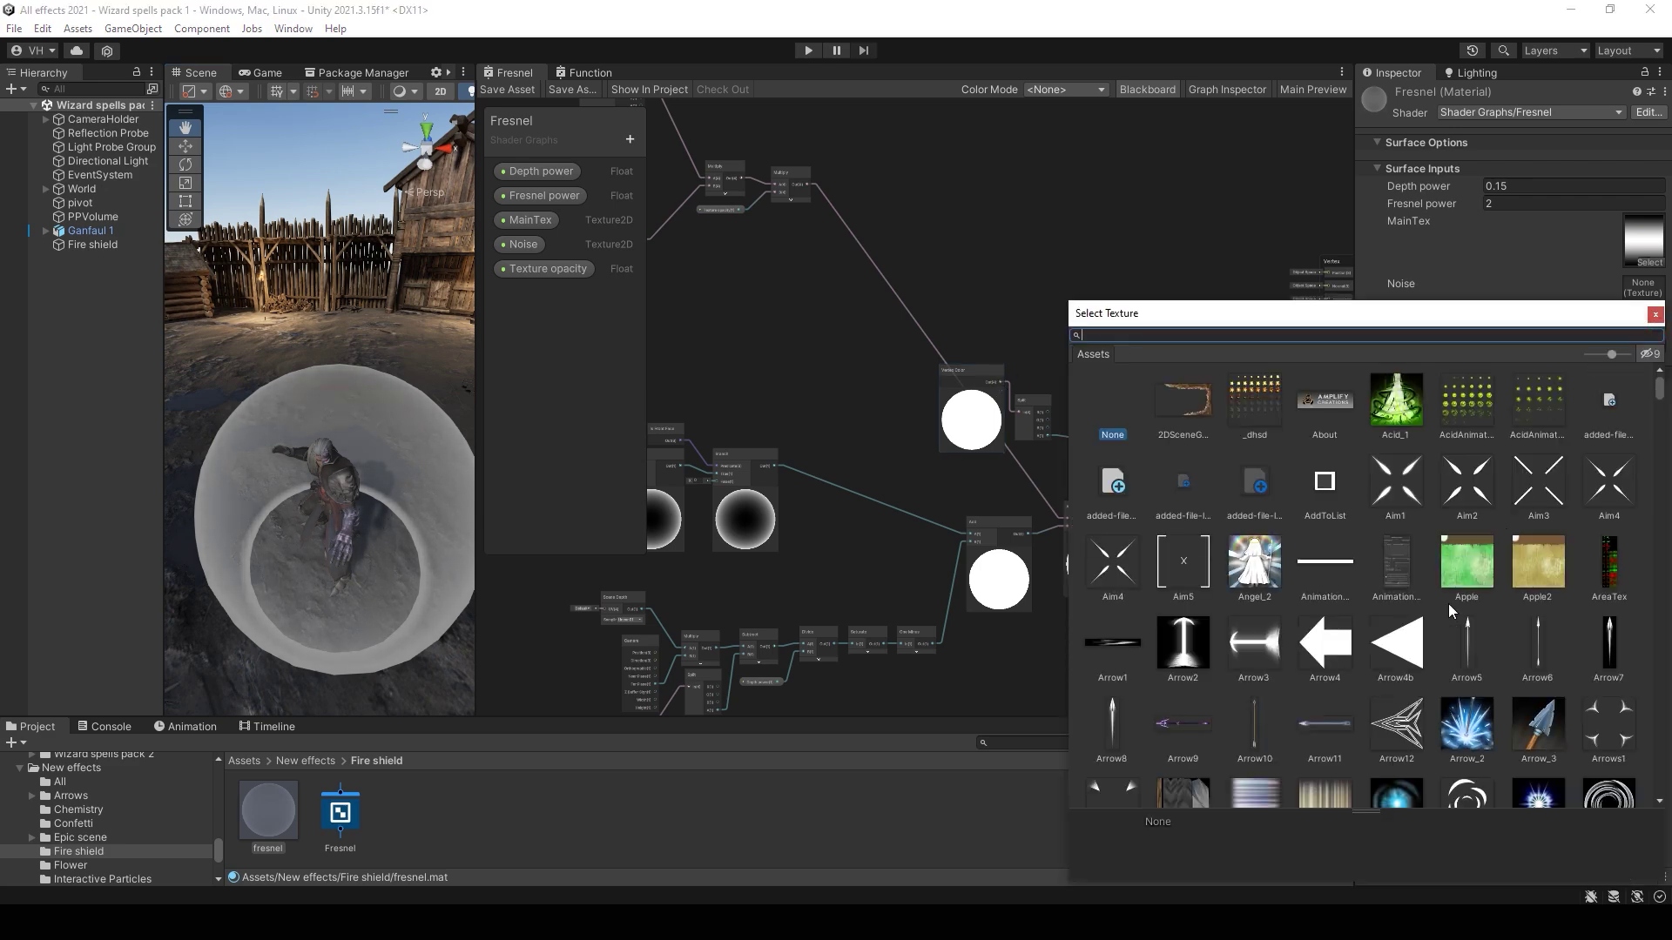
{"action": "type", "text": "noi"}
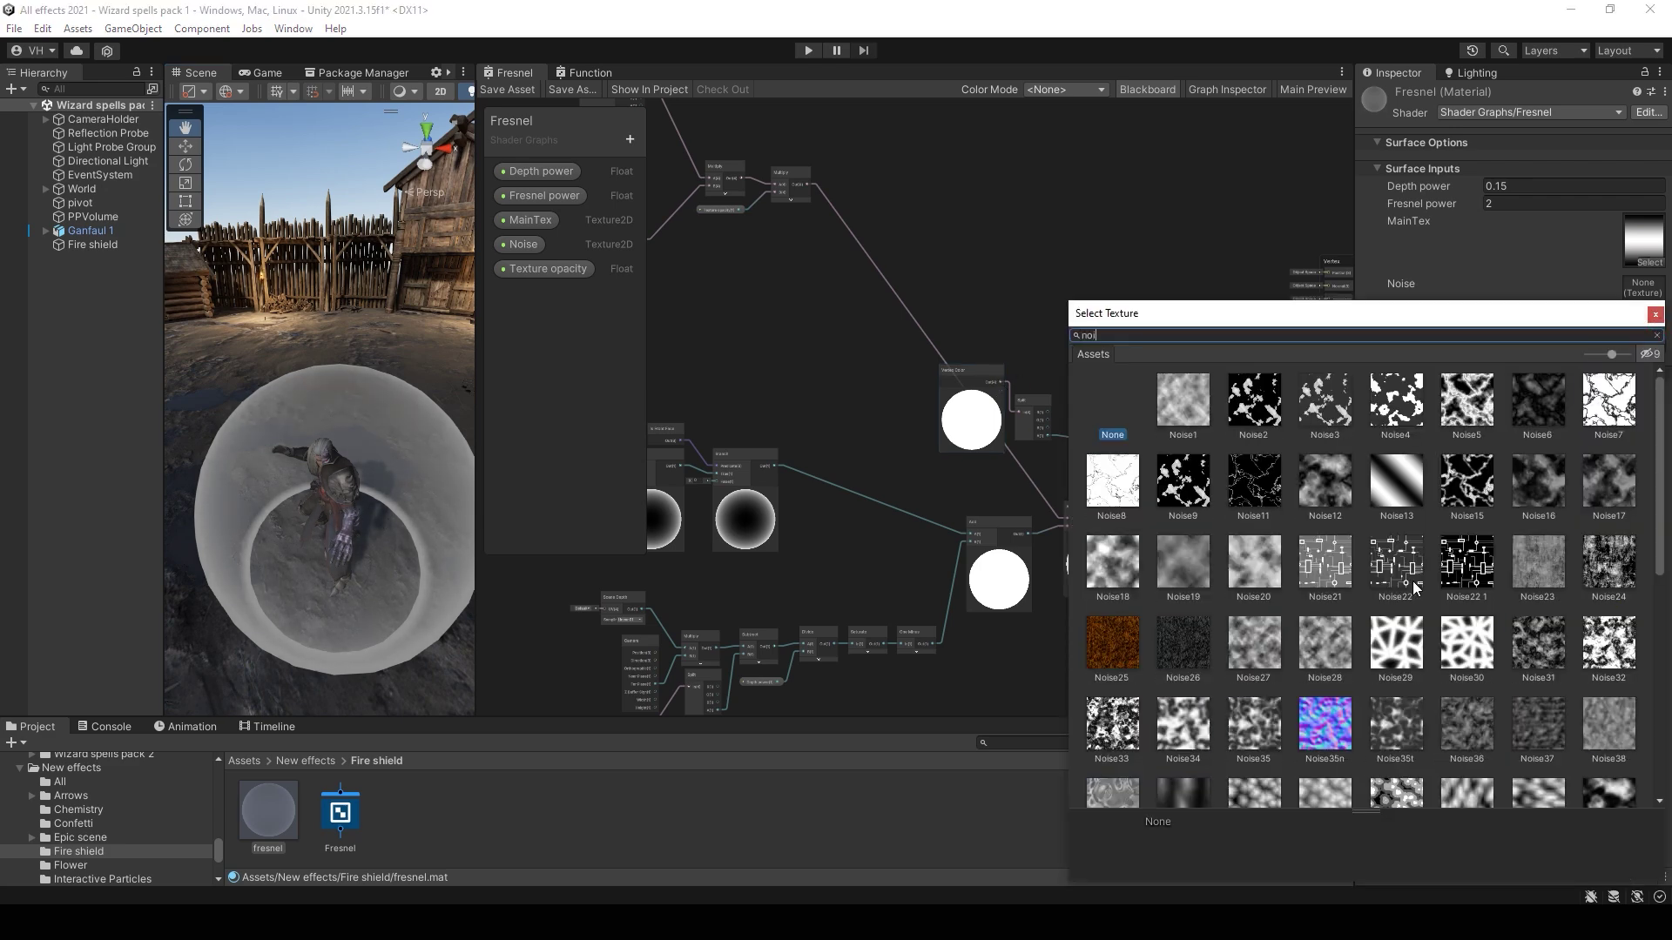
{"action": "type", "text": "se"}
{"action": "scroll", "coordinate": [1414, 592], "scroll_direction": "down", "scroll_amount": 4}
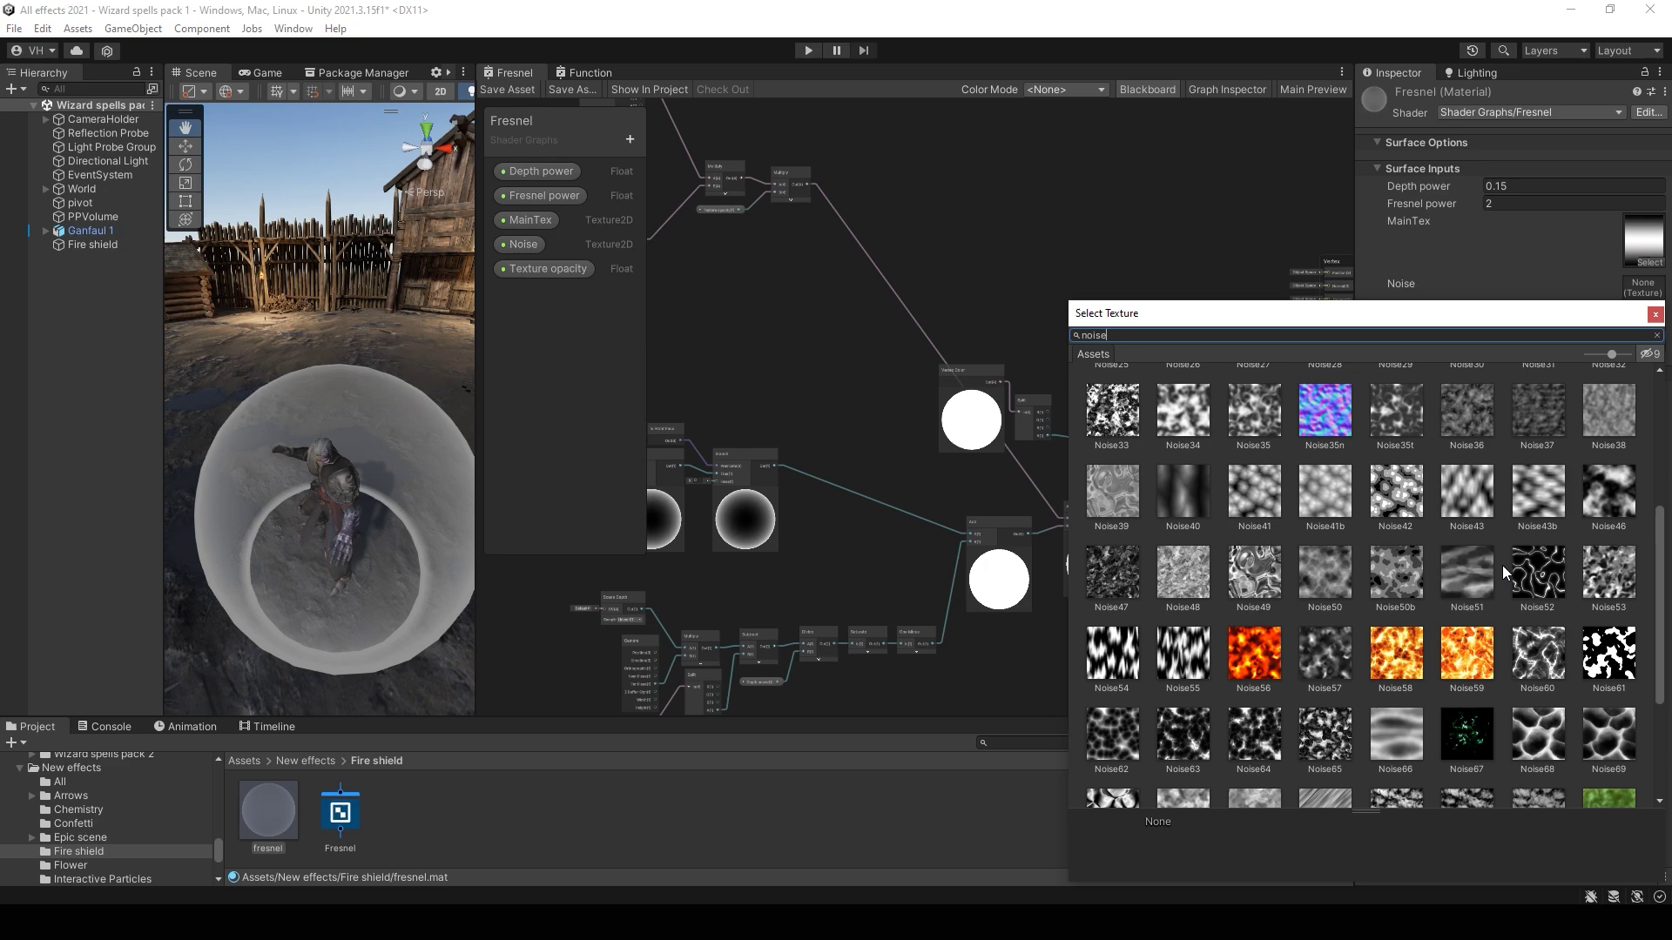
{"action": "scroll", "coordinate": [1529, 599], "scroll_direction": "down", "scroll_amount": 3}
{"action": "scroll", "coordinate": [1501, 599], "scroll_direction": "up", "scroll_amount": 3}
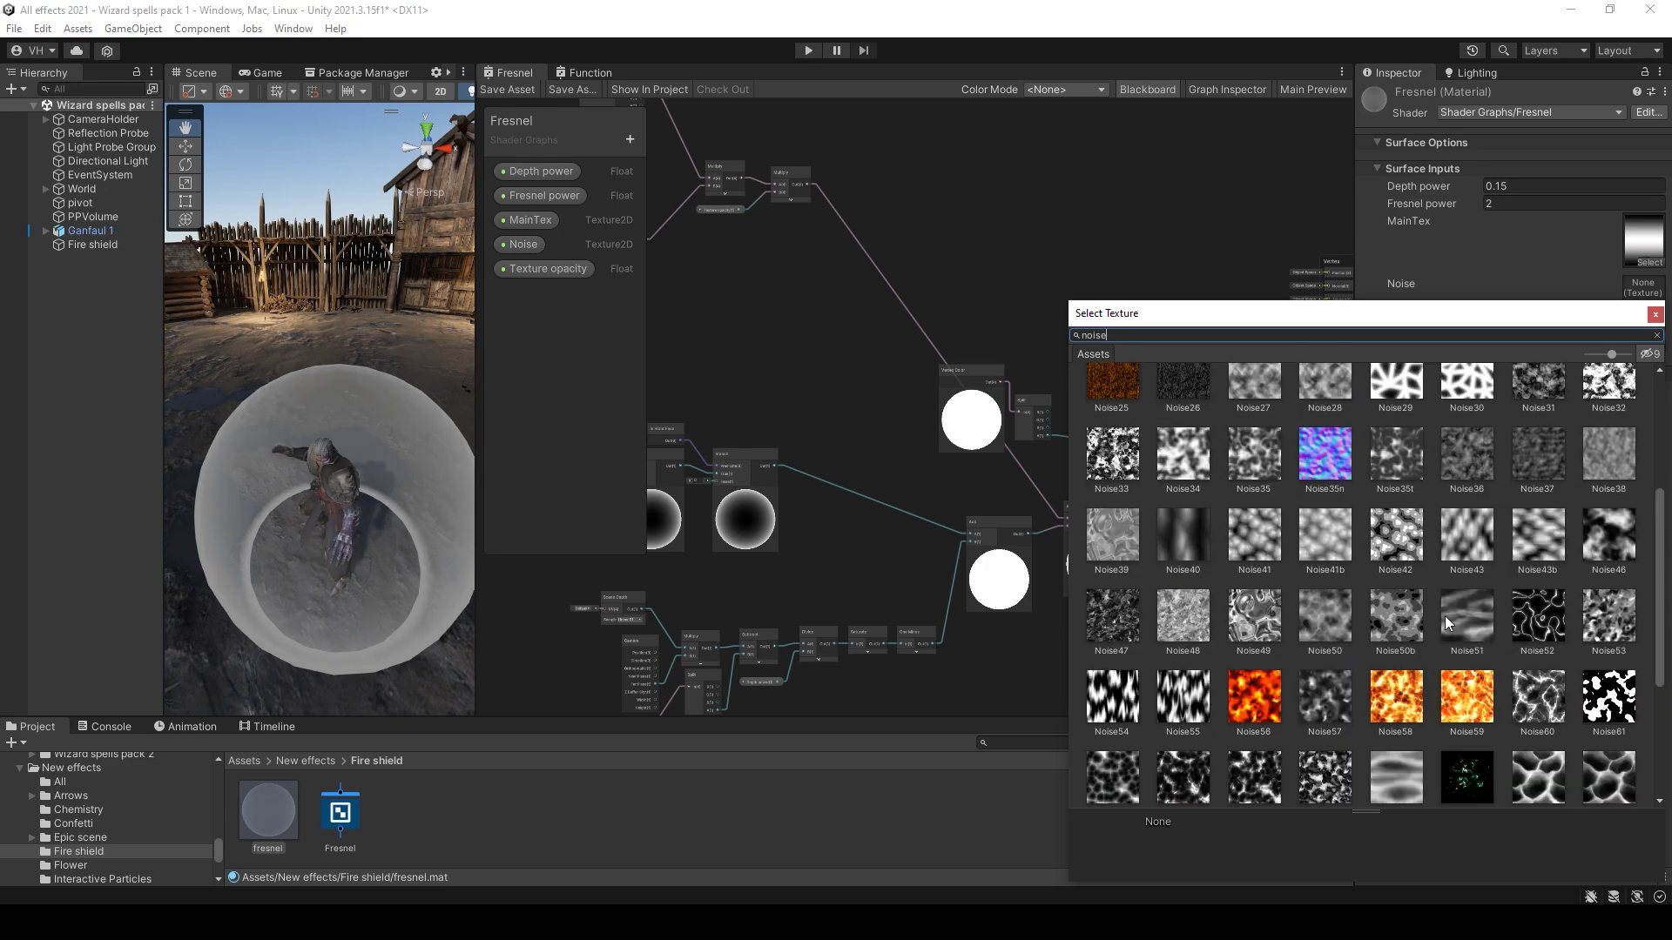
{"action": "scroll", "coordinate": [1288, 683], "scroll_direction": "down", "scroll_amount": 2}
{"action": "left_click", "coordinate": [1165, 619]}
{"action": "right_click_drag", "start_coordinate": [348, 422], "coordinate": [295, 258]}
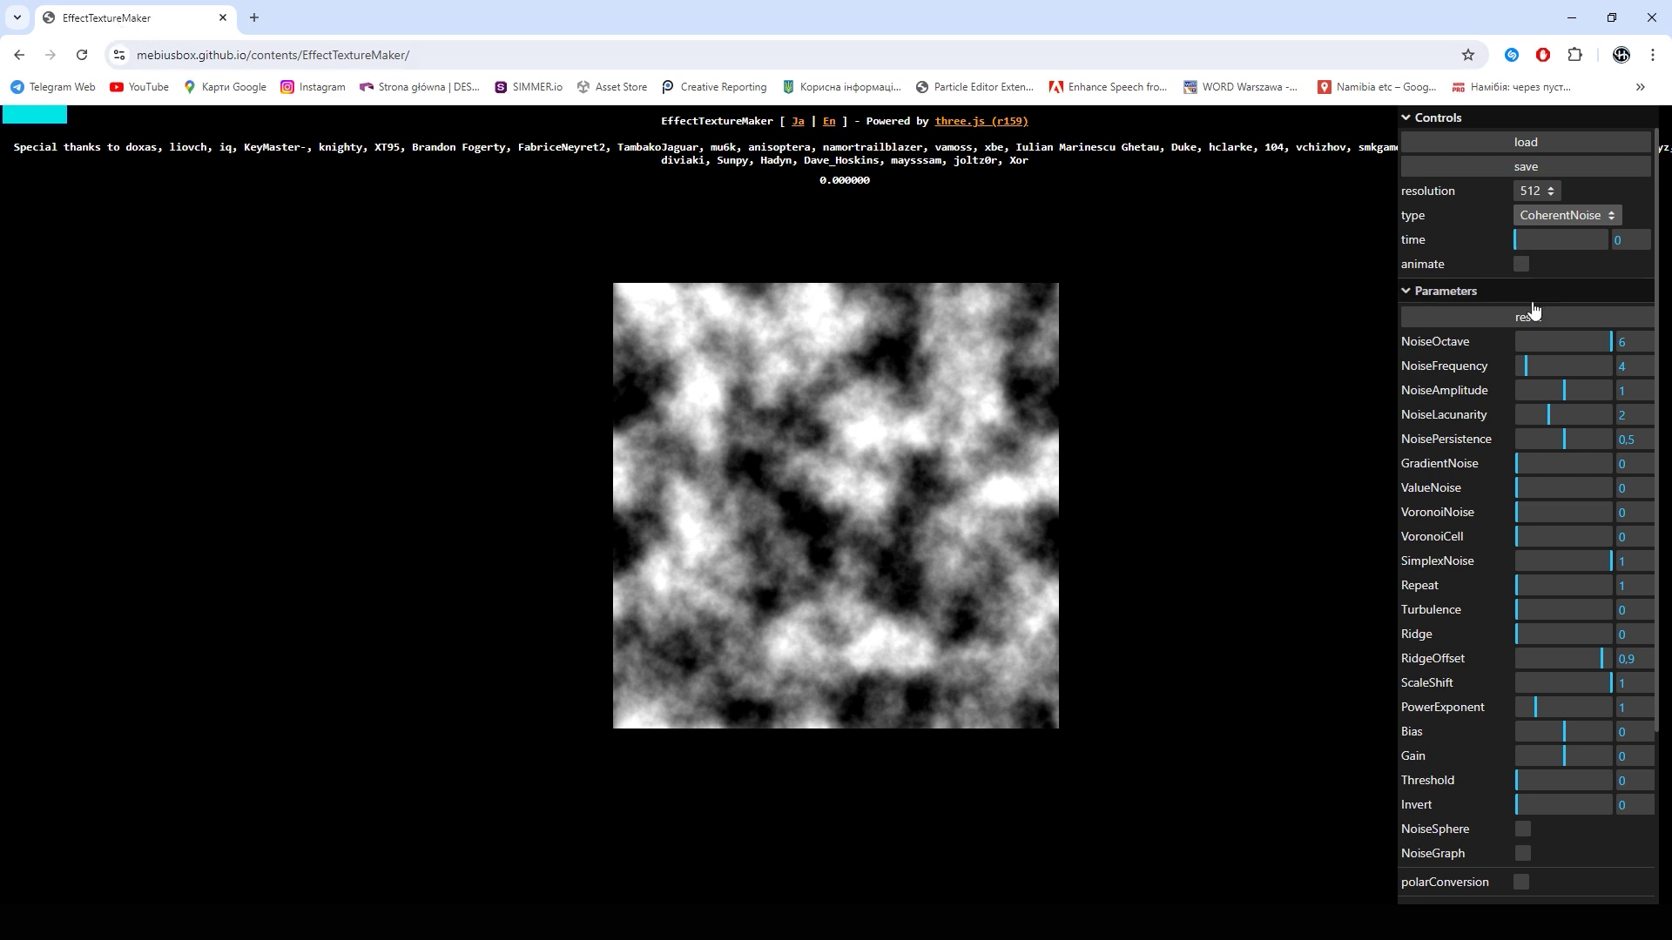
Step: Switch to the EffectTextureMaker web page and examine its texture types, noise parameters and tiling options
{"action": "left_click", "coordinate": [1558, 216]}
{"action": "left_click", "coordinate": [1559, 216]}
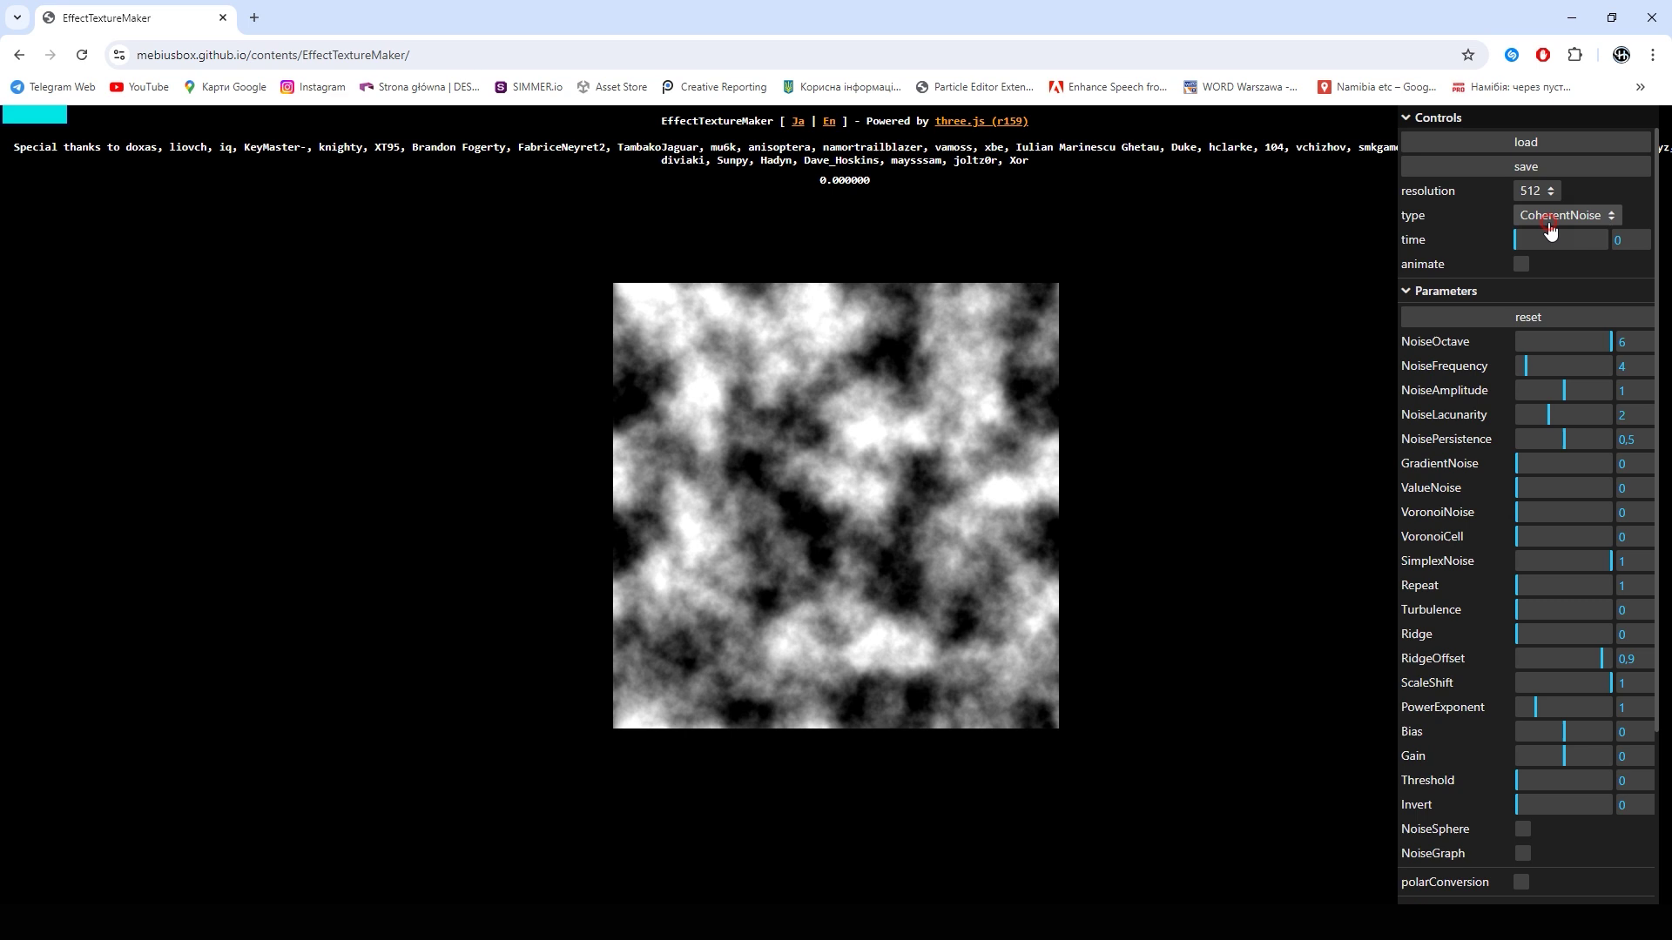
{"action": "left_click", "coordinate": [1559, 216]}
{"action": "left_click", "coordinate": [1568, 216]}
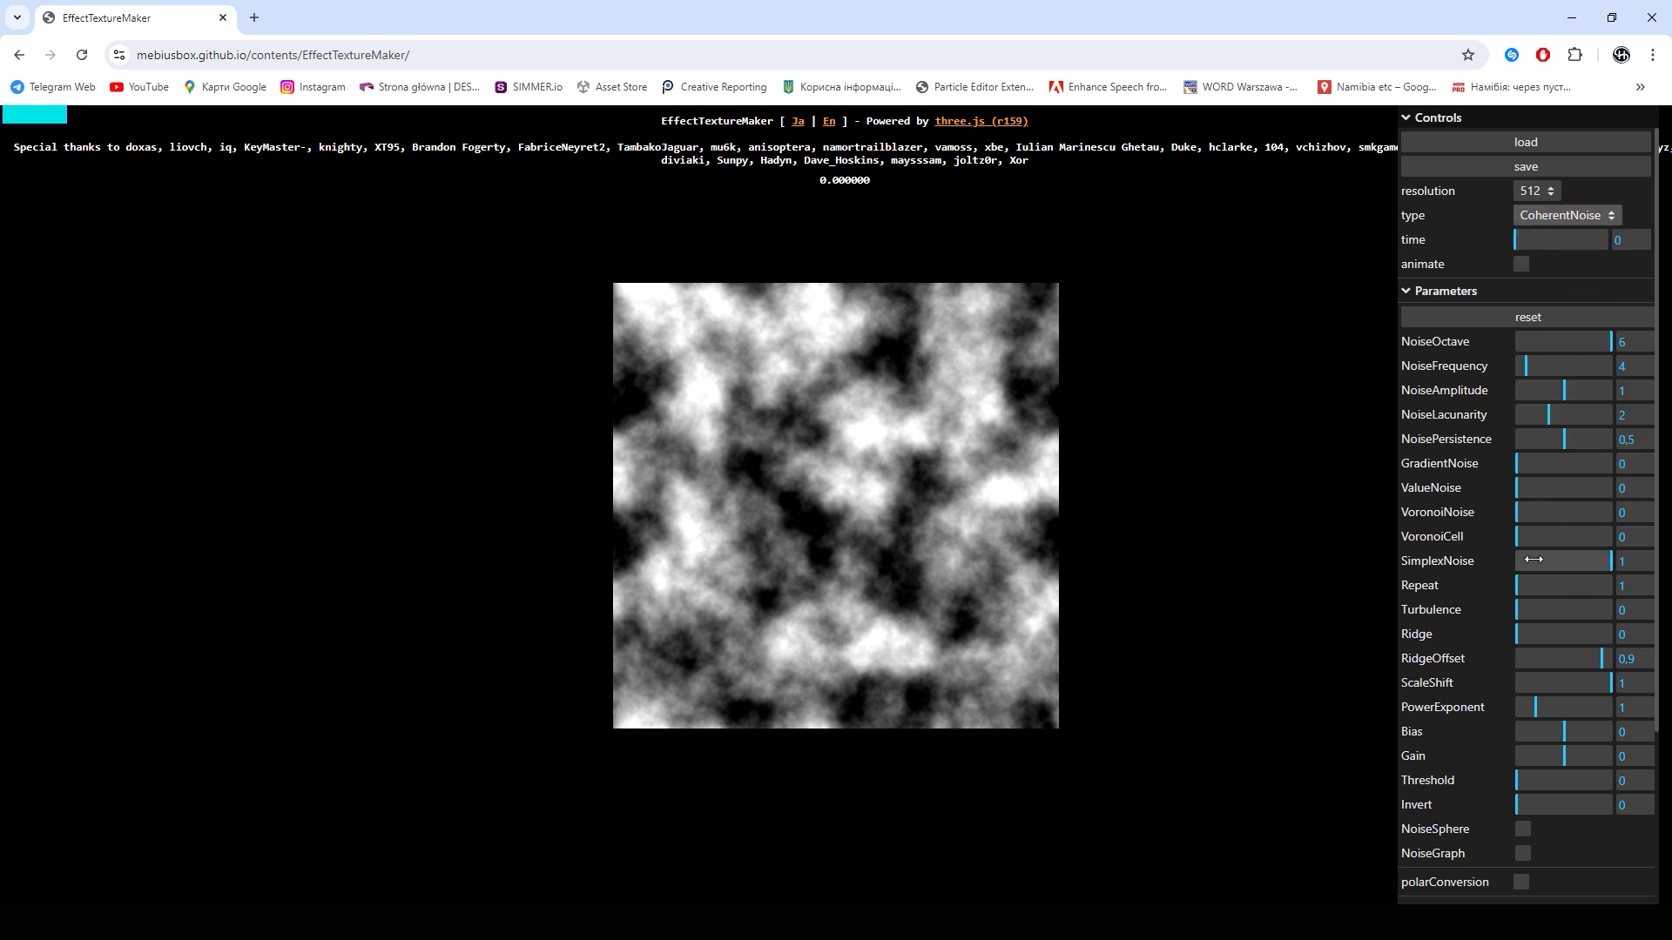
{"action": "scroll", "coordinate": [1558, 566], "scroll_direction": "down", "scroll_amount": 3}
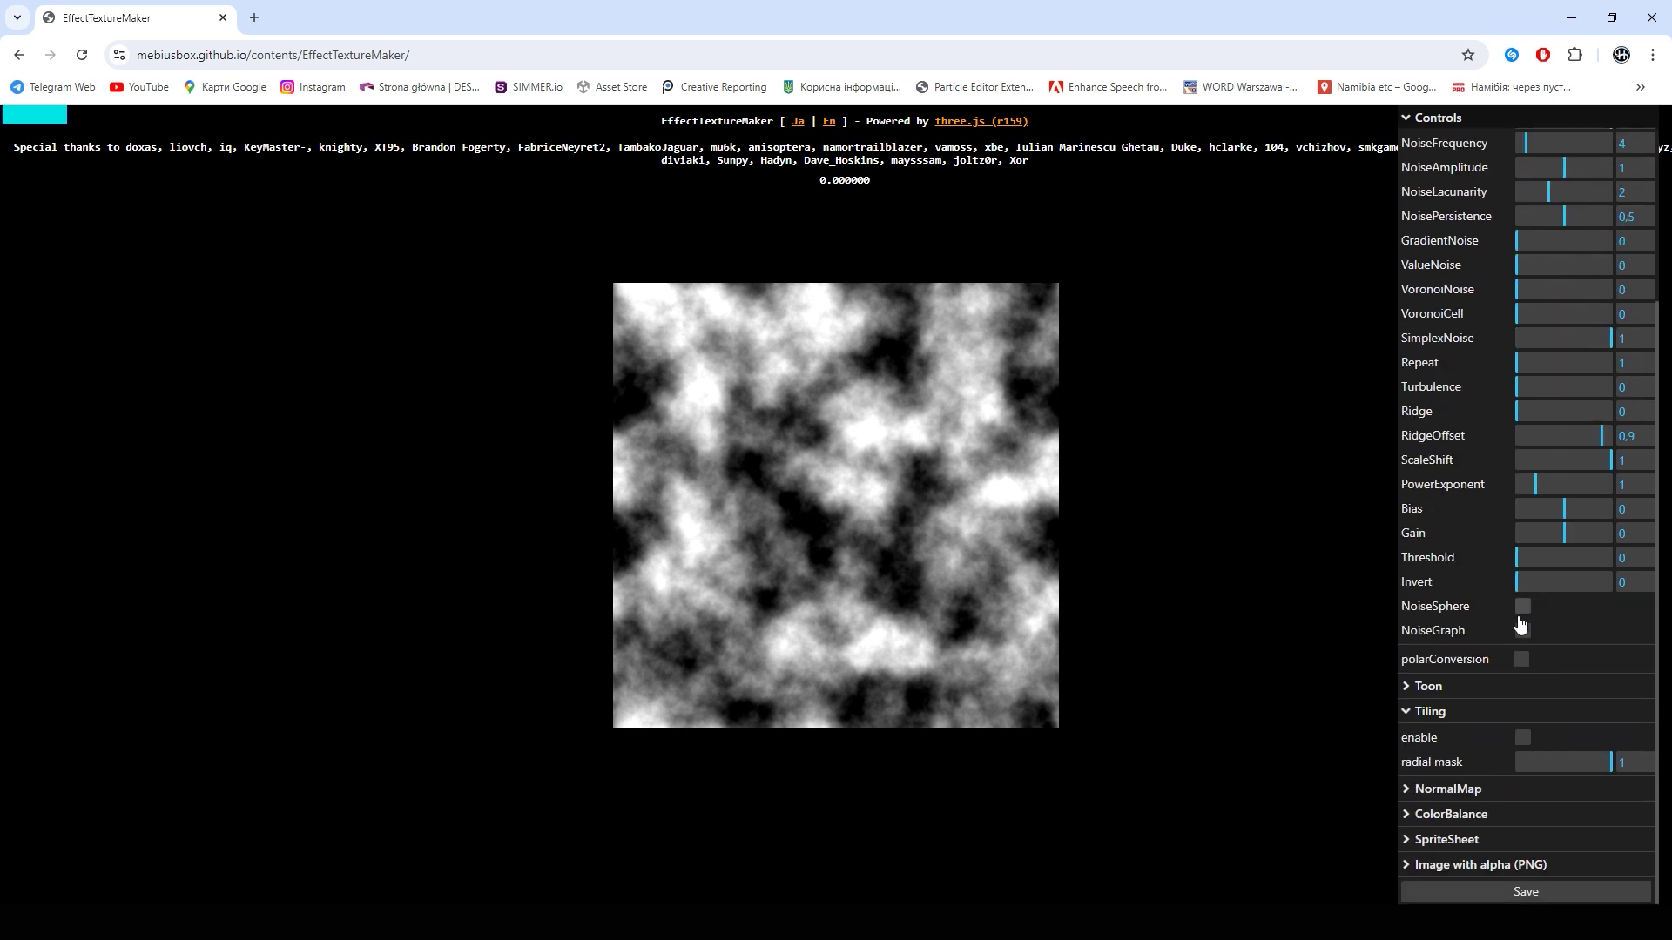
Step: Enable tiling for the generated noise texture
{"action": "left_click", "coordinate": [1524, 738]}
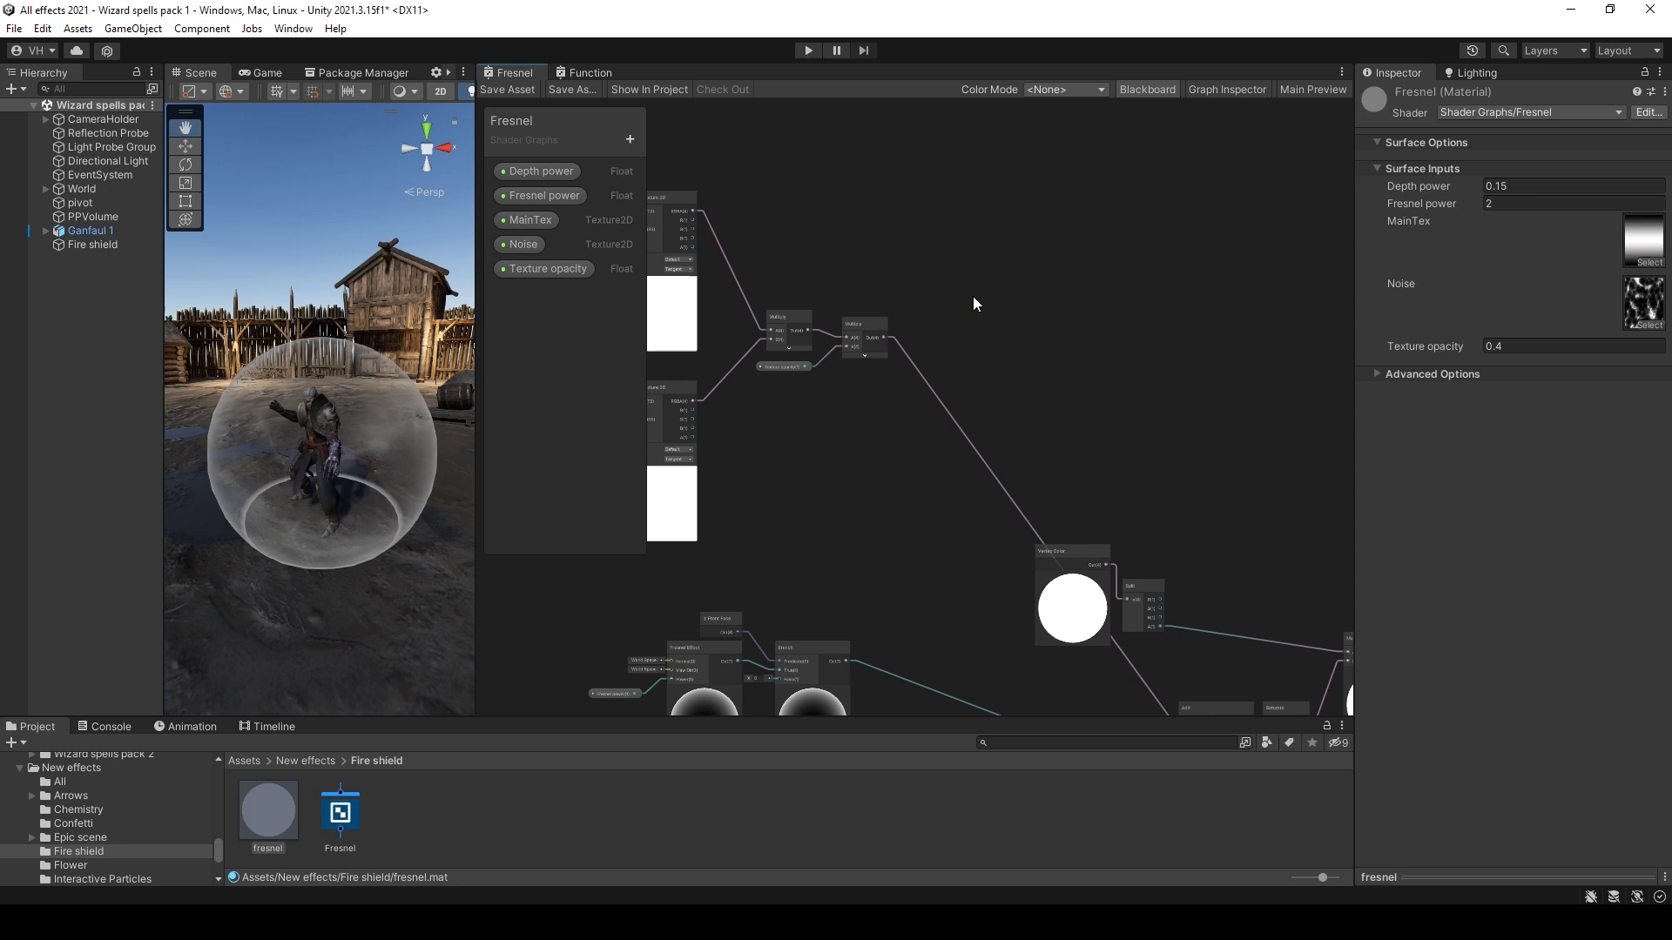
Step: Create a Maximum node and wire the output of the Multiply combining both textures into its A input
{"action": "key", "text": "space"}
{"action": "type", "text": "max"}
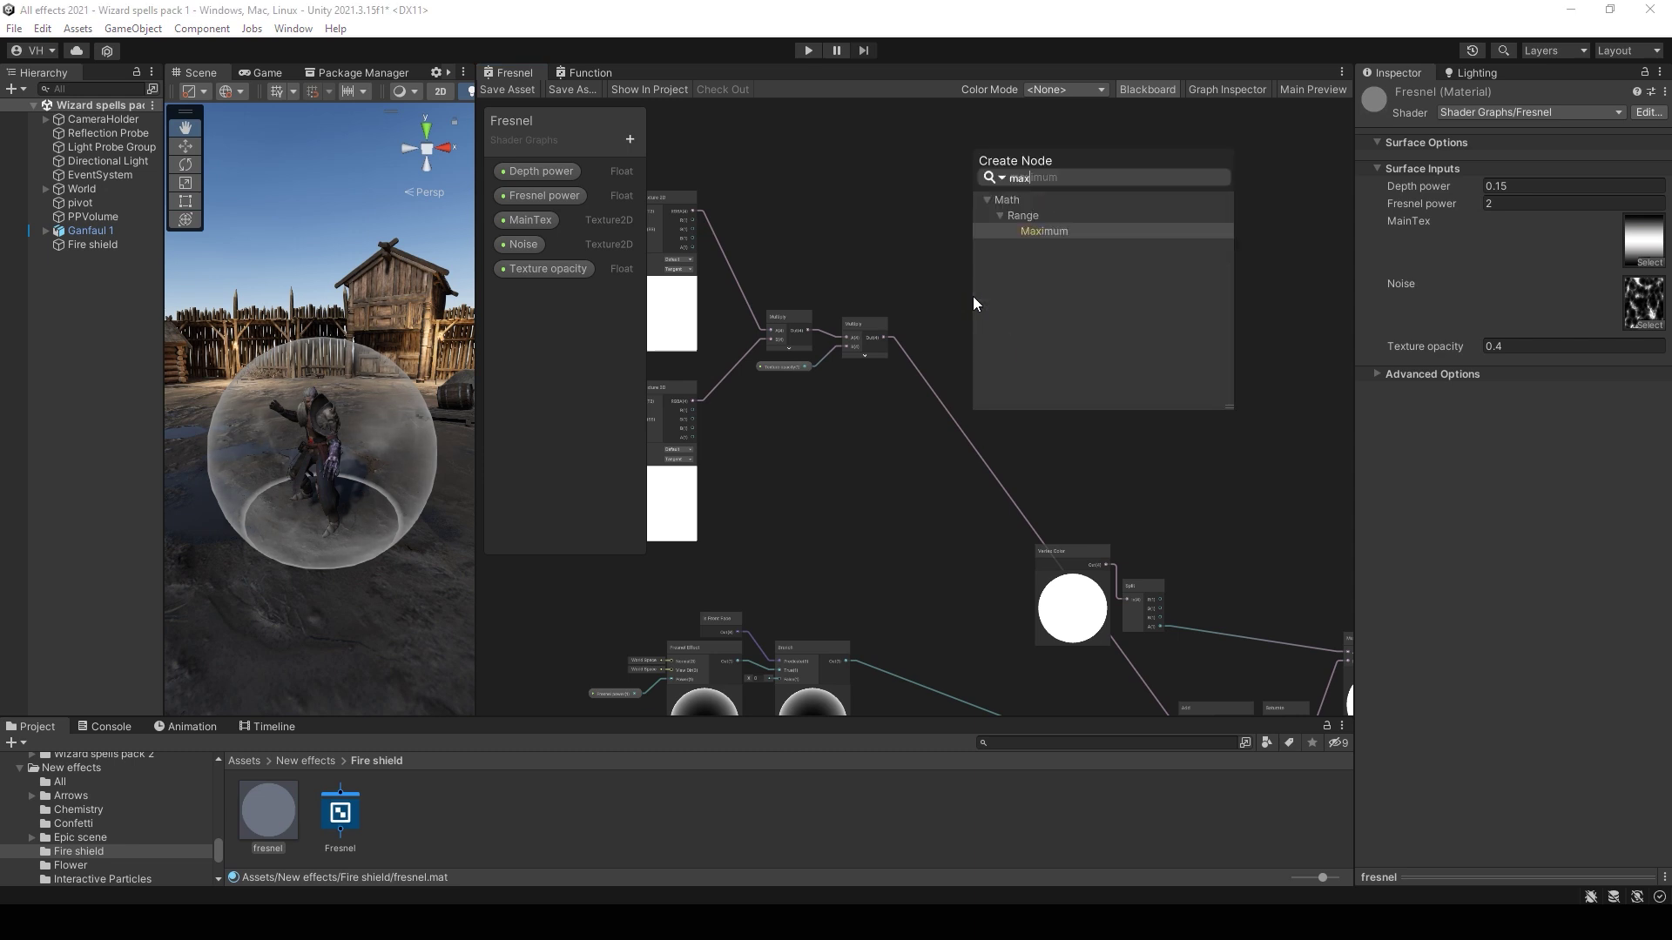
{"action": "double_click", "coordinate": [1043, 235]}
{"action": "left_click_drag", "start_coordinate": [809, 331], "coordinate": [1009, 289]}
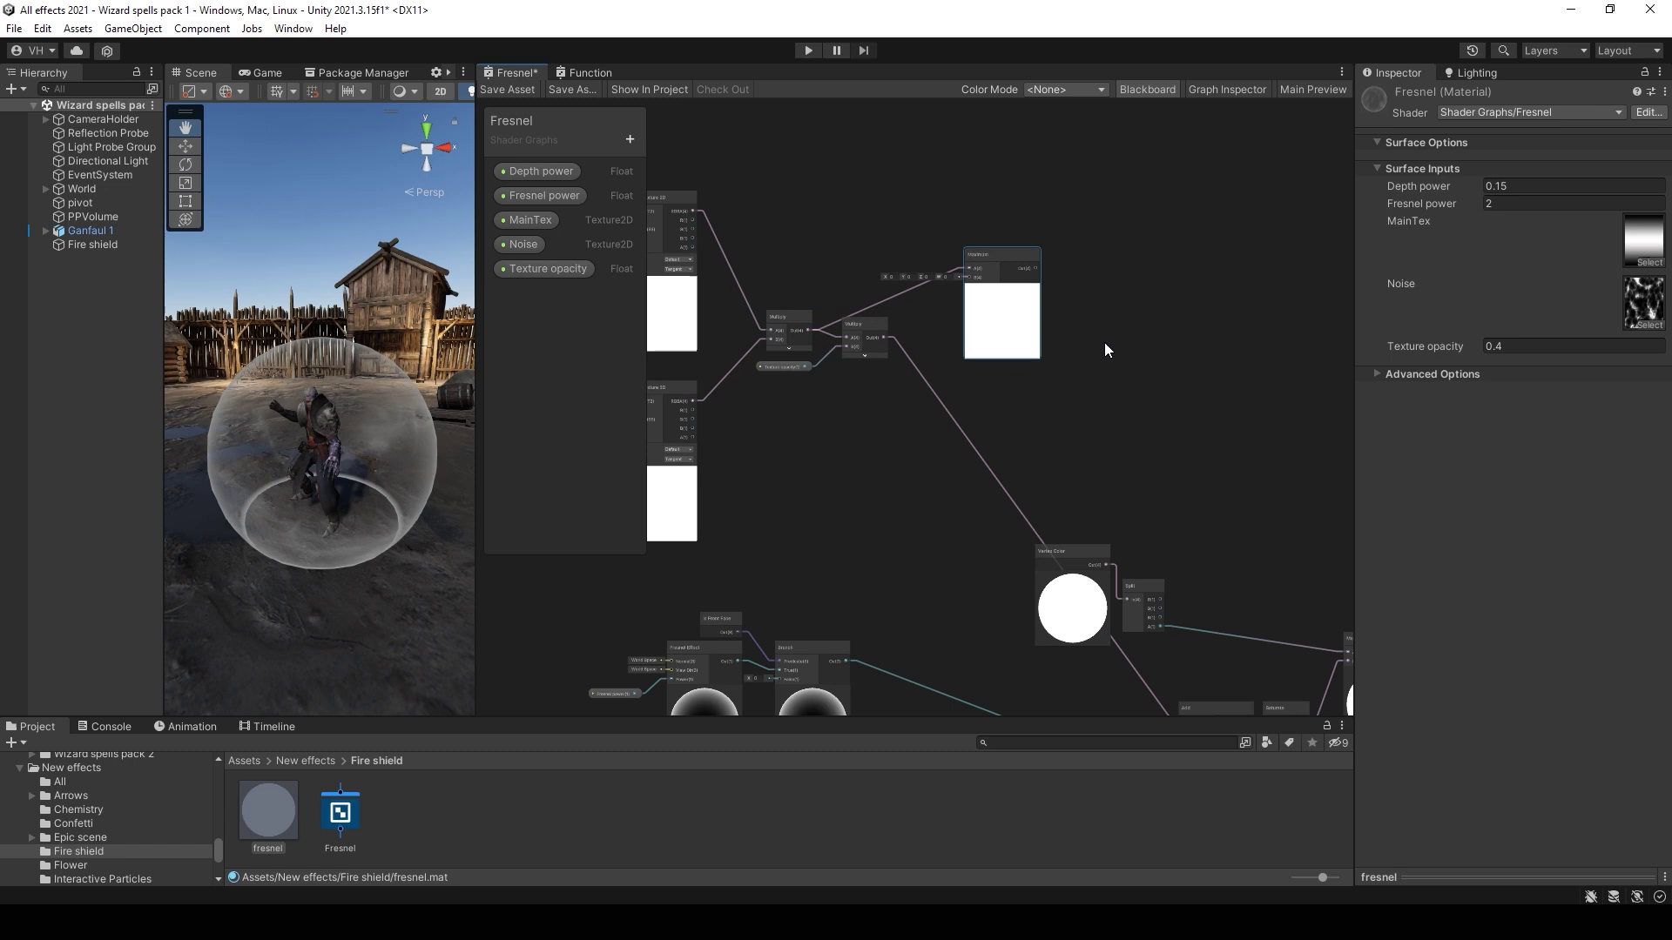
Step: Wire the output of the Add node combining Fresnel and depth into the Maximum node's B input
{"action": "left_click", "coordinate": [1010, 444]}
{"action": "left_click", "coordinate": [1099, 453]}
{"action": "left_click_drag", "start_coordinate": [1102, 435], "coordinate": [1115, 249], "text": "alt"}
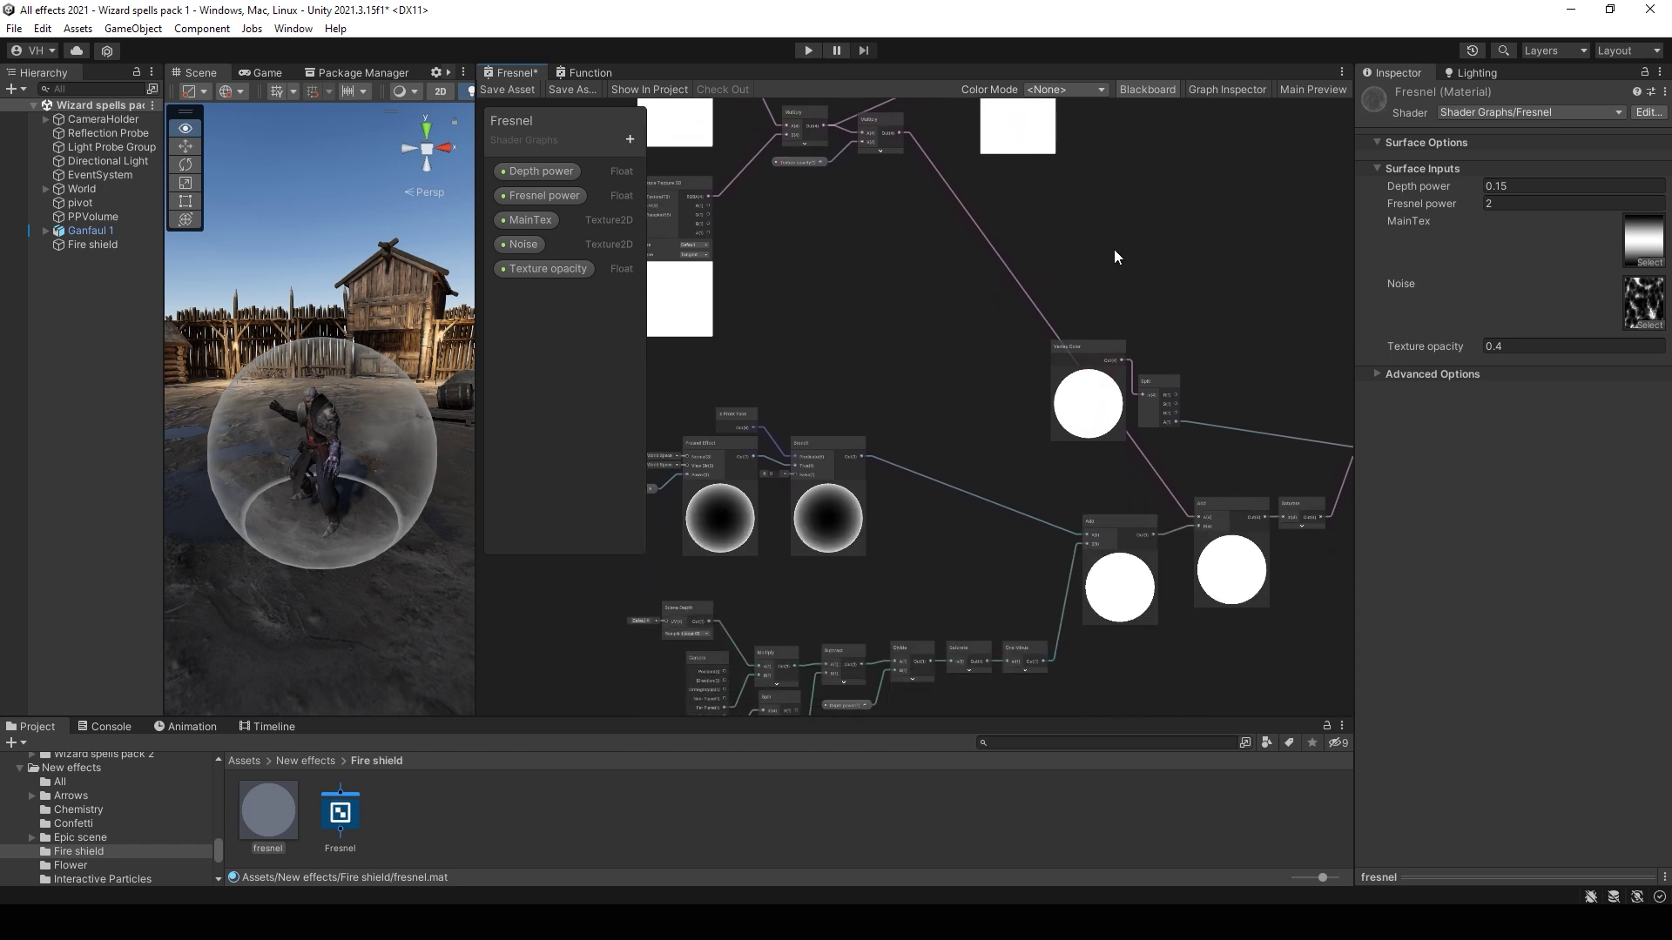
{"action": "left_click_drag", "start_coordinate": [970, 448], "coordinate": [975, 512], "text": "alt"}
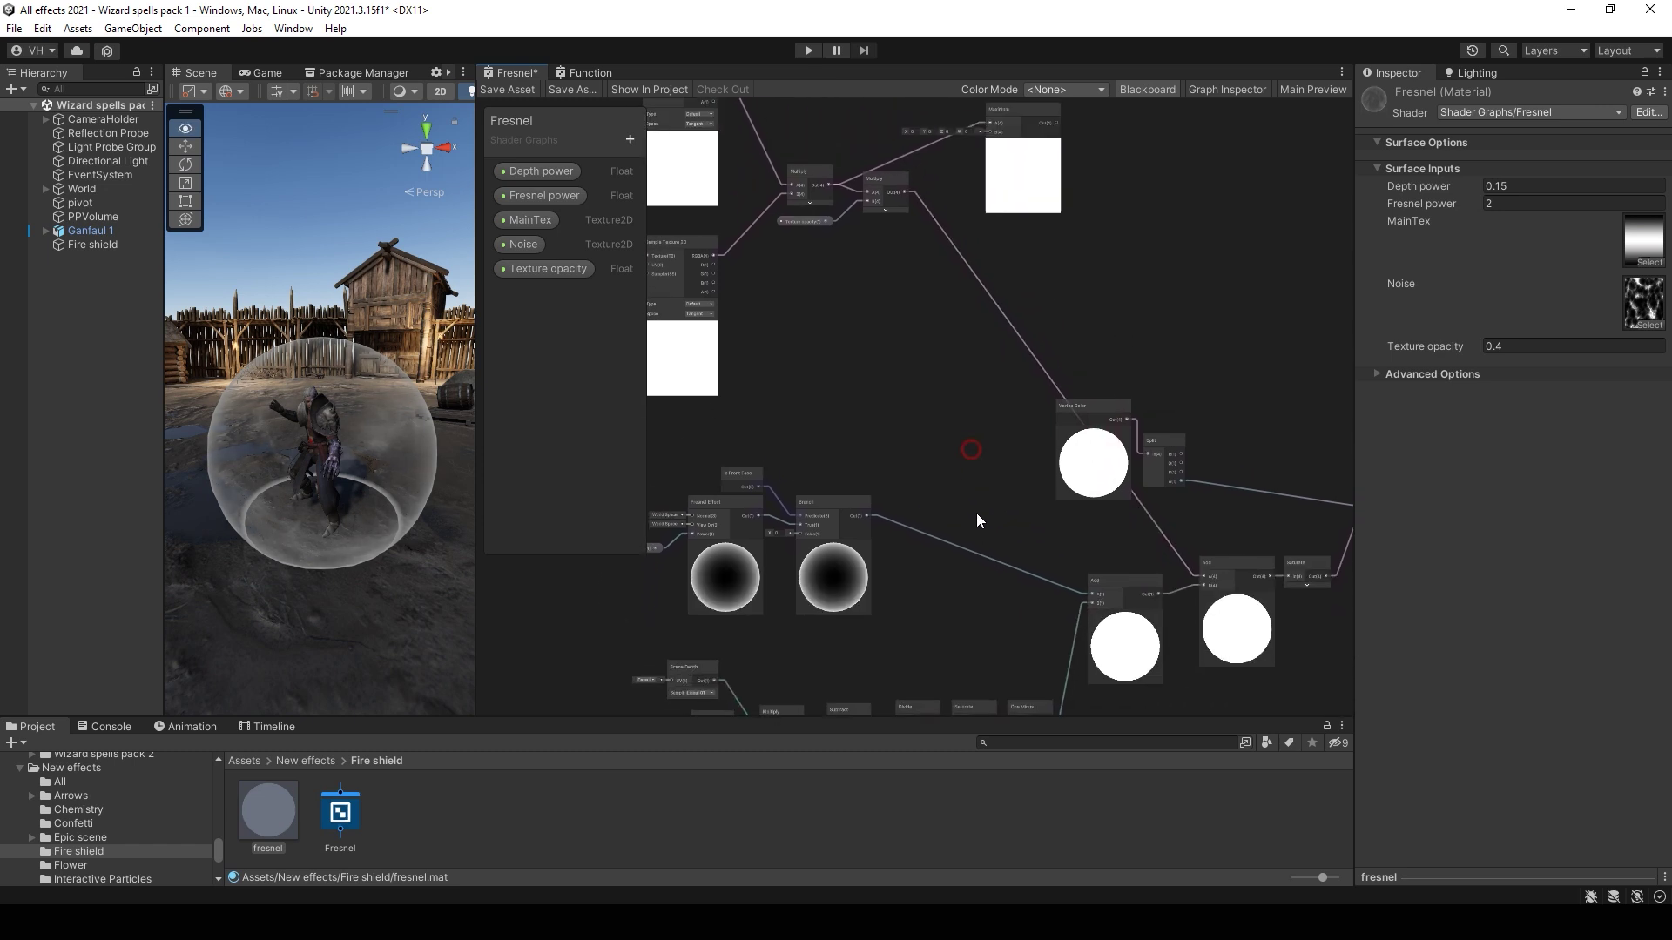
{"action": "left_click_drag", "start_coordinate": [1083, 547], "coordinate": [1091, 472]}
{"action": "left_click", "coordinate": [1028, 552]}
{"action": "left_click_drag", "start_coordinate": [1157, 598], "coordinate": [992, 206]}
{"action": "left_click_drag", "start_coordinate": [952, 463], "coordinate": [962, 193], "text": "alt"}
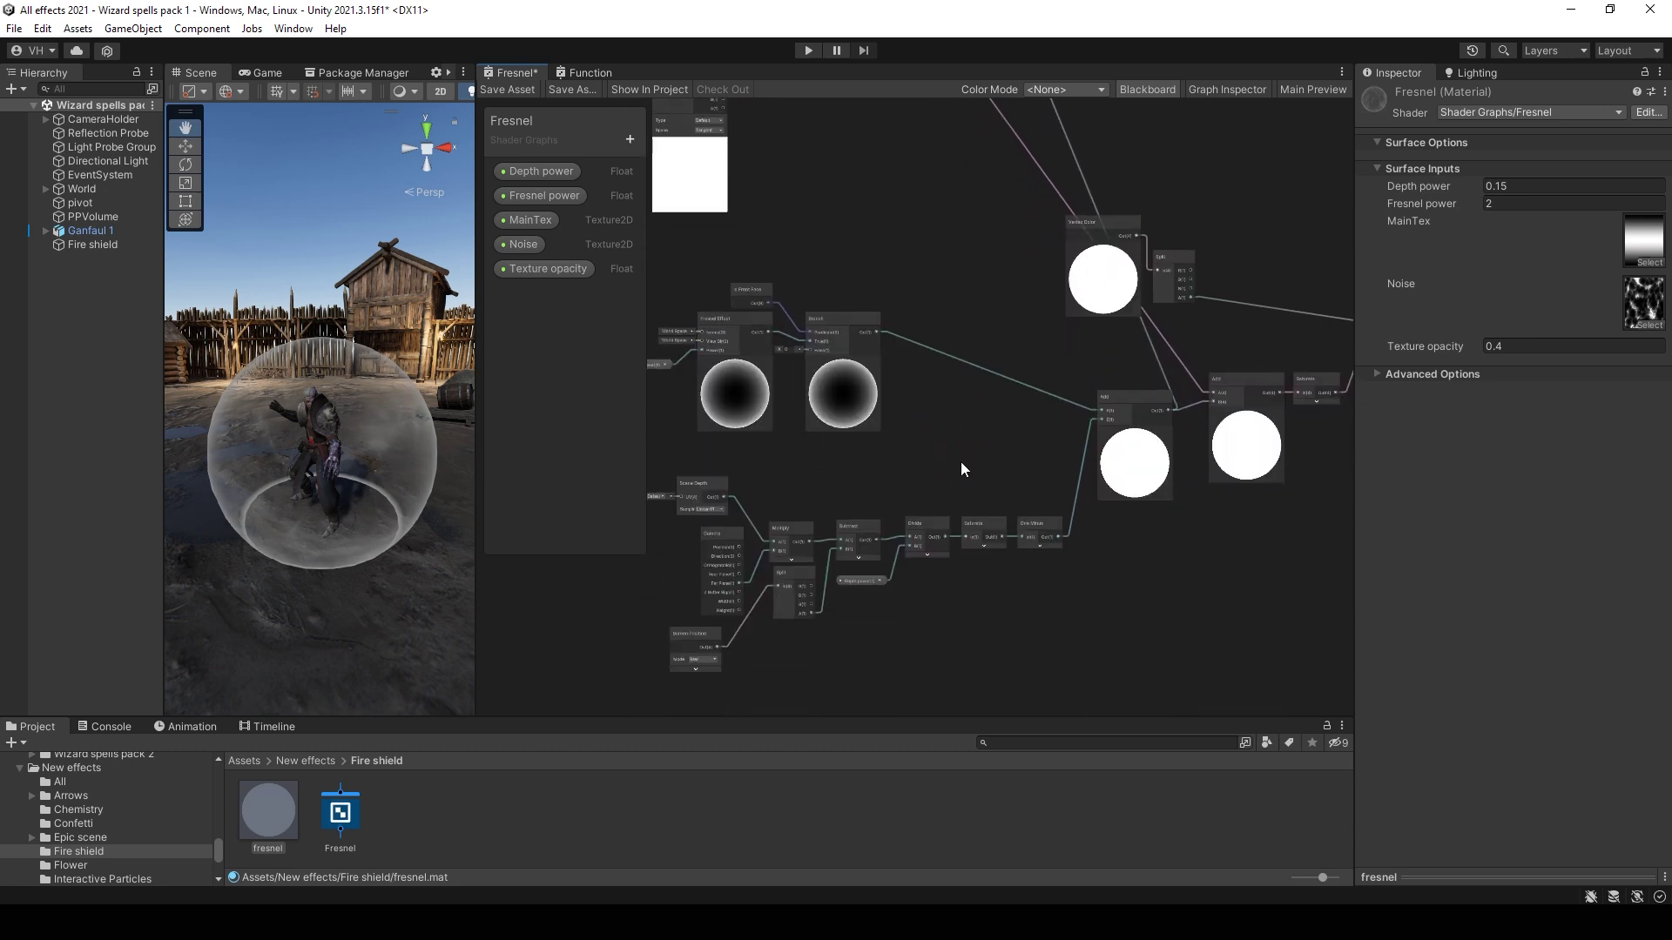
Step: Select the Fresnel and depth intersection nodes that feed the Add node
{"action": "scroll", "coordinate": [993, 487], "scroll_direction": "down", "scroll_amount": 2}
{"action": "left_click_drag", "start_coordinate": [1108, 588], "coordinate": [951, 612]}
{"action": "left_click_drag", "start_coordinate": [729, 376], "coordinate": [724, 408]}
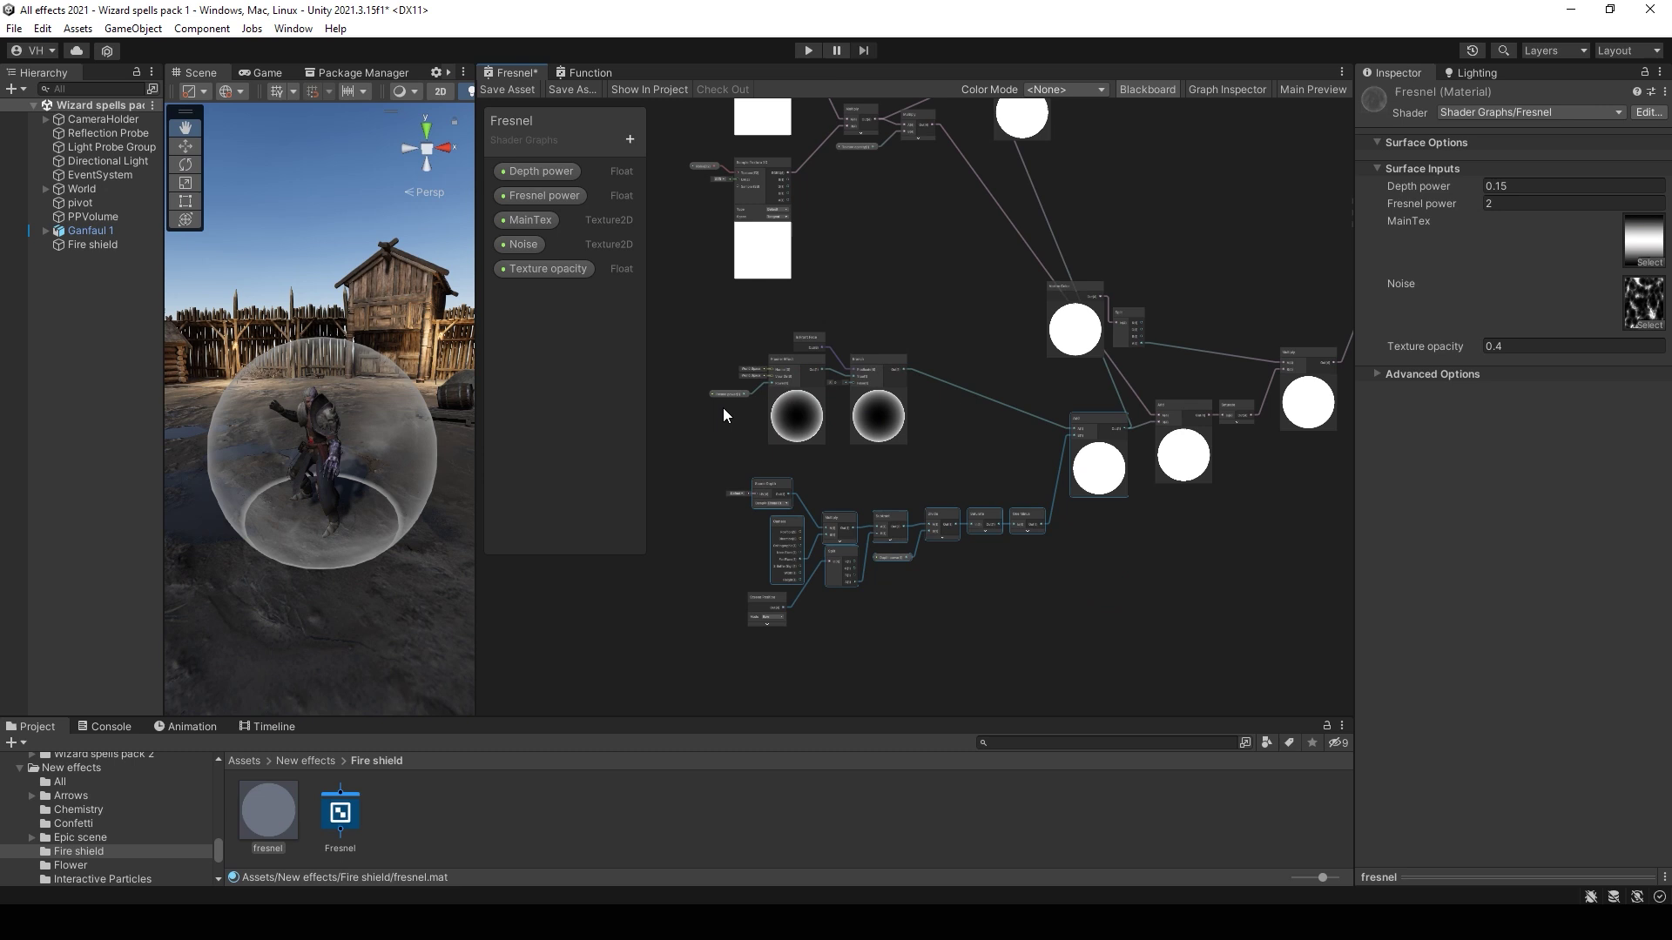
{"action": "left_click_drag", "start_coordinate": [686, 322], "coordinate": [1019, 604]}
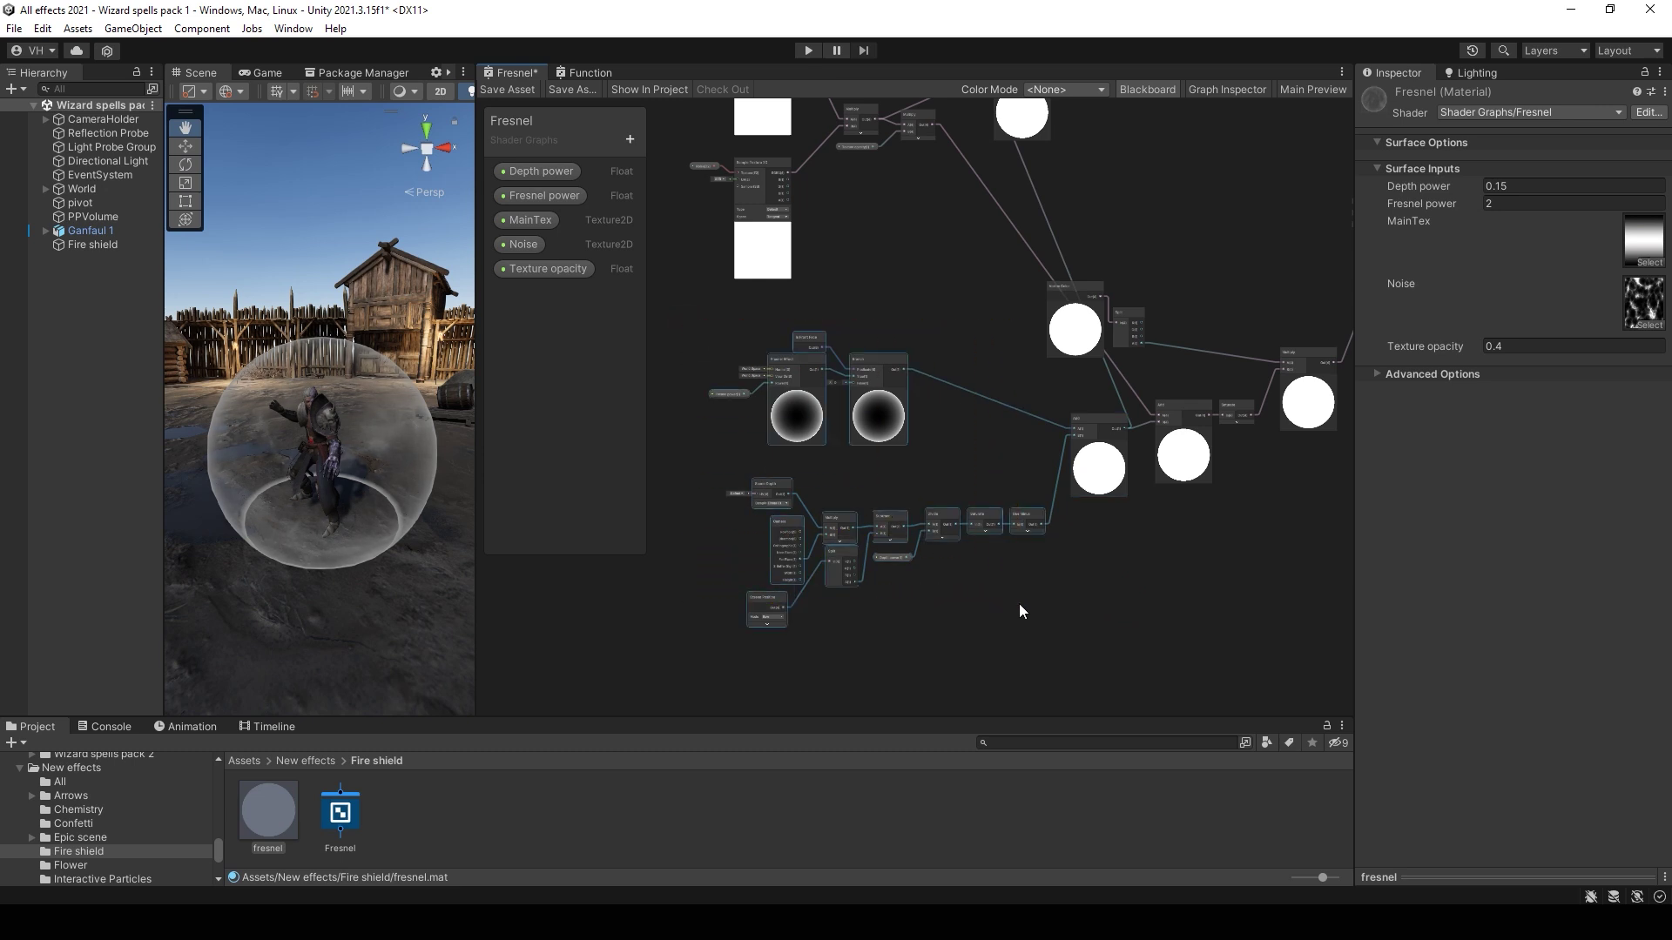
{"action": "left_click_drag", "start_coordinate": [1090, 460], "coordinate": [890, 488], "text": "ctrl"}
Step: Create a Multiply node from the Maximum node's output, connected to the A input
{"action": "left_click_drag", "start_coordinate": [1122, 220], "coordinate": [963, 503], "text": "alt"}
{"action": "left_click_drag", "start_coordinate": [868, 391], "coordinate": [1027, 406]}
{"action": "scroll", "coordinate": [863, 401], "scroll_direction": "up", "scroll_amount": 3}
{"action": "left_click", "coordinate": [853, 383]}
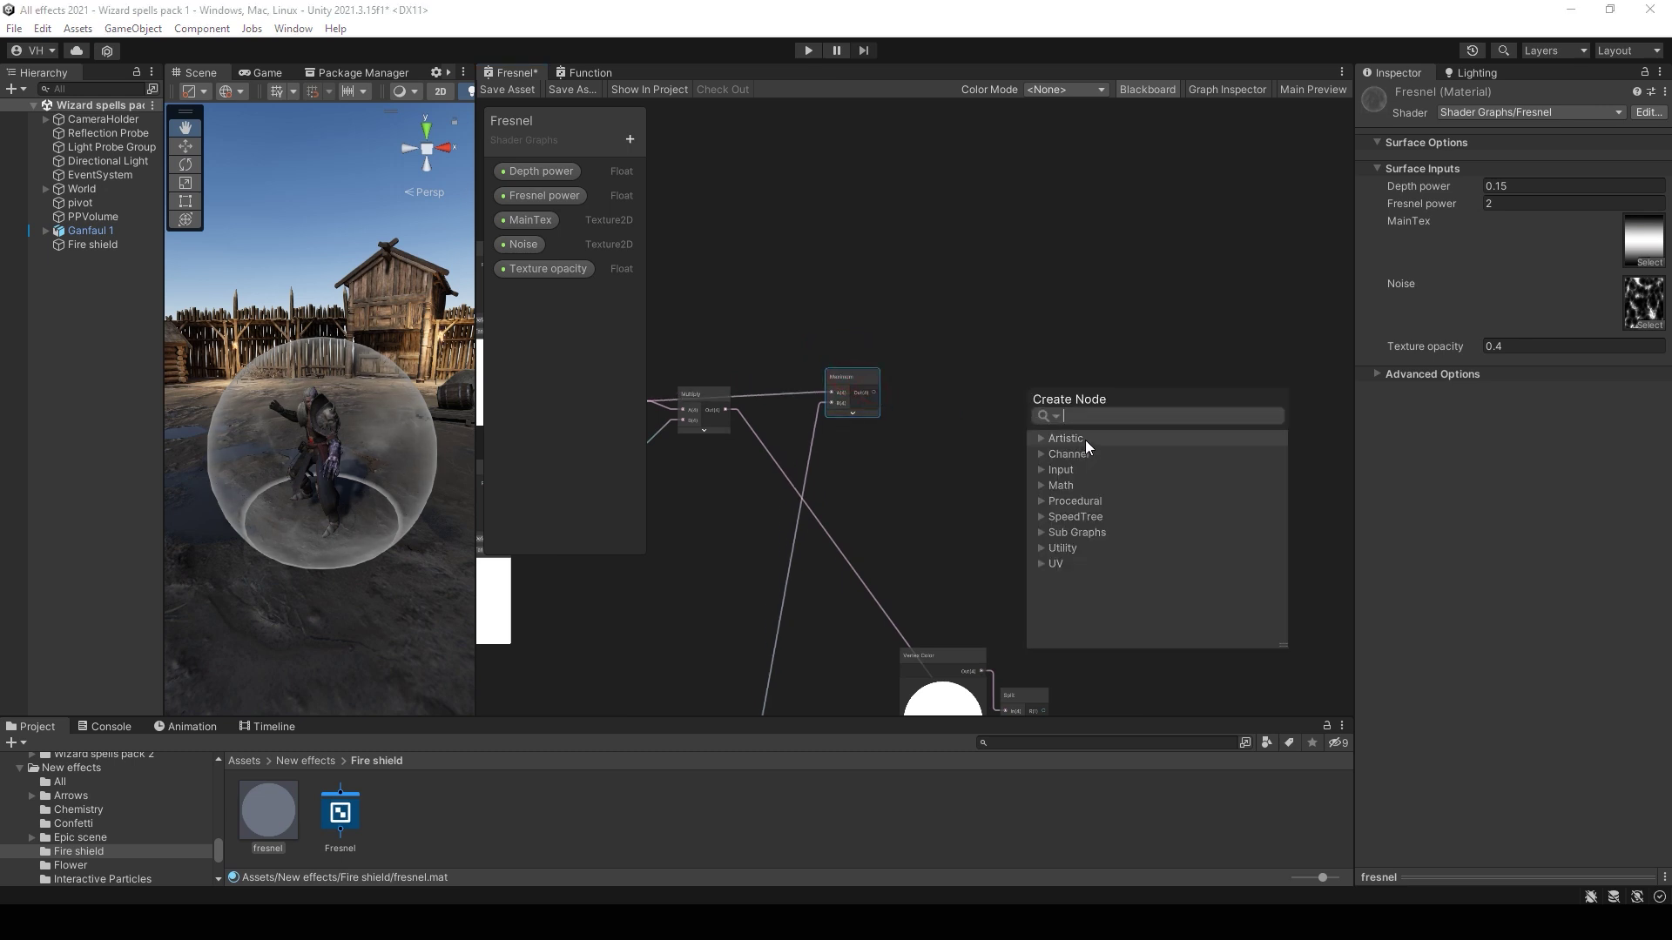
{"action": "type", "text": "mu"}
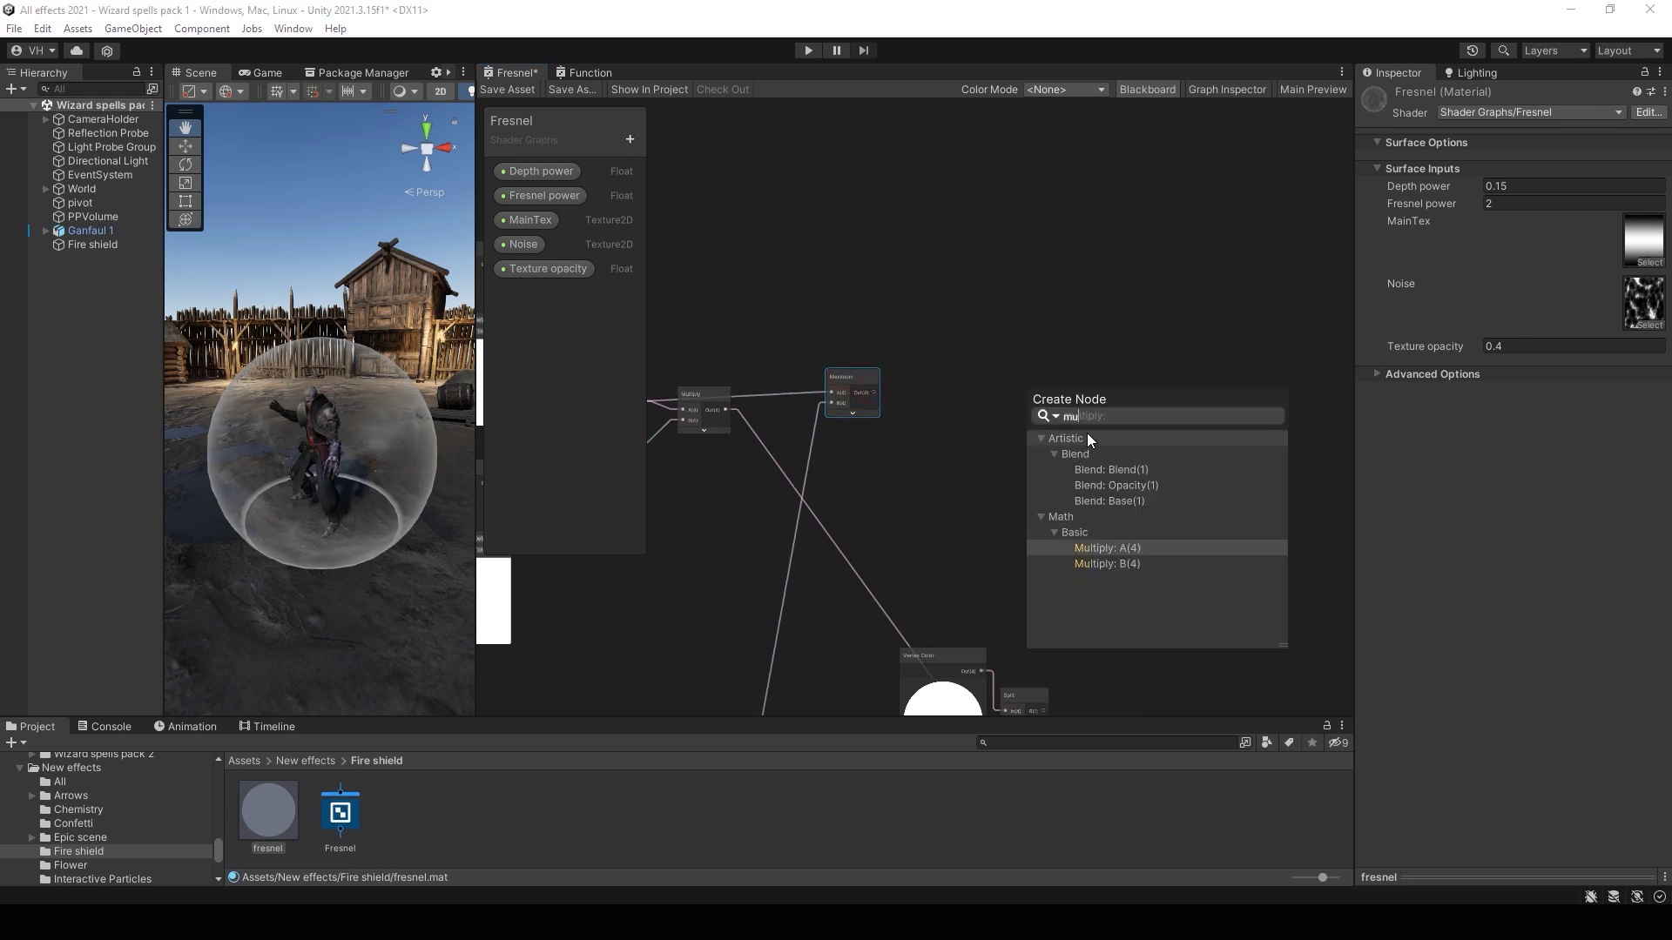
{"action": "left_click", "coordinate": [1122, 554]}
Step: Add a Float property named Emission with default 6 and wire it into the new Multiply node's B input
{"action": "left_click", "coordinate": [630, 140]}
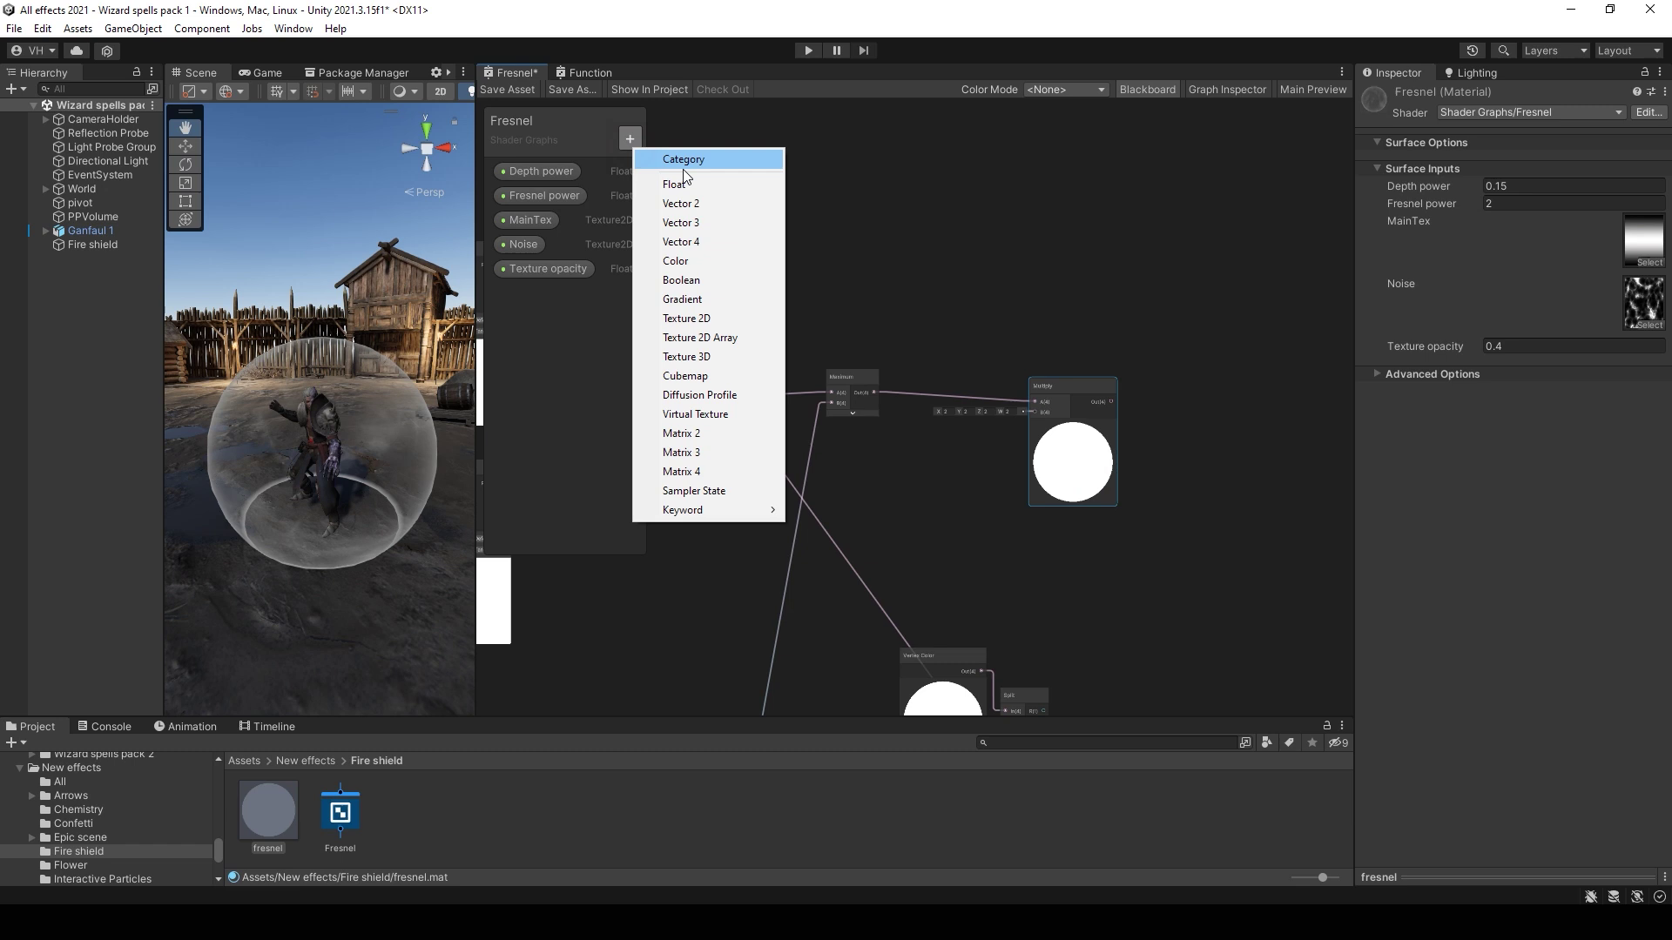
{"action": "left_click", "coordinate": [682, 180]}
{"action": "type", "text": "Emission"}
{"action": "key", "text": "Return"}
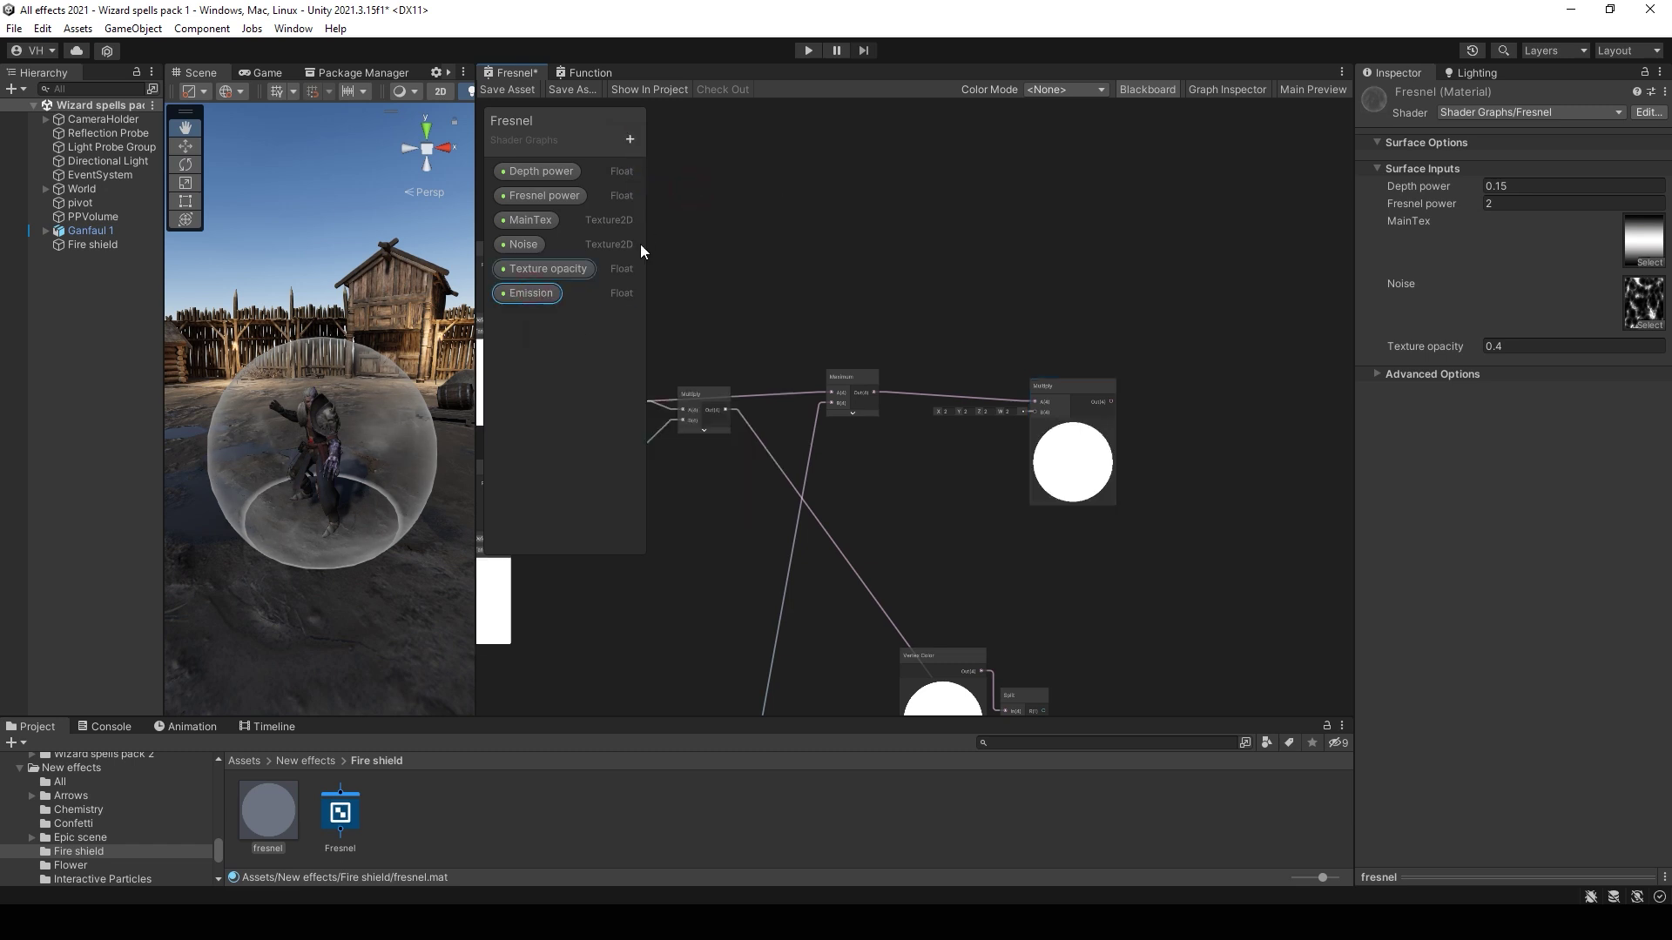
{"action": "left_click", "coordinate": [1227, 90]}
{"action": "left_click", "coordinate": [1245, 252]}
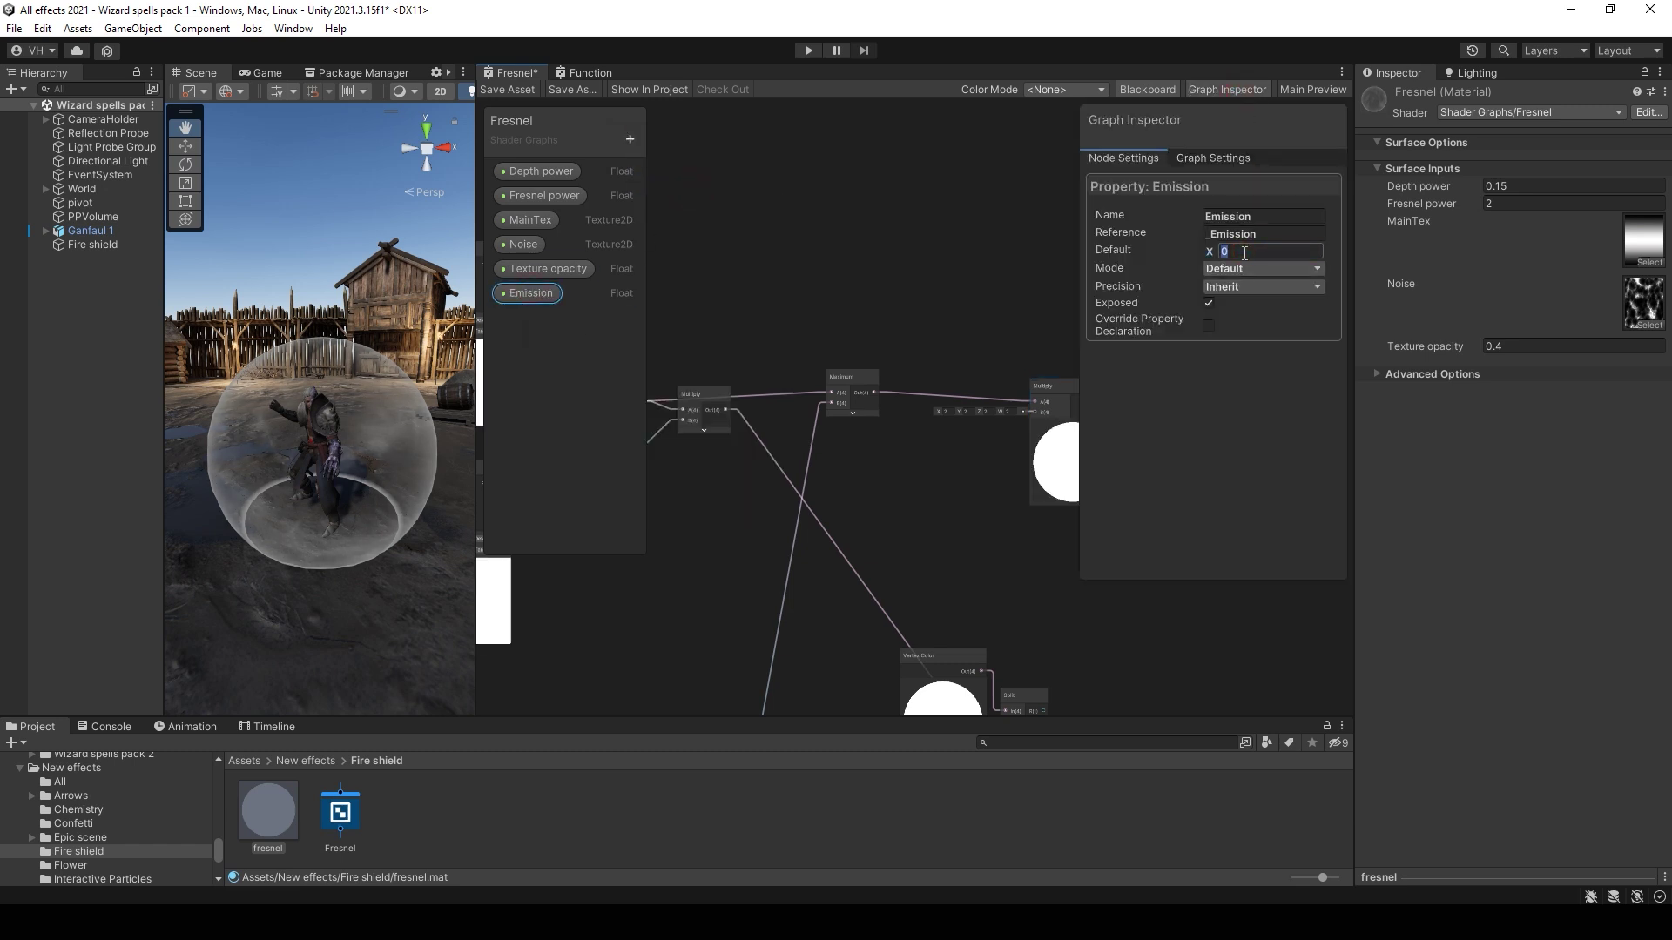
{"action": "type", "text": "6"}
{"action": "left_click", "coordinate": [1211, 91]}
{"action": "left_click_drag", "start_coordinate": [540, 294], "coordinate": [1035, 412]}
Step: Create another Multiply node and wire the emission Multiply's output into its A input
{"action": "left_click_drag", "start_coordinate": [1222, 515], "coordinate": [1008, 436], "text": "alt"}
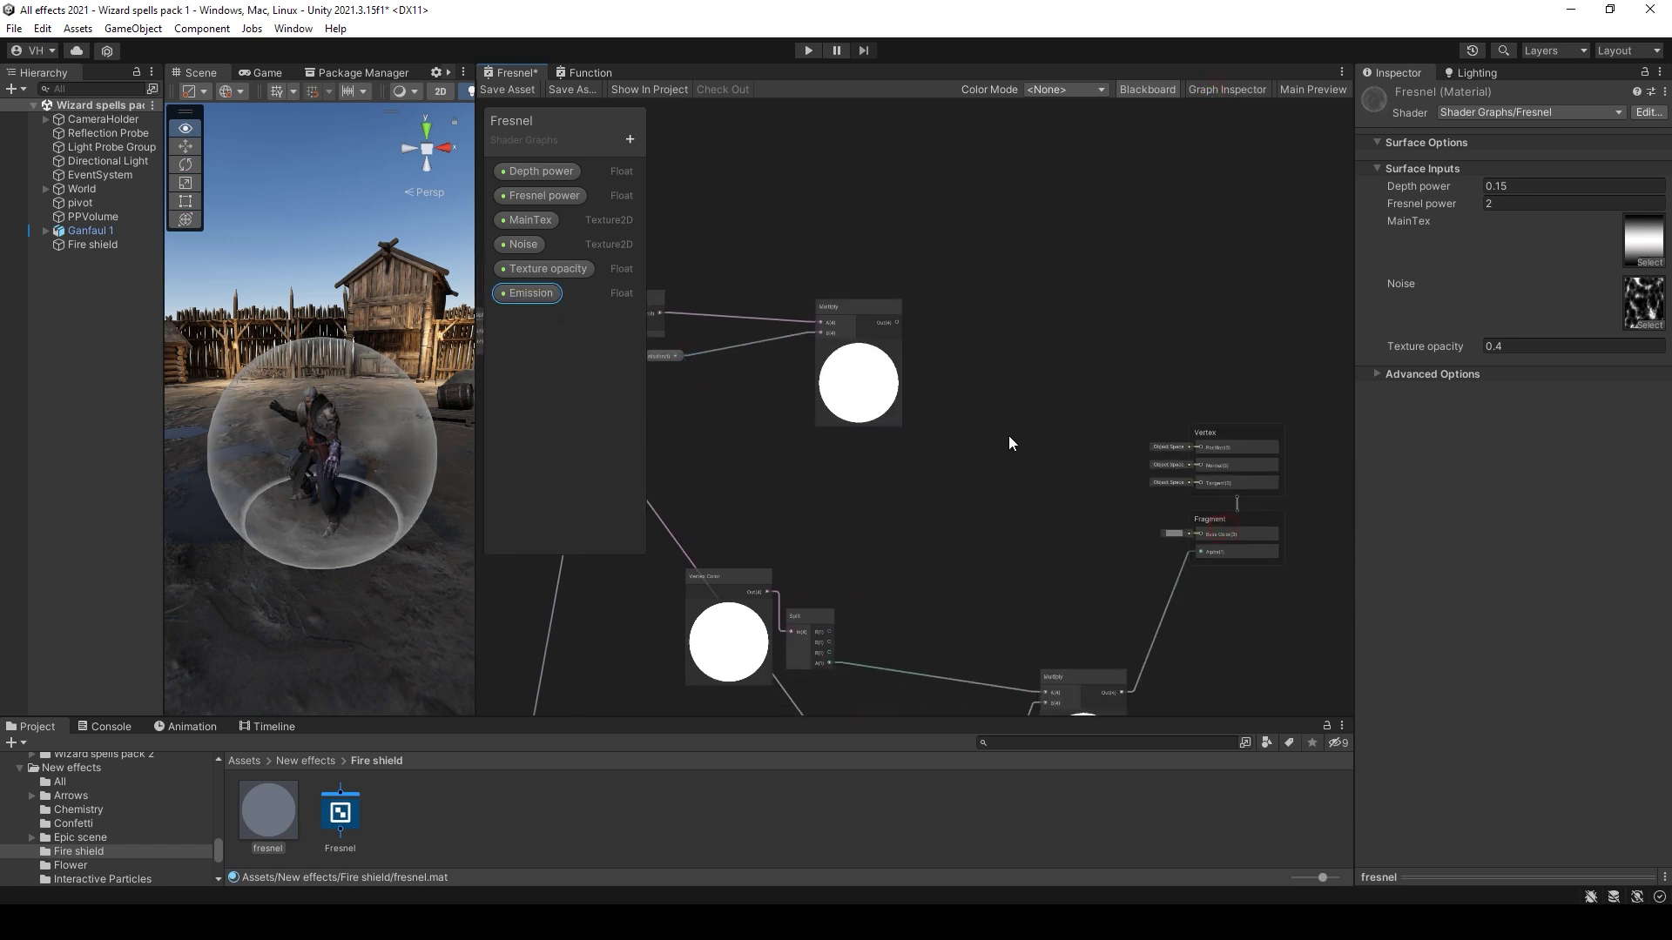
{"action": "left_click", "coordinate": [902, 326]}
{"action": "key", "text": "space"}
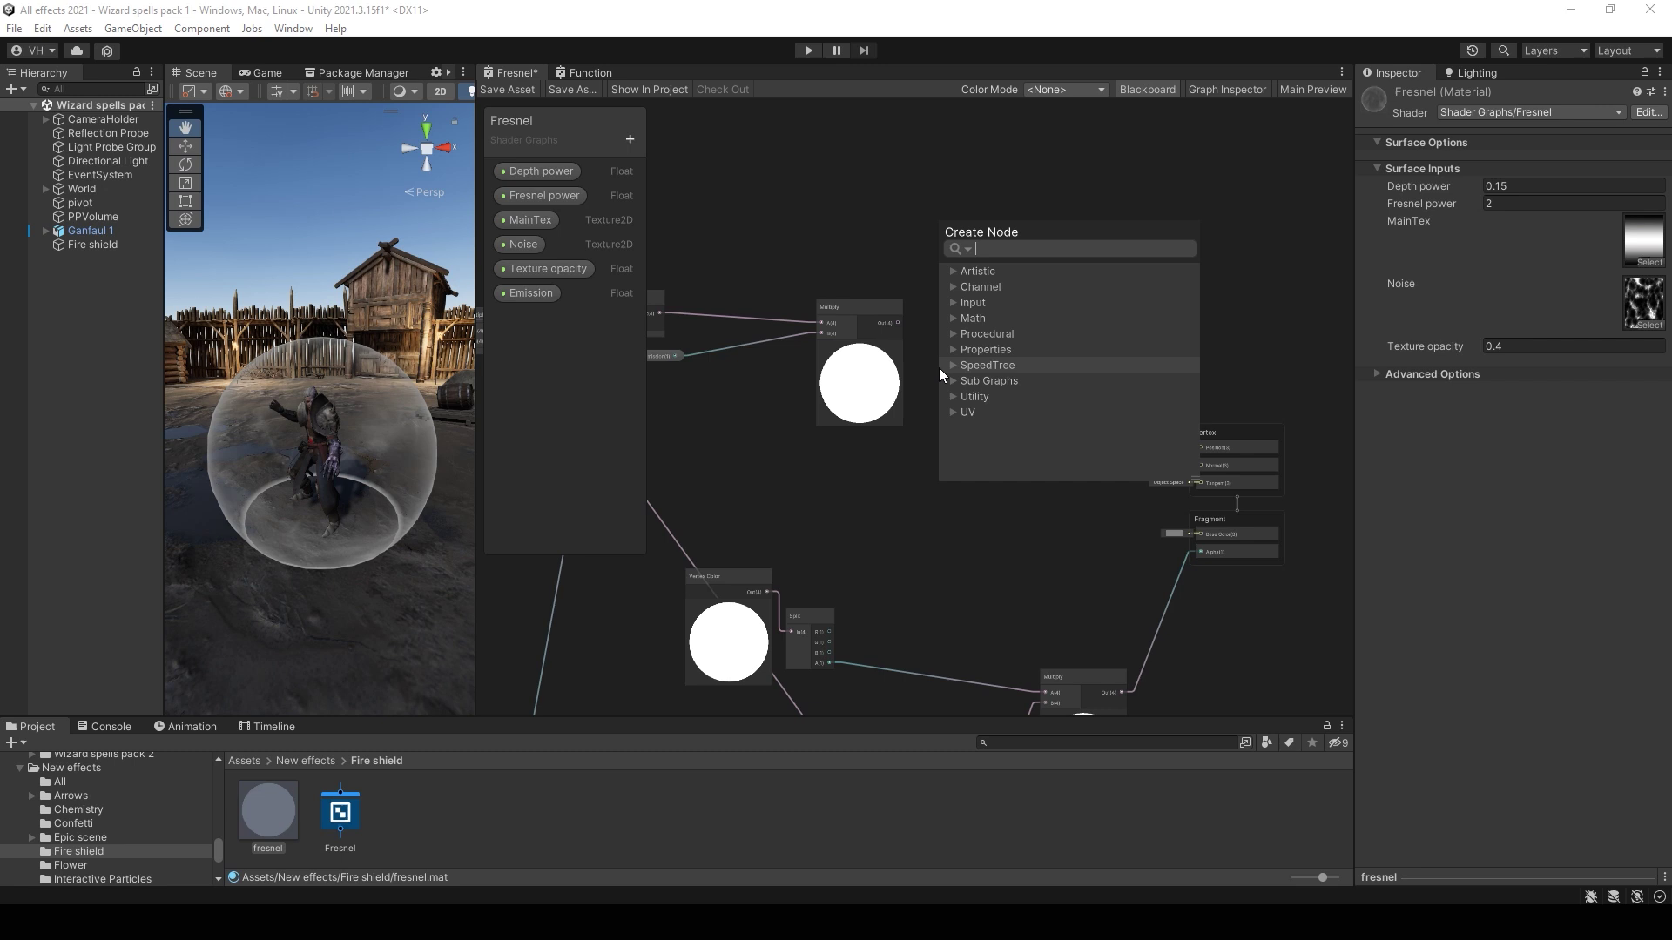
{"action": "type", "text": "multiply"}
{"action": "left_click", "coordinate": [1001, 353]}
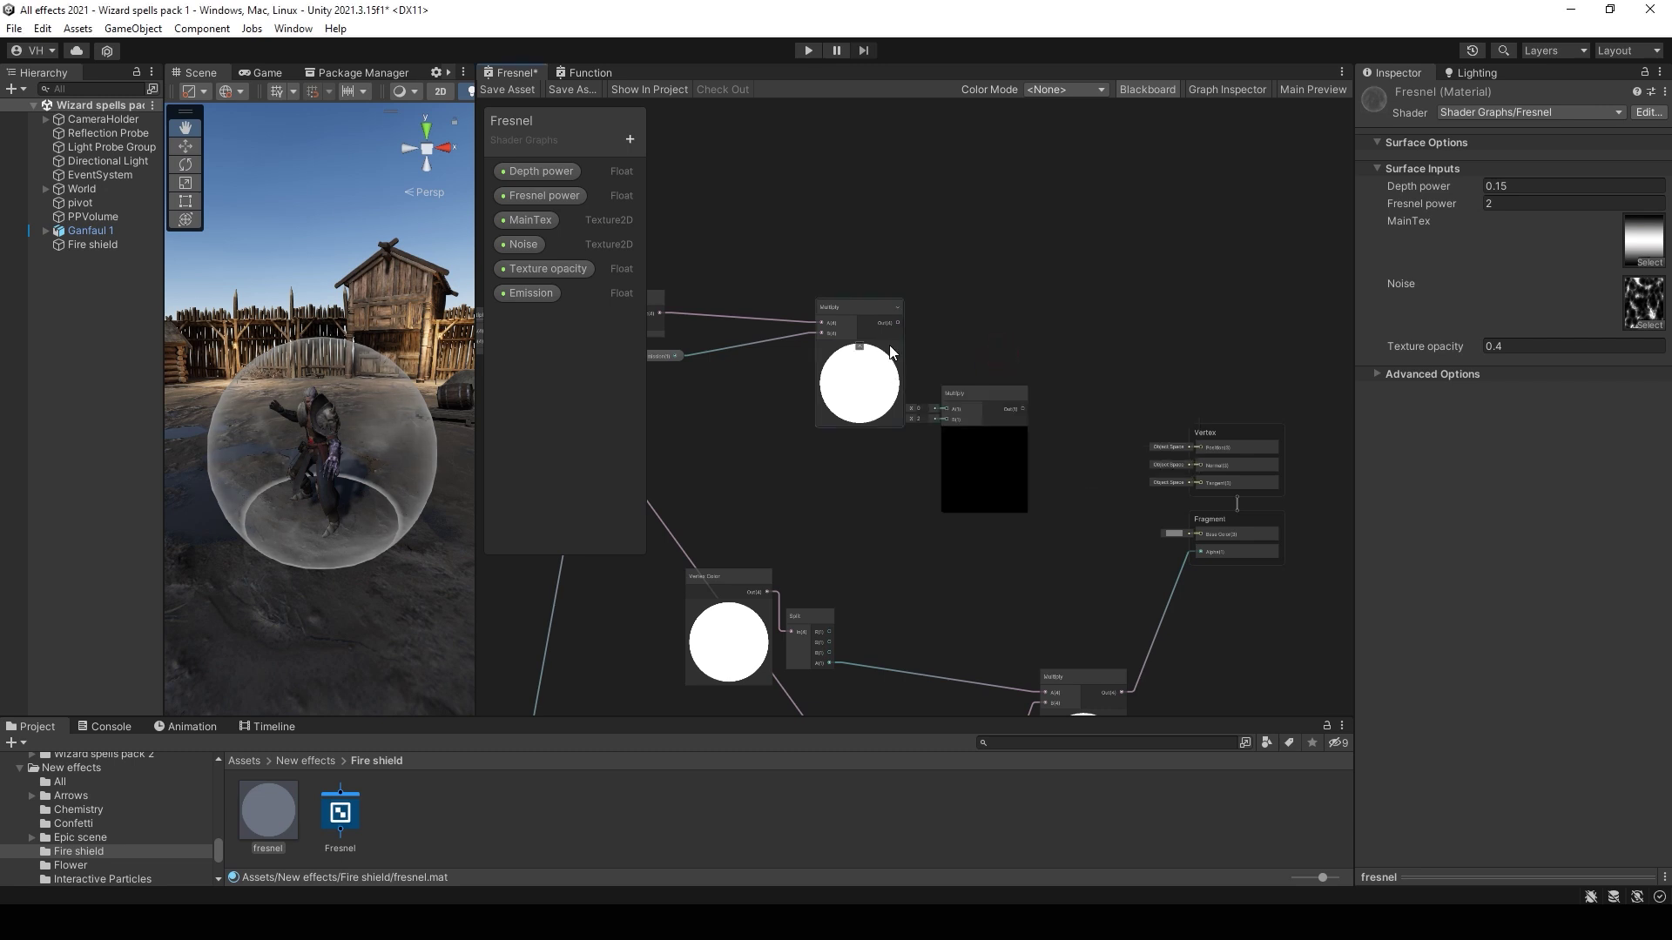
{"action": "left_click_drag", "start_coordinate": [958, 424], "coordinate": [953, 411]}
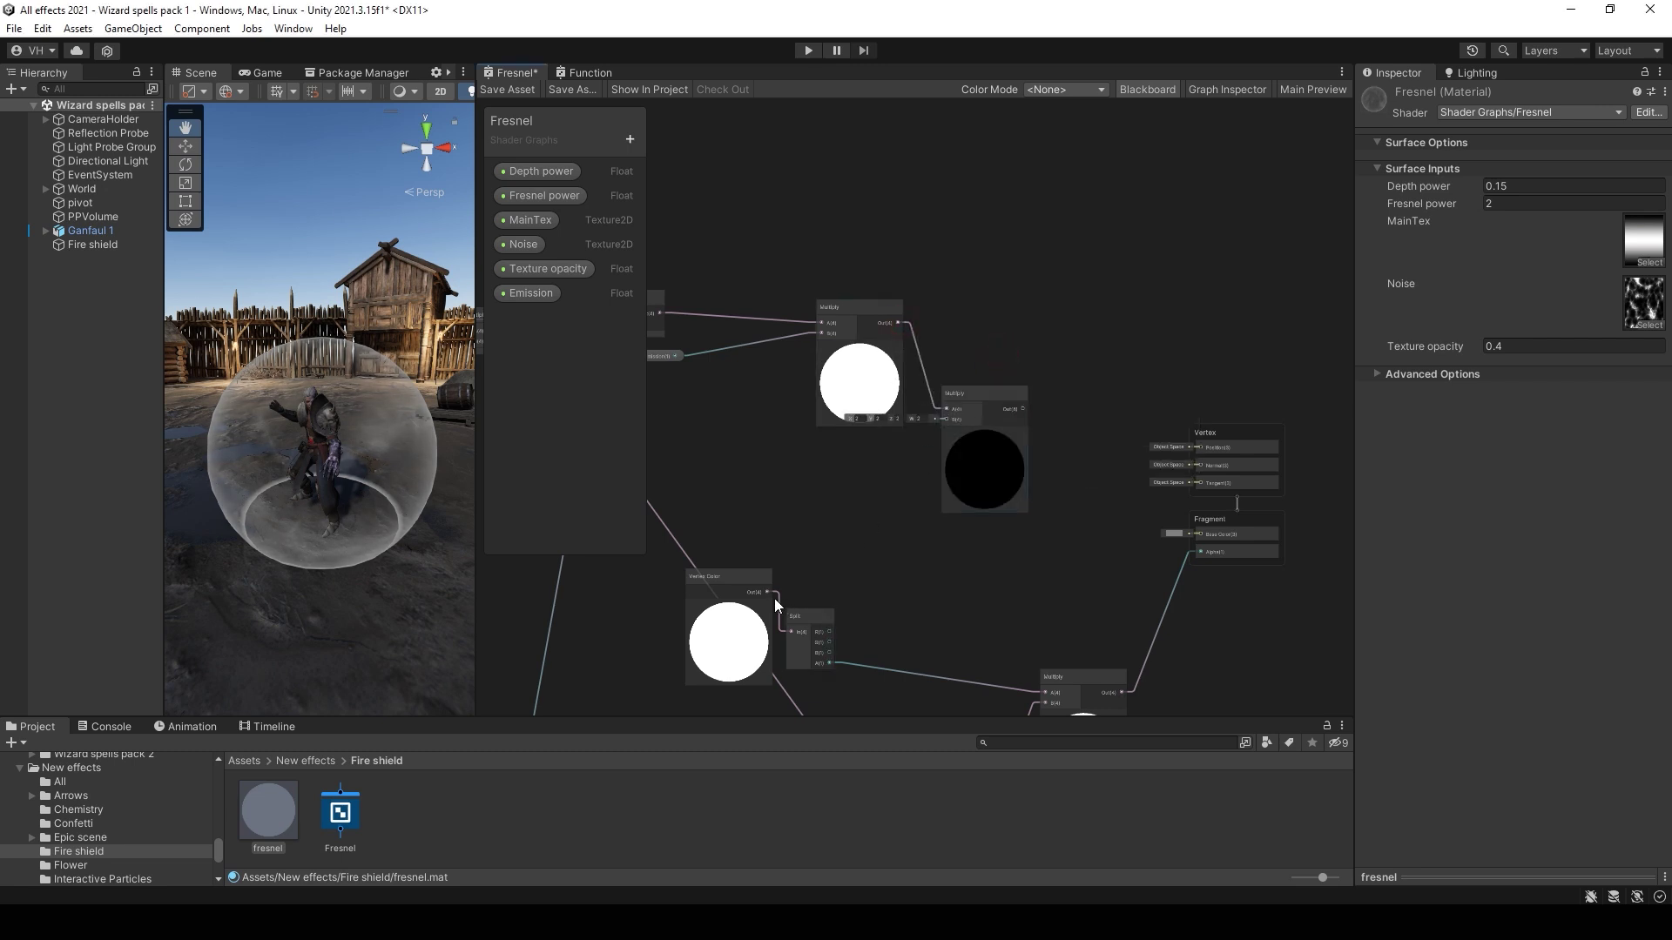
Step: Wire Vertex Color into the last Multiply's B input, connect its output to the fragment Base Color, and save the shader graph
{"action": "left_click_drag", "start_coordinate": [771, 593], "coordinate": [1202, 533]}
{"action": "scroll", "coordinate": [1202, 533], "scroll_direction": "up", "scroll_amount": 3}
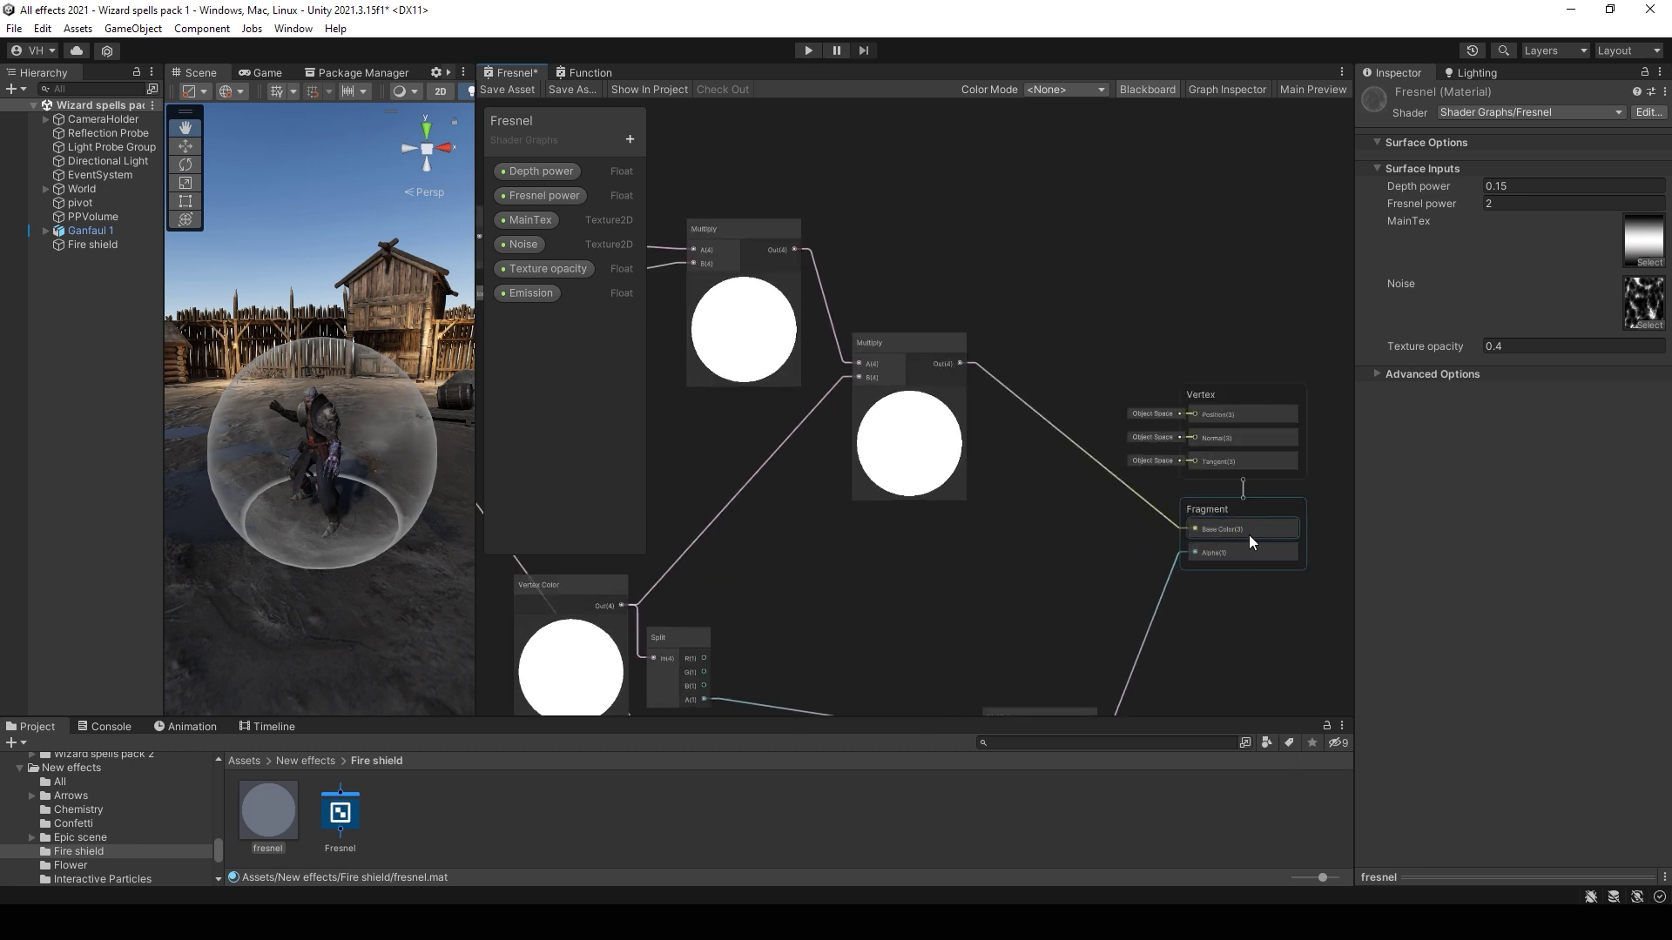
{"action": "left_click", "coordinate": [512, 90]}
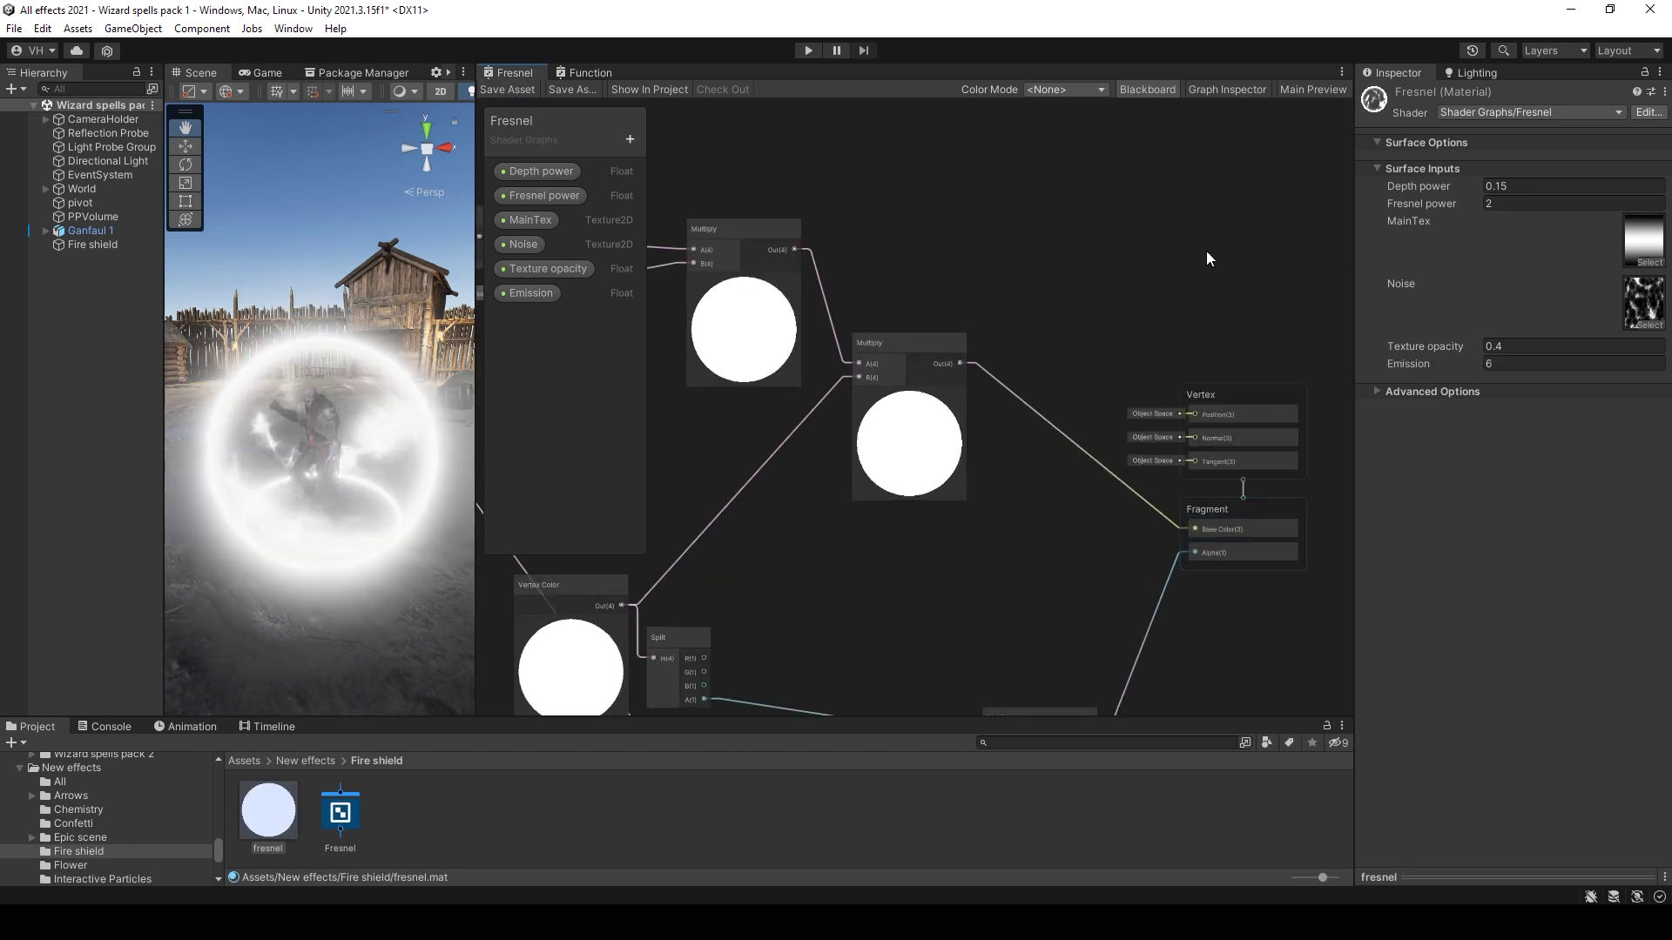
Step: Set the Fire shield particle system's Start Color to the orange swatch and fine-tune its hue
{"action": "left_click", "coordinate": [92, 245]}
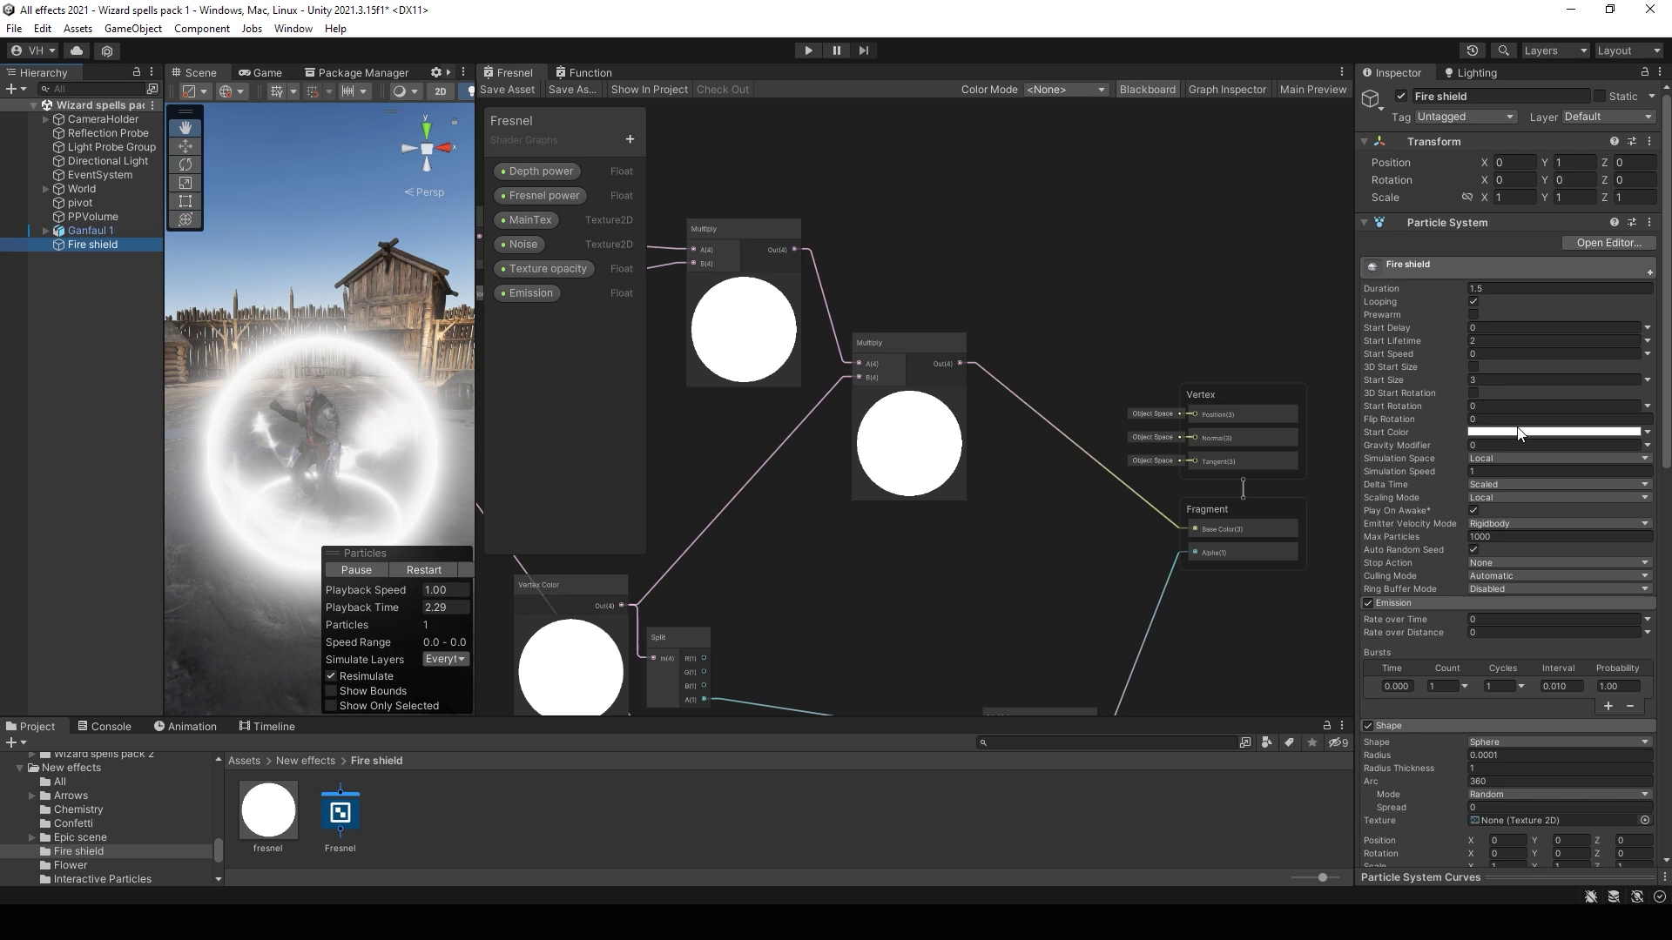
{"action": "left_click", "coordinate": [1509, 432]}
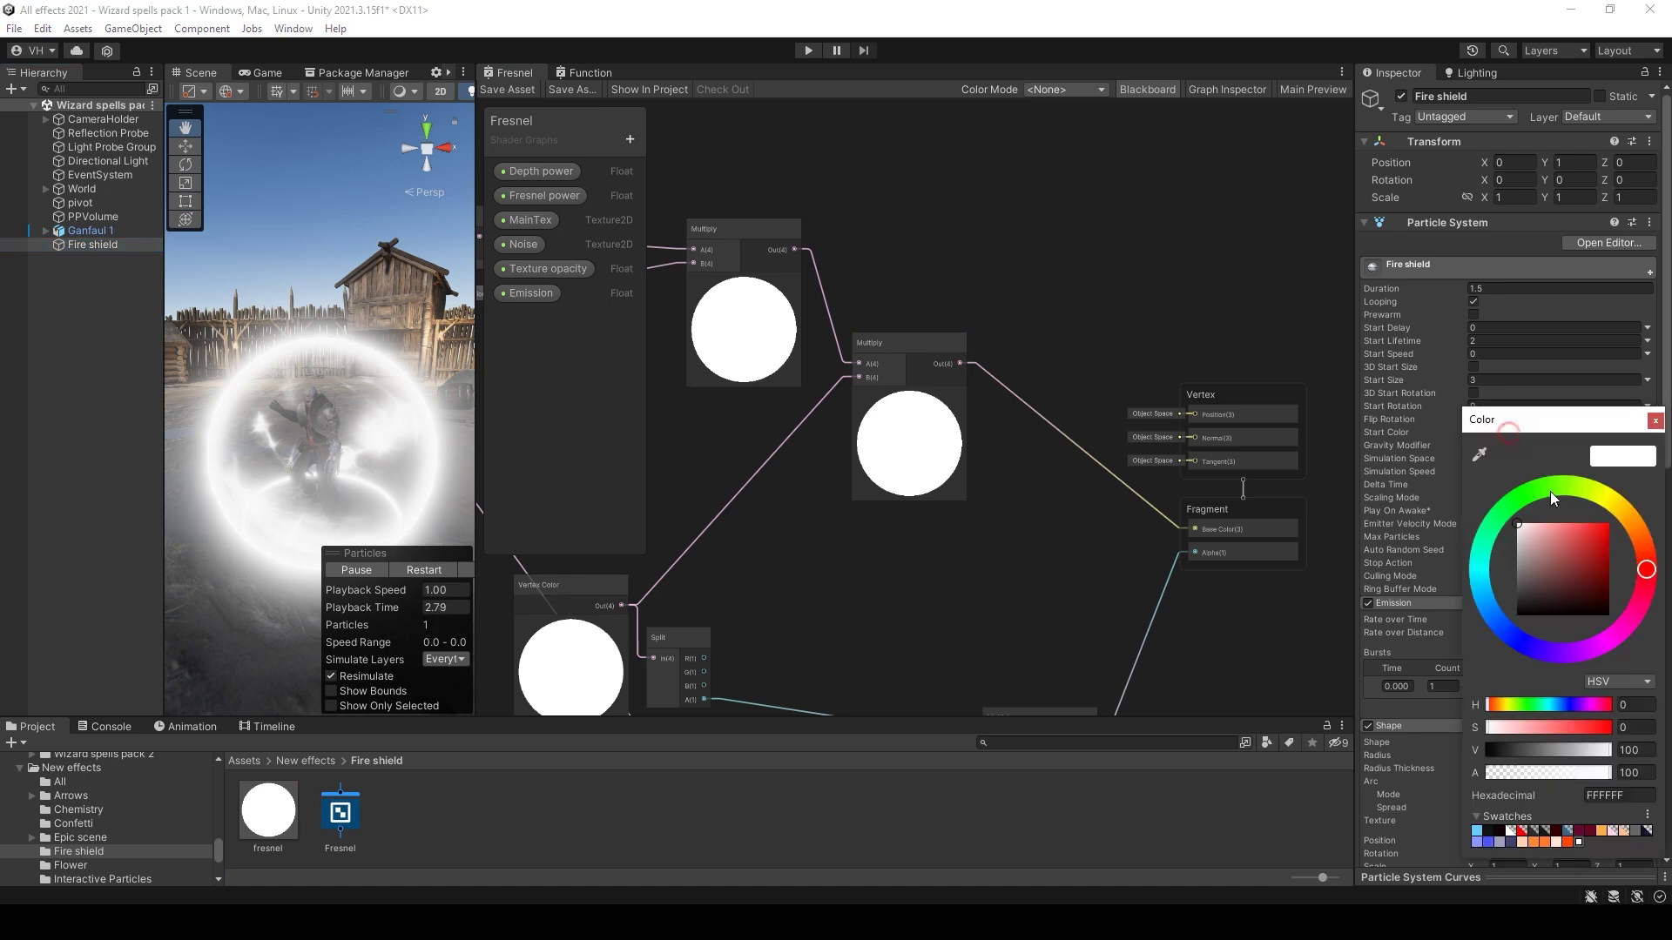
{"action": "left_click", "coordinate": [1568, 843]}
{"action": "right_click_drag", "start_coordinate": [311, 310], "coordinate": [321, 333]}
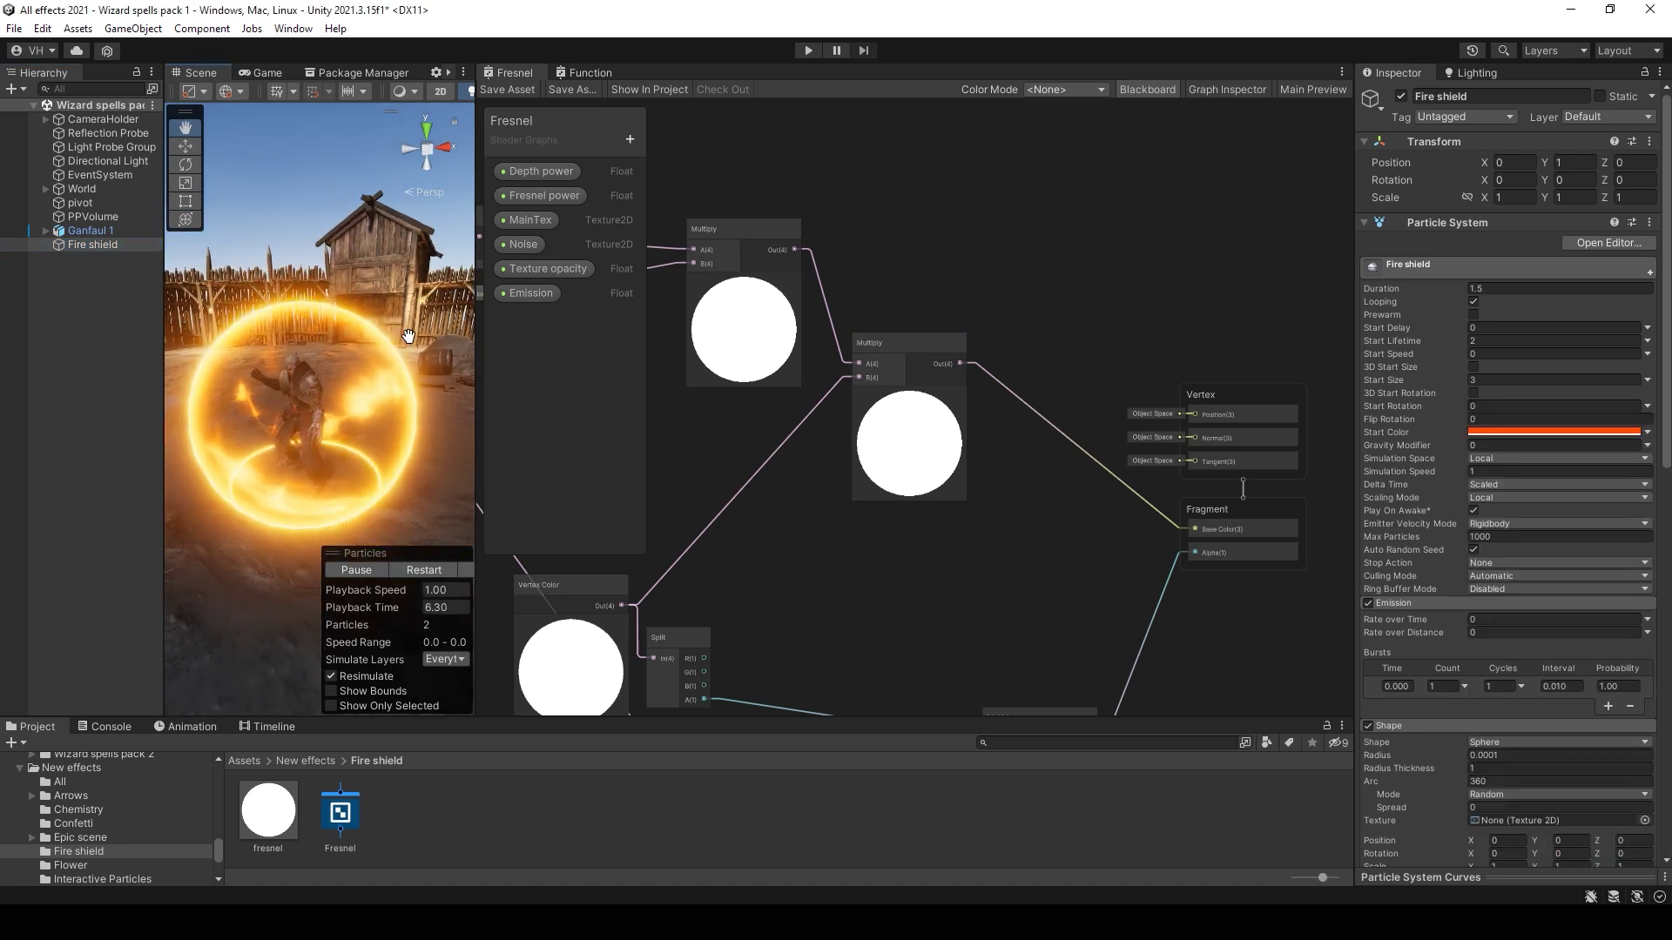
{"action": "left_click", "coordinate": [1509, 433]}
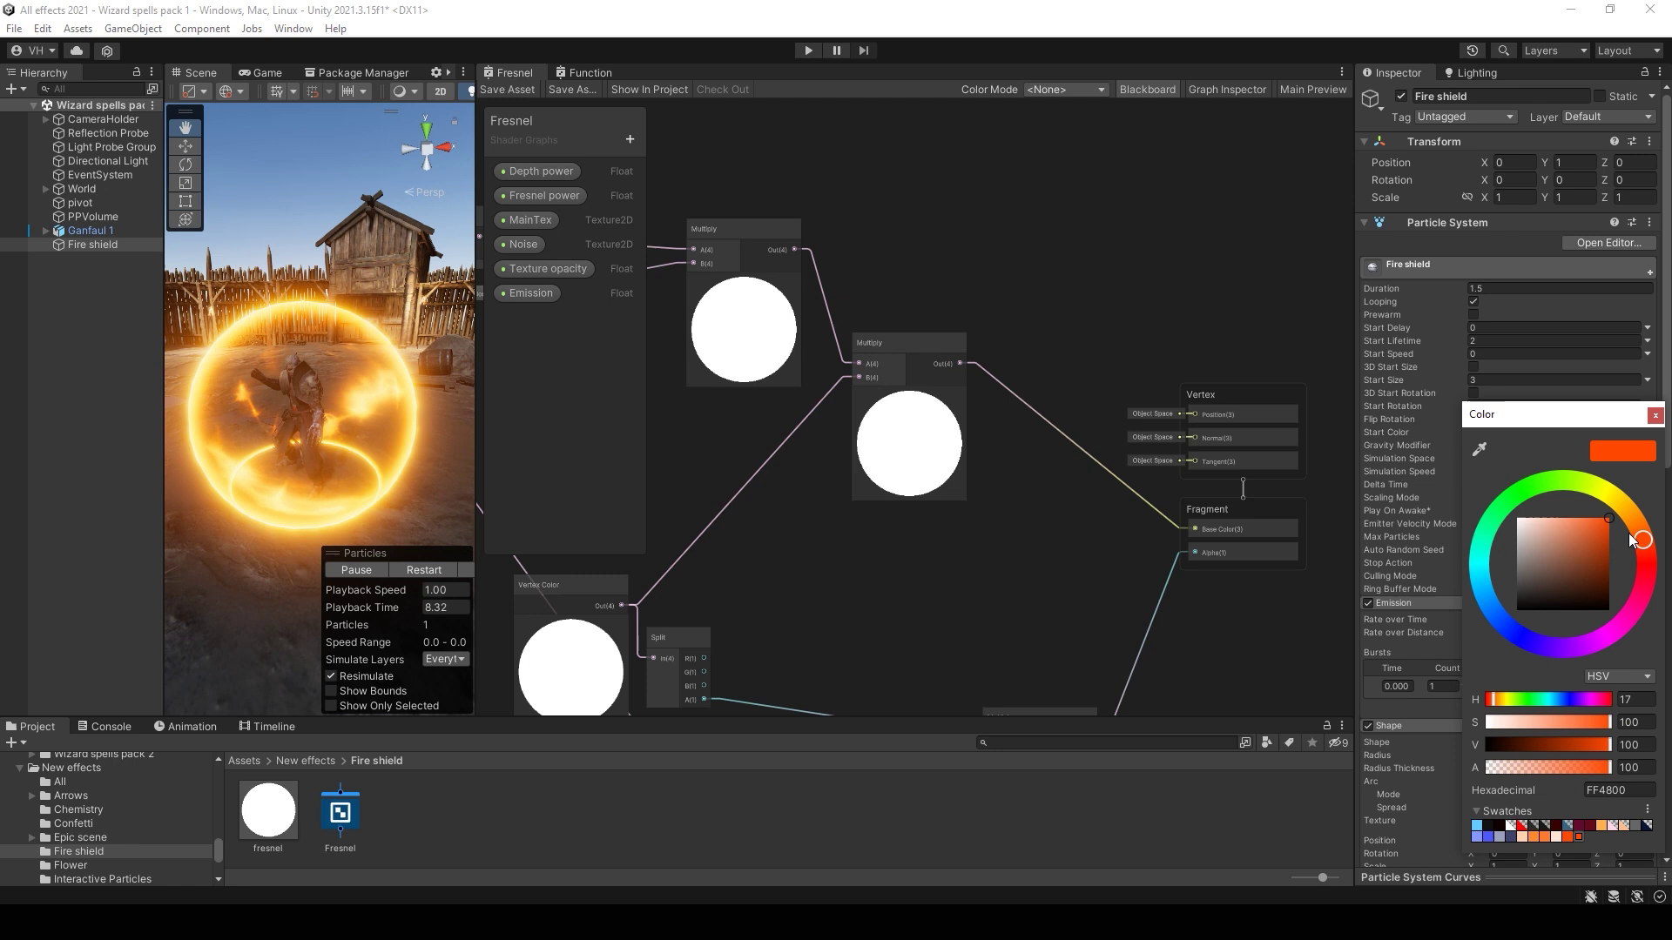
{"action": "mouse_move", "coordinate": [1630, 529]}
{"action": "left_mouse_down"}
{"action": "mouse_move", "coordinate": [1648, 568]}
{"action": "mouse_move", "coordinate": [1630, 519]}
{"action": "mouse_move", "coordinate": [1648, 566]}
{"action": "mouse_move", "coordinate": [1640, 530]}
{"action": "left_mouse_up"}
{"action": "left_click", "coordinate": [1276, 413]}
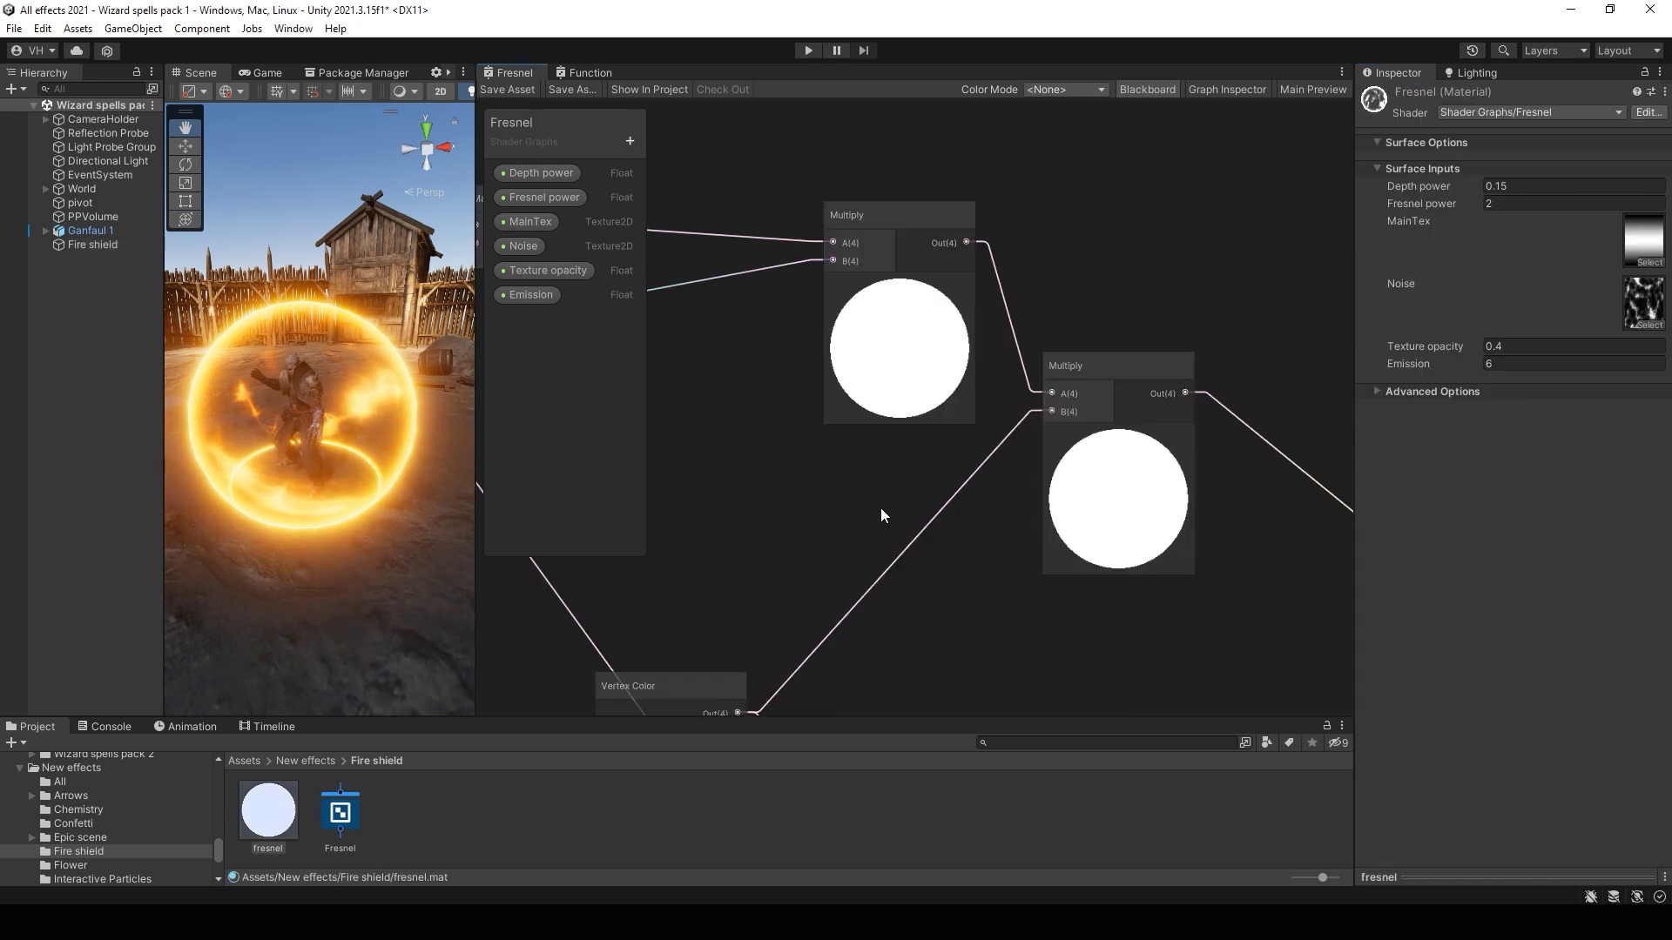
Step: Add a Texture 2D property named Flow to the Fresnel shader graph
{"action": "scroll", "coordinate": [881, 508], "scroll_direction": "down", "scroll_amount": 7}
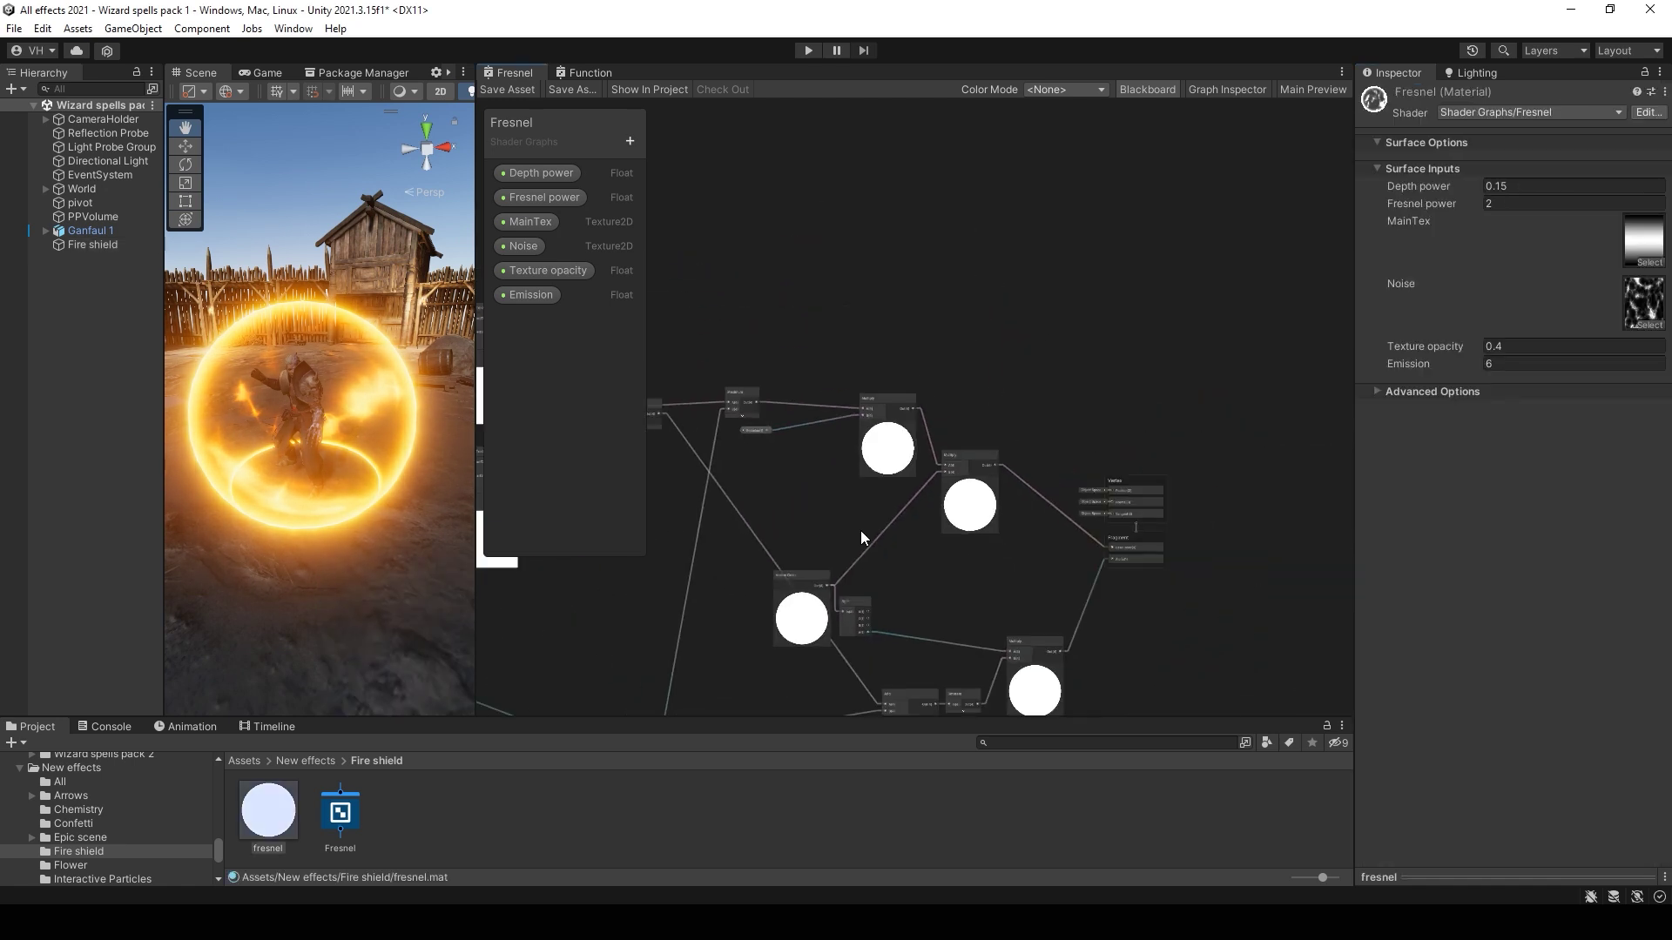
{"action": "scroll", "coordinate": [1017, 457], "scroll_direction": "up", "scroll_amount": 5}
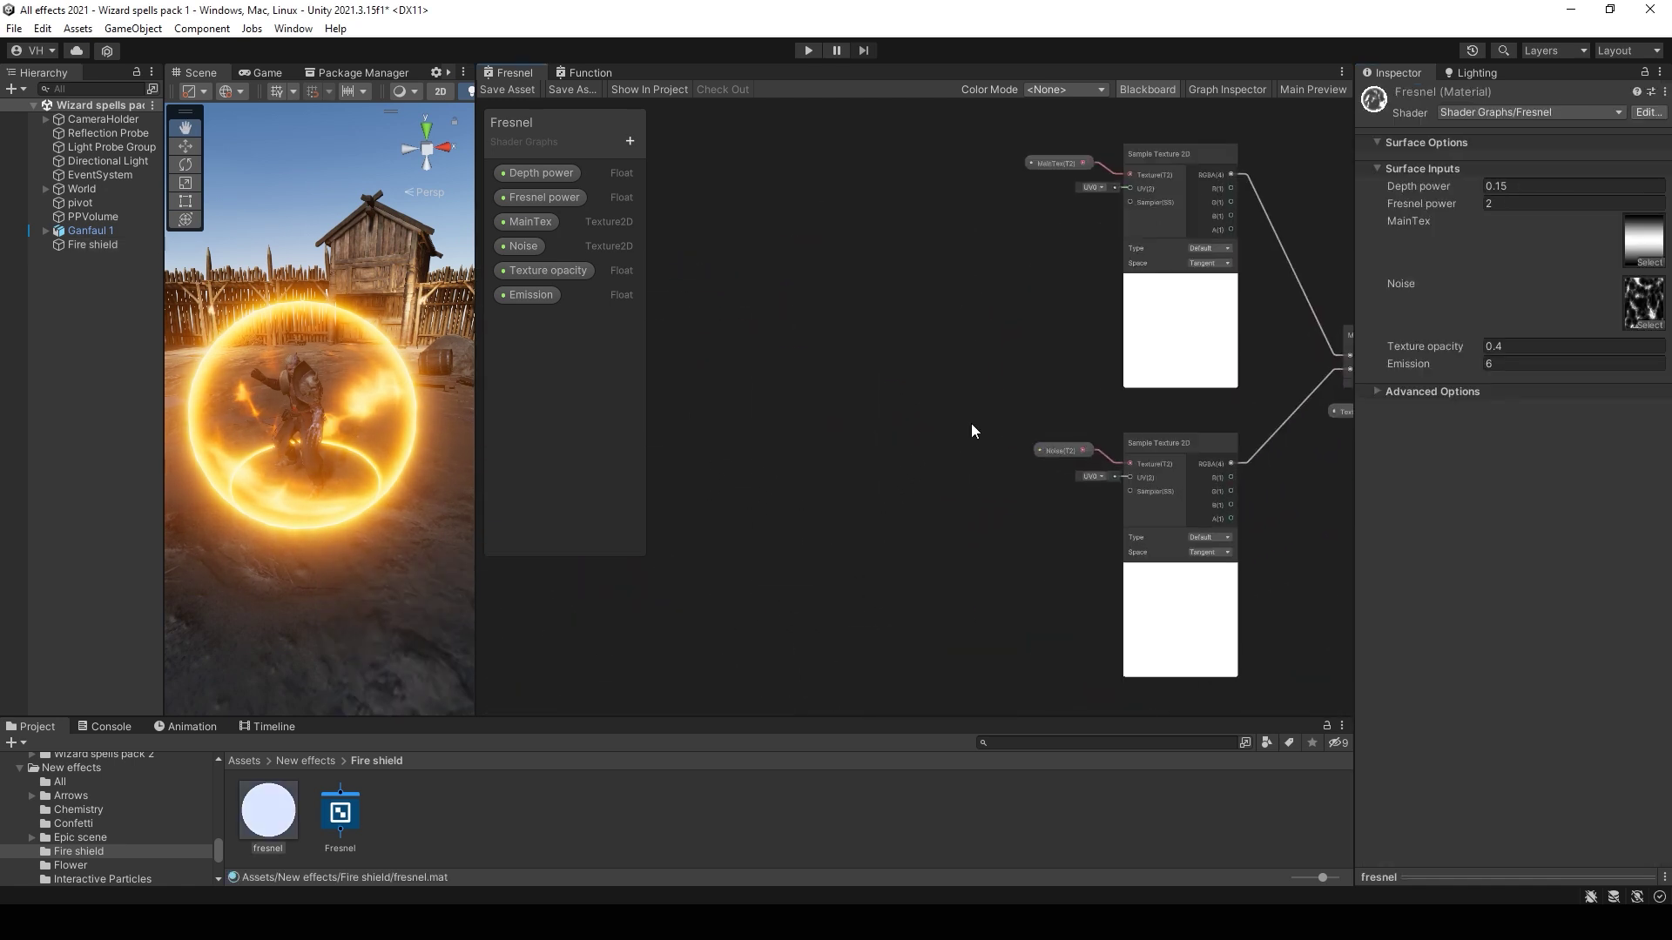
{"action": "left_click", "coordinate": [630, 142]}
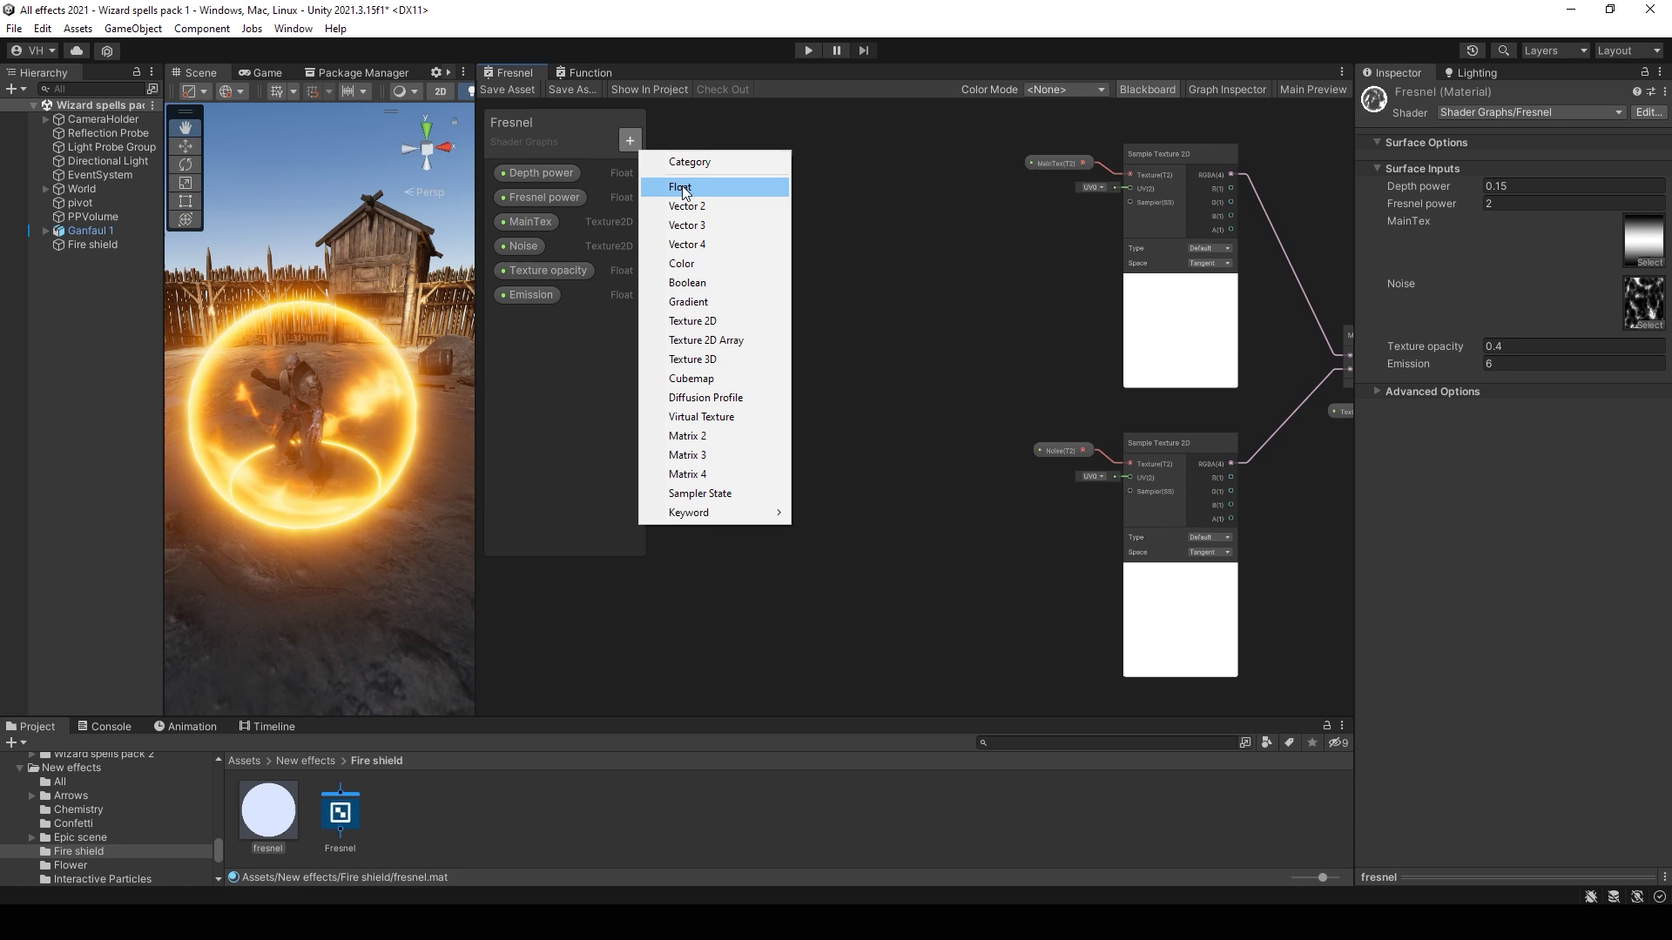
{"action": "left_click", "coordinate": [703, 326]}
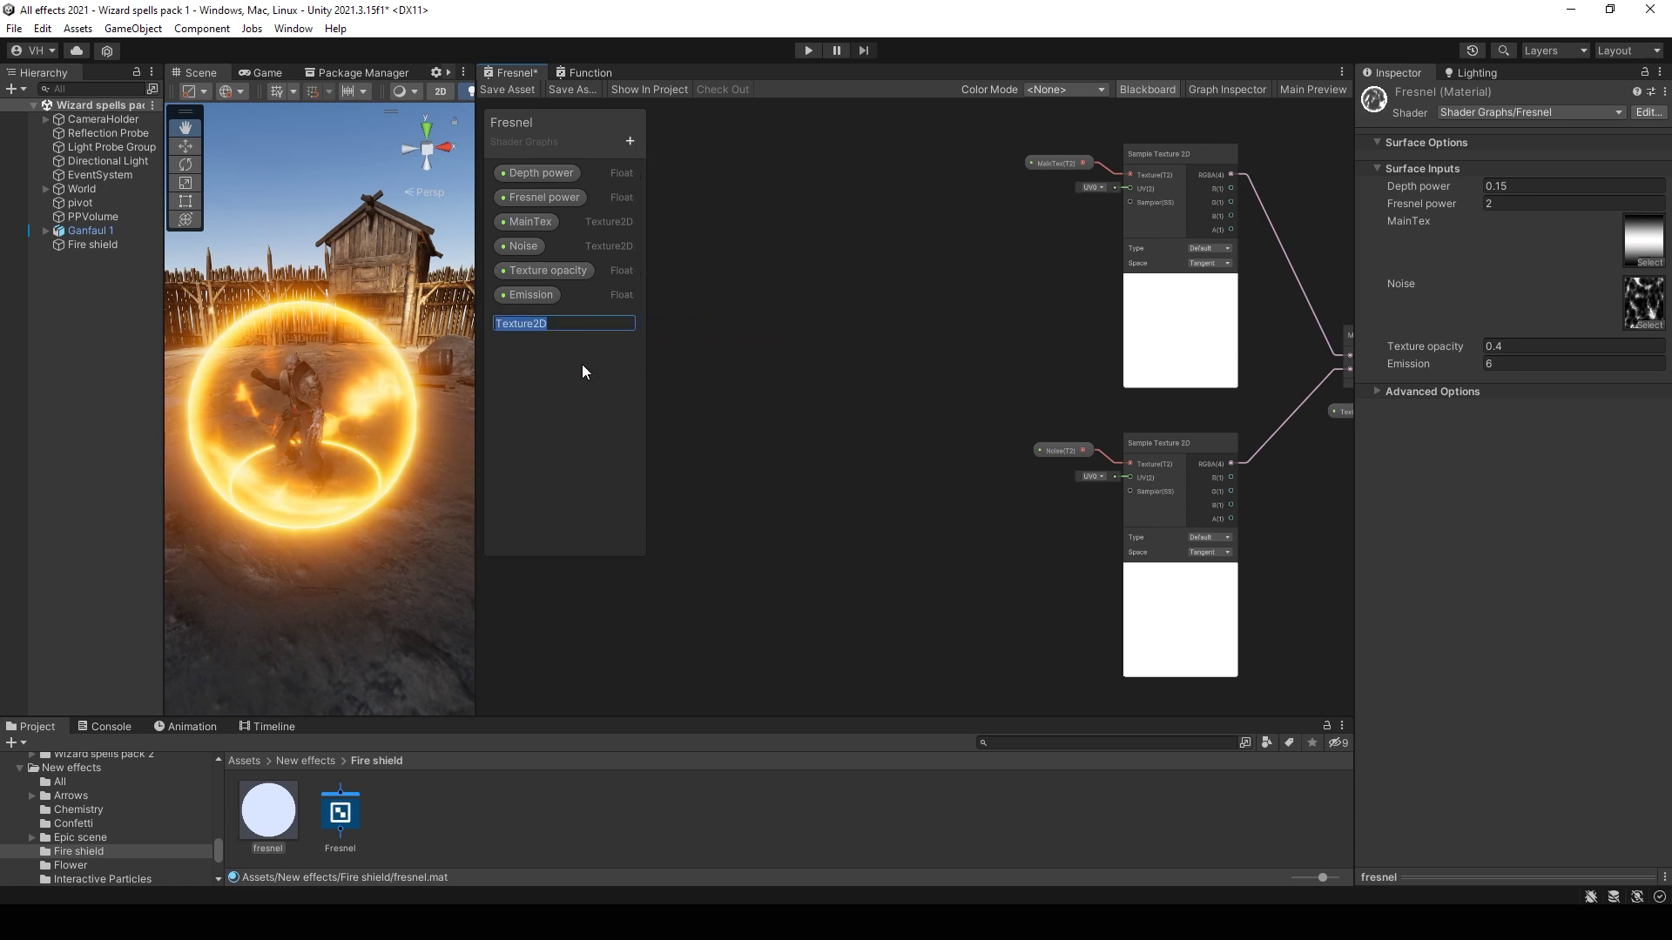
{"action": "type", "text": "Flow"}
{"action": "key", "text": "Return"}
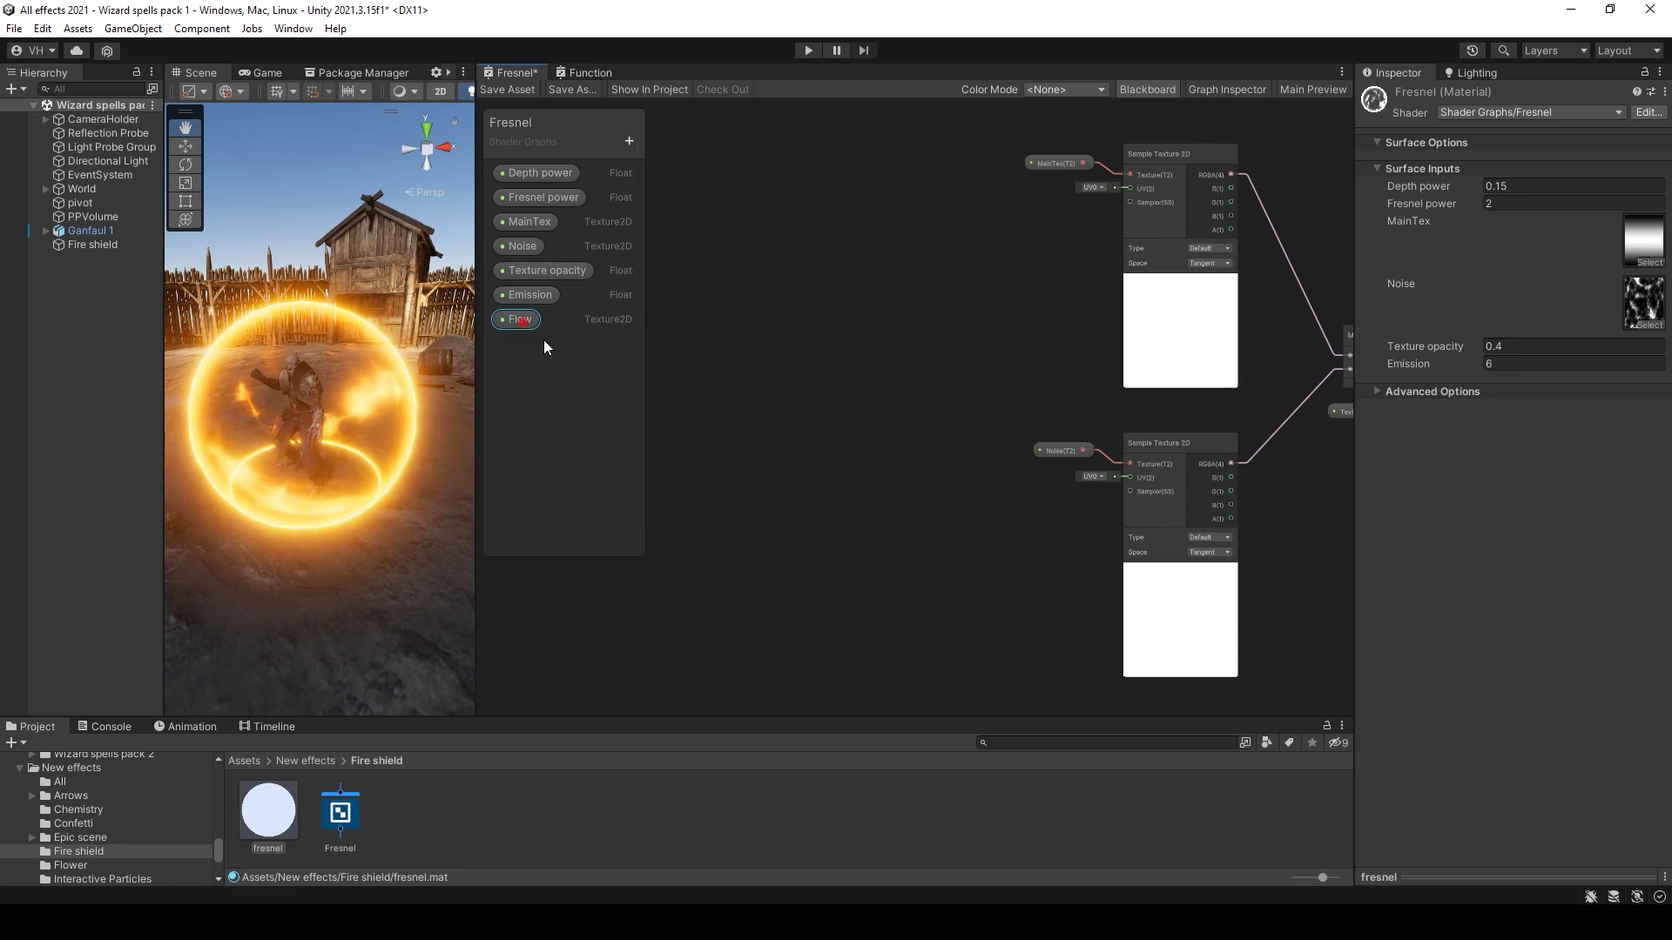
Step: Place the Flow property in the graph and wire it into a new Sample Texture 2D node
{"action": "left_click_drag", "start_coordinate": [519, 319], "coordinate": [658, 484]}
{"action": "key", "text": "space"}
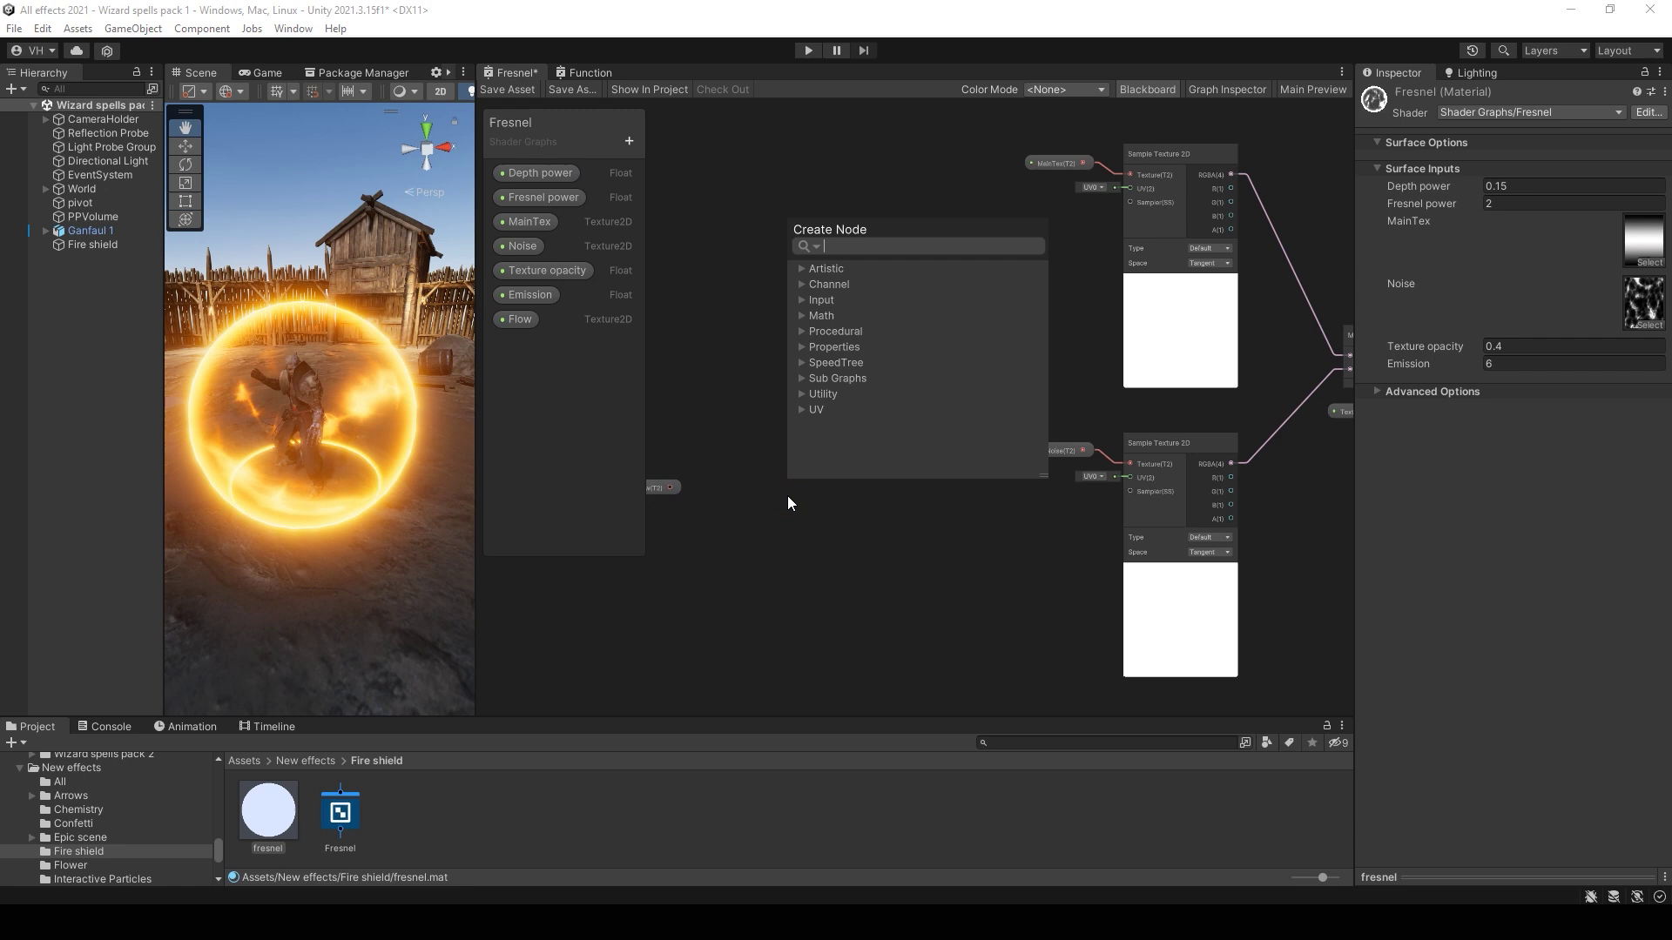
{"action": "type", "text": "textu"}
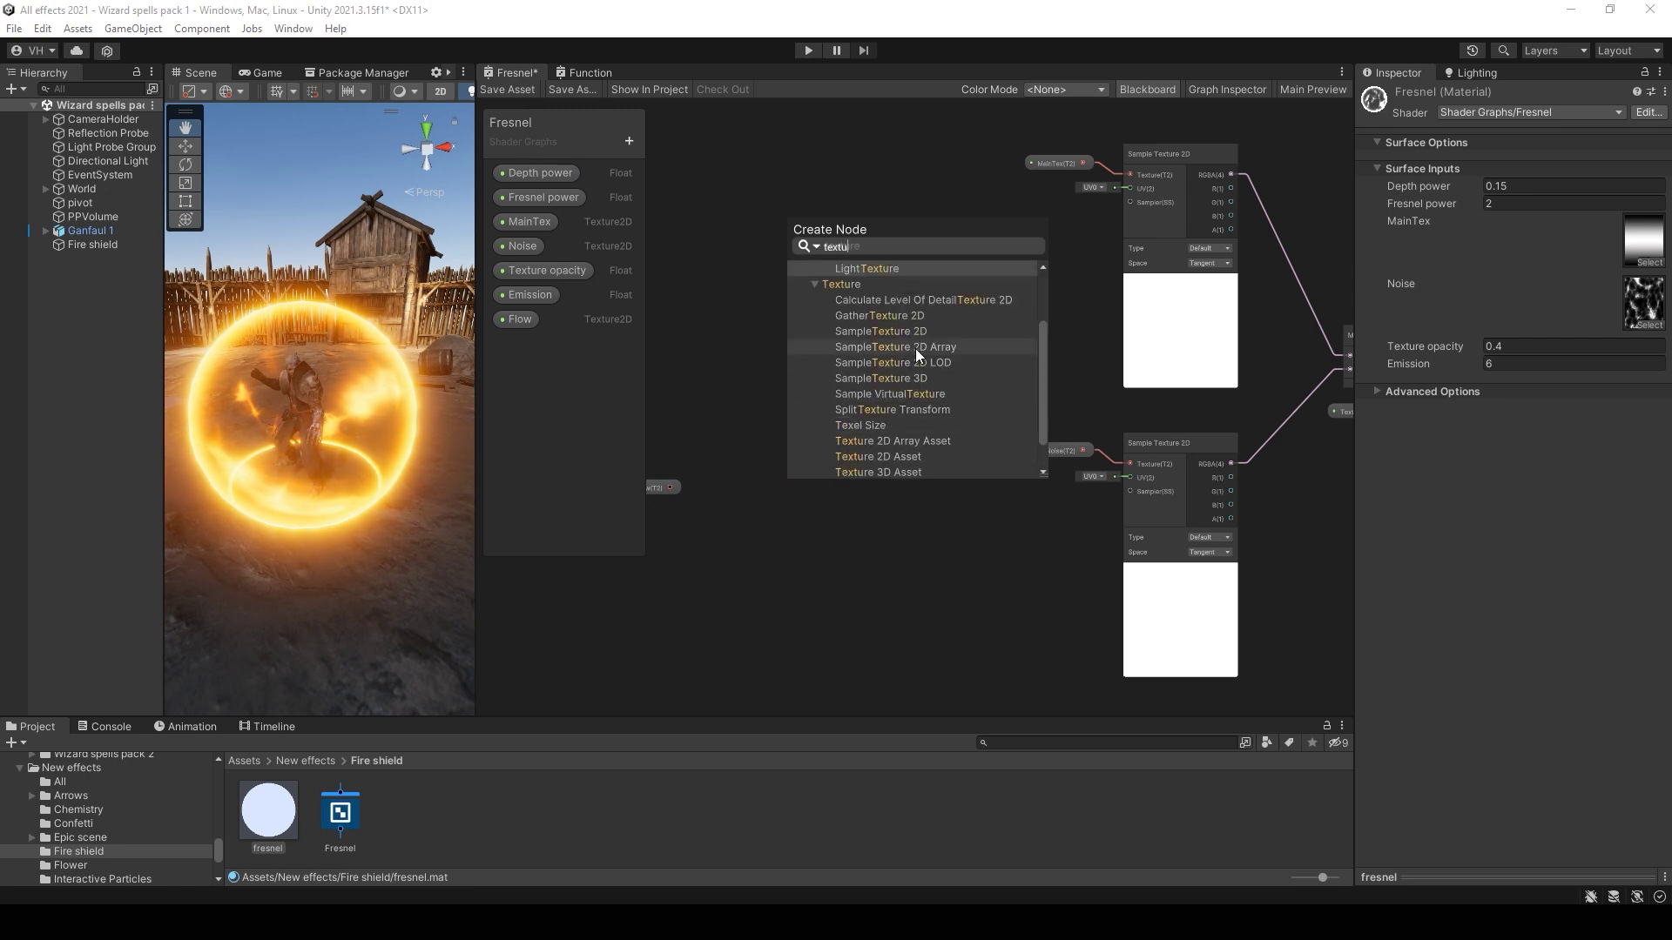
{"action": "double_click", "coordinate": [915, 338]}
{"action": "left_click_drag", "start_coordinate": [671, 487], "coordinate": [761, 521]}
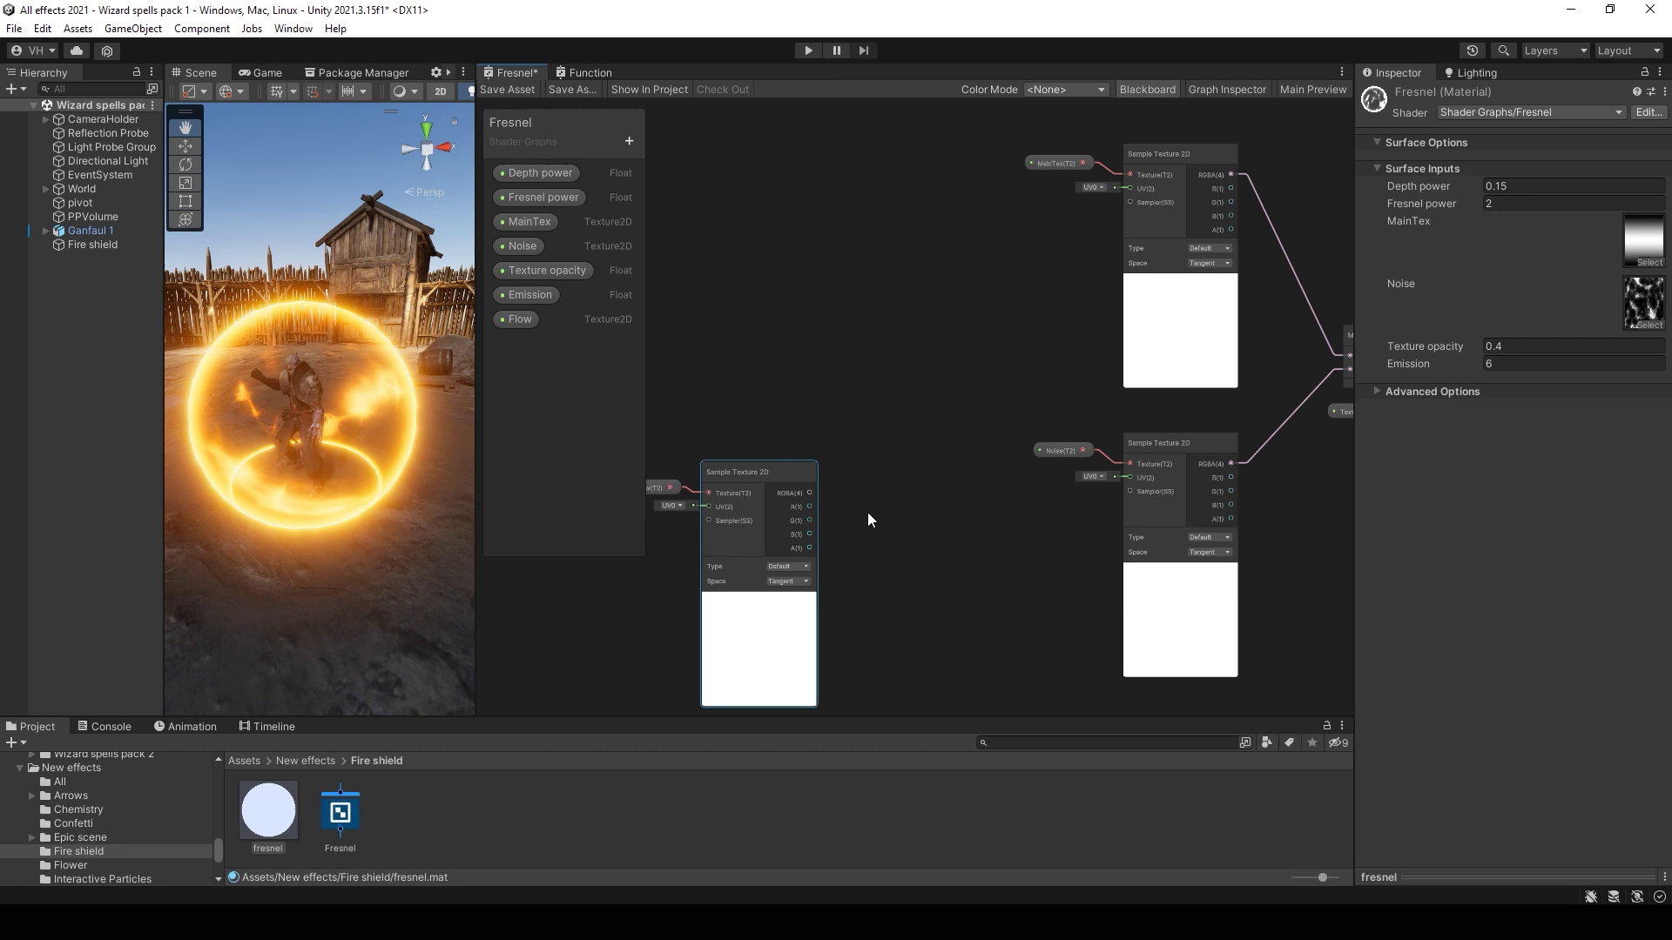
Step: Create a Vector 2 node and wire the Flow sample's R and G outputs into its X and Y inputs
{"action": "key", "text": "space"}
{"action": "type", "text": "vec"}
{"action": "double_click", "coordinate": [942, 335]}
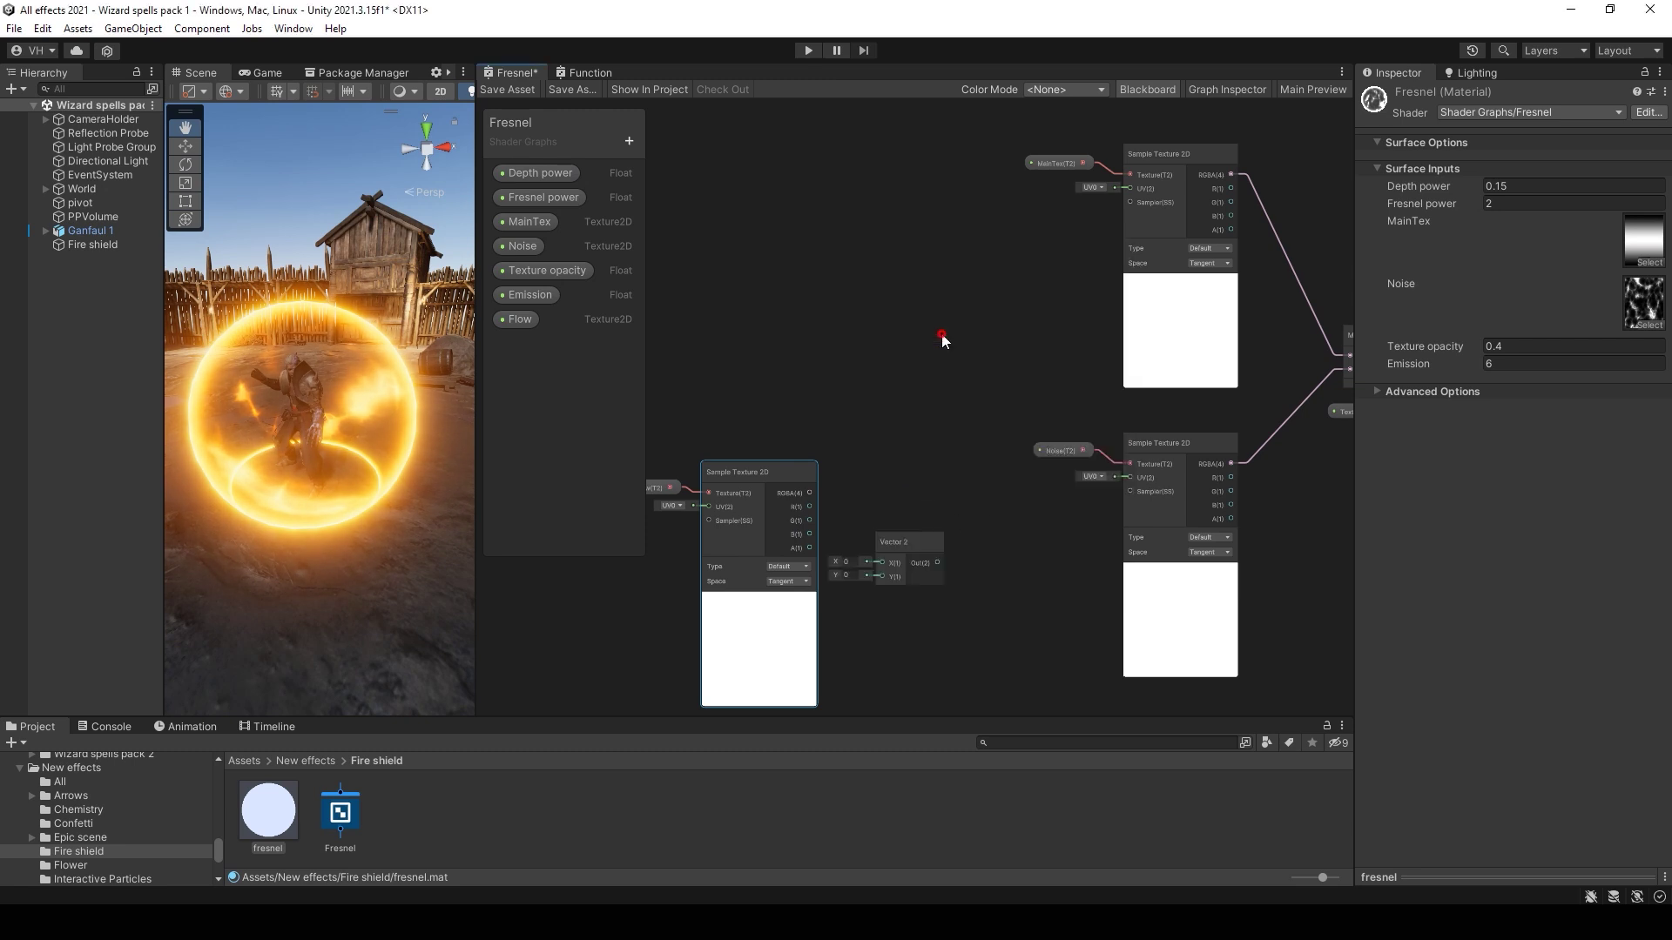
{"action": "scroll", "coordinate": [815, 538], "scroll_direction": "up", "scroll_amount": 3}
{"action": "left_click_drag", "start_coordinate": [806, 489], "coordinate": [917, 574]}
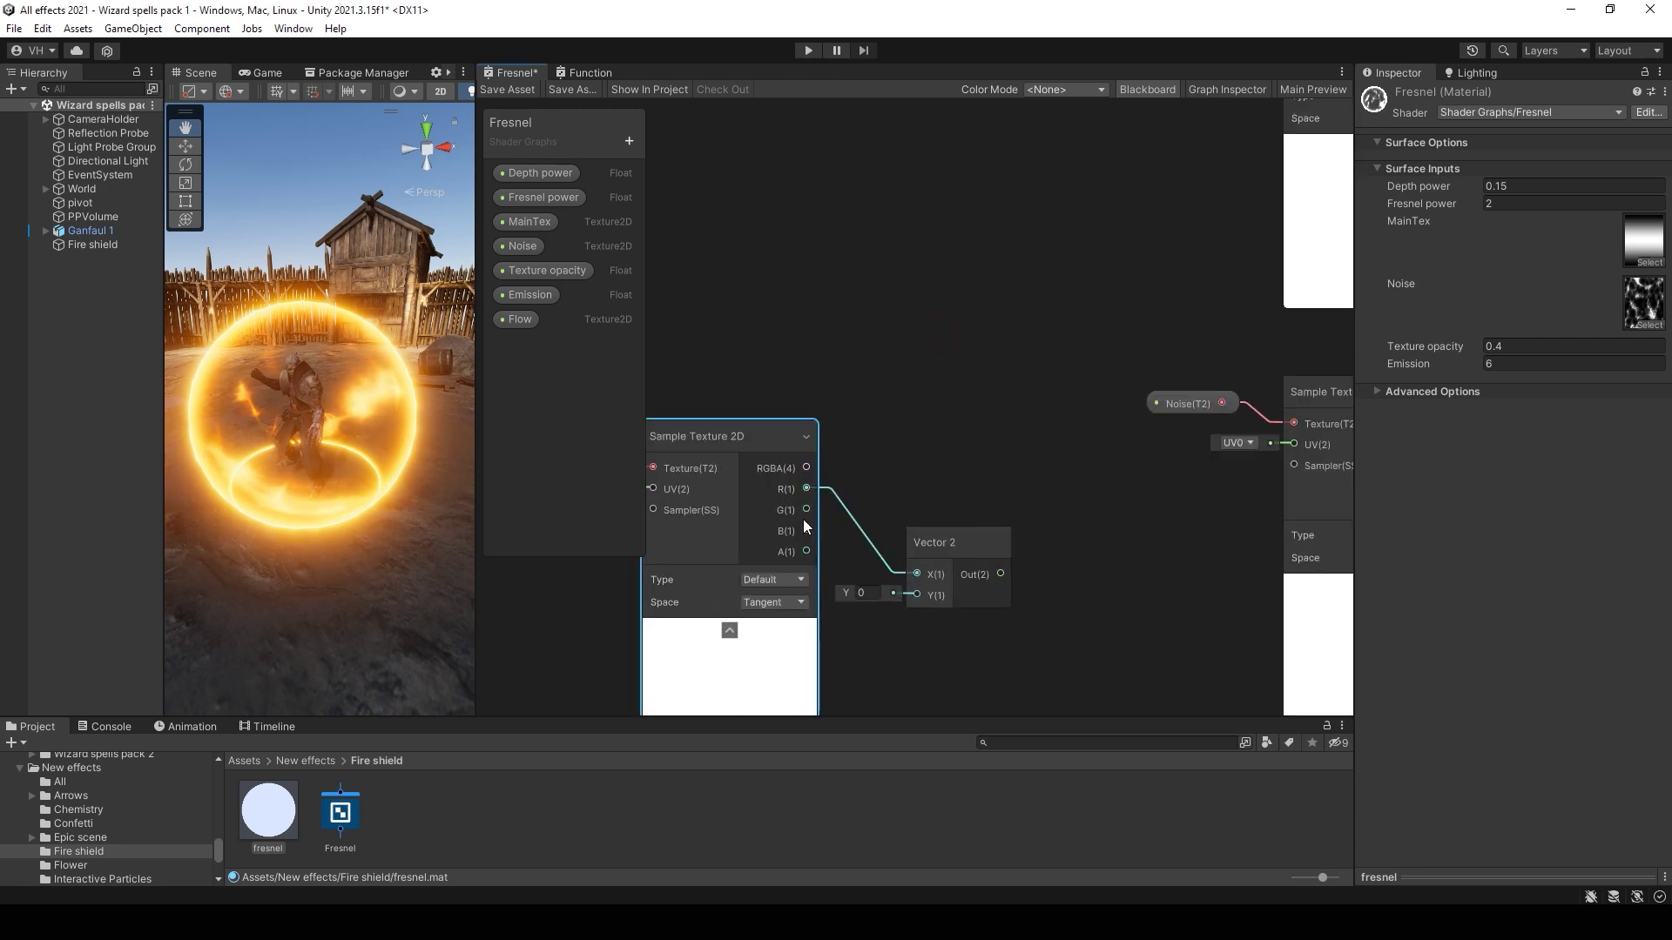
{"action": "left_click_drag", "start_coordinate": [807, 509], "coordinate": [948, 490]}
Step: Add a Float property named Distortion power to the Fresnel shader graph
{"action": "left_click", "coordinate": [629, 141]}
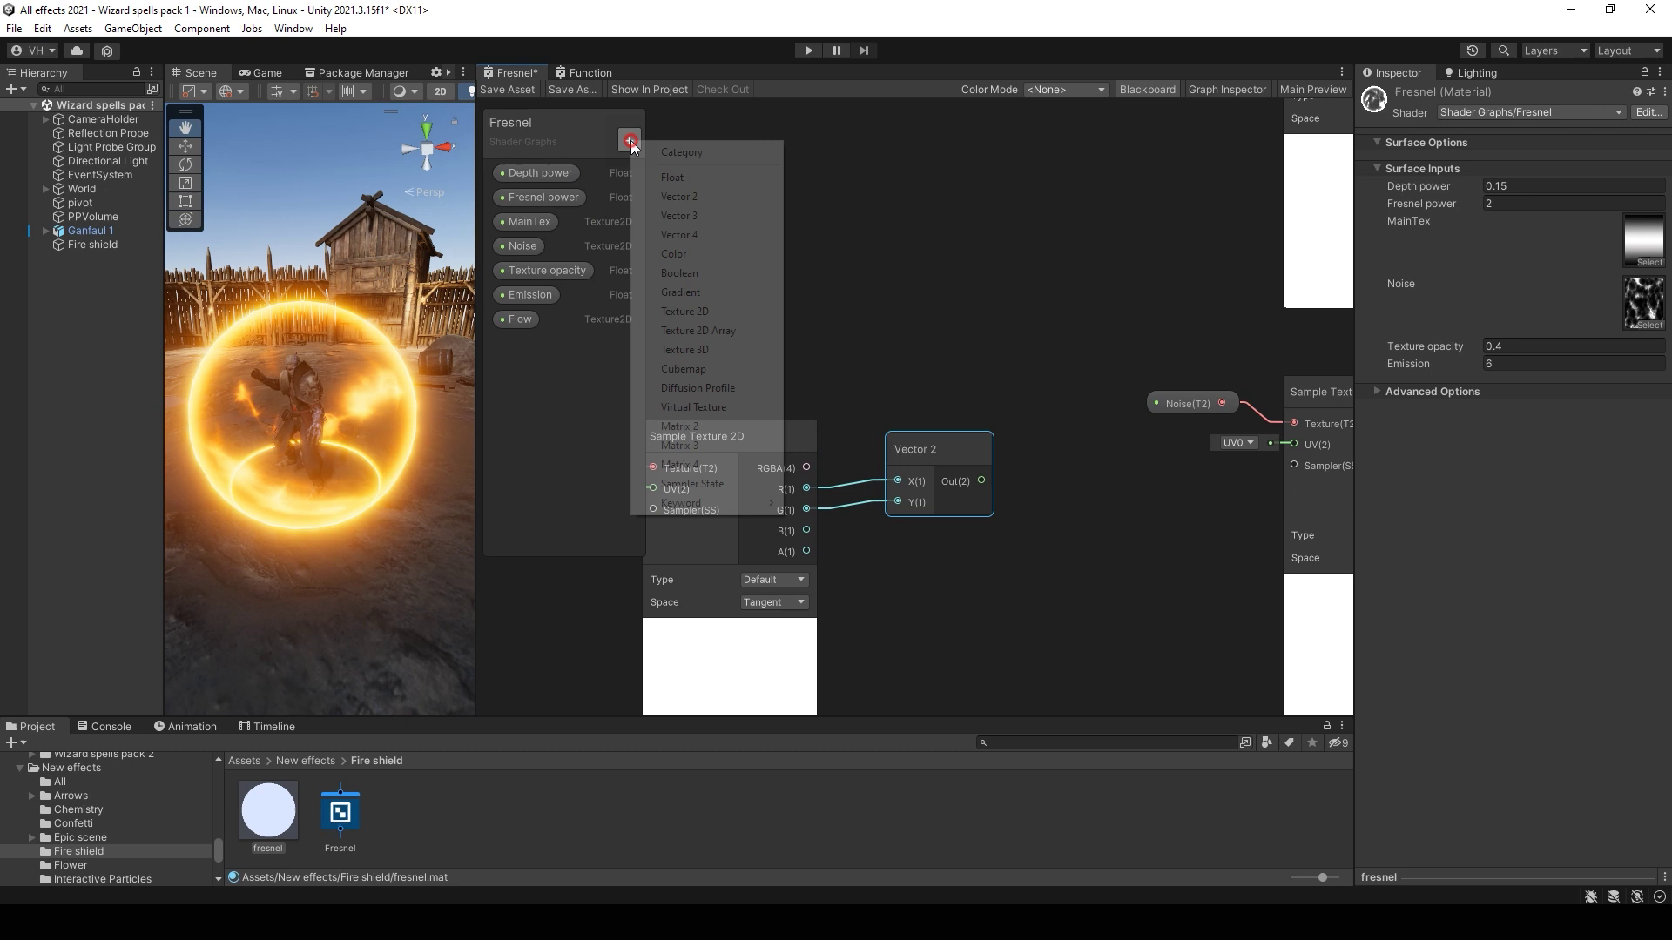
{"action": "left_click", "coordinate": [671, 185]}
{"action": "type", "text": "Distortion power"}
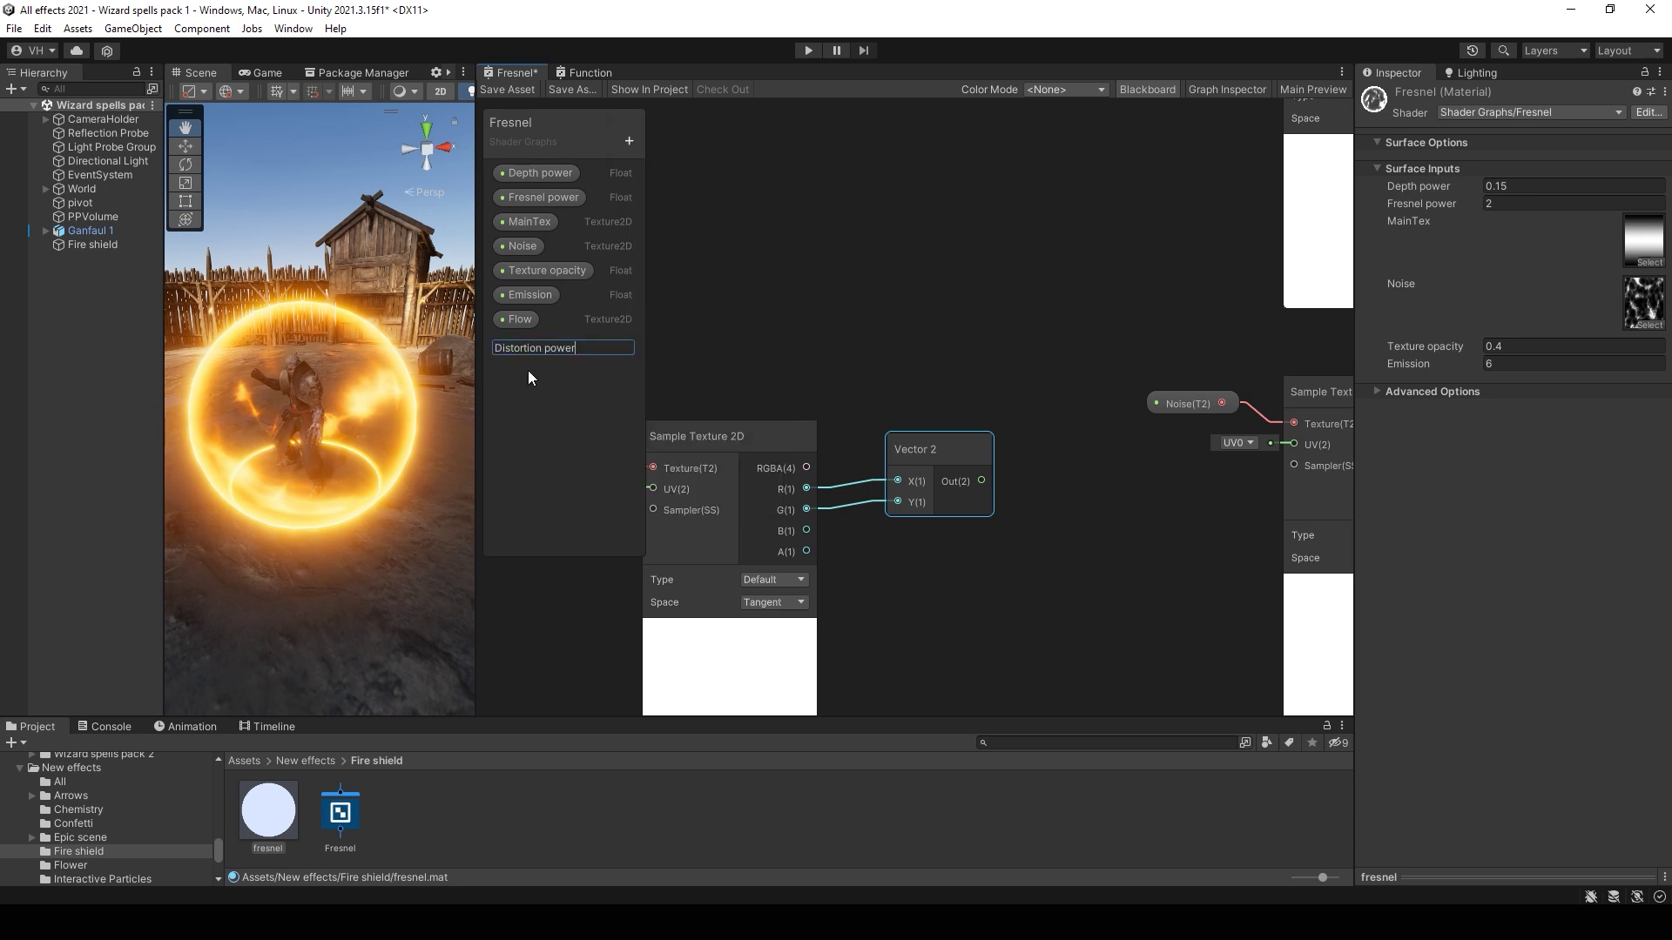
{"action": "key", "text": "Return"}
Step: Place the Distortion power property in the graph and multiply the Vector 2 output by it in a new Multiply node
{"action": "left_click_drag", "start_coordinate": [548, 343], "coordinate": [953, 547]}
{"action": "key", "text": "space"}
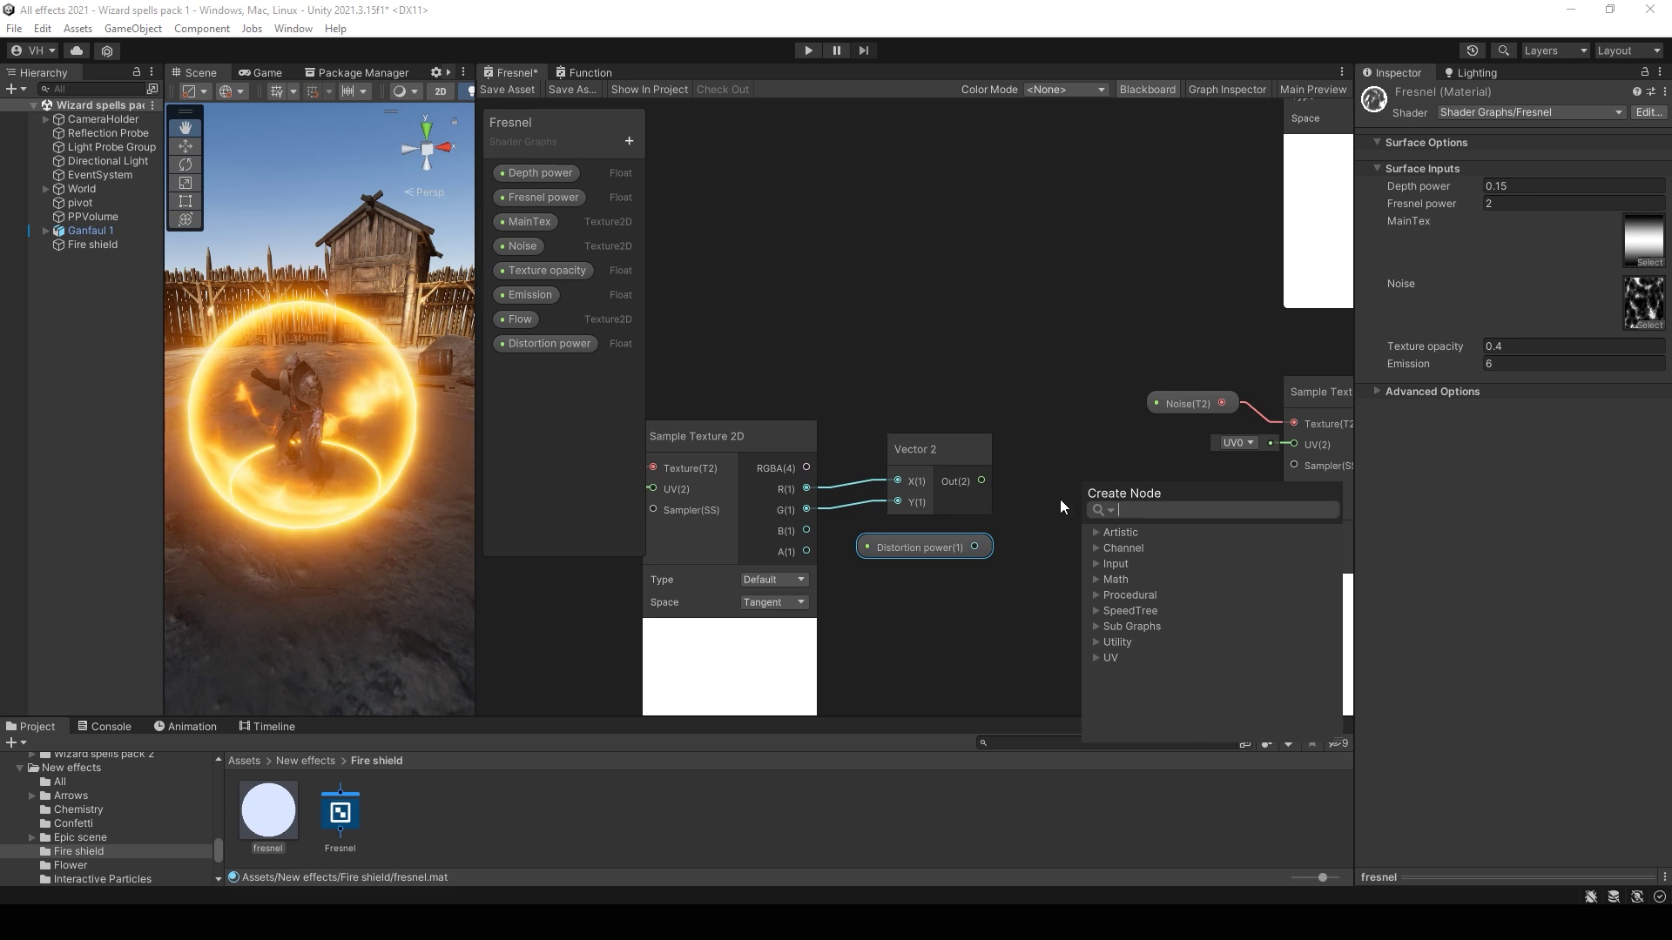
{"action": "type", "text": "multiply"}
{"action": "left_click", "coordinate": [1175, 643]}
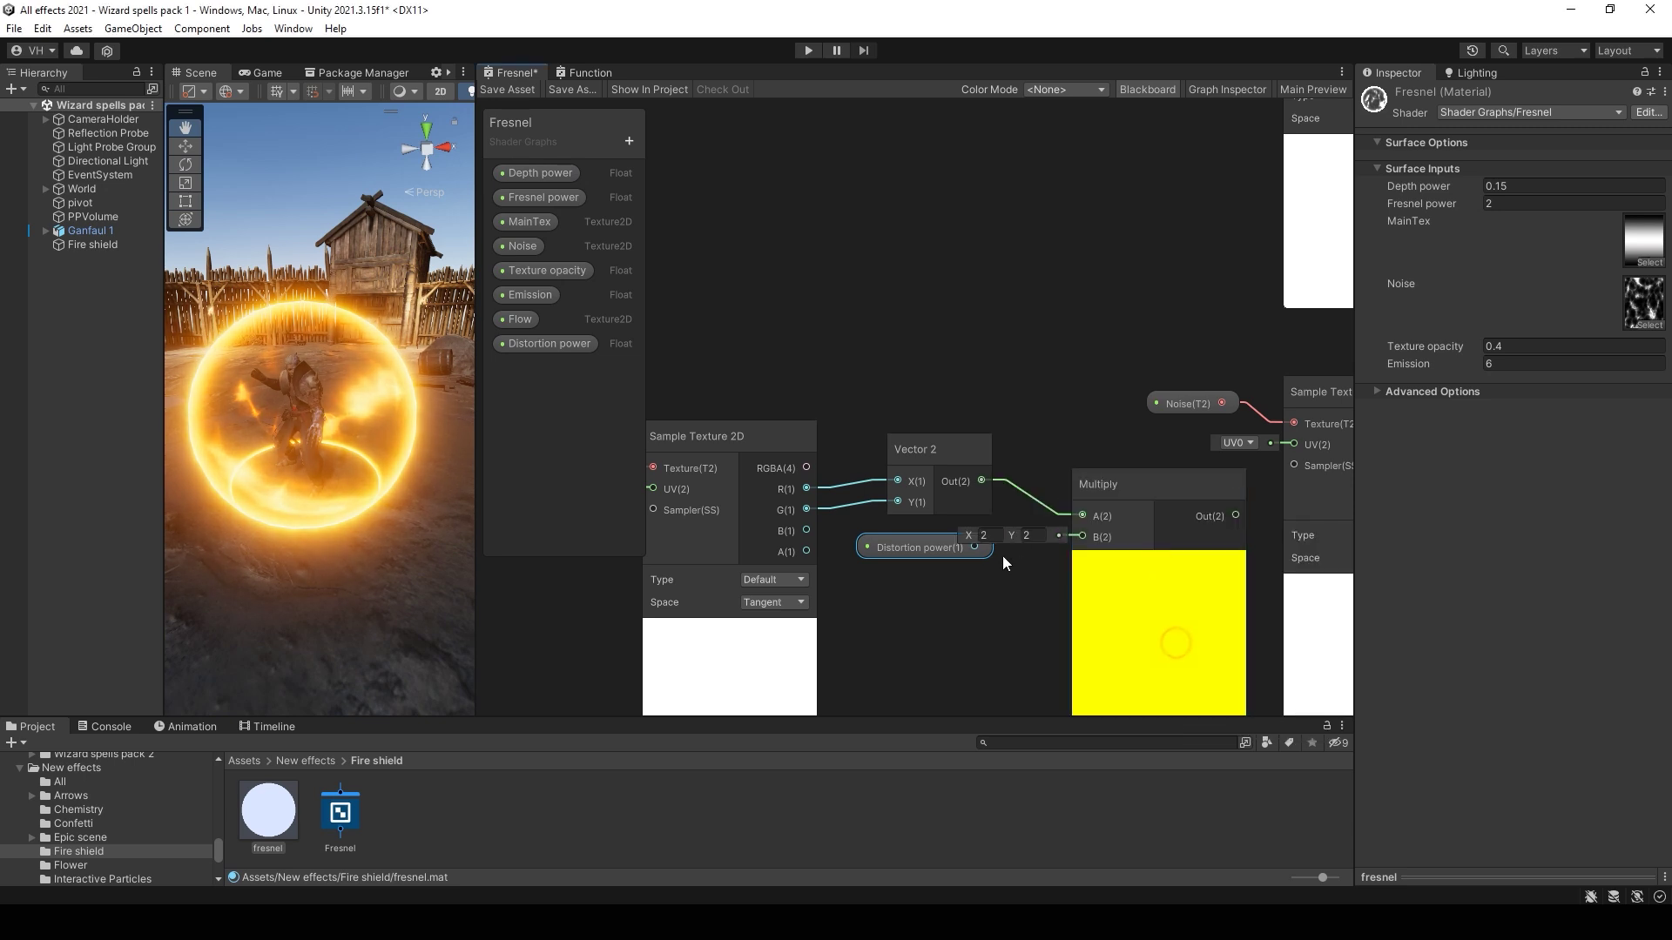
{"action": "left_click_drag", "start_coordinate": [974, 546], "coordinate": [1082, 536]}
{"action": "left_click", "coordinate": [1159, 559]}
Step: Move the Flow distortion nodes away from the Noise sample and add a Tiling And Offset node with its preview collapsed
{"action": "scroll", "coordinate": [1142, 554], "scroll_direction": "down", "scroll_amount": 2}
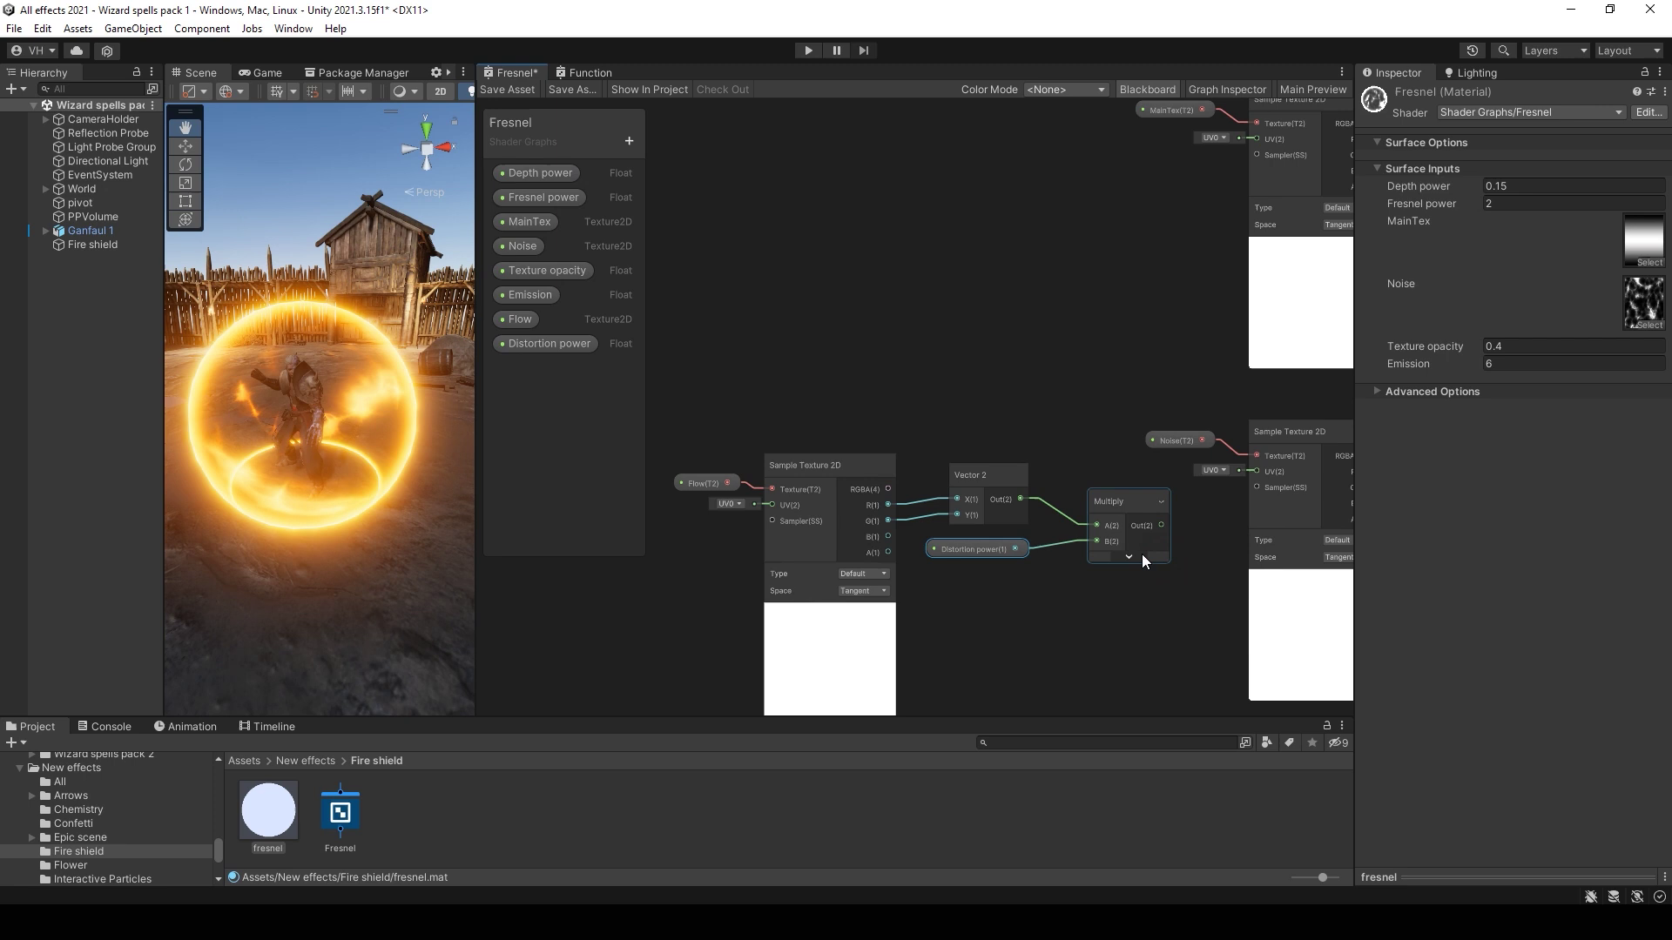
{"action": "scroll", "coordinate": [1142, 554], "scroll_direction": "down", "scroll_amount": 1}
{"action": "left_click_drag", "start_coordinate": [810, 453], "coordinate": [959, 579]}
{"action": "left_click", "coordinate": [1068, 538]}
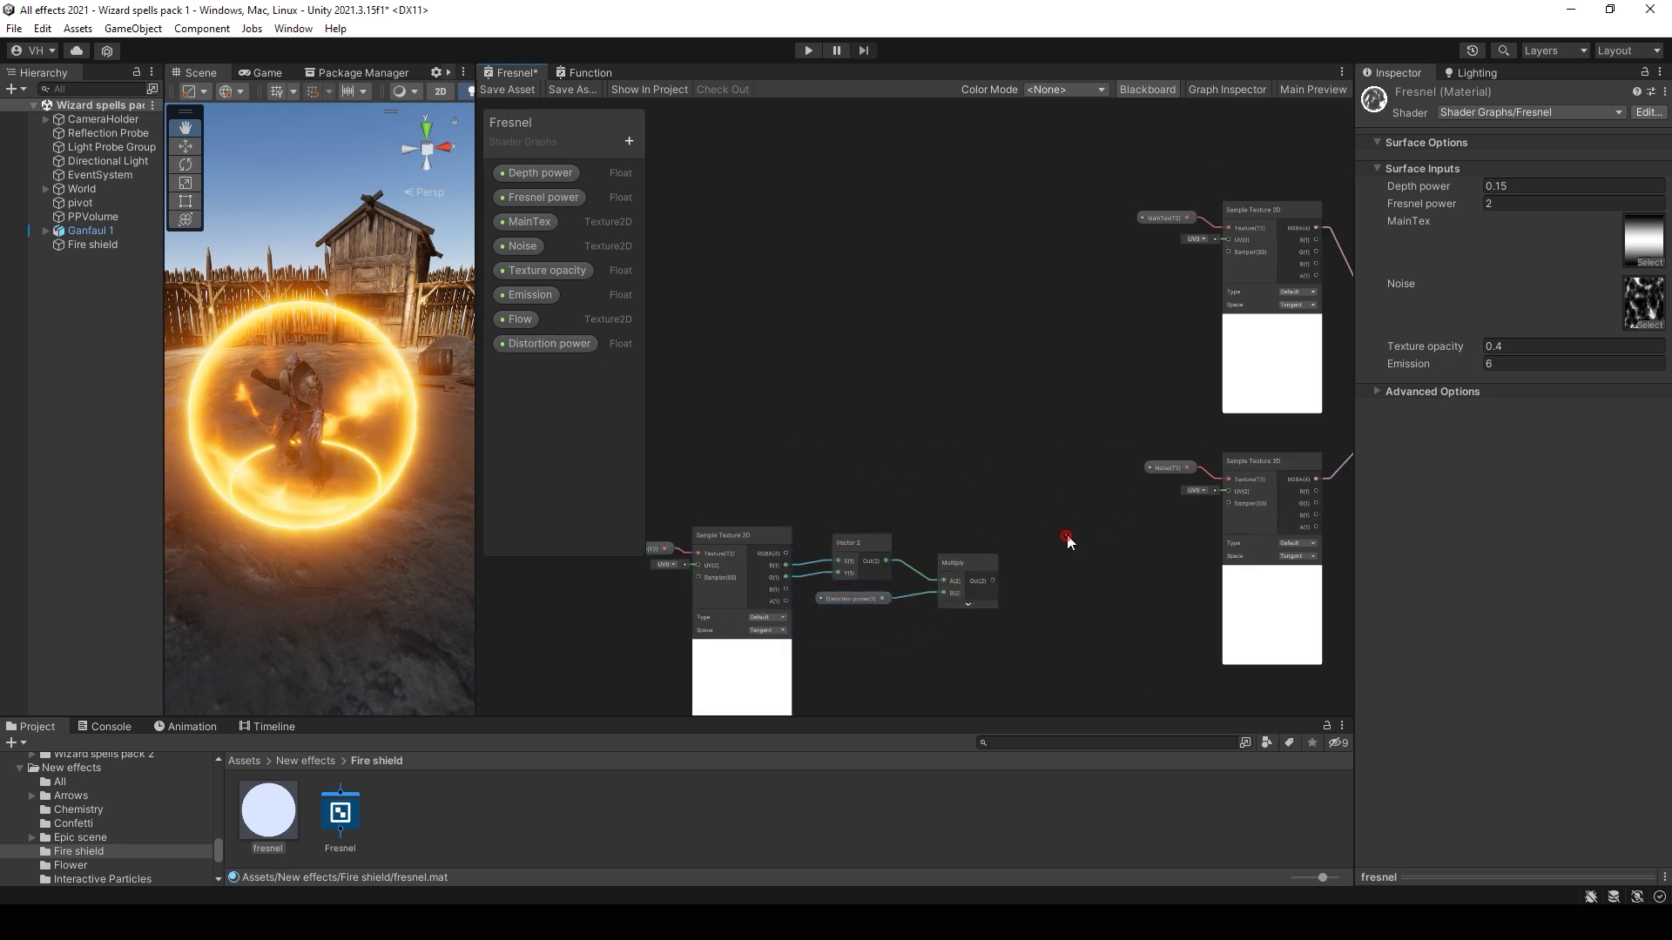
{"action": "scroll", "coordinate": [1141, 526], "scroll_direction": "up", "scroll_amount": 1}
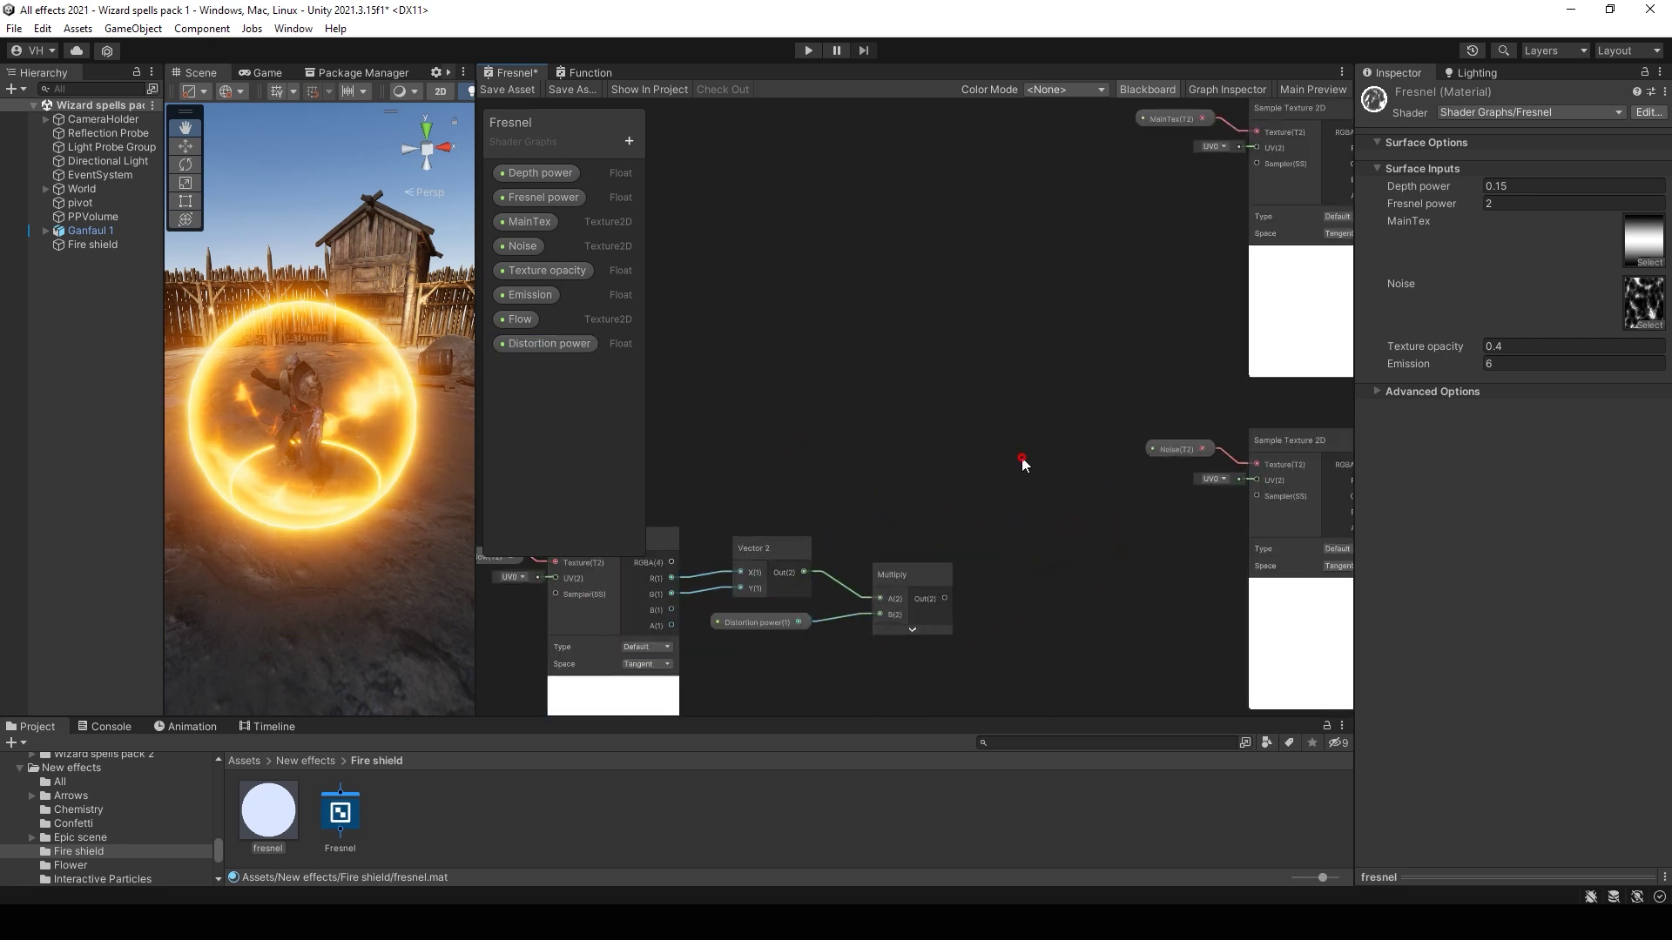
{"action": "key", "text": "space"}
{"action": "type", "text": "til"}
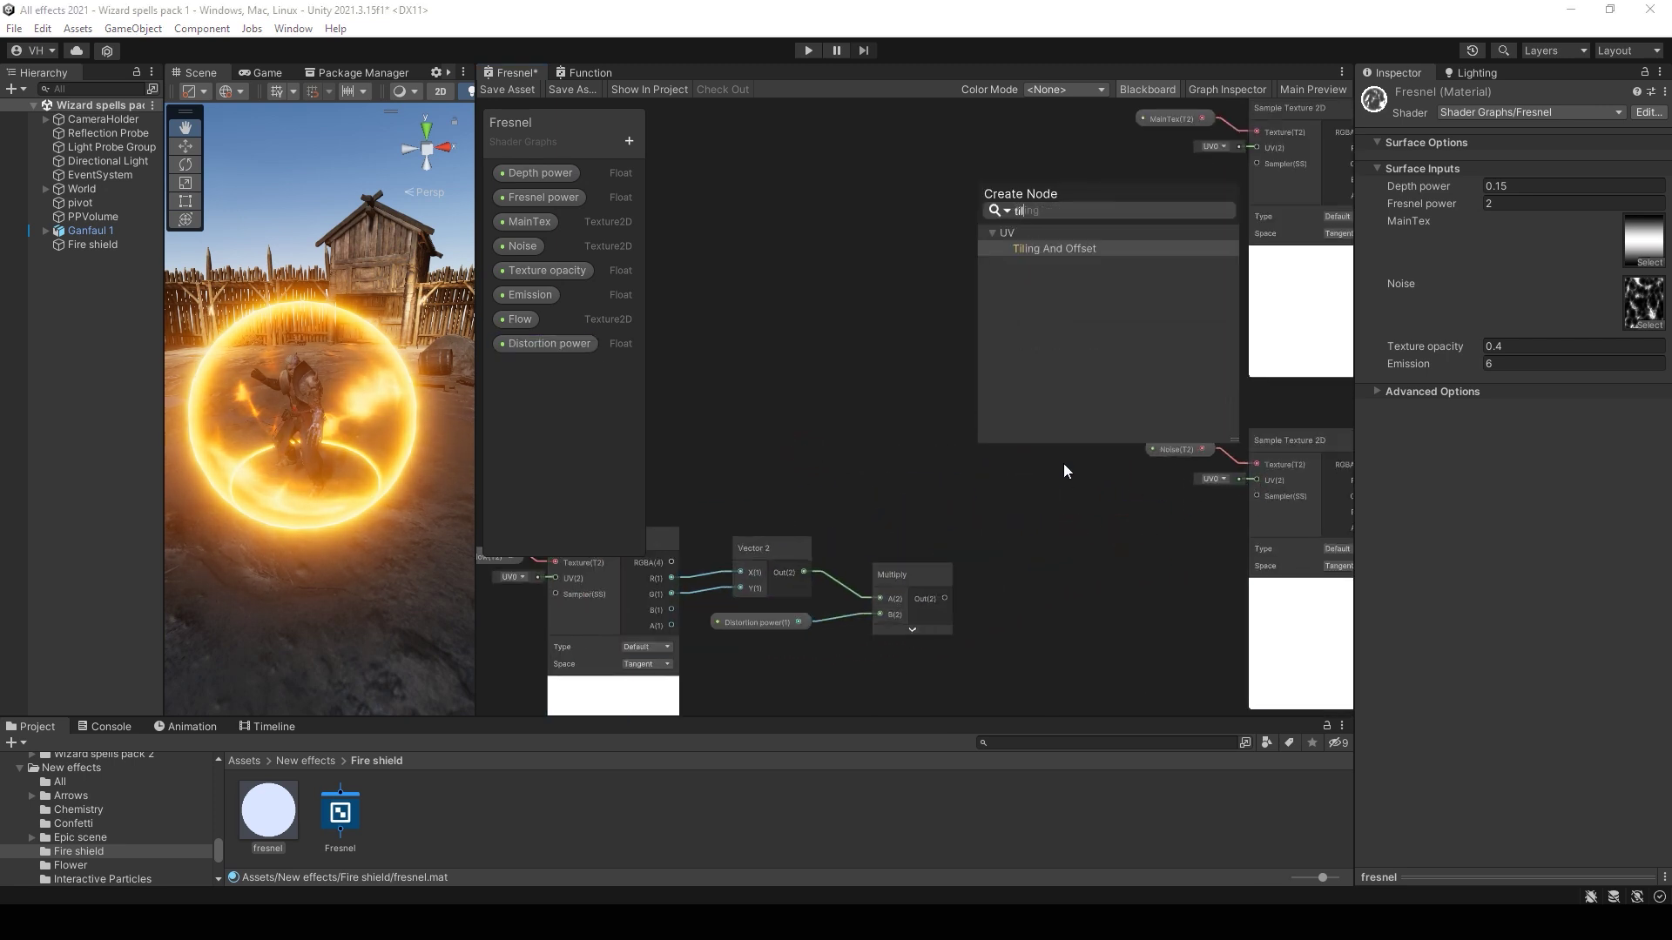
{"action": "left_click", "coordinate": [1043, 251]}
{"action": "left_click", "coordinate": [1052, 566]}
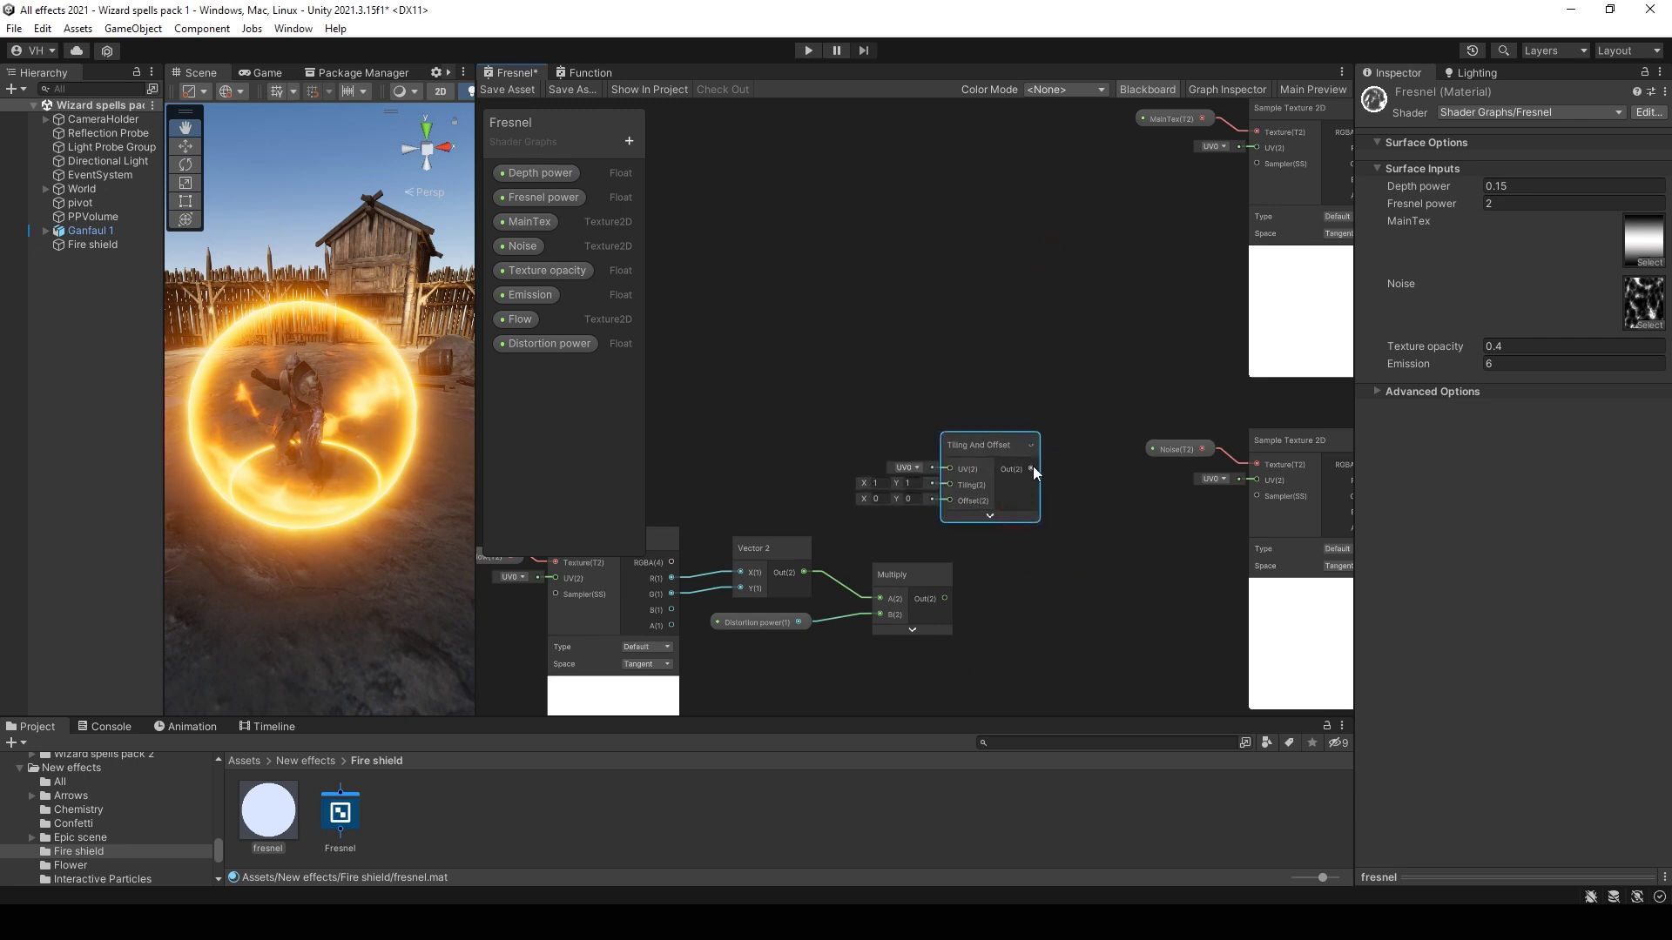
Step: Subtract the Multiply result from the Tiling And Offset output, wire it into the Noise sample's UV, and save the shader graph
{"action": "left_click_drag", "start_coordinate": [1031, 468], "coordinate": [1125, 530]}
{"action": "type", "text": "su"}
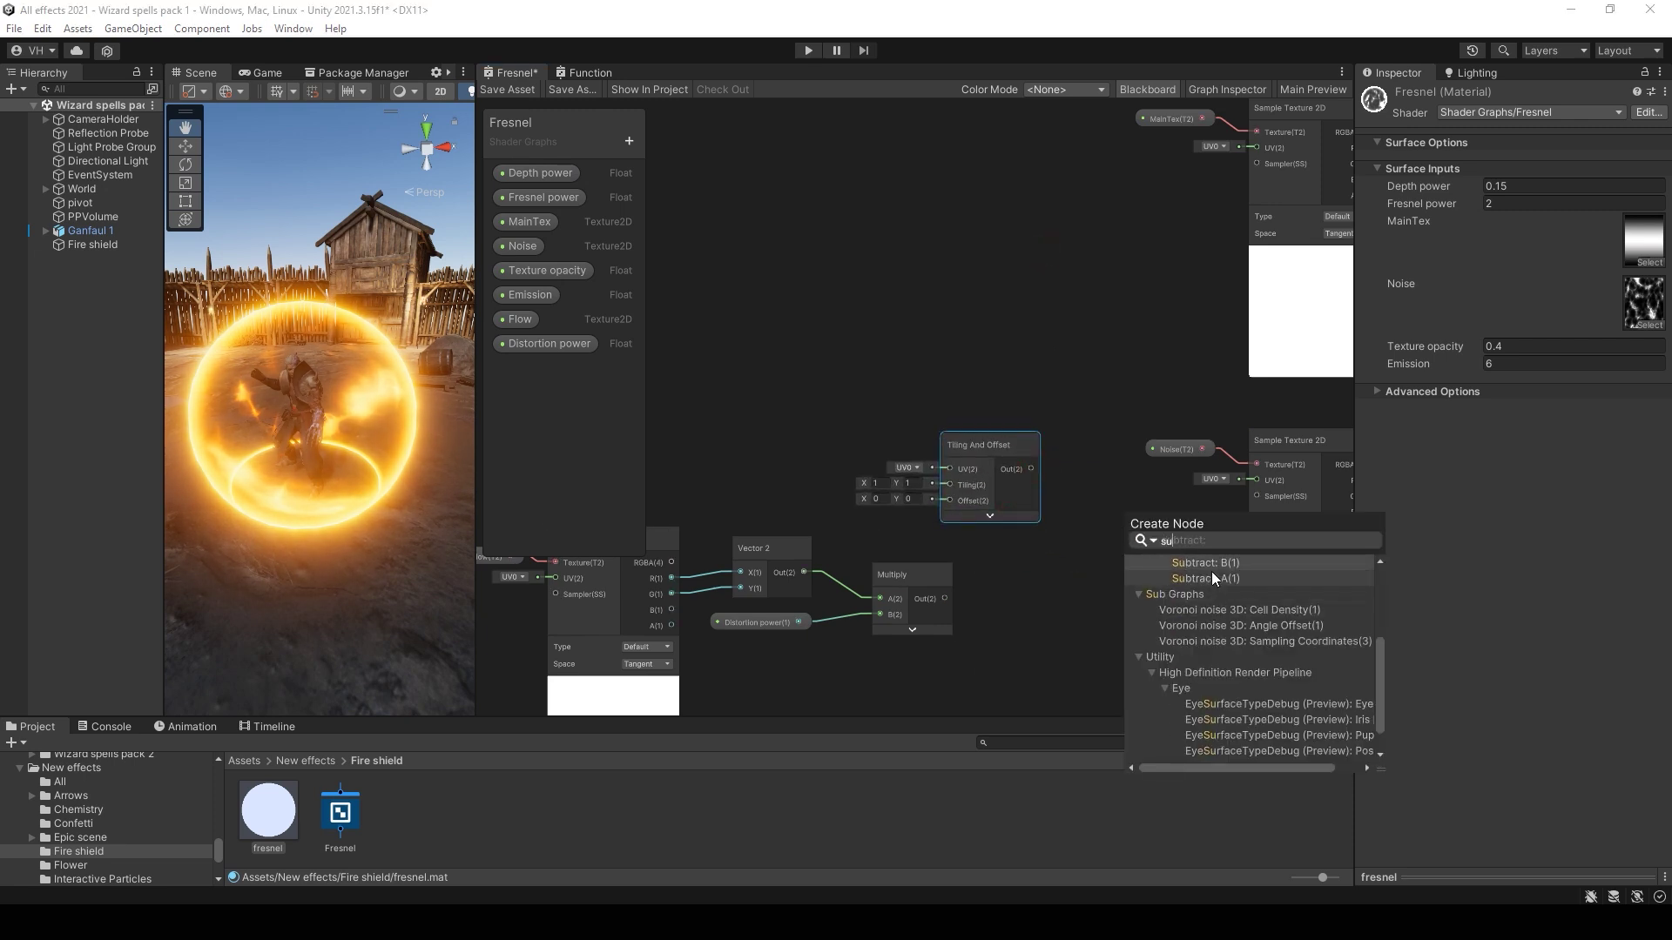
{"action": "left_click", "coordinate": [1215, 577]}
{"action": "left_click_drag", "start_coordinate": [947, 598], "coordinate": [1094, 557]}
{"action": "left_click_drag", "start_coordinate": [1202, 540], "coordinate": [1257, 480]}
{"action": "left_click", "coordinate": [1141, 578]}
{"action": "left_click_drag", "start_coordinate": [1131, 539], "coordinate": [1147, 524]}
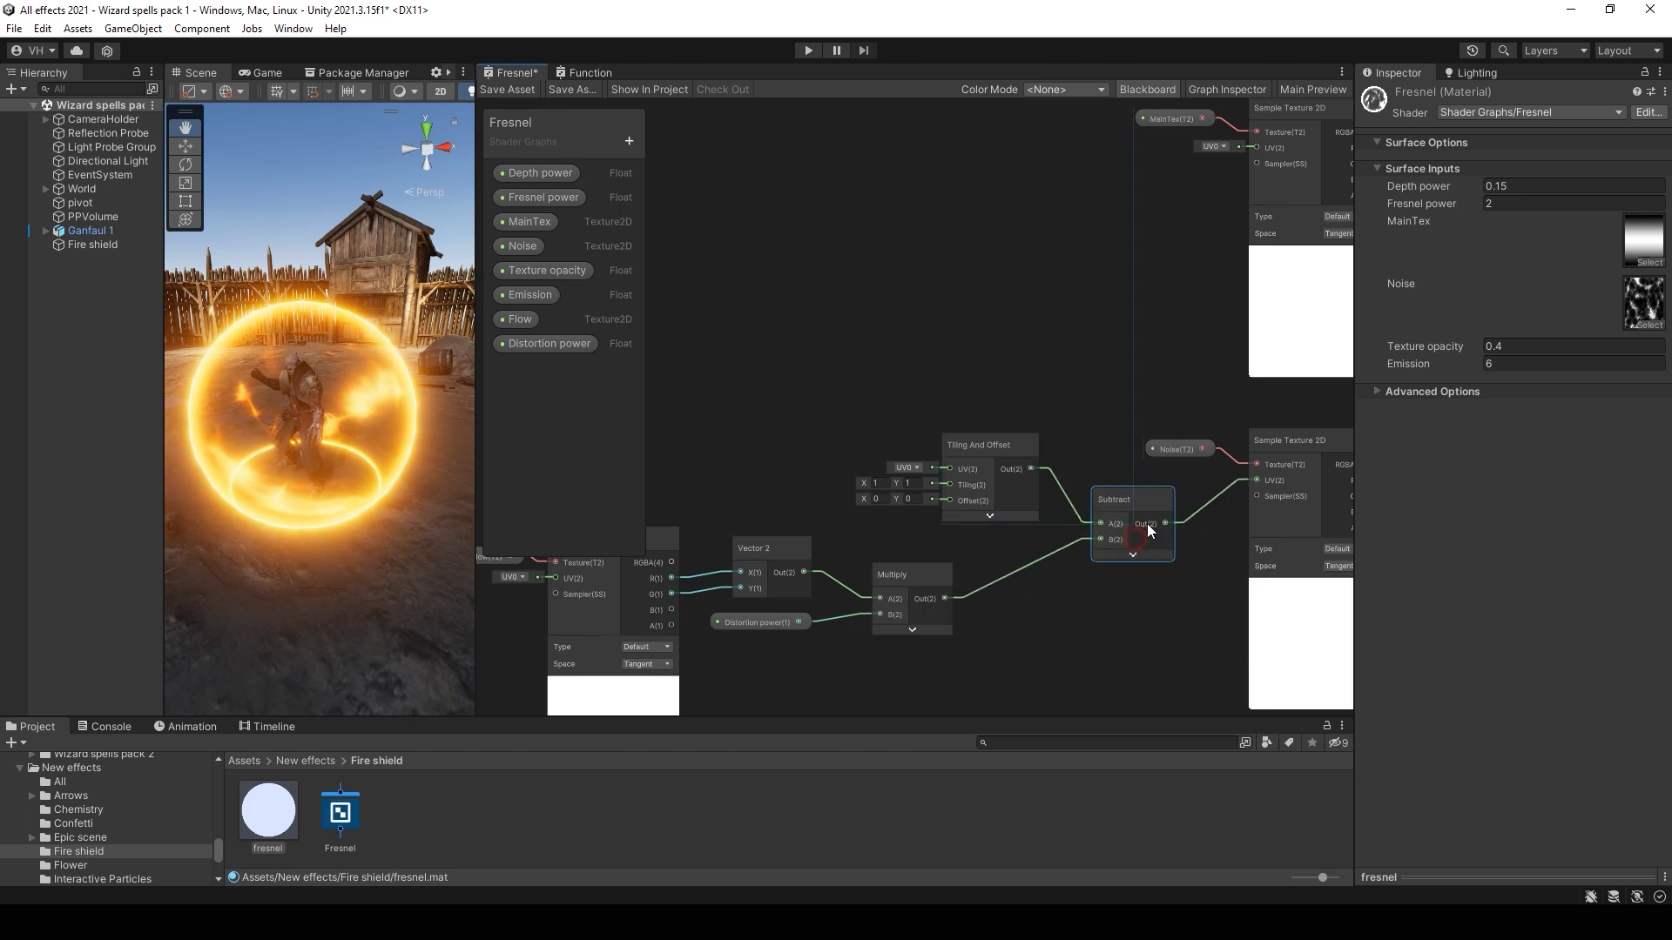
{"action": "left_click", "coordinate": [505, 89]}
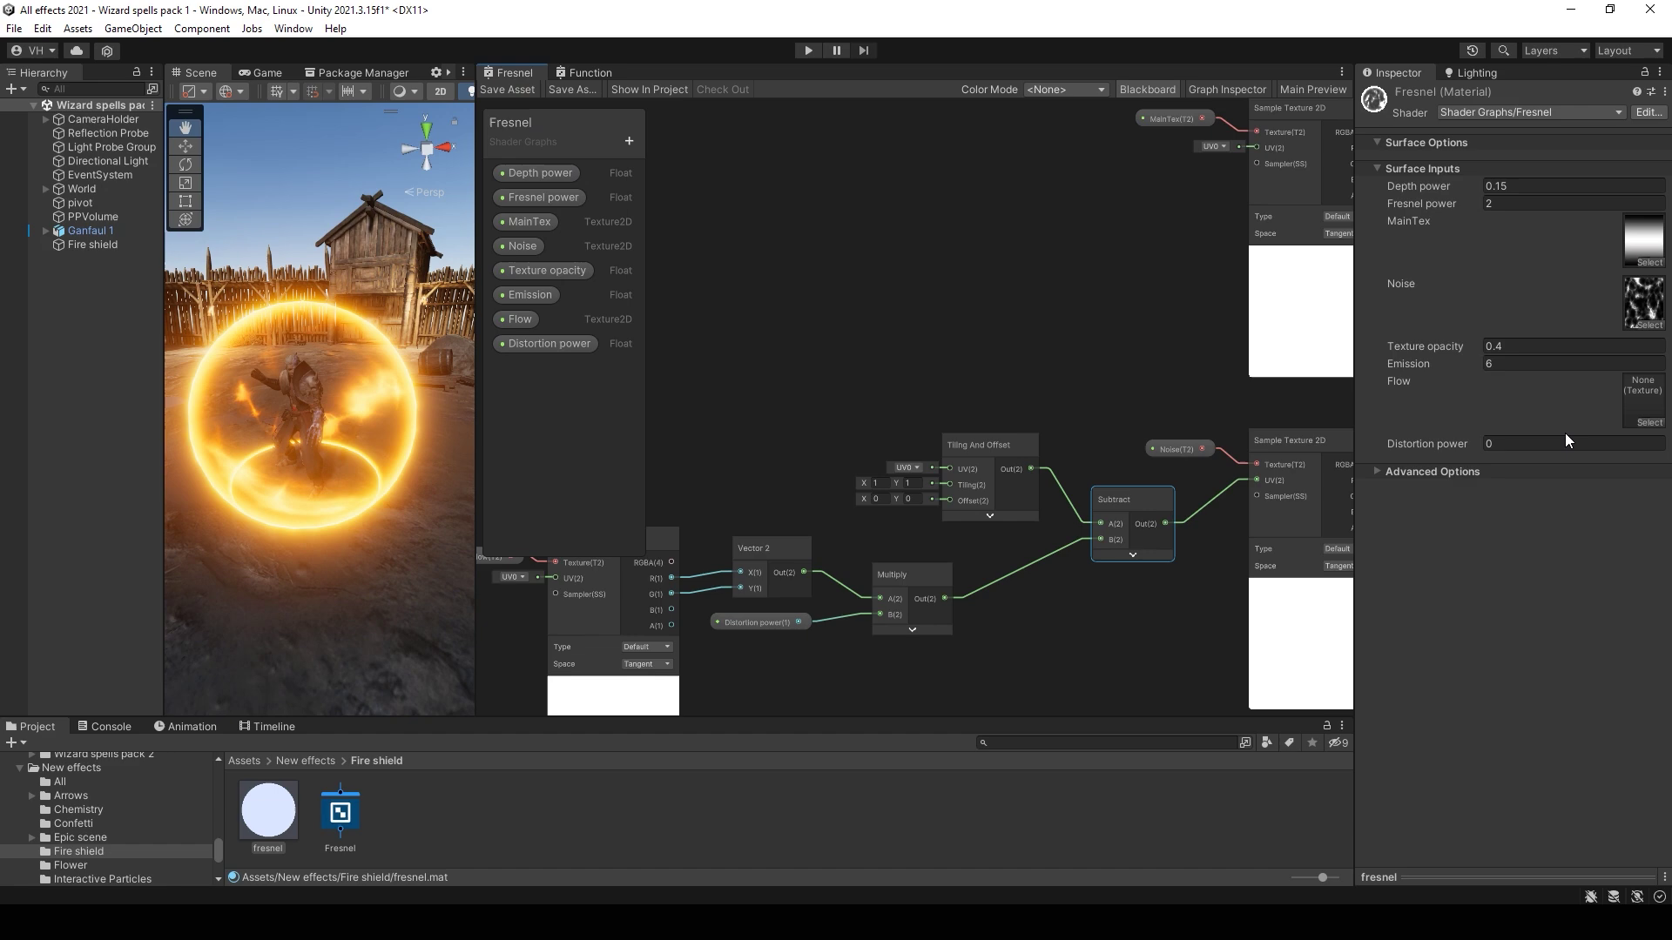
Step: Assign the Noise65 texture to the material's Flow slot and set Distortion power to -0.15
{"action": "left_click", "coordinate": [1633, 426]}
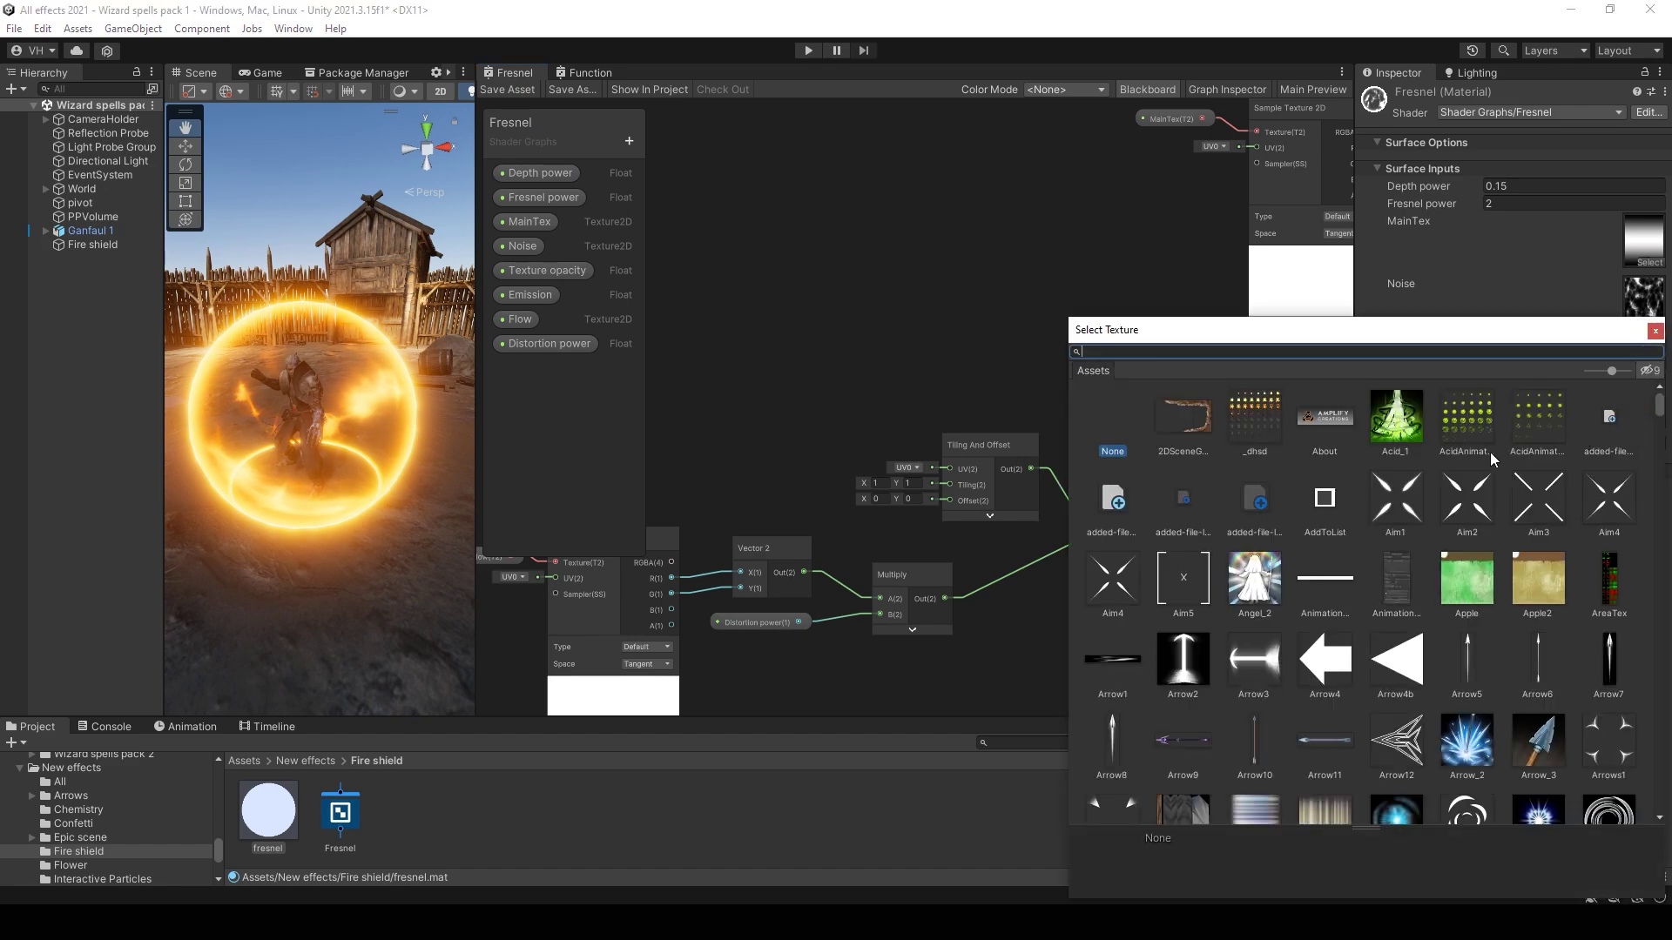
{"action": "type", "text": "noise"}
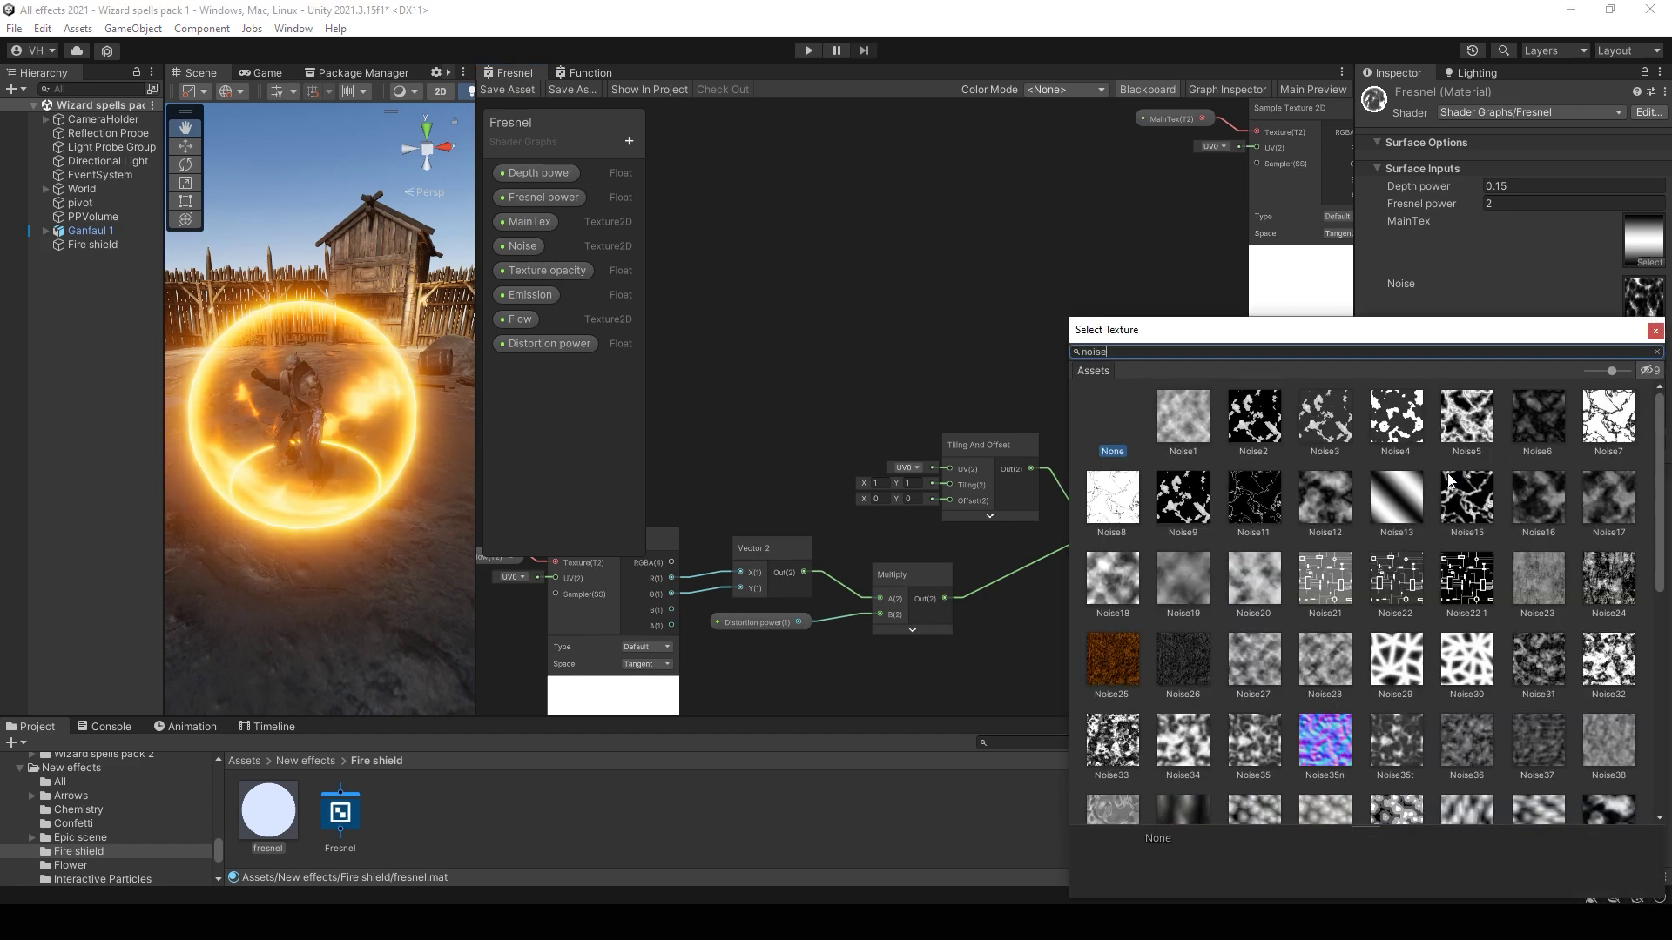
{"action": "scroll", "coordinate": [1381, 554], "scroll_direction": "down", "scroll_amount": 8}
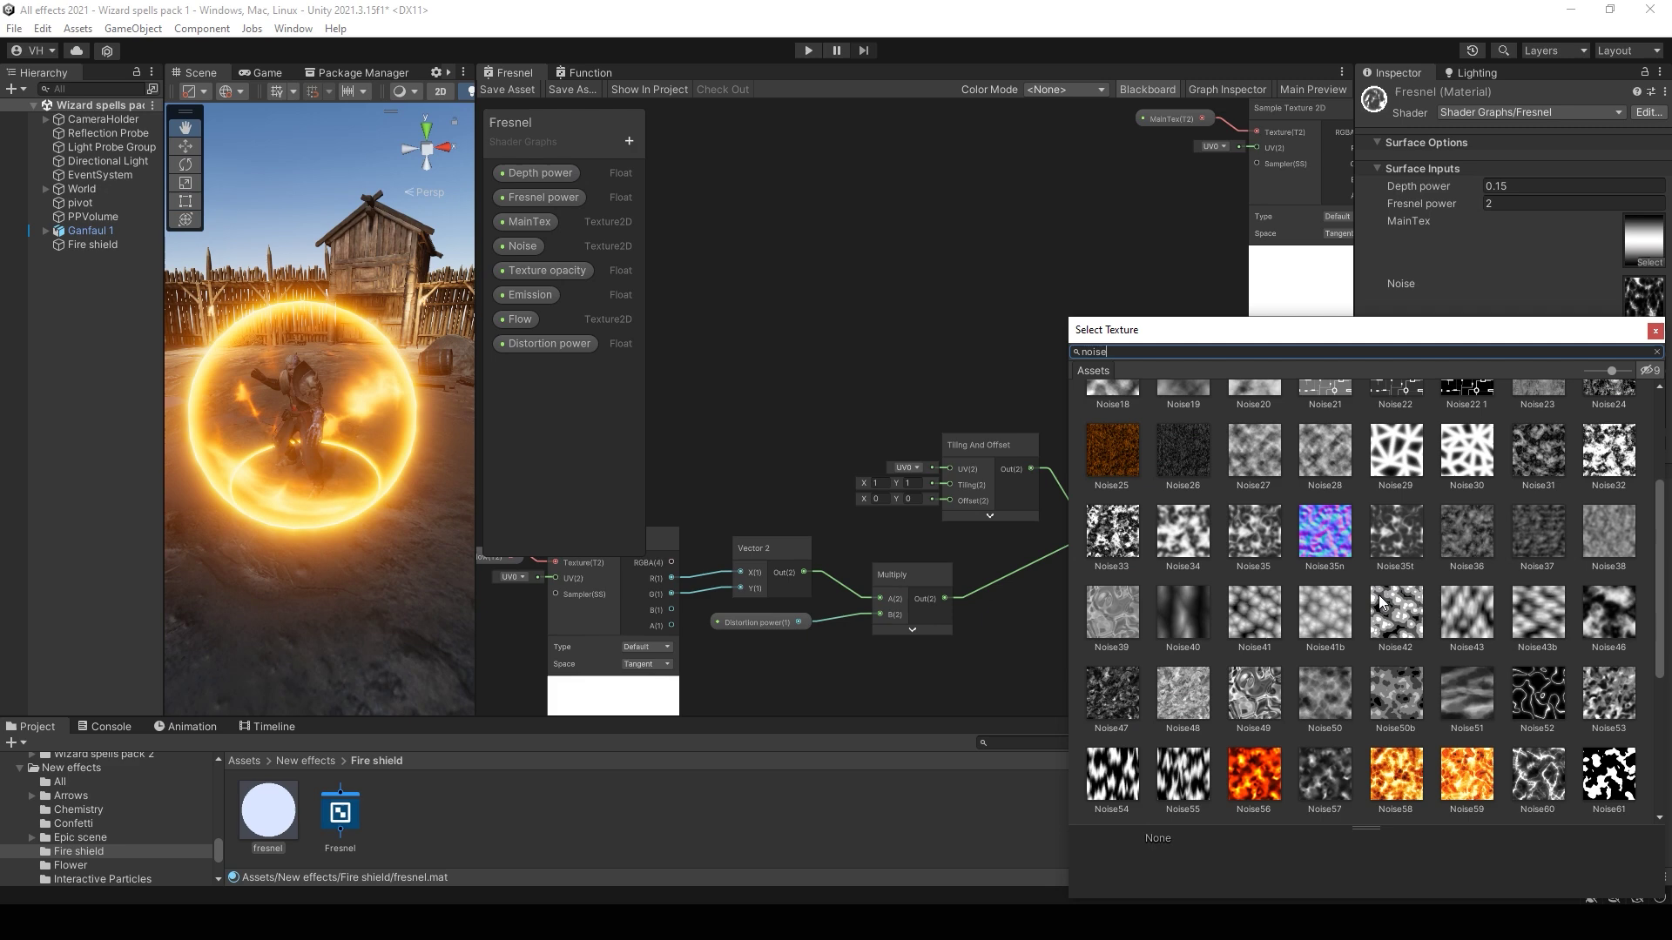
{"action": "left_click", "coordinate": [1388, 618]}
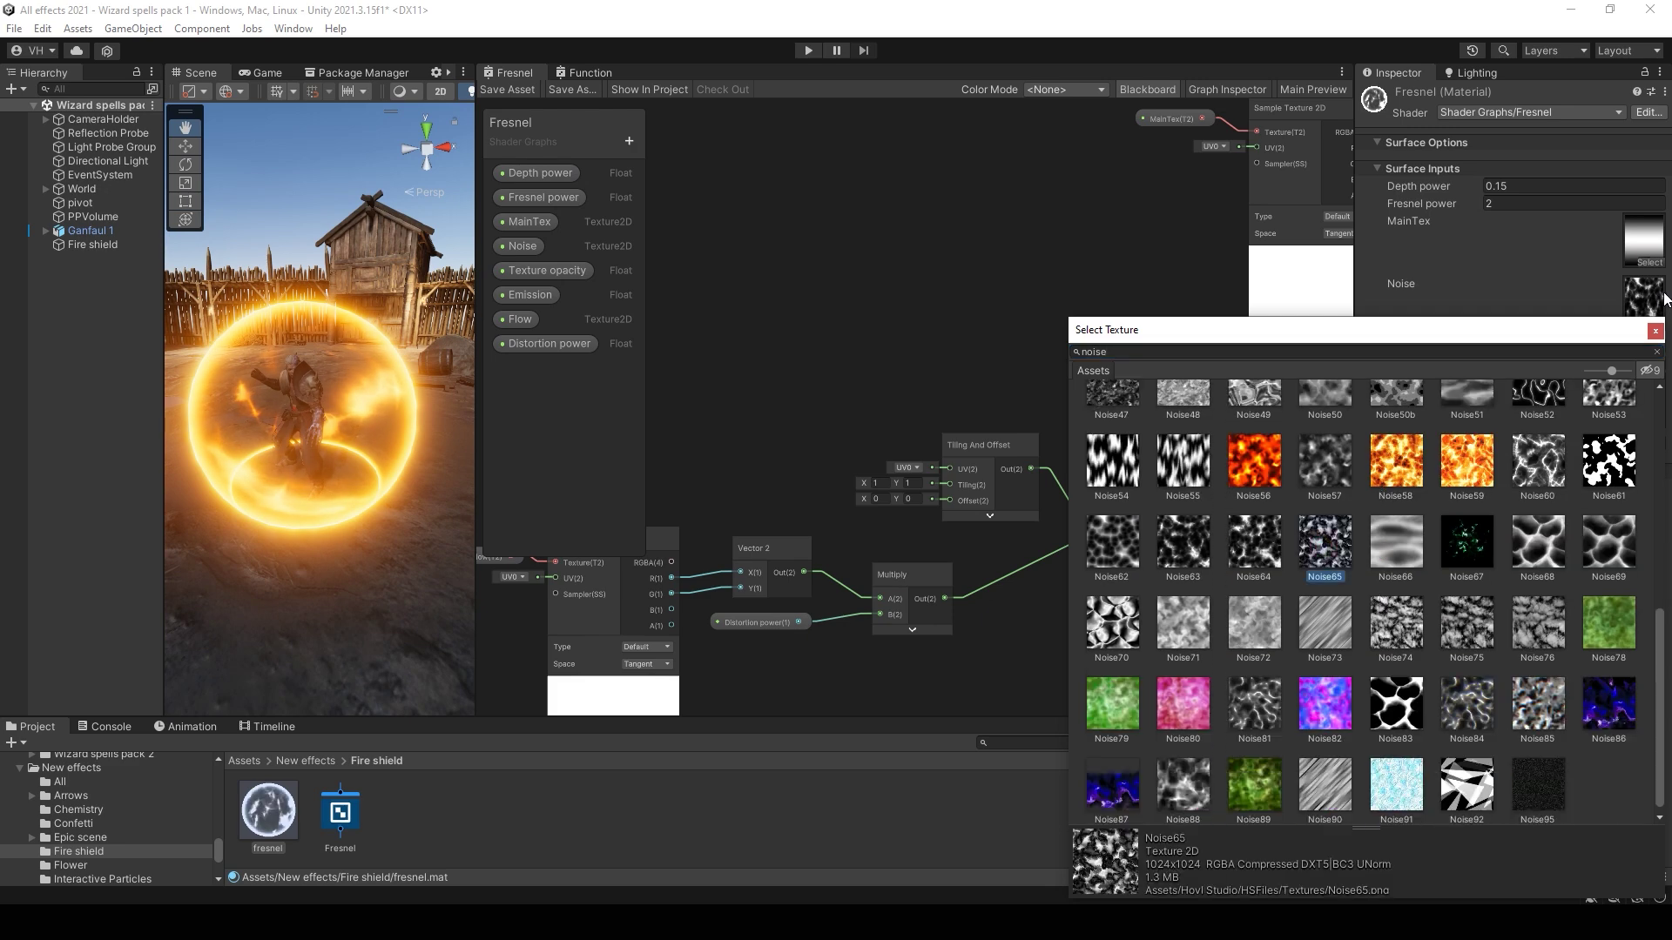
{"action": "left_click", "coordinate": [1655, 330]}
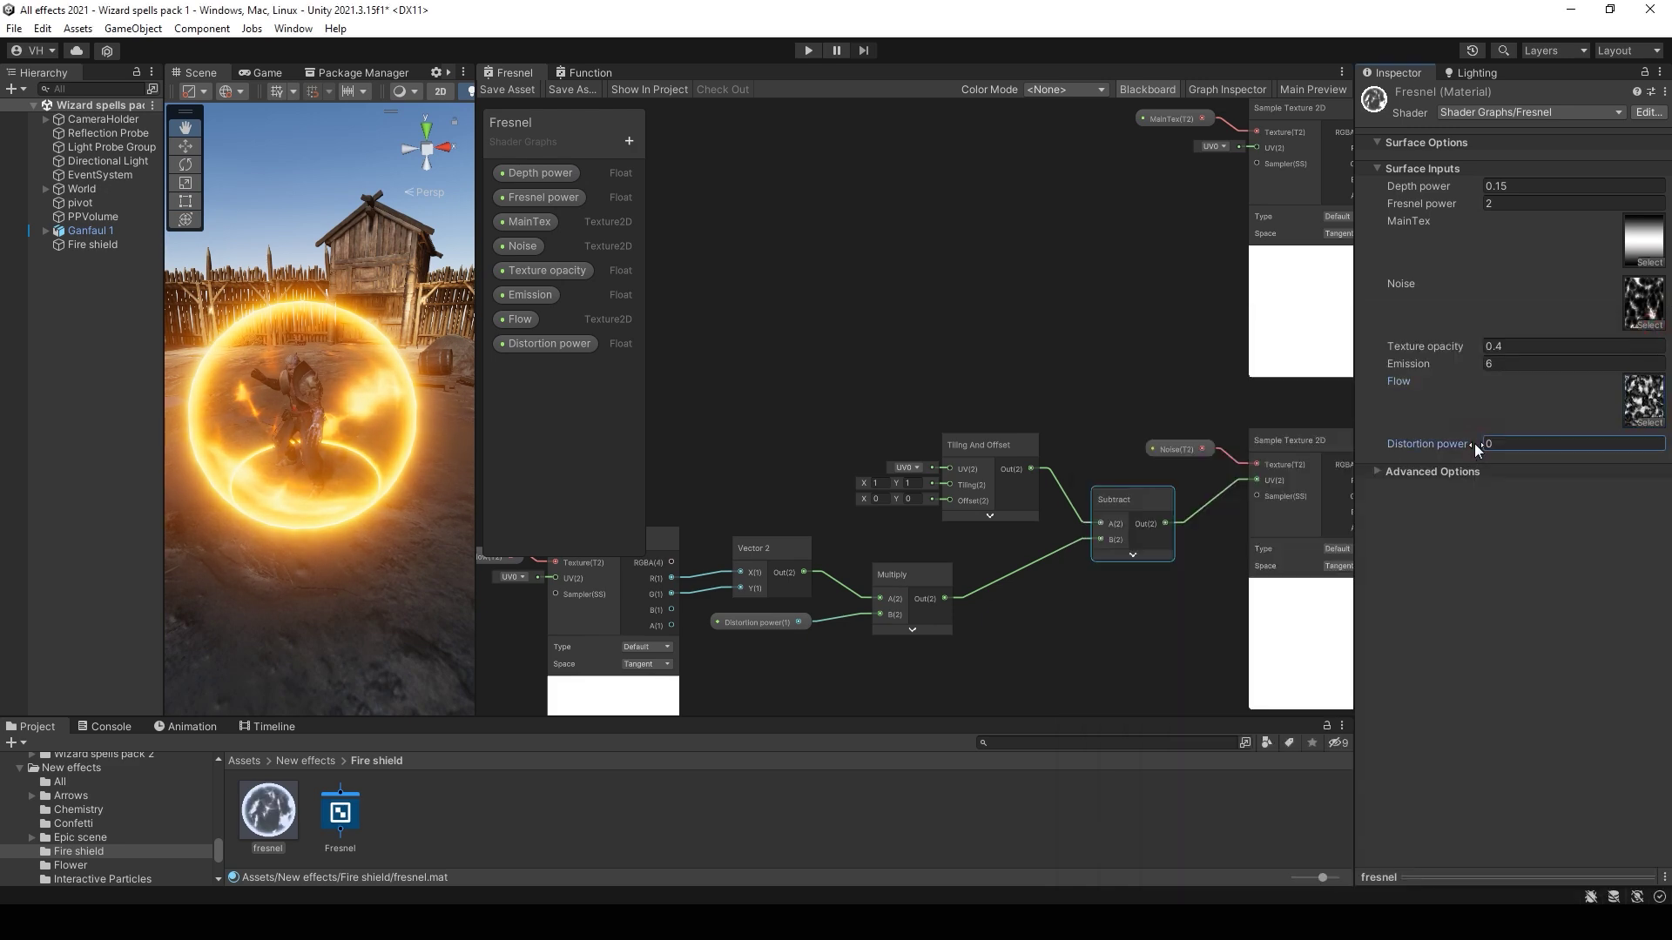
{"action": "mouse_move", "coordinate": [1475, 443]}
{"action": "left_mouse_down"}
{"action": "mouse_move", "coordinate": [1511, 441]}
{"action": "mouse_move", "coordinate": [1461, 440]}
{"action": "left_mouse_up"}
{"action": "type", "text": "-0.15"}
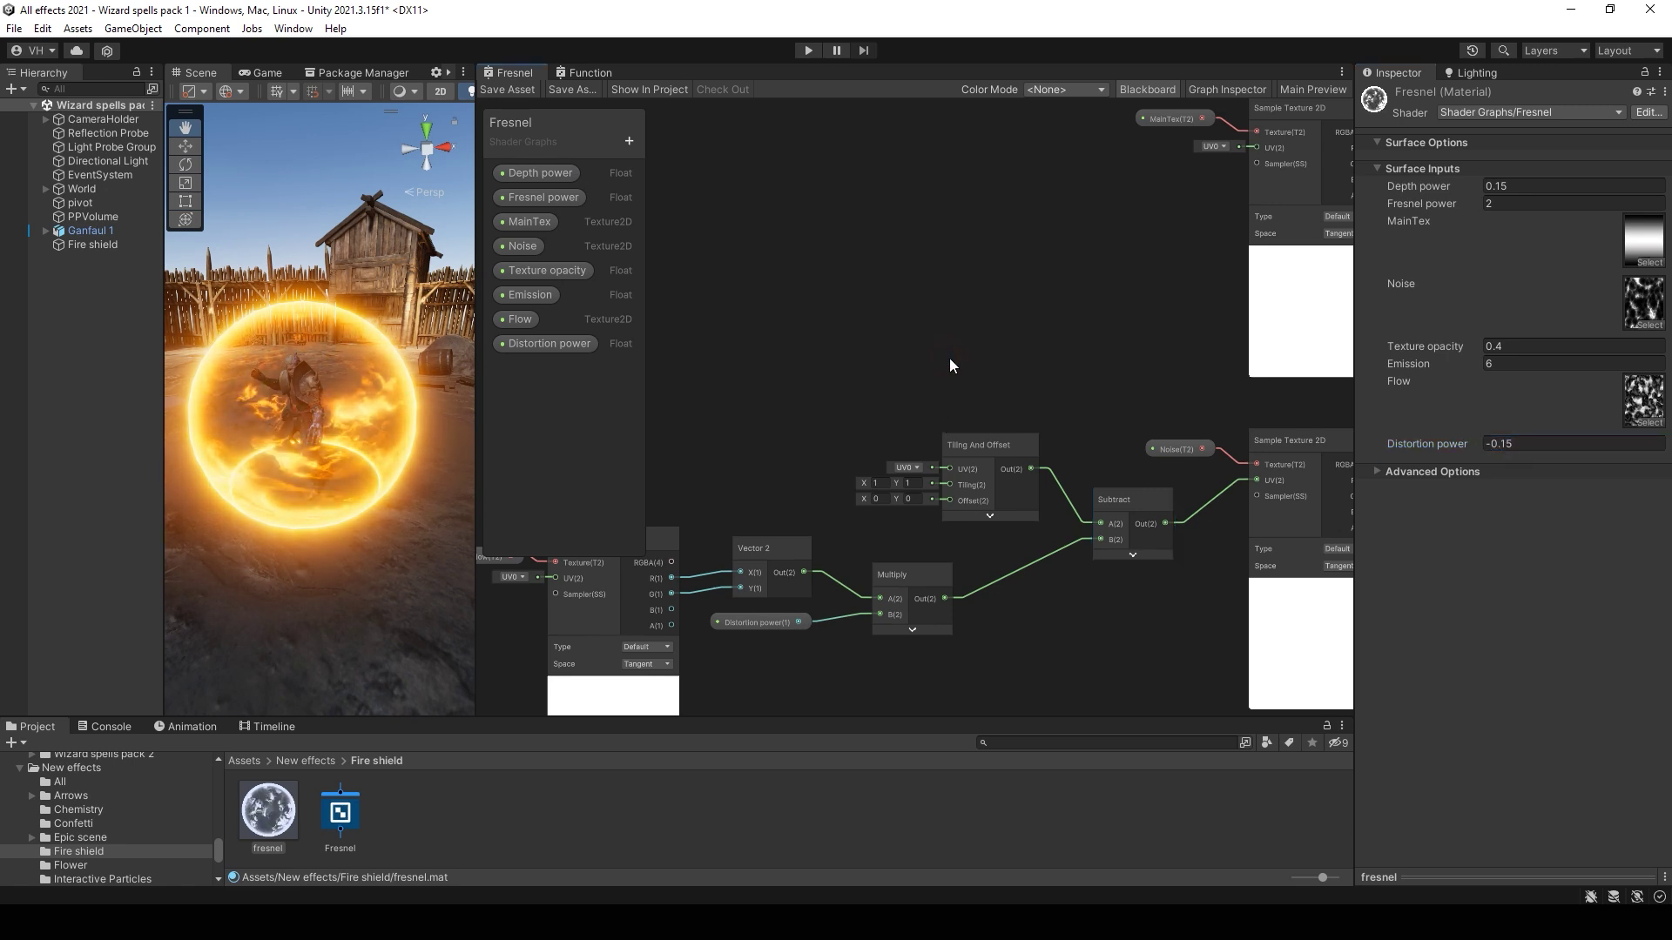
Step: Add a Vector 4 property named Speed MainTex U/V + Noise Z/W to the shader graph
{"action": "scroll", "coordinate": [867, 314], "scroll_direction": "down", "scroll_amount": 4}
{"action": "left_click_drag", "start_coordinate": [736, 330], "coordinate": [971, 358], "text": "alt"}
{"action": "middle_click_drag", "start_coordinate": [973, 364], "coordinate": [983, 369]}
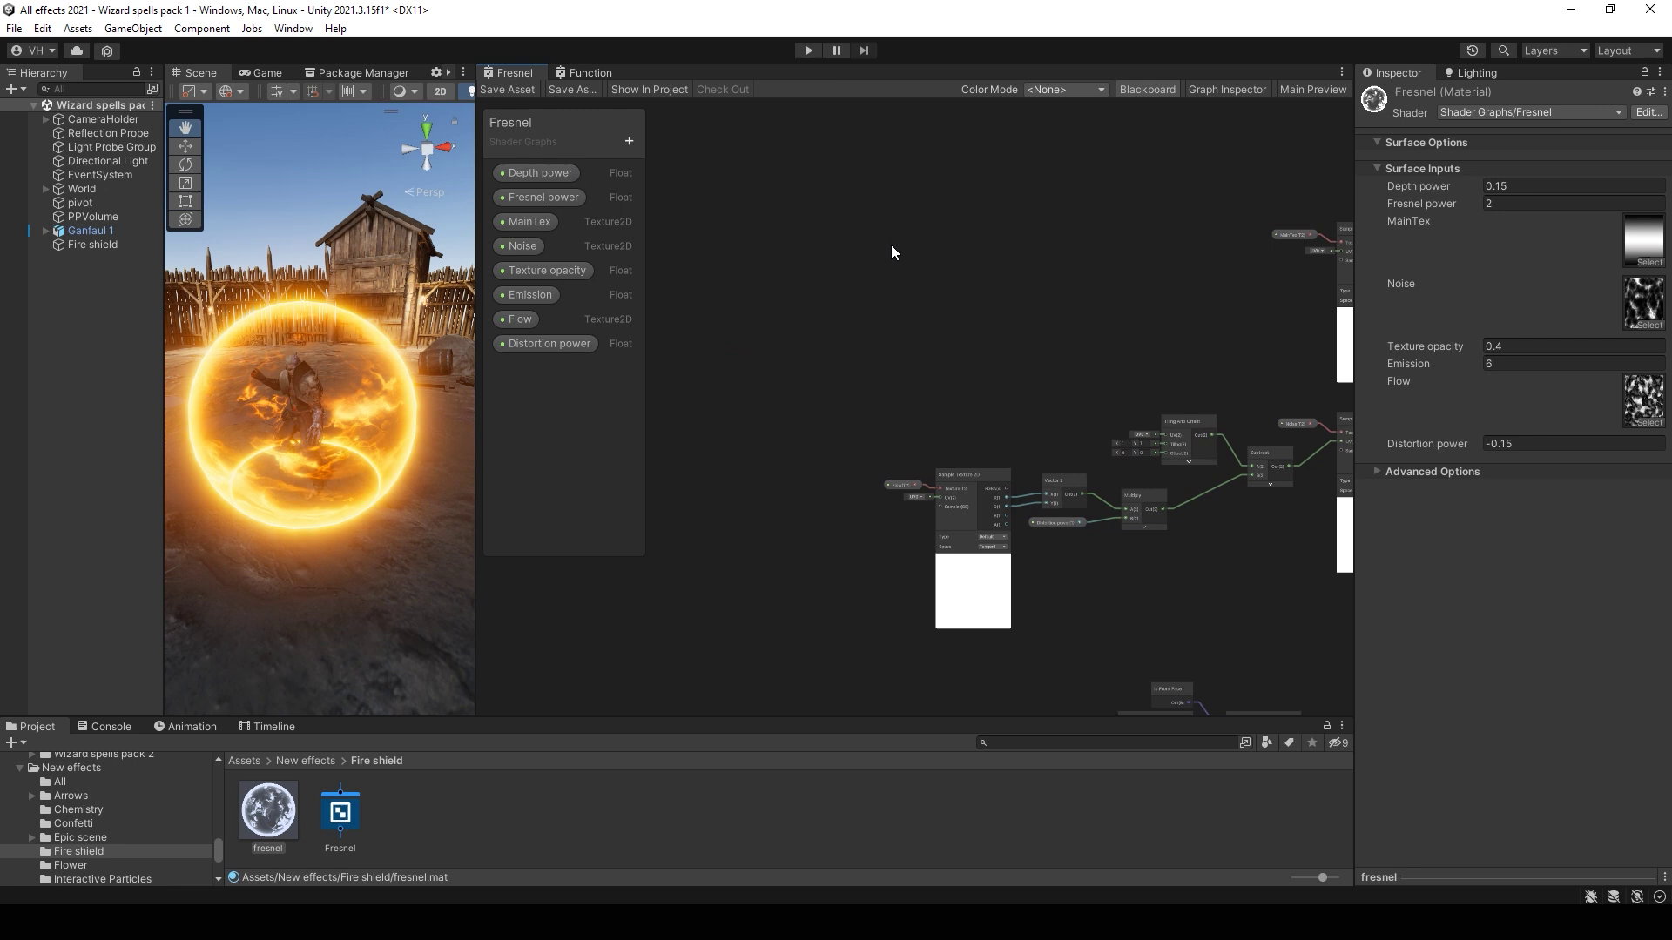
{"action": "left_click", "coordinate": [629, 141]}
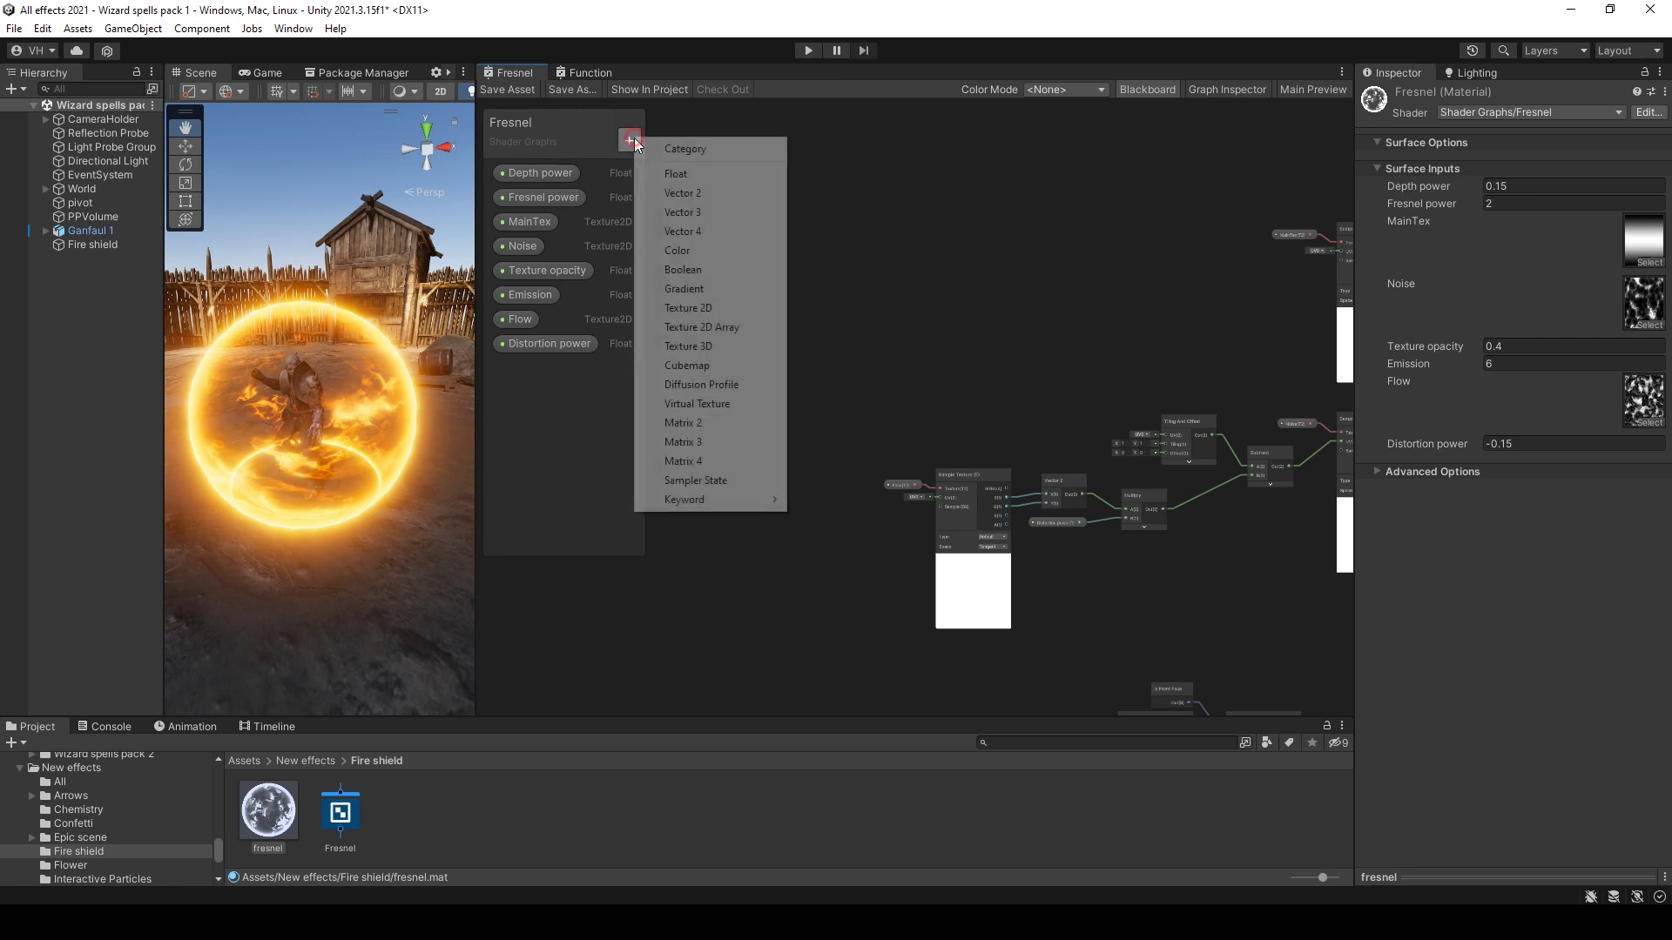
{"action": "left_click", "coordinate": [683, 231]}
{"action": "key", "text": "ctrl+v"}
{"action": "key", "text": "Return"}
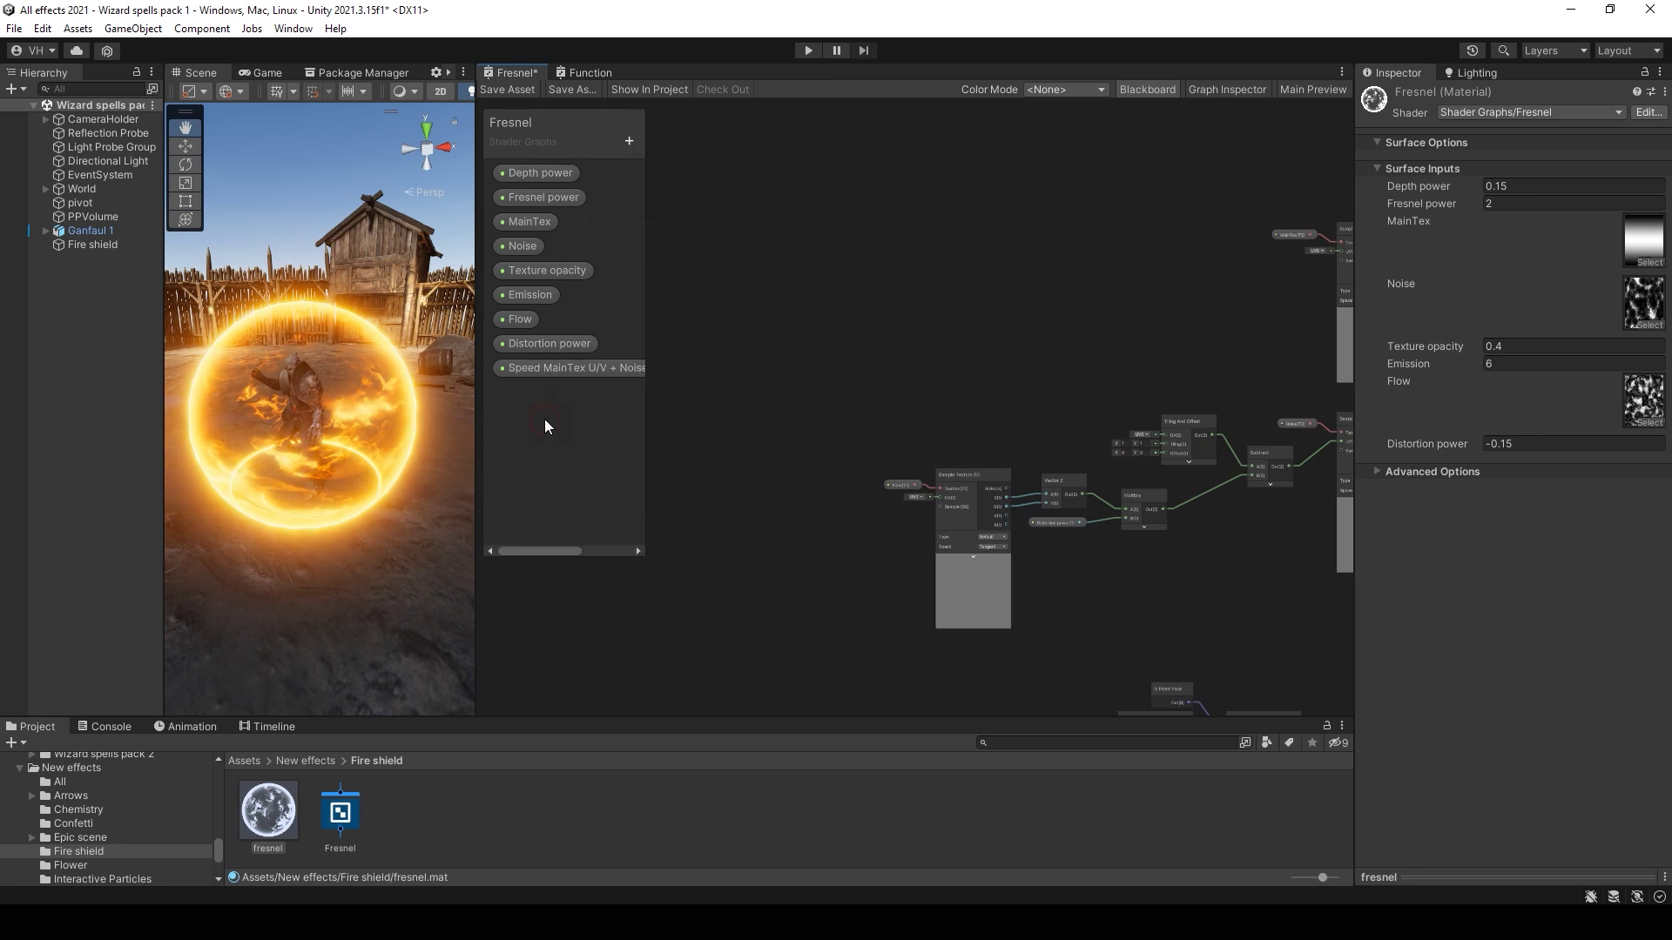
Step: Place the Speed MainTex U/V + Noise Z/W property in the graph and wire it into a new Split node
{"action": "left_click_drag", "start_coordinate": [595, 368], "coordinate": [817, 359]}
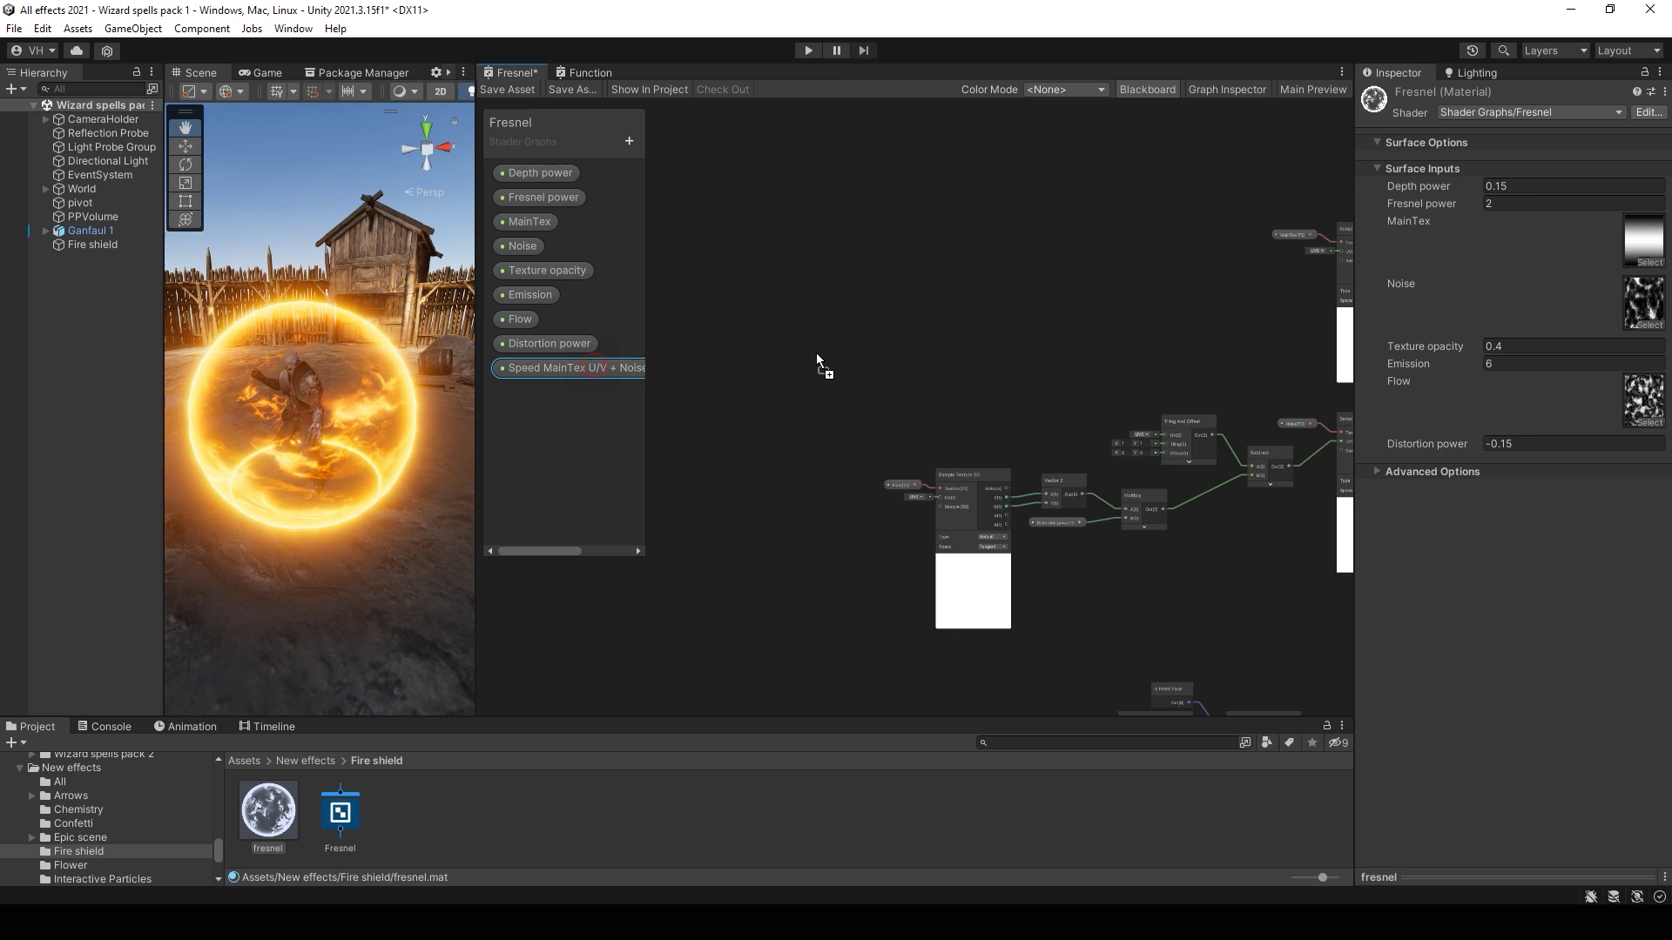
{"action": "scroll", "coordinate": [836, 366], "scroll_direction": "up", "scroll_amount": 5}
{"action": "key", "text": "space"}
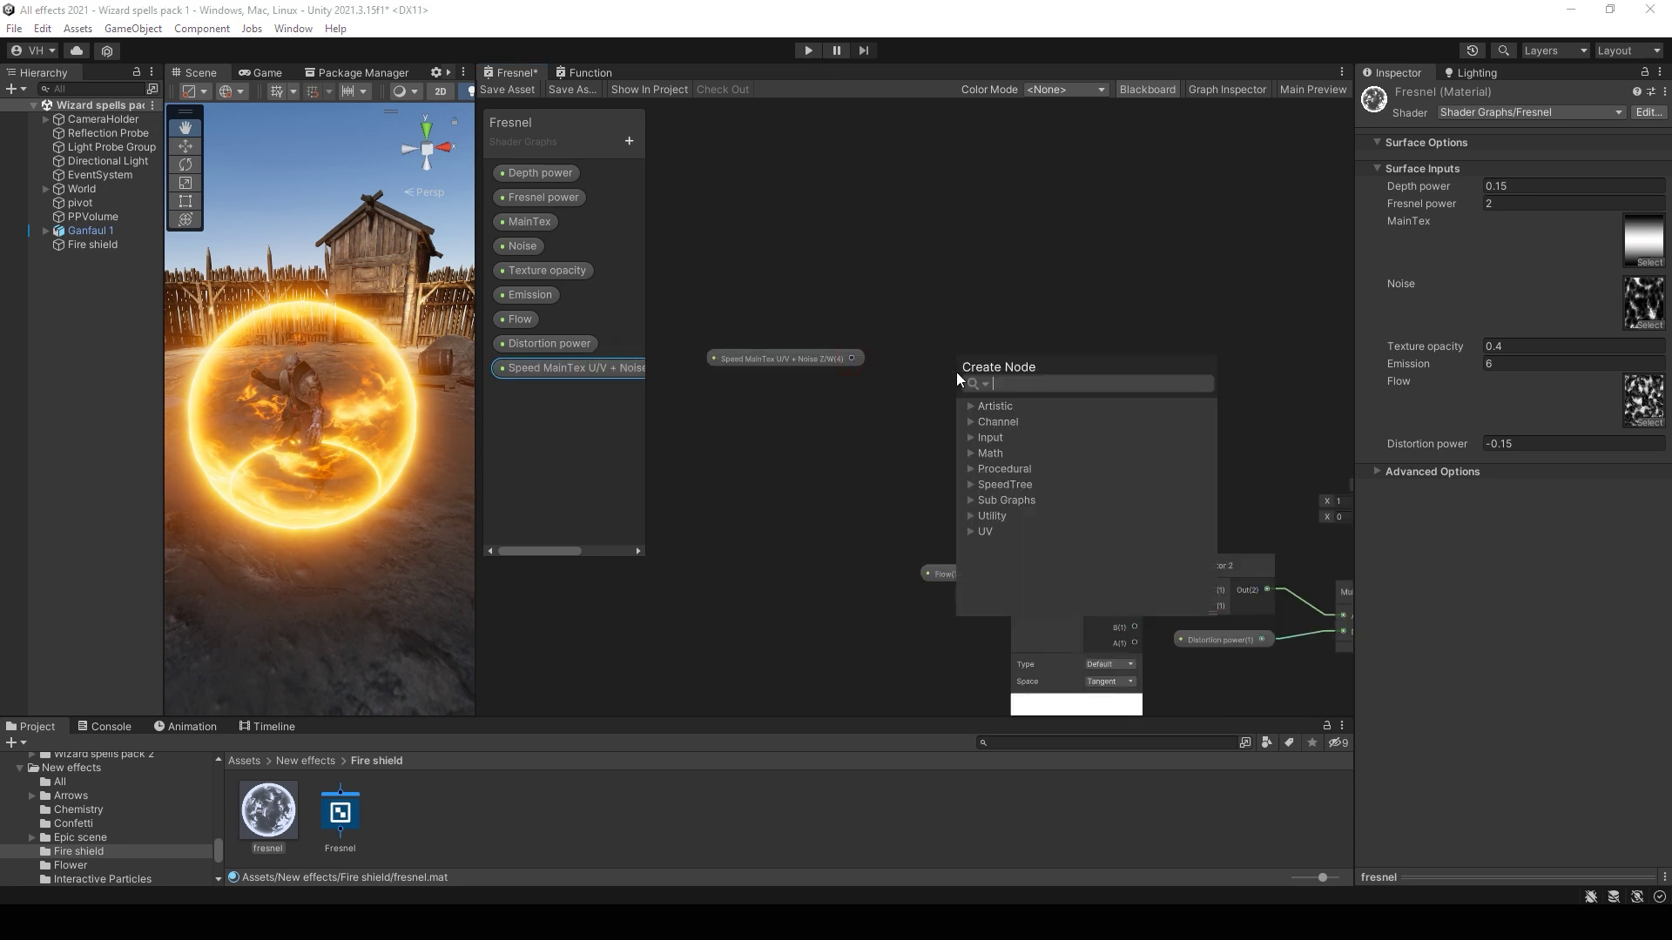
{"action": "type", "text": "sp"}
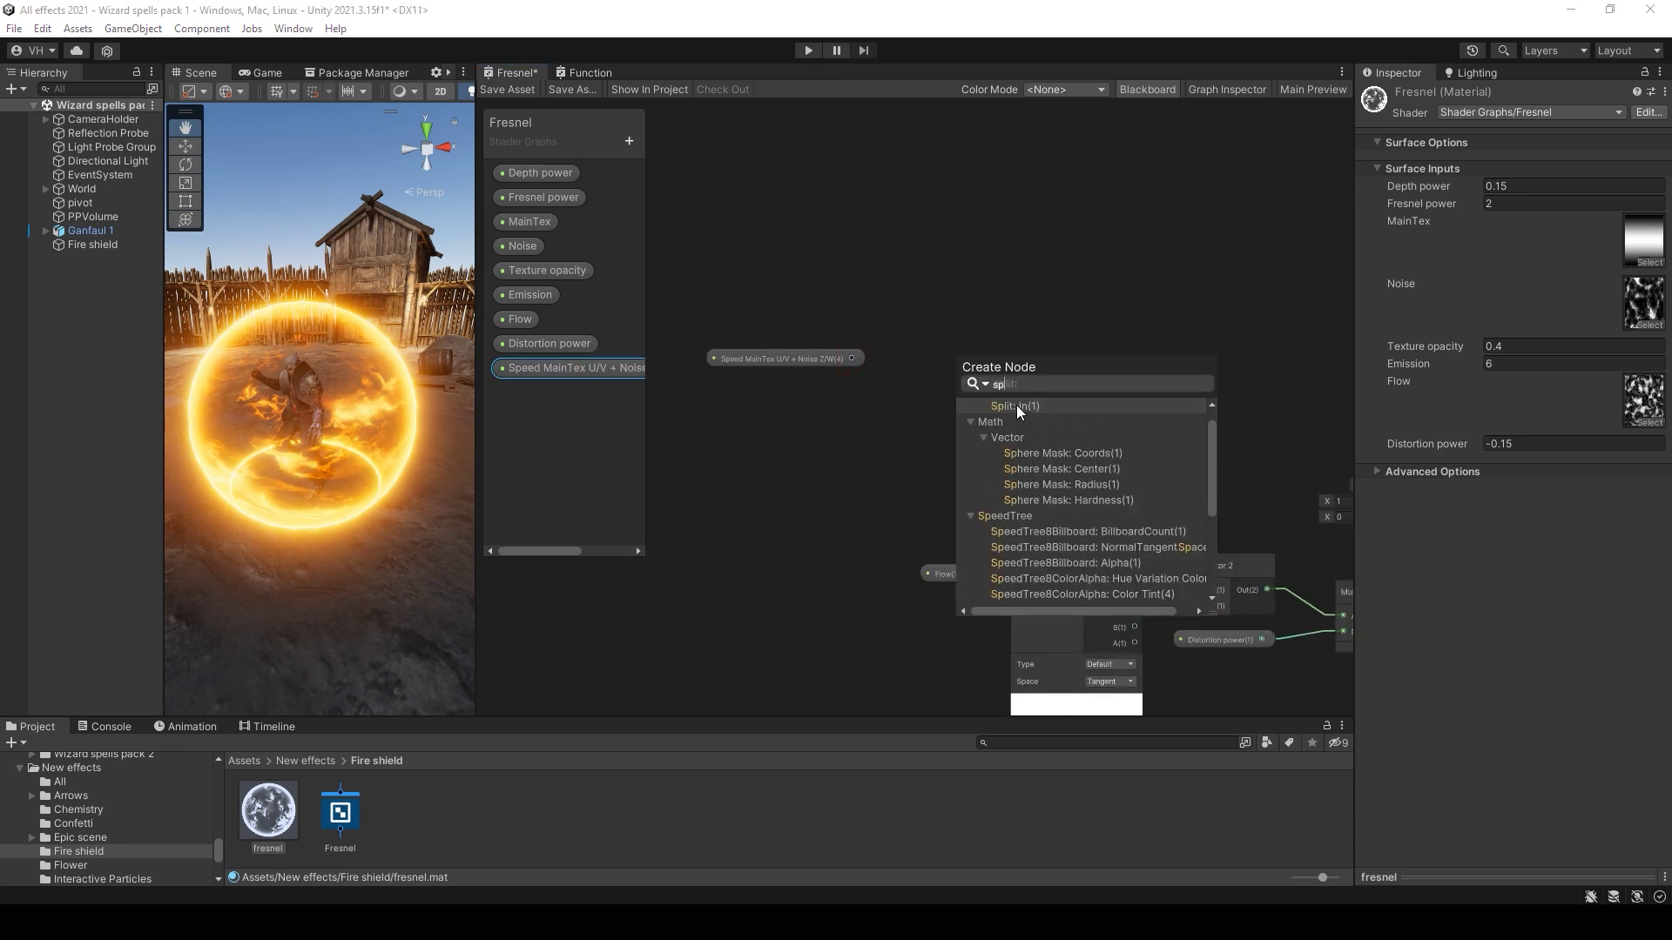
{"action": "type", "text": "lit"}
{"action": "double_click", "coordinate": [1027, 416]}
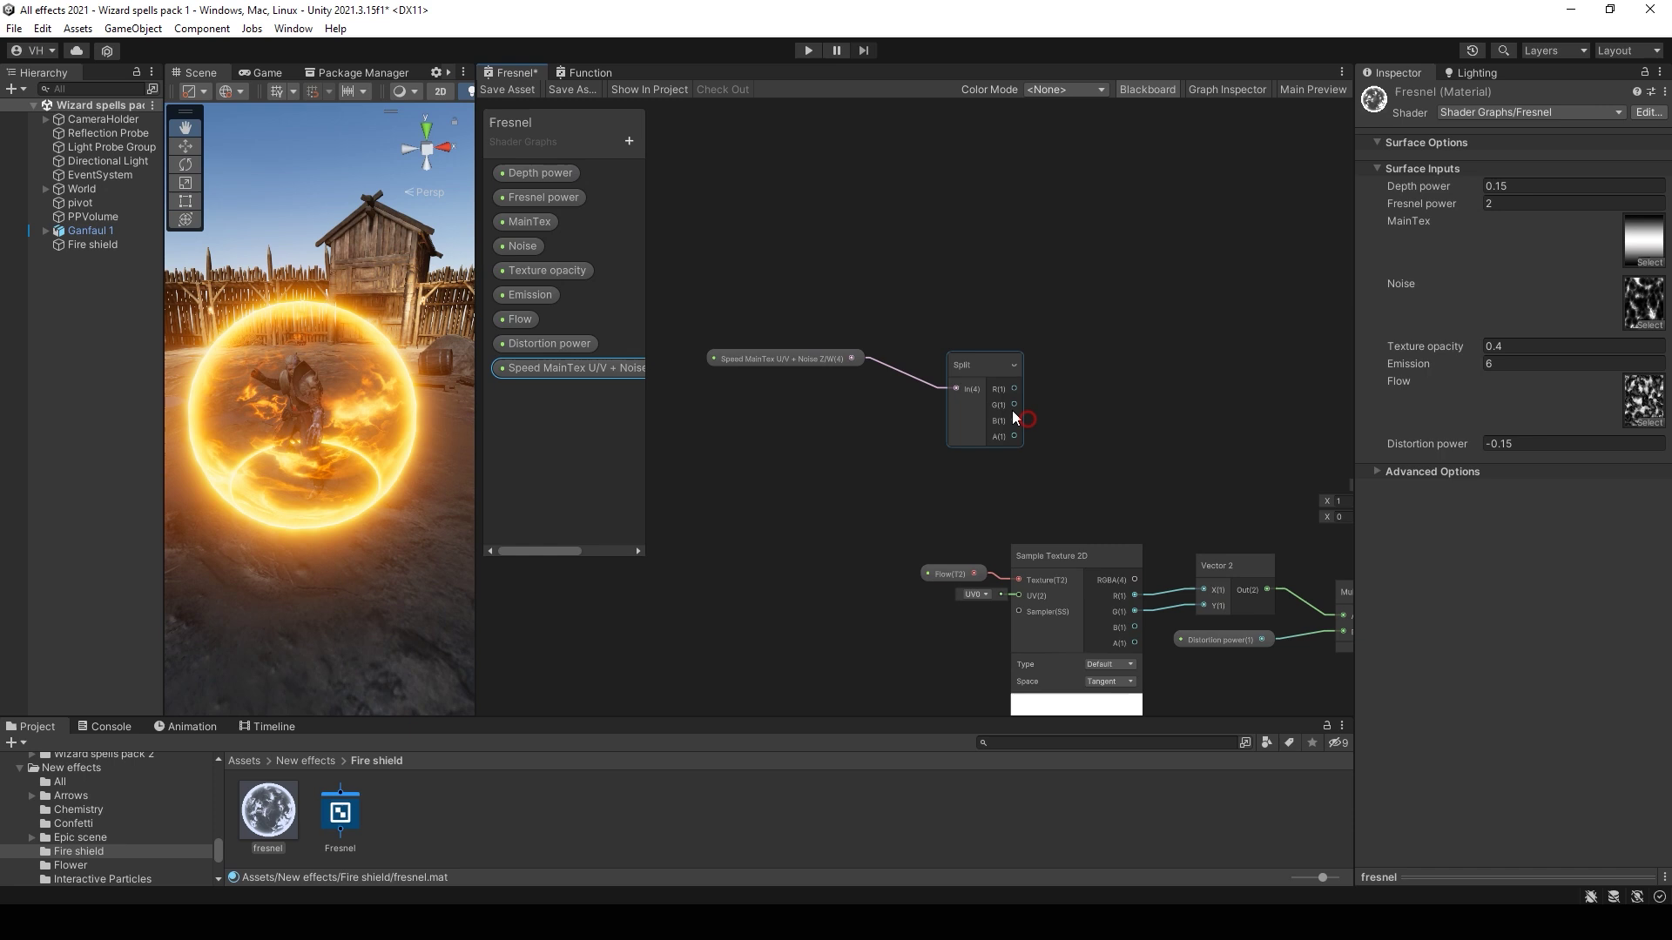
{"action": "left_click_drag", "start_coordinate": [922, 385], "coordinate": [915, 378]}
{"action": "middle_click_drag", "start_coordinate": [1092, 410], "coordinate": [896, 410]}
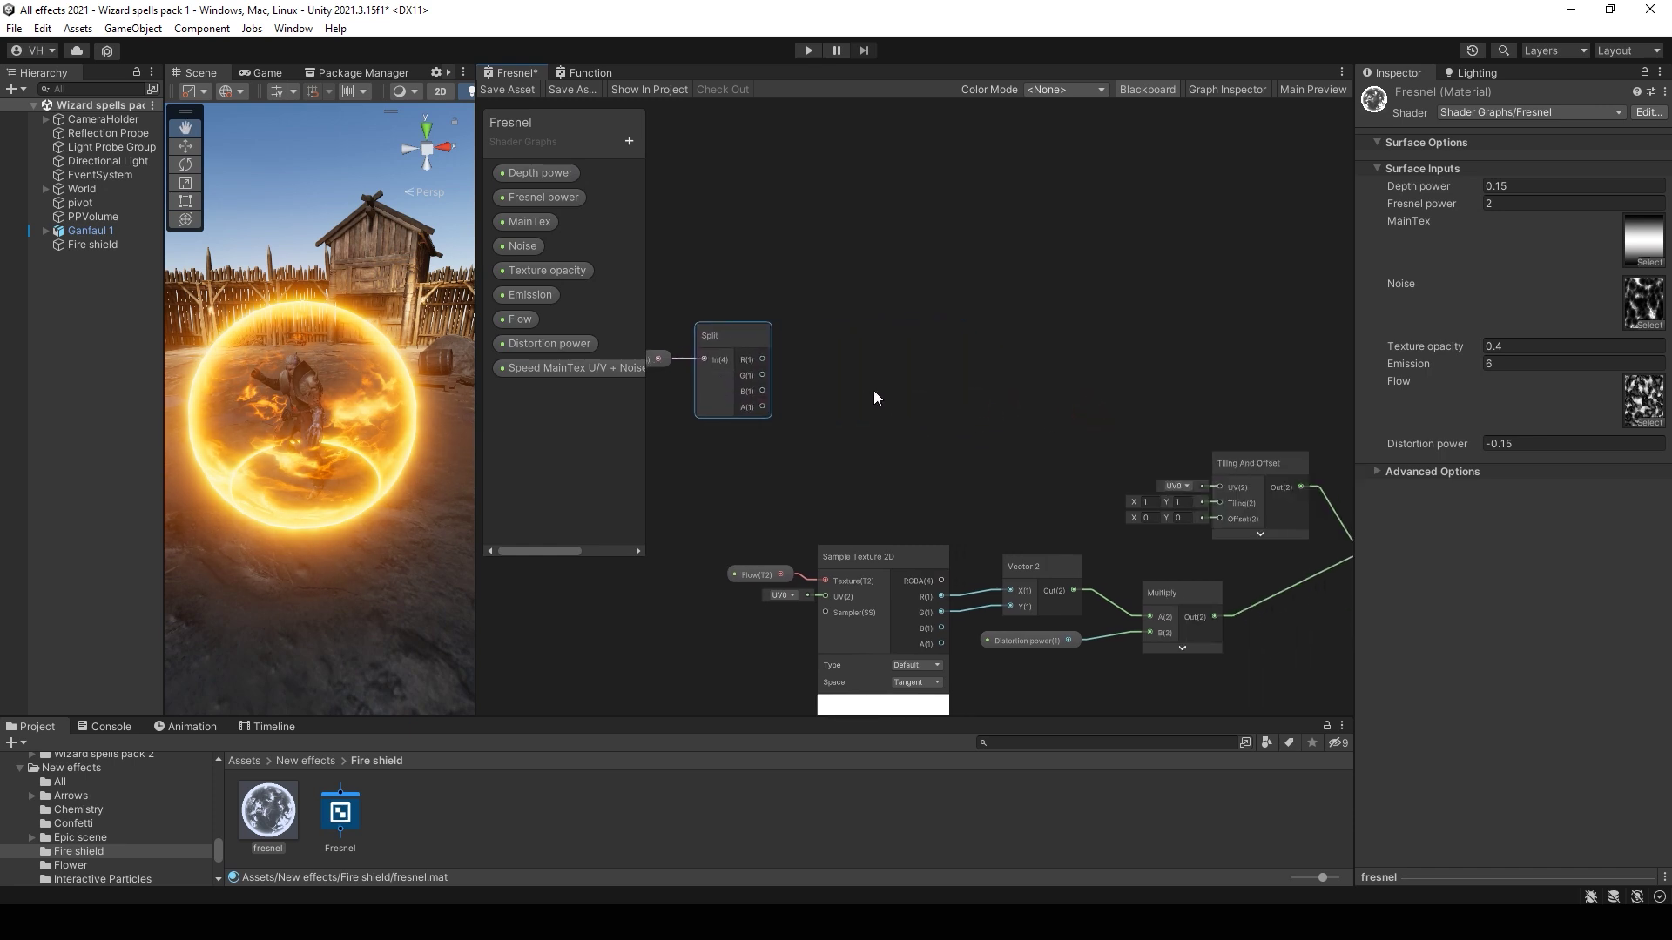
{"action": "scroll", "coordinate": [871, 385], "scroll_direction": "down", "scroll_amount": 2}
{"action": "scroll", "coordinate": [873, 392], "scroll_direction": "down", "scroll_amount": 1}
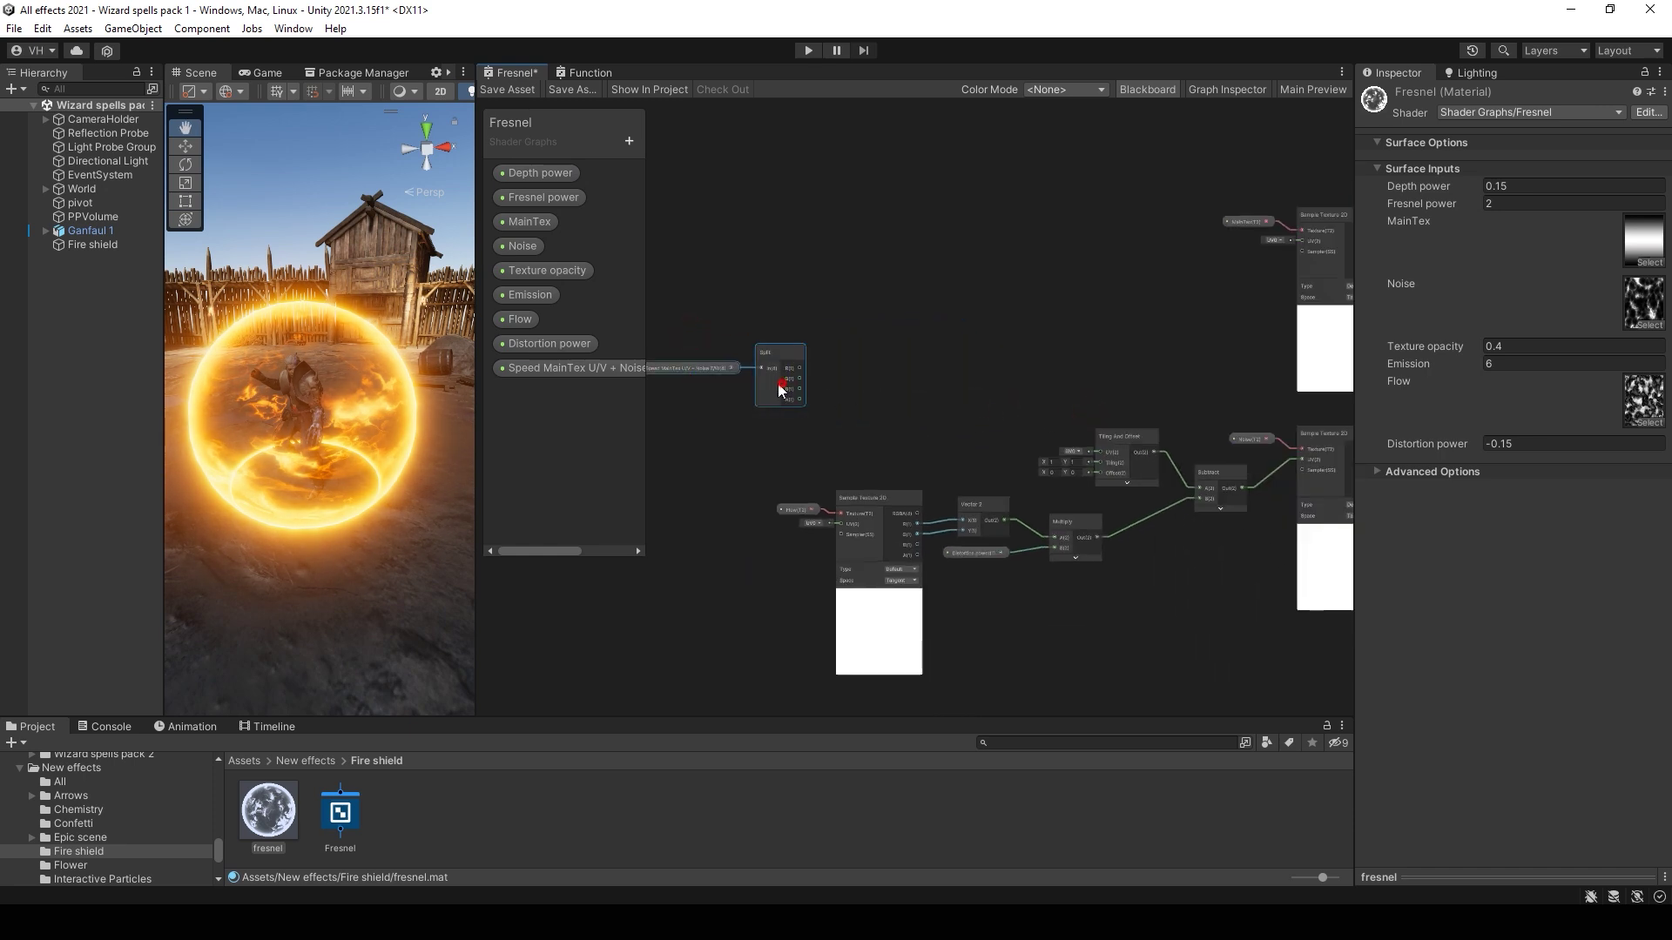
{"action": "left_click_drag", "start_coordinate": [776, 383], "coordinate": [705, 363]}
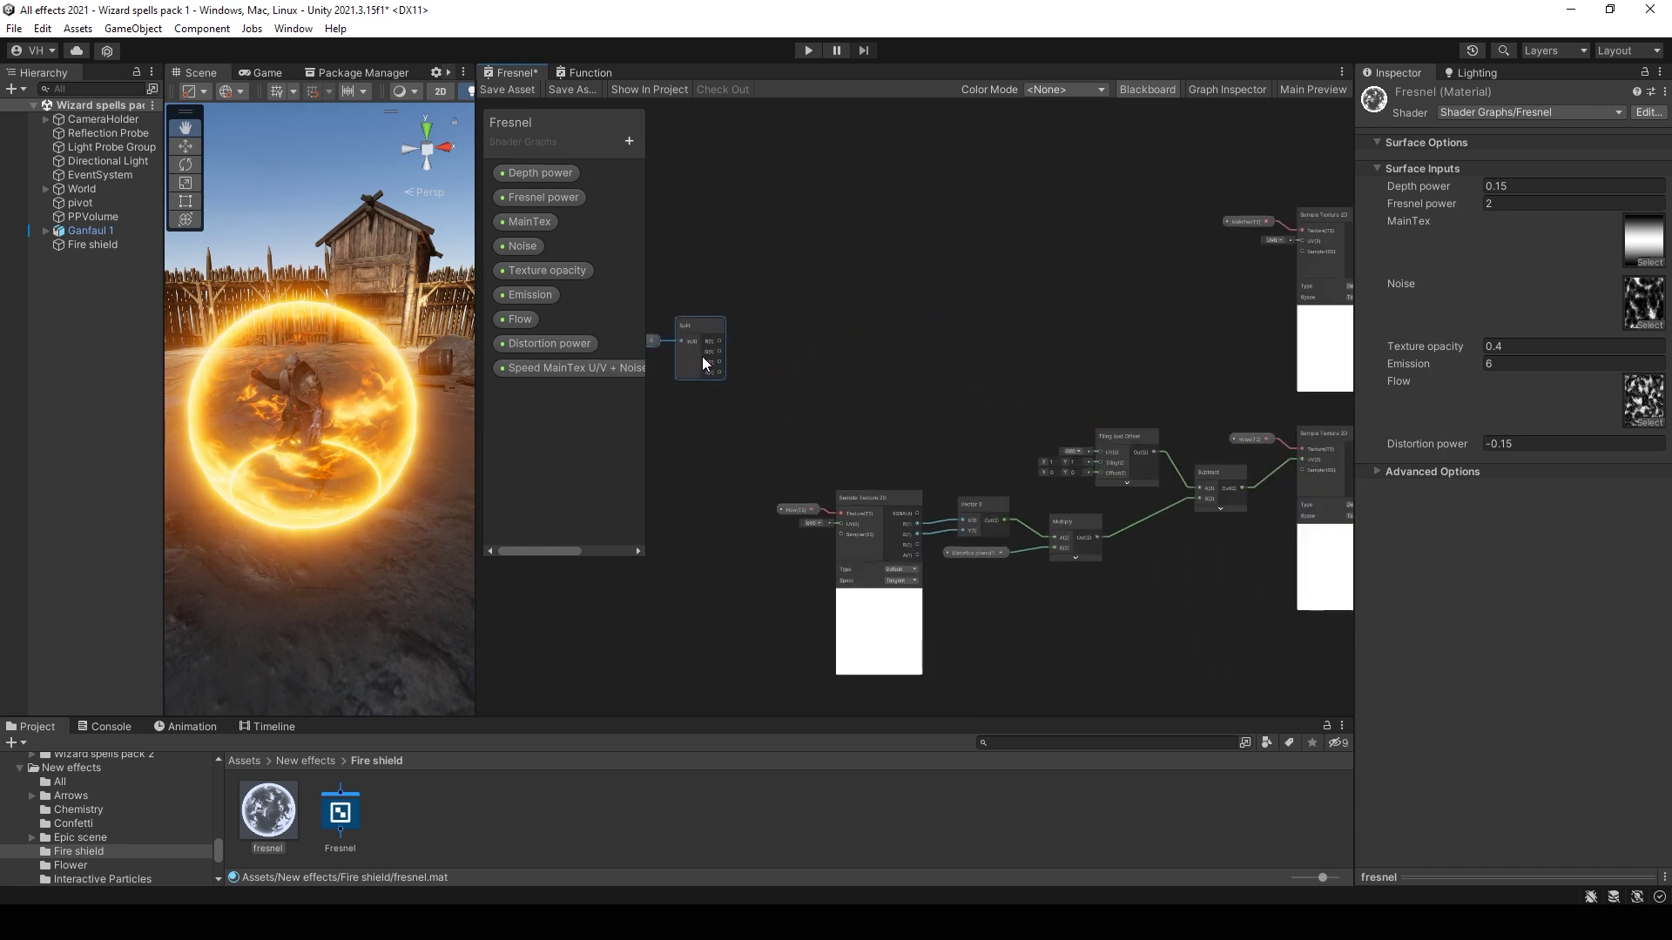
Step: Create a Vector 2 node and wire the Split node's R and G outputs into its X and Y inputs
{"action": "left_click", "coordinate": [780, 341]}
{"action": "key", "text": "space"}
{"action": "type", "text": "vec"}
{"action": "left_click", "coordinate": [840, 291]}
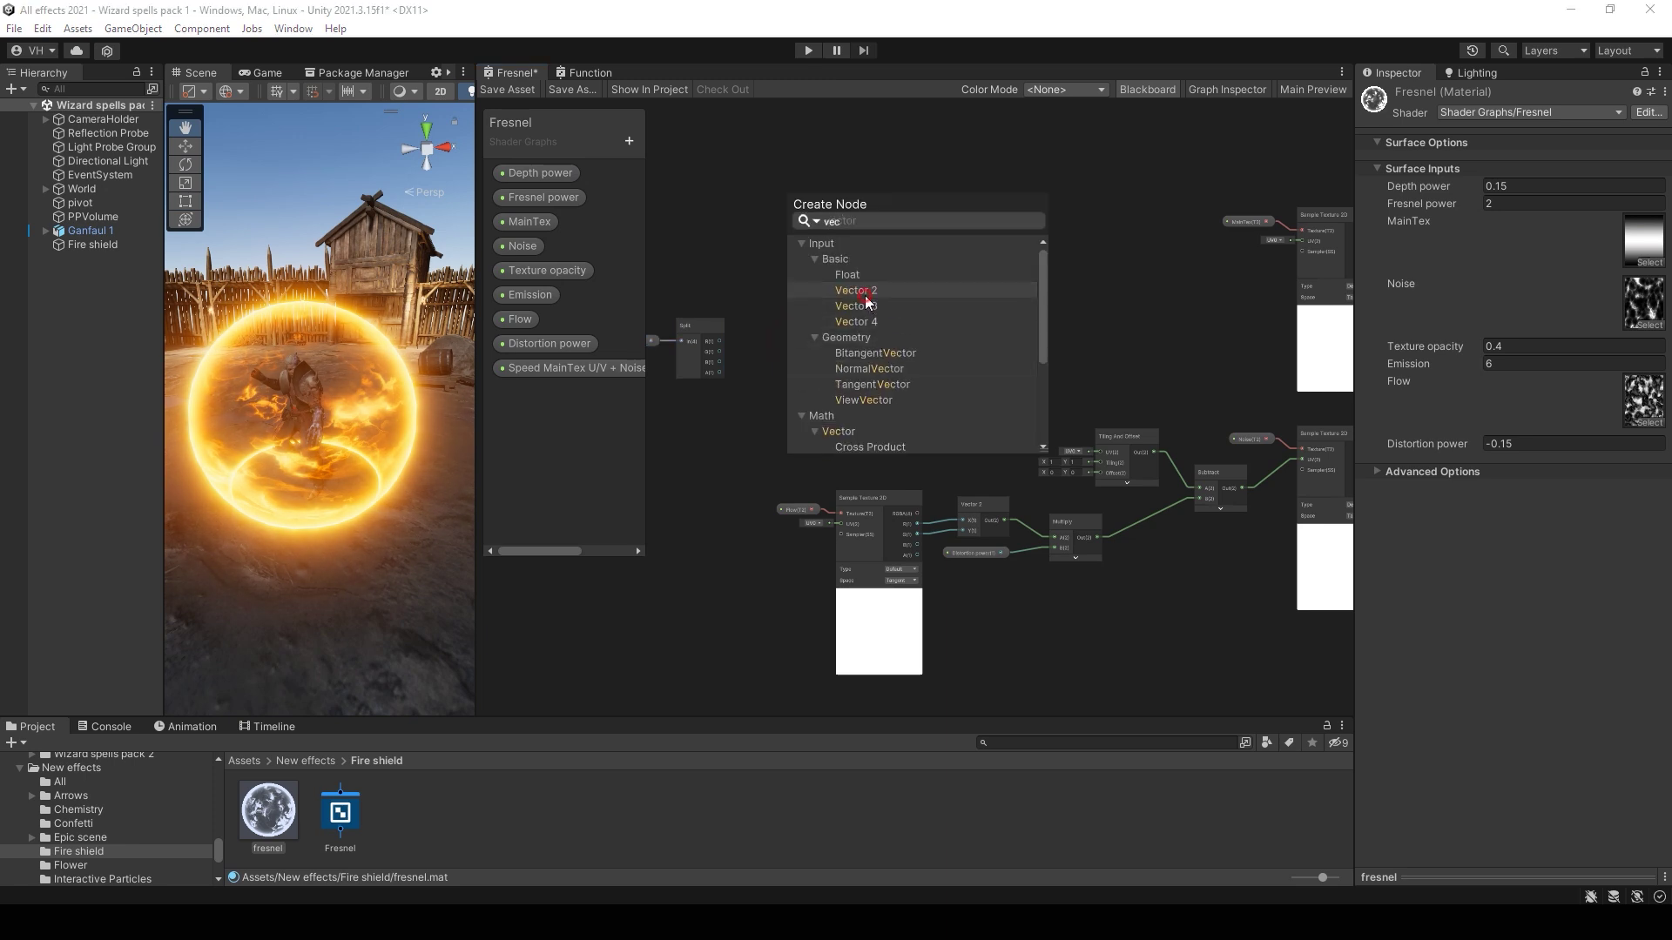
{"action": "scroll", "coordinate": [812, 385], "scroll_direction": "up", "scroll_amount": 3}
{"action": "left_click_drag", "start_coordinate": [671, 318], "coordinate": [773, 303]}
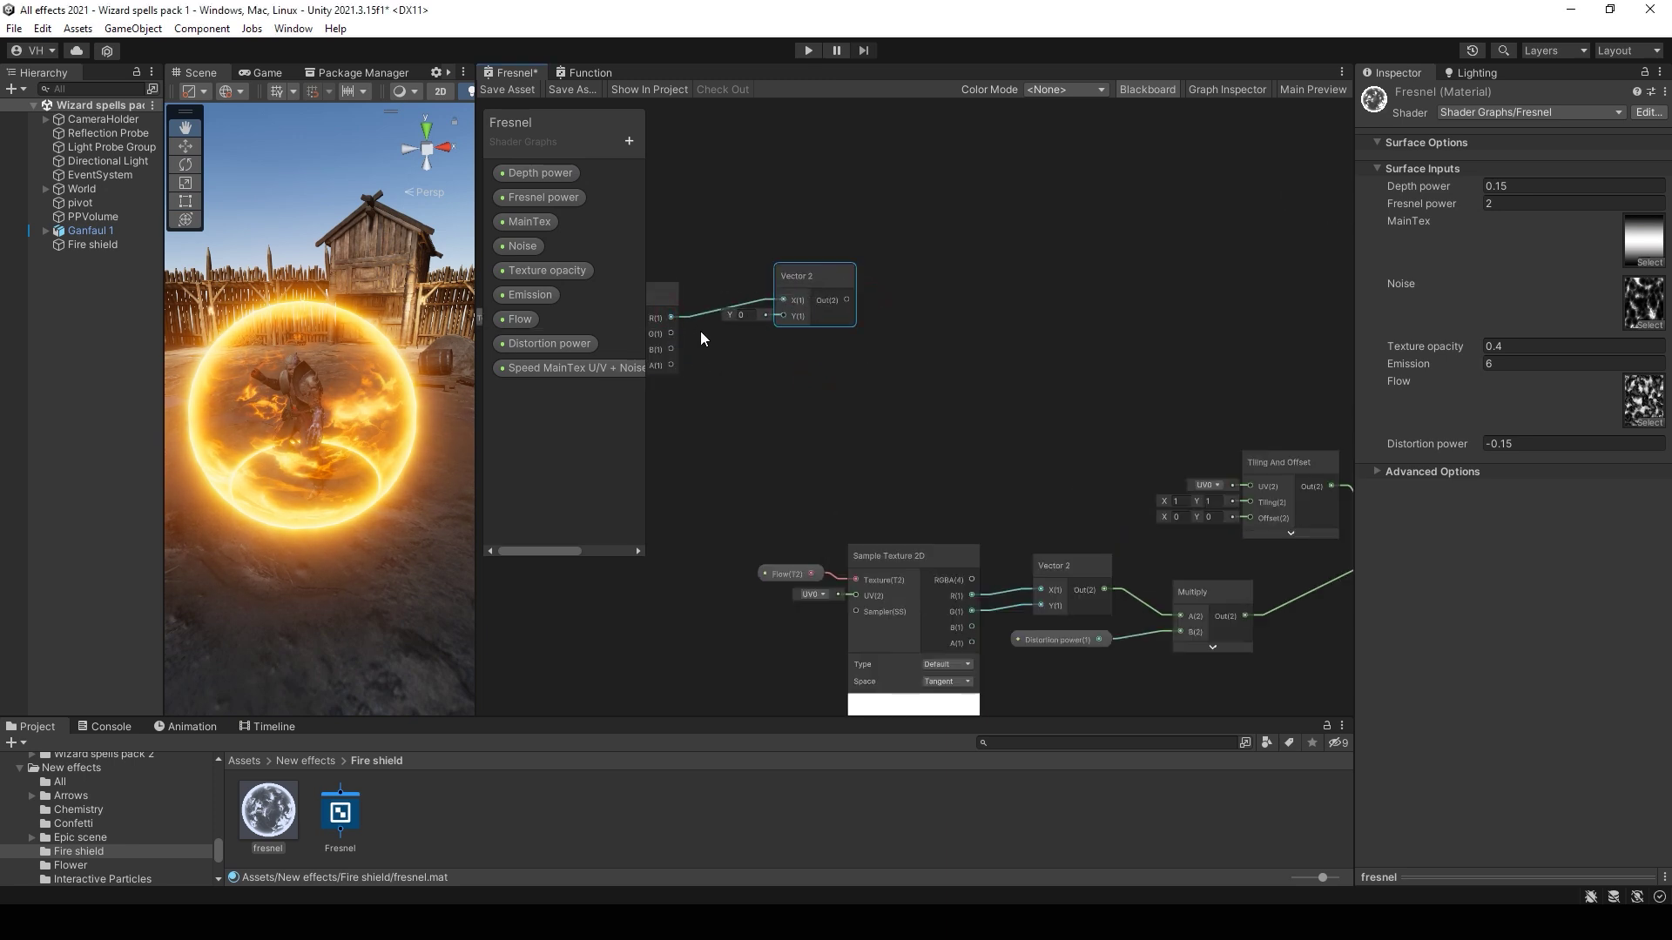
{"action": "left_click_drag", "start_coordinate": [671, 334], "coordinate": [796, 316]}
Step: Duplicate the new Vector 2 node and wire the Split node's B and A outputs into the copy's X and Y
{"action": "key", "text": "ctrl+d"}
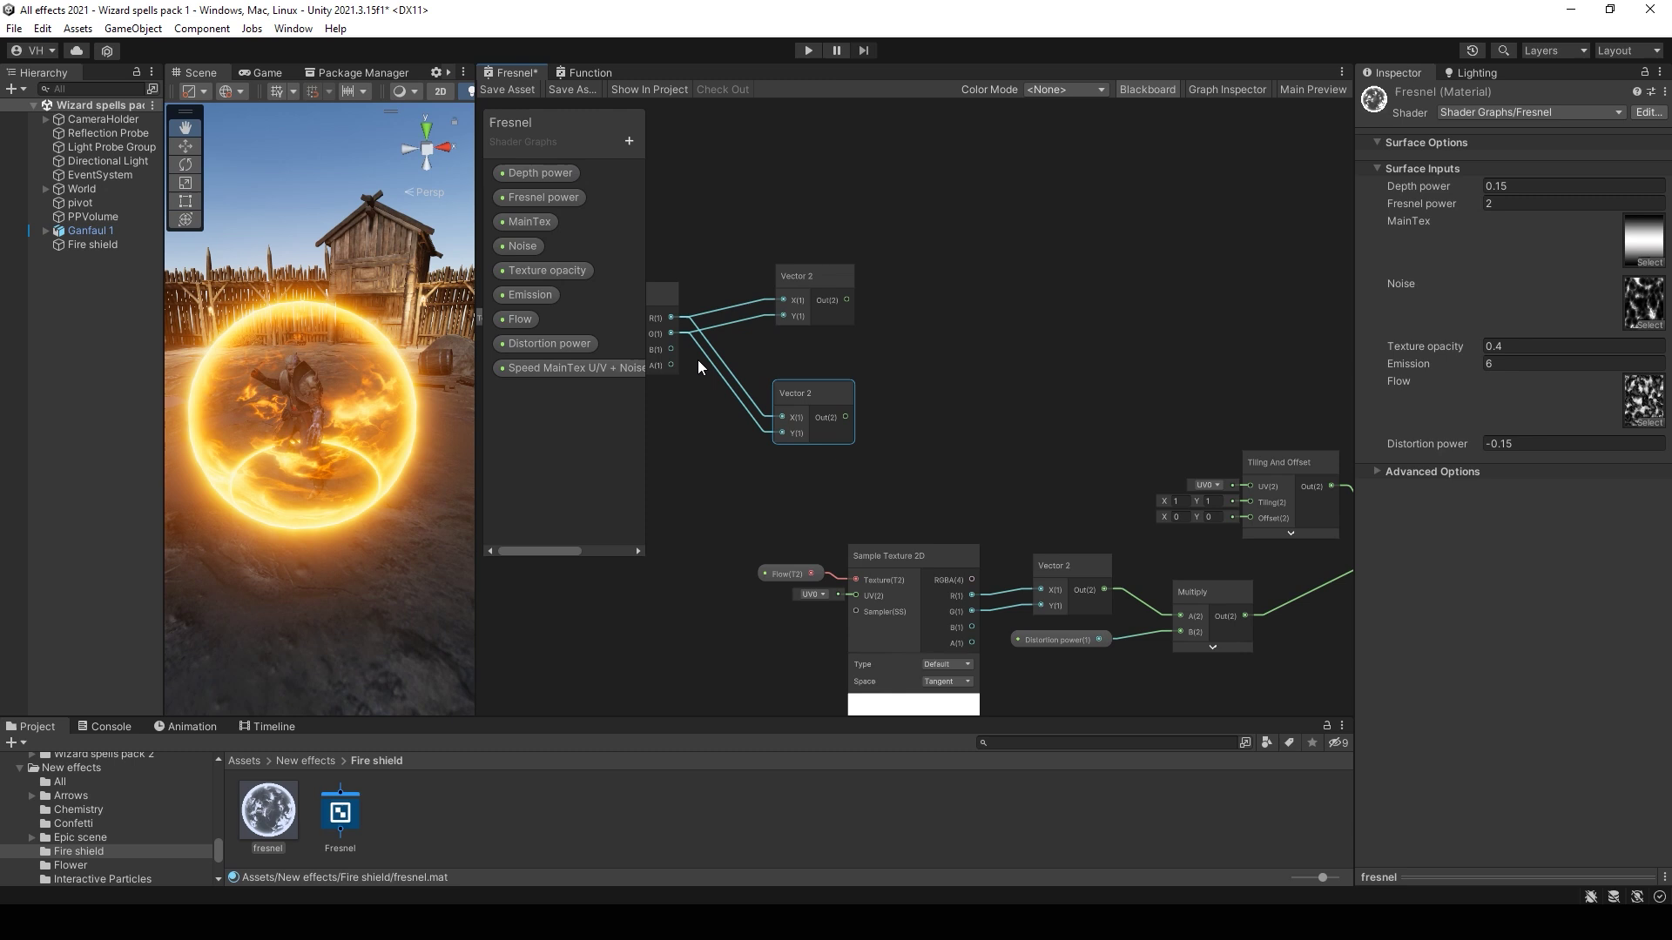
{"action": "left_click_drag", "start_coordinate": [671, 349], "coordinate": [781, 405]}
{"action": "scroll", "coordinate": [958, 484], "scroll_direction": "down", "scroll_amount": 4}
{"action": "scroll", "coordinate": [1052, 449], "scroll_direction": "up", "scroll_amount": 3}
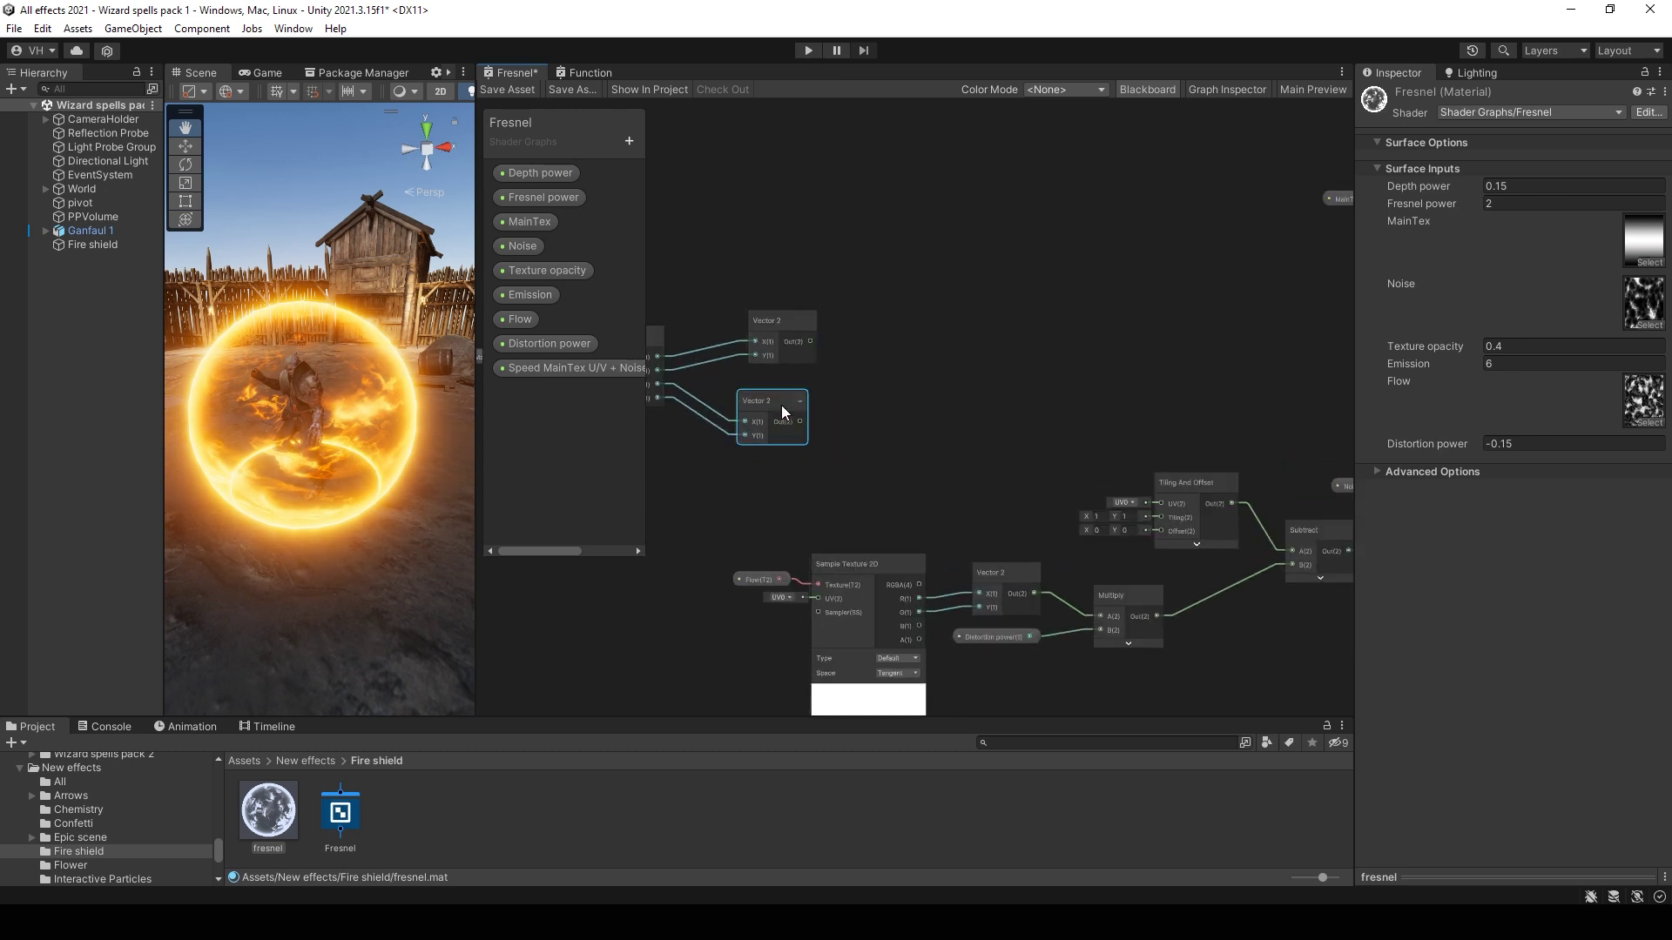
Step: Wire the upper Vector 2 node's output into input A of a new Multiply node and collapse the node's preview
{"action": "left_click_drag", "start_coordinate": [808, 342], "coordinate": [916, 320]}
{"action": "type", "text": "mul"}
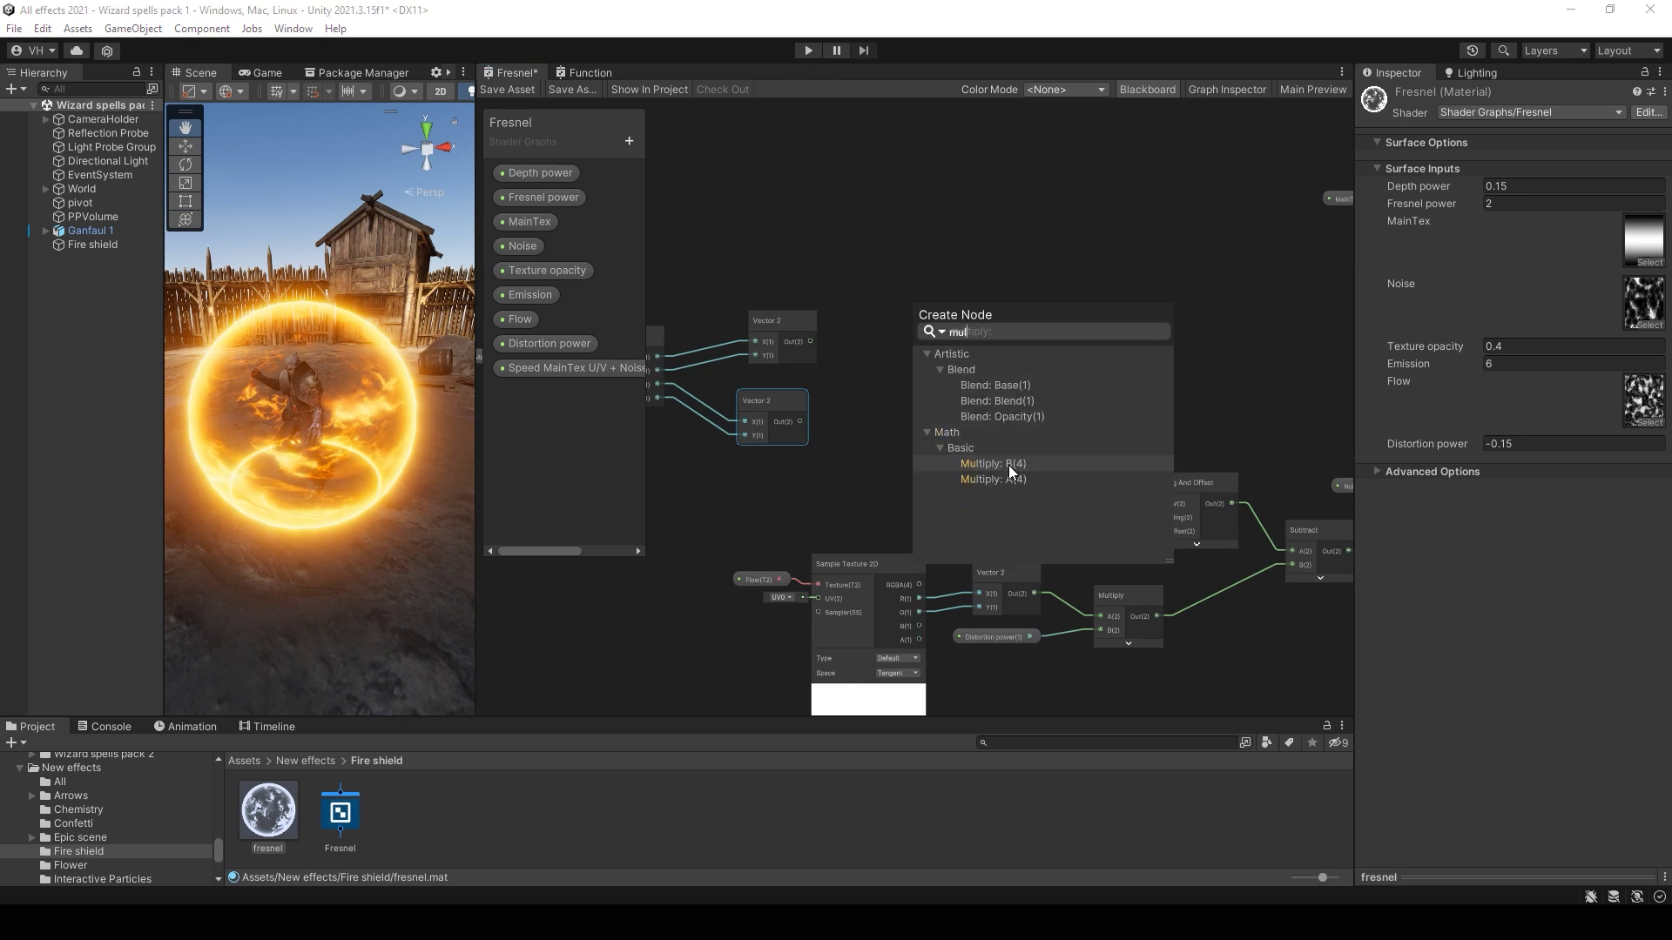
{"action": "left_click", "coordinate": [1009, 478]}
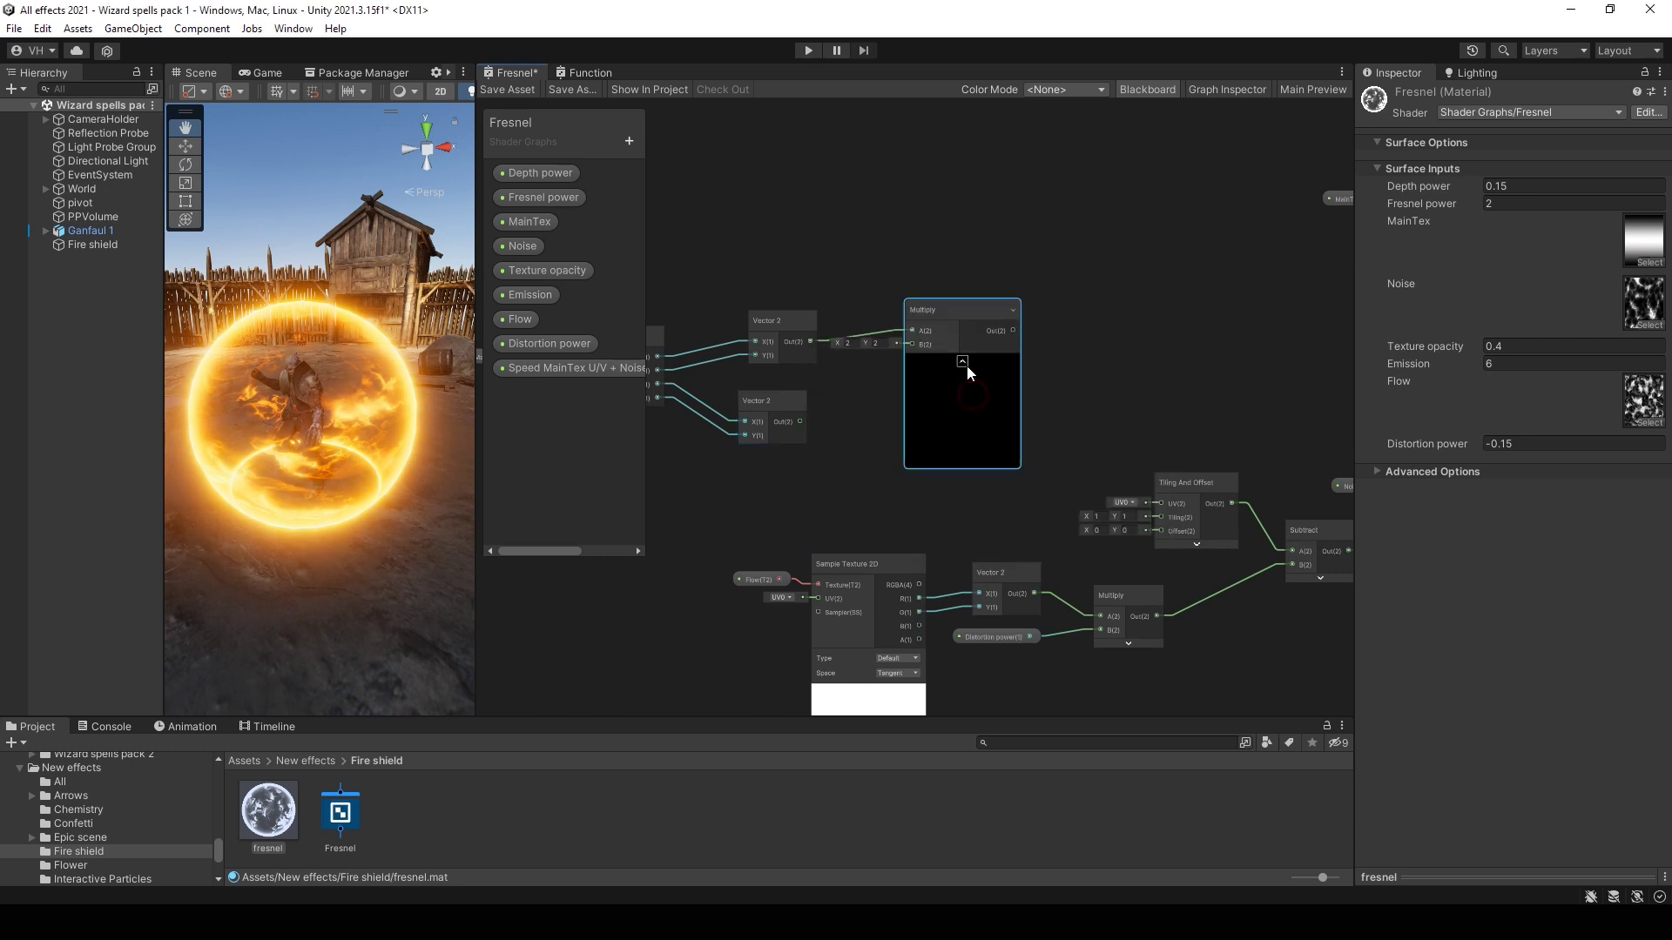
{"action": "left_click", "coordinate": [967, 365]}
{"action": "left_click_drag", "start_coordinate": [945, 342], "coordinate": [1037, 310]}
Step: Add a Time node and wire its Time output into input B of the Multiply node
{"action": "key", "text": "space"}
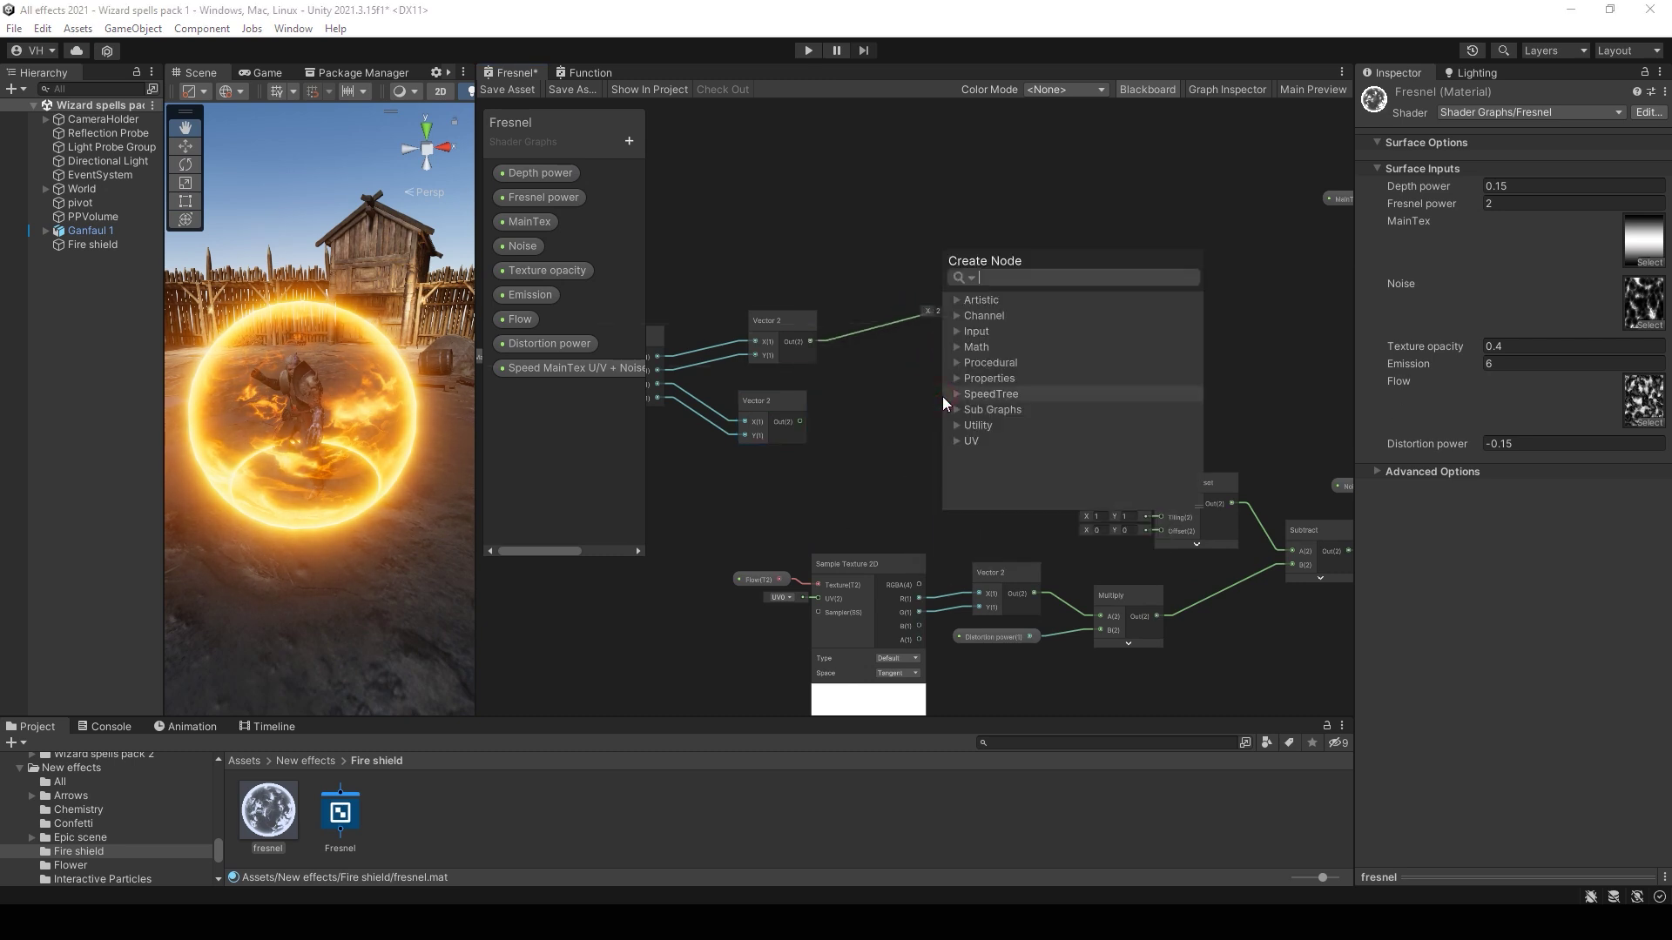
{"action": "type", "text": "tim"}
{"action": "left_click", "coordinate": [1003, 332]}
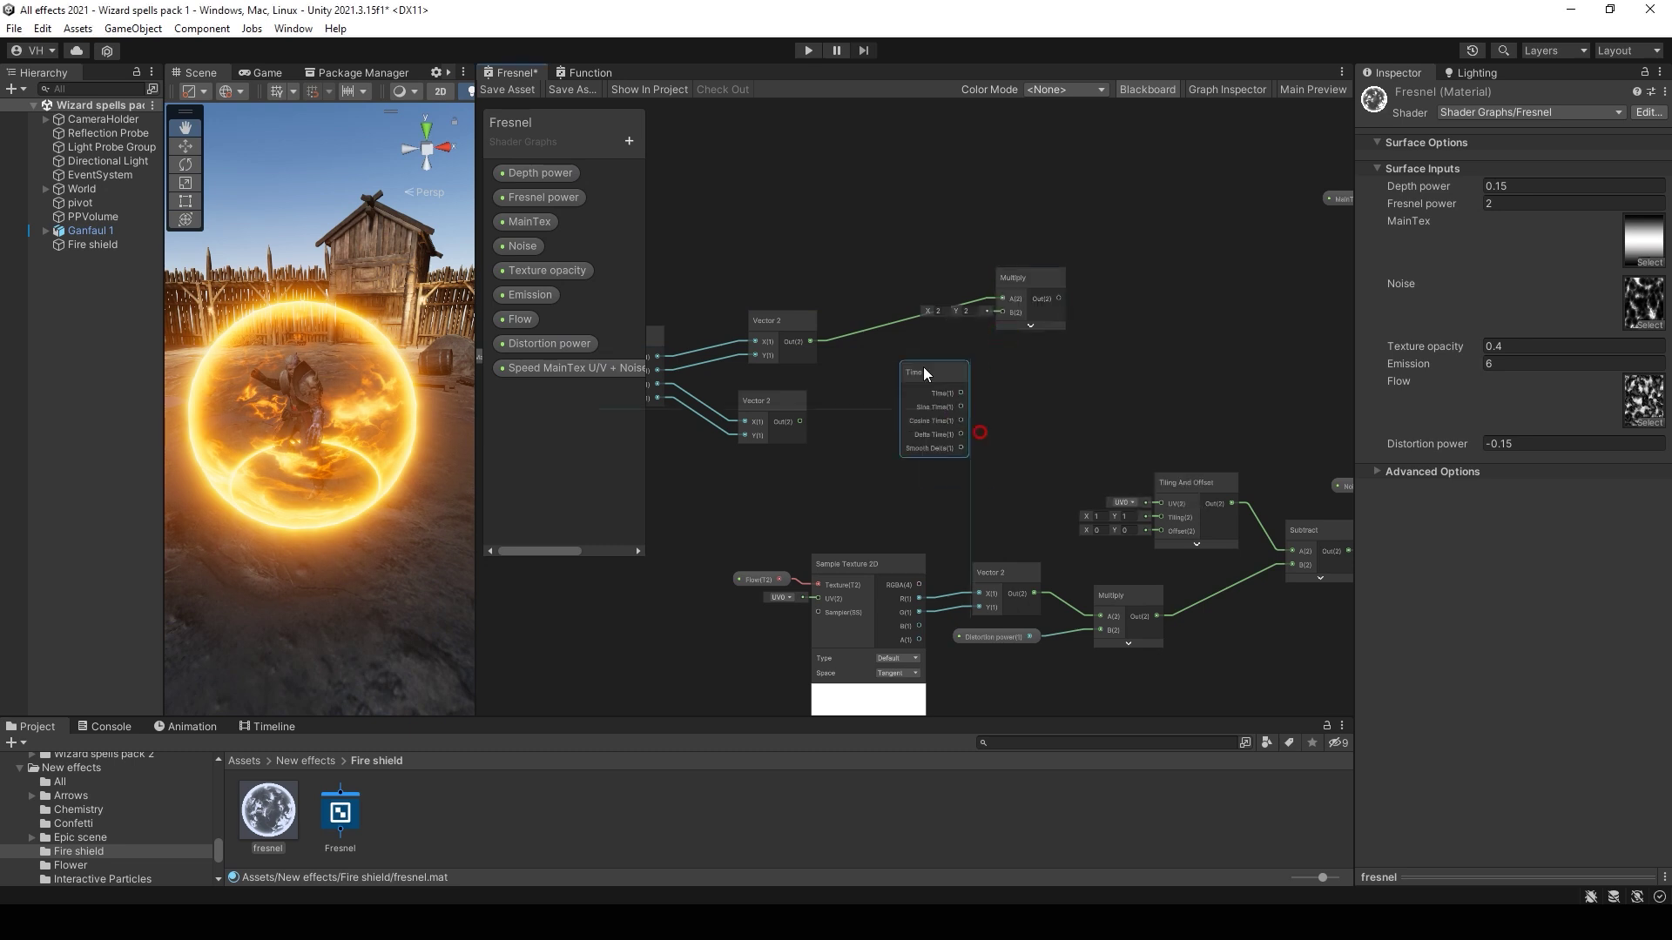
{"action": "left_click_drag", "start_coordinate": [957, 379], "coordinate": [1000, 311]}
{"action": "left_click_drag", "start_coordinate": [921, 399], "coordinate": [921, 376]}
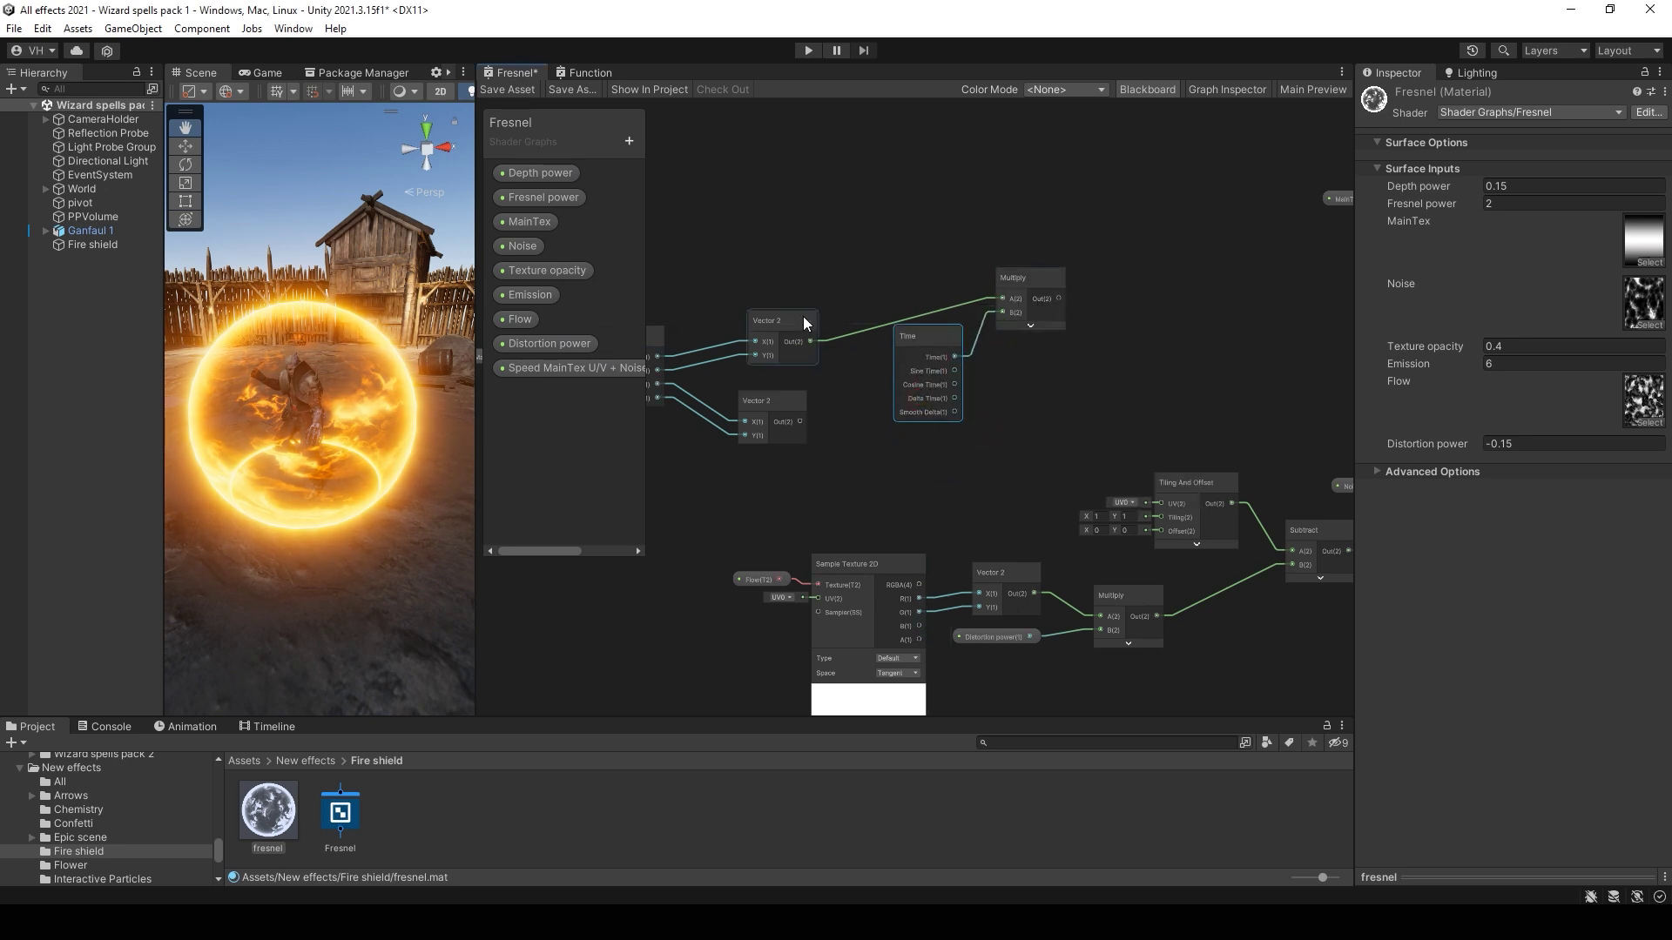
Step: Move the upper Vector 2, Time and Multiply nodes together to a free area higher in the graph
{"action": "left_click_drag", "start_coordinate": [802, 316], "coordinate": [932, 255]}
{"action": "left_click_drag", "start_coordinate": [880, 357], "coordinate": [1010, 287]}
{"action": "left_click_drag", "start_coordinate": [946, 394], "coordinate": [869, 295]}
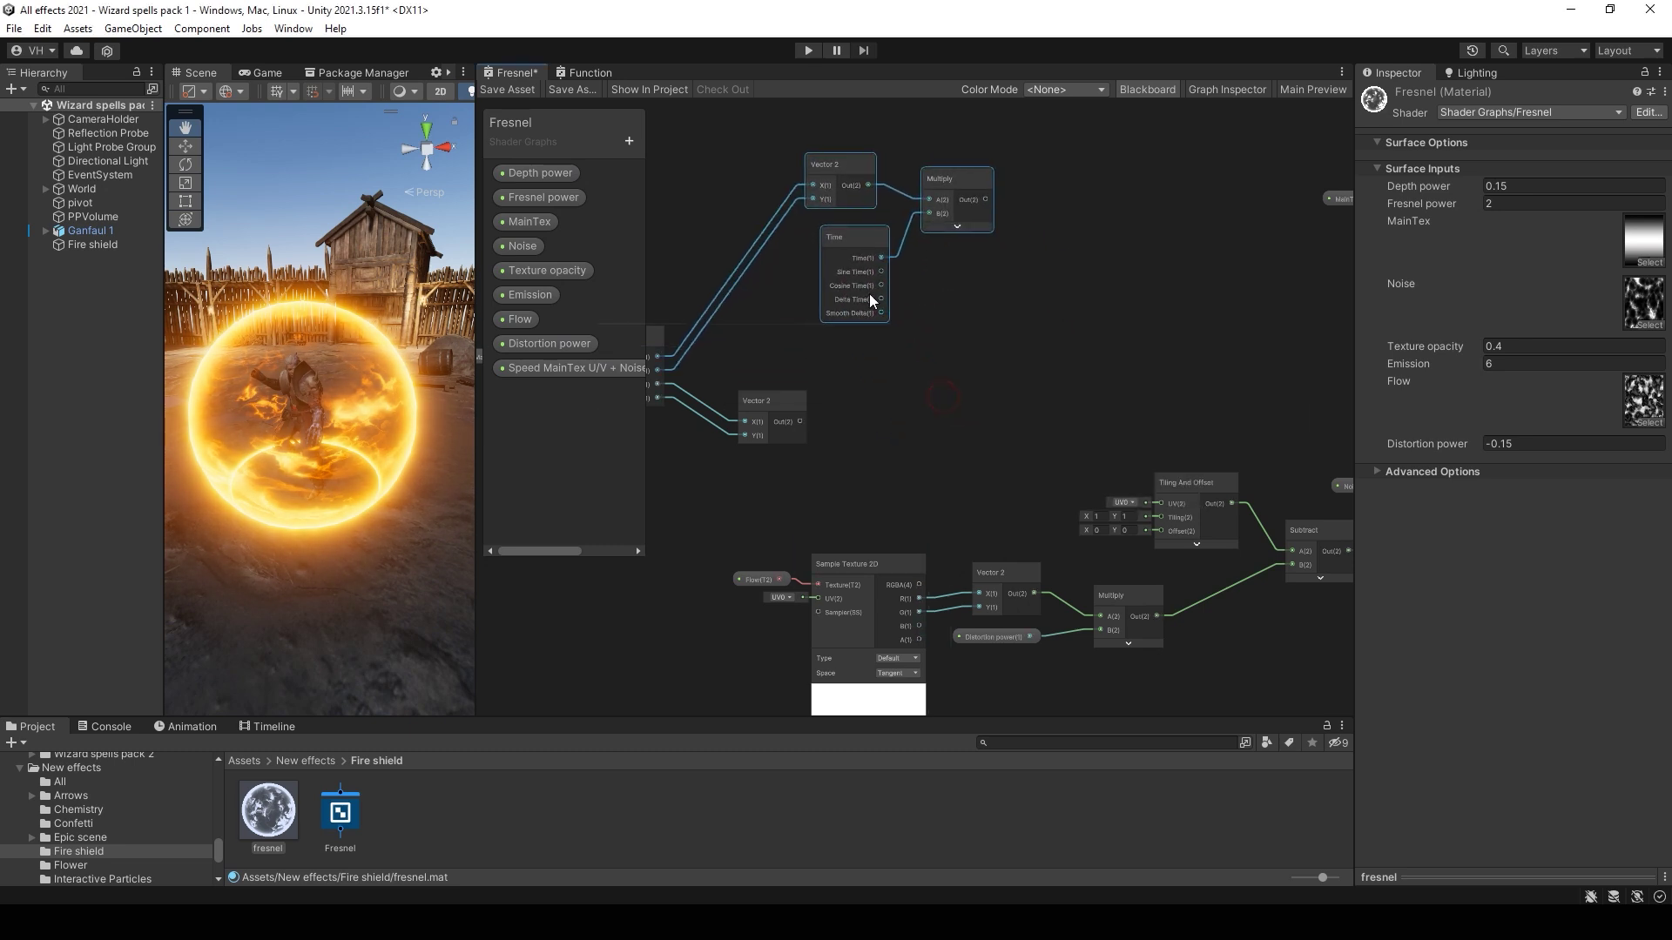
{"action": "left_click", "coordinate": [922, 347]}
Step: Duplicate the Time and Multiply nodes beside the lower Vector 2 node and wire that Vector 2 into the copy's input A
{"action": "left_click_drag", "start_coordinate": [984, 331], "coordinate": [876, 231]}
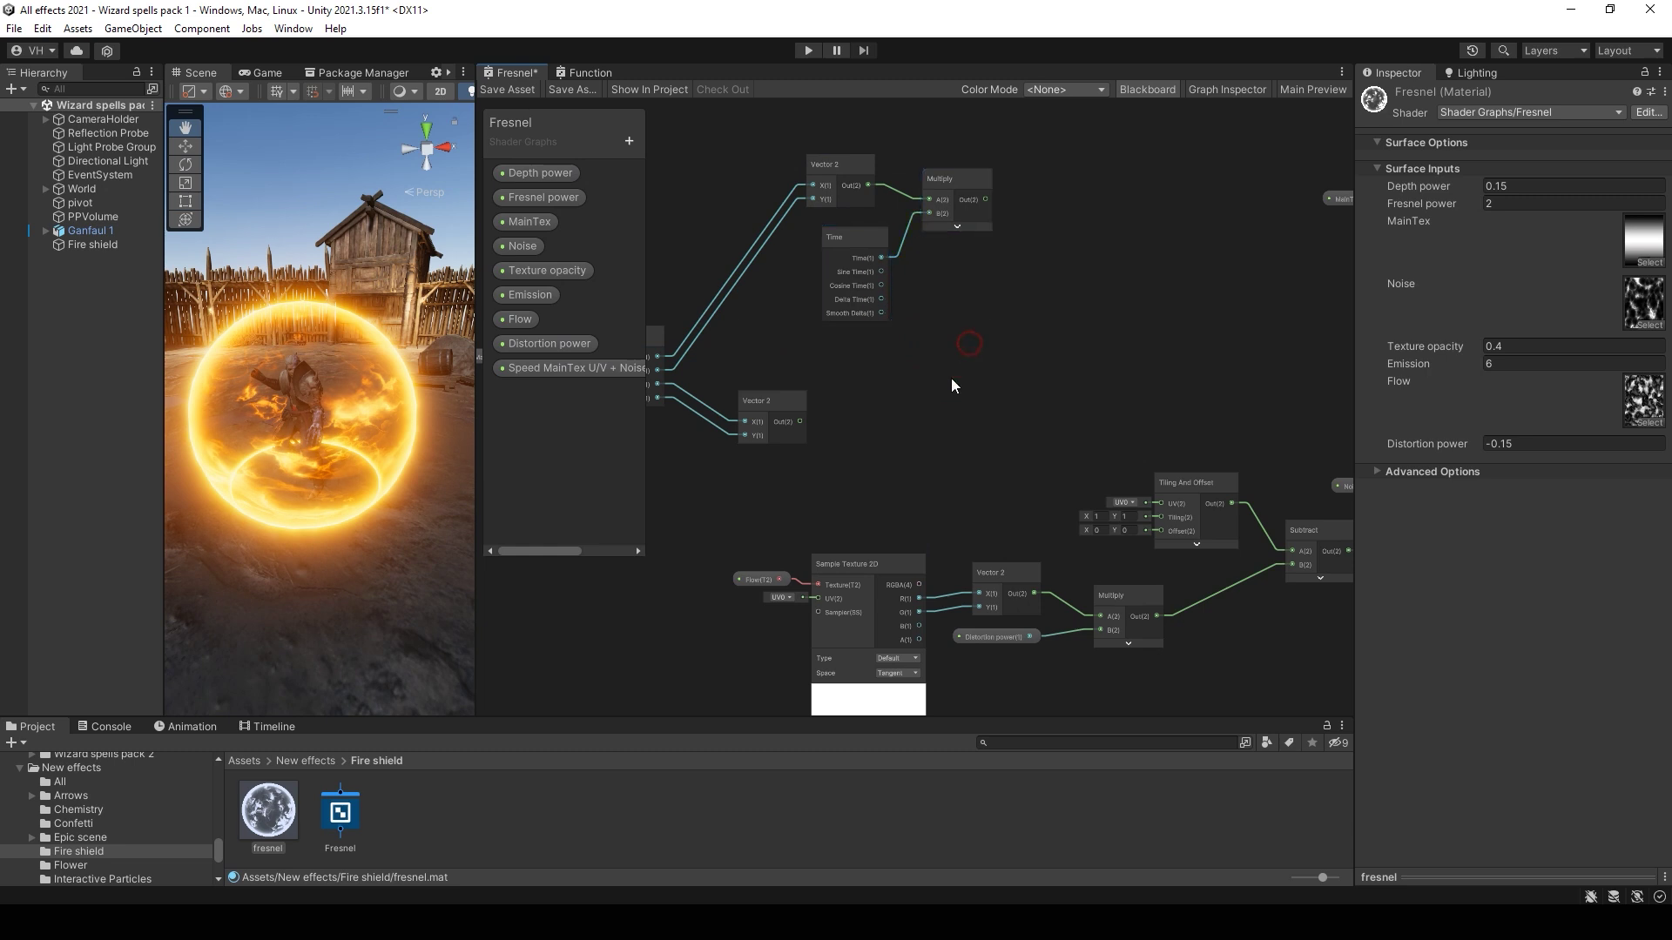
{"action": "key", "text": "ctrl+d"}
{"action": "left_click_drag", "start_coordinate": [943, 405], "coordinate": [798, 463]}
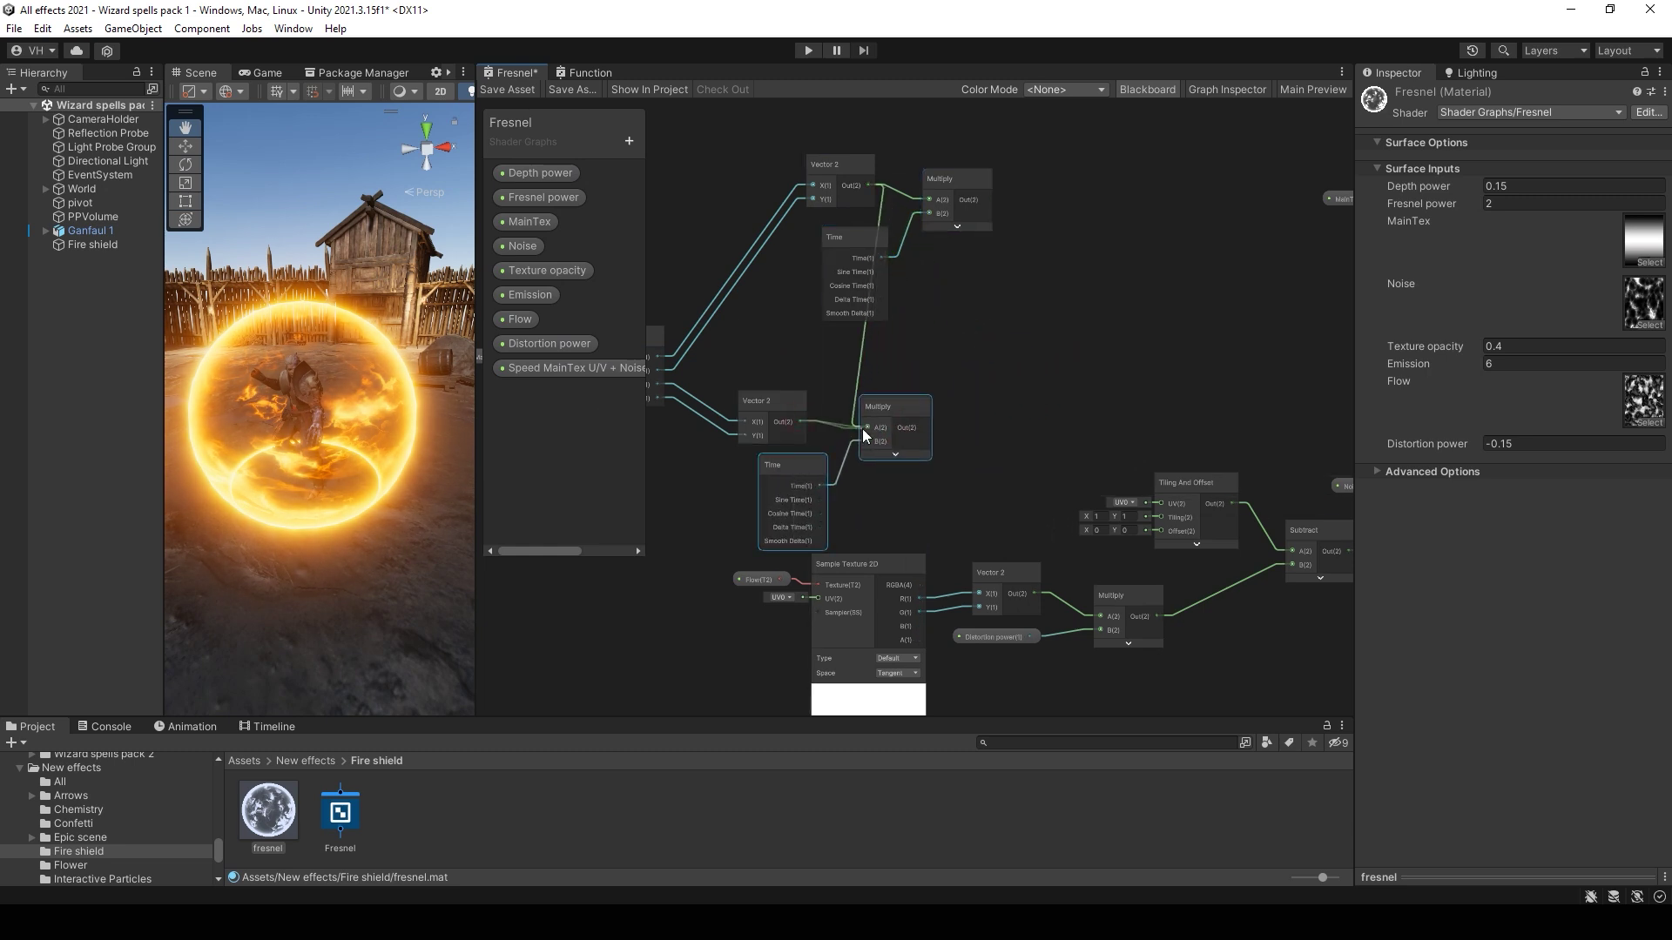
Step: Wire the upper Multiply node's output into the Offset input of the Tiling And Offset node
{"action": "scroll", "coordinate": [966, 431], "scroll_direction": "down", "scroll_amount": 3}
{"action": "scroll", "coordinate": [1002, 377], "scroll_direction": "up", "scroll_amount": 3}
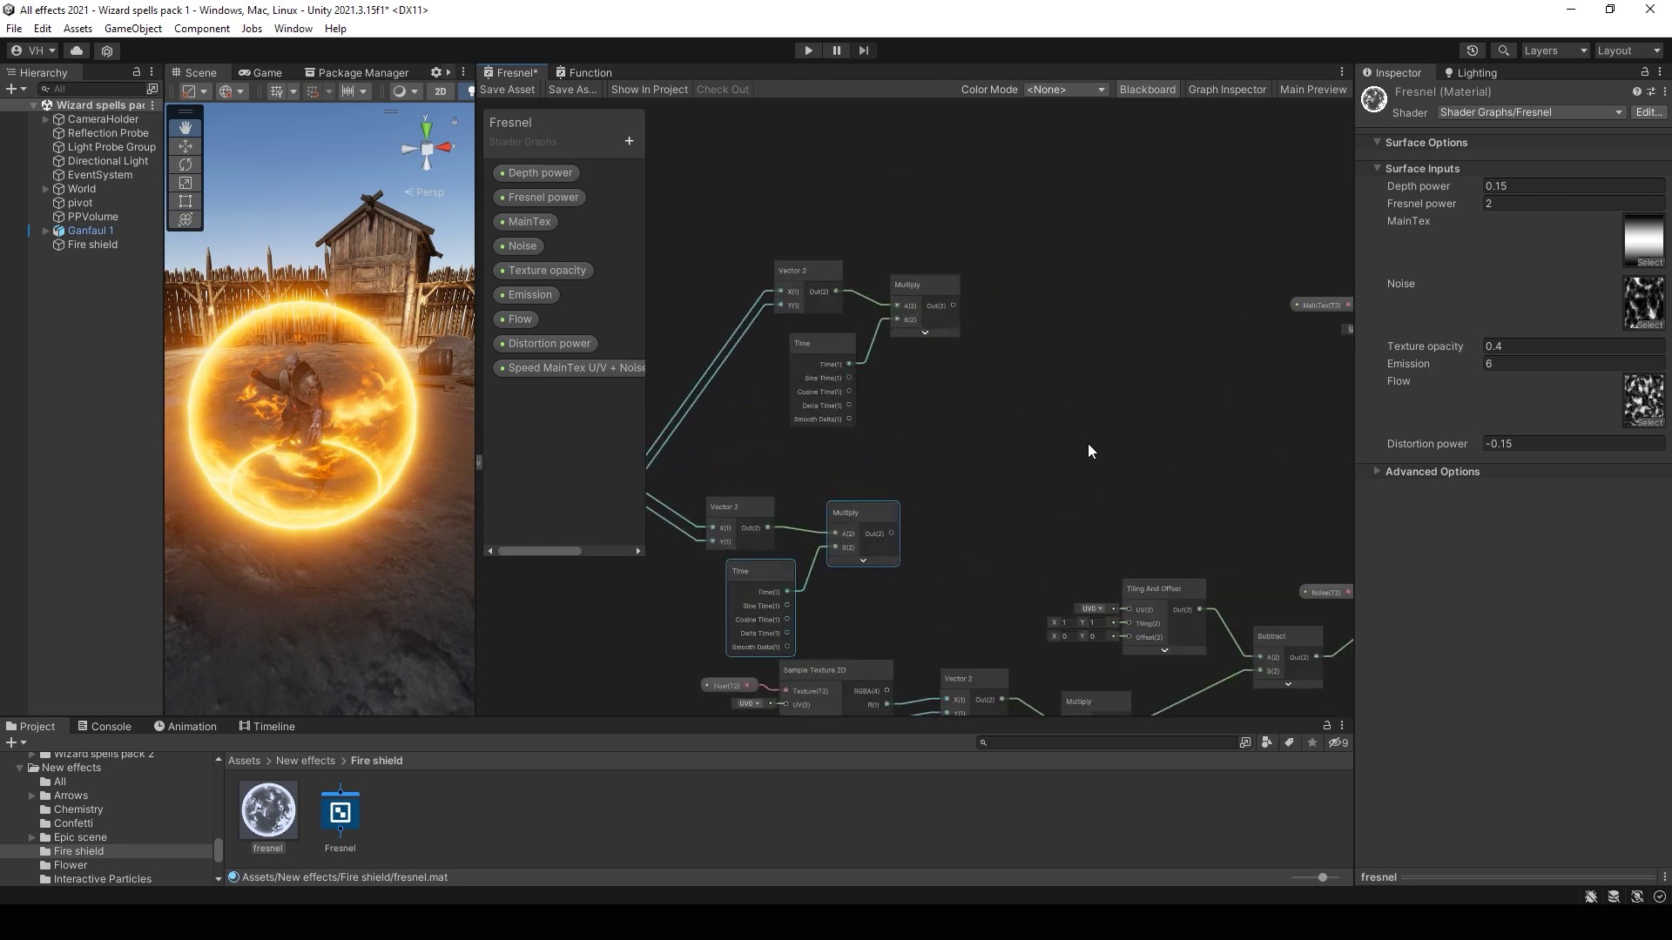
{"action": "left_click_drag", "start_coordinate": [955, 306], "coordinate": [1130, 594]}
{"action": "scroll", "coordinate": [971, 561], "scroll_direction": "down", "scroll_amount": 3}
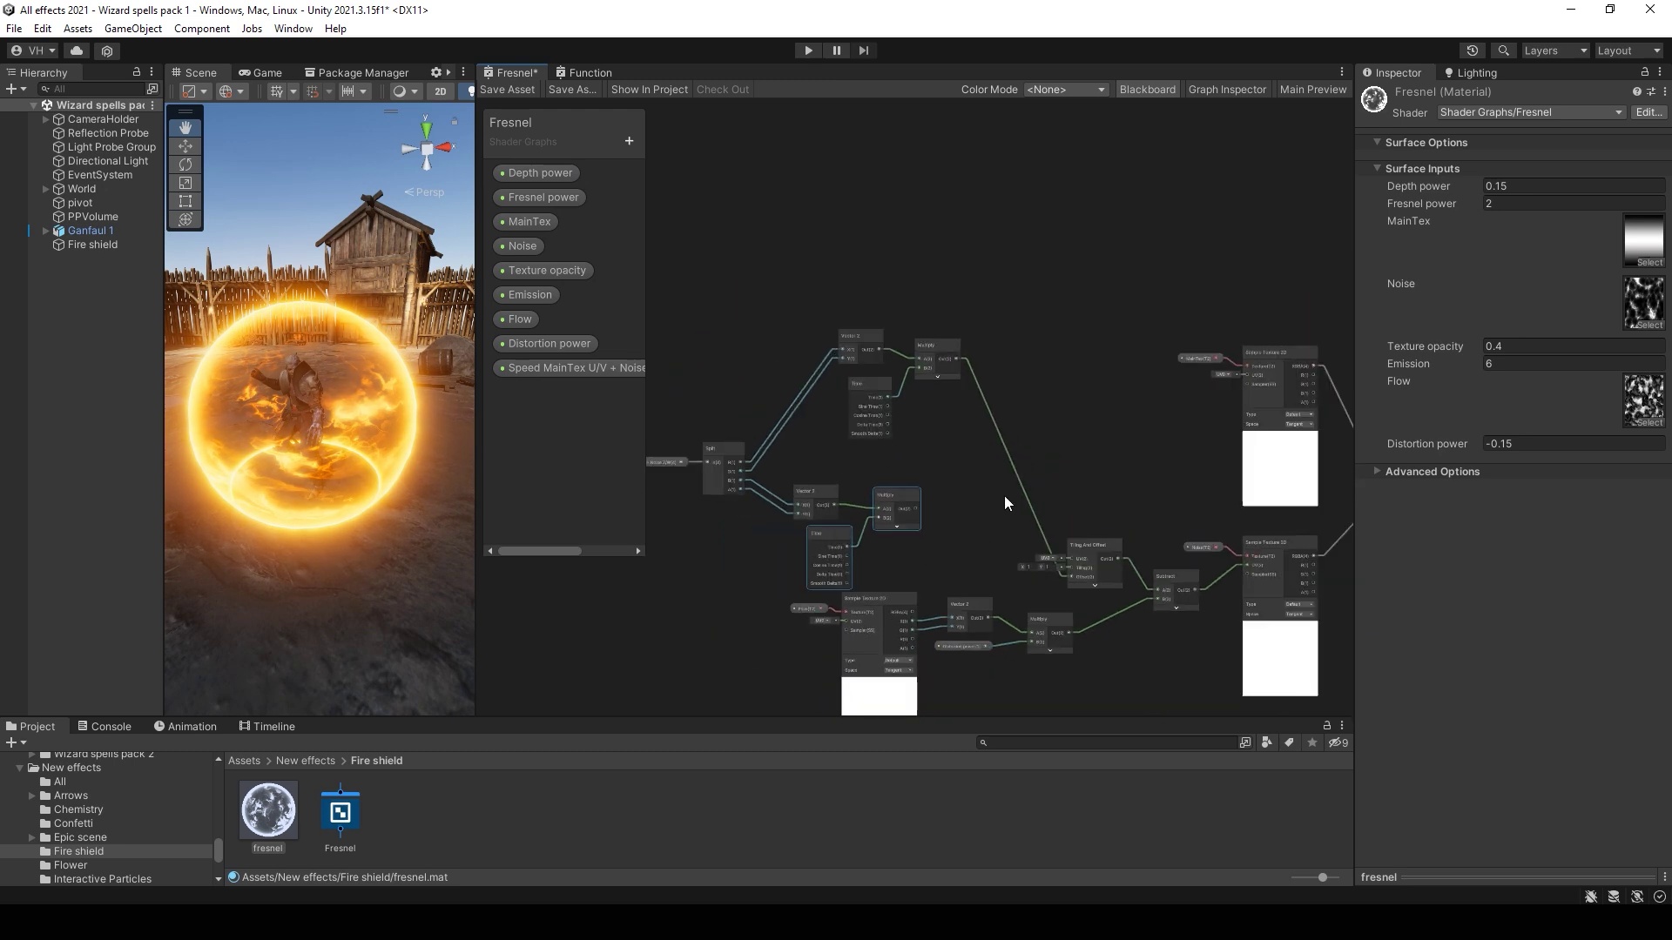
Step: Move the Split node and its lower Vector 2, Time and Multiply nodes clear of the Flow texture sampling nodes
{"action": "middle_click_drag", "start_coordinate": [1000, 502], "coordinate": [1169, 430]}
{"action": "scroll", "coordinate": [1169, 438], "scroll_direction": "down", "scroll_amount": 1}
{"action": "left_click_drag", "start_coordinate": [1109, 489], "coordinate": [844, 394]}
{"action": "left_click_drag", "start_coordinate": [1066, 440], "coordinate": [875, 518]}
Step: Copy the Tiling And Offset node and wire the copy between the lower Multiply node and the Flow Sample Texture 2D node's UV input
{"action": "left_click_drag", "start_coordinate": [1254, 478], "coordinate": [1255, 482]}
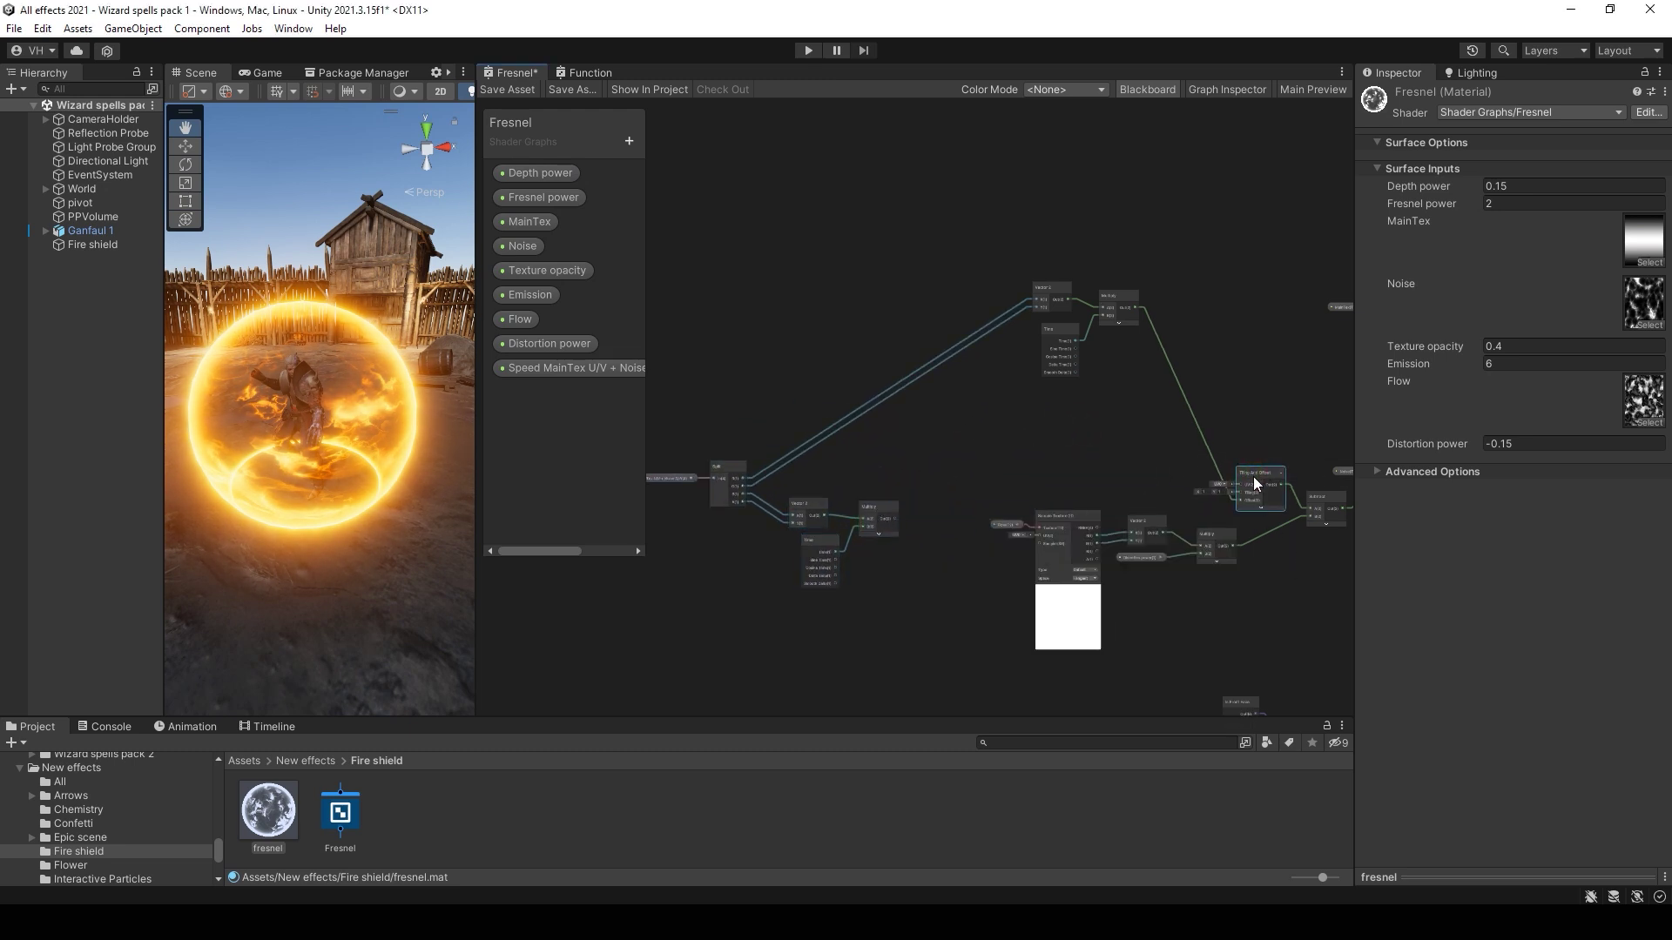
{"action": "scroll", "coordinate": [945, 495], "scroll_direction": "up", "scroll_amount": 4}
{"action": "key", "text": "ctrl+v"}
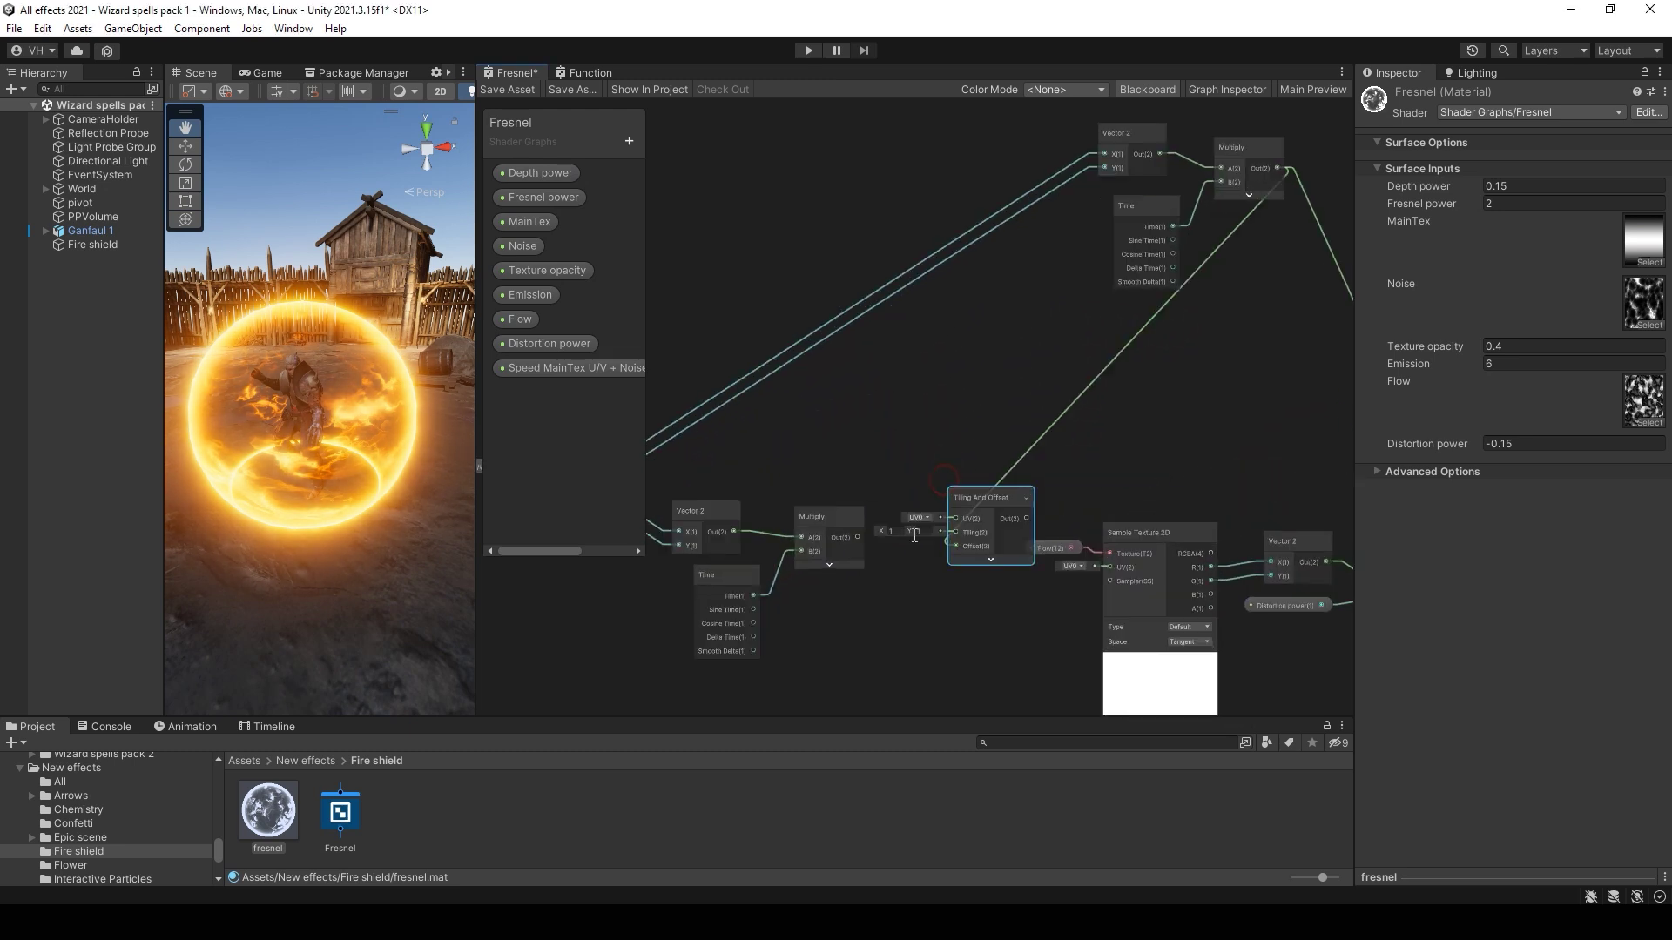
{"action": "left_click_drag", "start_coordinate": [858, 537], "coordinate": [862, 537]}
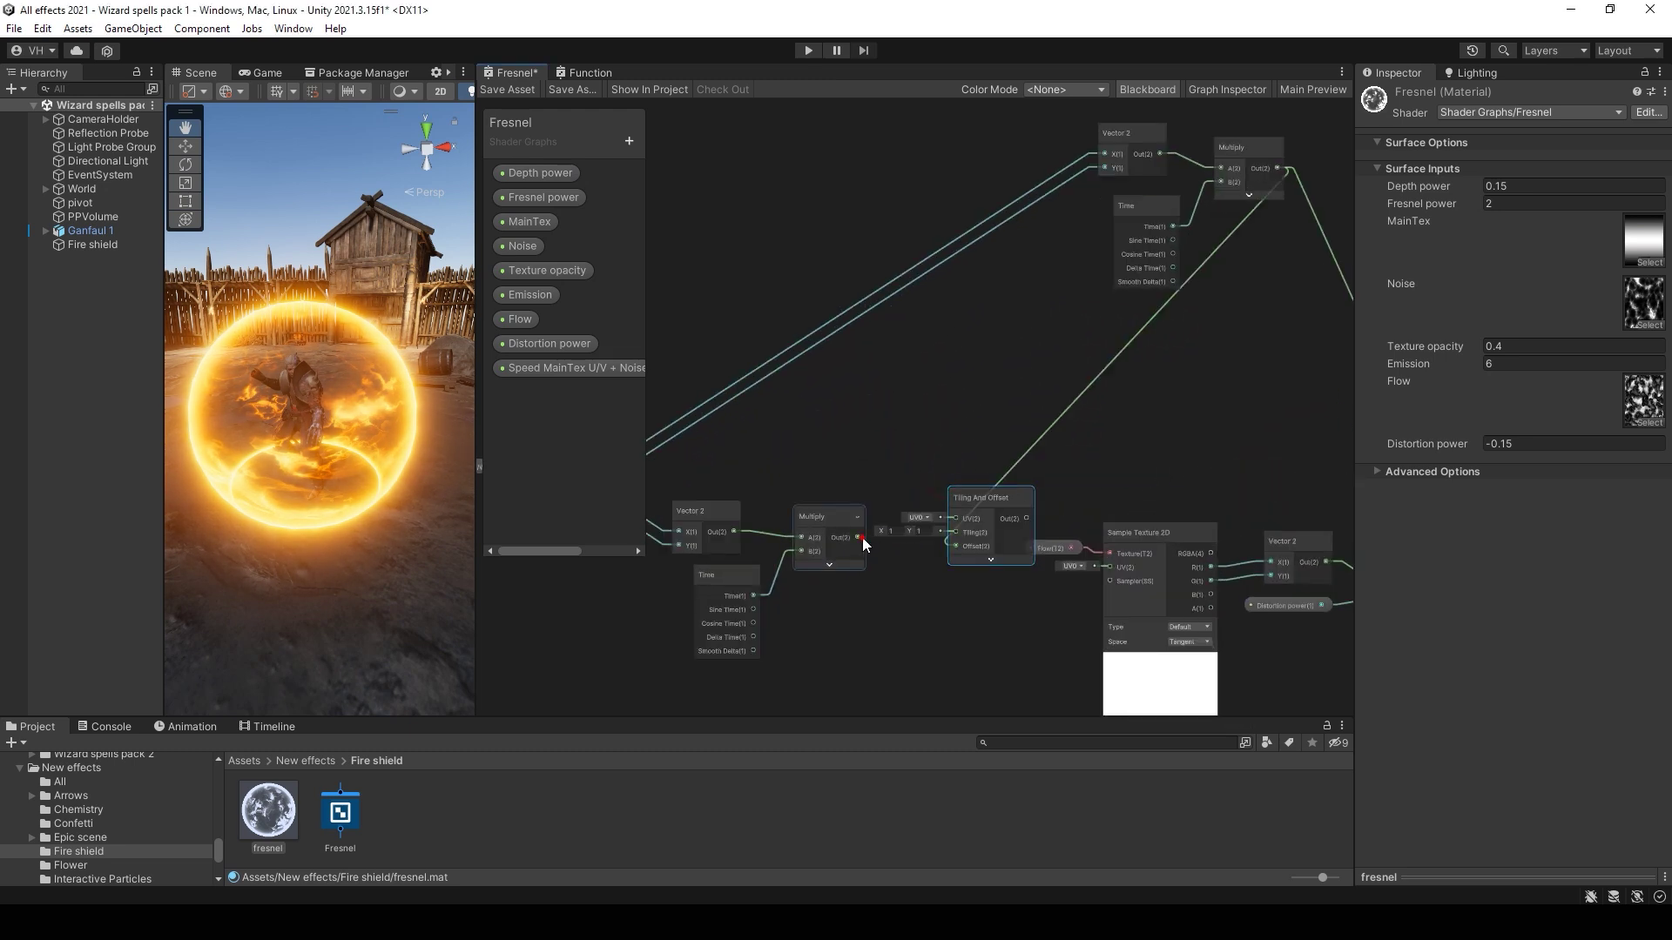
{"action": "left_click_drag", "start_coordinate": [956, 547], "coordinate": [977, 505]}
{"action": "left_click", "coordinate": [946, 545]}
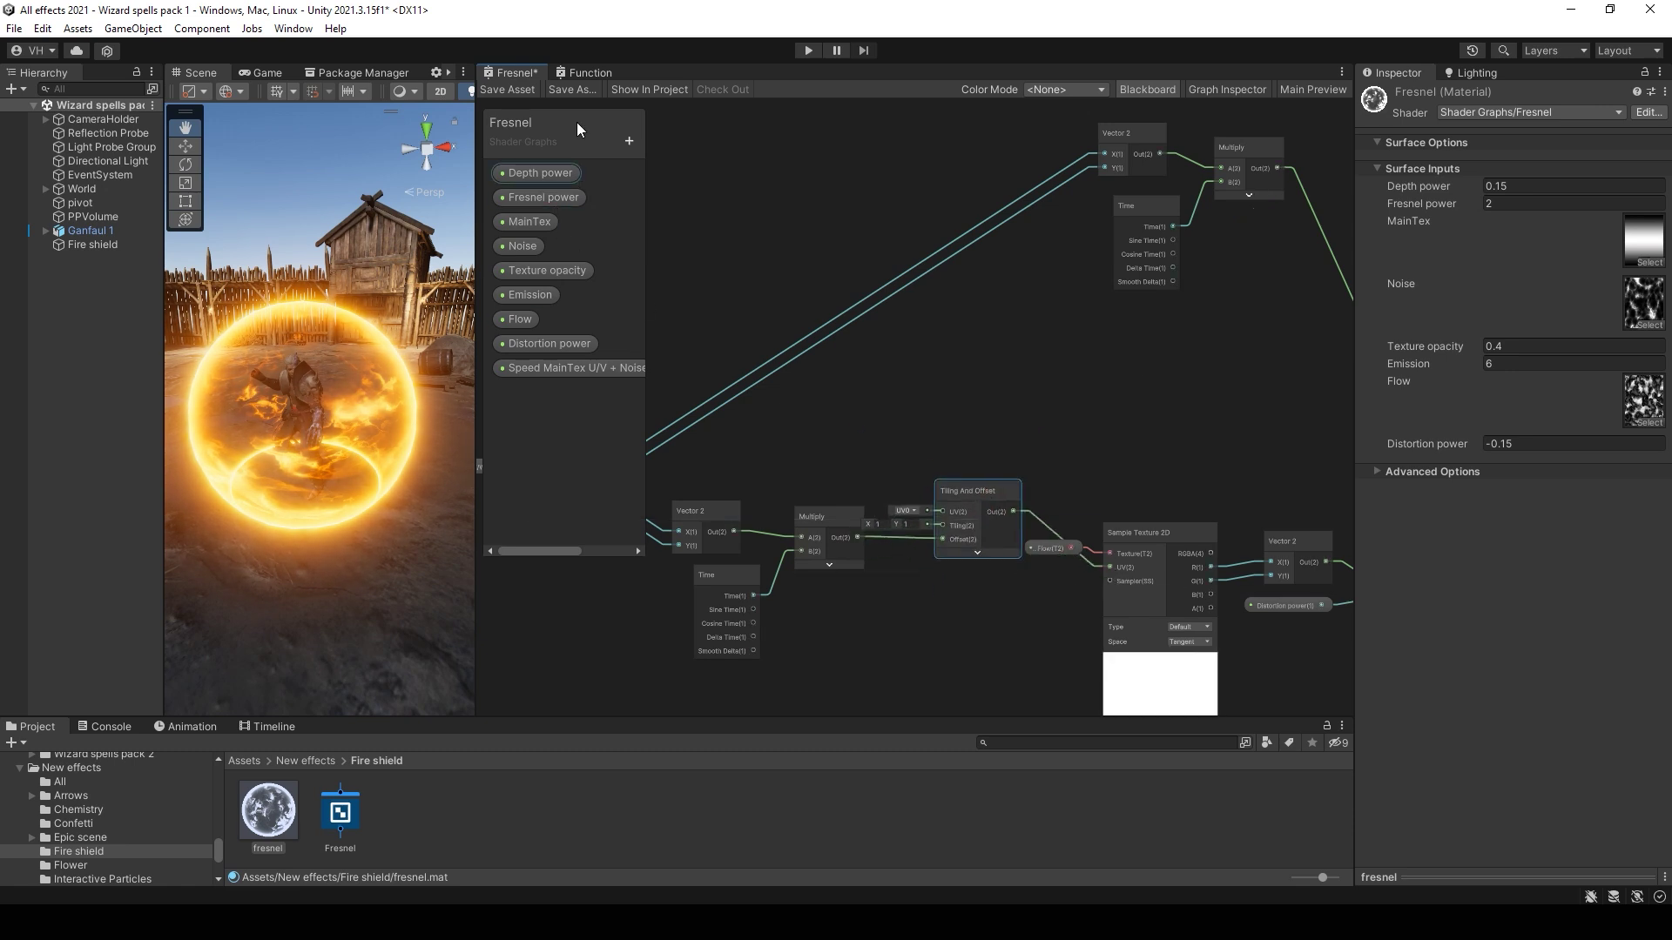
Step: Save the shader graph and set the material's Speed MainTex U/V + Noise Z/W to Y -0.1, Z 0.03 and W 0.15
{"action": "key", "text": "ctrl+s"}
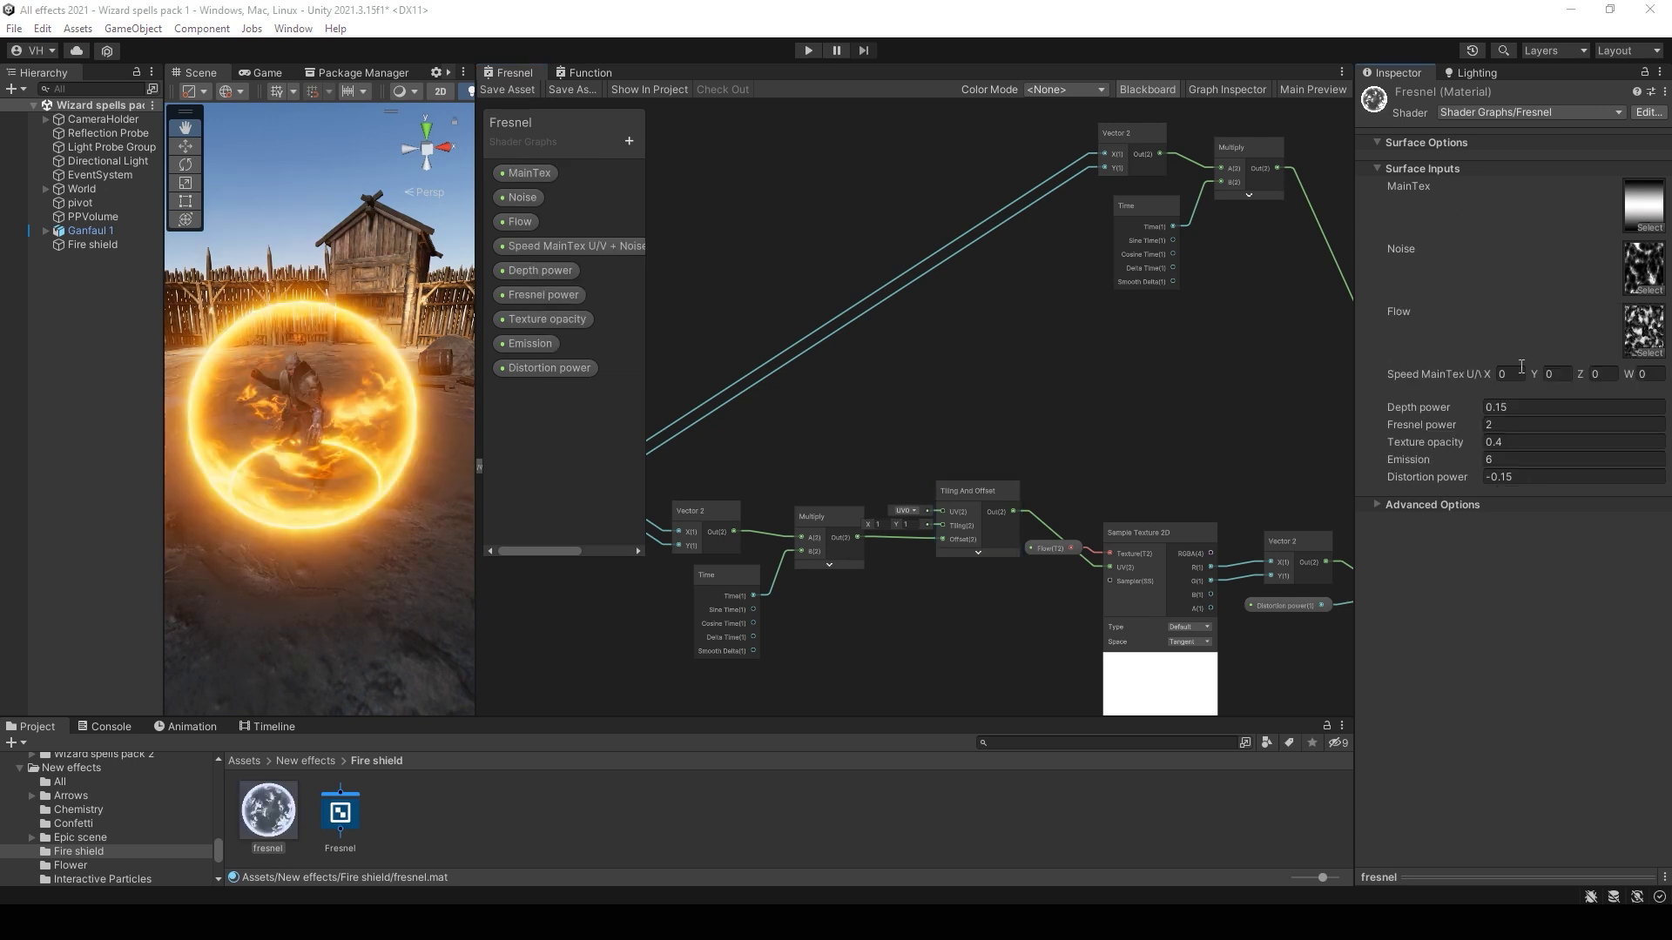
{"action": "left_click", "coordinate": [1550, 373]}
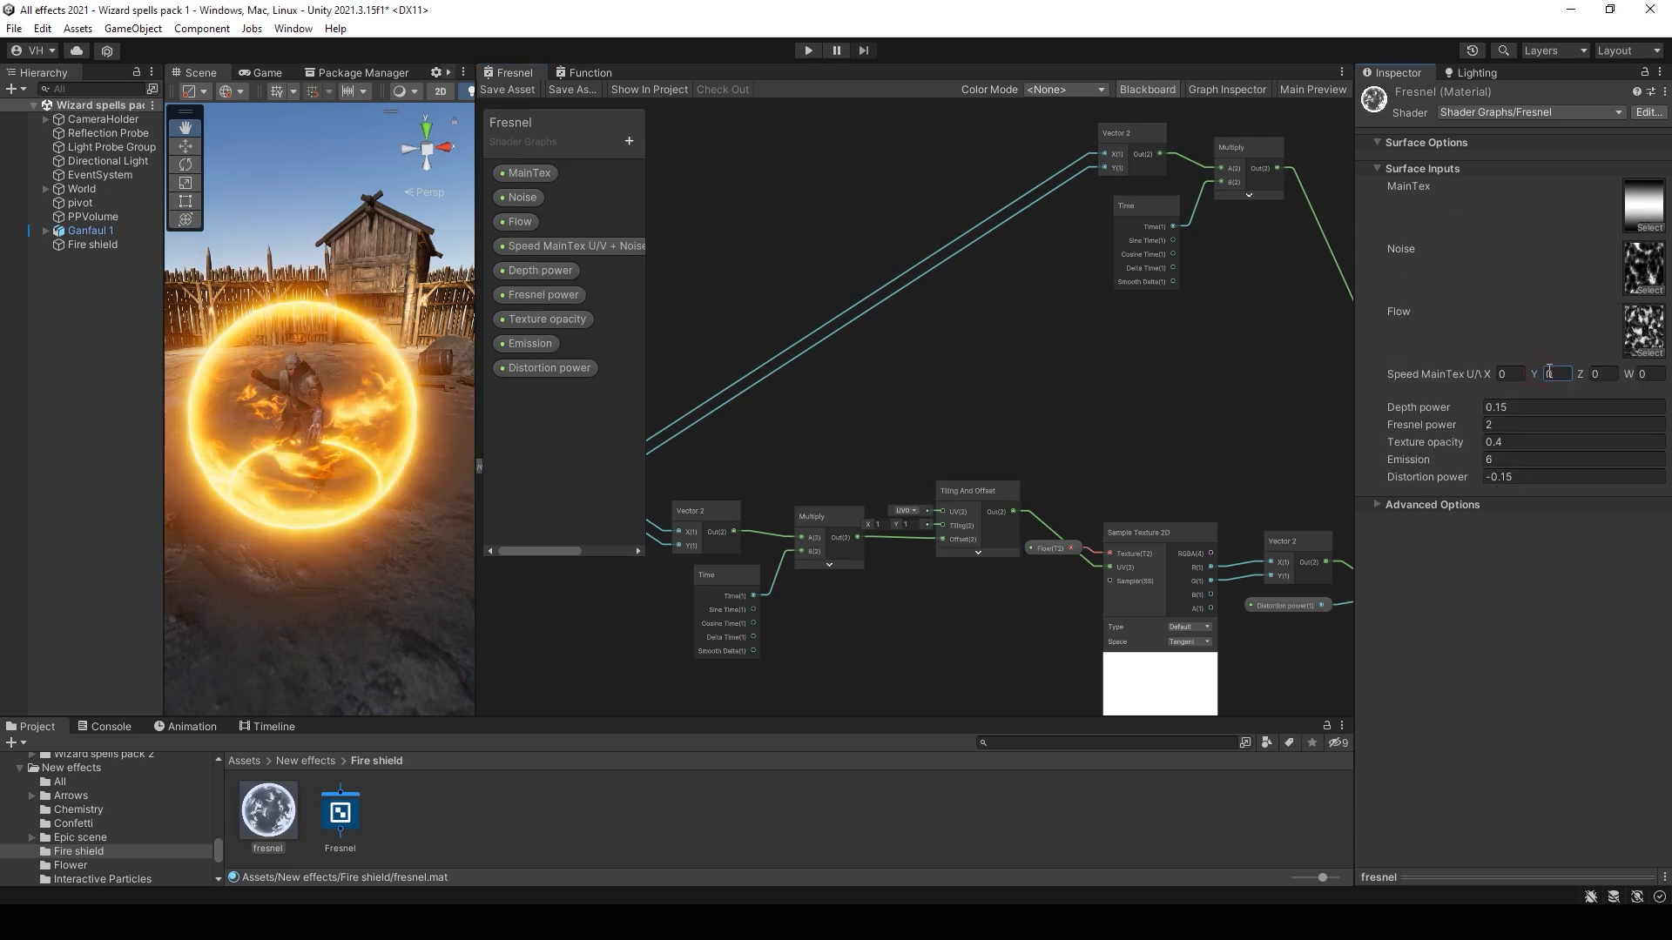
{"action": "type", "text": "-0.1"}
{"action": "left_click", "coordinate": [1605, 376]}
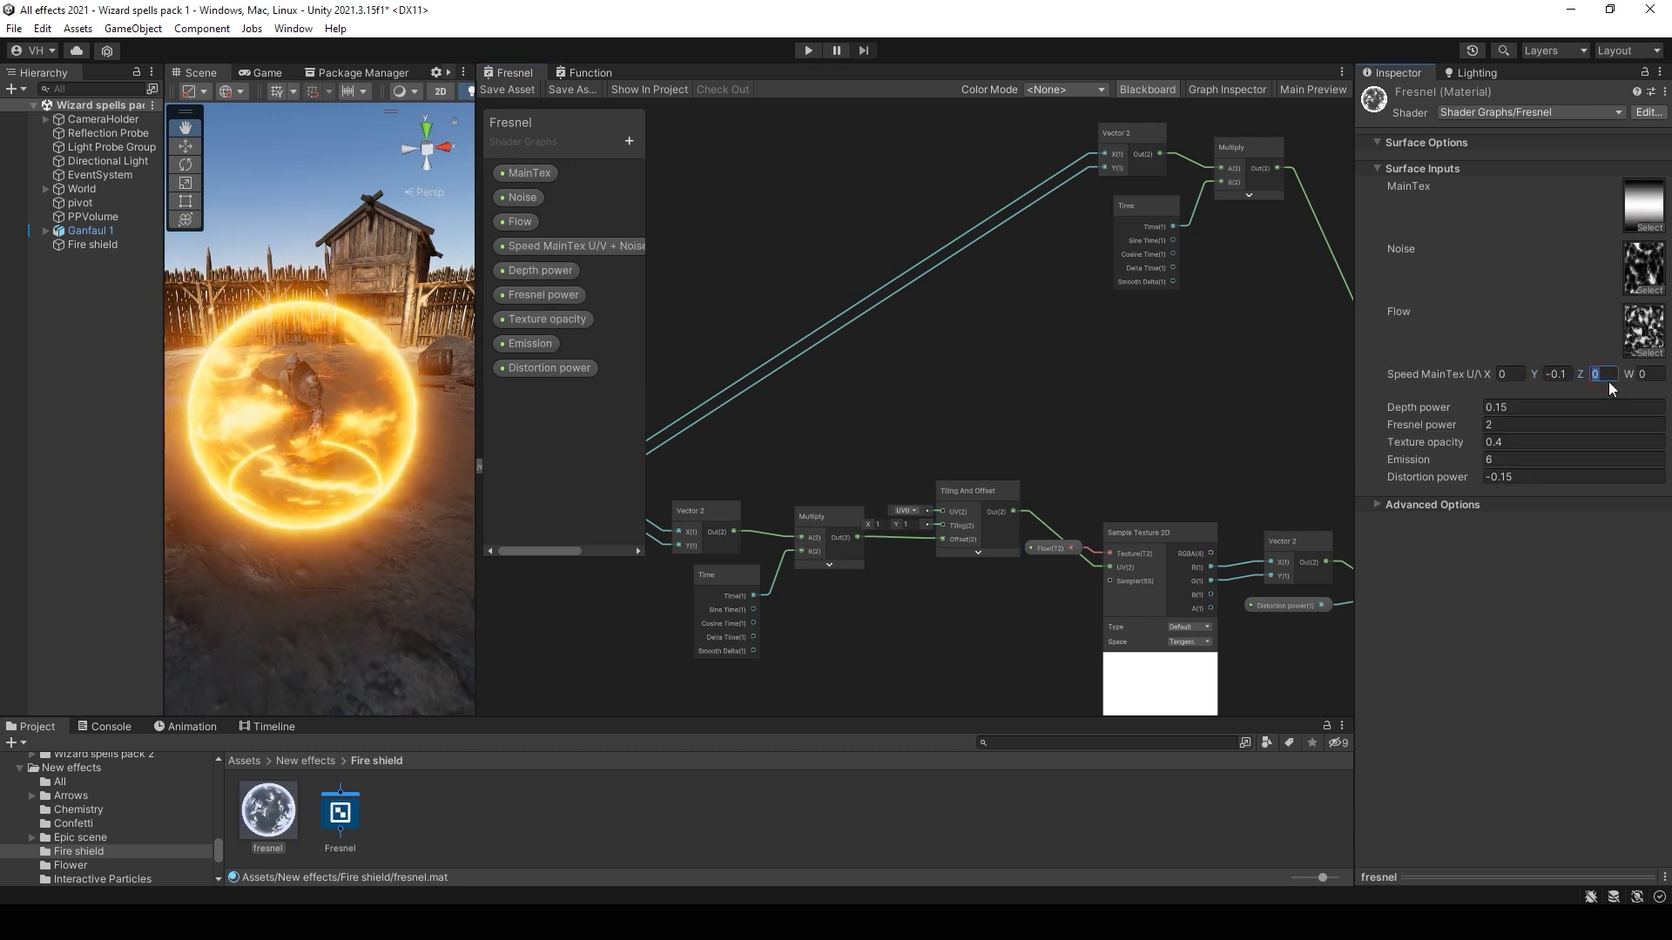
{"action": "type", "text": "0.03"}
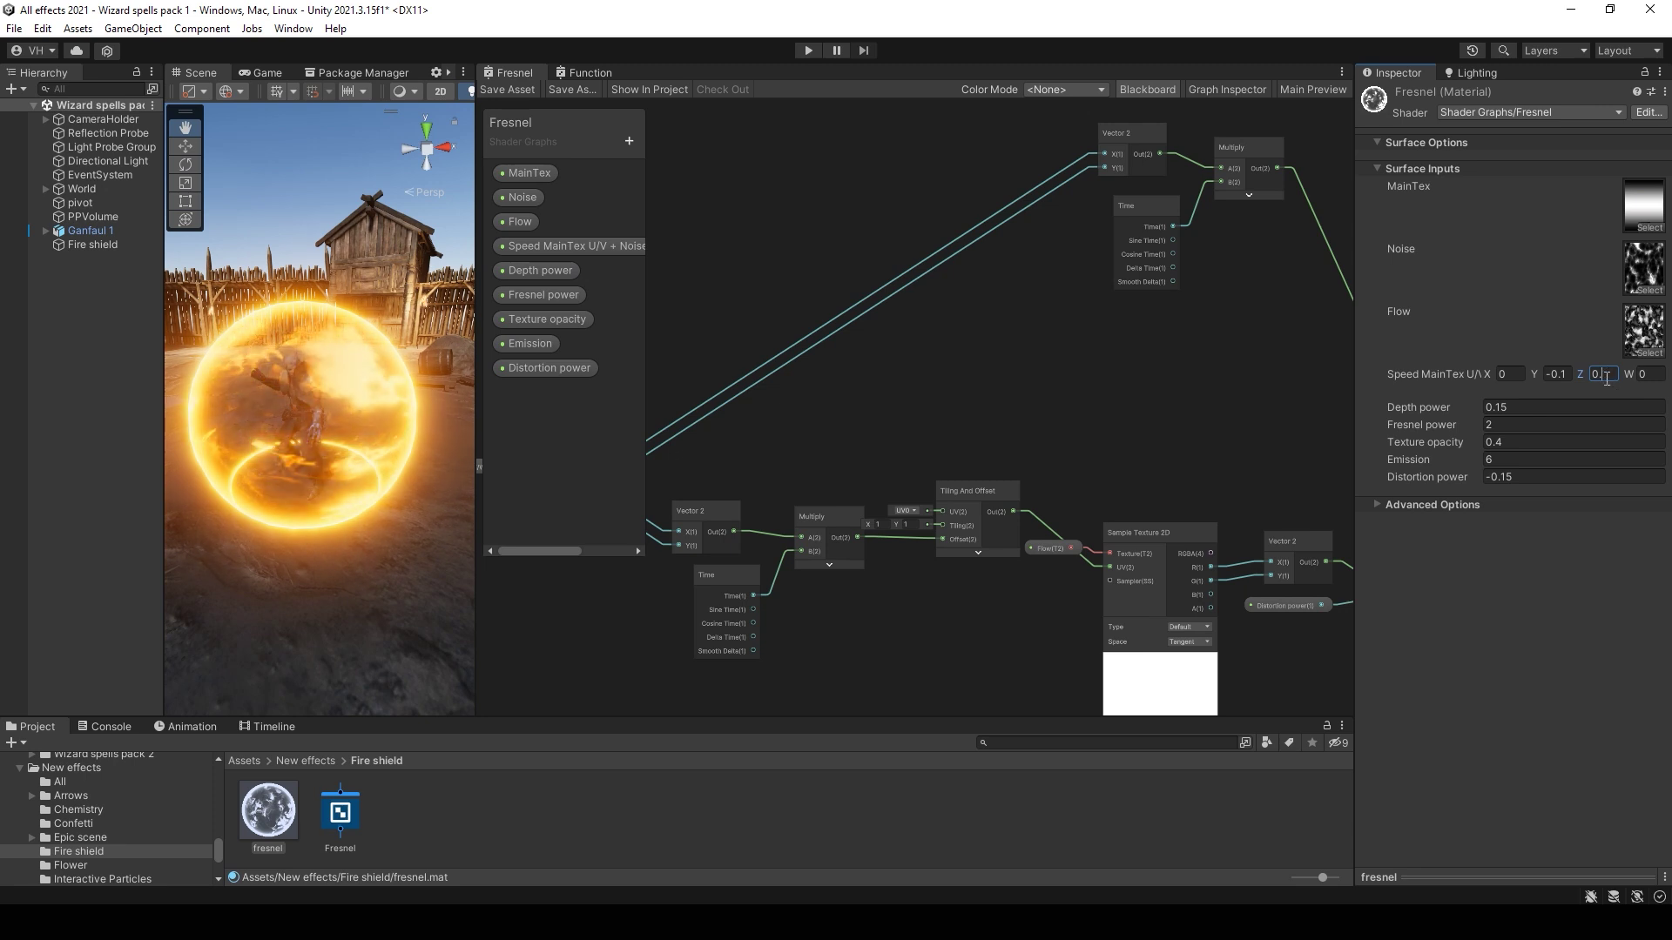
{"action": "left_click", "coordinate": [1654, 374]}
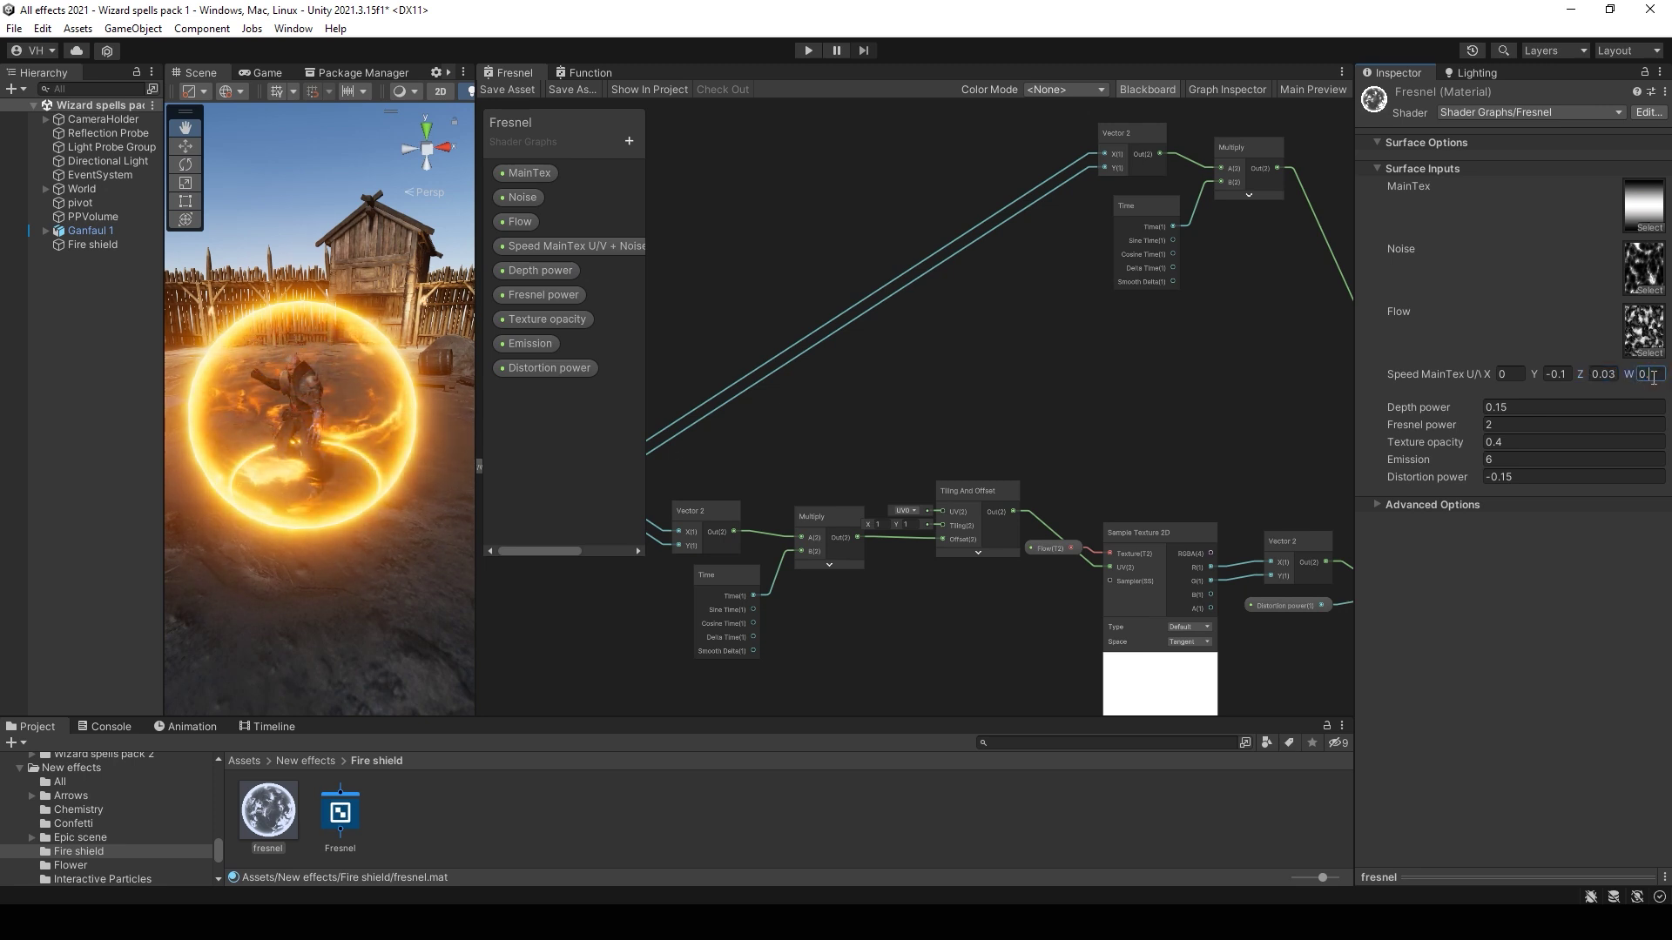
{"action": "left_click", "coordinate": [1579, 627]}
Step: Enable Use Tiling and Offset for the MainTex, Noise and Flow properties, and set the material's Noise tiling X to 2
{"action": "left_click", "coordinate": [538, 173]}
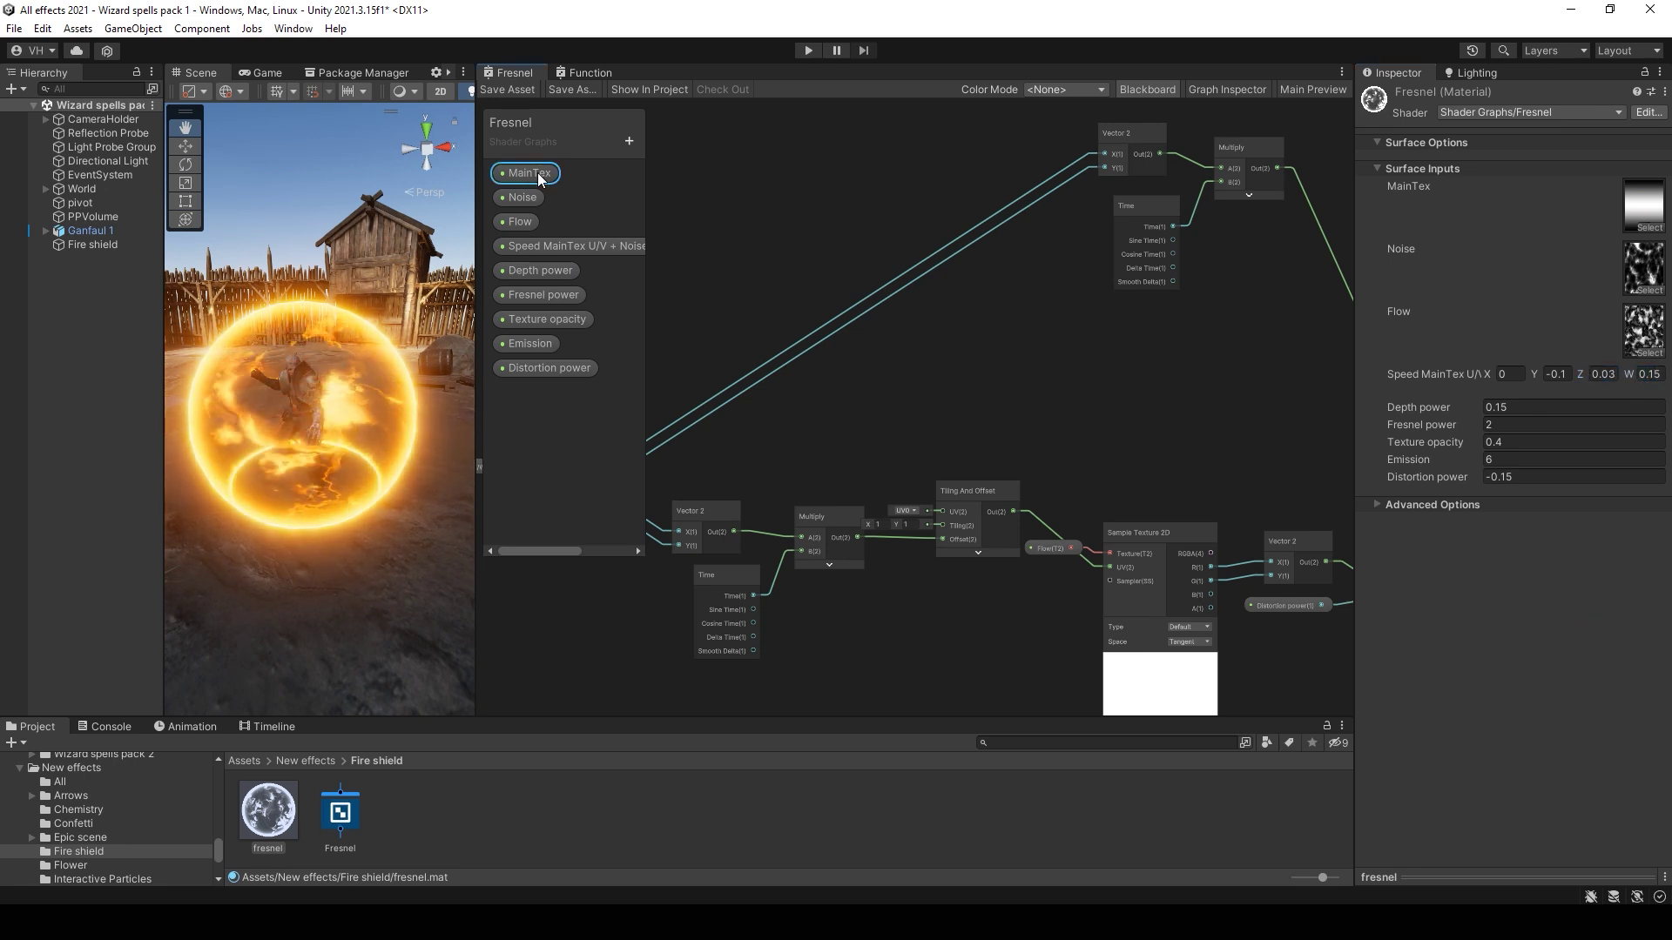
{"action": "left_click", "coordinate": [1211, 90]}
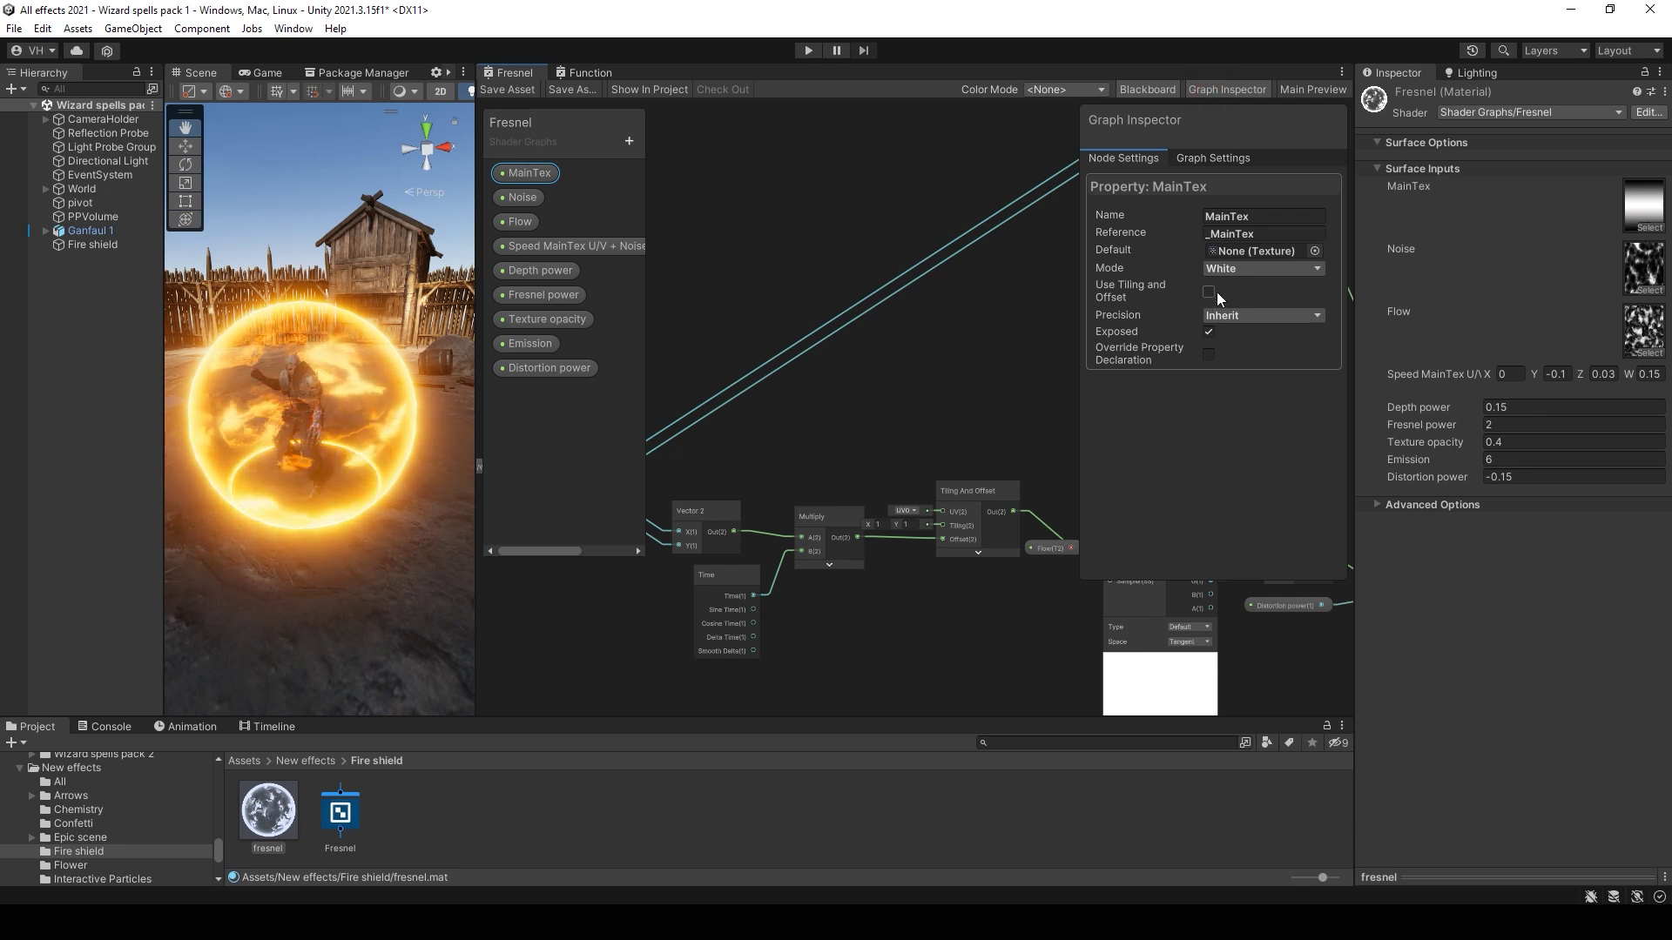
{"action": "left_click", "coordinate": [524, 199]}
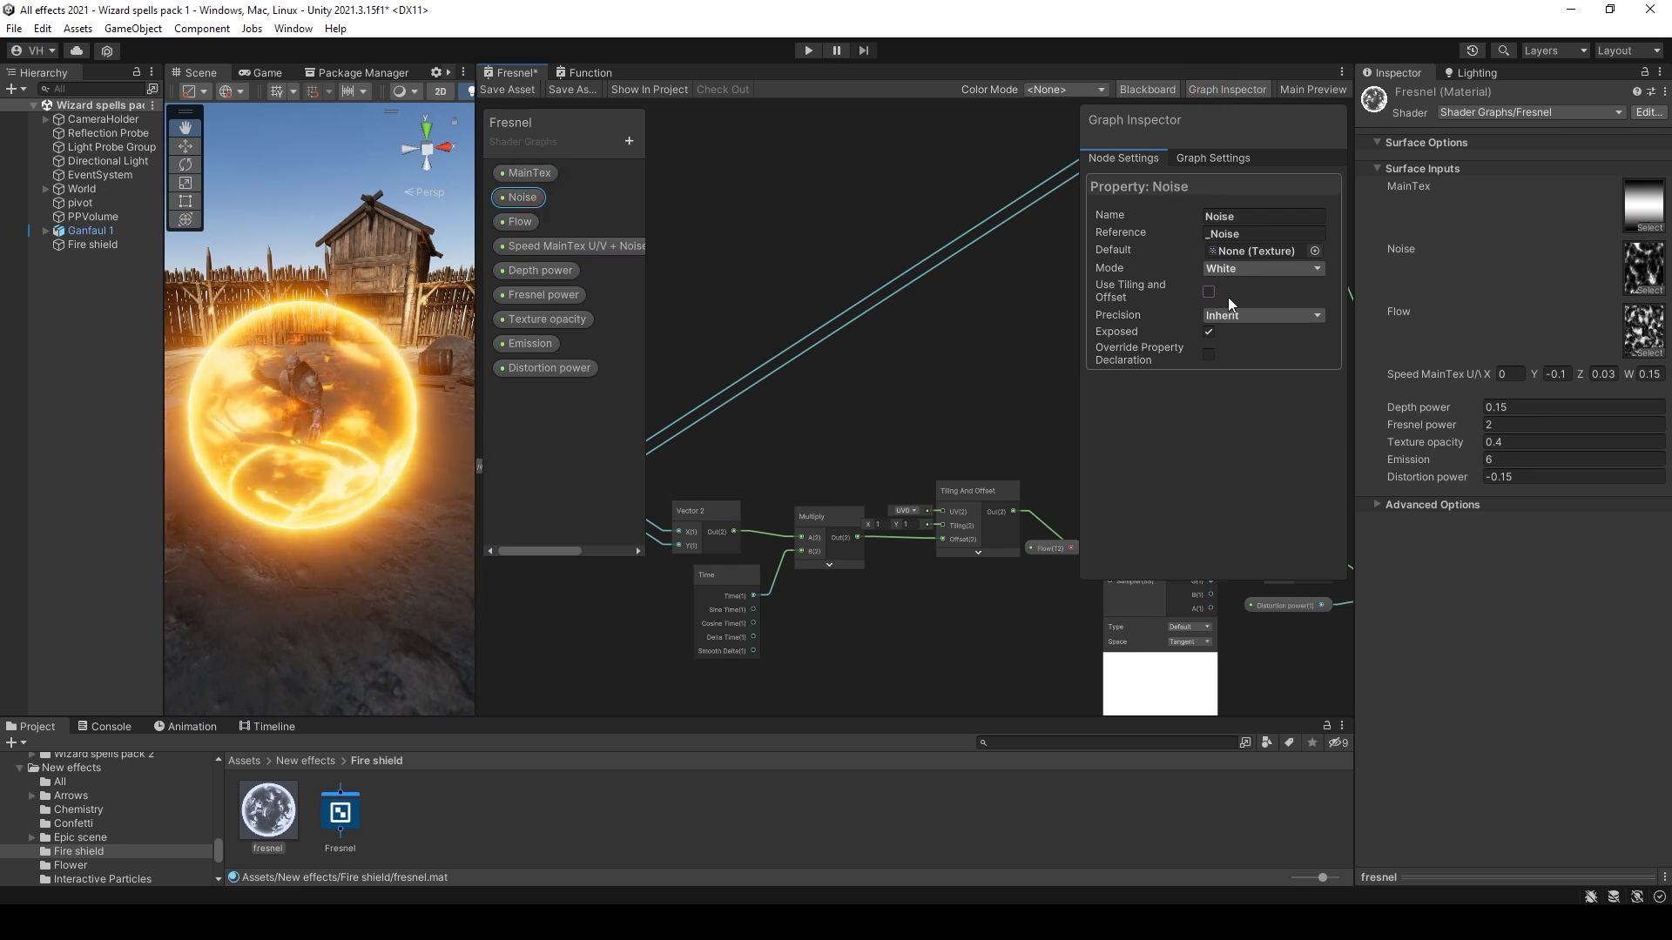
{"action": "left_click", "coordinate": [521, 222]}
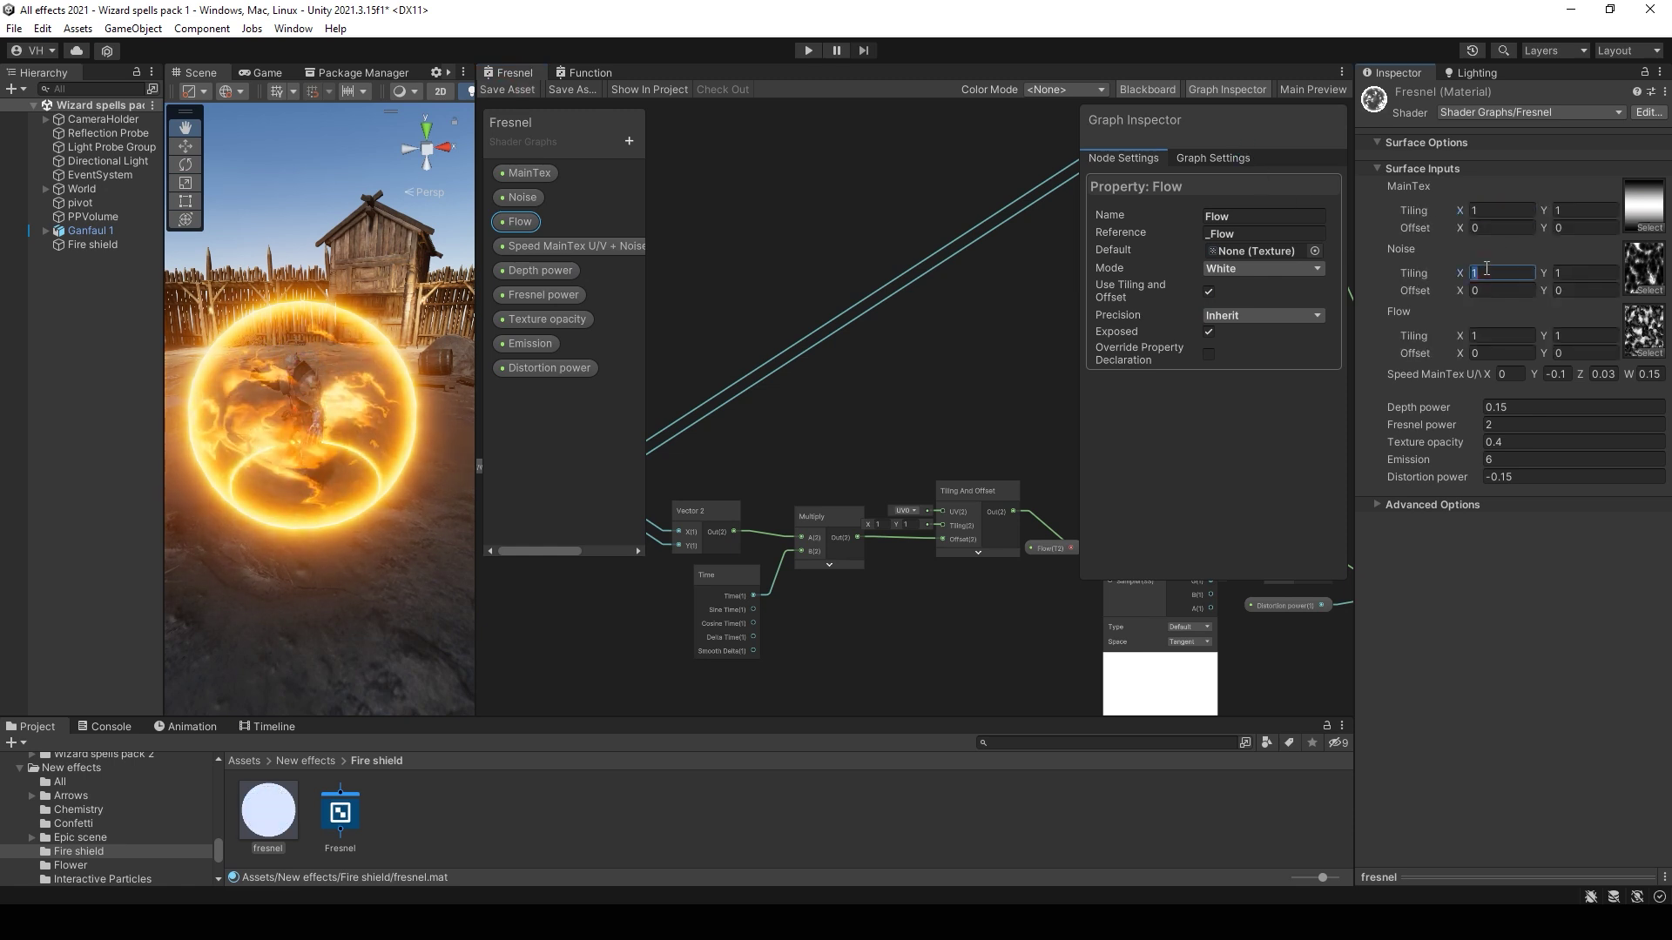
{"action": "type", "text": "2"}
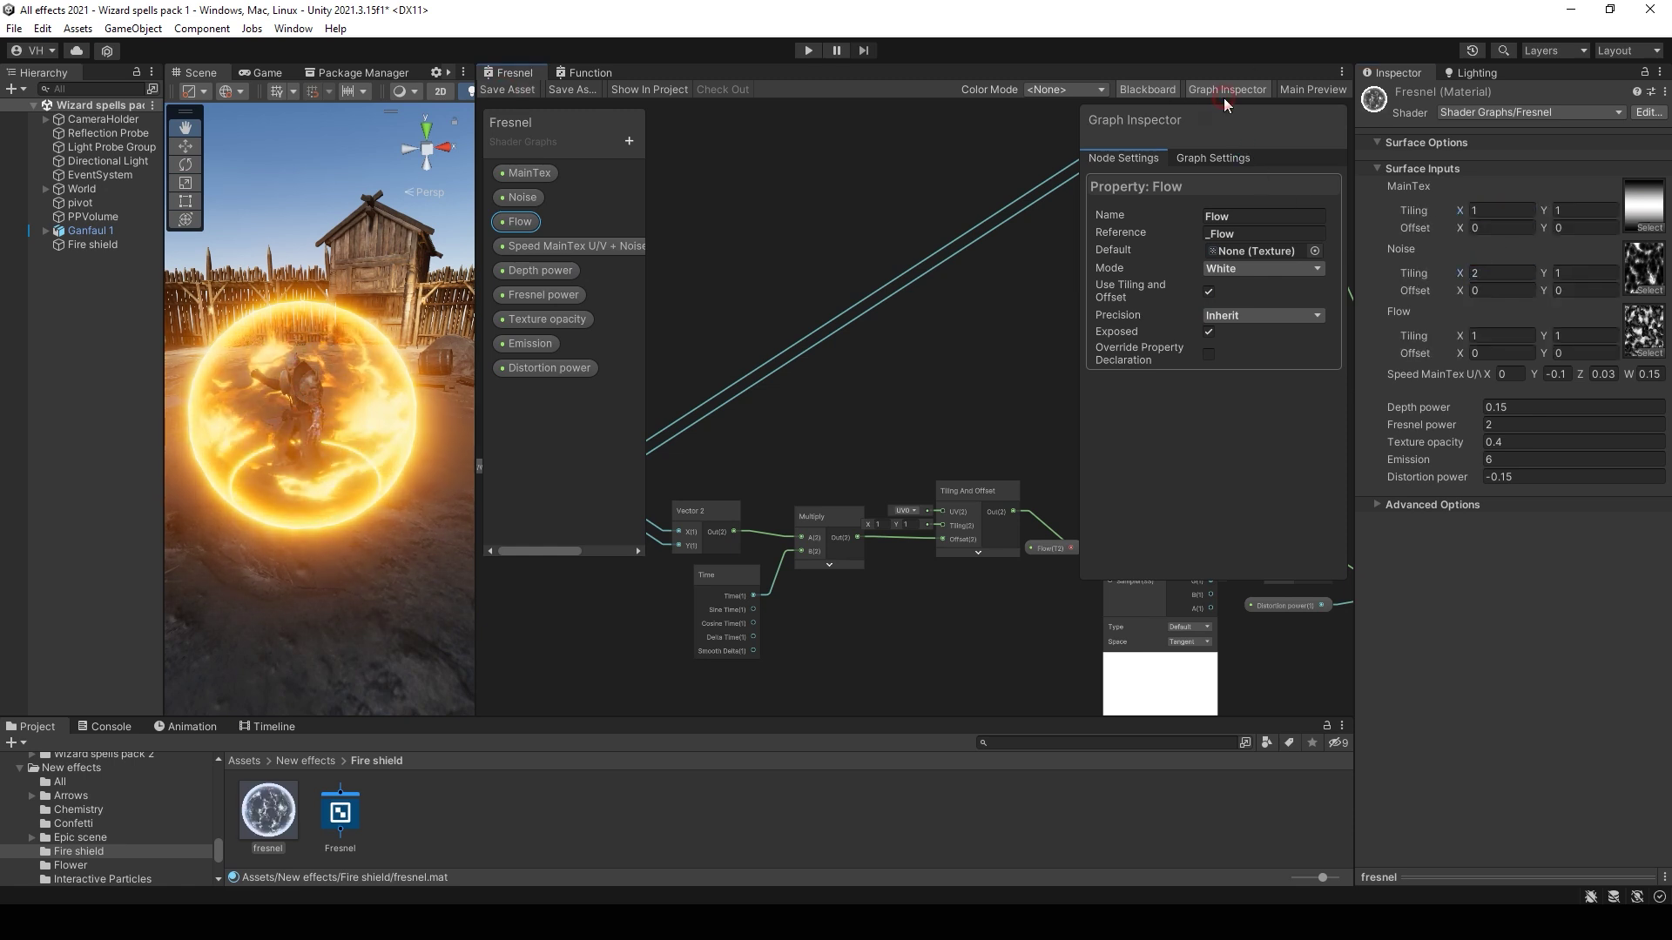
{"action": "left_click", "coordinate": [1223, 90]}
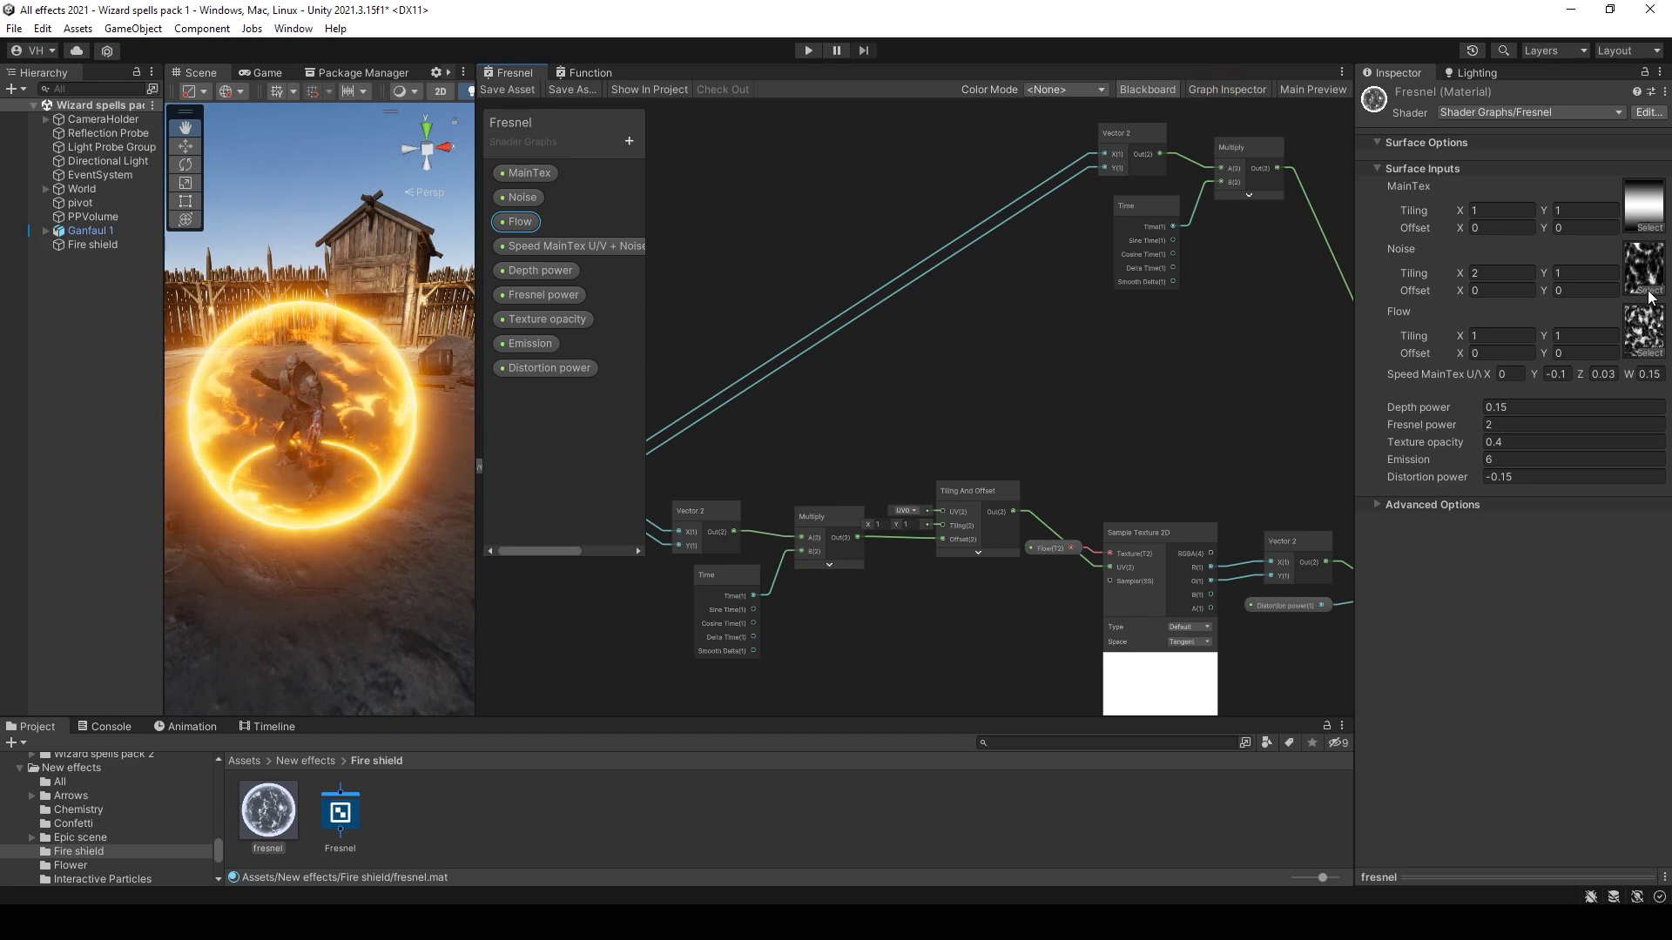
Step: Try textures such as Noise71, Noise69, Noise63 and Noise50 in the material's Noise slot
{"action": "left_click", "coordinate": [1649, 346]}
{"action": "left_click", "coordinate": [1380, 448]}
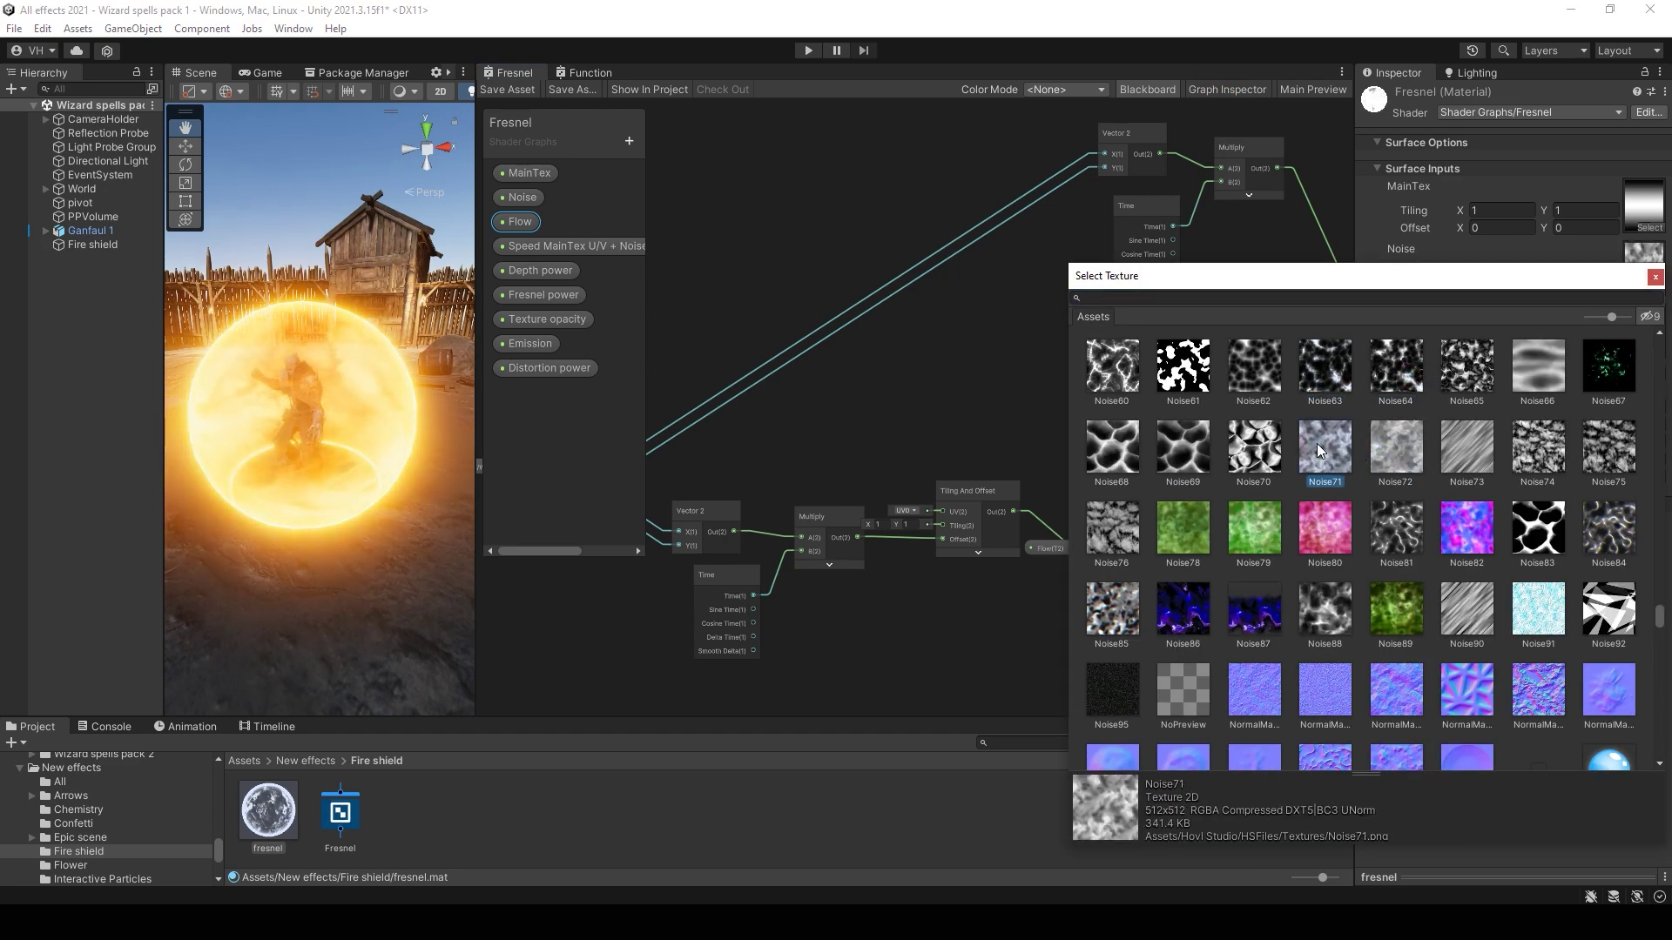
{"action": "left_click", "coordinate": [1193, 448]}
{"action": "scroll", "coordinate": [1214, 447], "scroll_direction": "up", "scroll_amount": 3}
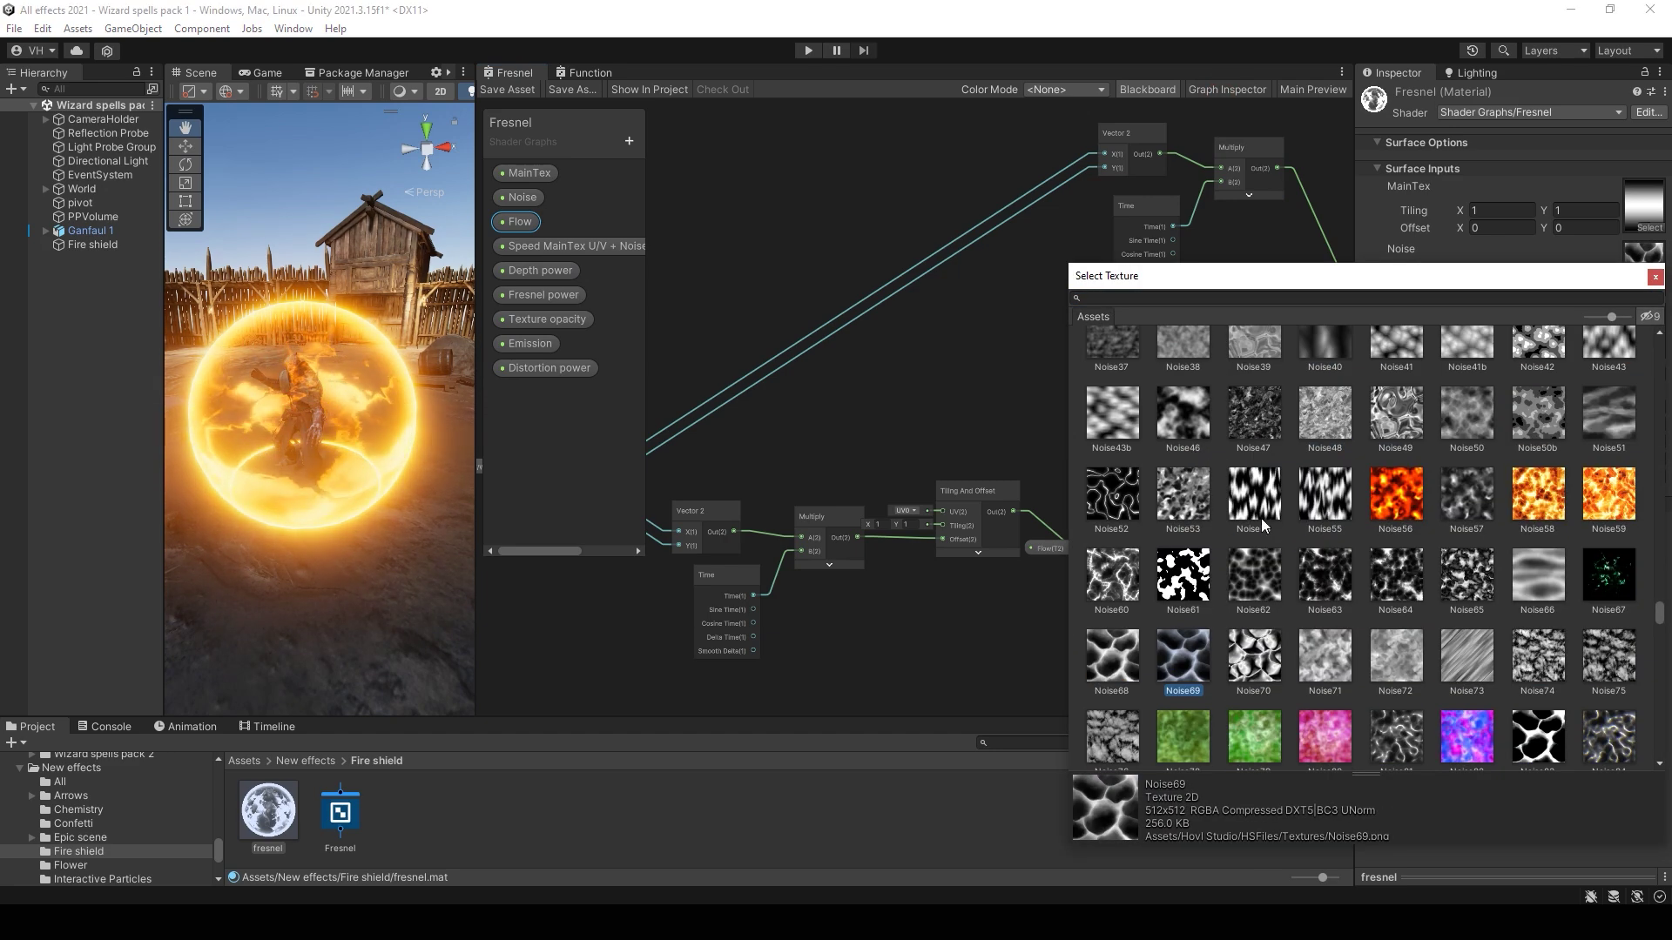
{"action": "left_click", "coordinate": [1258, 573]}
{"action": "left_click", "coordinate": [1325, 575]}
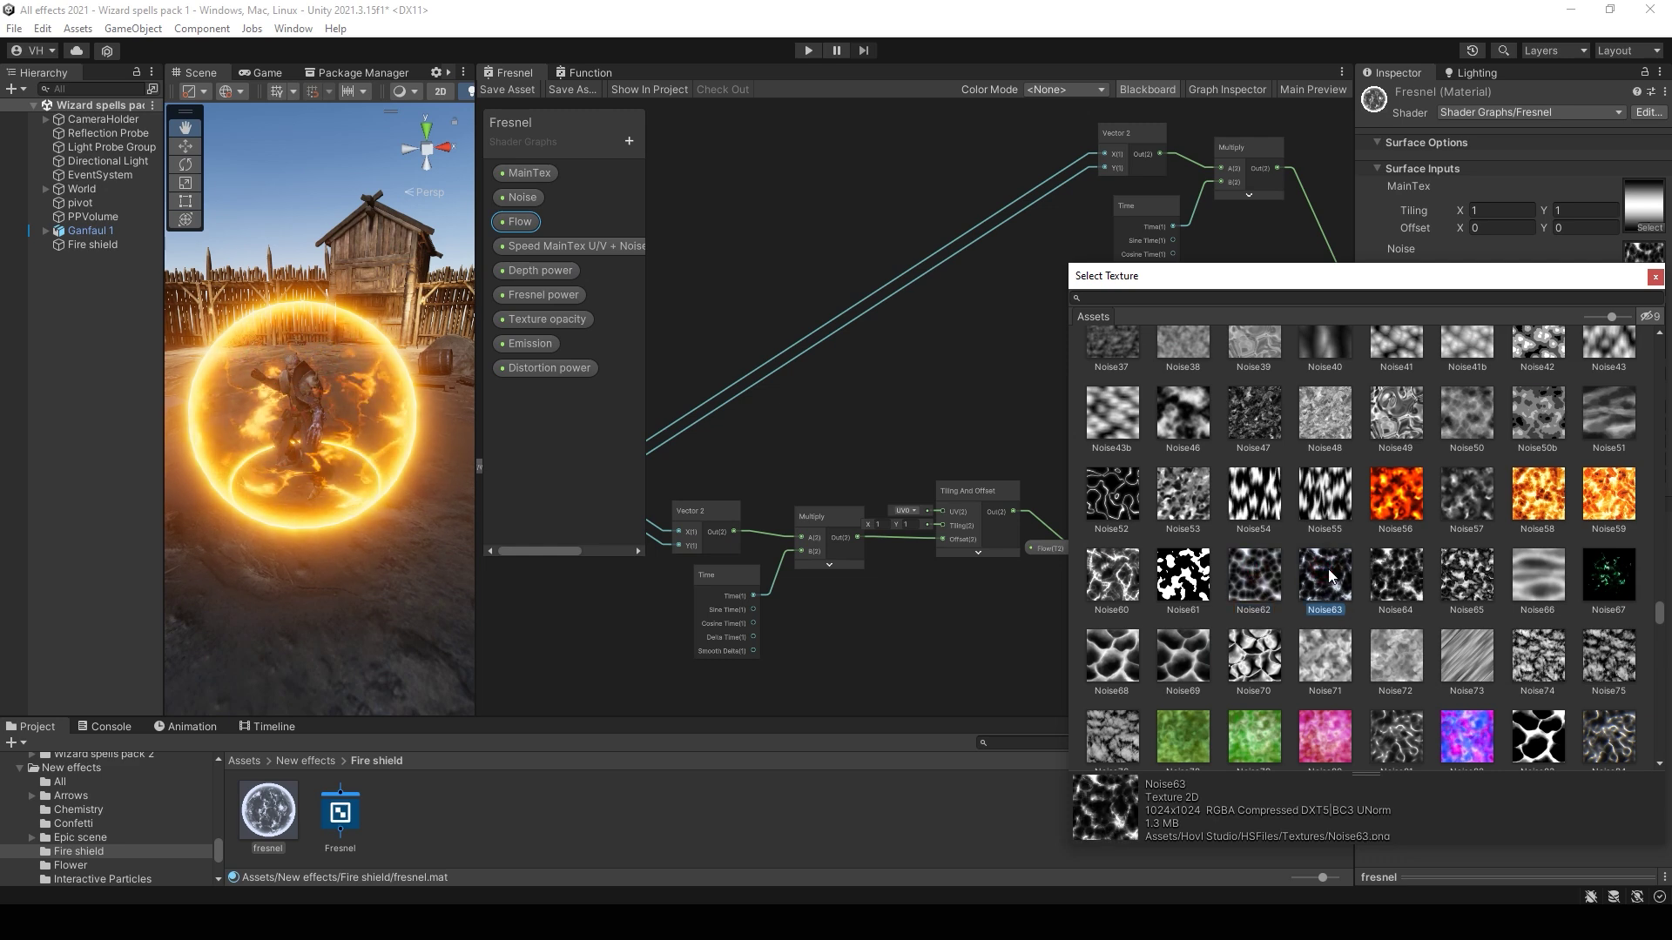
{"action": "left_click", "coordinate": [1539, 413]}
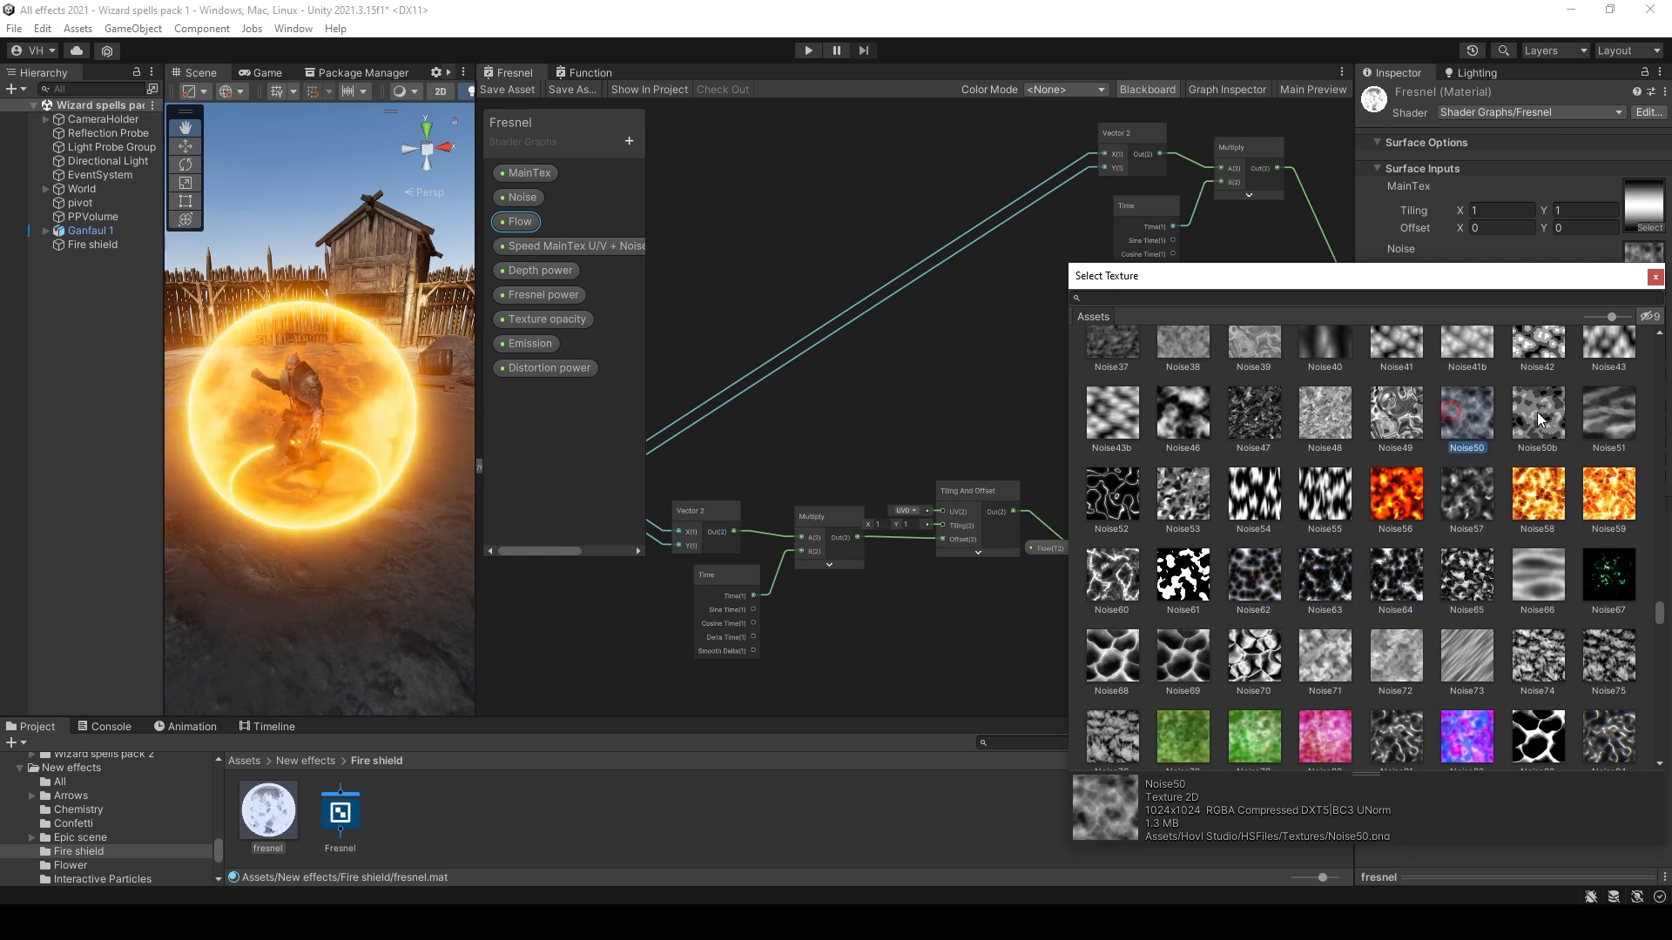
Step: Try the Noise42, Noise32, Noise33 and Noise24 textures in the material's Noise slot
{"action": "scroll", "coordinate": [1559, 413], "scroll_direction": "up", "scroll_amount": 3}
{"action": "left_click", "coordinate": [1528, 496]}
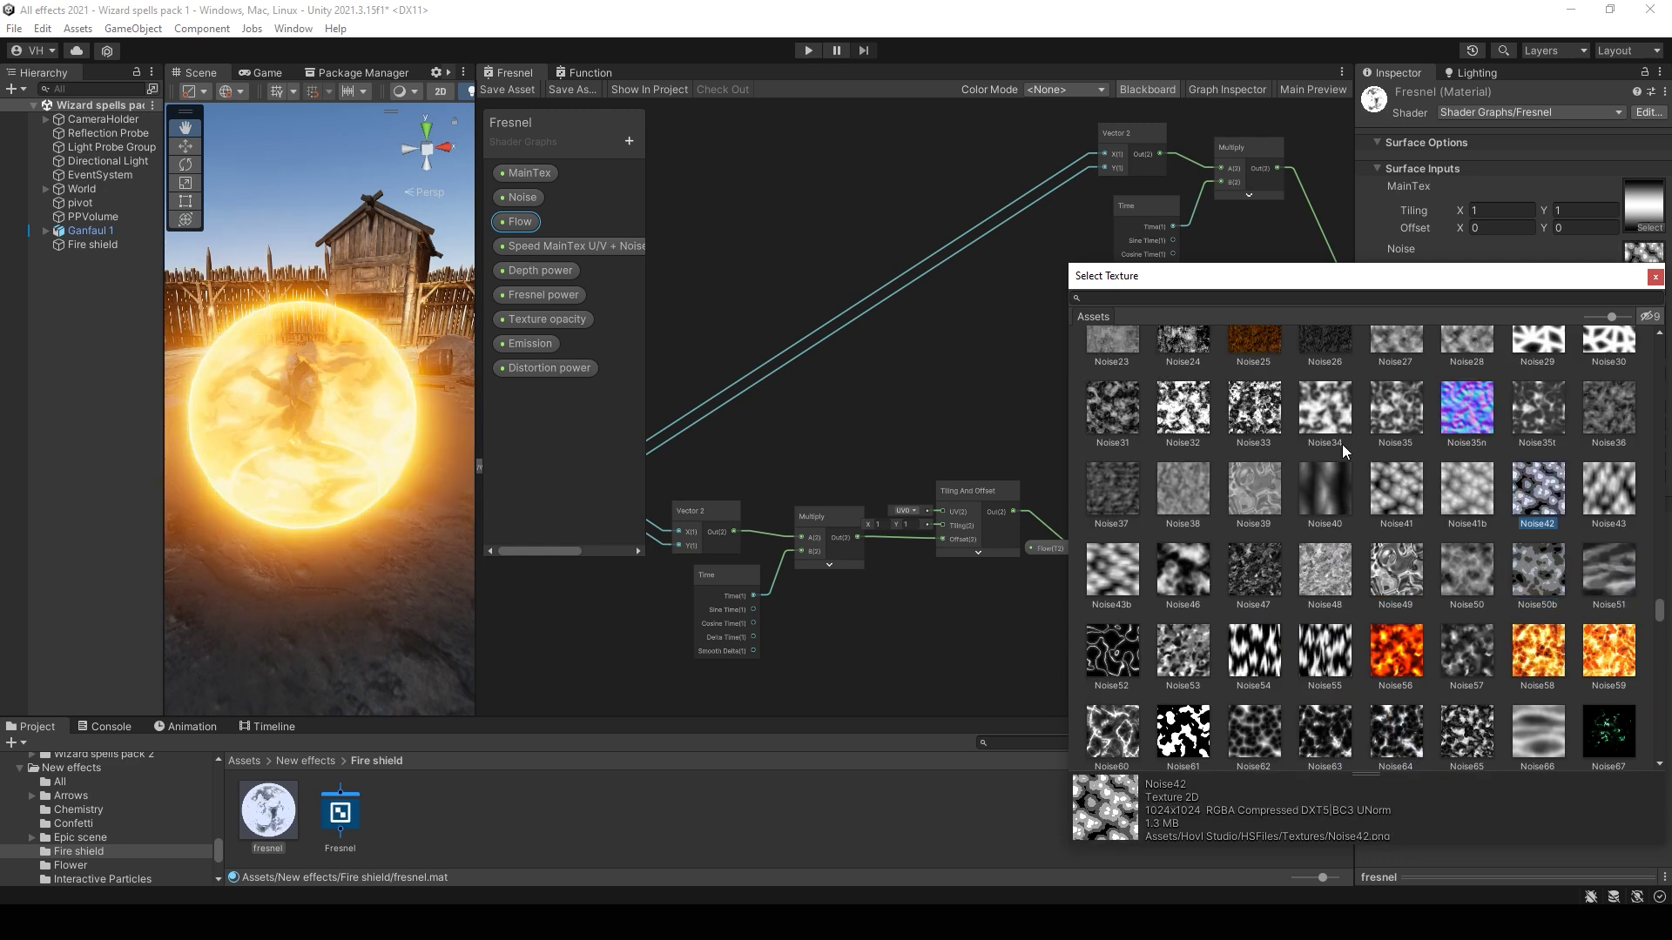
{"action": "left_click", "coordinate": [1191, 408]}
{"action": "left_click", "coordinate": [1253, 407]}
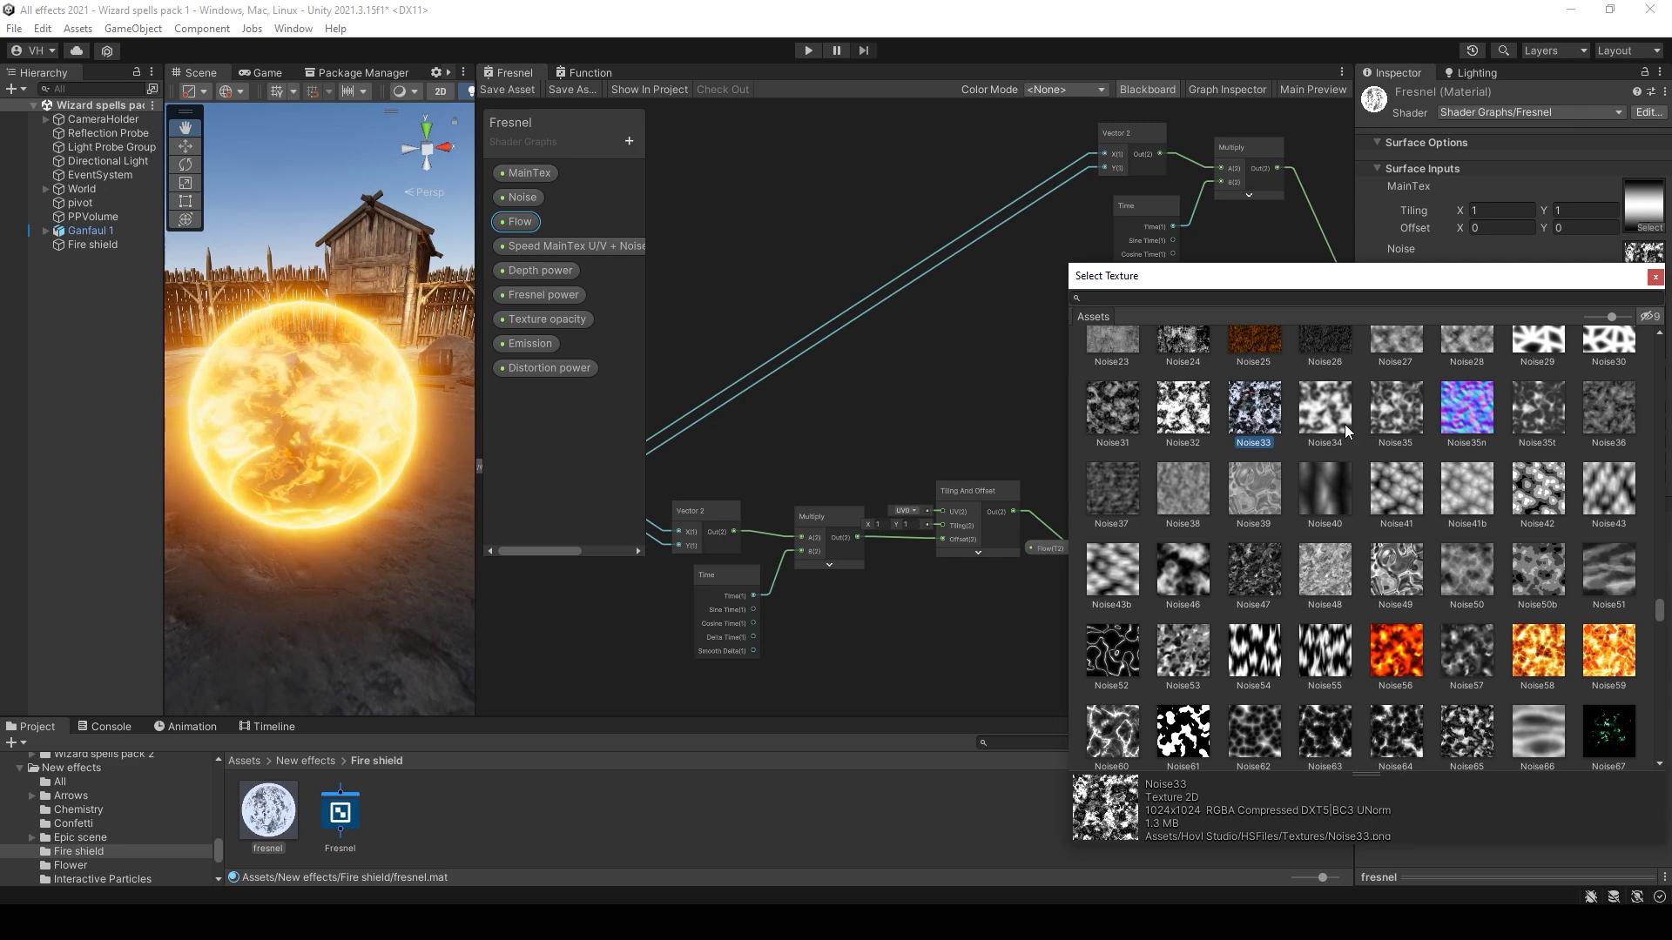
{"action": "scroll", "coordinate": [1348, 433], "scroll_direction": "up", "scroll_amount": 2}
{"action": "left_click", "coordinate": [1193, 488]}
{"action": "scroll", "coordinate": [1250, 493], "scroll_direction": "up", "scroll_amount": 1}
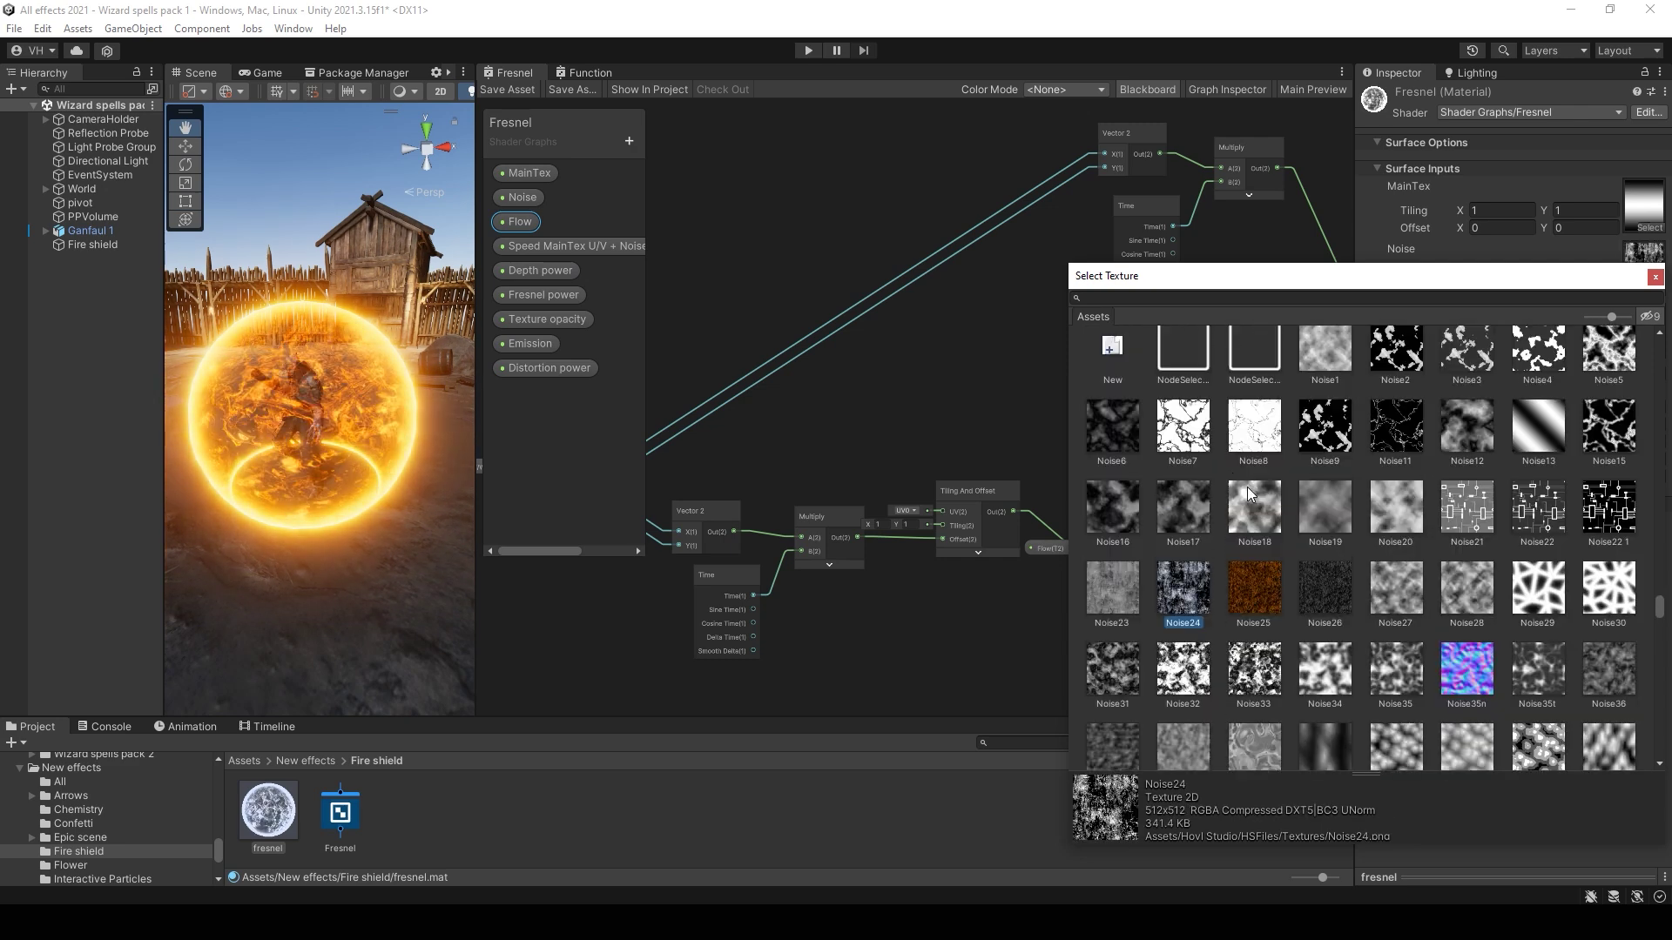
Step: Try the Noise18, Noise17 and Noise5 textures in the material's Noise slot and finish the texture selection
{"action": "left_click", "coordinate": [1260, 508]}
{"action": "left_click", "coordinate": [1189, 512]}
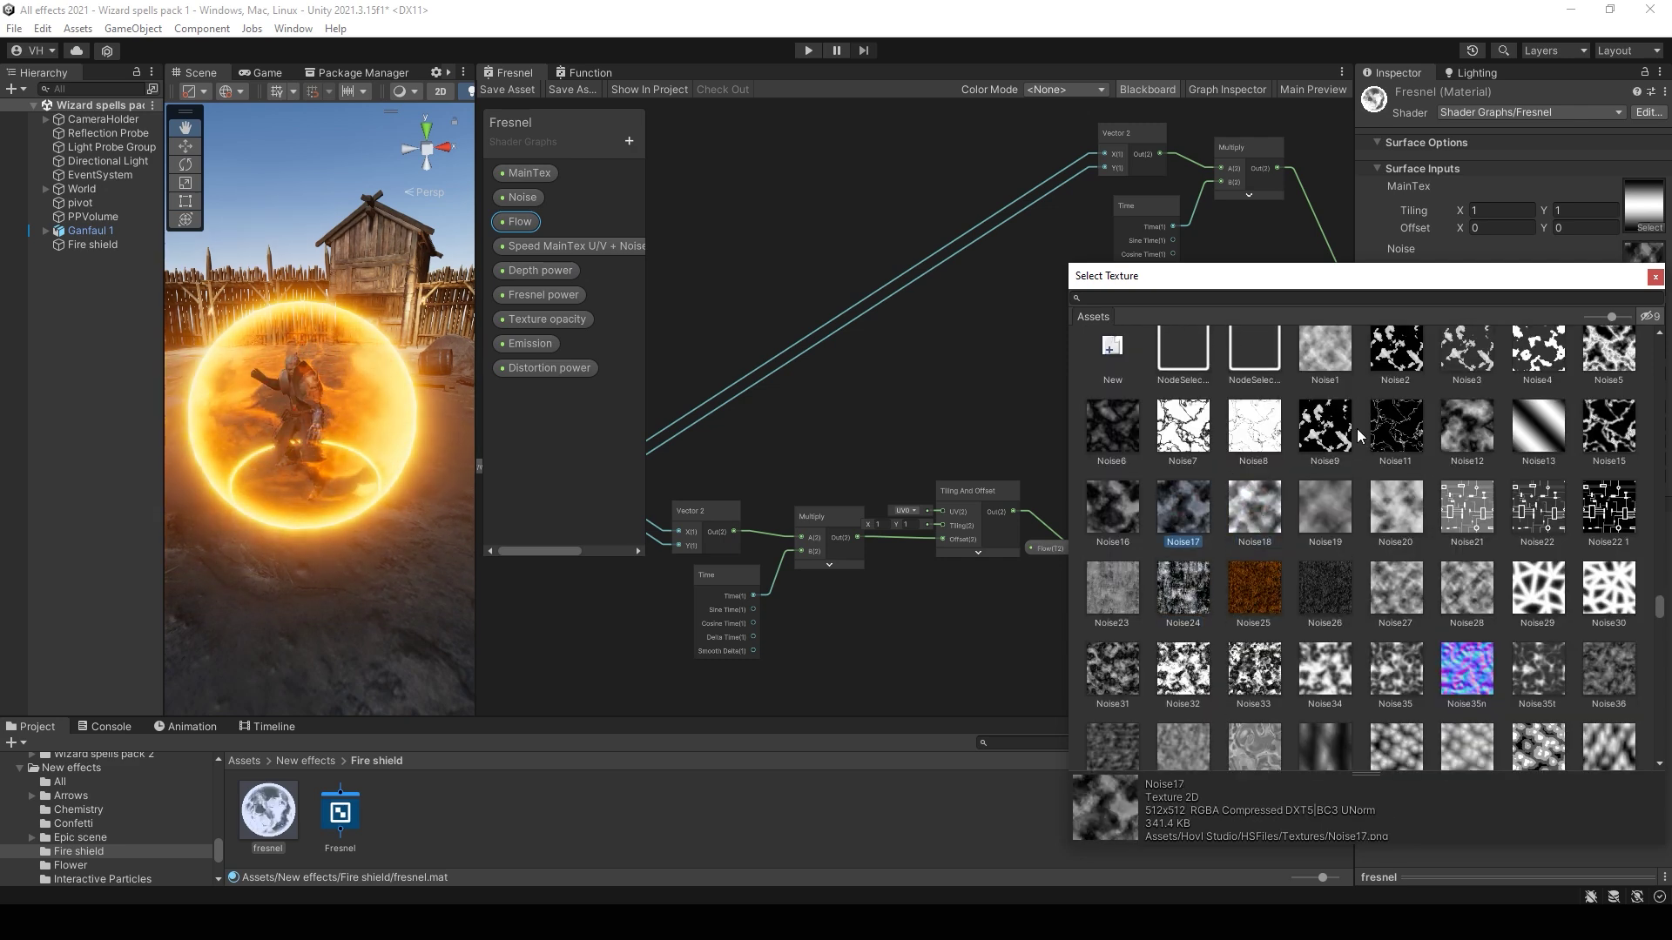
{"action": "scroll", "coordinate": [1486, 459], "scroll_direction": "up", "scroll_amount": 1}
{"action": "left_click", "coordinate": [1588, 460]}
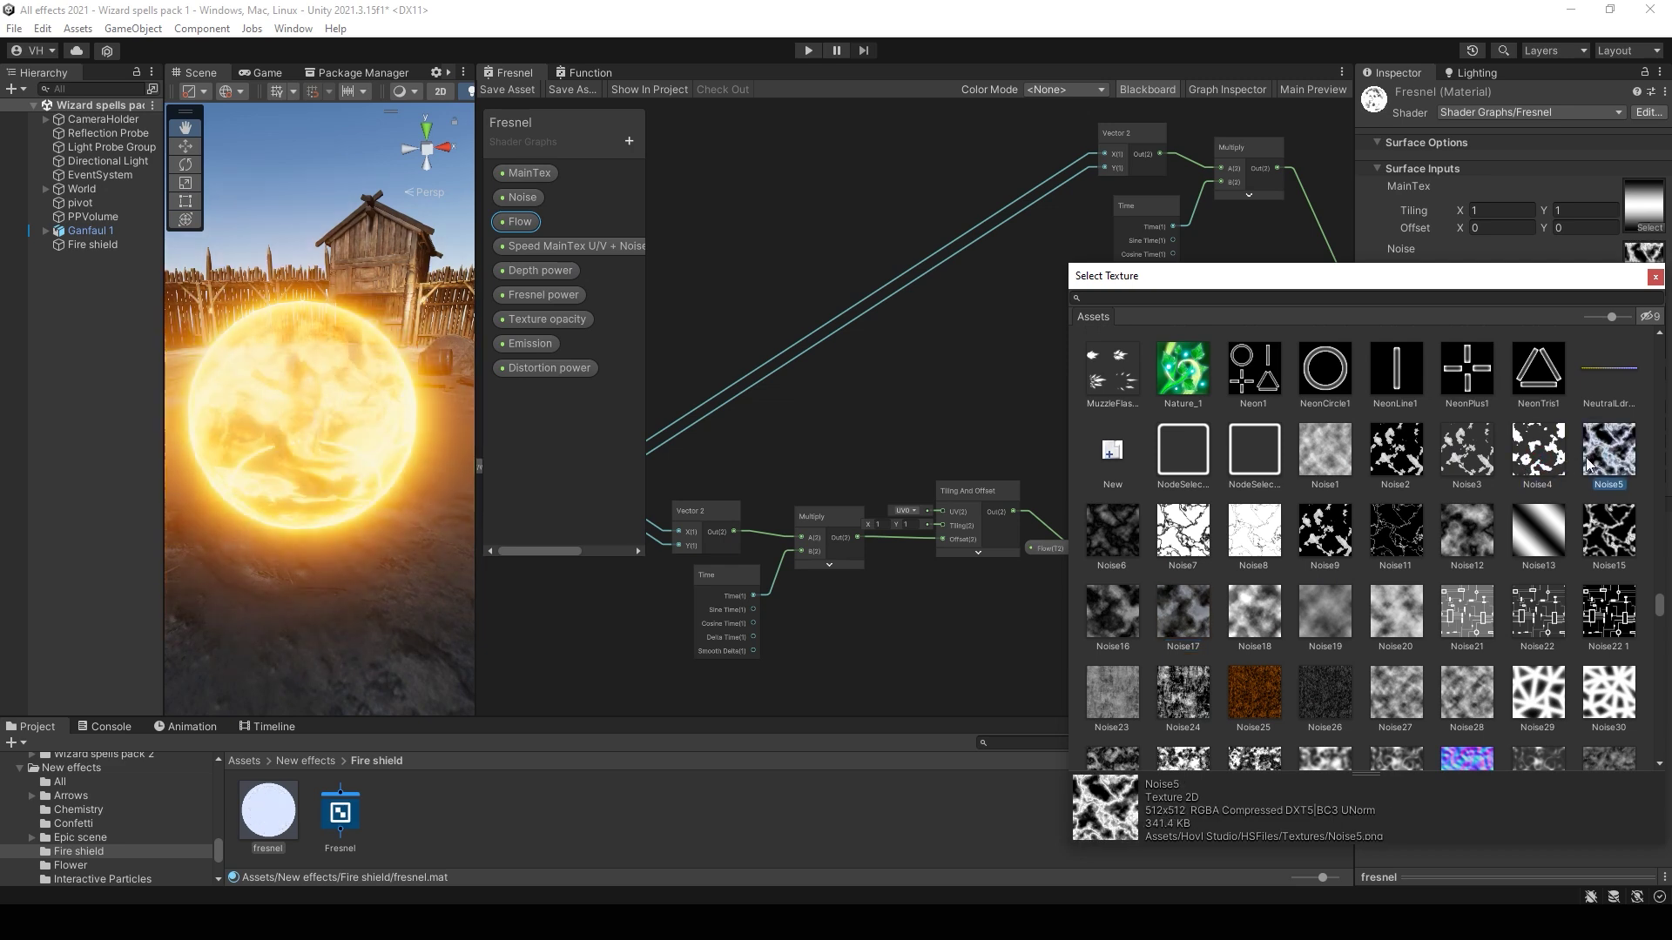
{"action": "scroll", "coordinate": [1356, 542], "scroll_direction": "down", "scroll_amount": 2}
{"action": "scroll", "coordinate": [1359, 535], "scroll_direction": "down", "scroll_amount": 3}
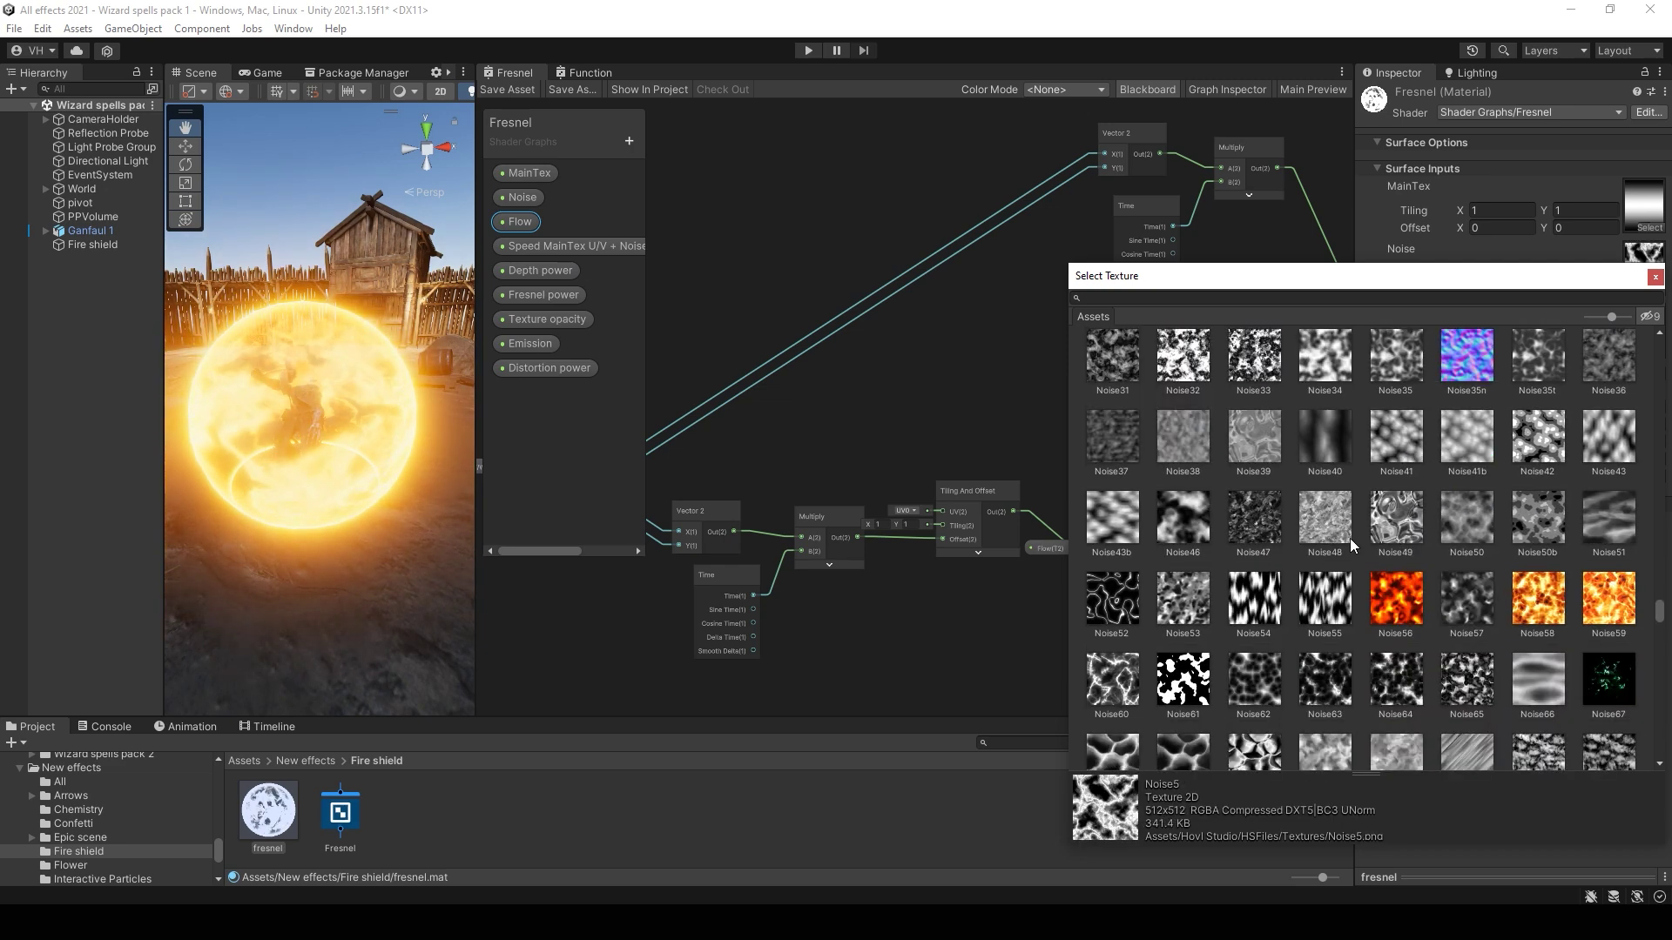
{"action": "left_click", "coordinate": [1656, 276]}
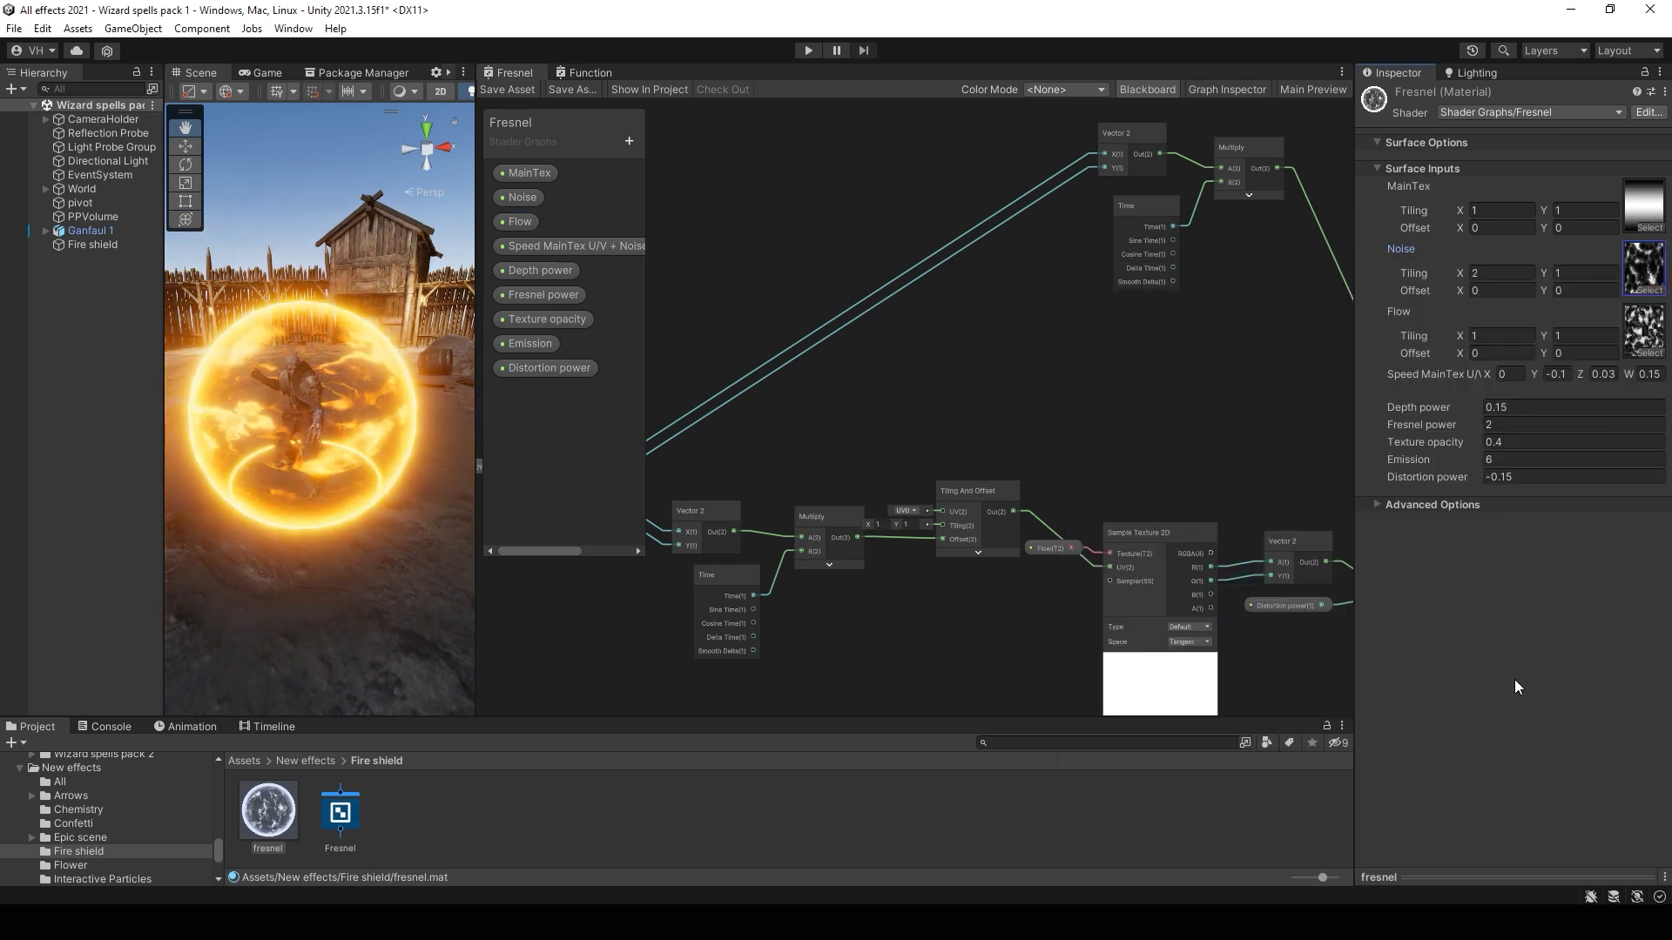
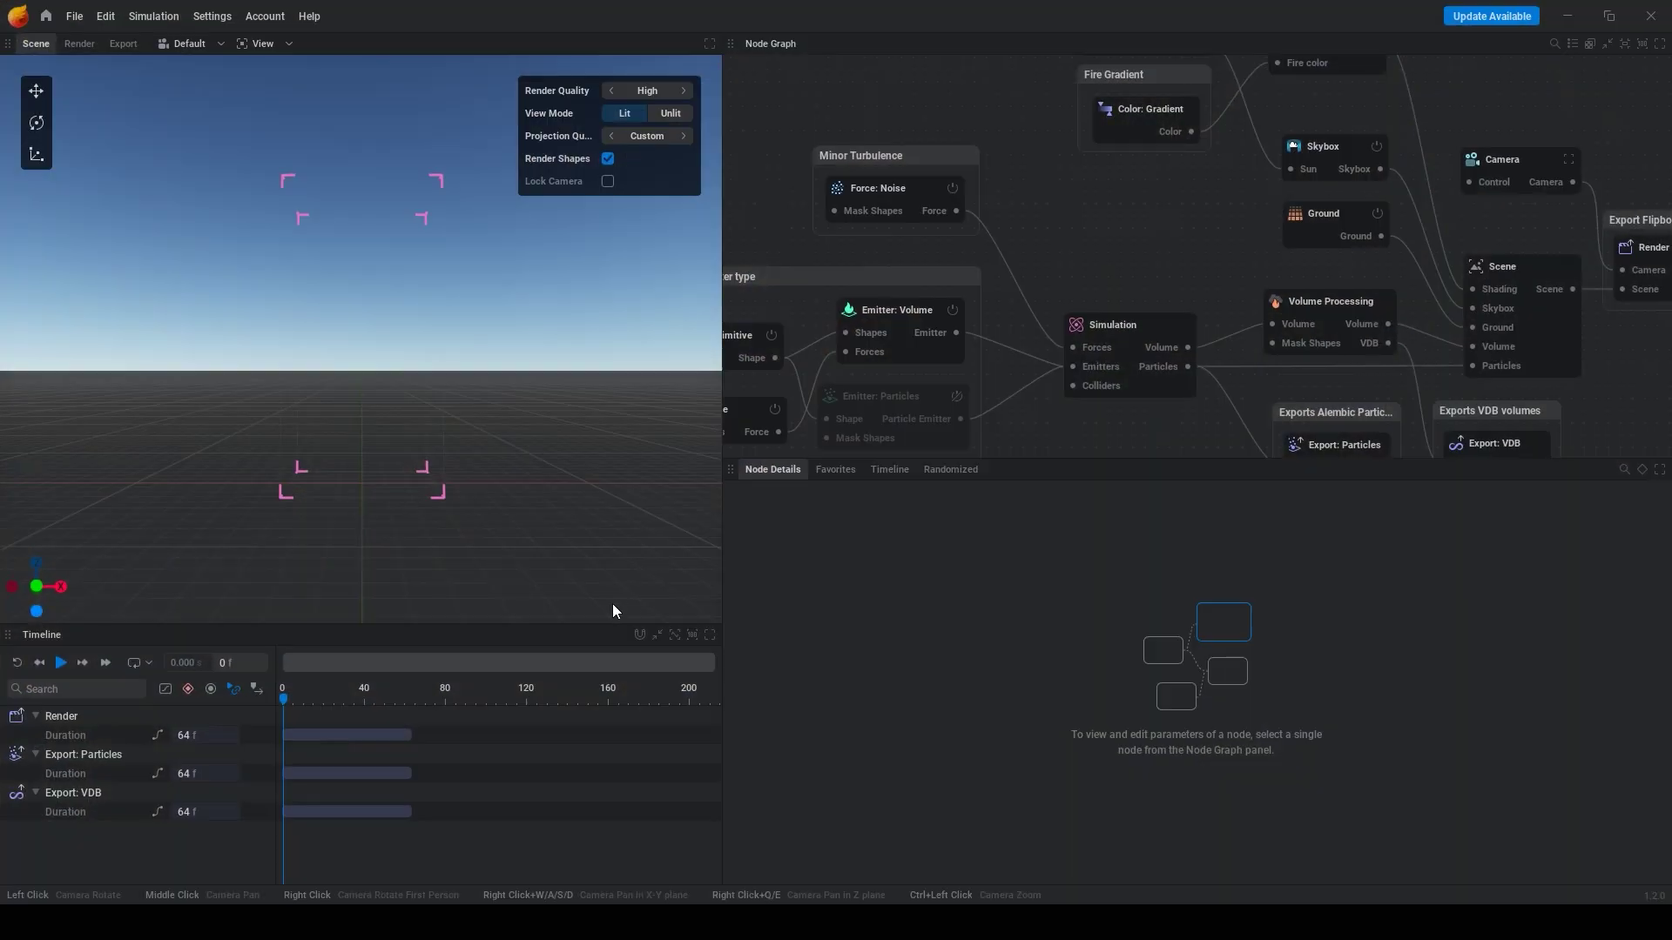
Step: Switch to EmberGen, preview the default fire simulation and delete the Emitter: Particles node from the node graph
{"action": "key", "text": "space"}
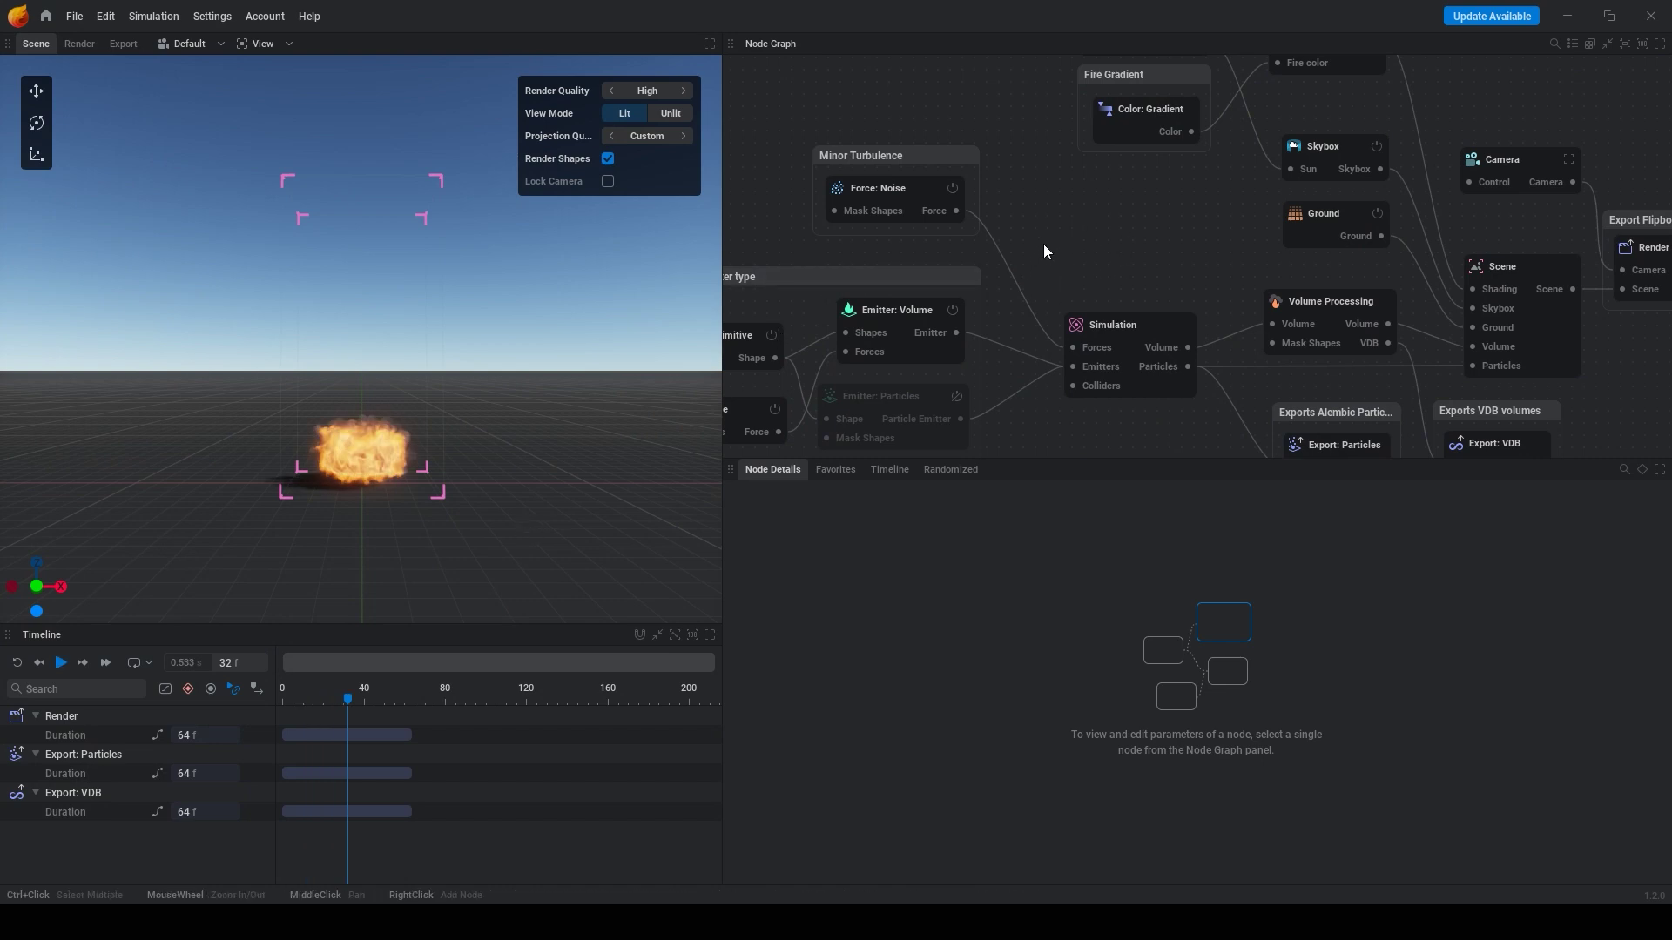
{"action": "middle_click_drag", "start_coordinate": [1044, 246], "coordinate": [1269, 159]}
{"action": "left_click", "coordinate": [1096, 317]}
{"action": "key", "text": "Delete"}
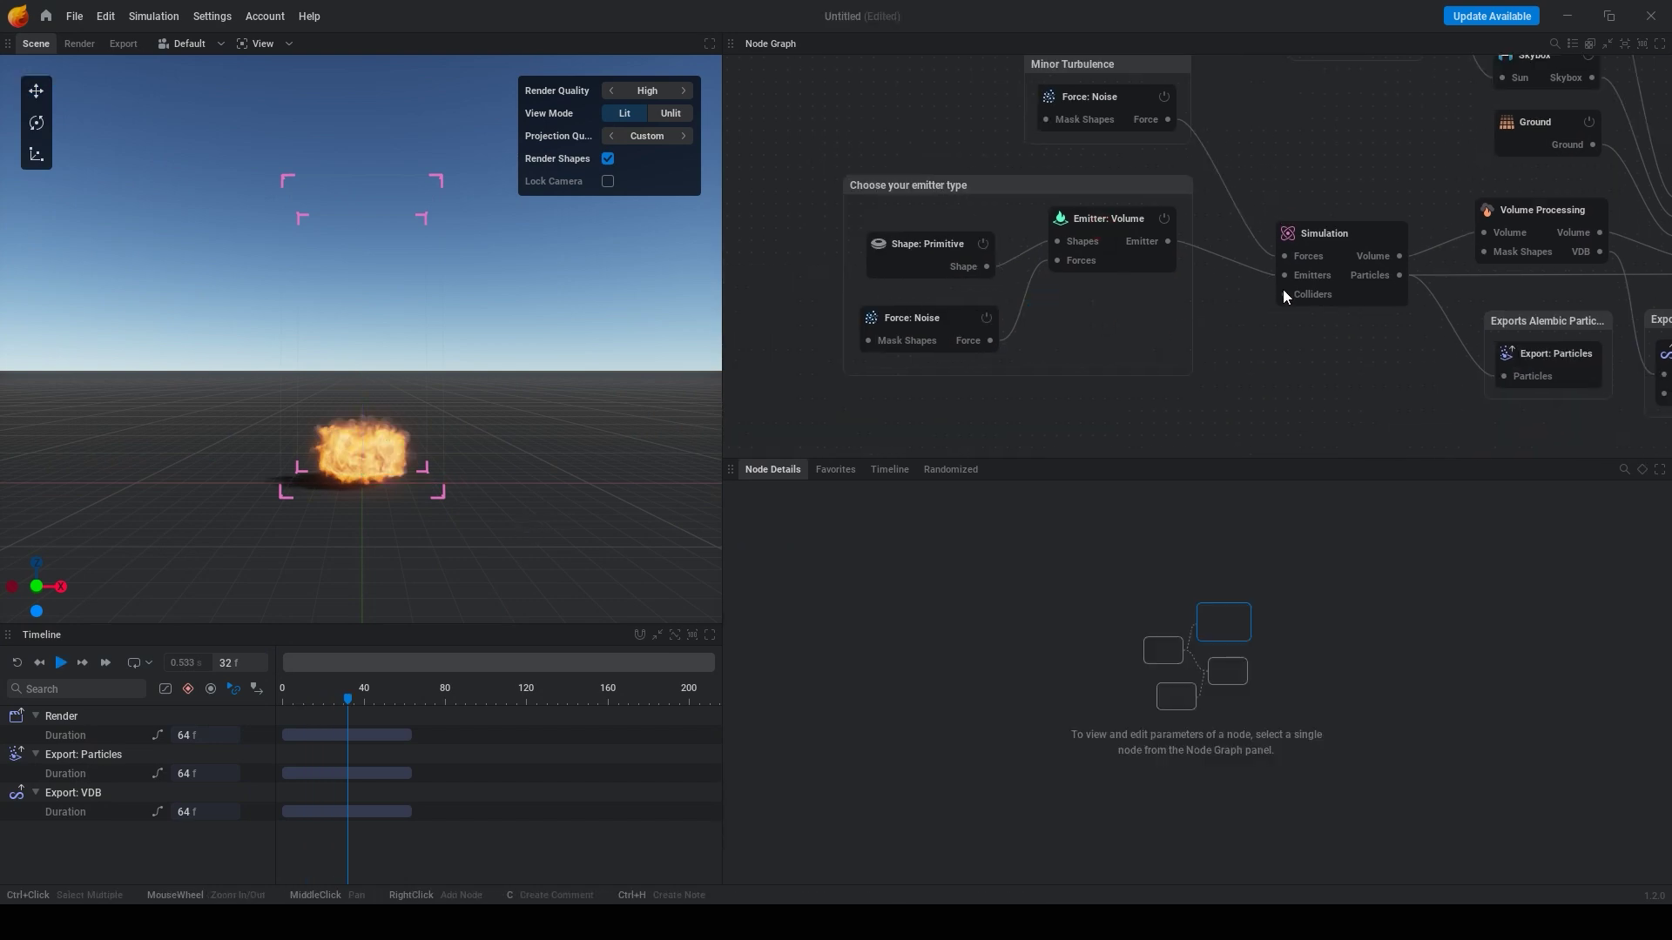
Step: Set the Simulation node's voxel count to X 300, Y 300 and Z 180
{"action": "left_click", "coordinate": [1283, 289]}
{"action": "left_click", "coordinate": [1017, 659]}
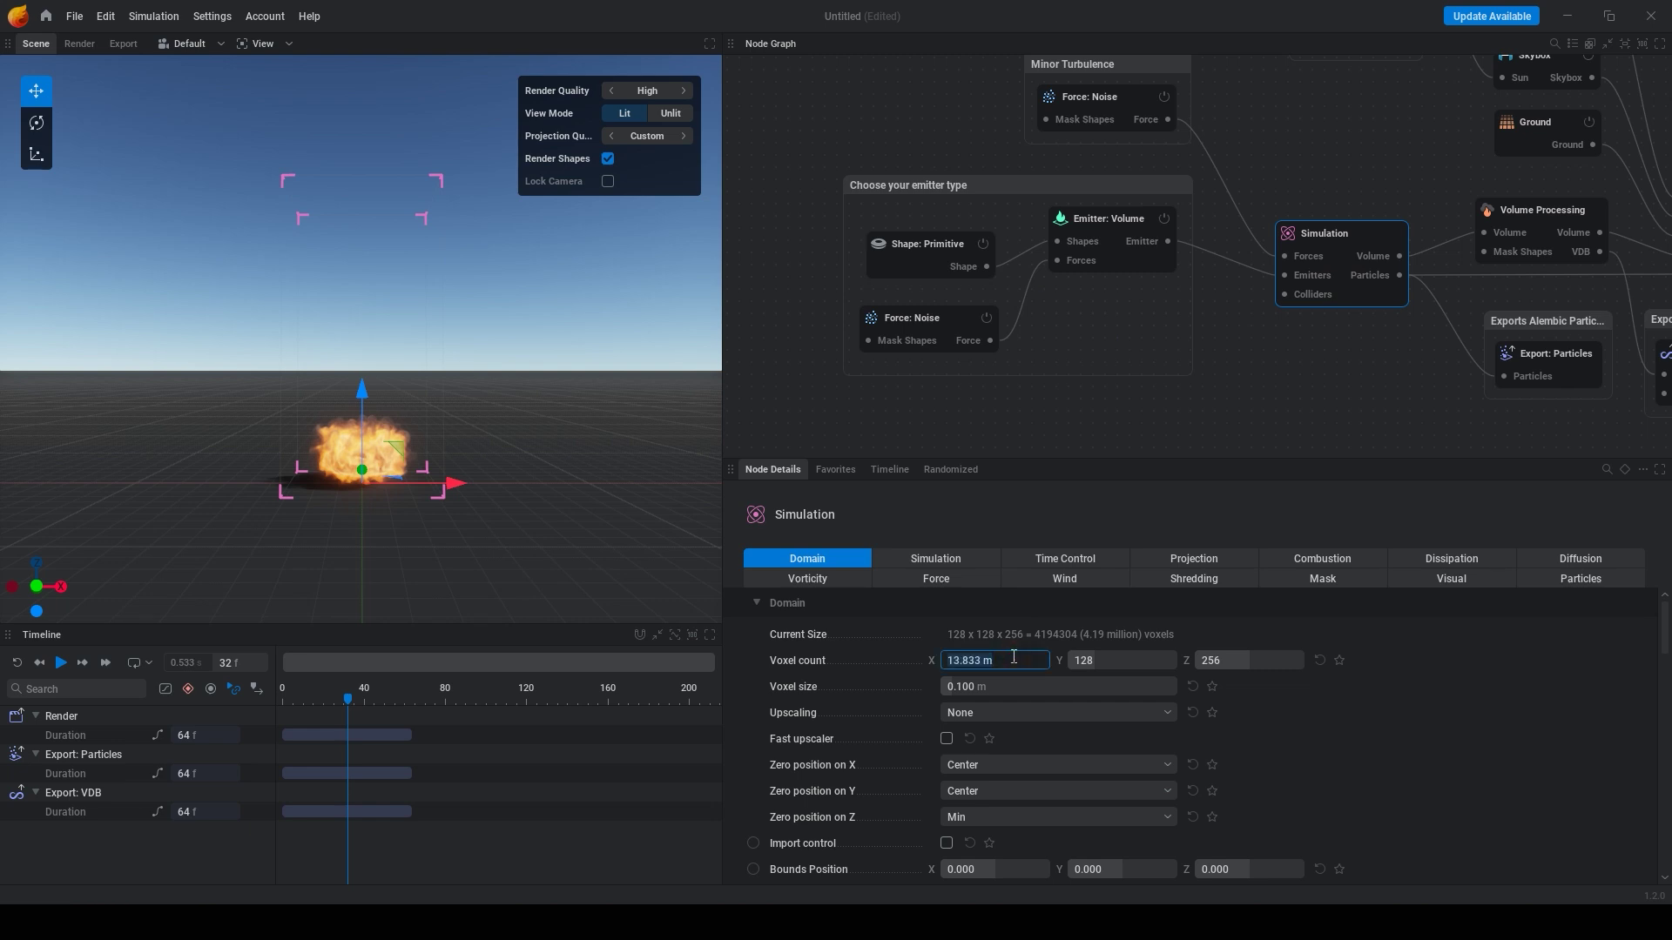
{"action": "type", "text": "300"}
{"action": "left_click", "coordinate": [1119, 660]}
{"action": "type", "text": "300"}
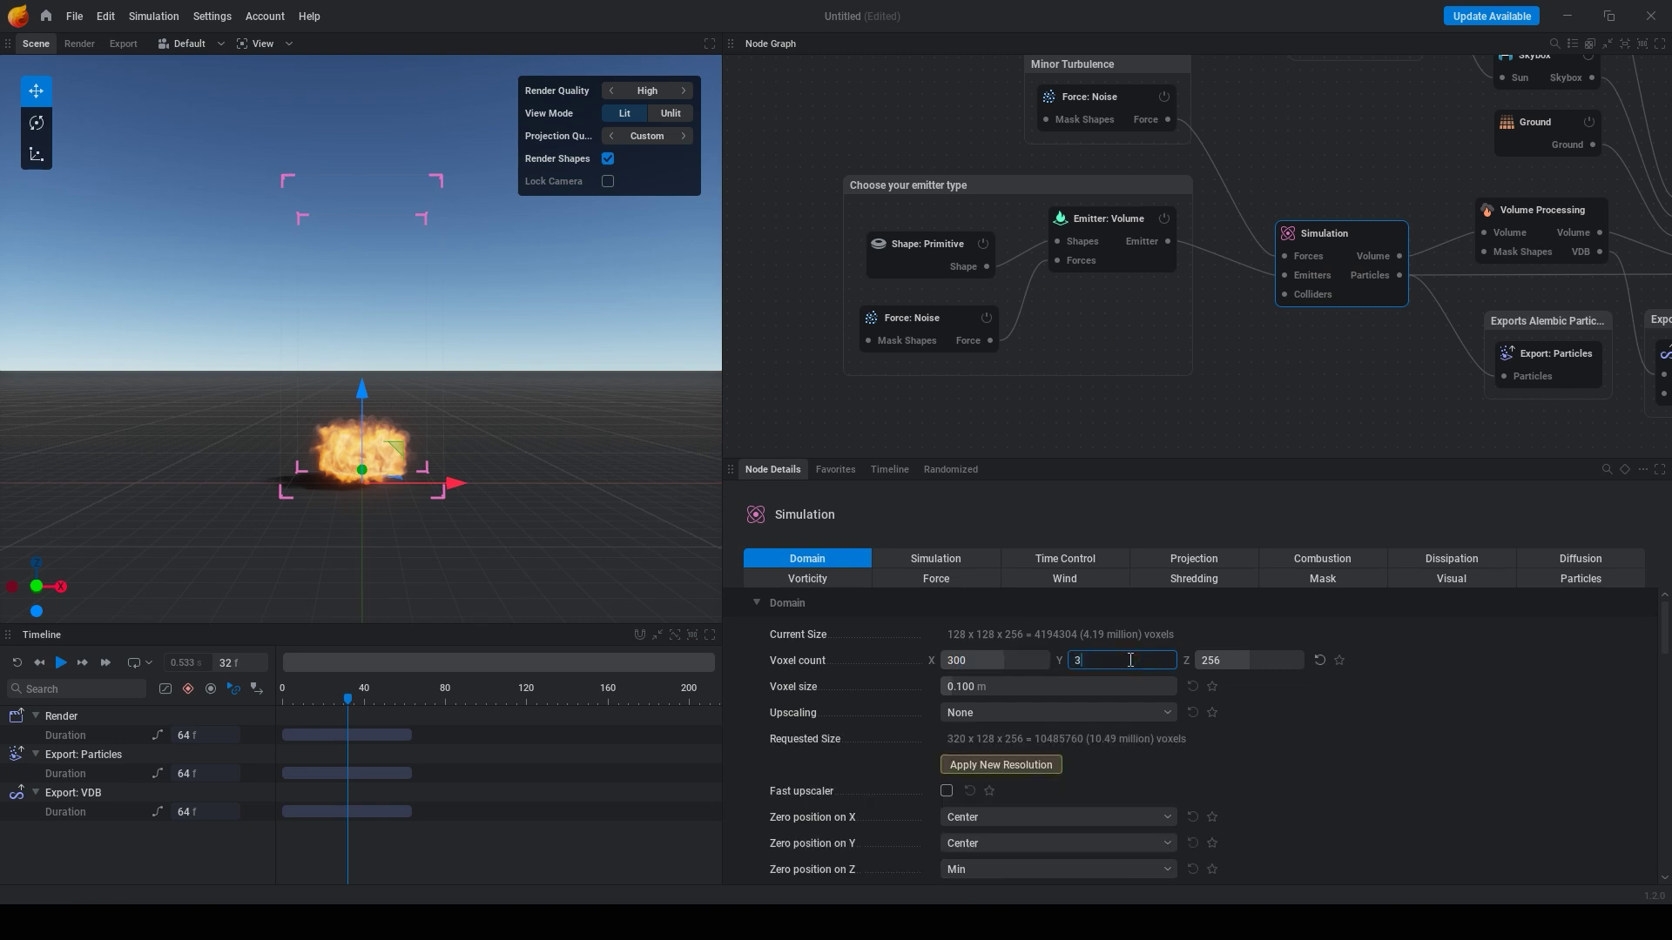
{"action": "left_click", "coordinate": [1257, 662]}
{"action": "type", "text": "180"}
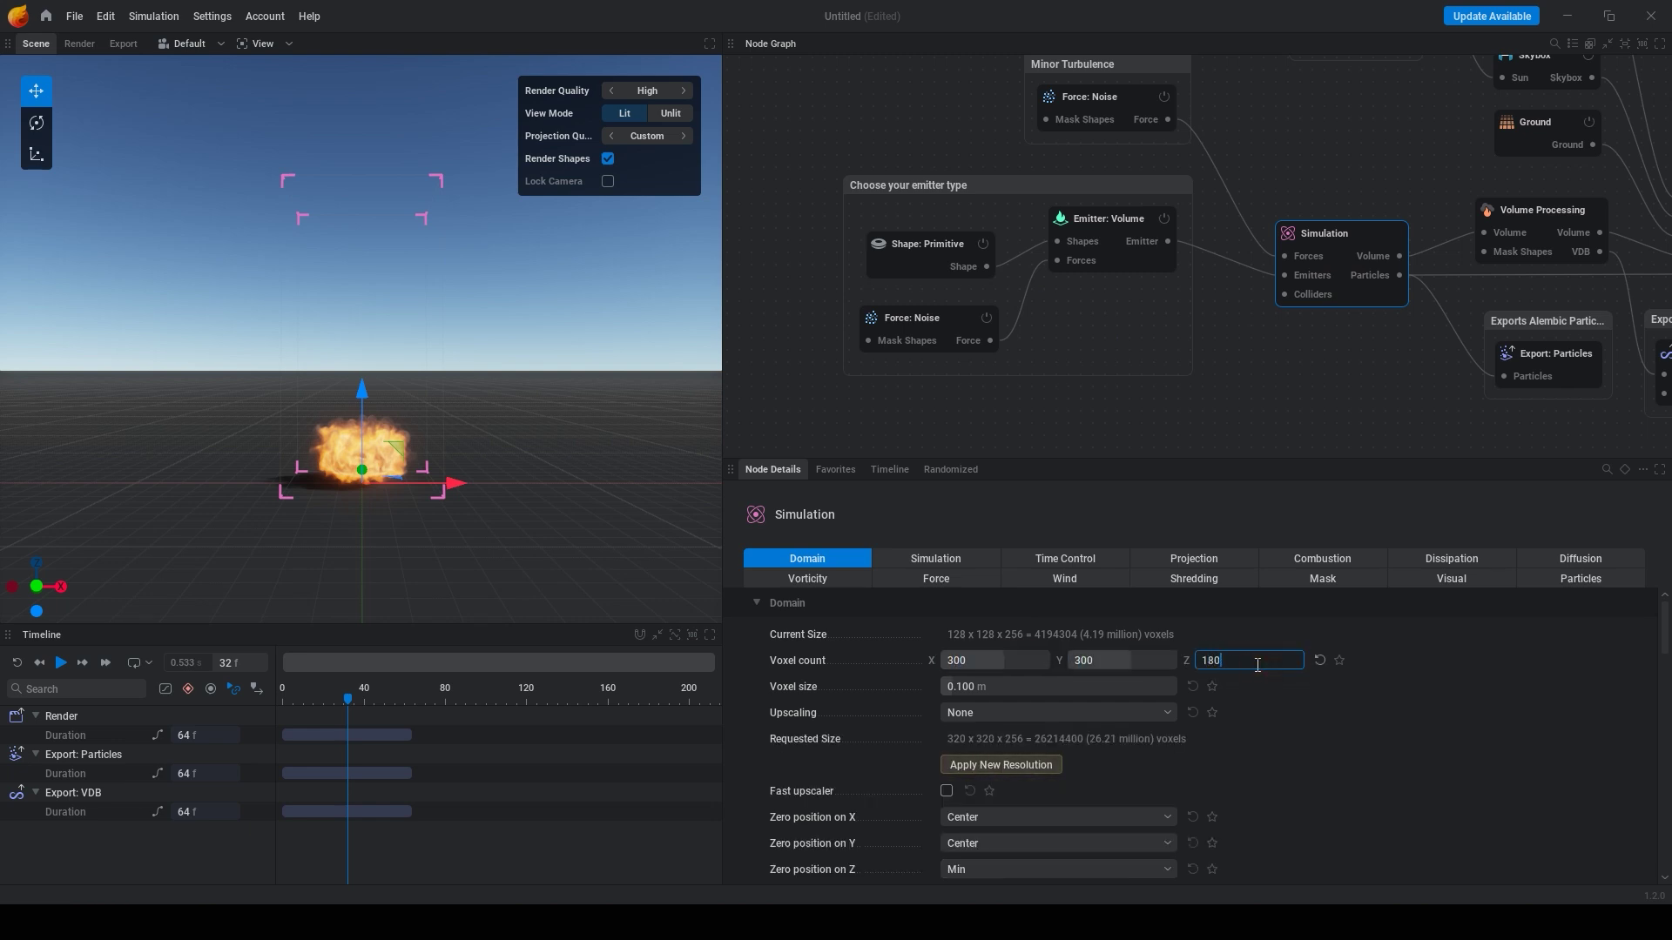
{"action": "key", "text": "Return"}
Step: Set the simulation's voxel size to 0.5 m and apply the new resolution
{"action": "left_click", "coordinate": [995, 687]}
{"action": "type", "text": "0.5"}
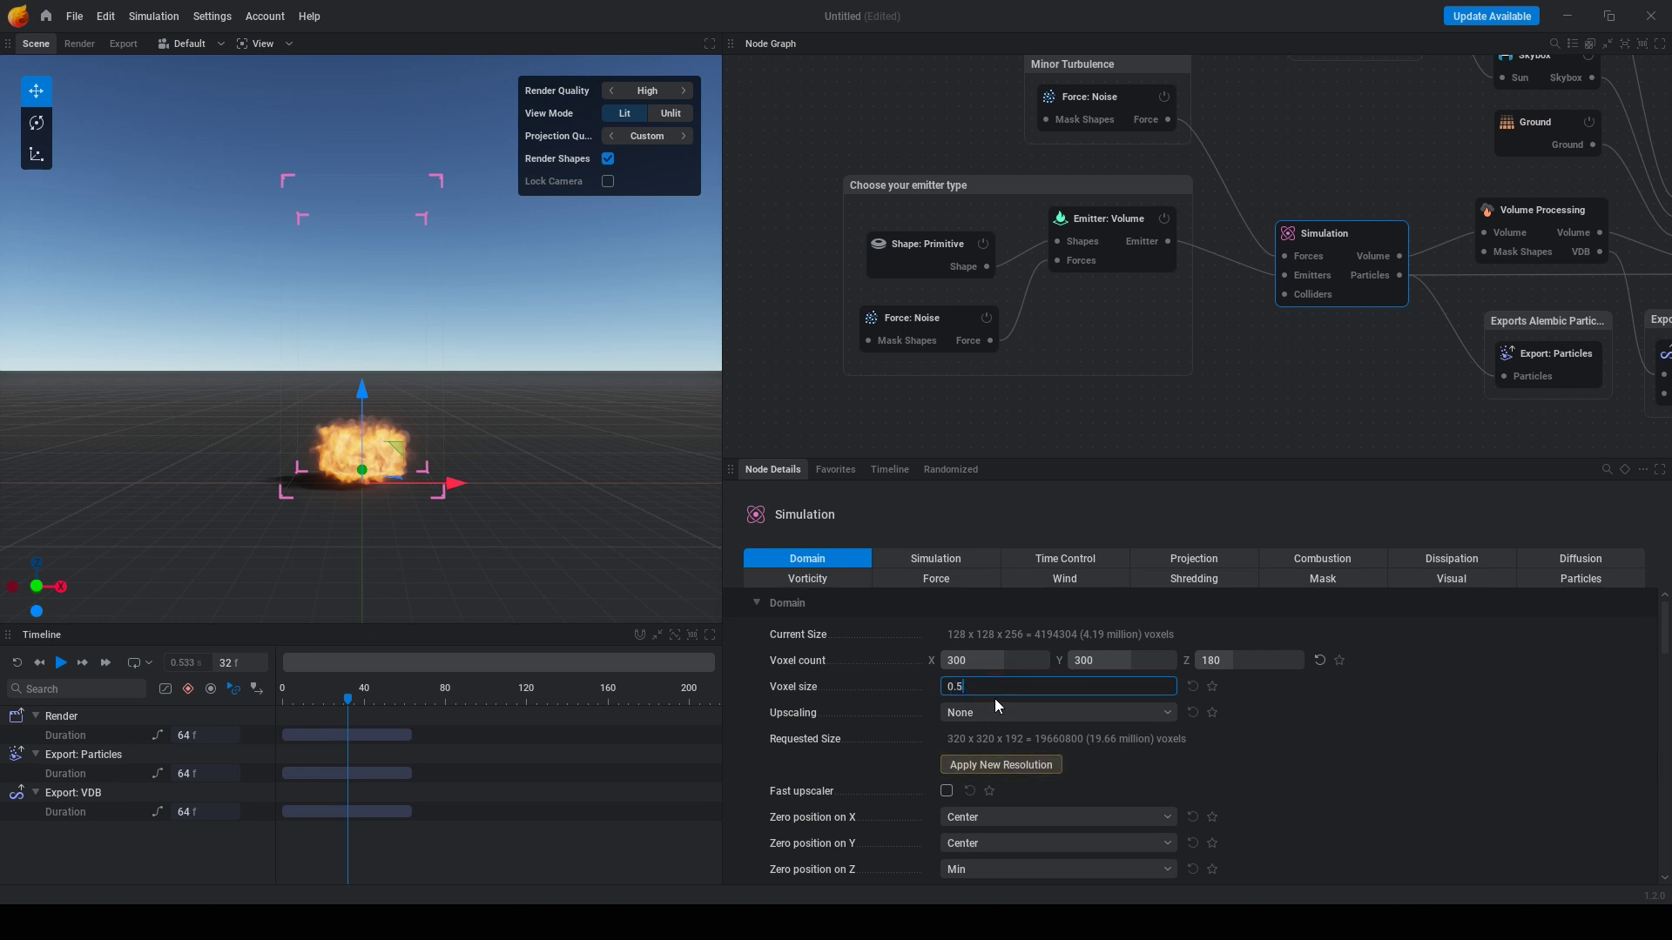
{"action": "key", "text": "Return"}
{"action": "left_click", "coordinate": [1002, 765]}
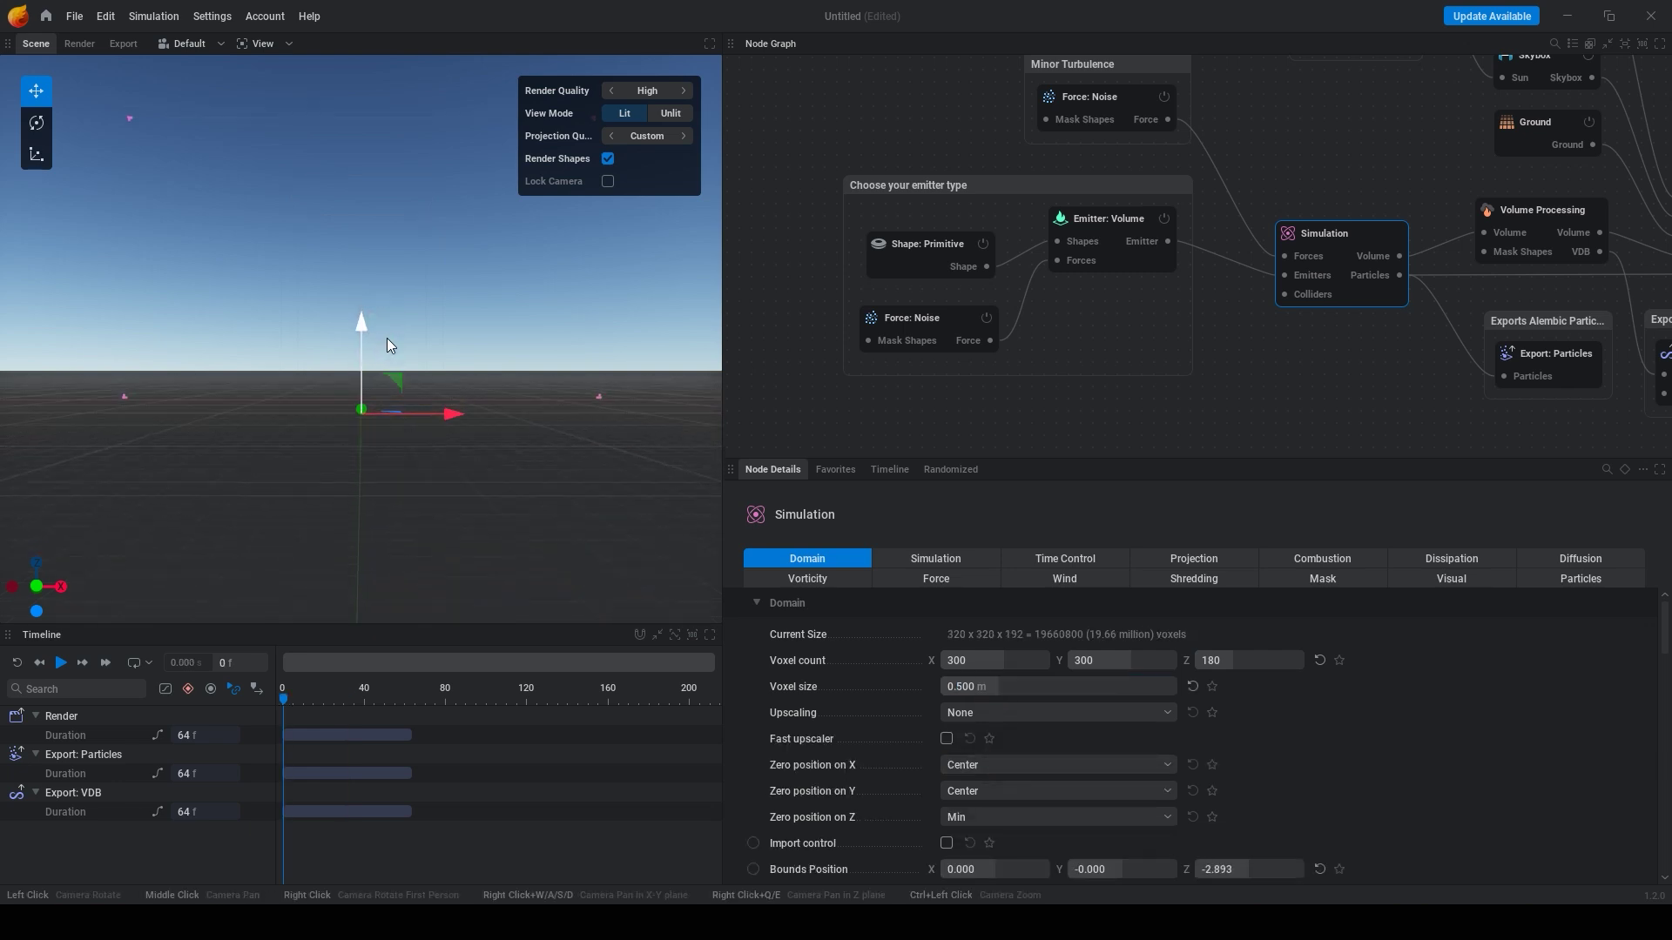
Step: Set the Shape: Primitive torus to a minor radius of 0.5 m and a major radius of 45 m
{"action": "left_click_drag", "start_coordinate": [386, 338], "coordinate": [453, 291]}
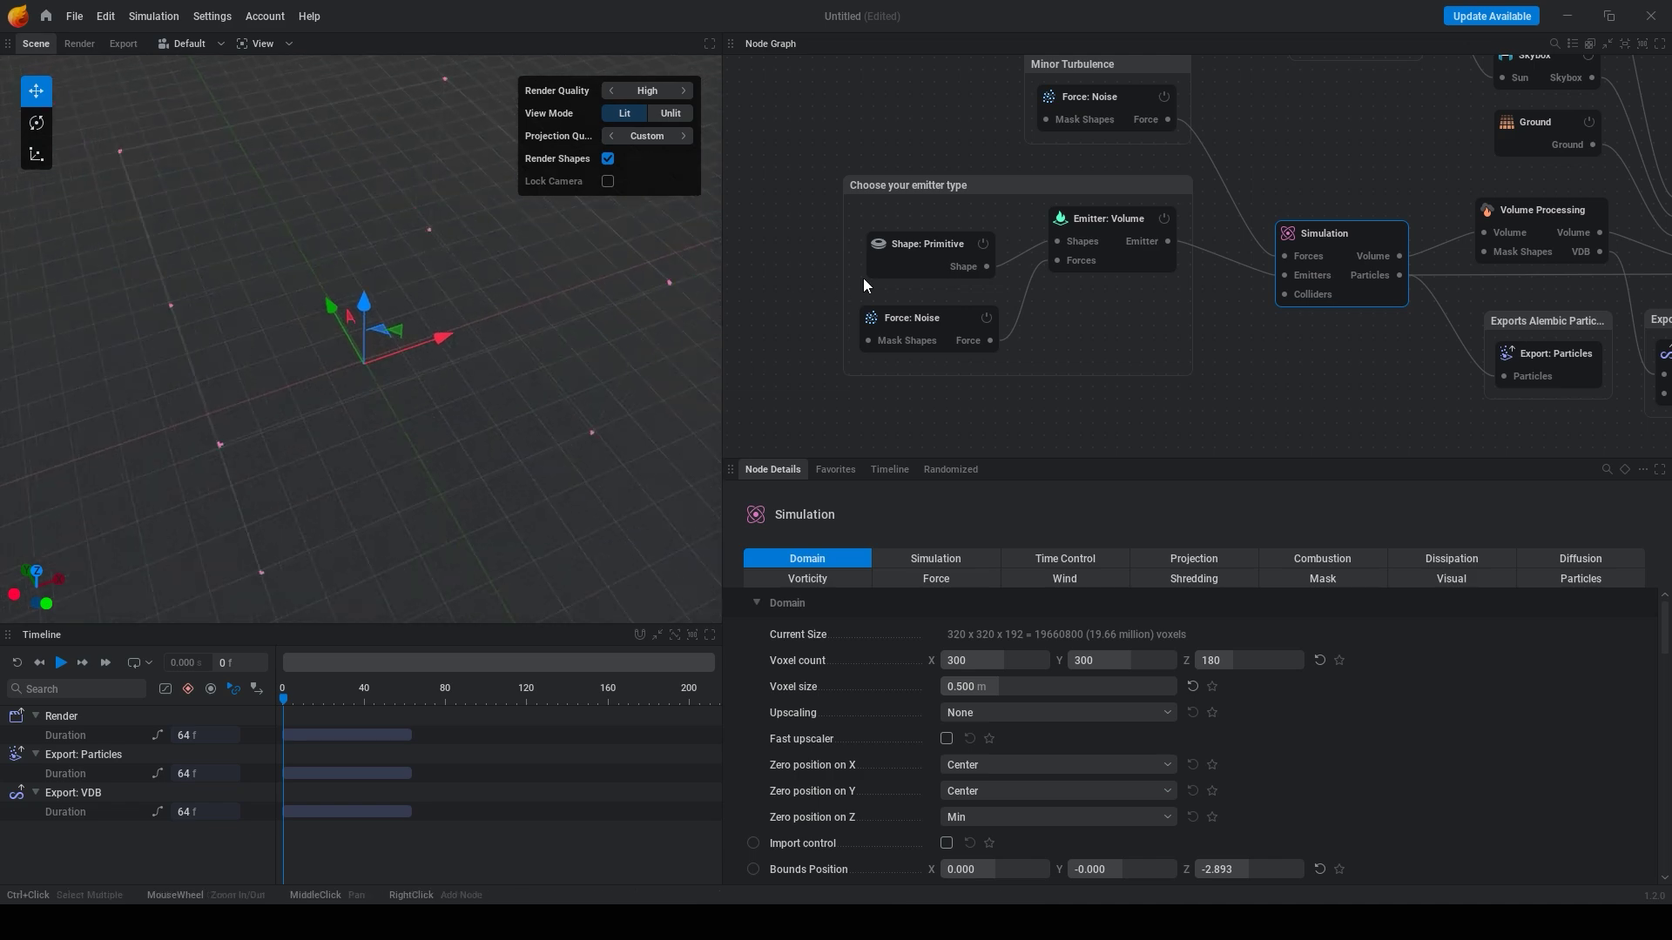
{"action": "left_click", "coordinate": [931, 248]}
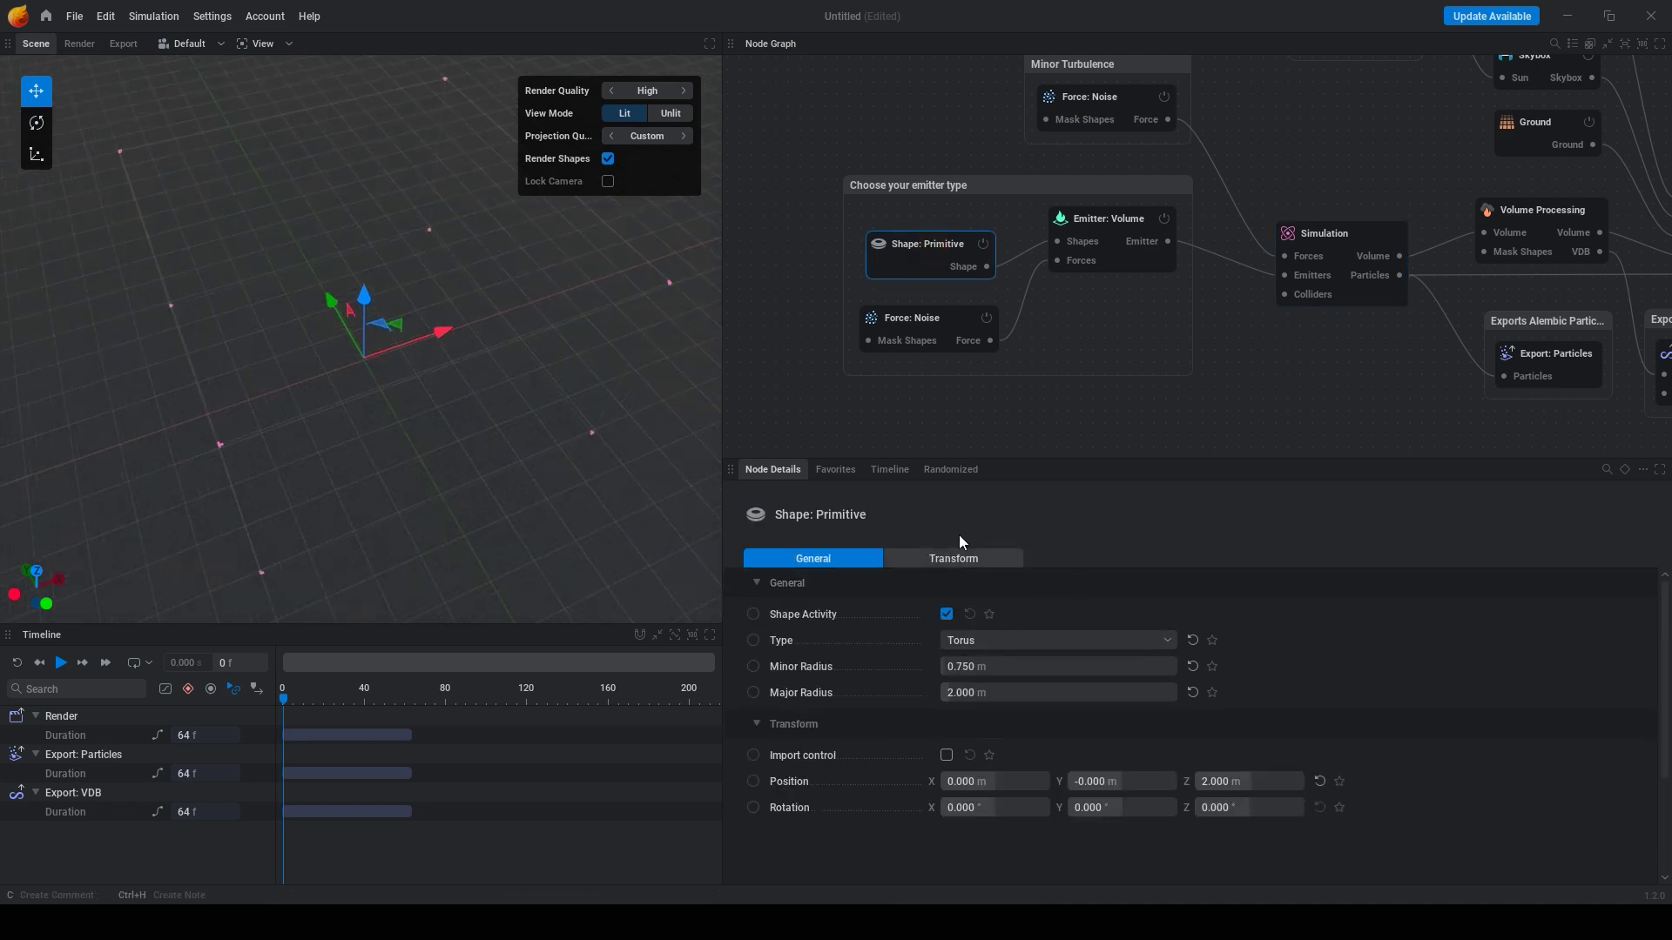
{"action": "left_click", "coordinate": [995, 666]}
{"action": "type", "text": "0.5"}
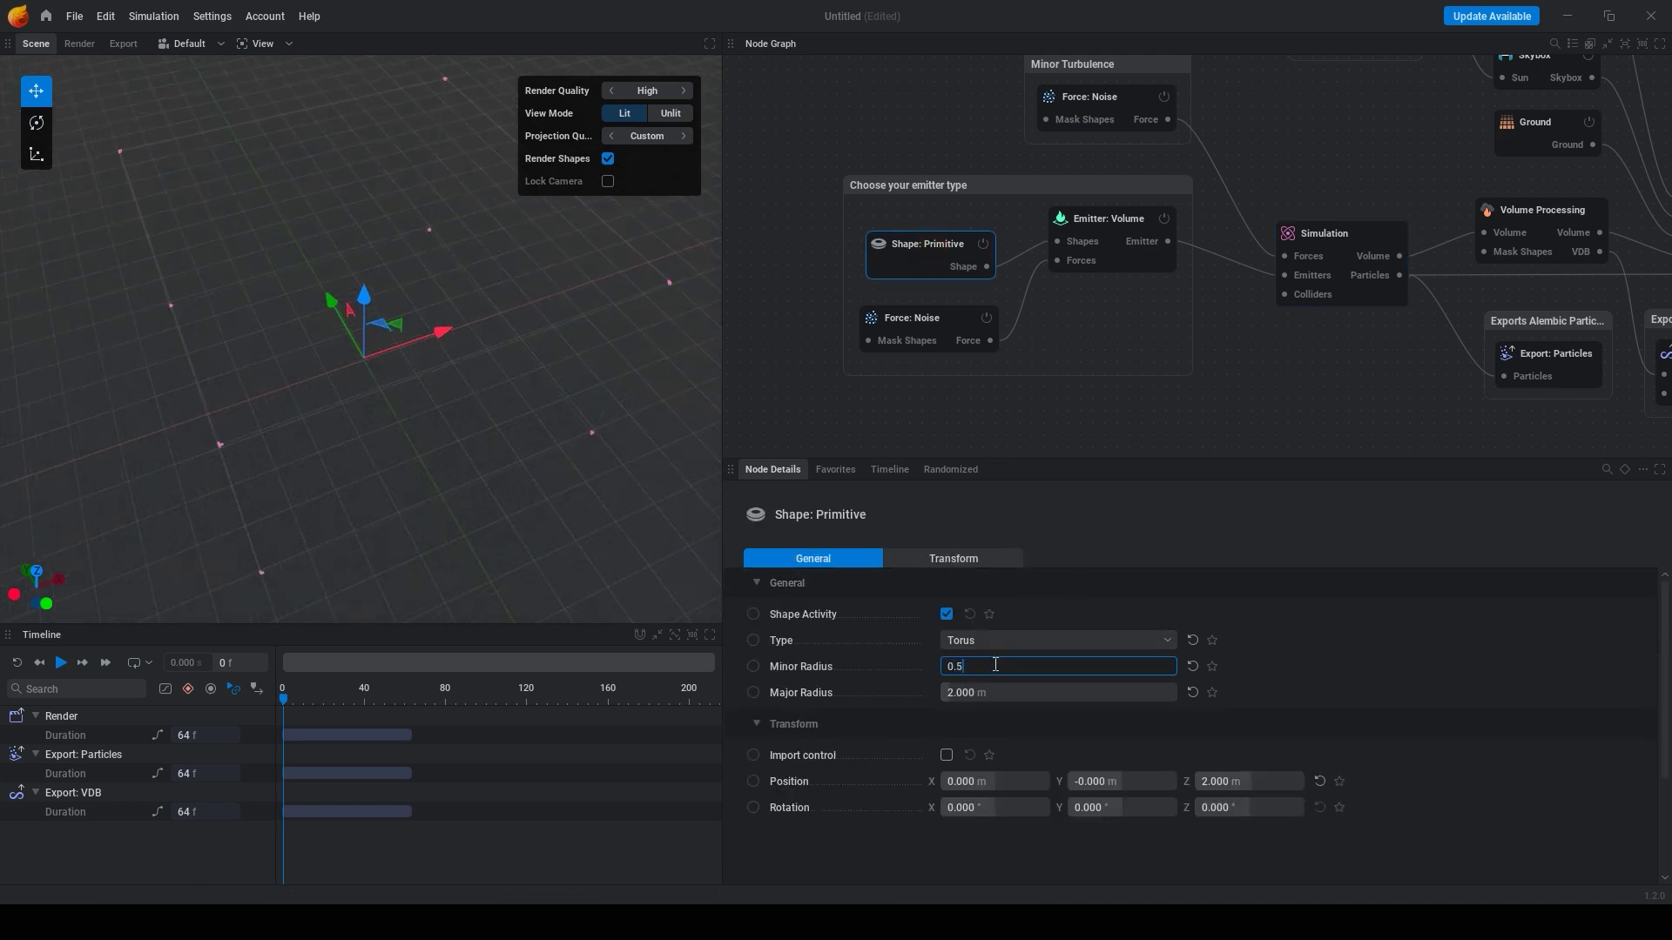
{"action": "left_click", "coordinate": [986, 692]}
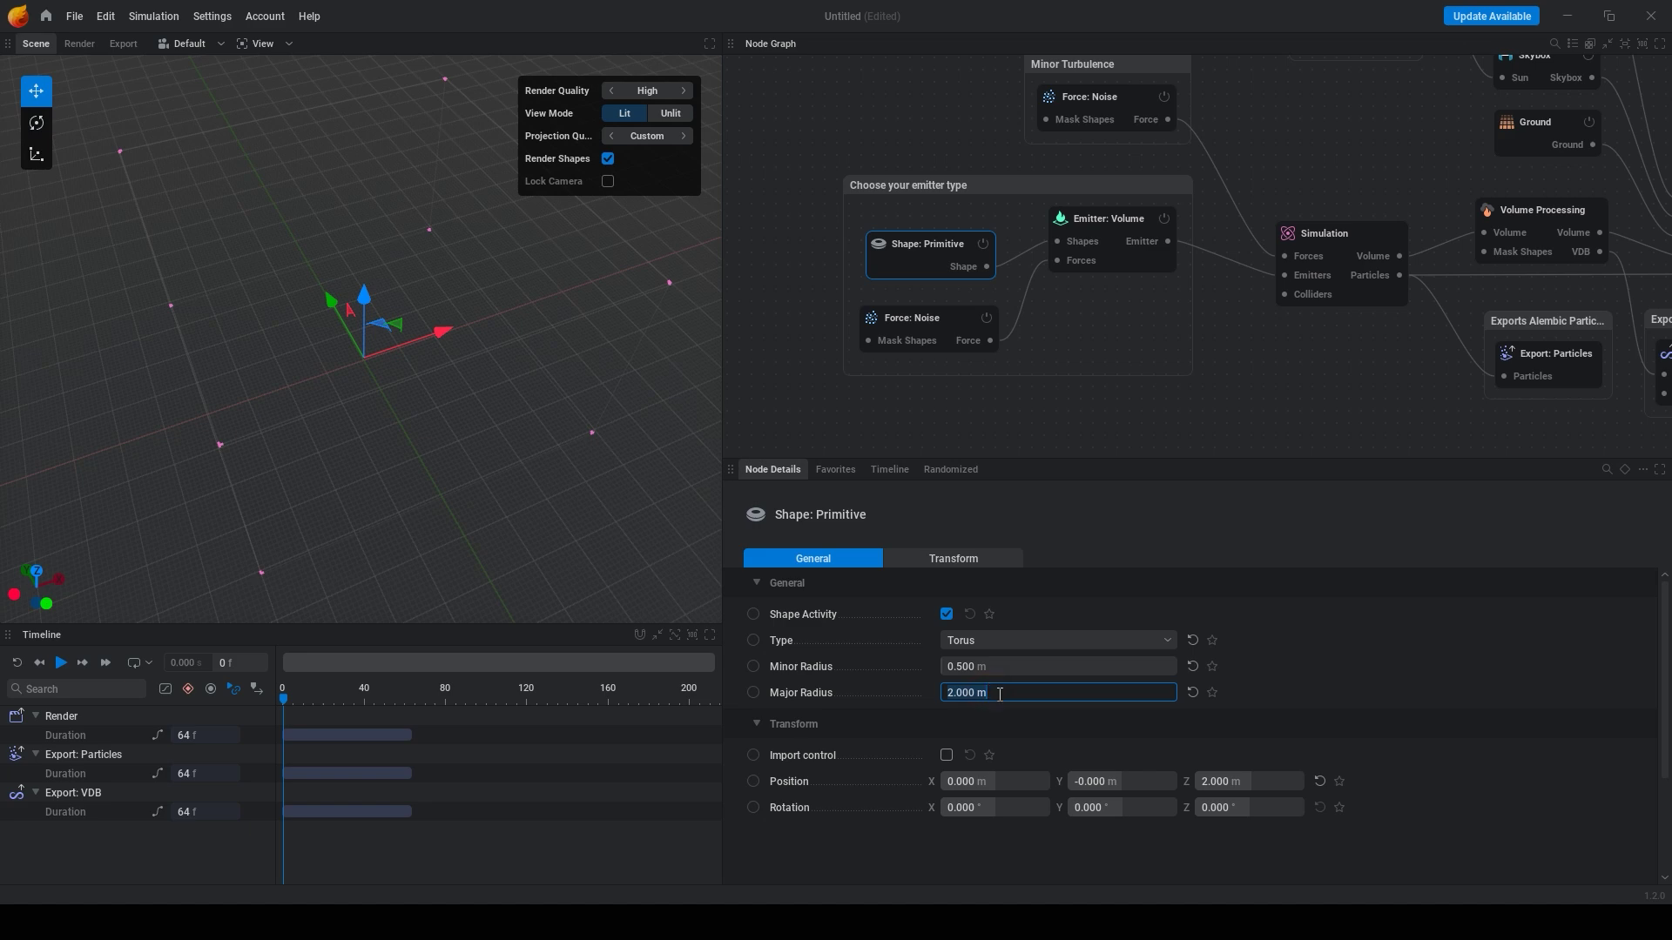
{"action": "type", "text": "45"}
{"action": "key", "text": "Return"}
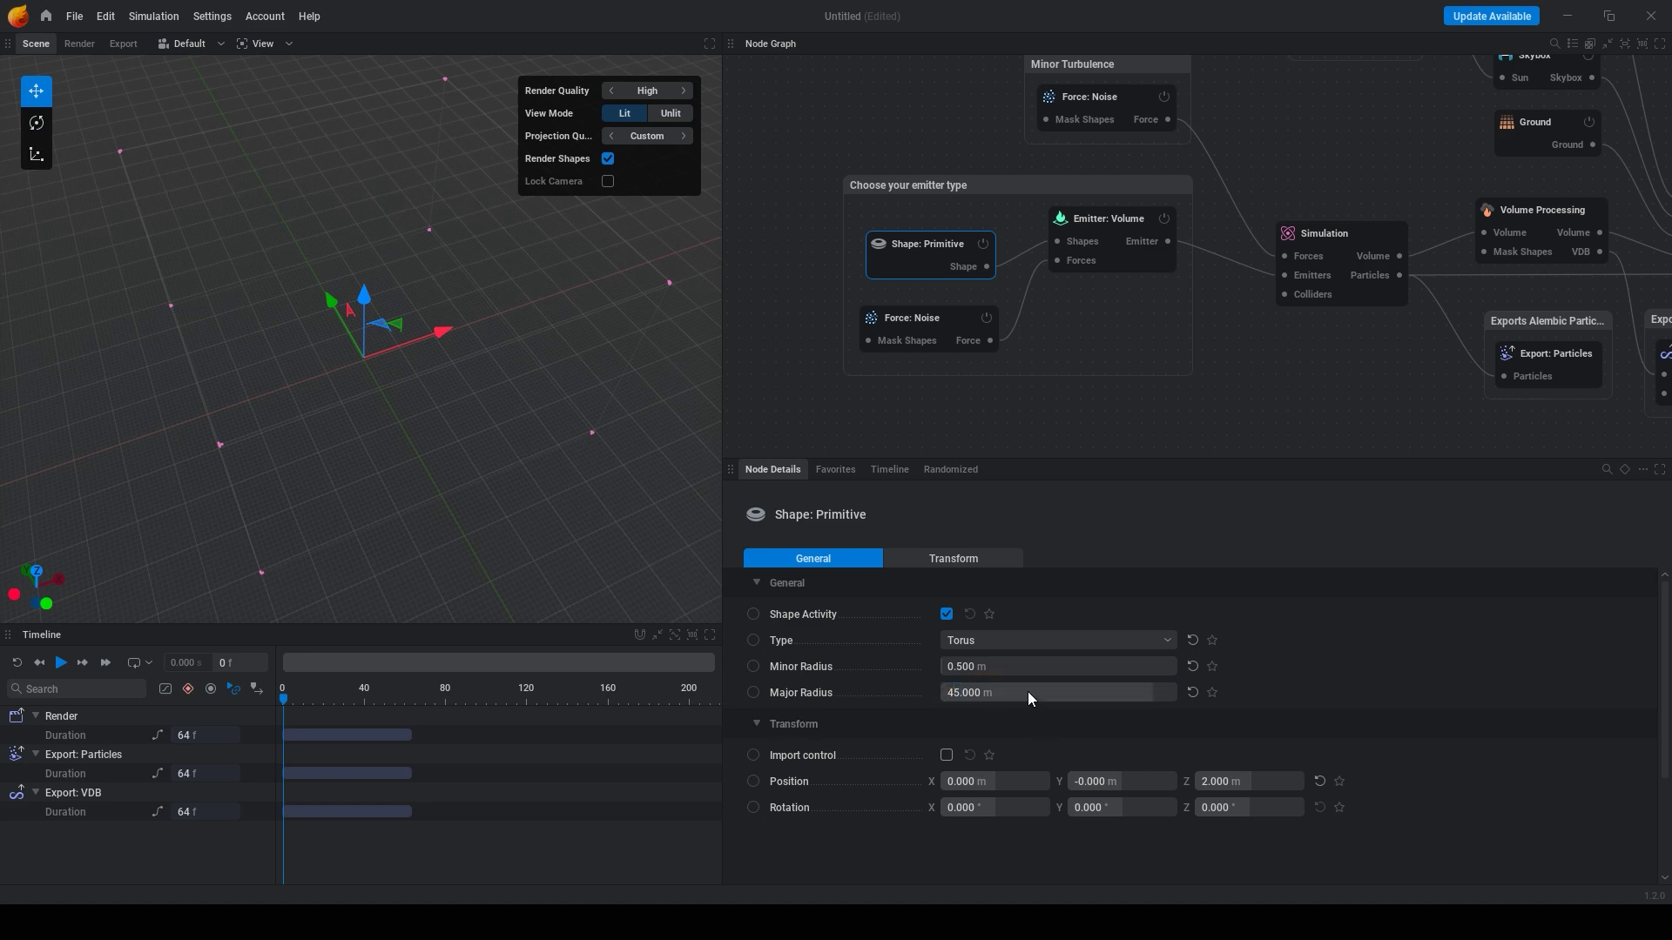
Step: Set the torus shape's Y and Z position to 0
{"action": "left_click_drag", "start_coordinate": [486, 505], "coordinate": [418, 348]}
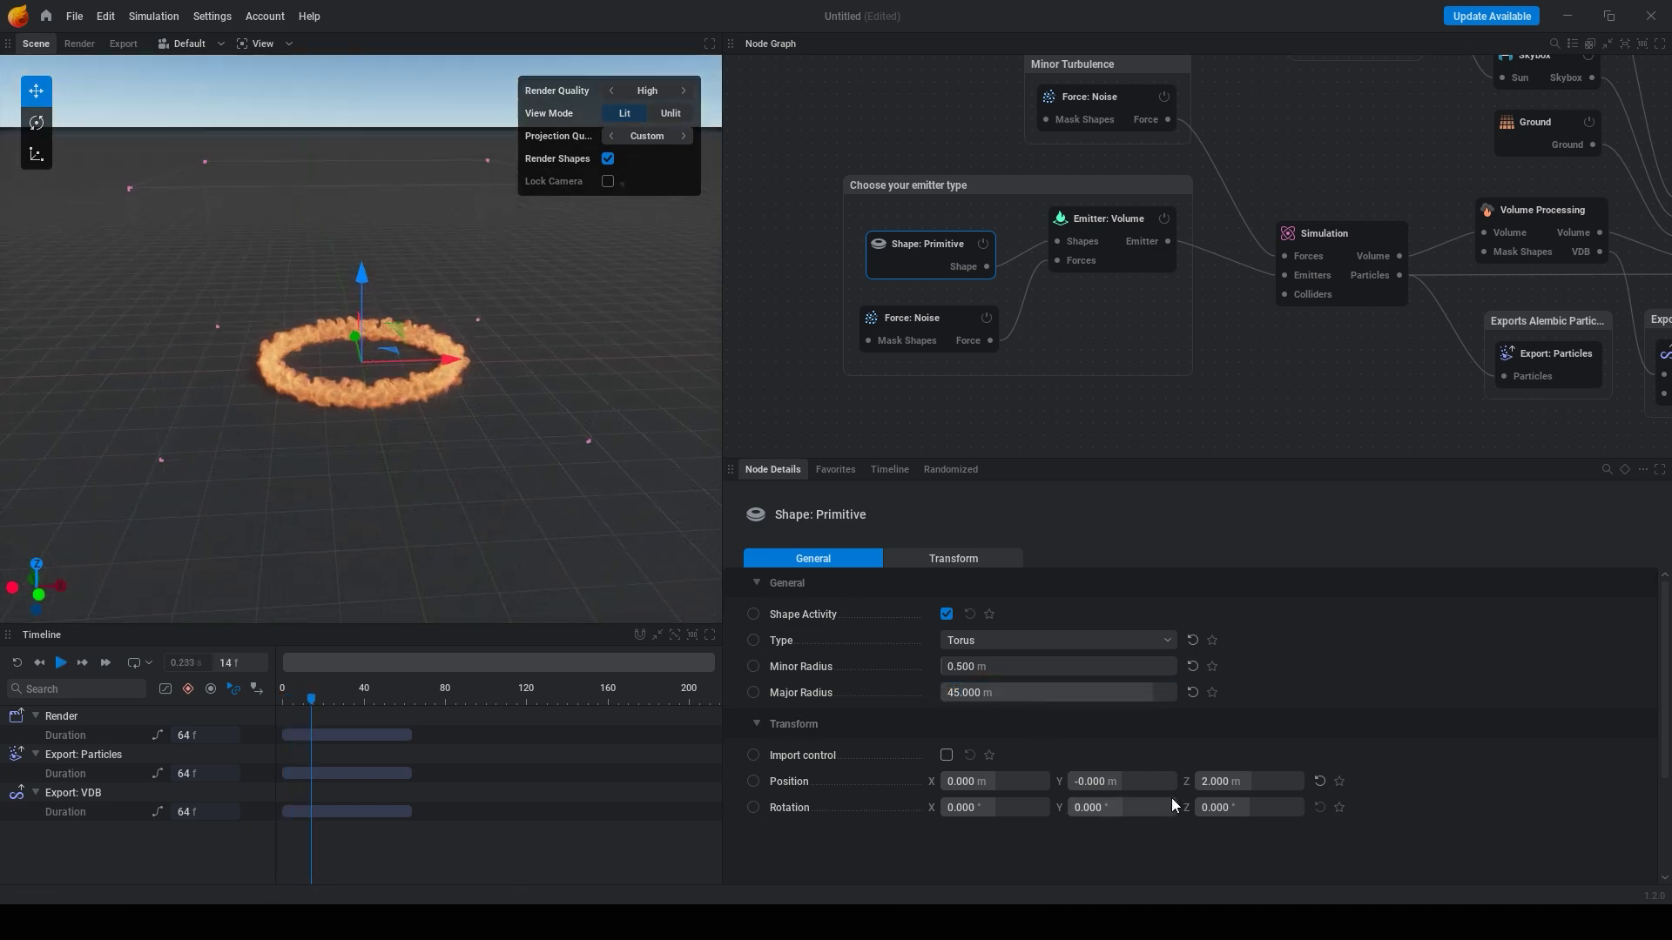
{"action": "left_click", "coordinate": [1124, 782]}
{"action": "type", "text": "0"}
{"action": "left_click", "coordinate": [1245, 781]}
{"action": "type", "text": "0"}
{"action": "key", "text": "Return"}
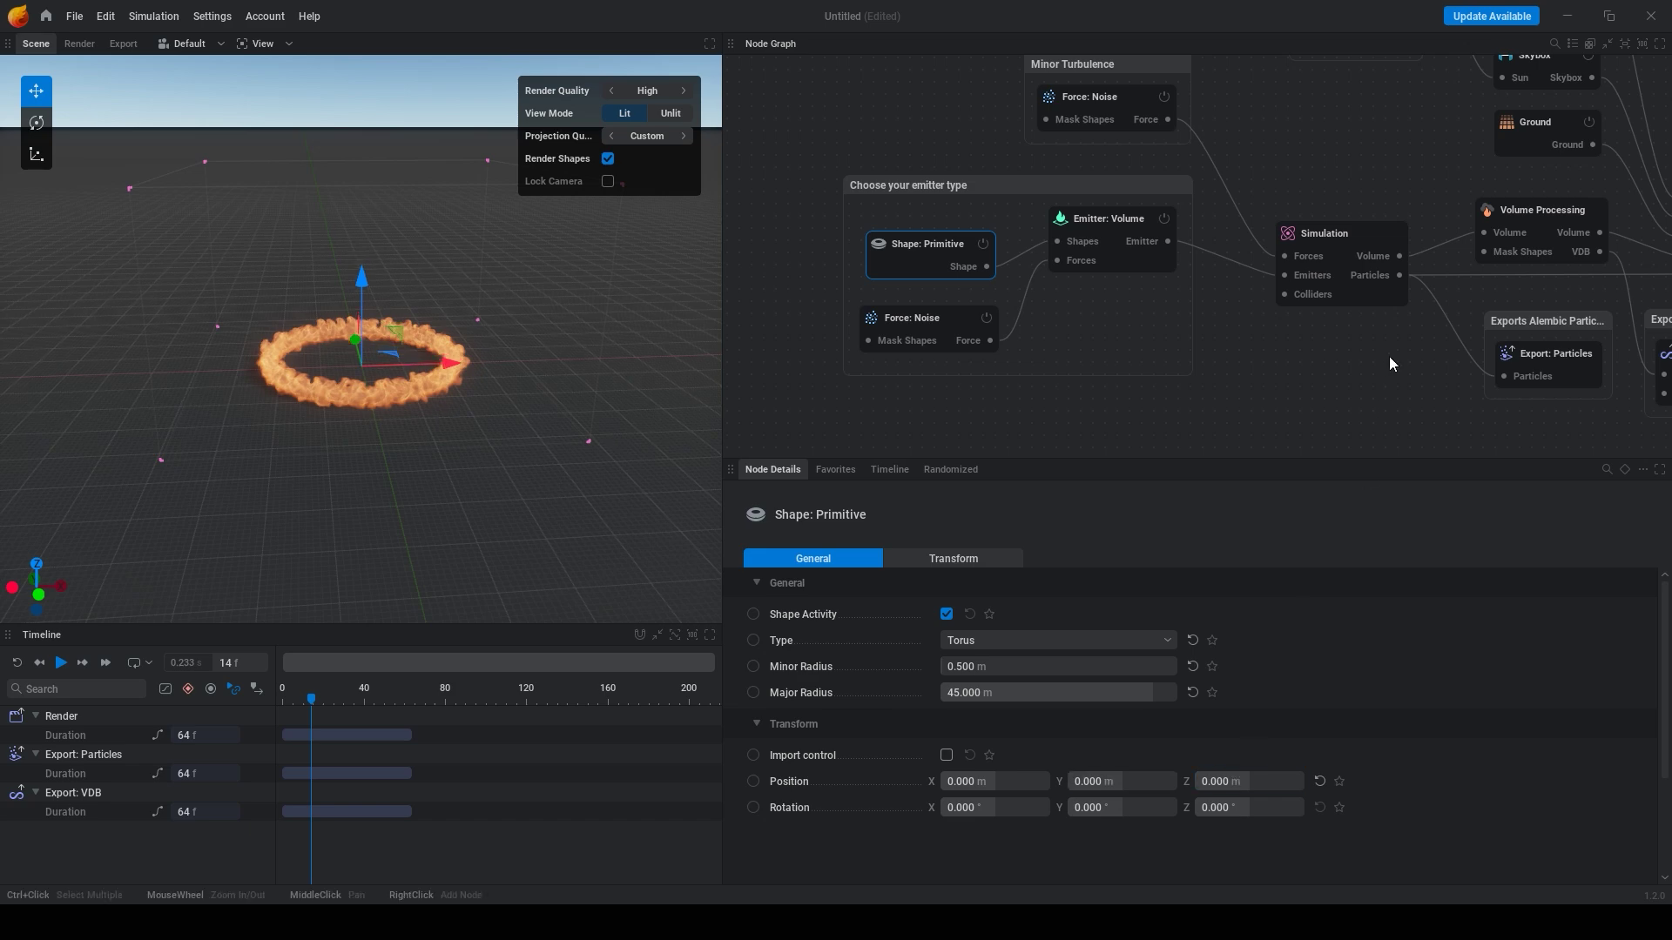
Step: Set the Simulation node's zero position on Z to Center and preview the simulation
{"action": "left_click", "coordinate": [1359, 294]}
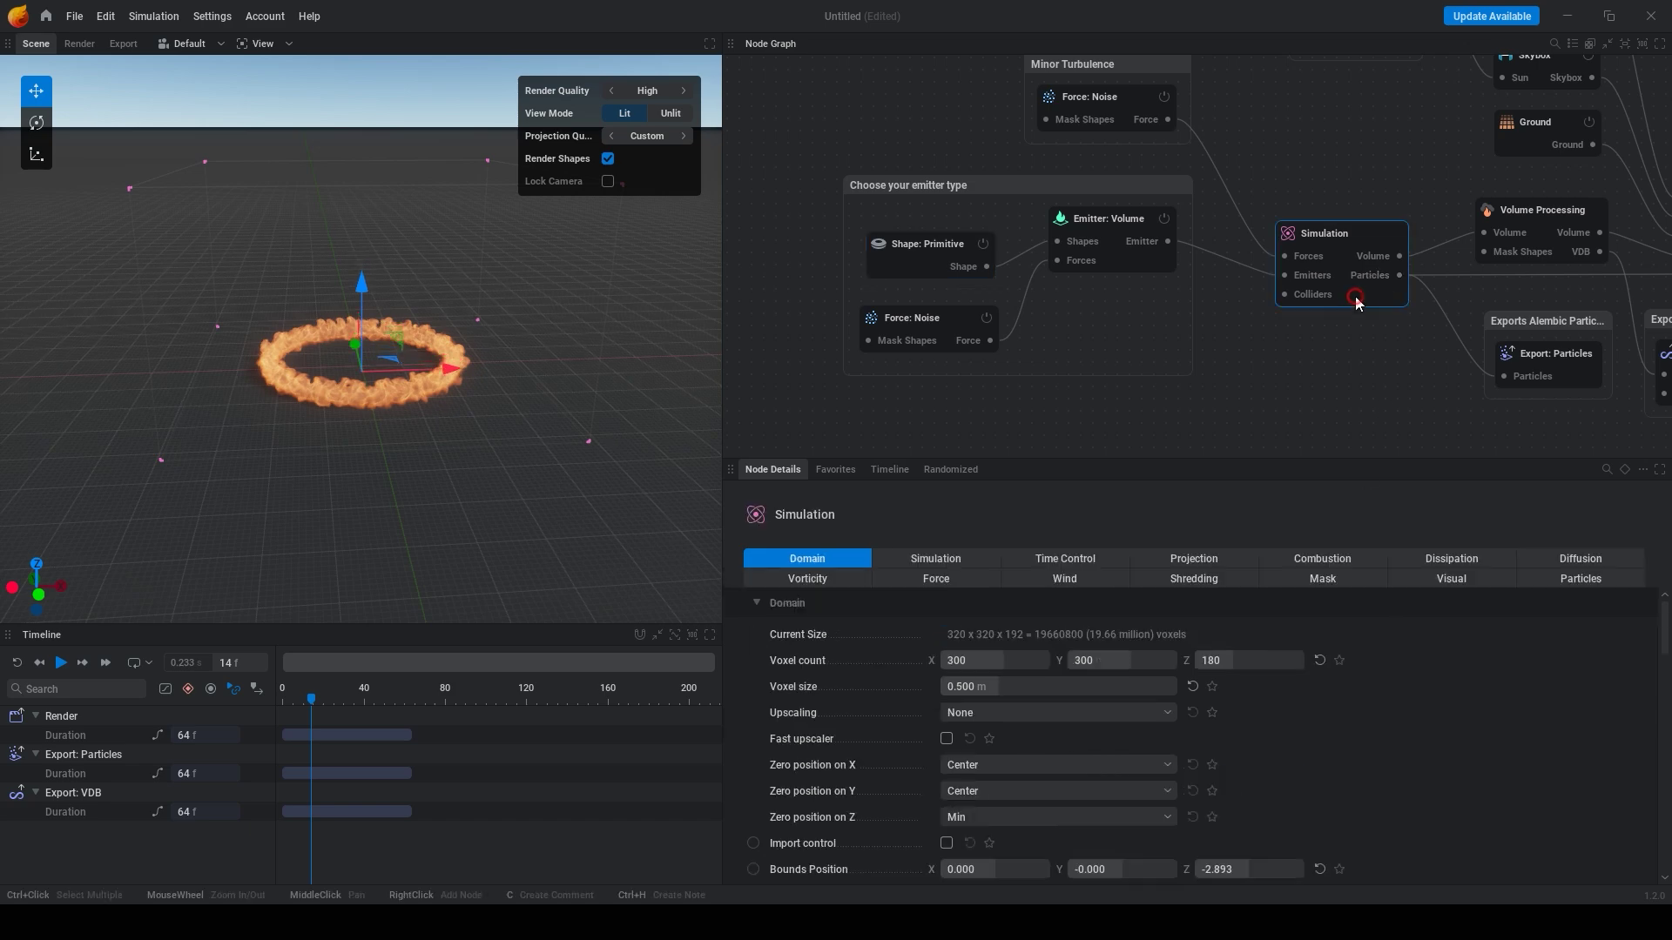
{"action": "left_click", "coordinate": [975, 819]}
{"action": "left_click", "coordinate": [981, 773]}
{"action": "key", "text": "space"}
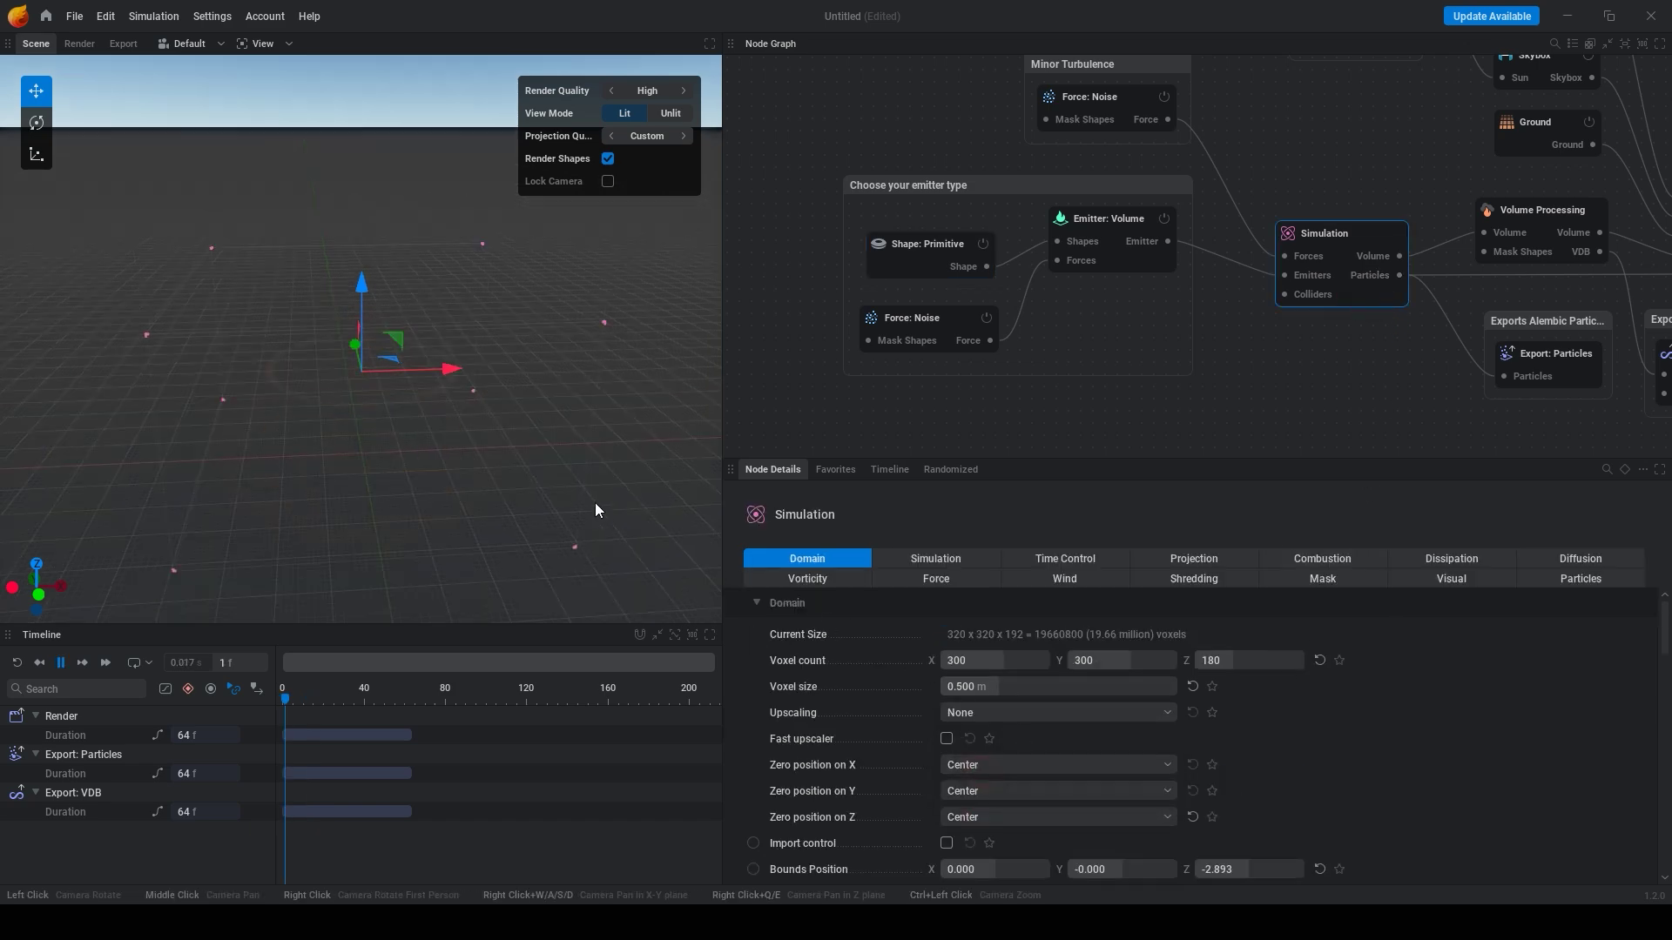
{"action": "key", "text": "space"}
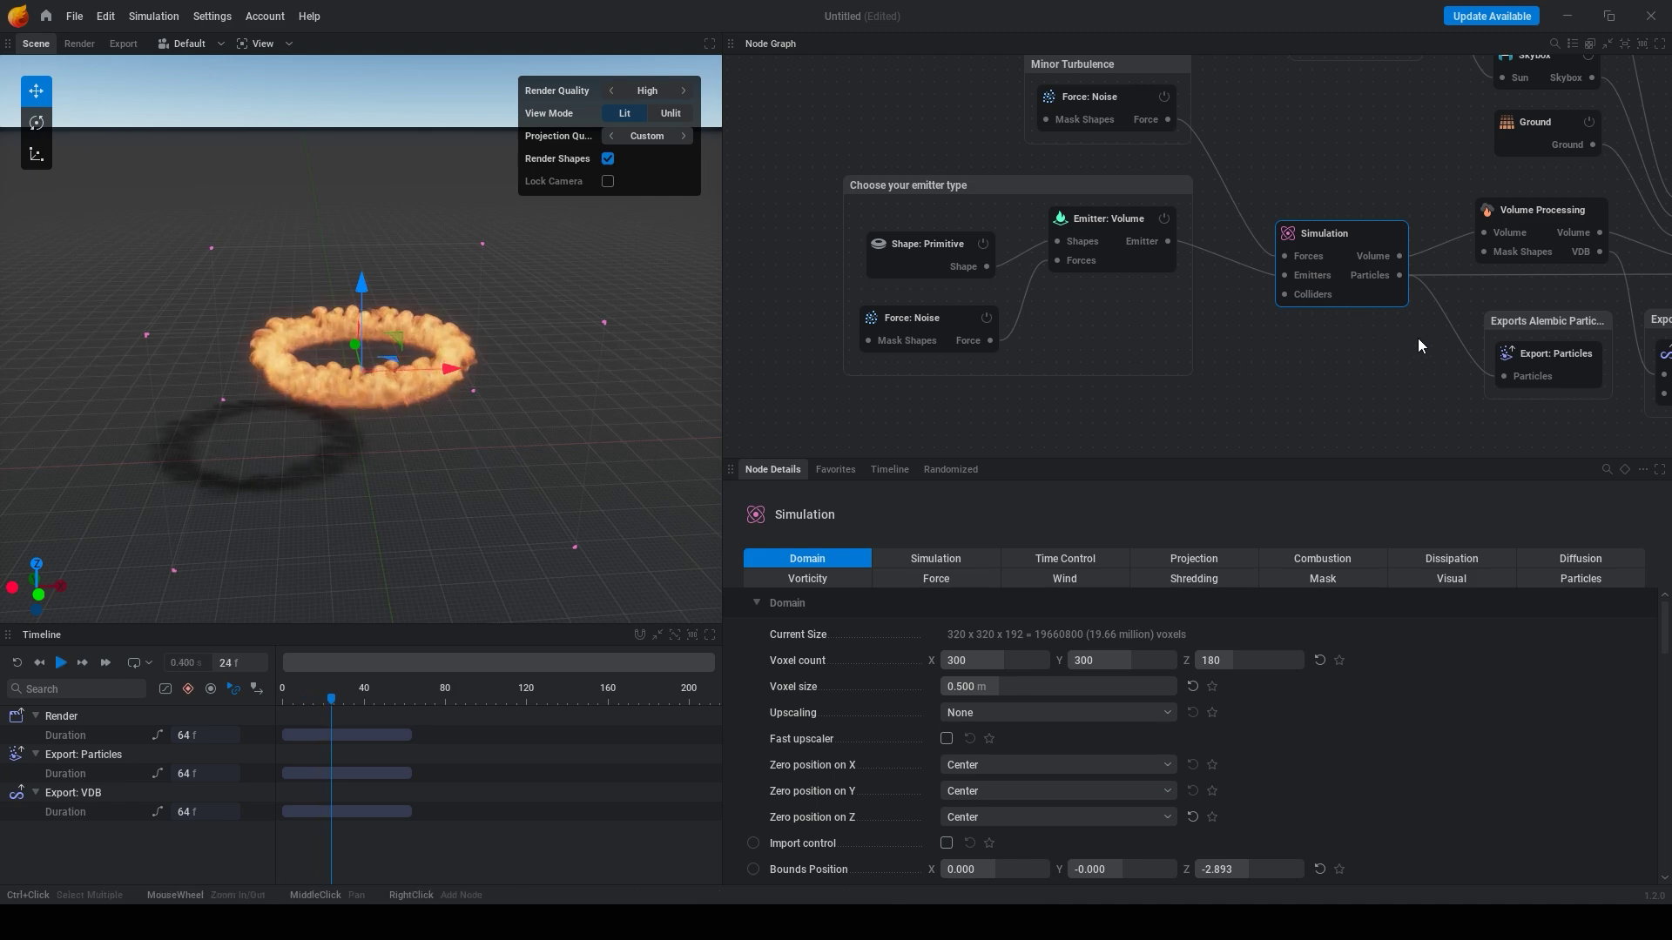
Step: Set the simulation's gravity multiplier to 0 % and disable Solid Ground in its force settings
{"action": "left_click", "coordinate": [1228, 578]}
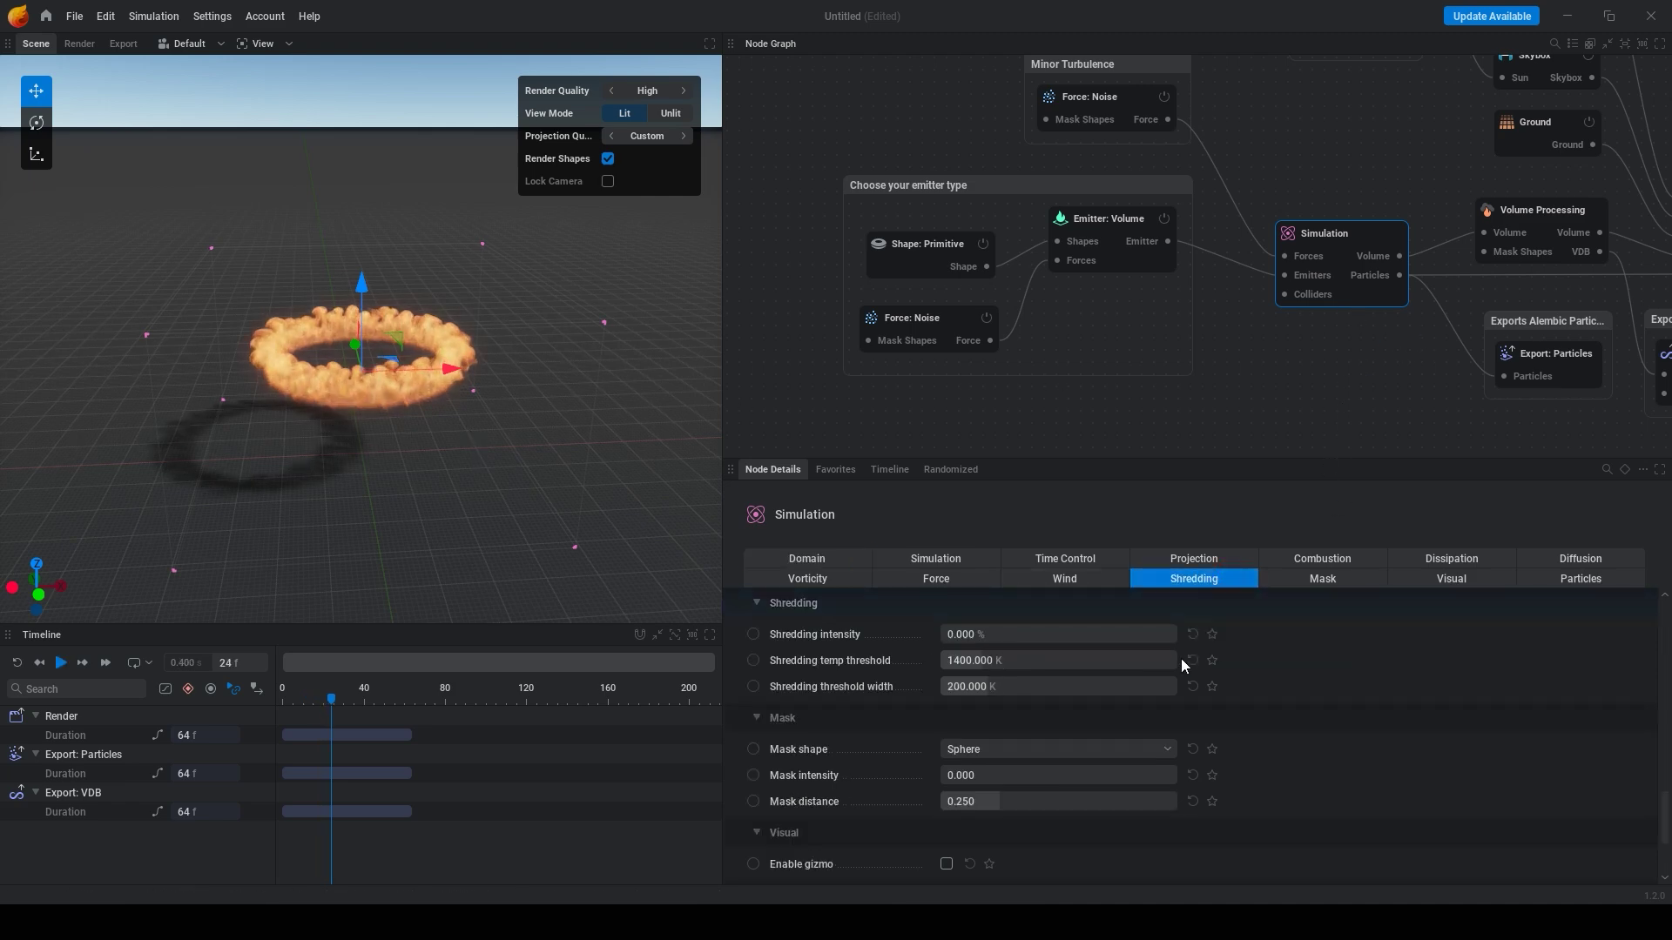
{"action": "scroll", "coordinate": [1219, 688], "scroll_direction": "down", "scroll_amount": 5}
{"action": "scroll", "coordinate": [1234, 708], "scroll_direction": "up", "scroll_amount": 8}
{"action": "scroll", "coordinate": [1222, 705], "scroll_direction": "up", "scroll_amount": 4}
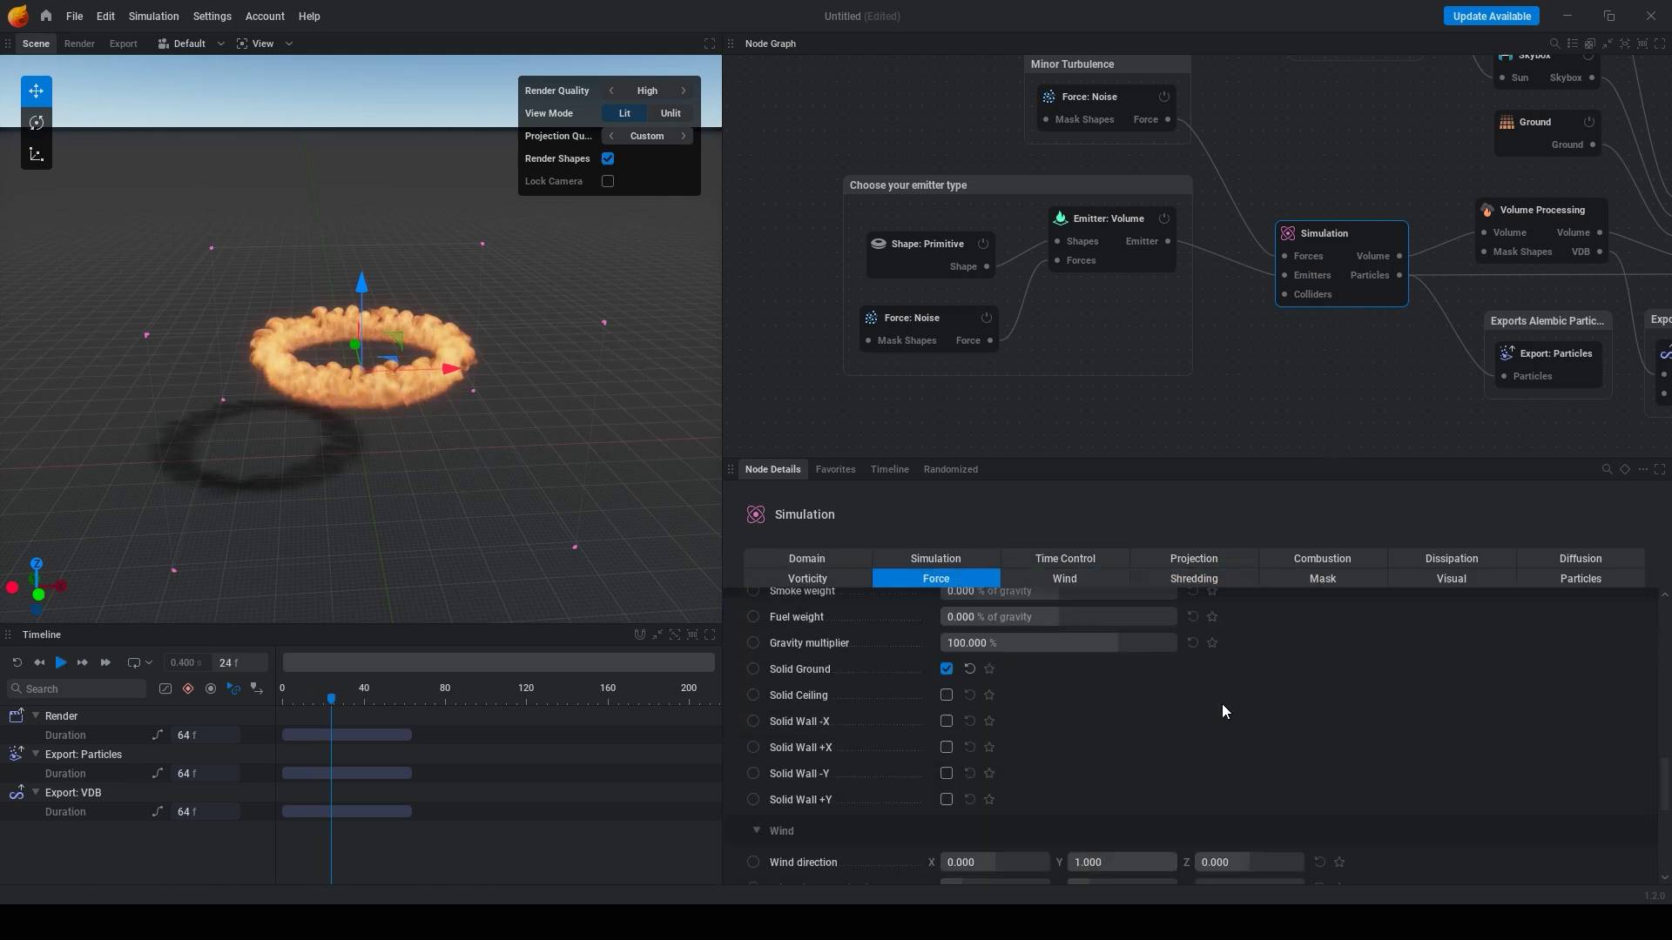
{"action": "left_click", "coordinate": [1021, 761]}
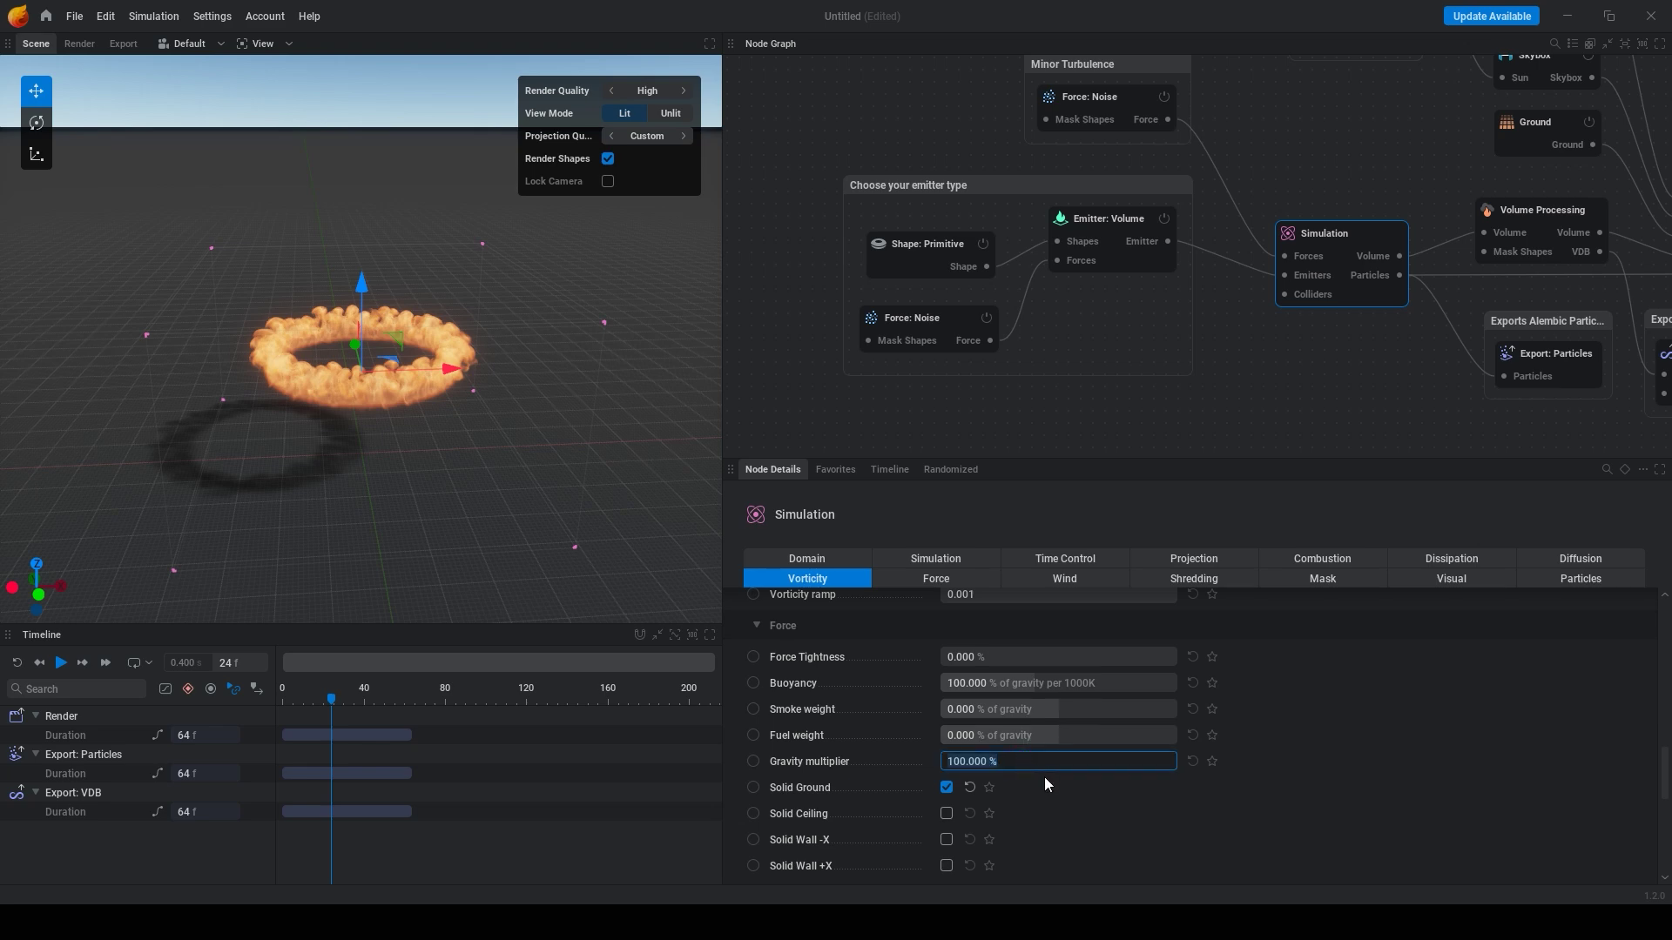
{"action": "type", "text": "0"}
{"action": "key", "text": "Return"}
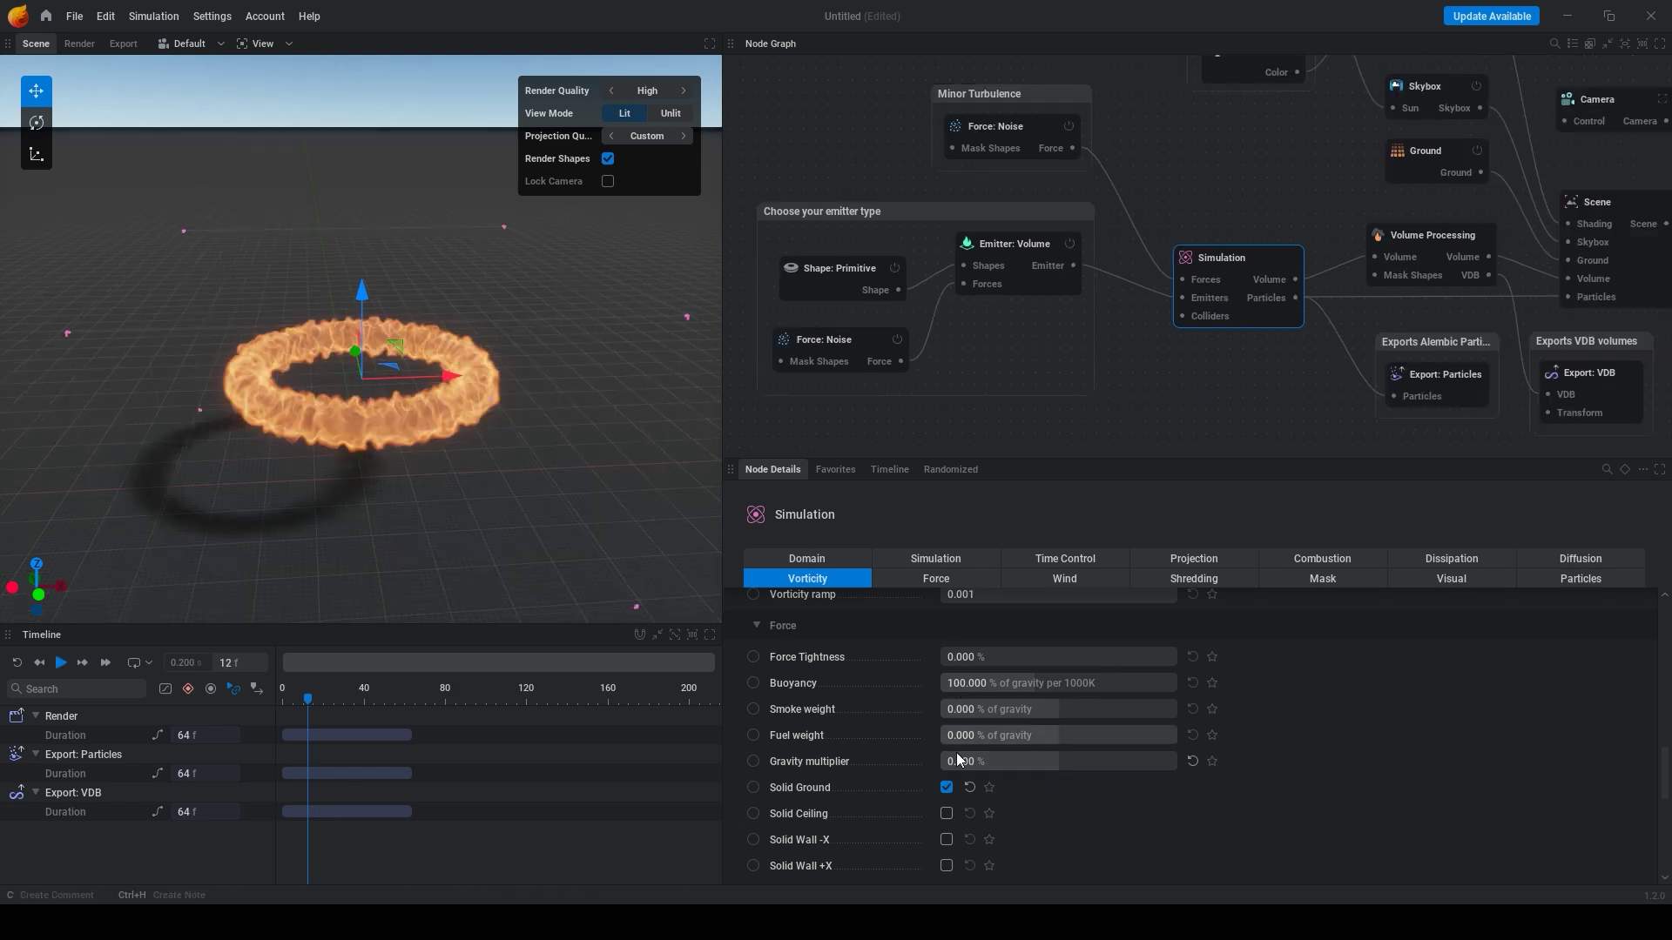
{"action": "left_click", "coordinate": [947, 788]}
Step: Set the Emitter: Volume node's additional pressure rate to 100 %/s and its pressure random intensity to 20 %
{"action": "left_click", "coordinate": [1028, 272]}
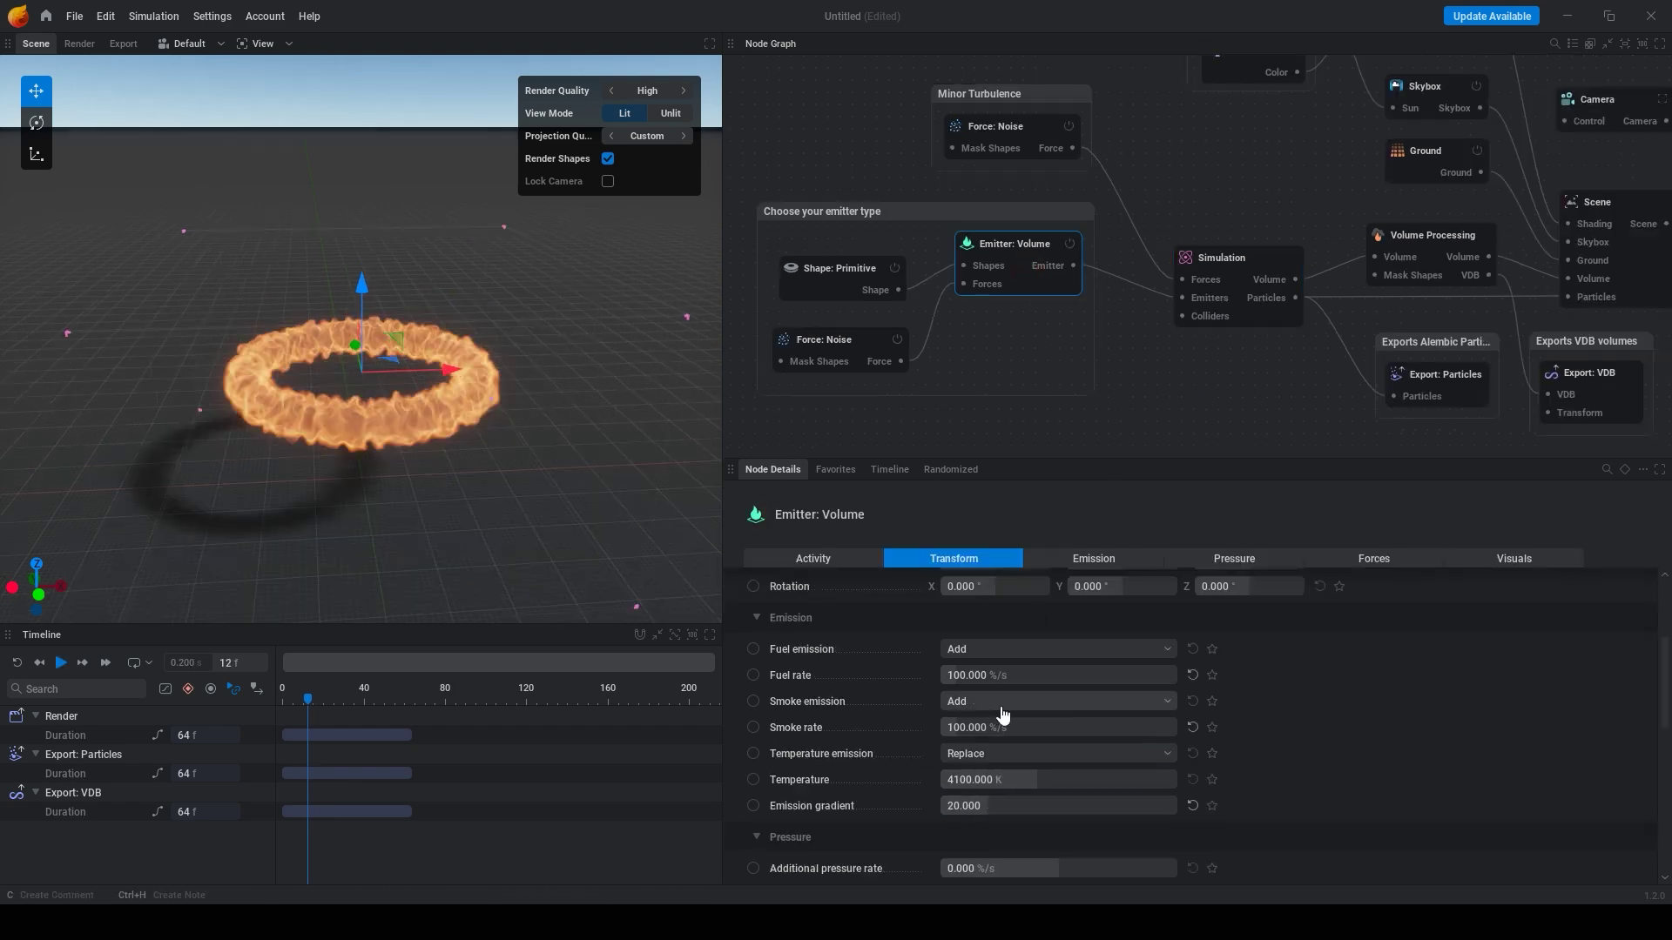
{"action": "scroll", "coordinate": [992, 679], "scroll_direction": "down", "scroll_amount": 3}
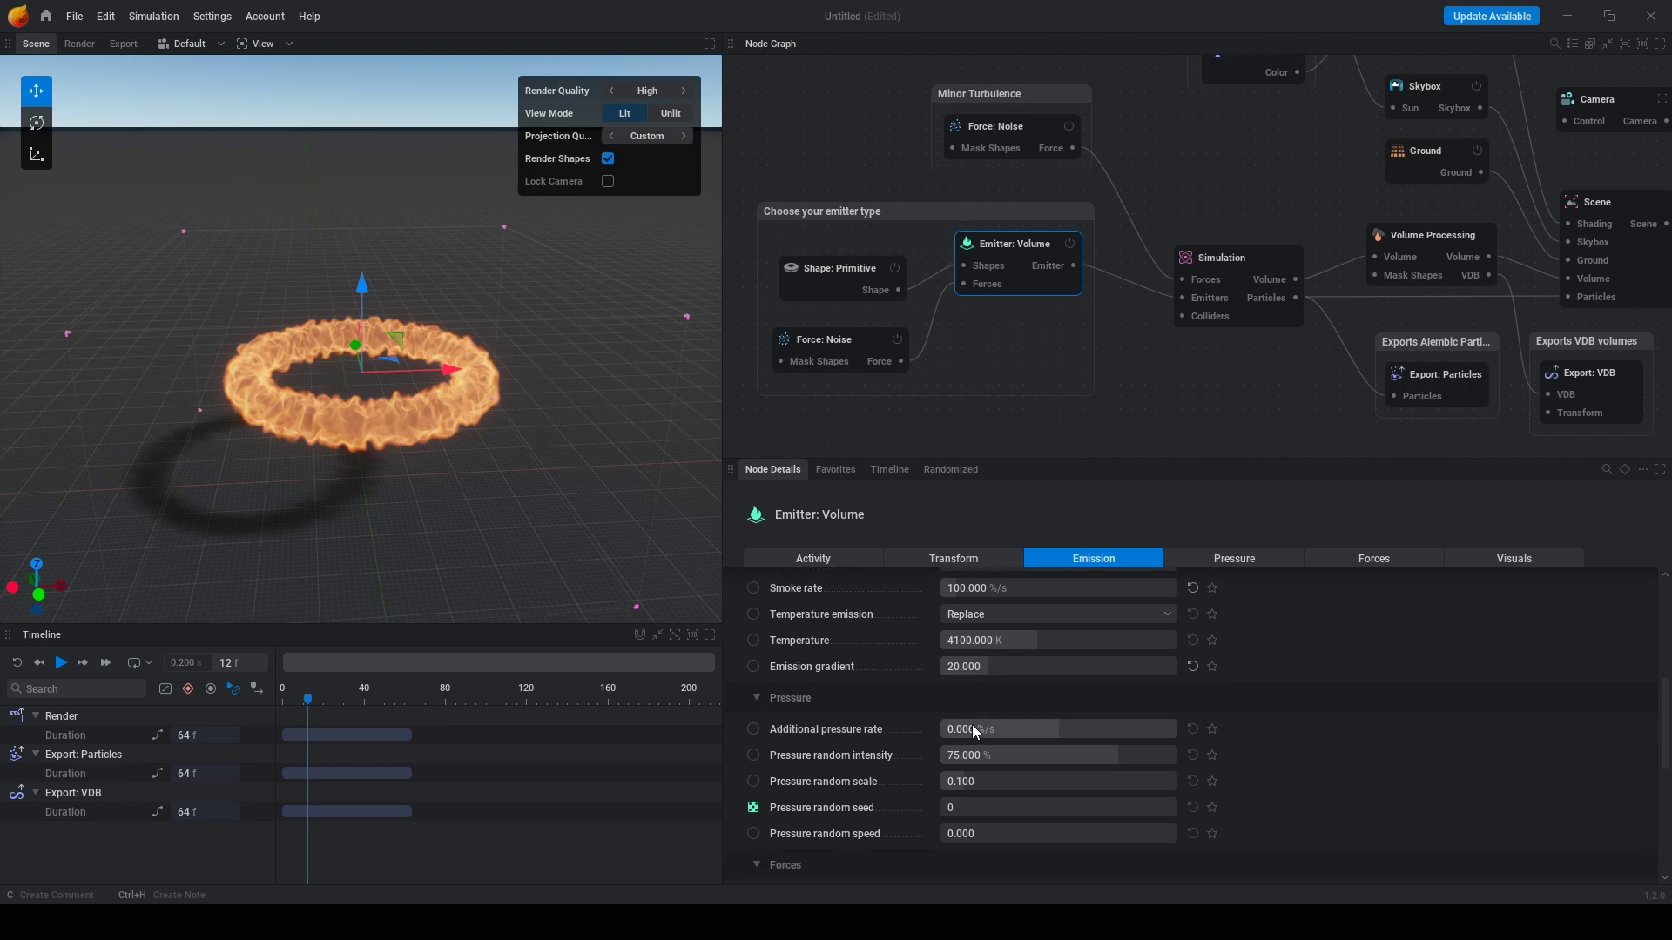
{"action": "double_click", "coordinate": [994, 730]}
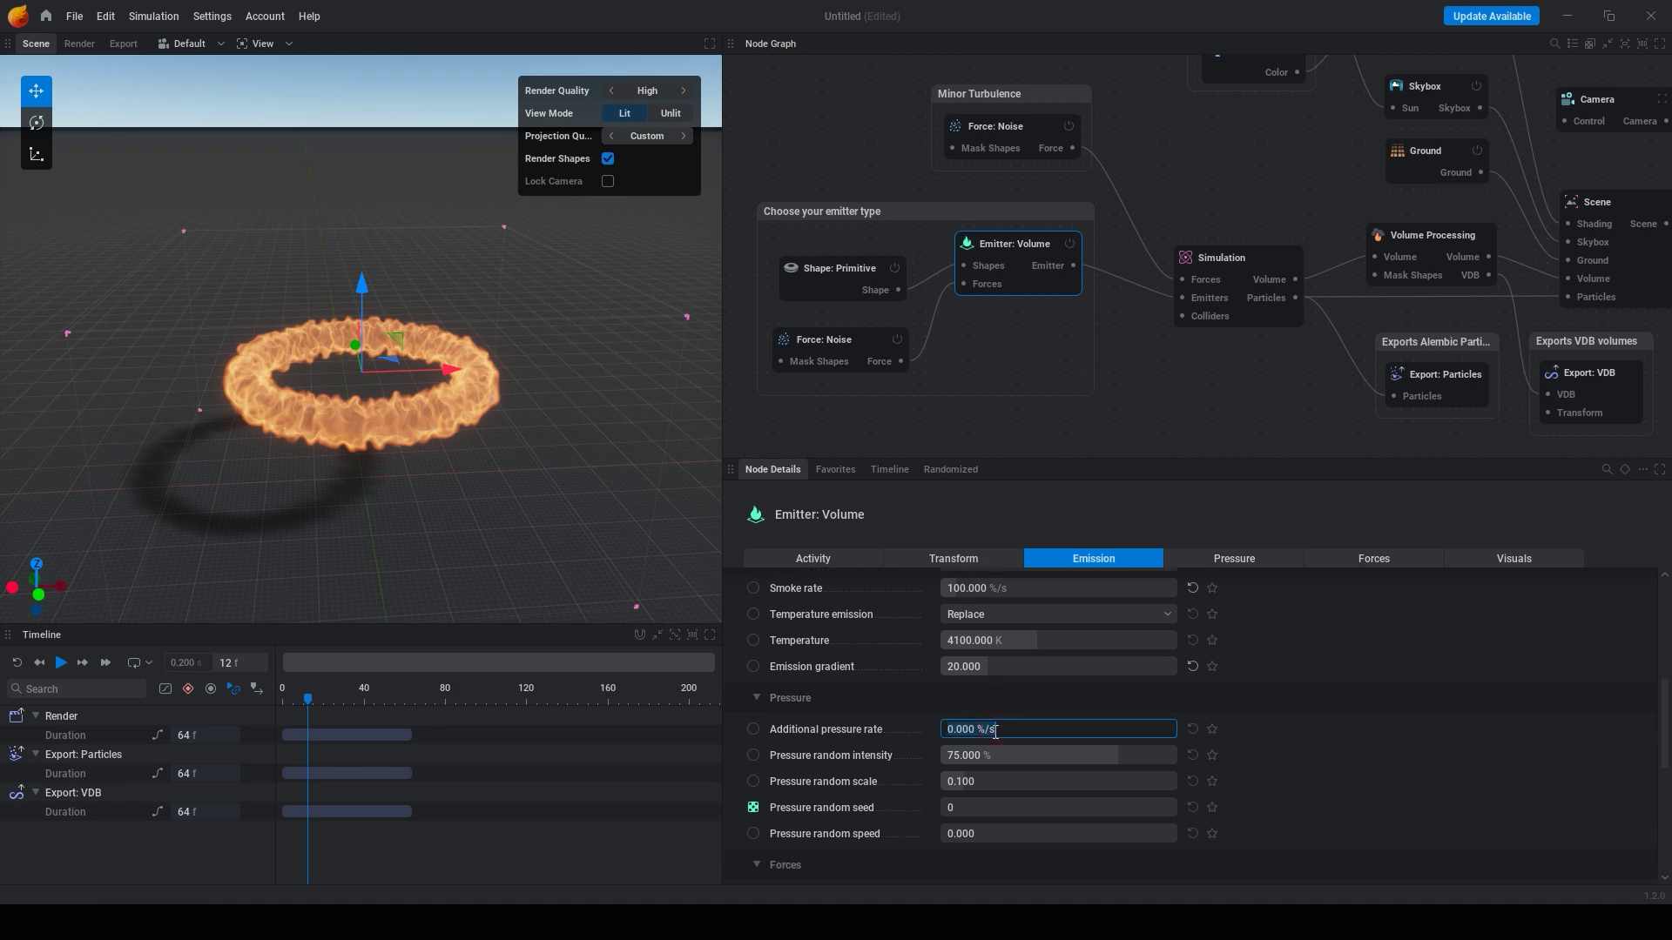
{"action": "type", "text": "100"}
{"action": "key", "text": "Return"}
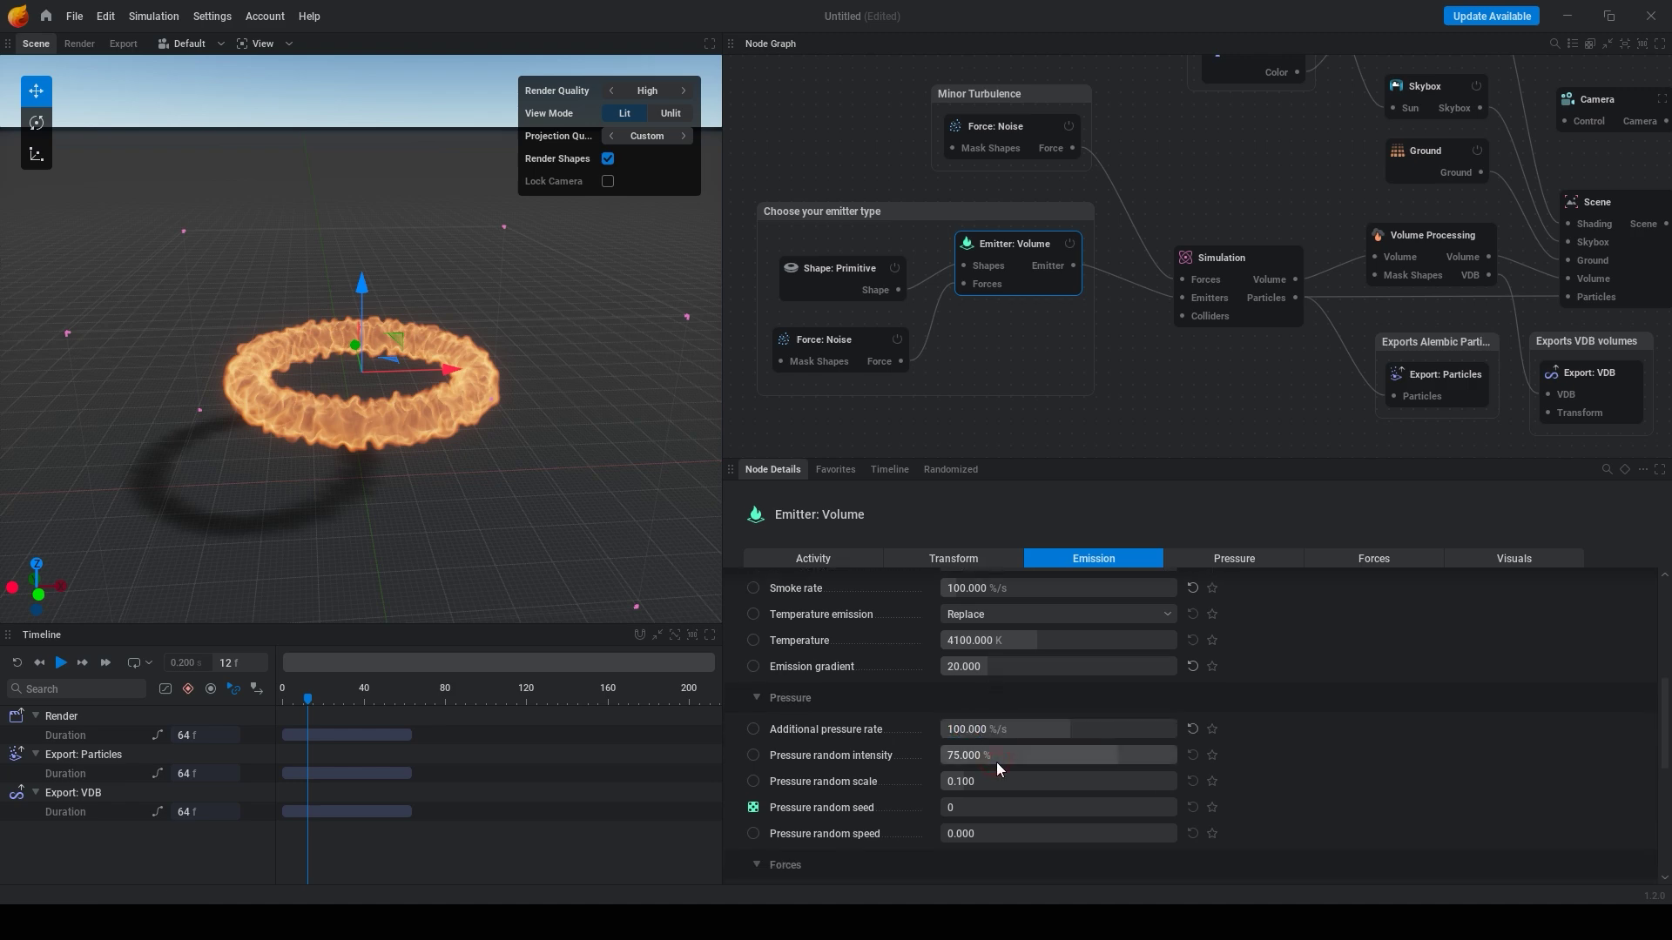
{"action": "double_click", "coordinate": [996, 756]}
{"action": "type", "text": "20"}
{"action": "key", "text": "Return"}
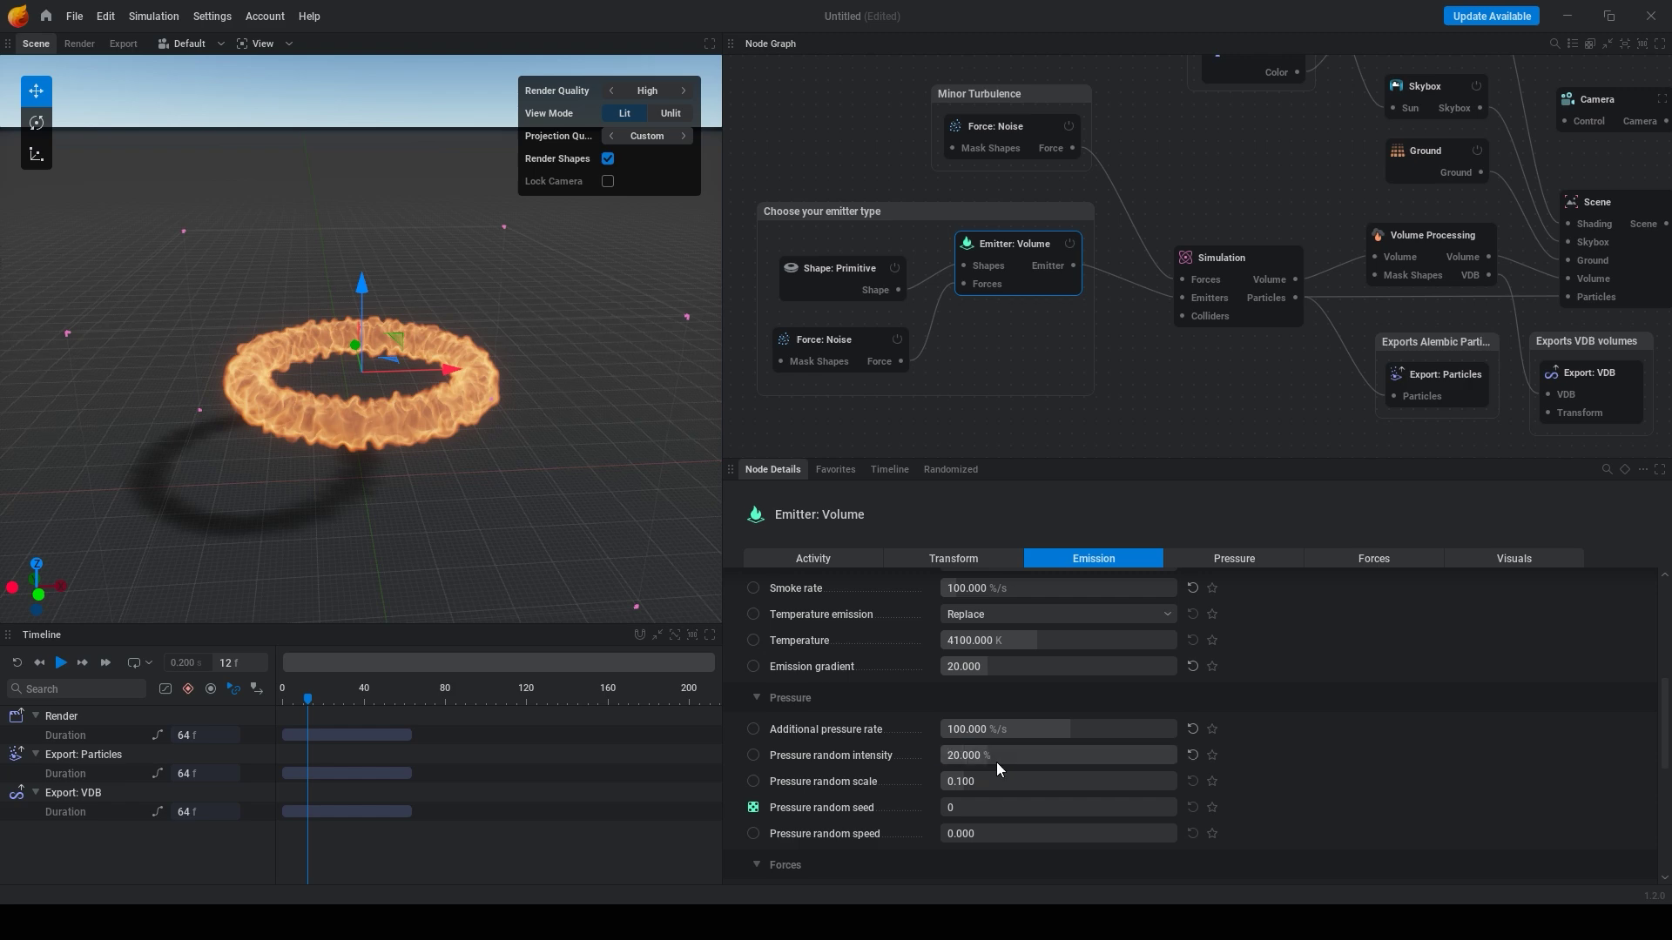
Step: Set the volume emitter's pressure random seed to a fixed value of about 21845
{"action": "double_click", "coordinate": [980, 809]}
{"action": "type", "text": "5898"}
{"action": "left_click_drag", "start_coordinate": [962, 807], "coordinate": [1019, 807]}
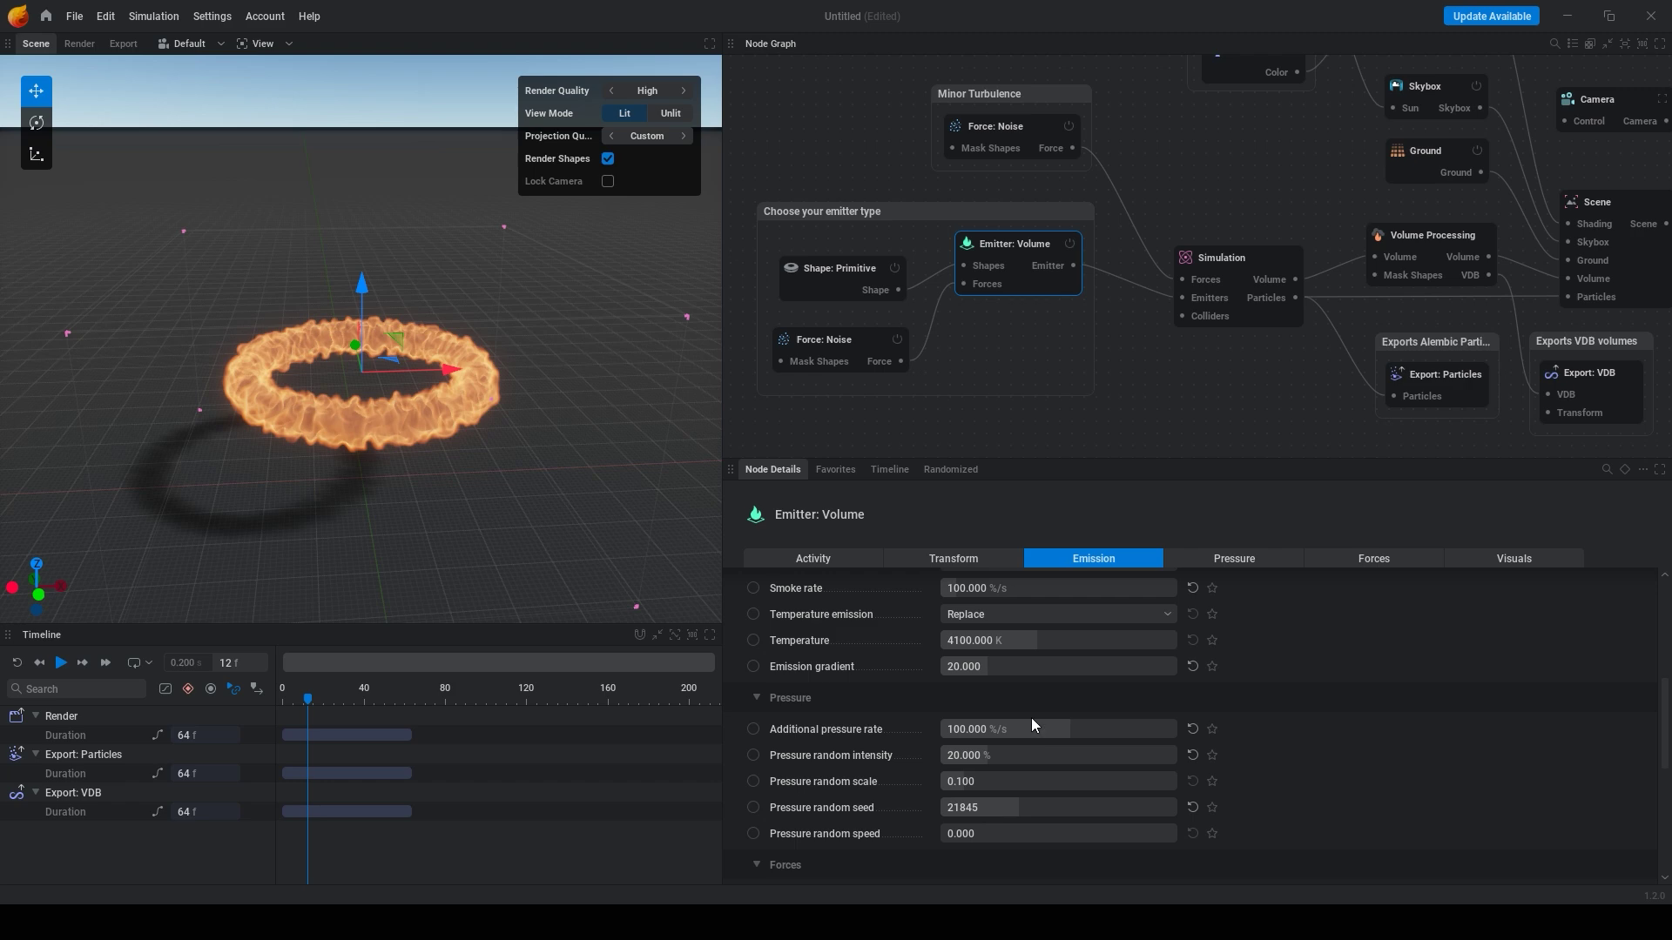
Step: Set the volume emitter's smoke rate to 50 %/s and play the simulation to check the fire ring
{"action": "scroll", "coordinate": [1031, 718], "scroll_direction": "up", "scroll_amount": 2}
{"action": "double_click", "coordinate": [999, 693]}
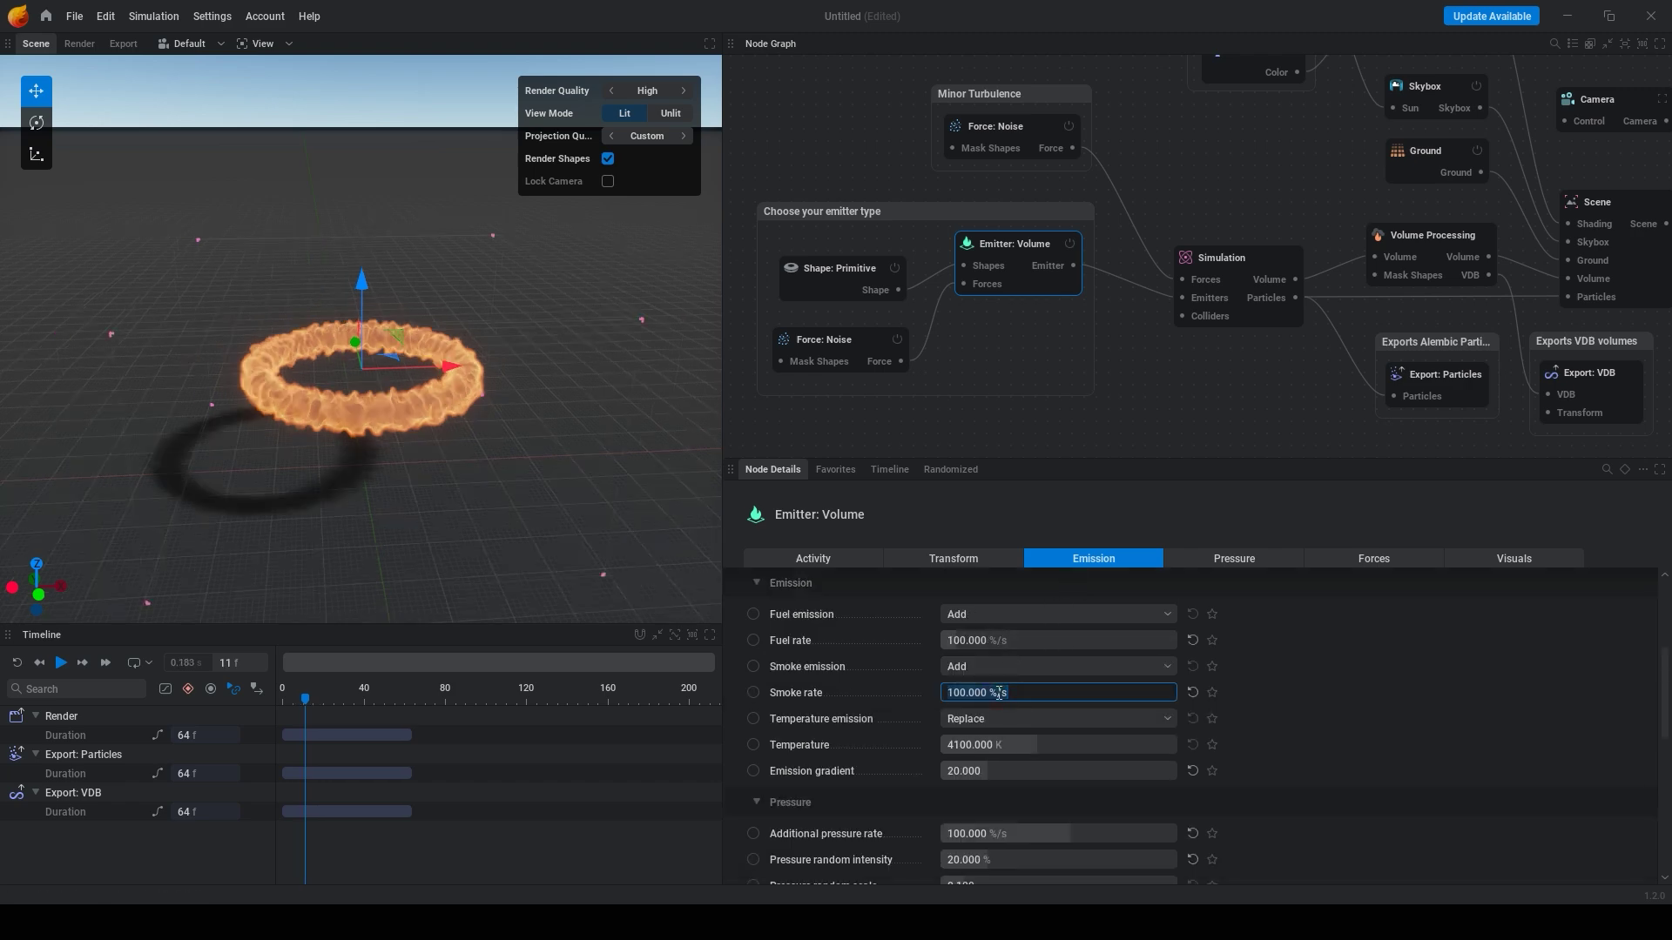
{"action": "type", "text": "50"}
{"action": "key", "text": "Return"}
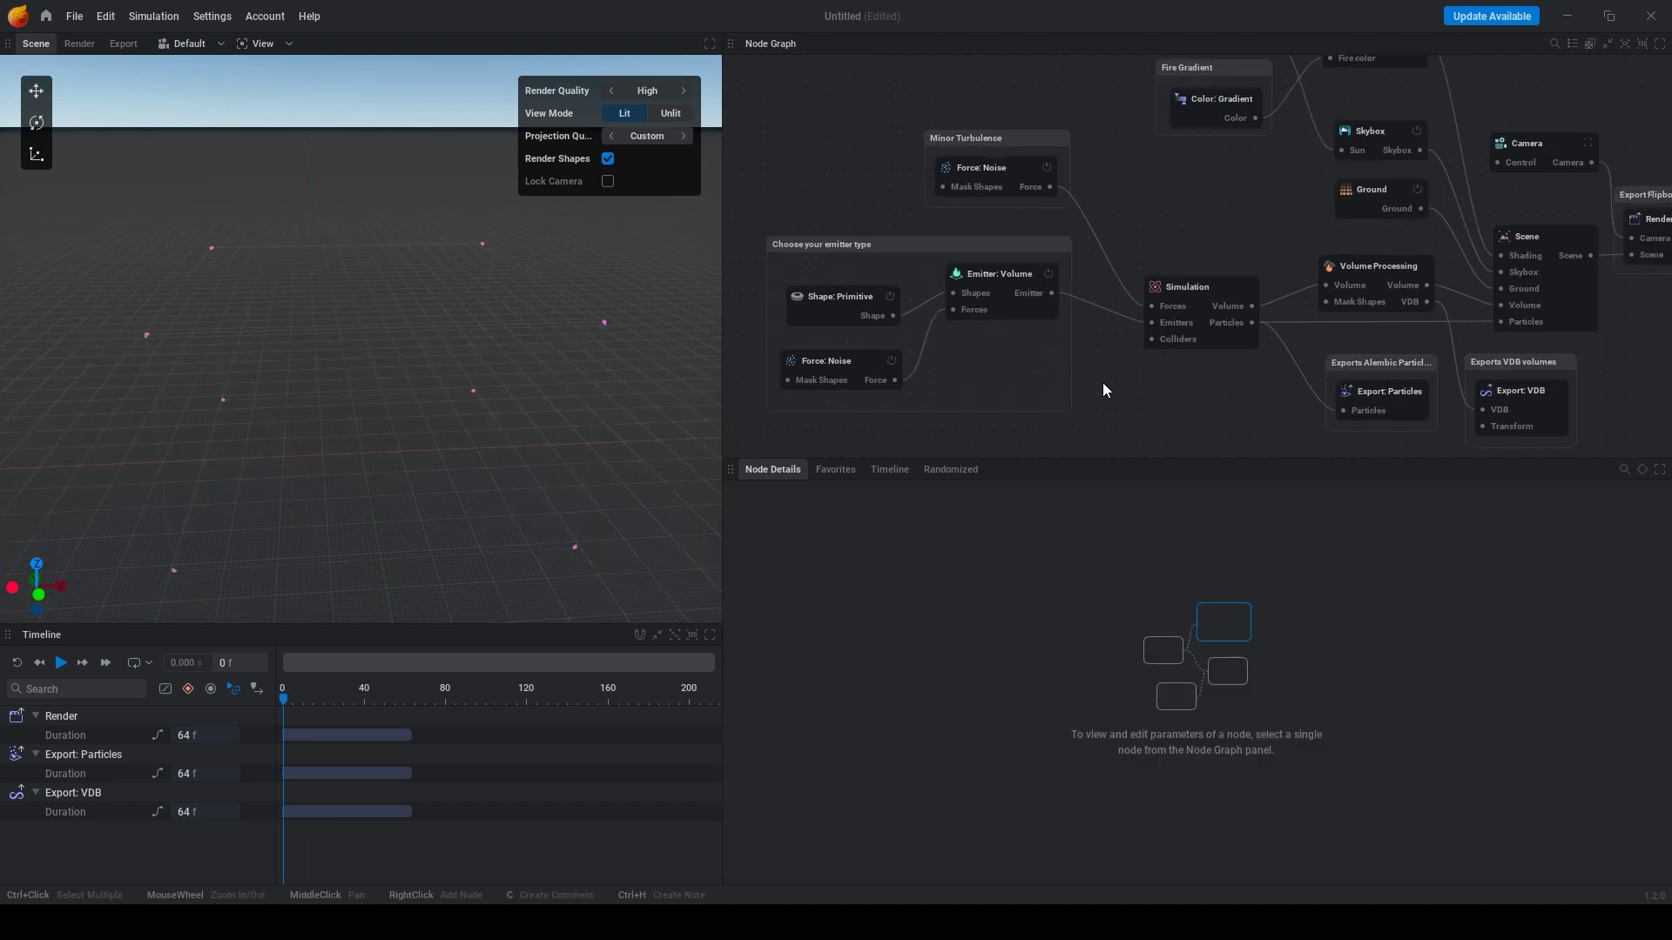
{"action": "key", "text": "space"}
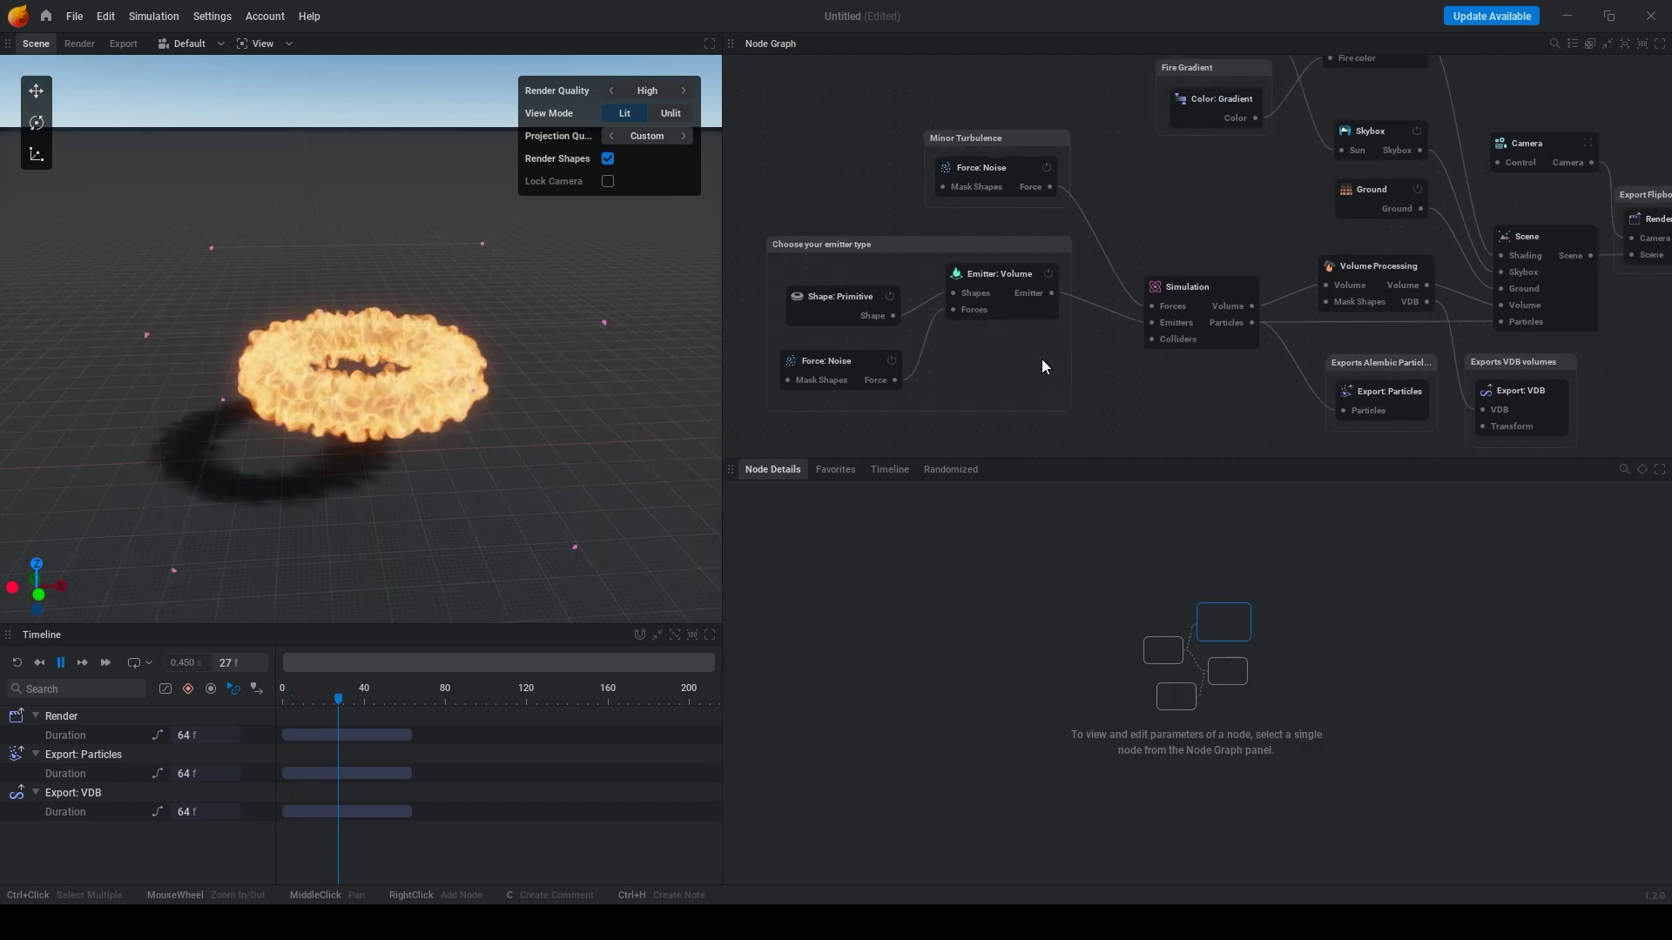
Step: Set the Emitter: Volume node's emission gradient to 0.5 and temperature to 10000 K, and check the fire ring from a higher angle
{"action": "left_click", "coordinate": [1019, 314]}
{"action": "scroll", "coordinate": [1016, 681], "scroll_direction": "down", "scroll_amount": 3}
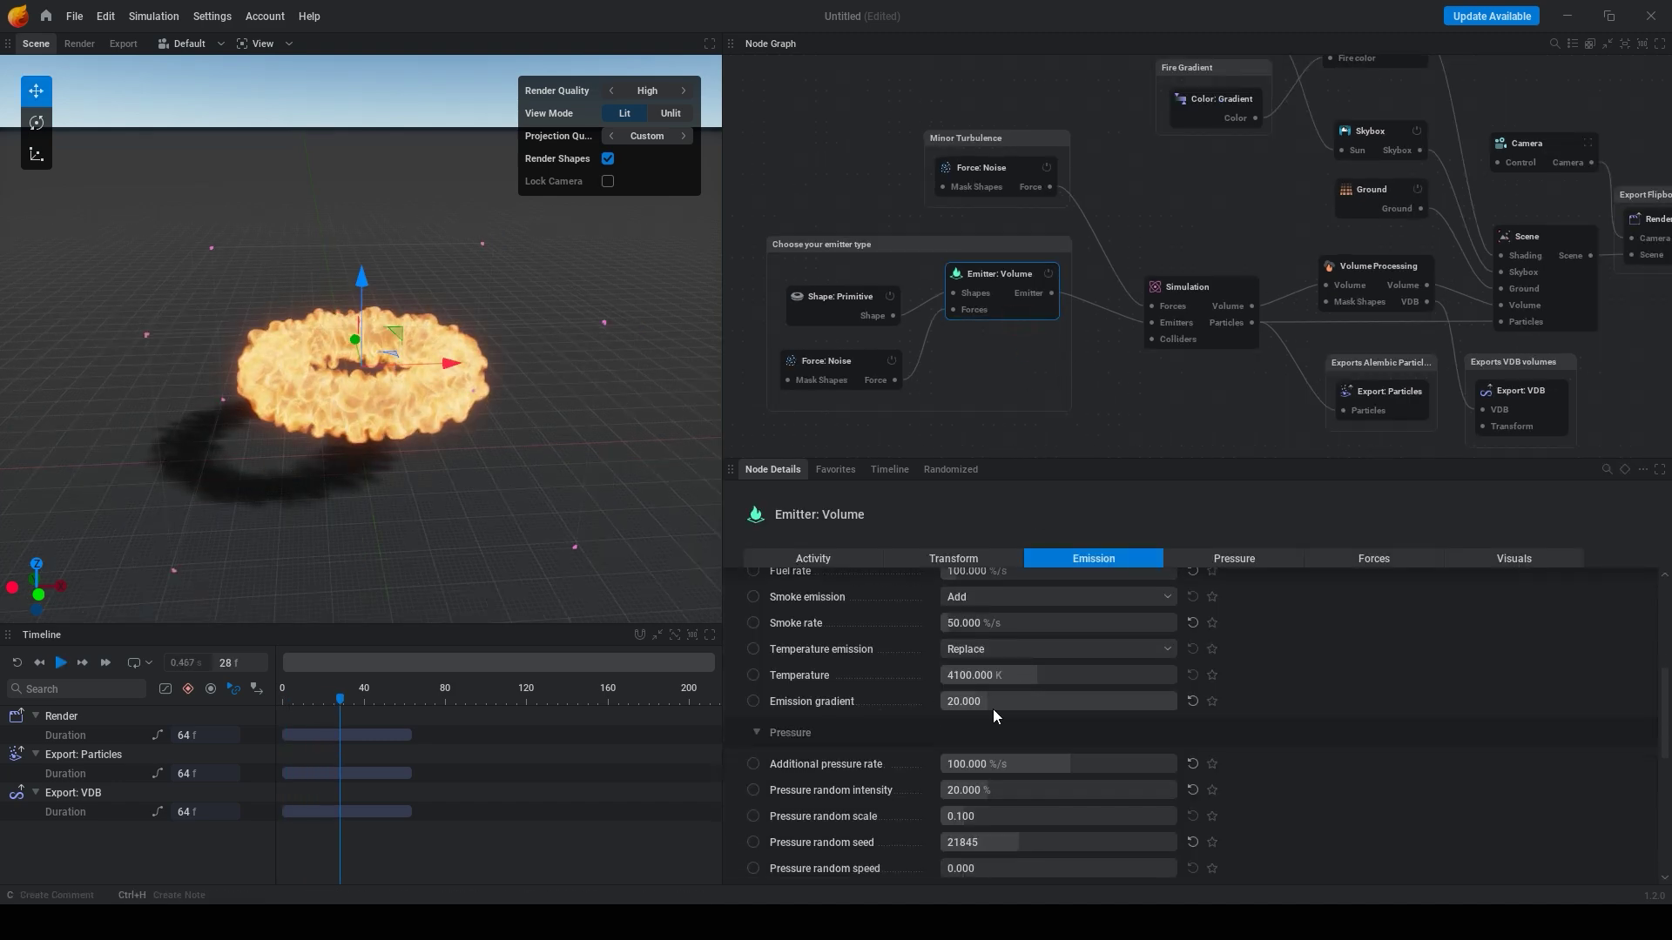
{"action": "left_click", "coordinate": [995, 704]}
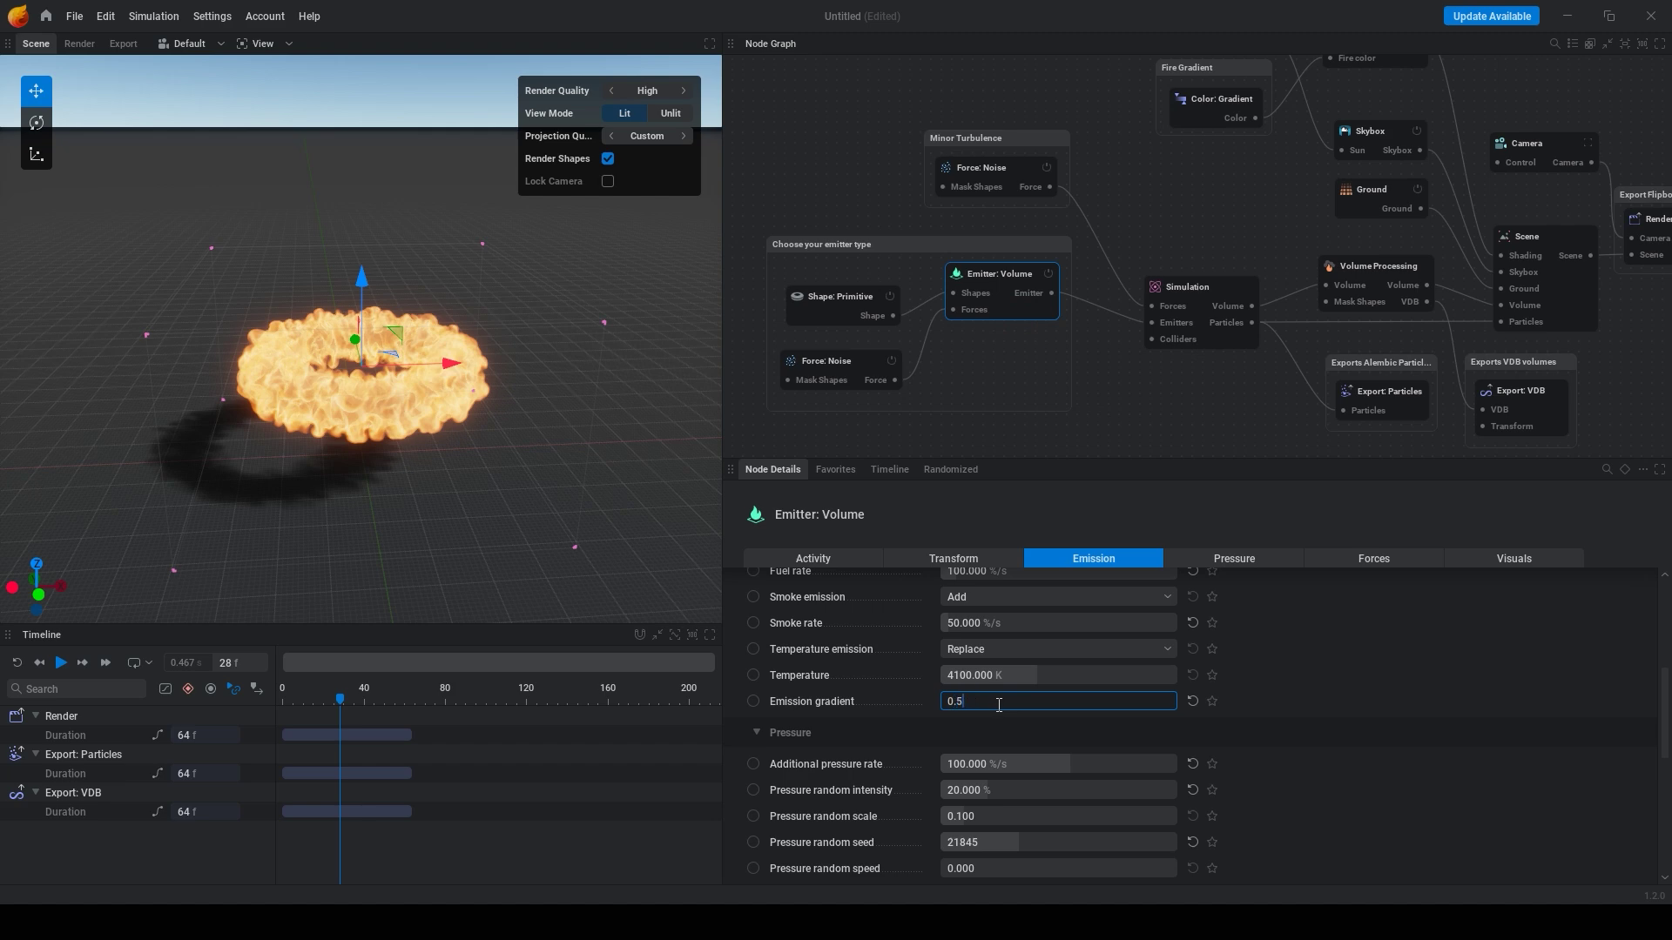
{"action": "key", "text": "Return"}
{"action": "left_click_drag", "start_coordinate": [1011, 674], "coordinate": [1176, 675]}
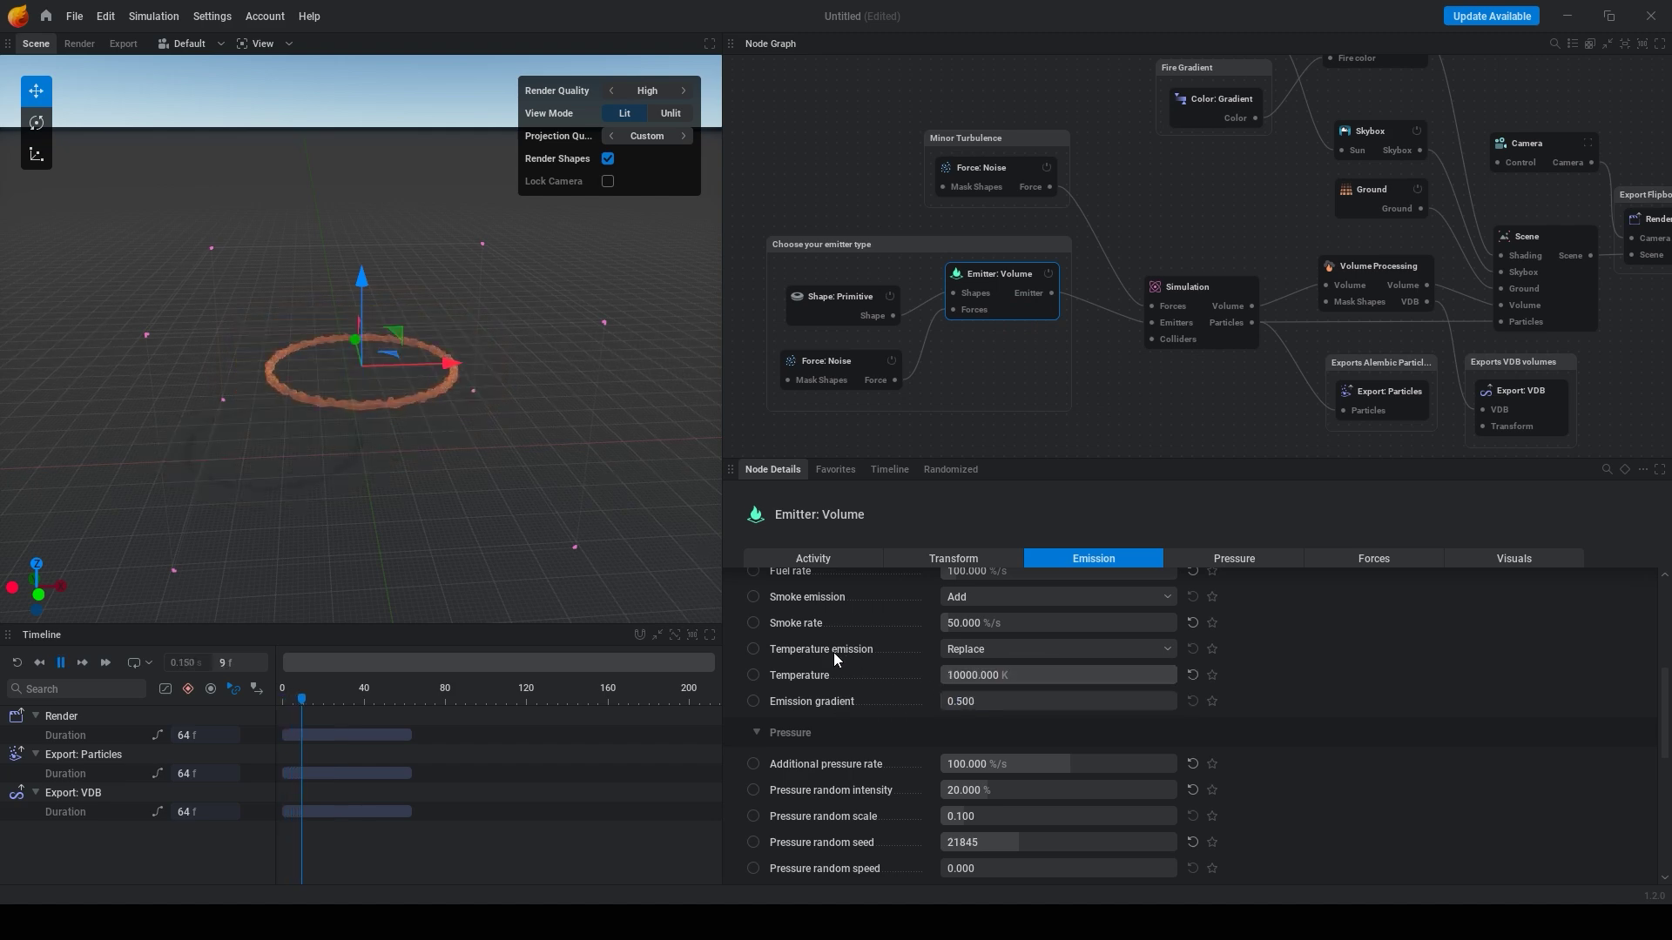
{"action": "left_click_drag", "start_coordinate": [453, 373], "coordinate": [488, 454]}
{"action": "key", "text": "ctrl+z"}
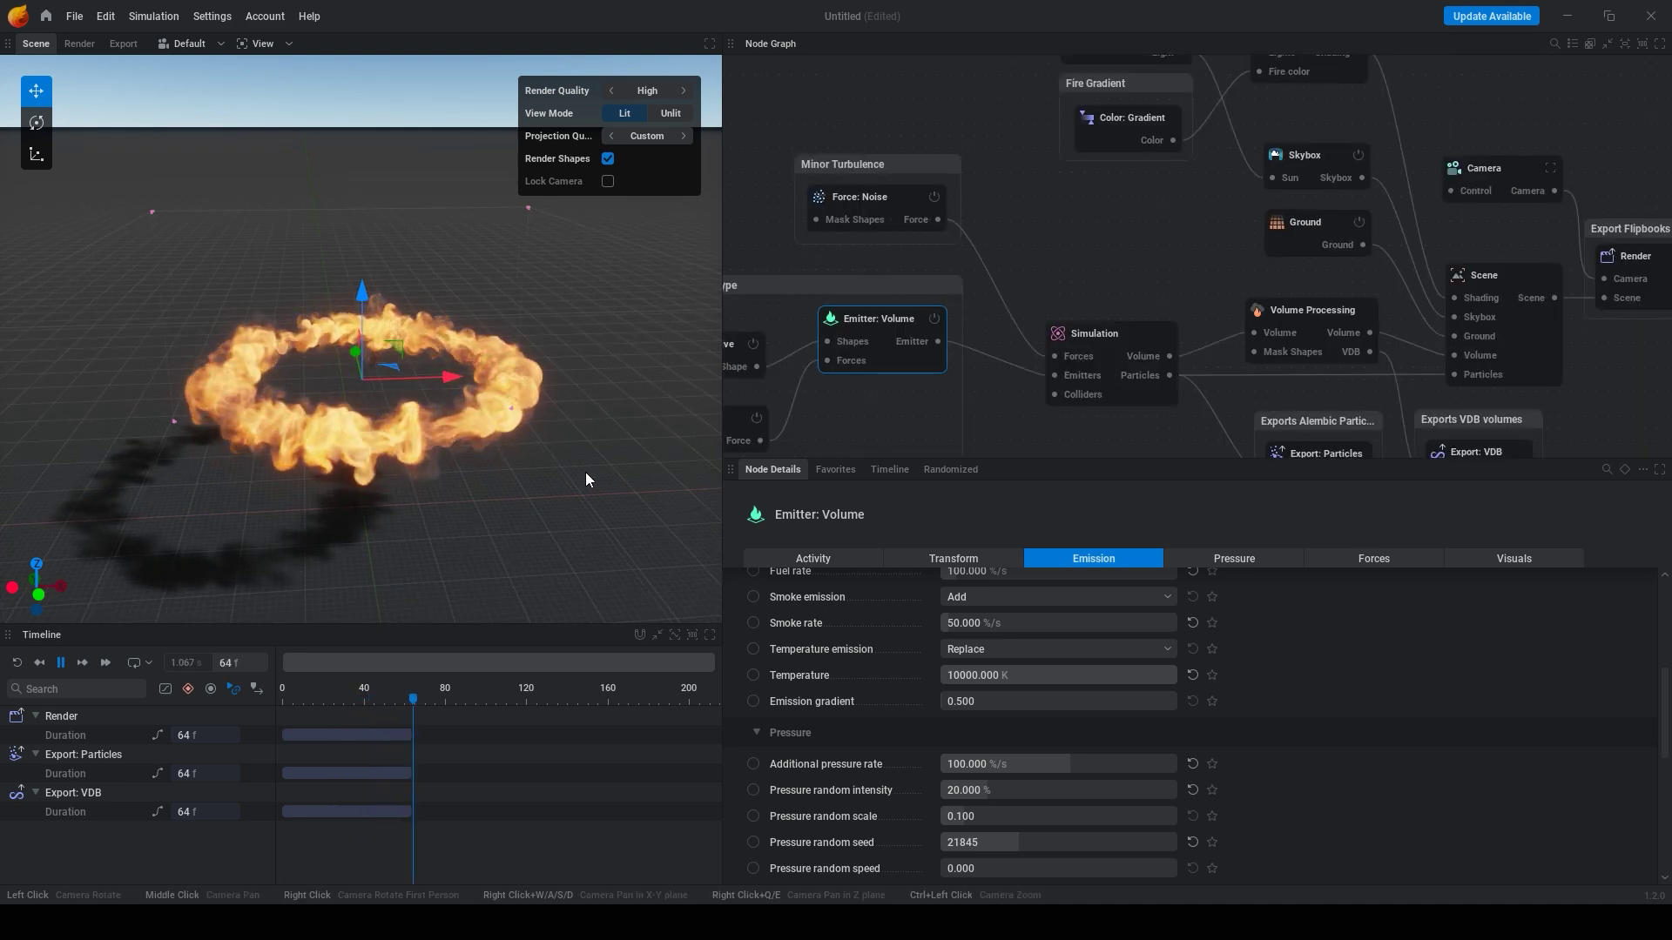
{"action": "left_click_drag", "start_coordinate": [586, 472], "coordinate": [585, 557]}
{"action": "key", "text": "space"}
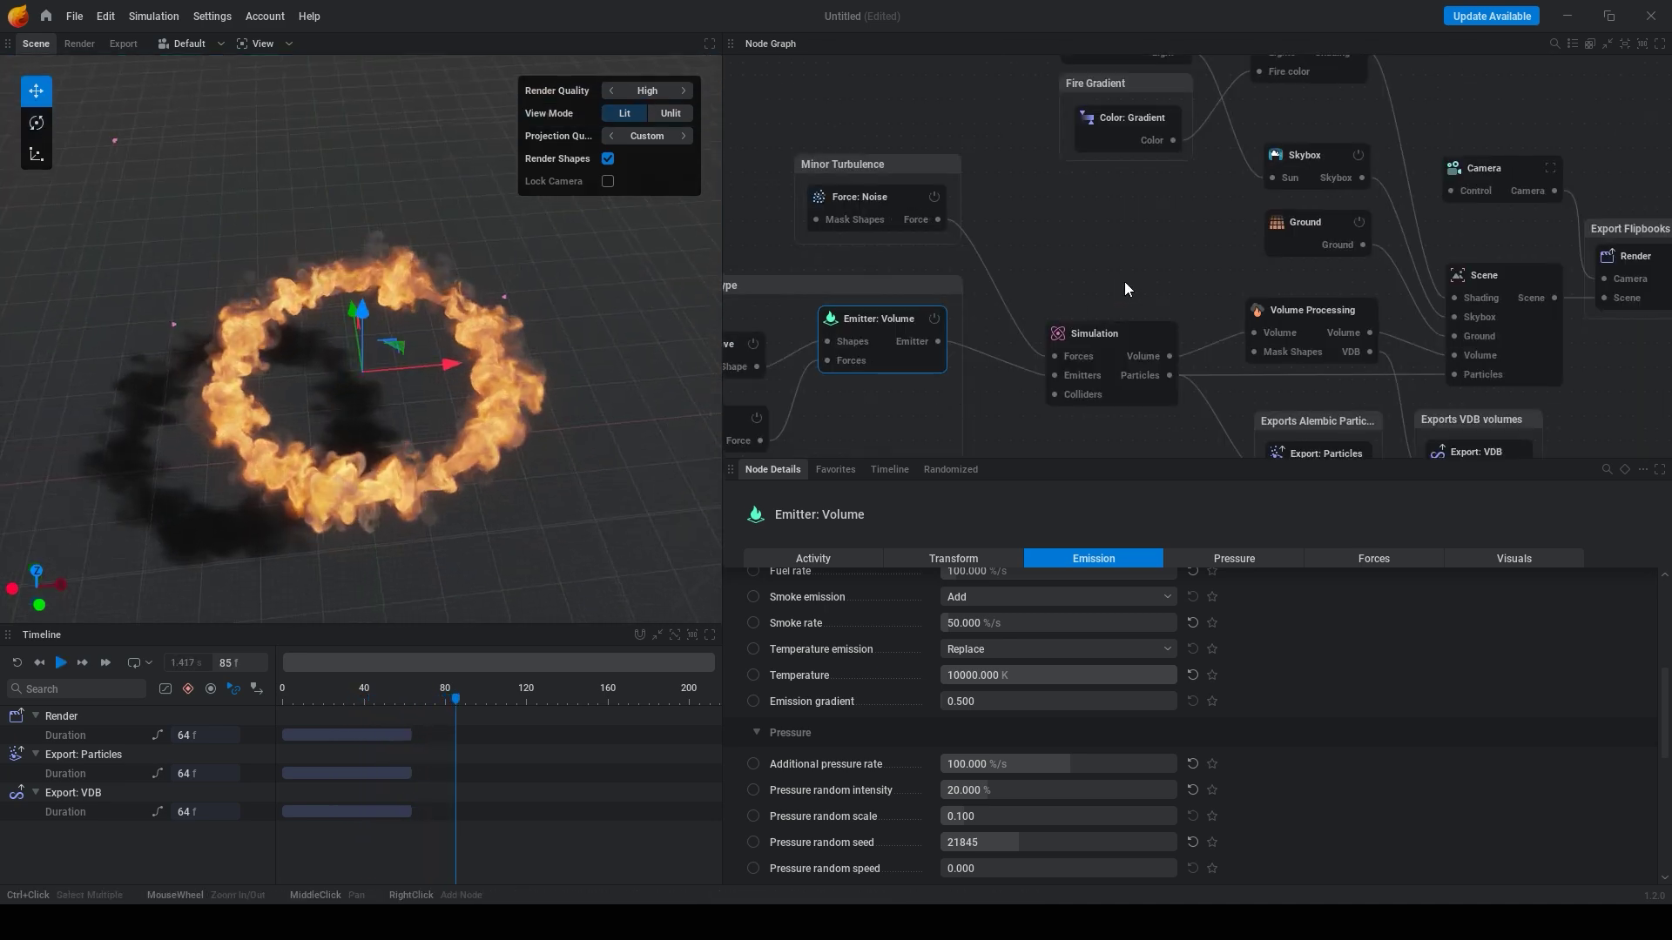
Step: Set the Simulation domain's voxel count to 288 in X and Y, apply the new resolution and preview the ring
{"action": "left_click", "coordinate": [1102, 335]}
{"action": "scroll", "coordinate": [1072, 650], "scroll_direction": "up", "scroll_amount": 10}
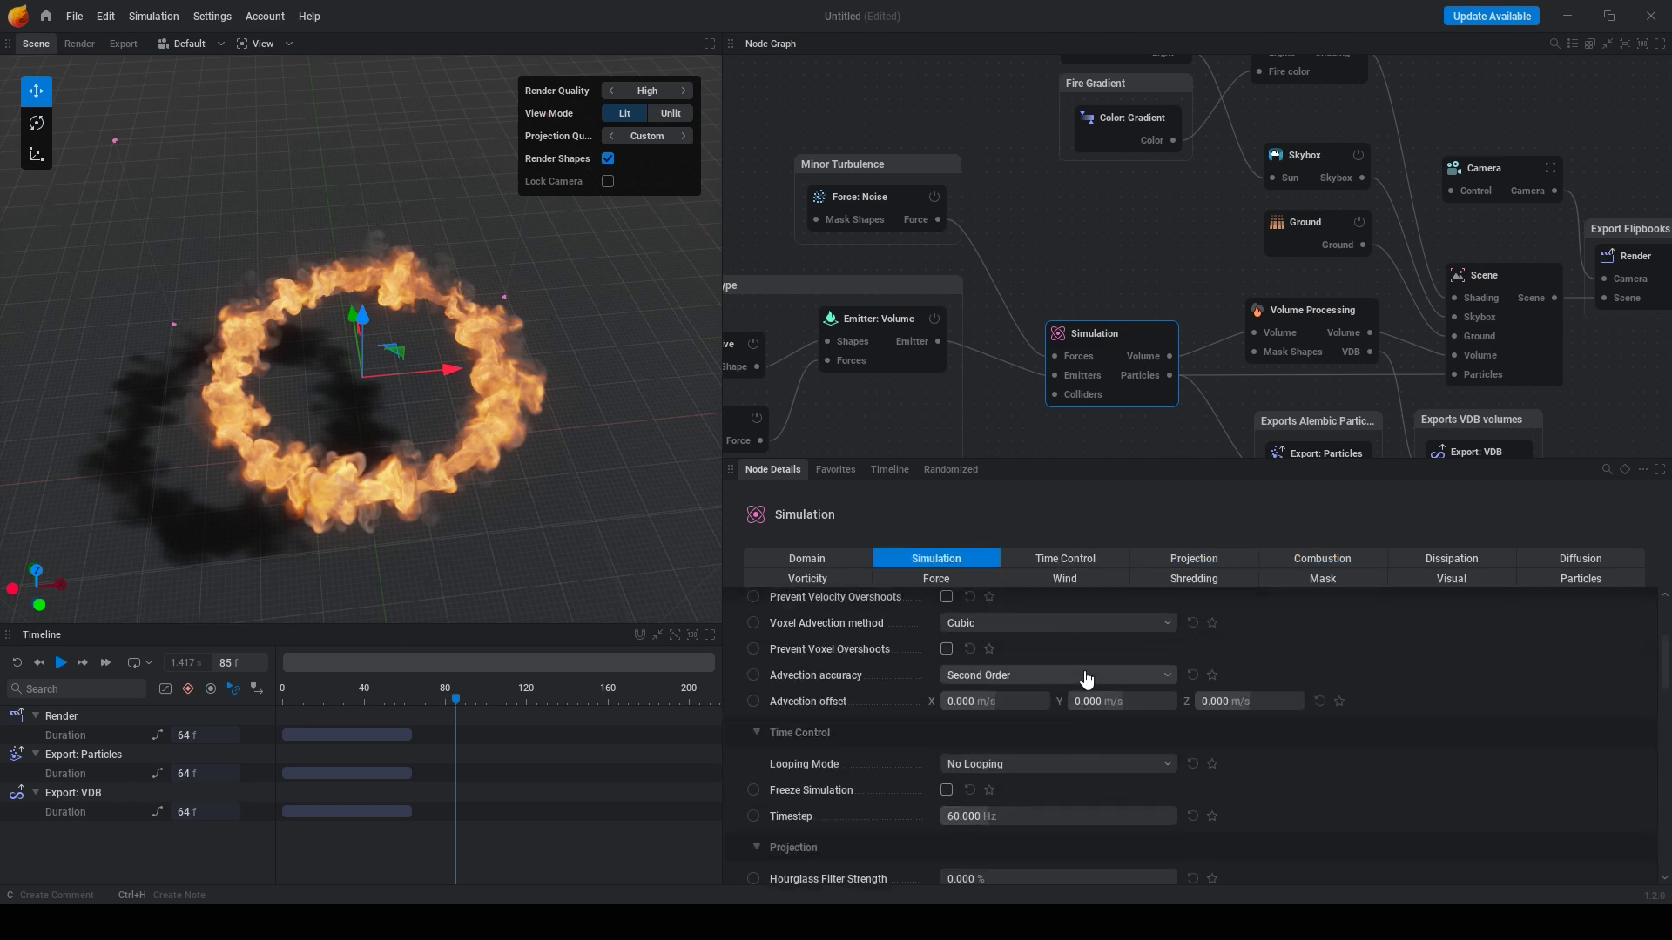
{"action": "left_click", "coordinate": [1006, 660]}
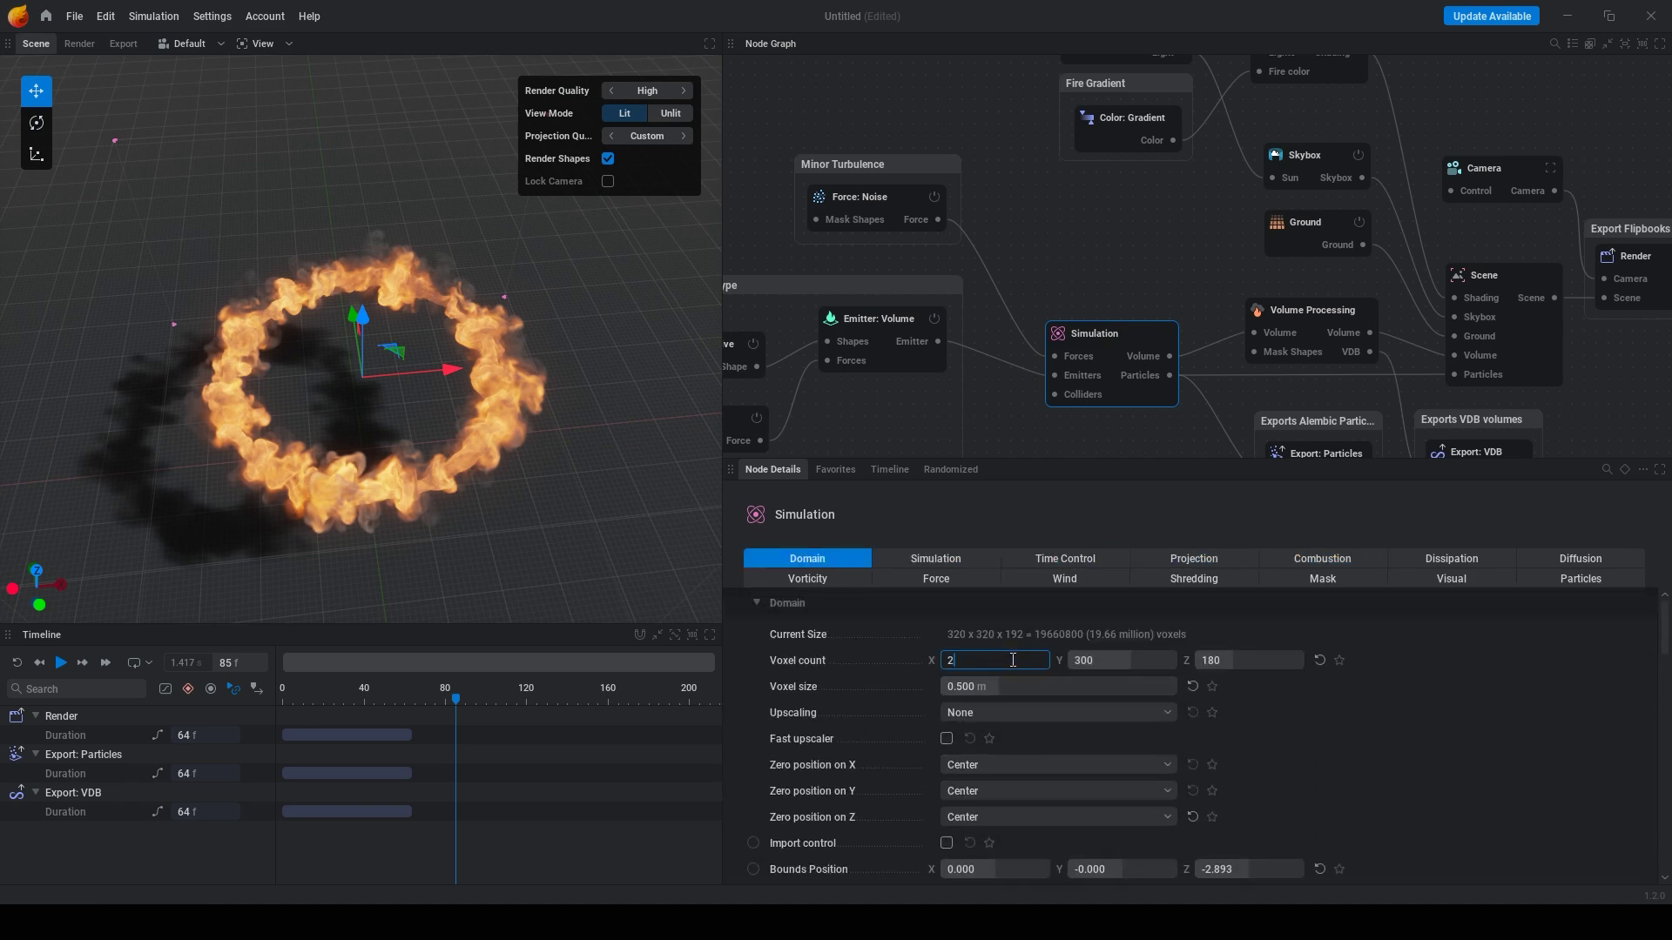
{"action": "type", "text": "288"}
{"action": "key", "text": "Tab"}
{"action": "type", "text": "29"}
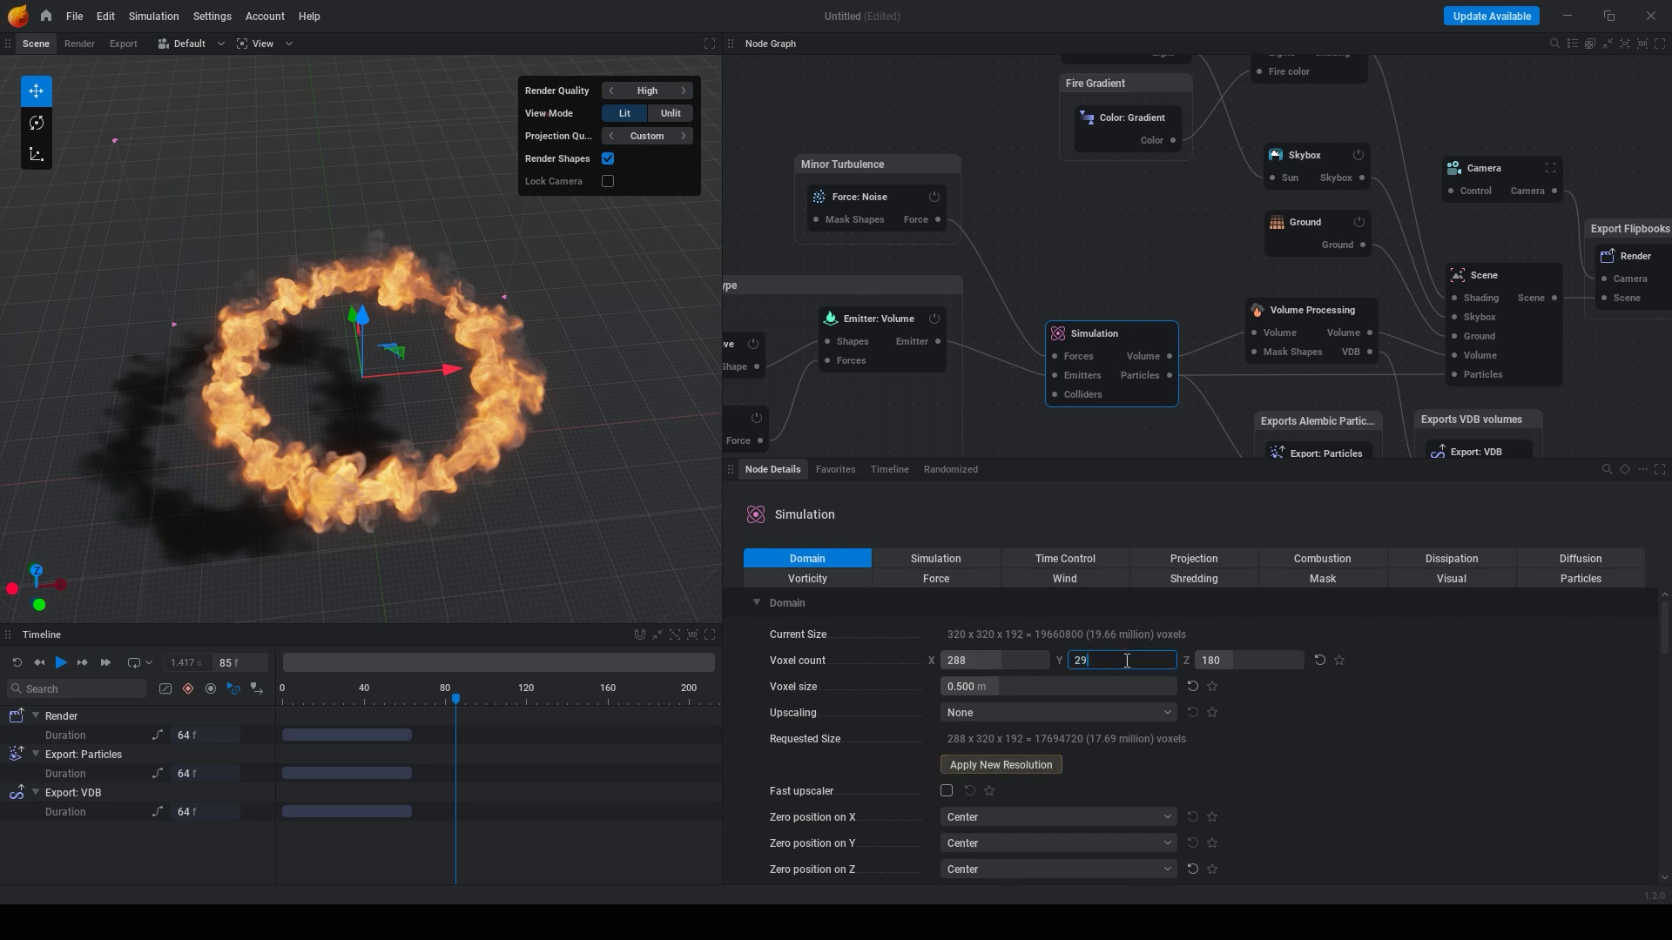
{"action": "key", "text": "BackSpace"}
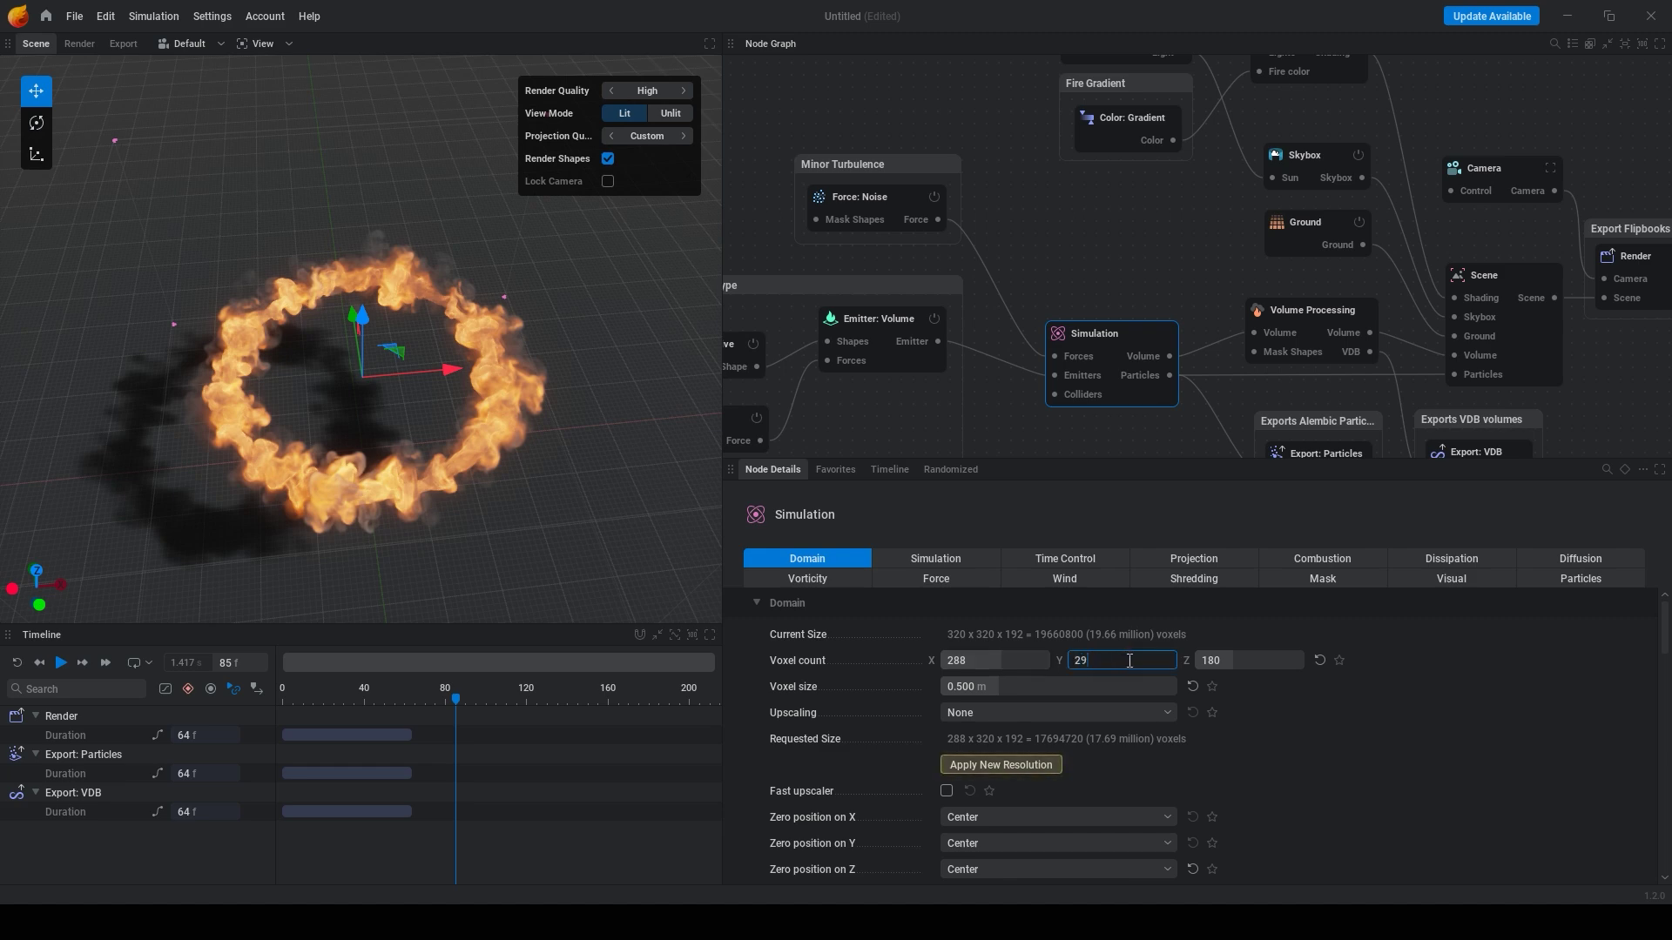
{"action": "type", "text": "88"}
{"action": "key", "text": "Tab"}
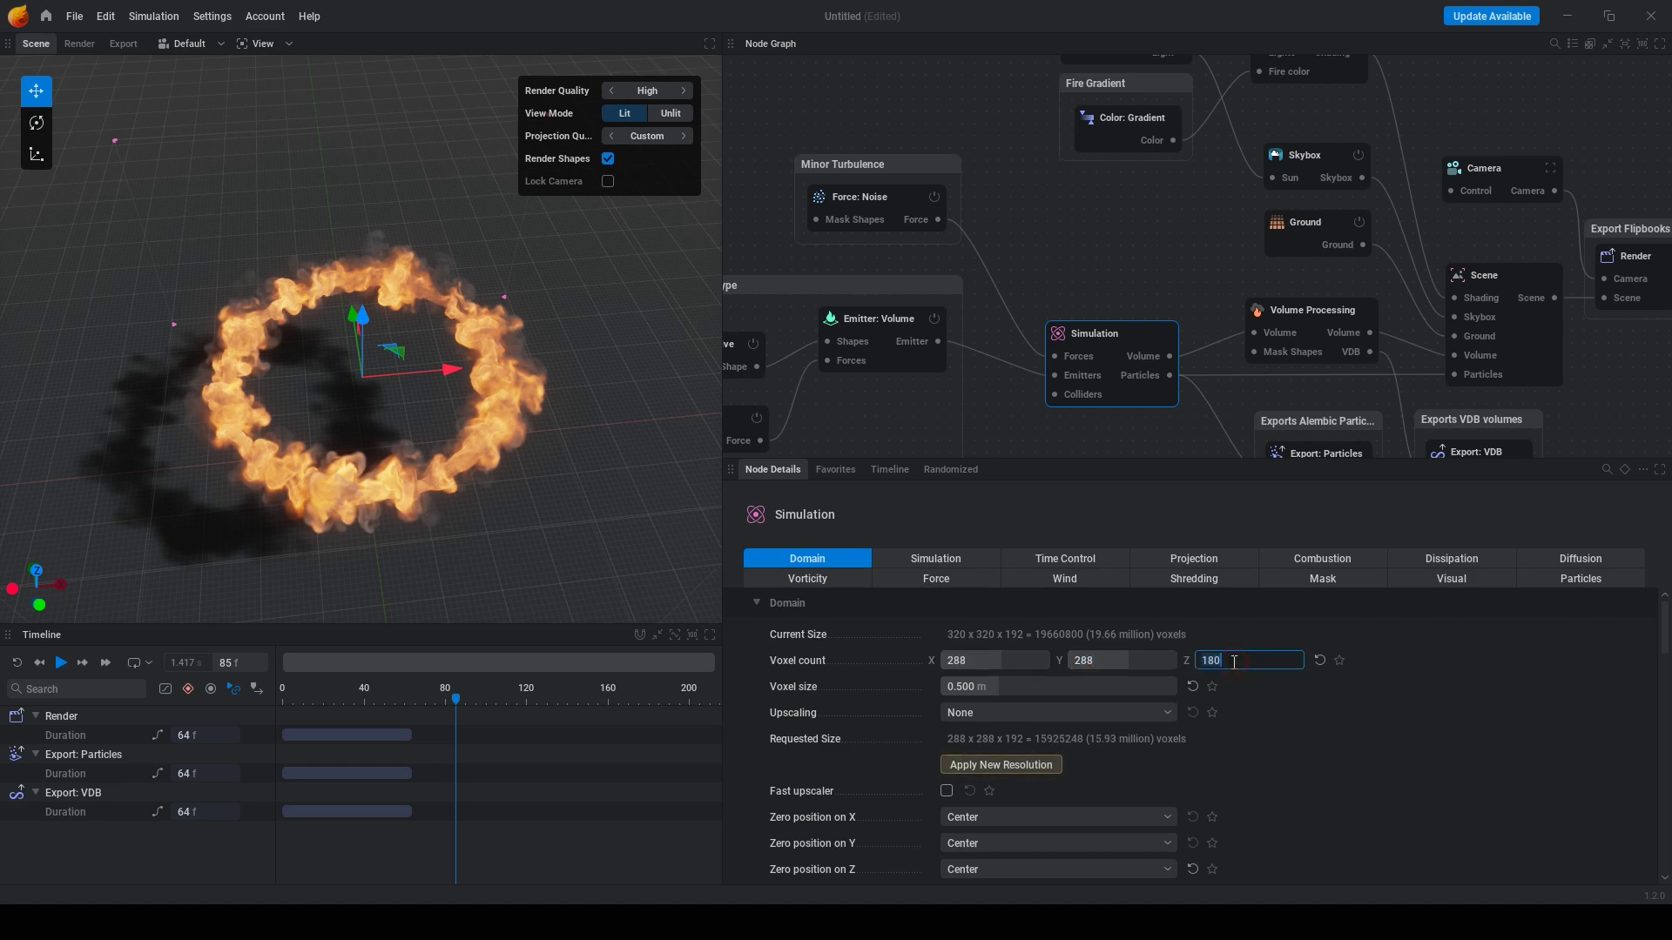
{"action": "left_click", "coordinate": [986, 766]}
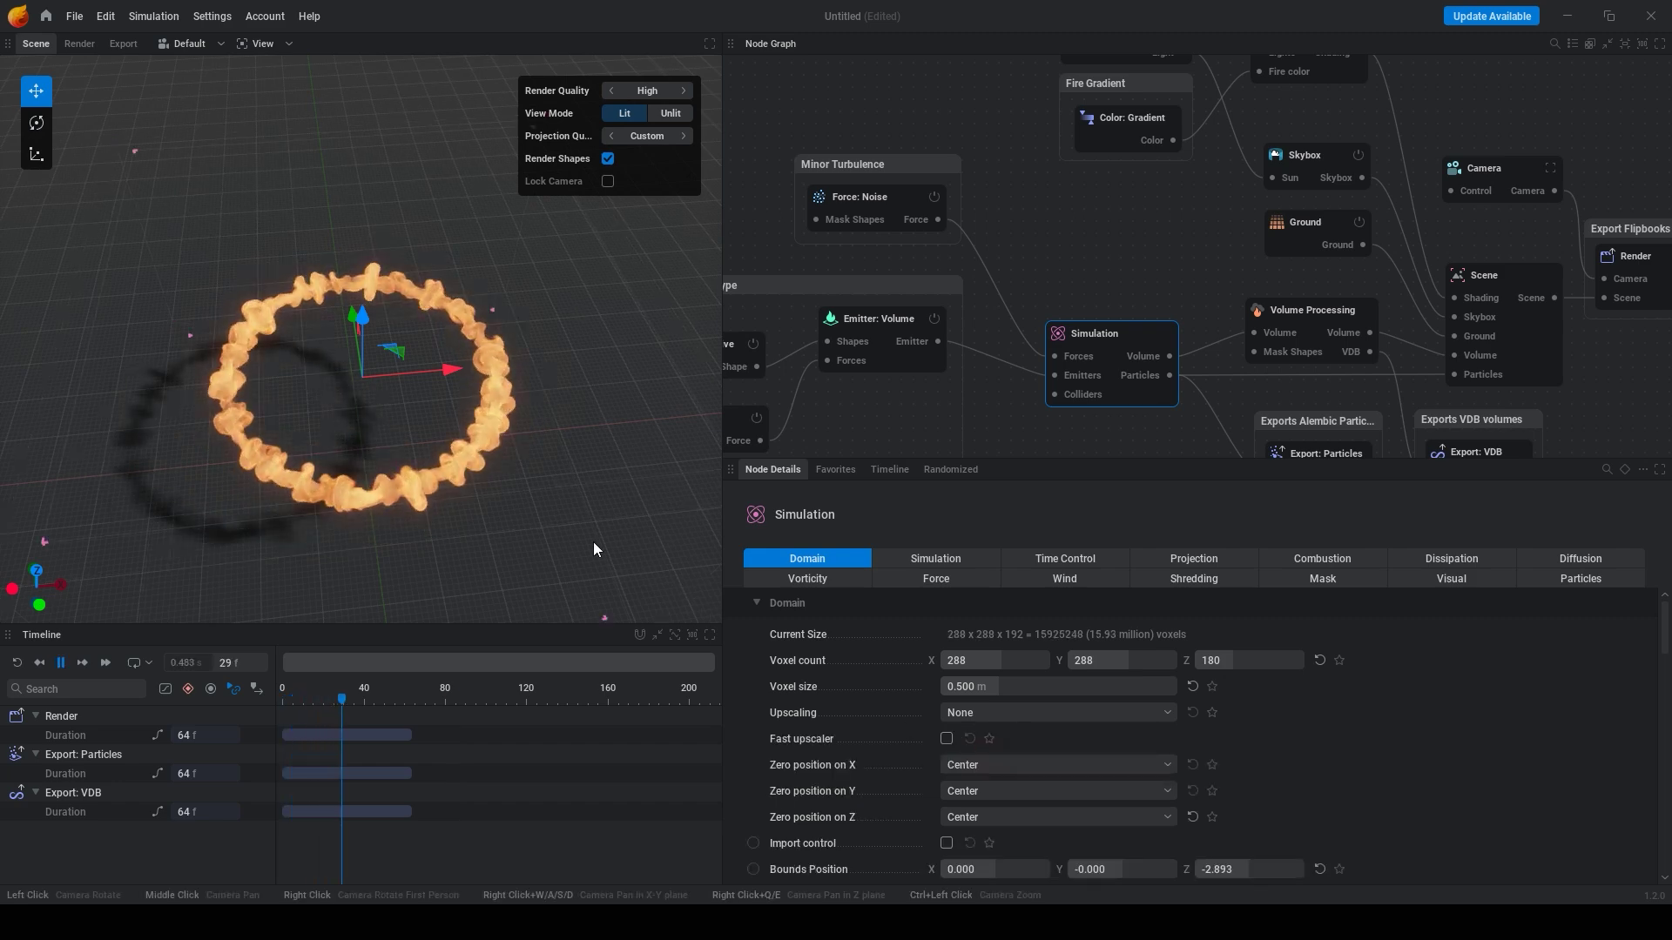
{"action": "key", "text": "space"}
Step: Set the flame intensity in the Simulation node's combustion settings to 20 %
{"action": "middle_click_drag", "start_coordinate": [993, 429], "coordinate": [973, 343]}
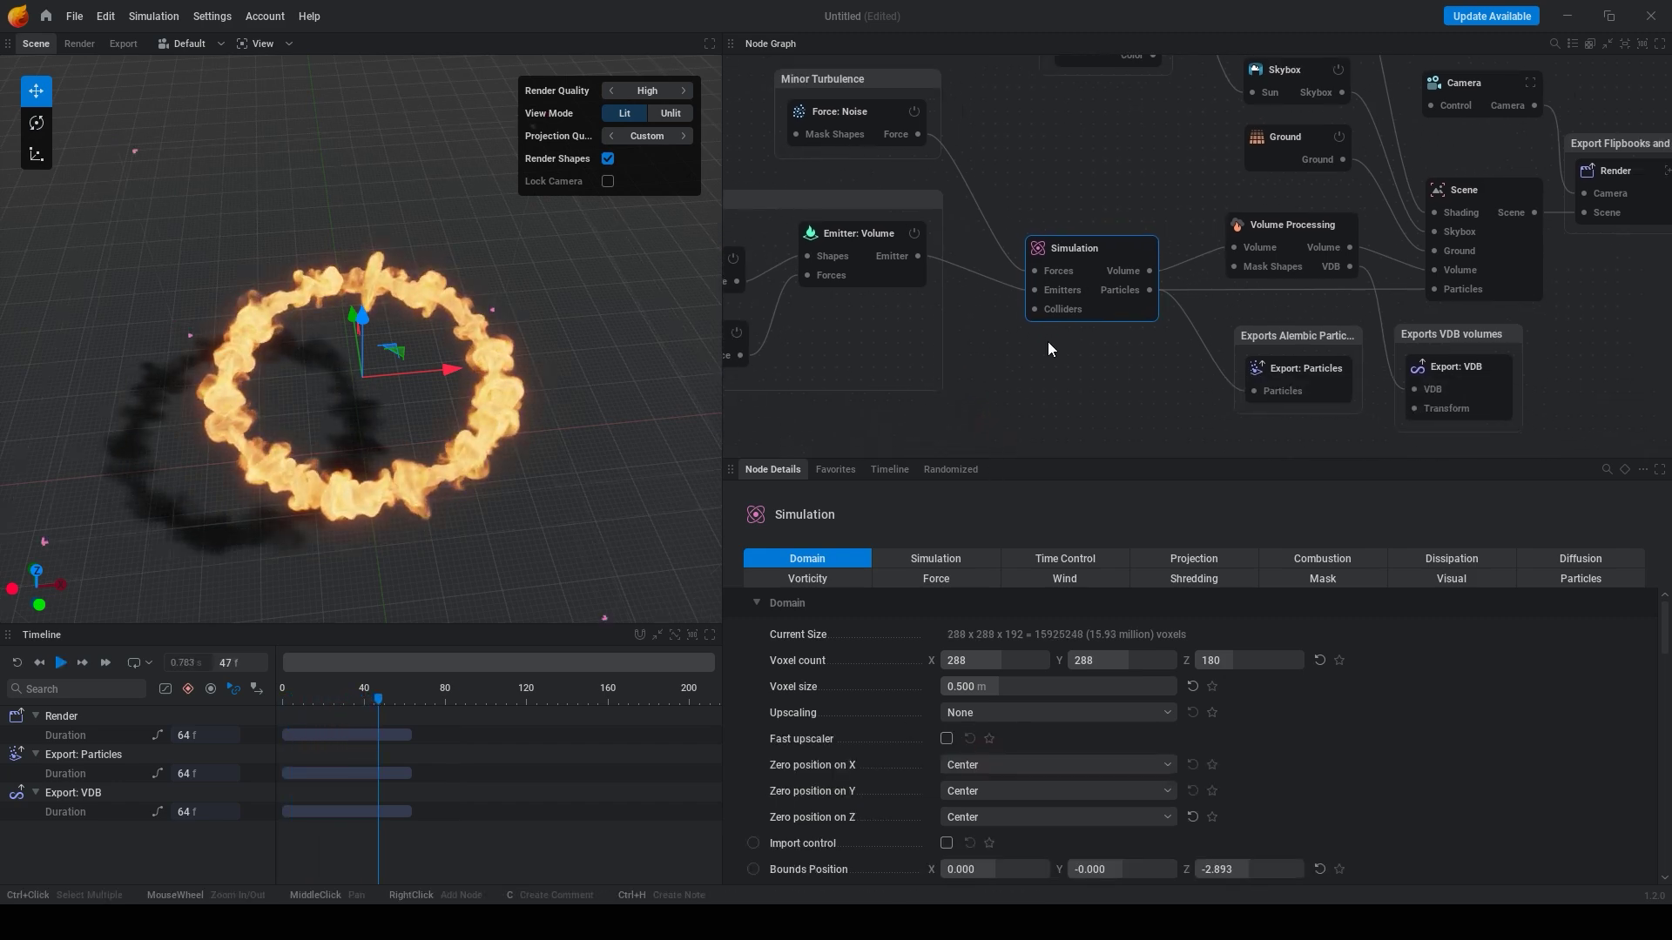
{"action": "left_click", "coordinate": [1096, 562]}
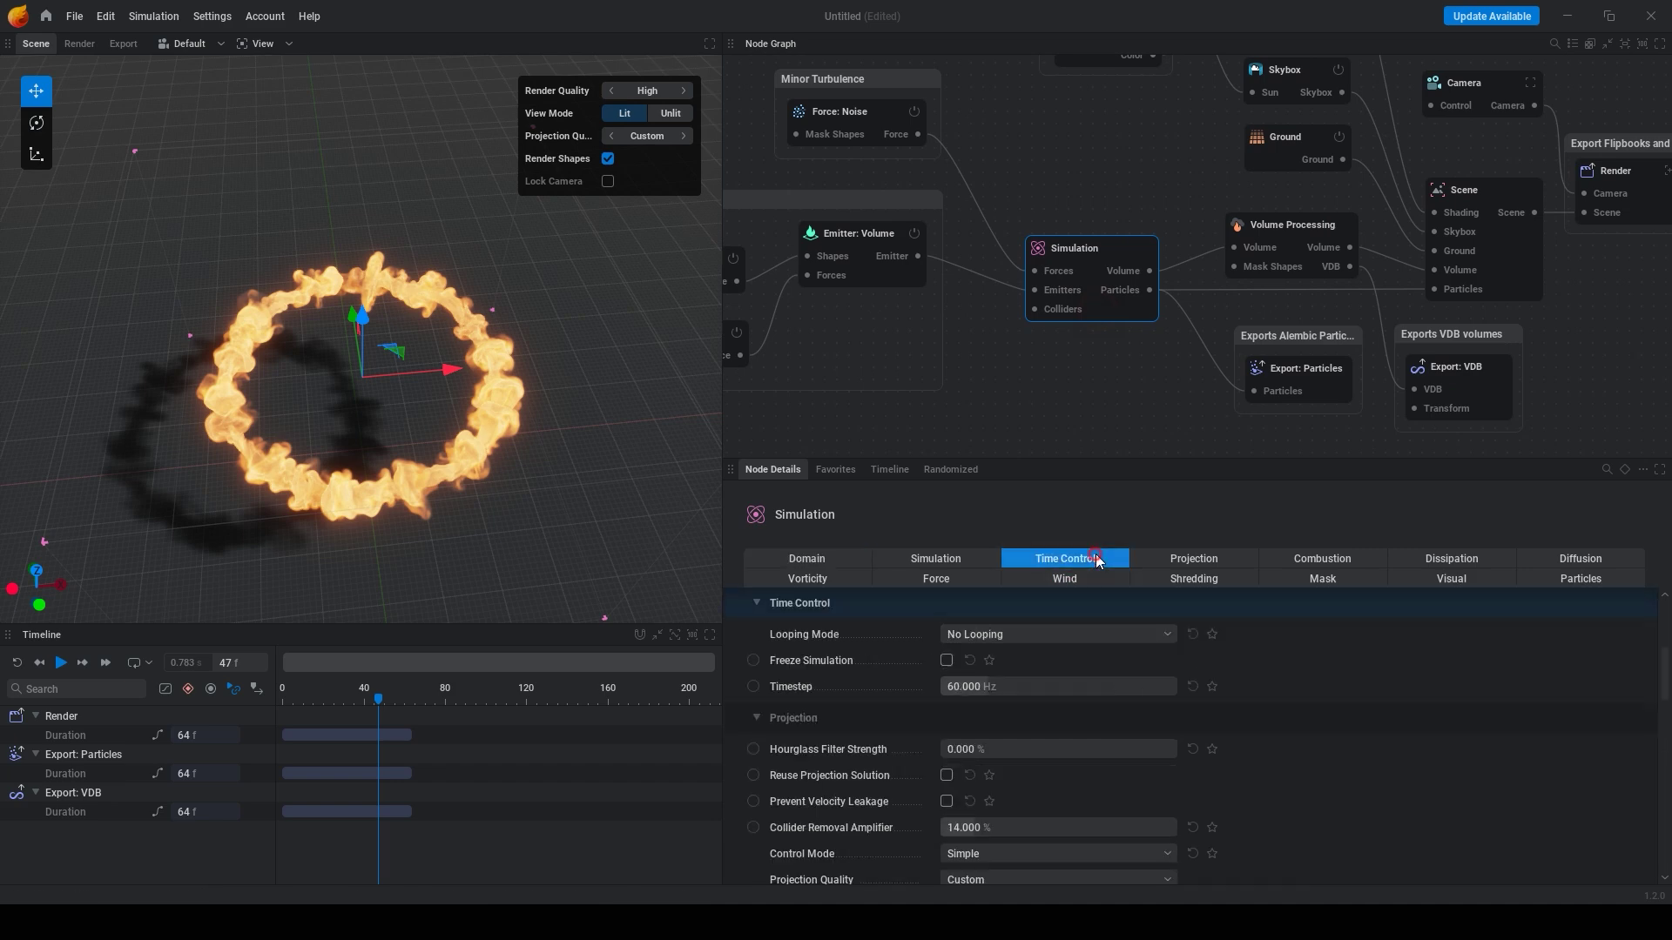
{"action": "left_click", "coordinate": [1236, 558]}
{"action": "left_click", "coordinate": [1315, 557]}
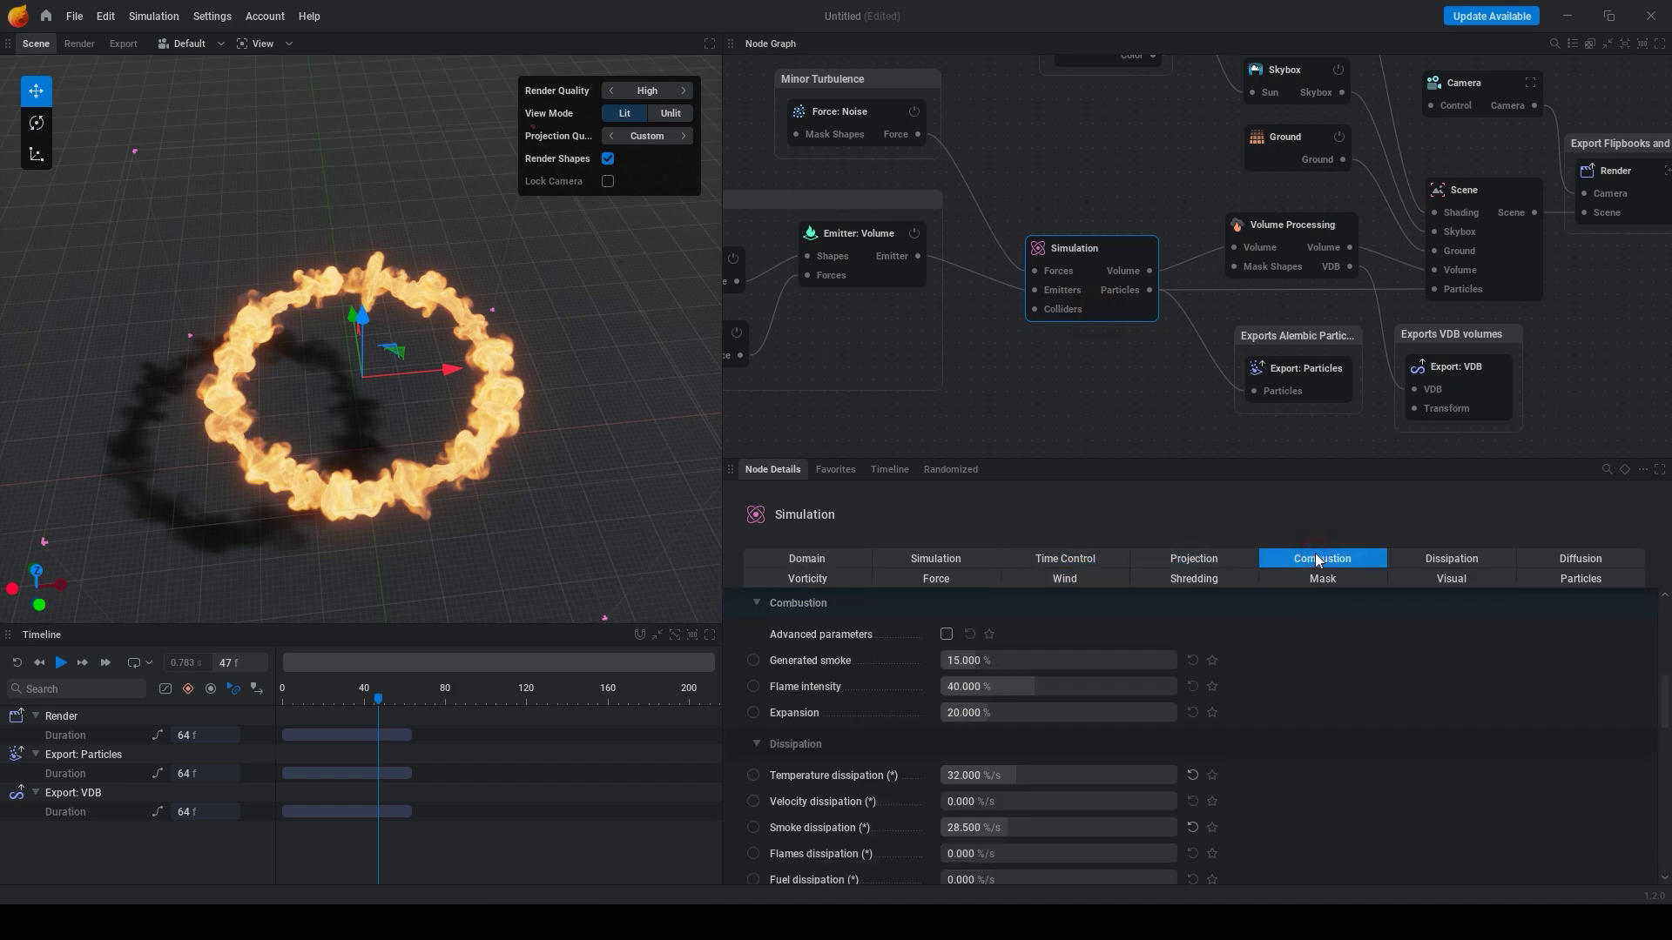
{"action": "left_click", "coordinate": [1012, 685]}
{"action": "type", "text": "2"}
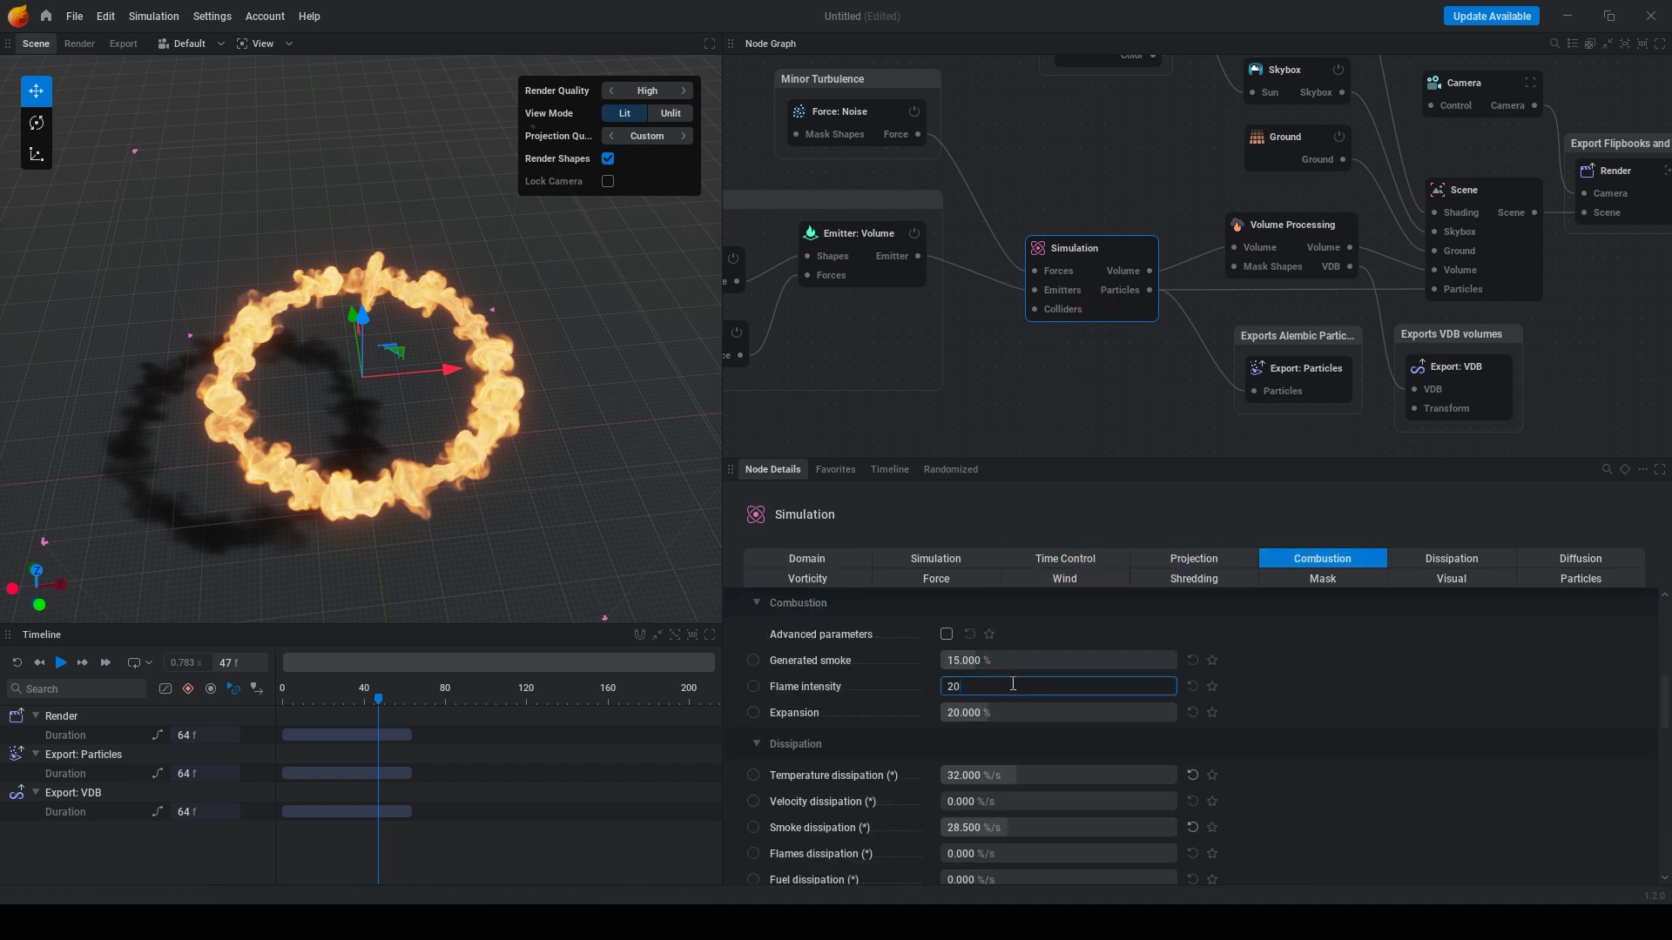
{"action": "type", "text": "0"}
{"action": "key", "text": "Return"}
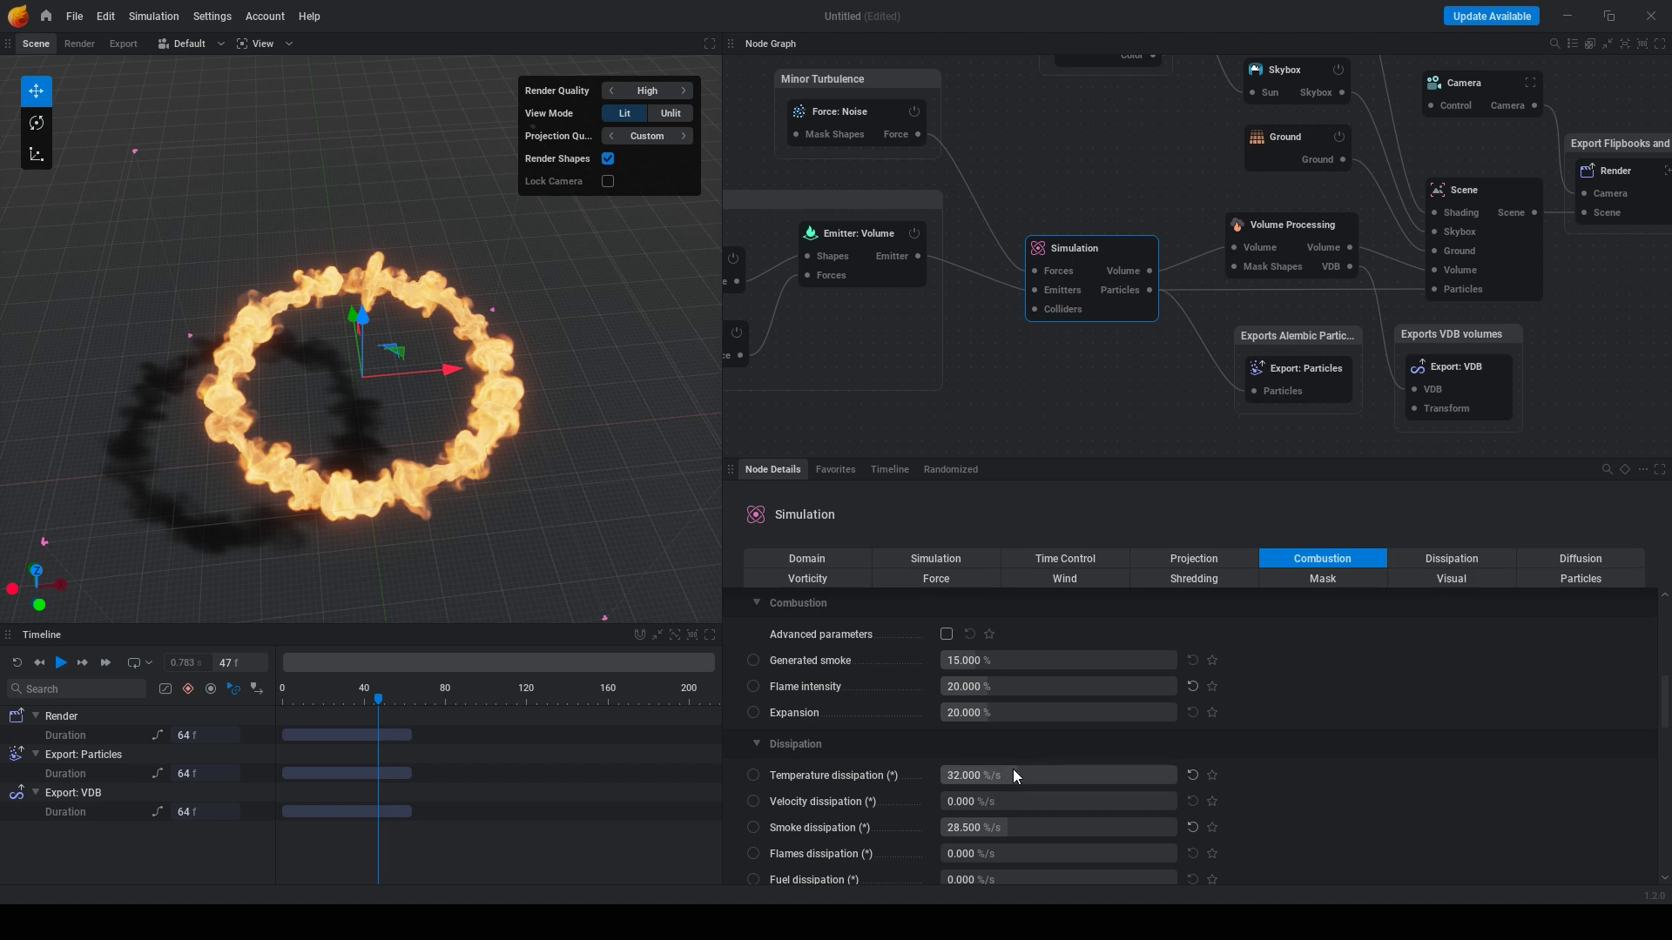
Step: Set the simulation's temperature dissipation (*) to 60 %/s and smoke dissipation (*) to 90 %/s
{"action": "scroll", "coordinate": [1014, 776], "scroll_direction": "down", "scroll_amount": 1}
{"action": "double_click", "coordinate": [1015, 704]}
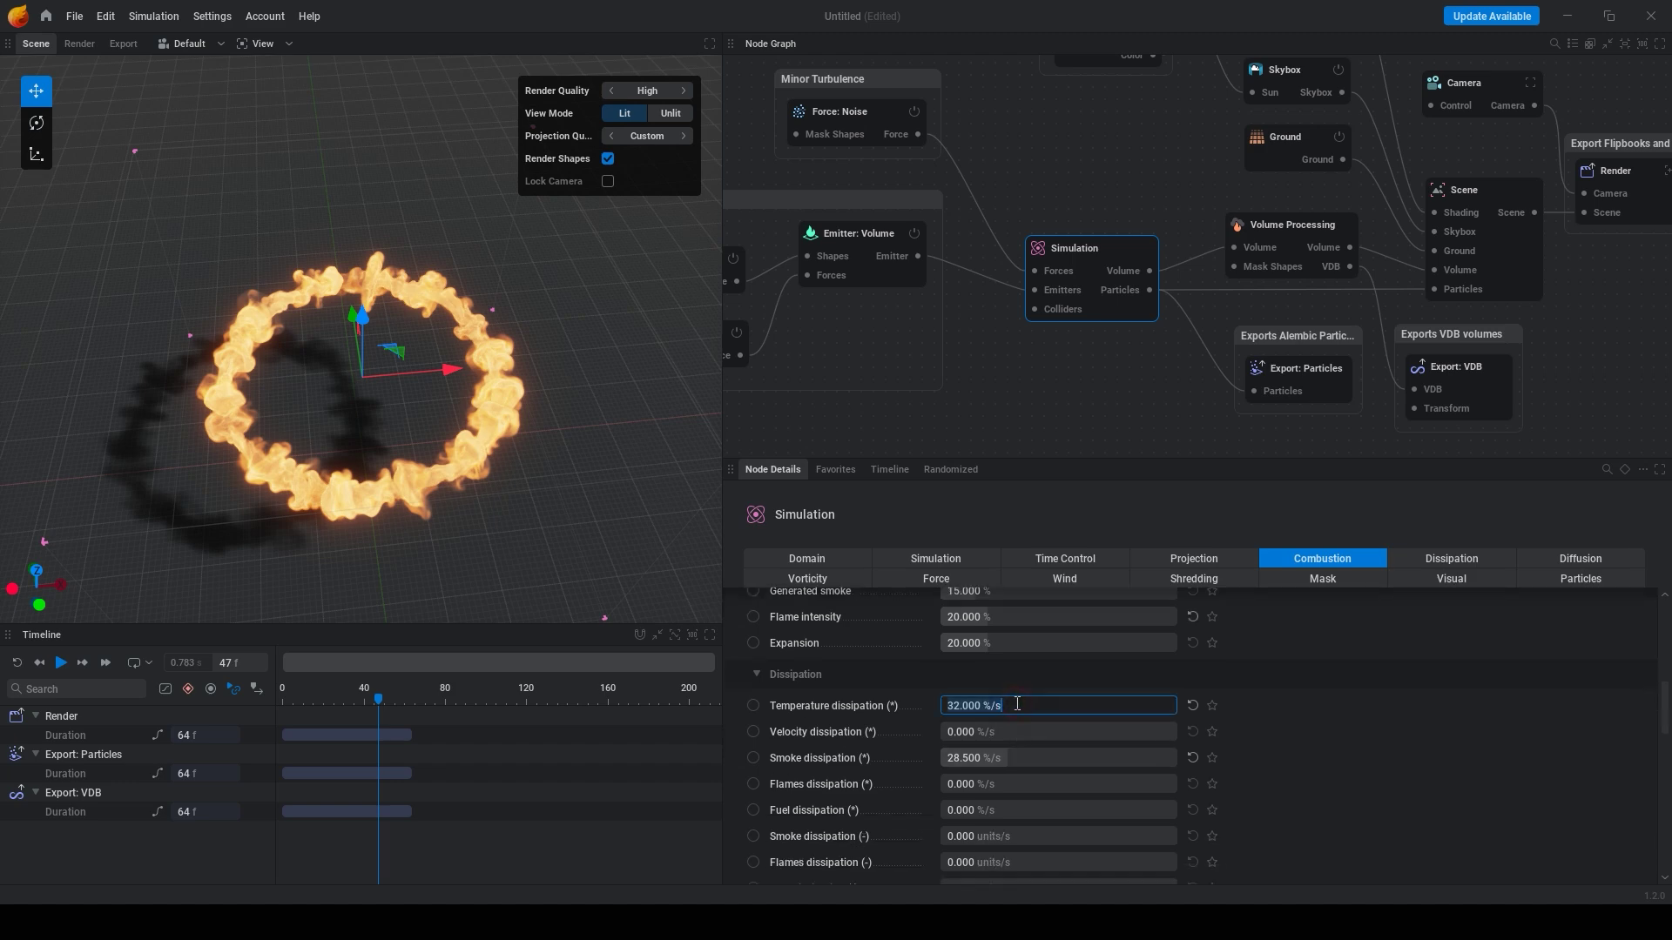
{"action": "type", "text": "60"}
{"action": "key", "text": "Return"}
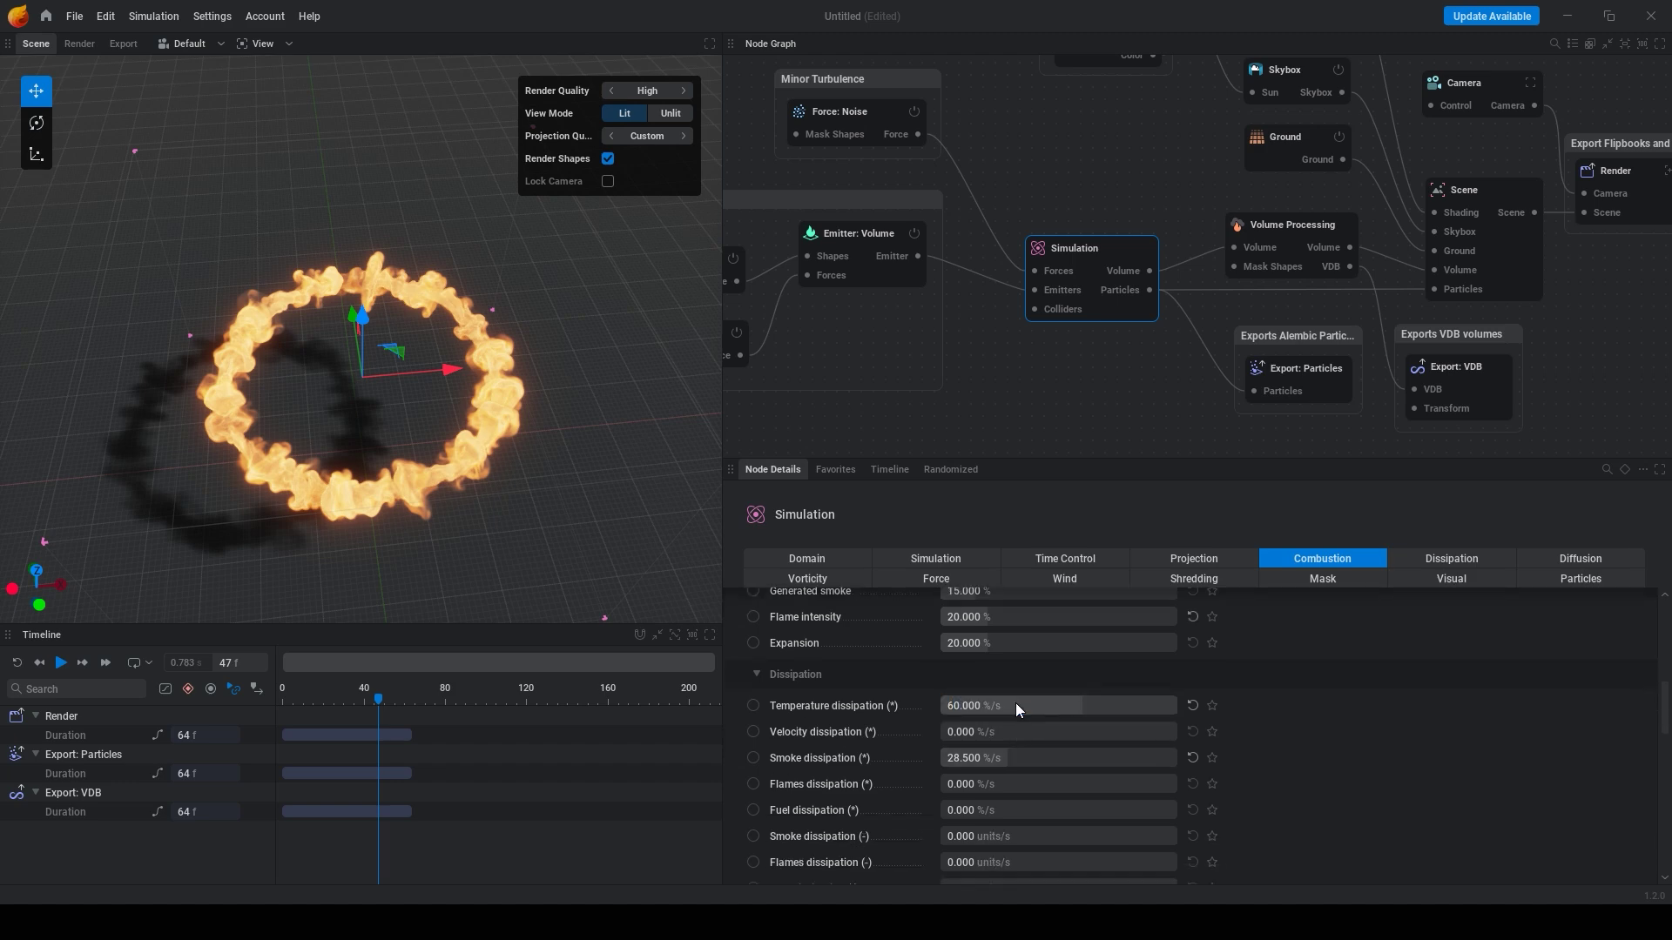
{"action": "double_click", "coordinate": [1005, 760]}
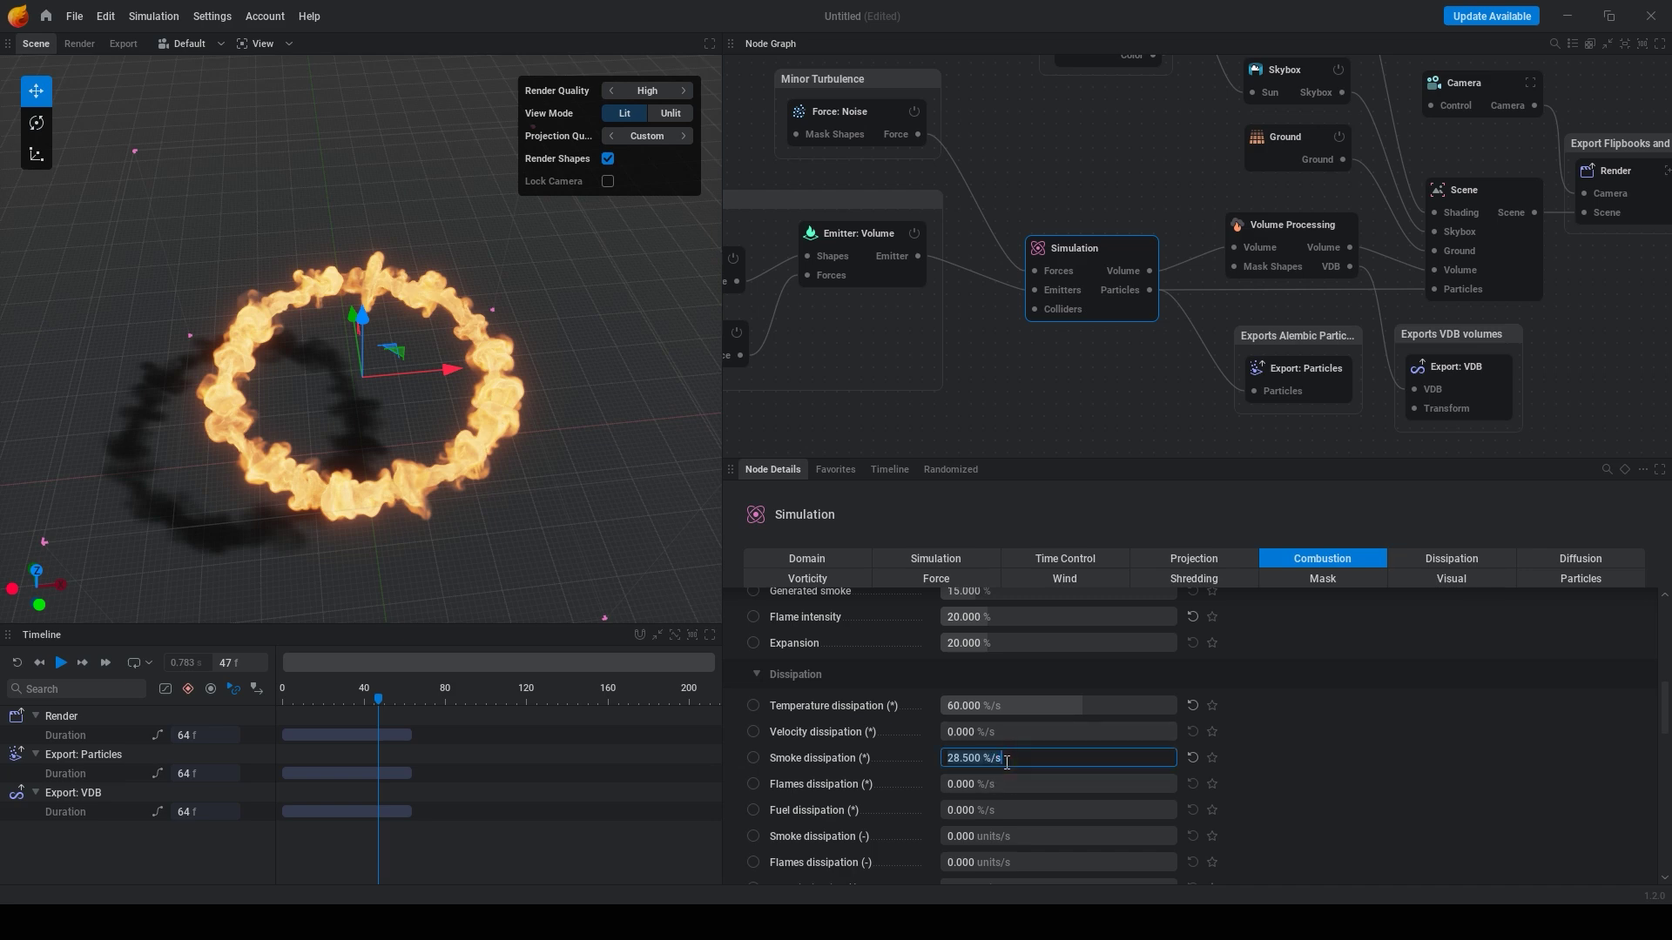
Step: Set the simulation's flames dissipation (*) to 90 %/s and fuel dissipation (*) to 50 %/s, and check the playback
{"action": "double_click", "coordinate": [996, 787]}
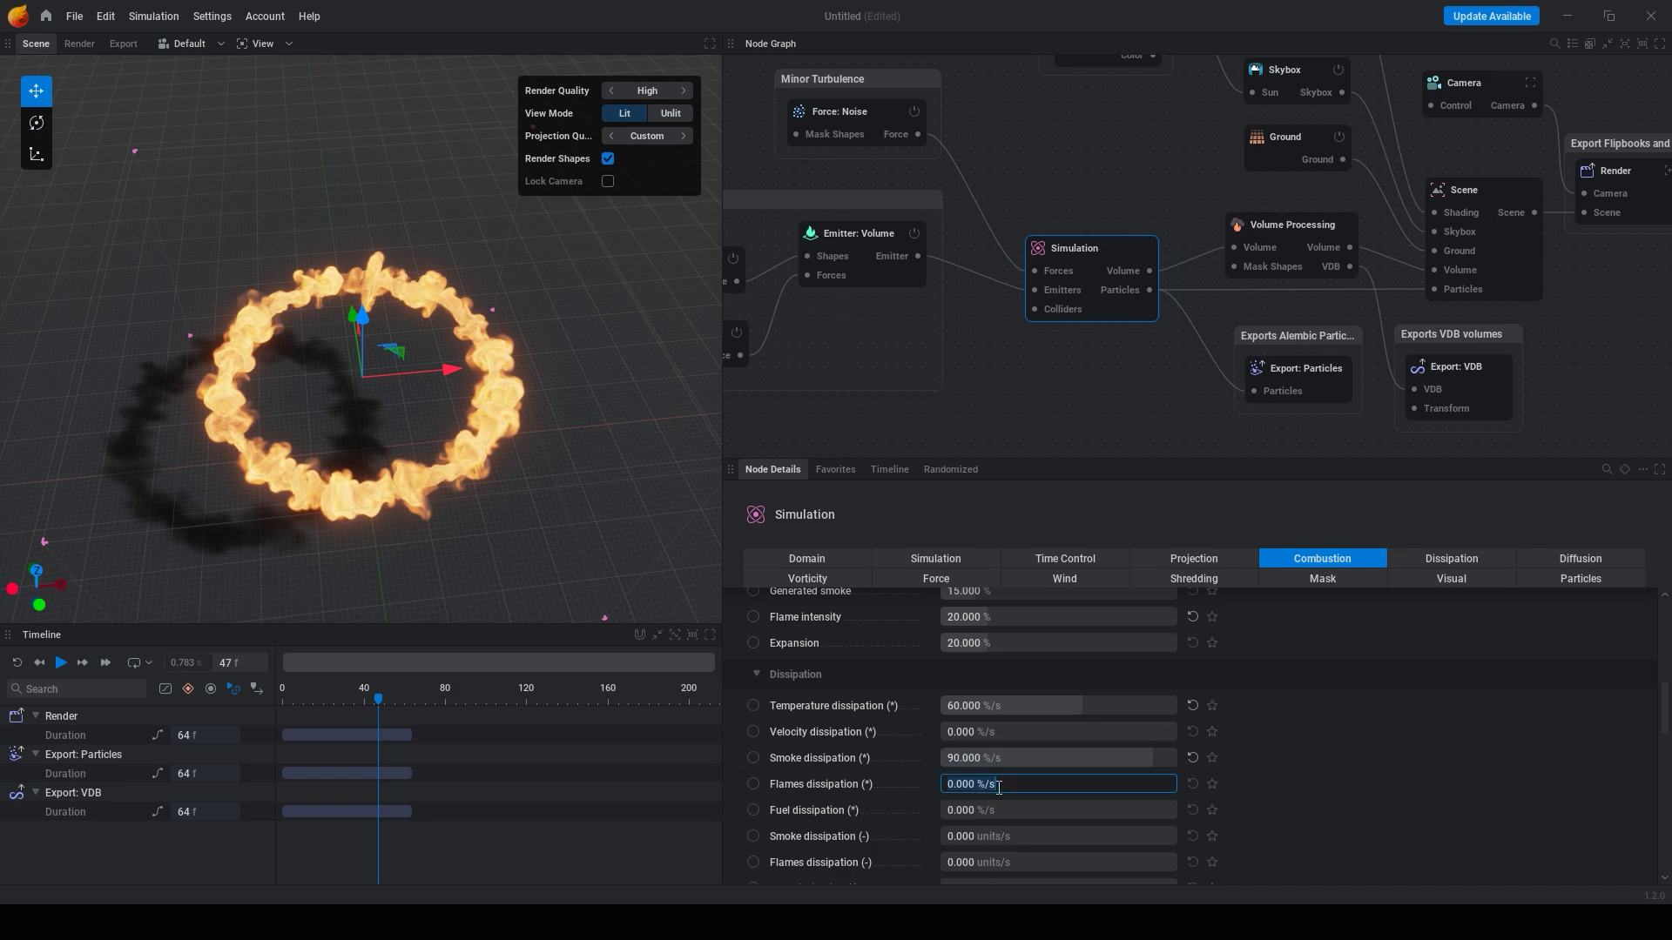
{"action": "type", "text": "90"}
{"action": "double_click", "coordinate": [989, 805]}
{"action": "type", "text": "5"}
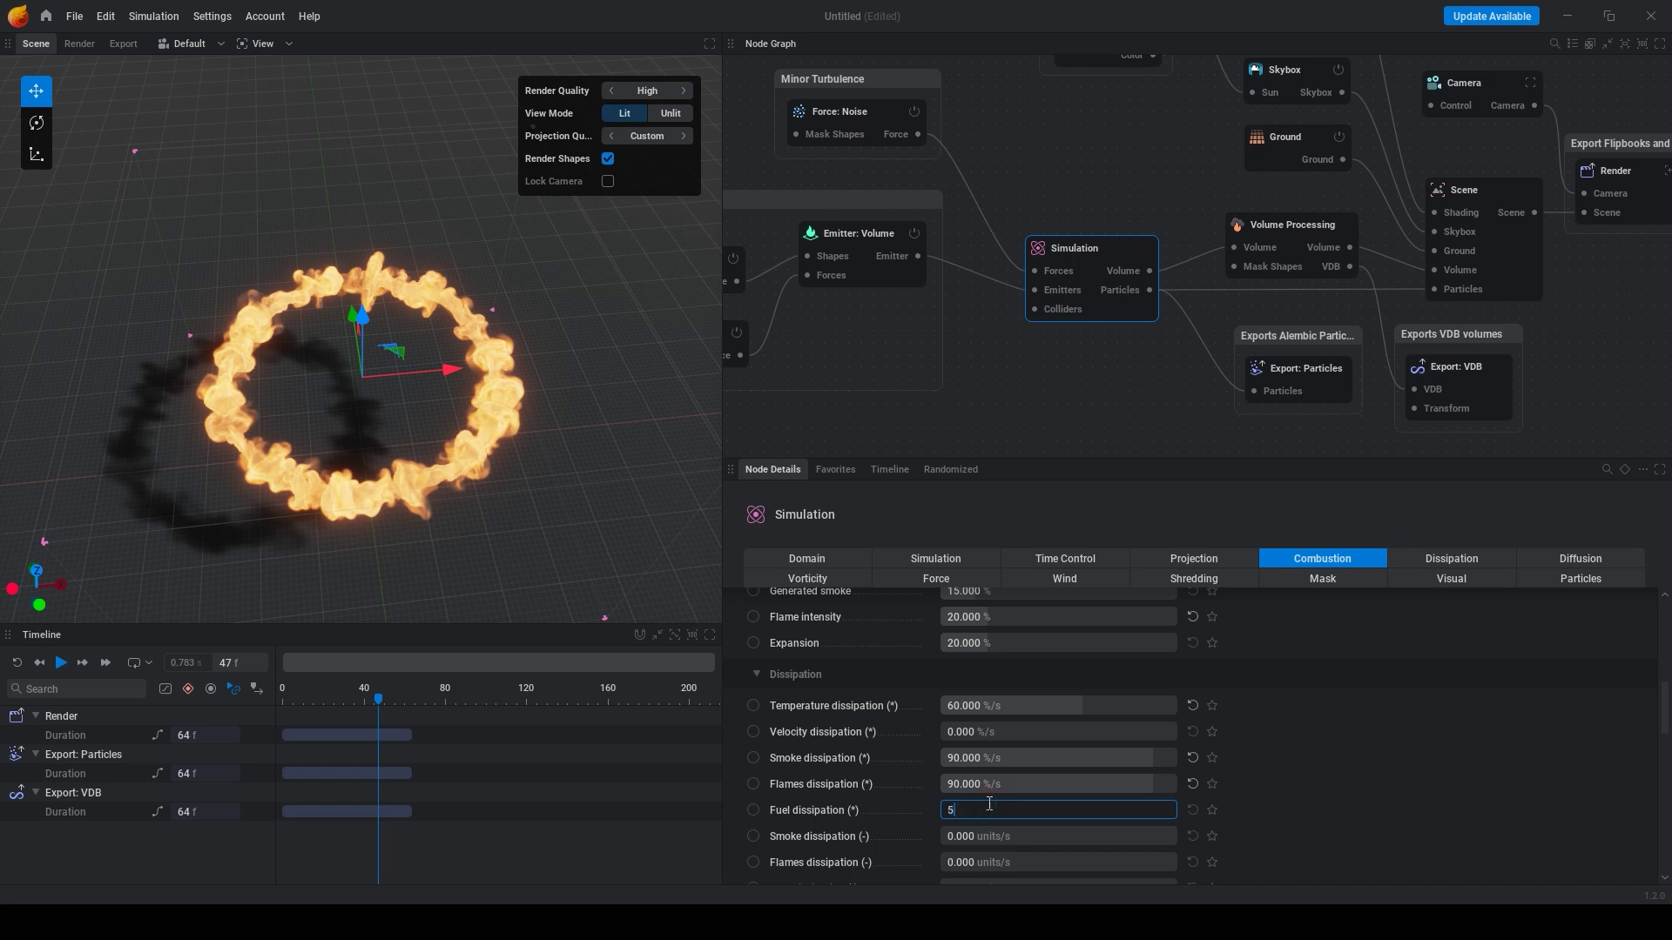
{"action": "type", "text": "0"}
{"action": "key", "text": "Return"}
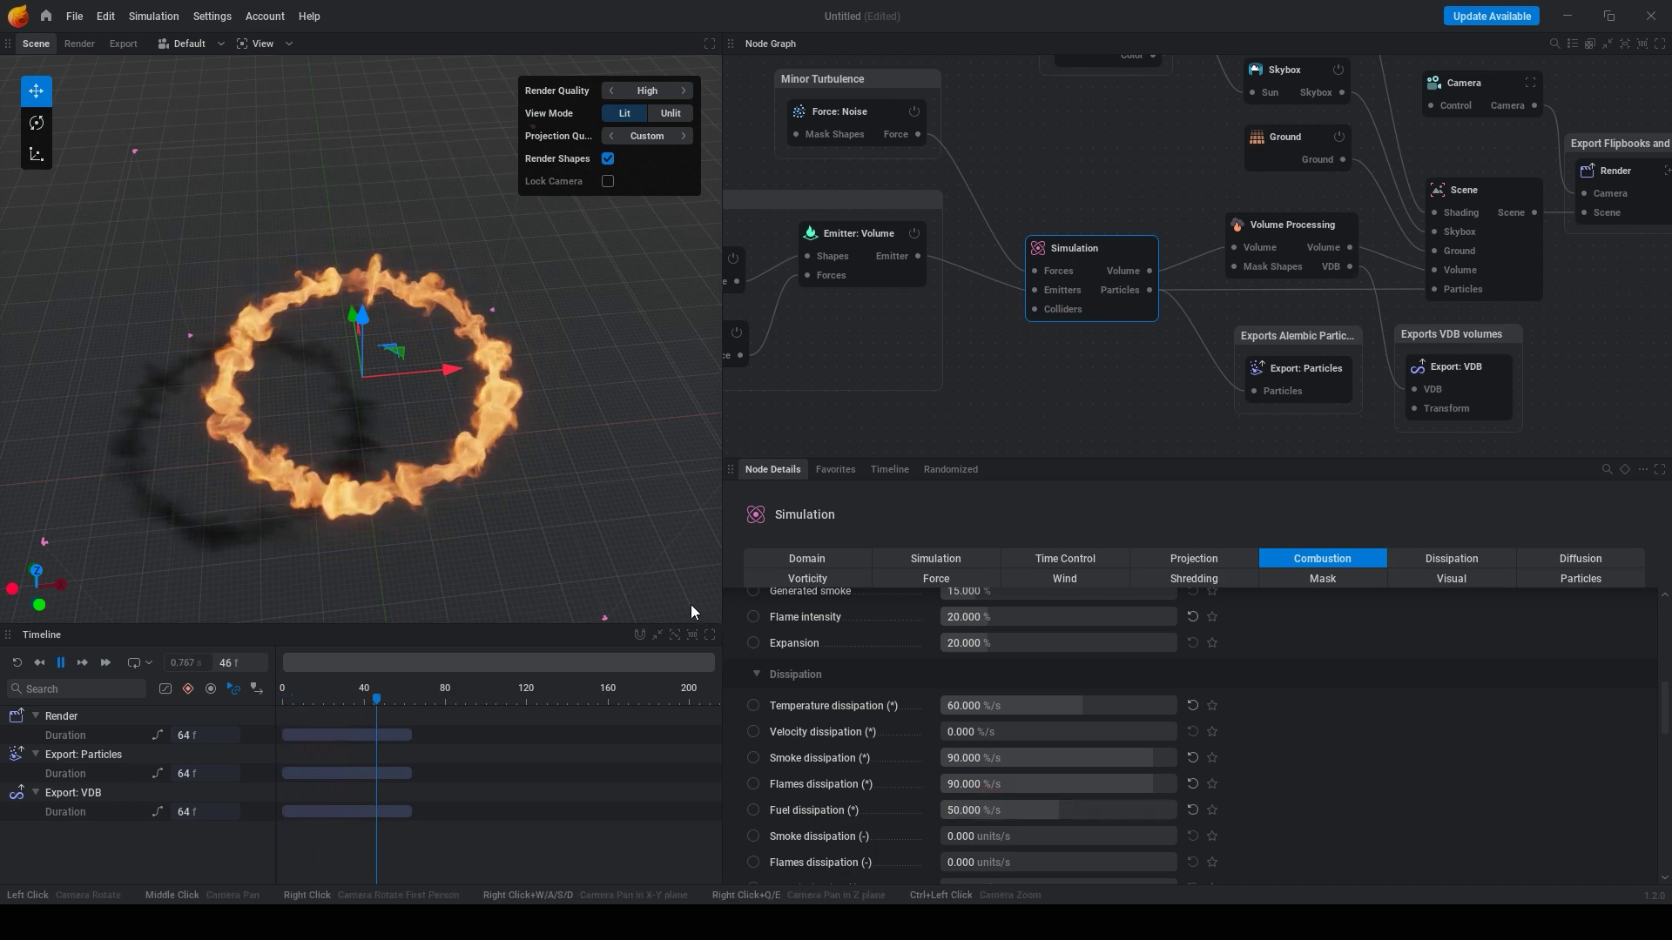
{"action": "key", "text": "space"}
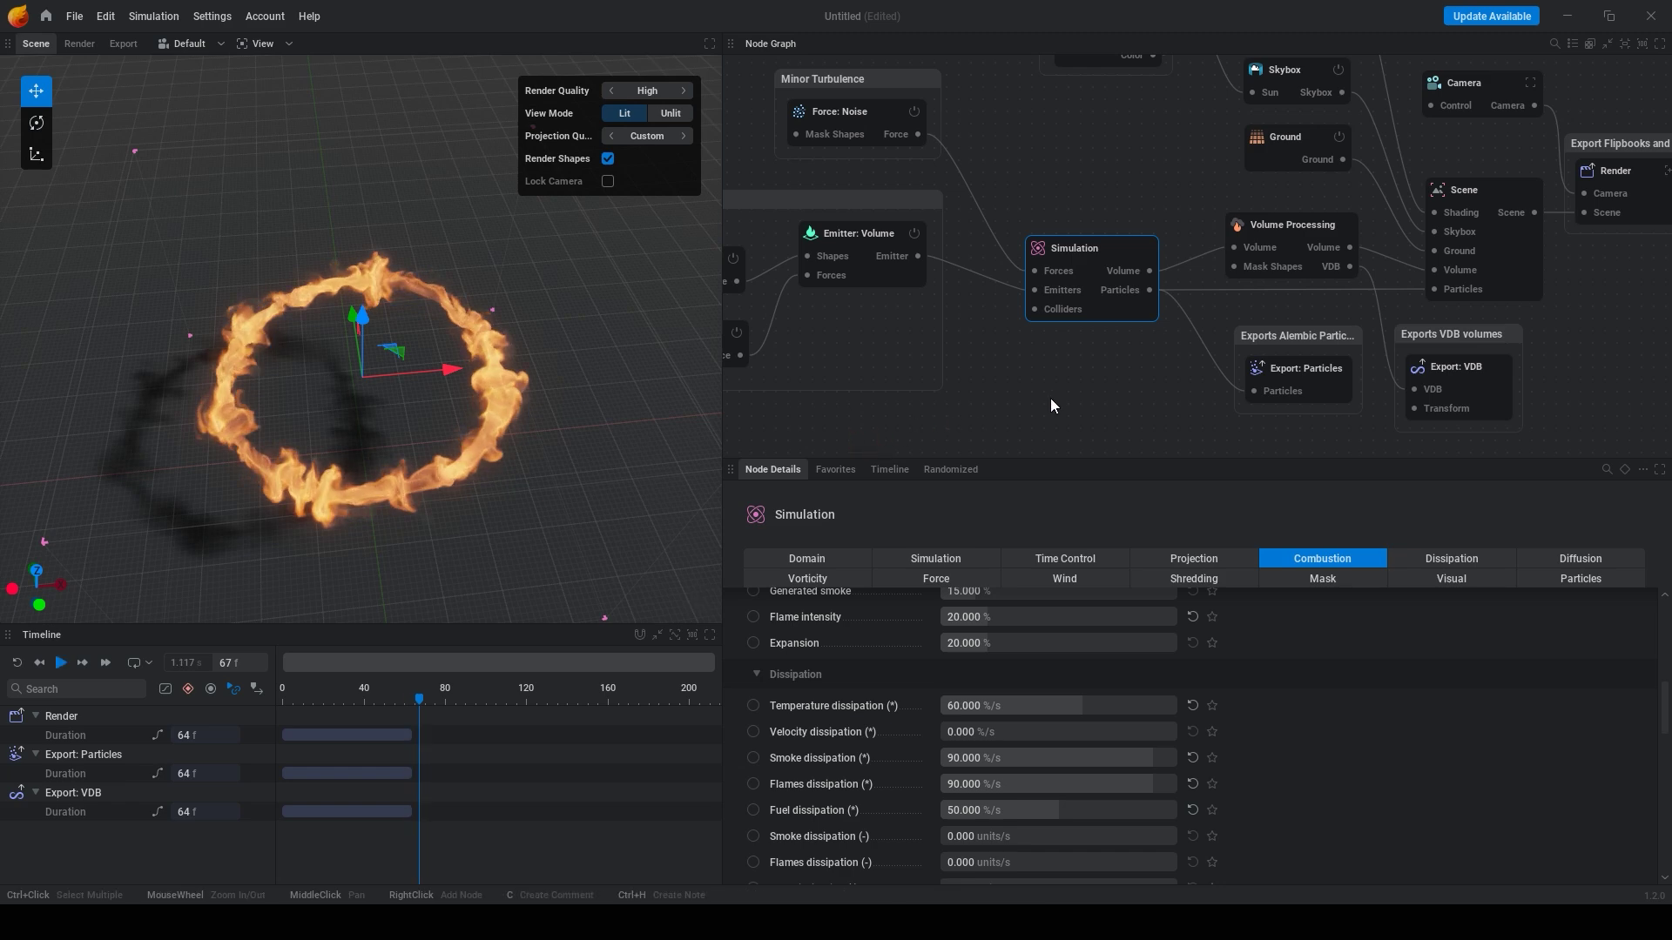
Step: Set the scale to 3.7 and the octaves to 3 on the Force: Noise node feeding the volume emitter
{"action": "key", "text": "super"}
{"action": "left_click", "coordinate": [878, 438]}
{"action": "middle_click_drag", "start_coordinate": [824, 426], "coordinate": [1029, 416]}
{"action": "left_click", "coordinate": [897, 329]}
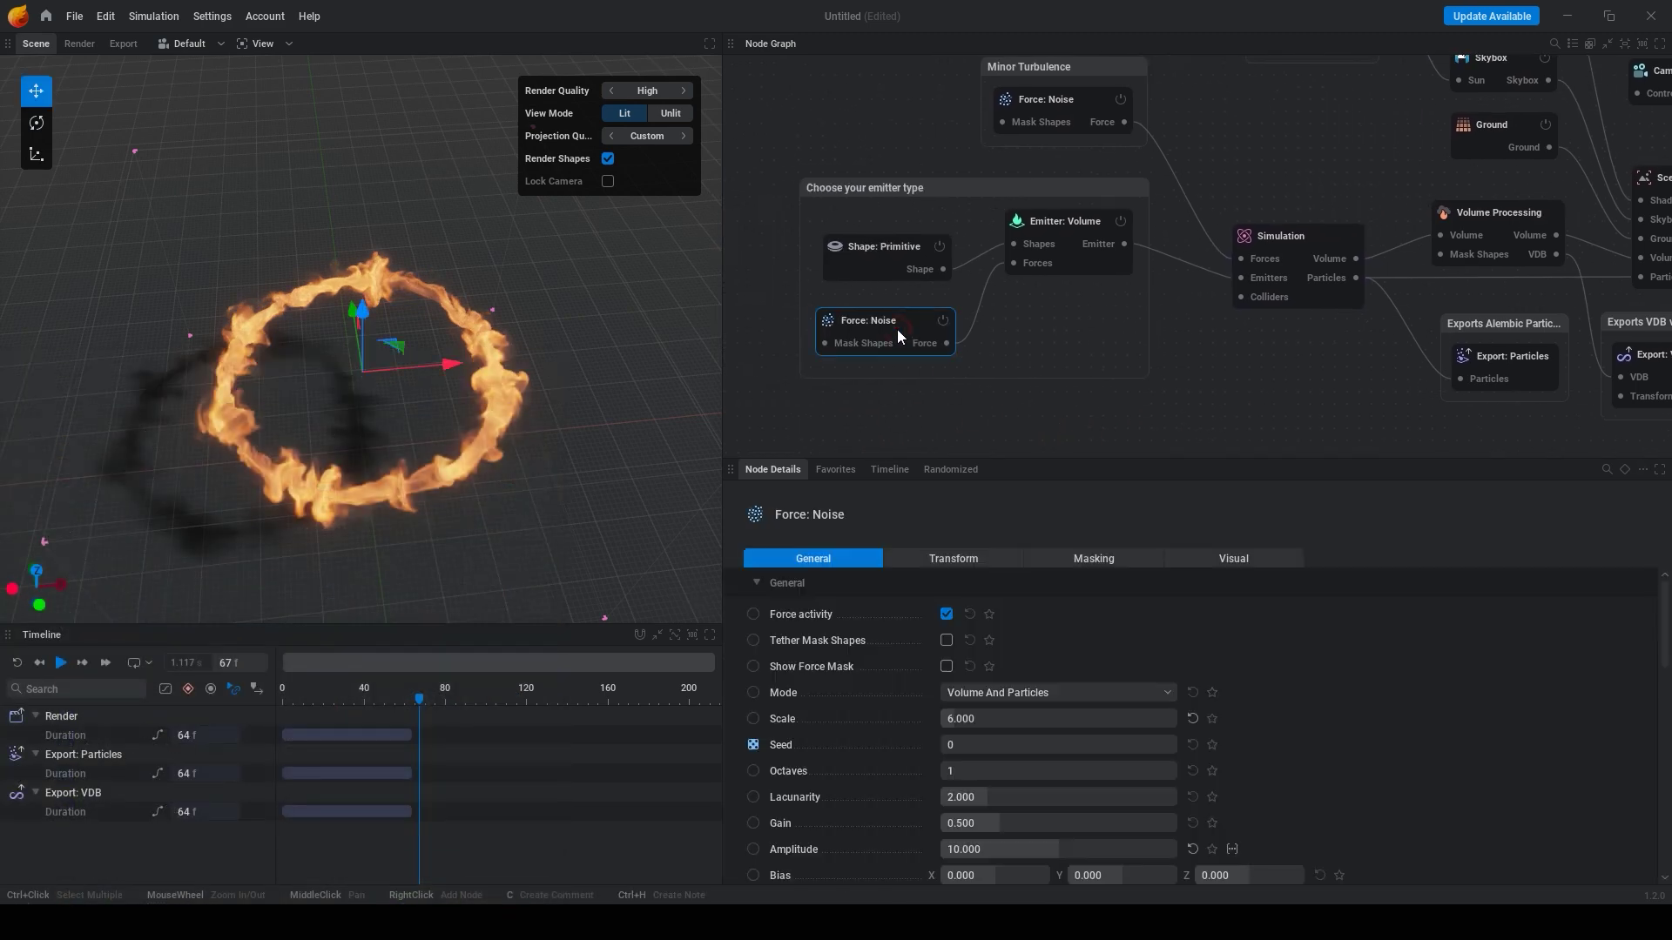
{"action": "left_click", "coordinate": [1000, 723]}
{"action": "type", "text": "3"}
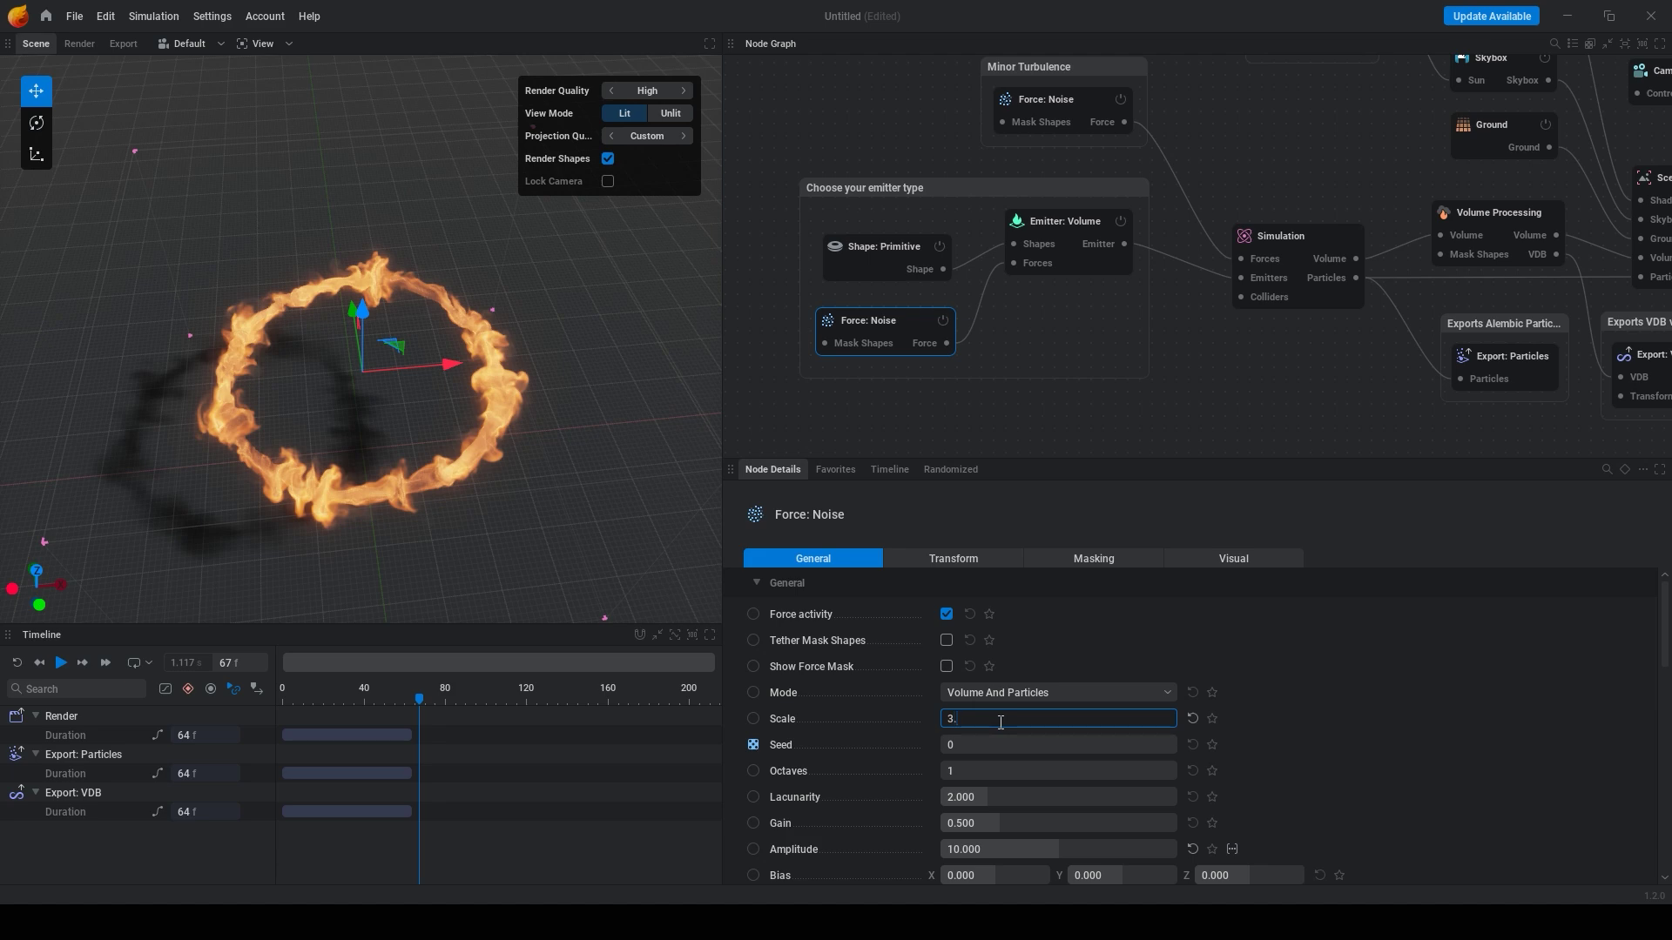
{"action": "scroll", "coordinate": [993, 721], "scroll_direction": "down", "scroll_amount": 2}
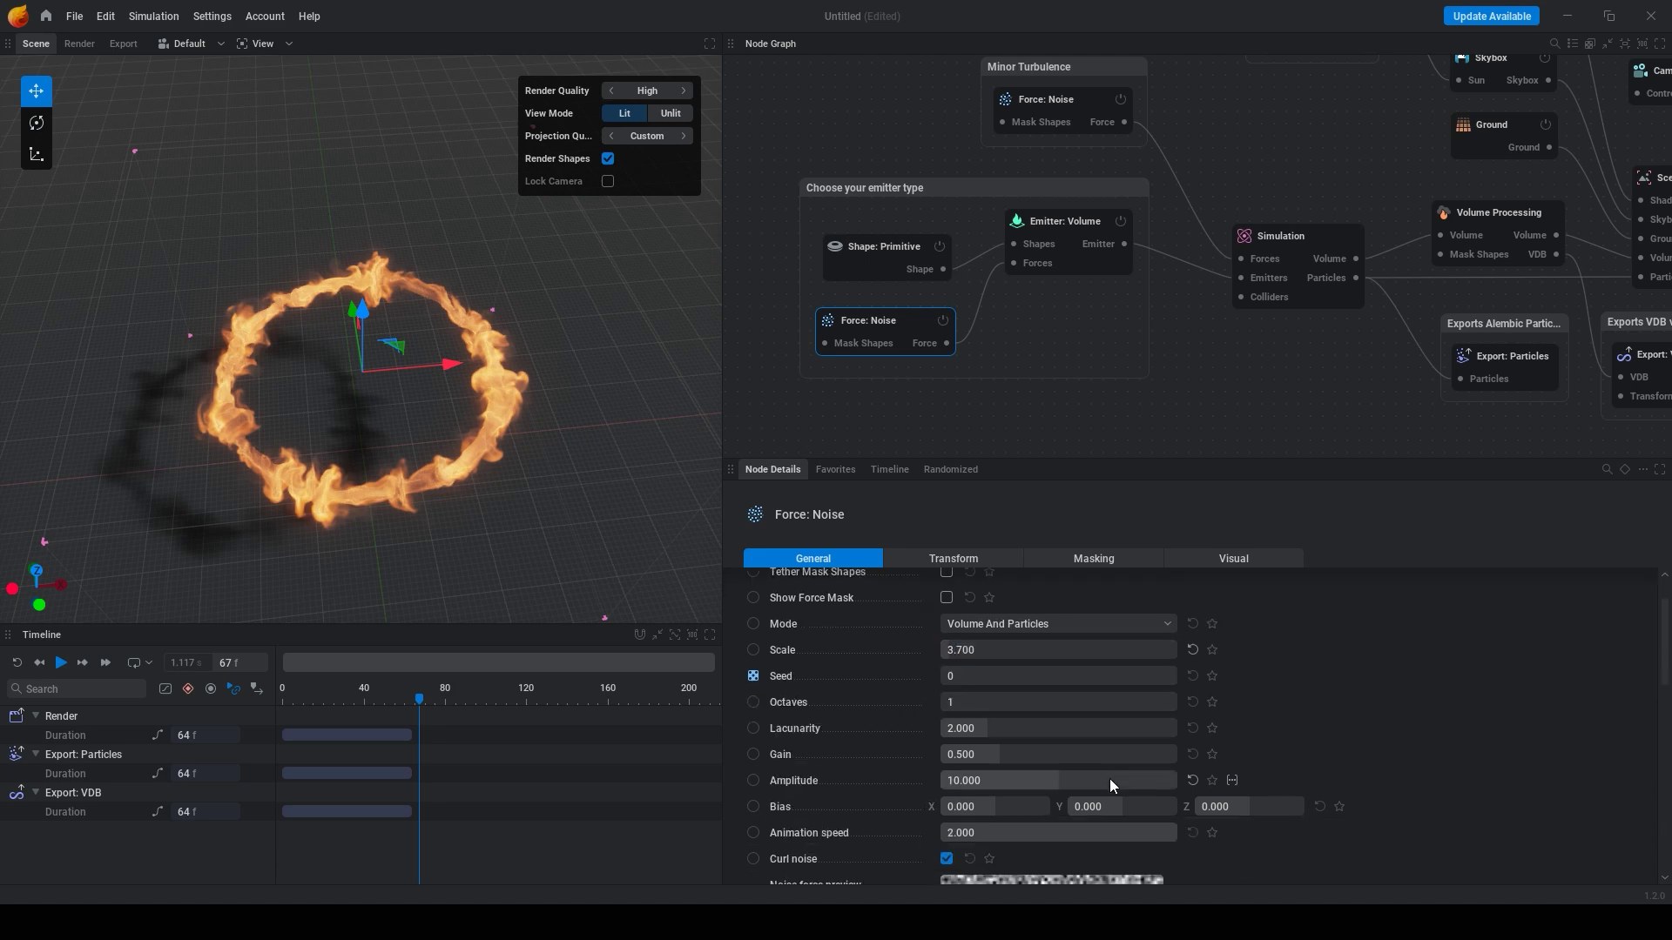
{"action": "left_click", "coordinate": [964, 667]}
{"action": "type", "text": "3"}
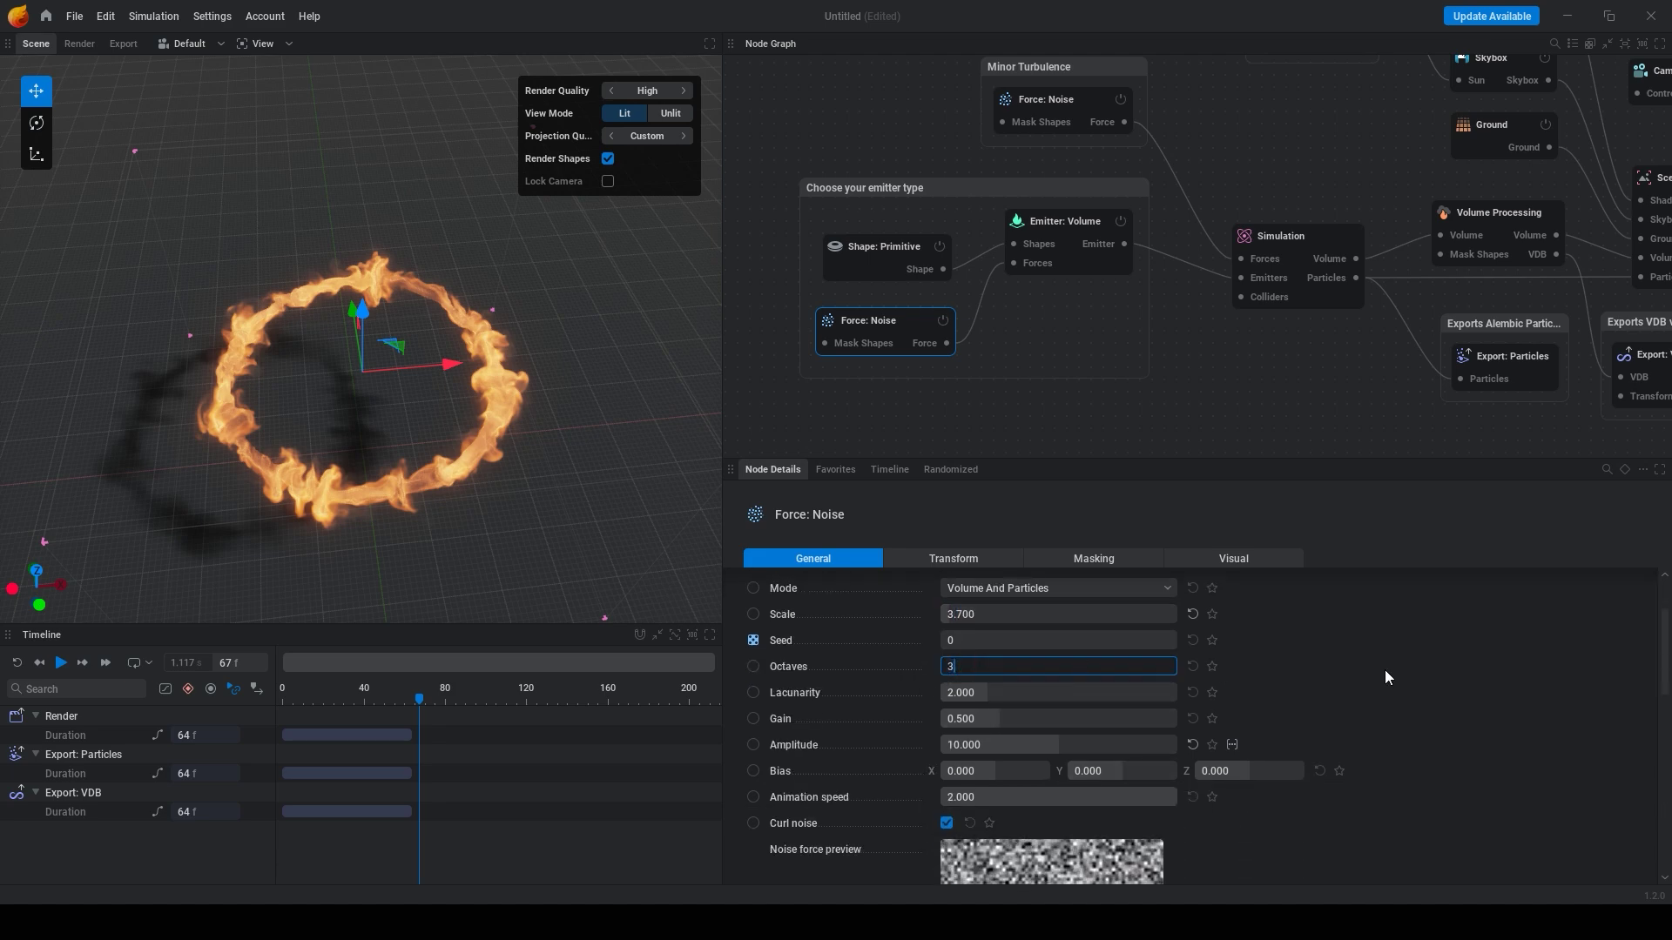
{"action": "left_click", "coordinate": [1385, 671]}
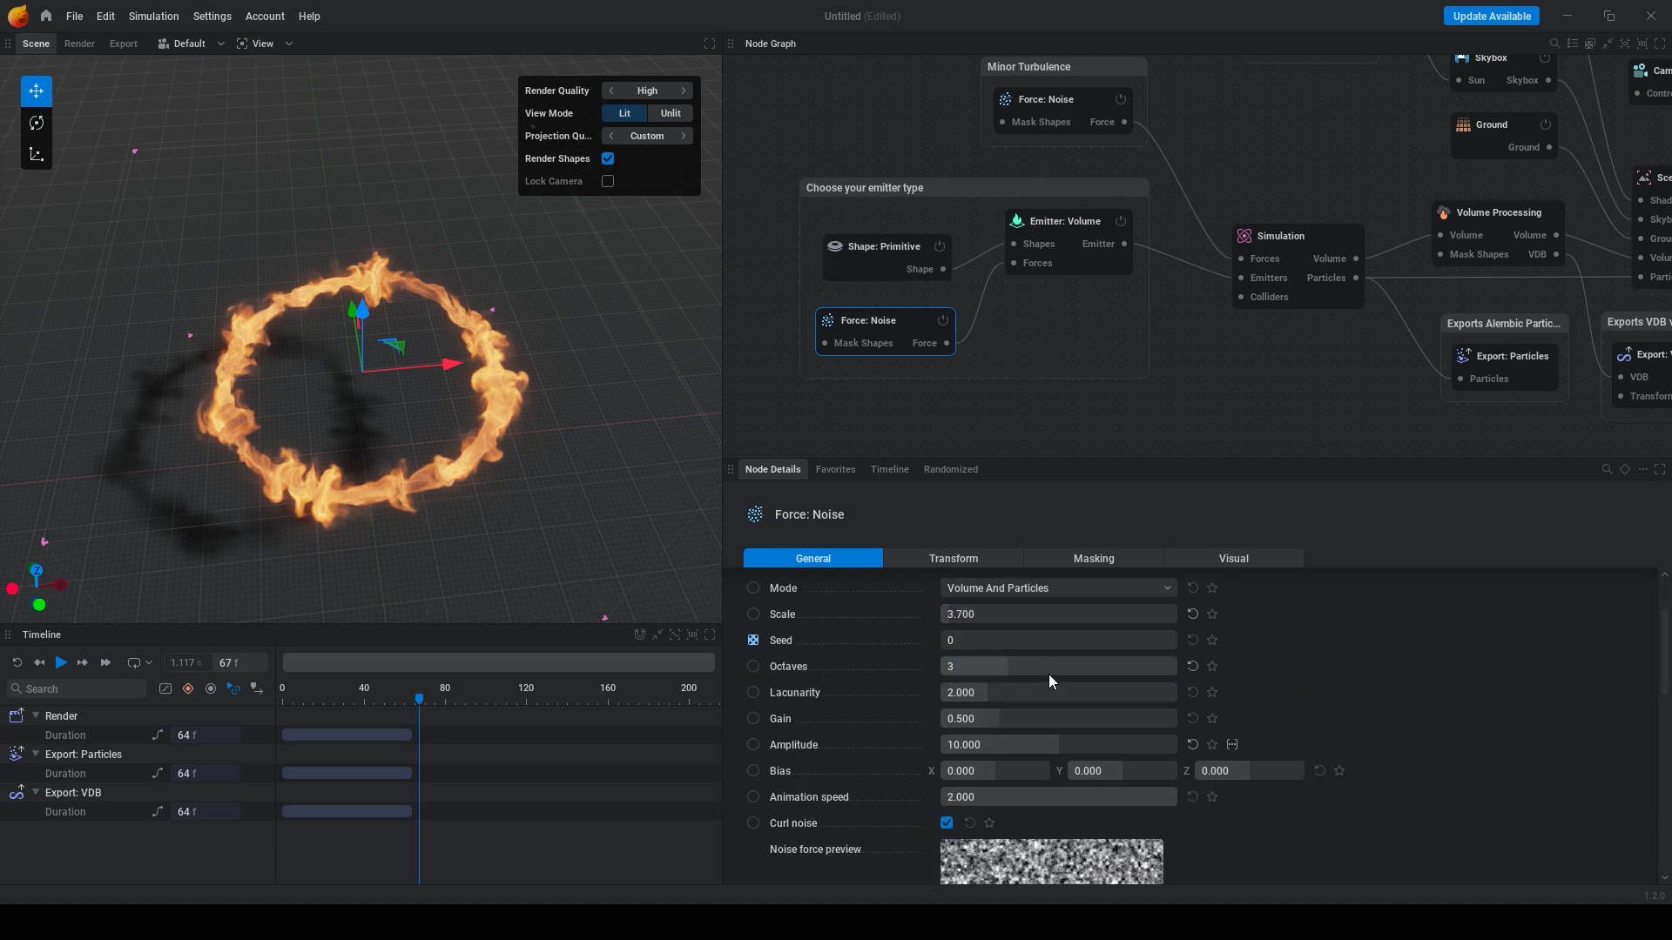
Step: Set the emitter noise force's lacunarity to about 0.633 and its gain to 2
{"action": "left_click", "coordinate": [995, 692]}
{"action": "left_click_drag", "start_coordinate": [995, 692], "coordinate": [1362, 701]}
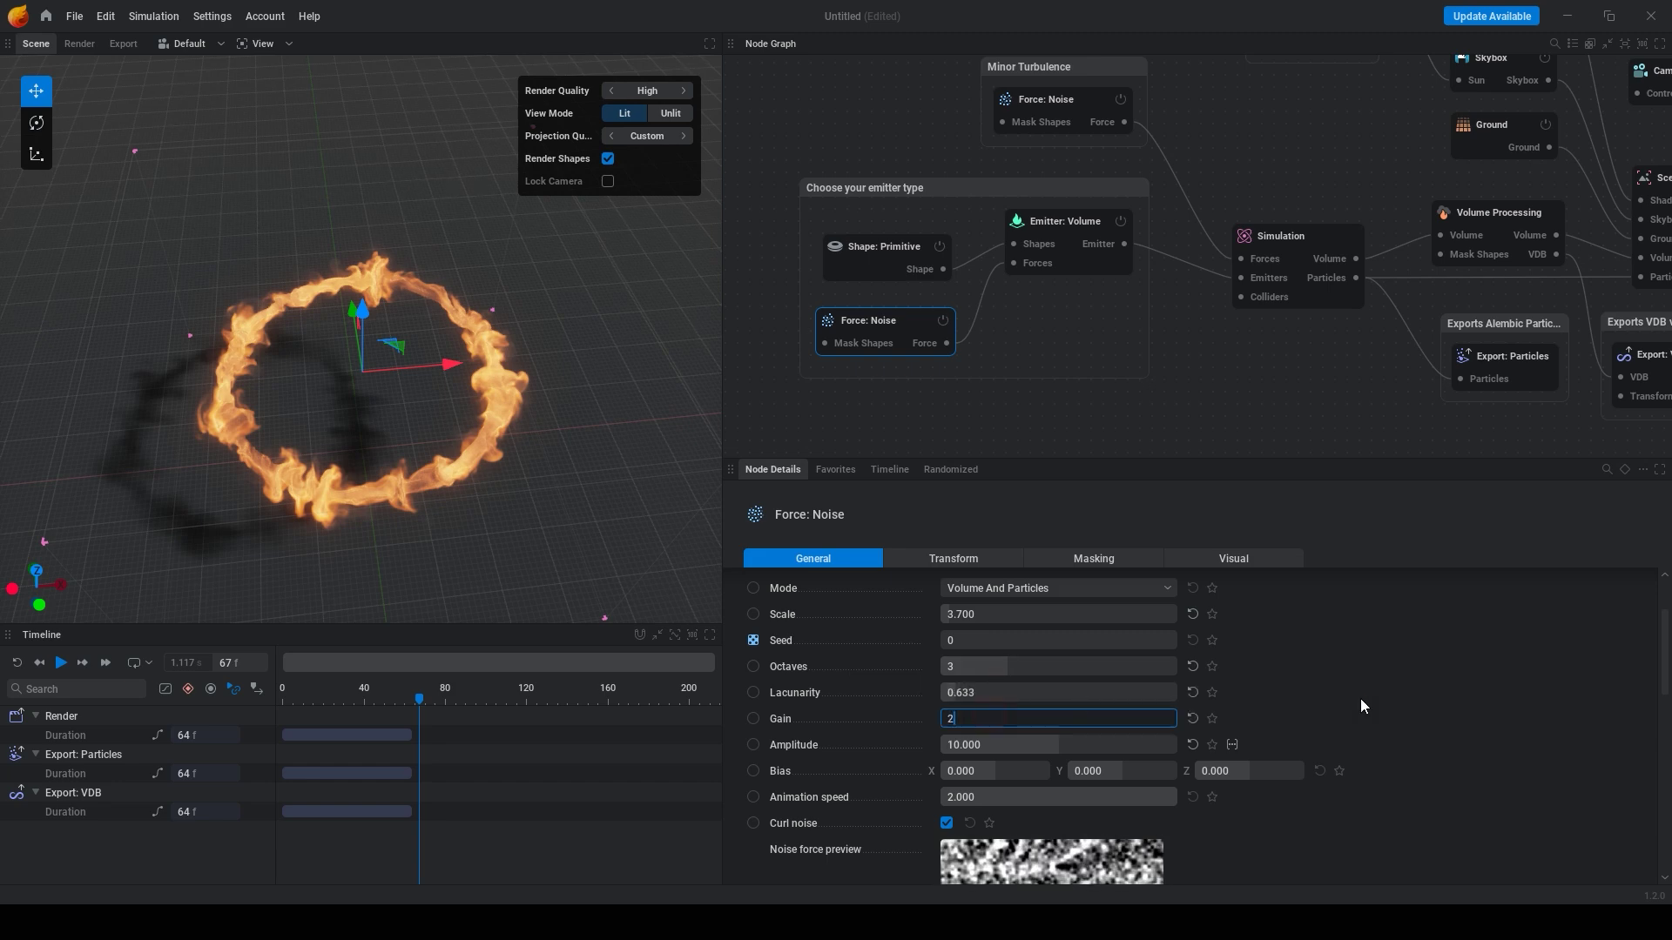
{"action": "scroll", "coordinate": [1329, 688], "scroll_direction": "down", "scroll_amount": 1}
Step: Set the emitter noise force's amplitude to 6 and play the simulation to check the ring's turbulence
{"action": "left_click", "coordinate": [1067, 715]}
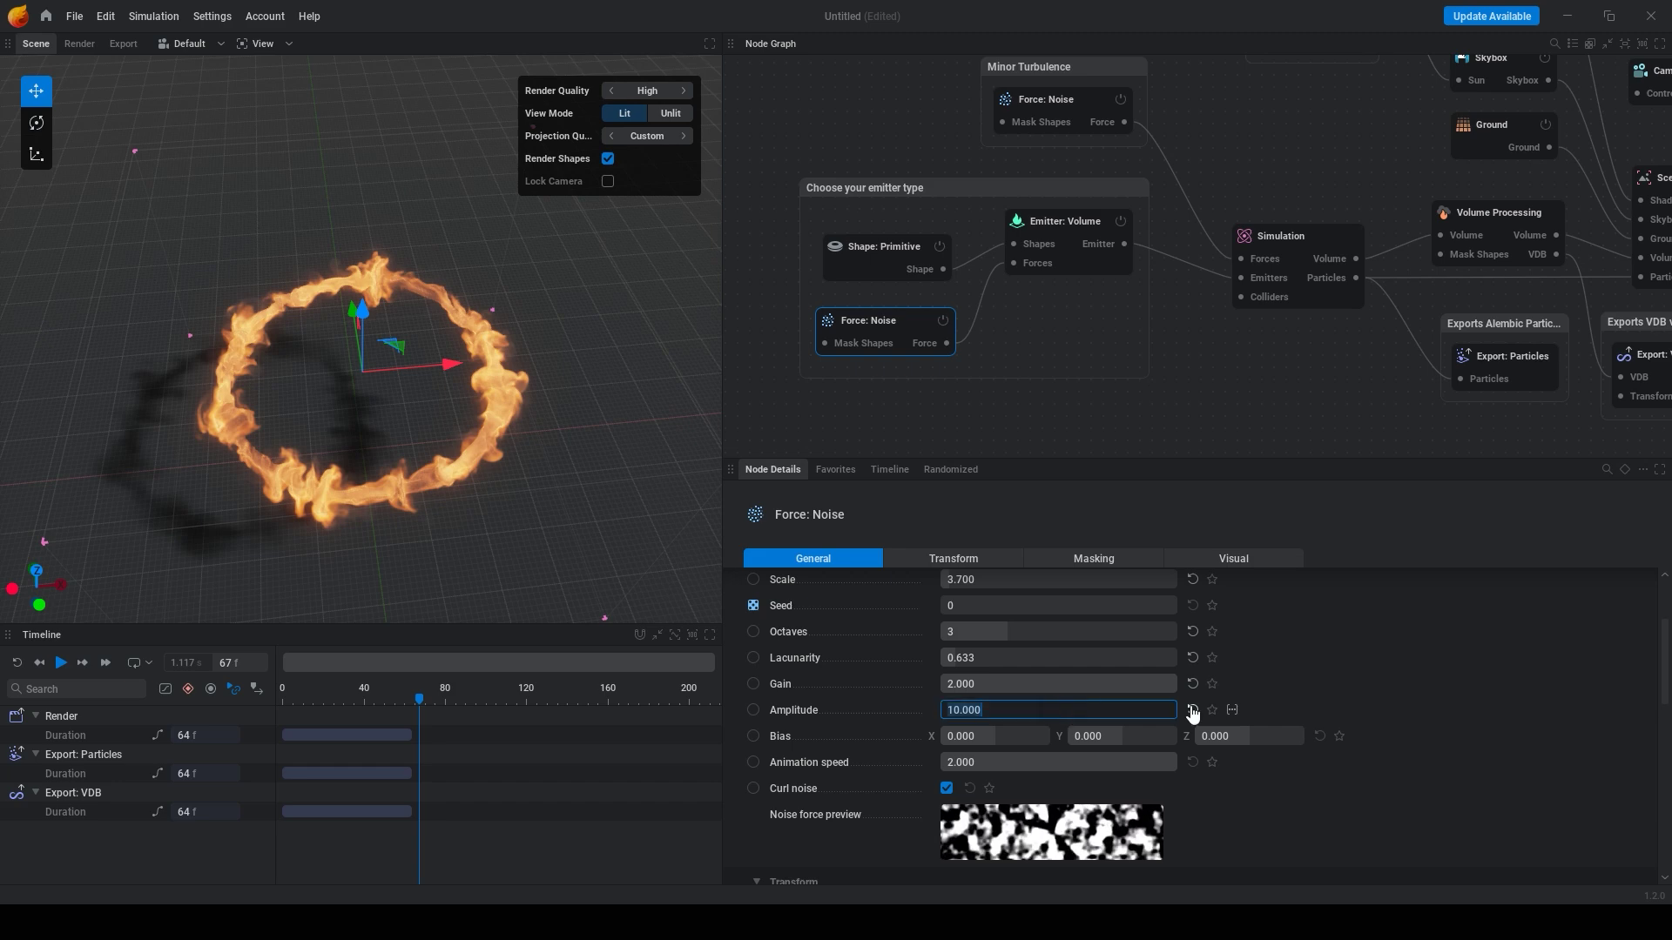
{"action": "type", "text": "6"}
{"action": "left_click", "coordinate": [1355, 718]}
{"action": "key", "text": "space"}
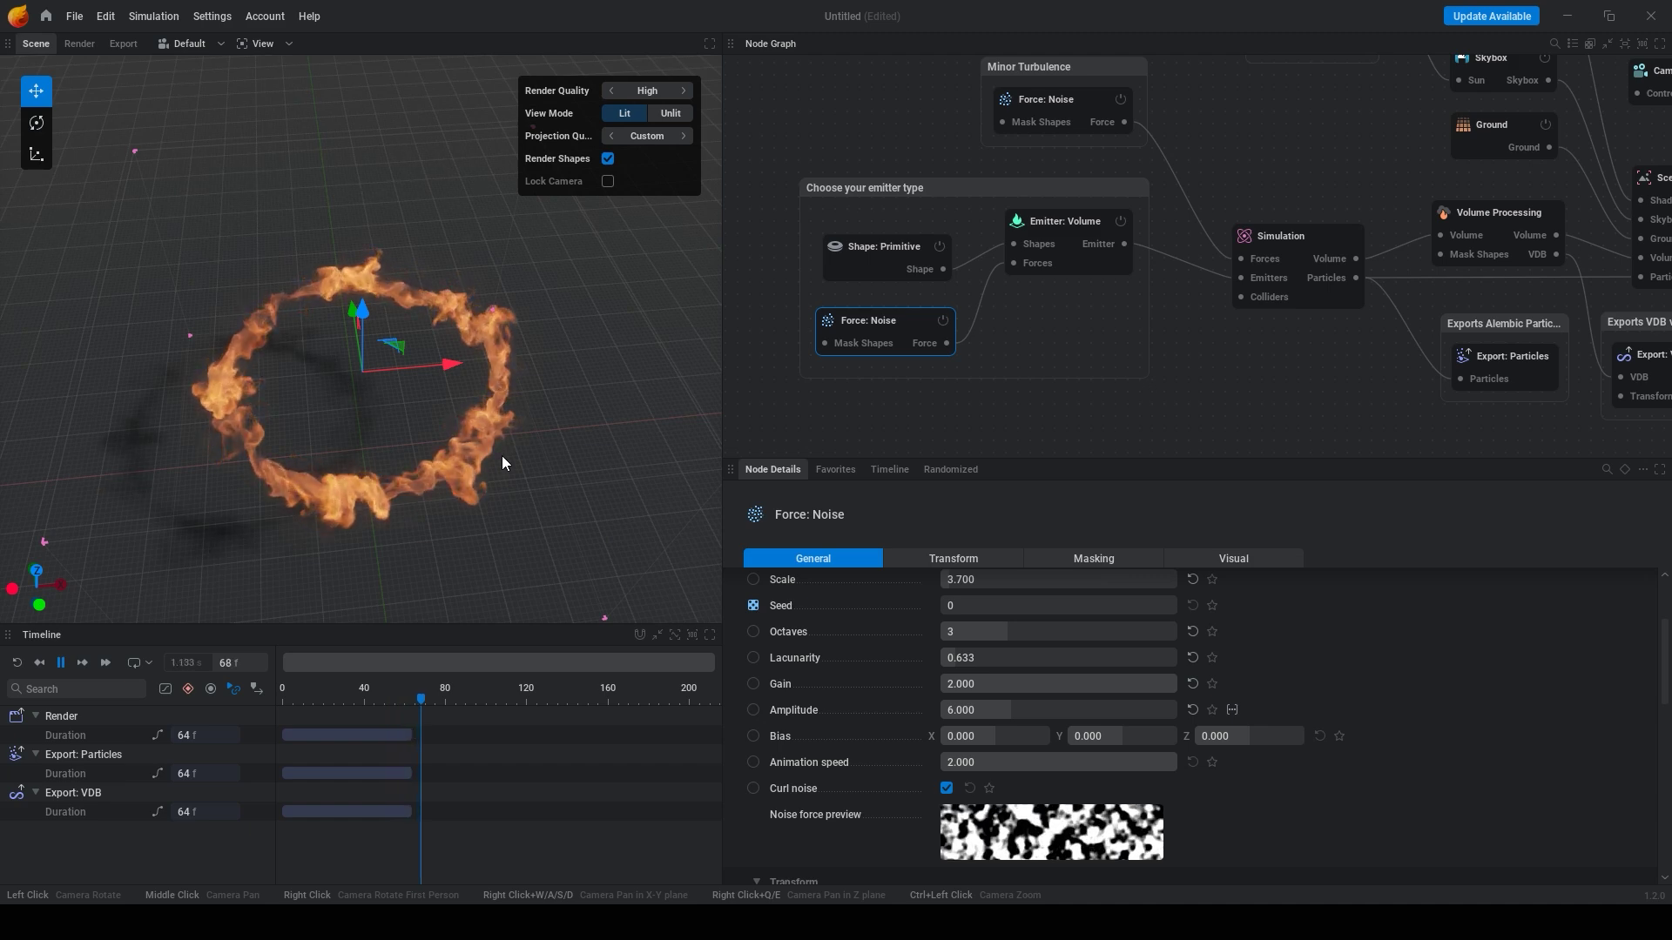
{"action": "key", "text": "space"}
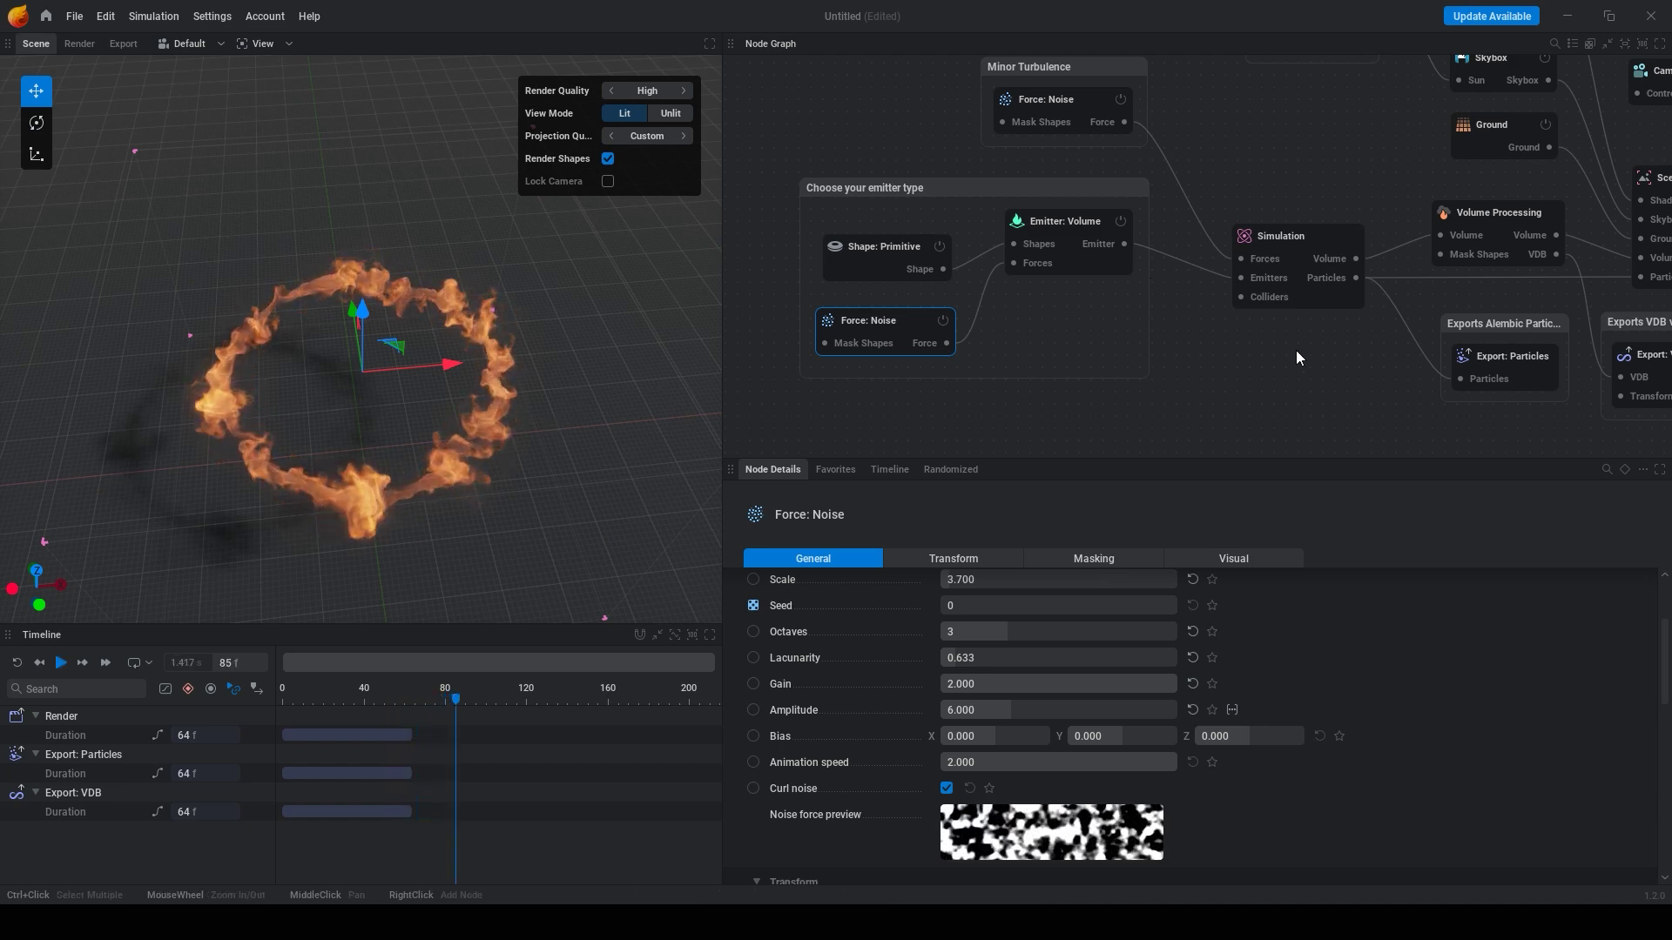
Step: Set the scale of the Minor Turbulence group's Force: Noise node to 15
{"action": "middle_click_drag", "start_coordinate": [1296, 350], "coordinate": [1033, 411]}
{"action": "left_click", "coordinate": [944, 197]}
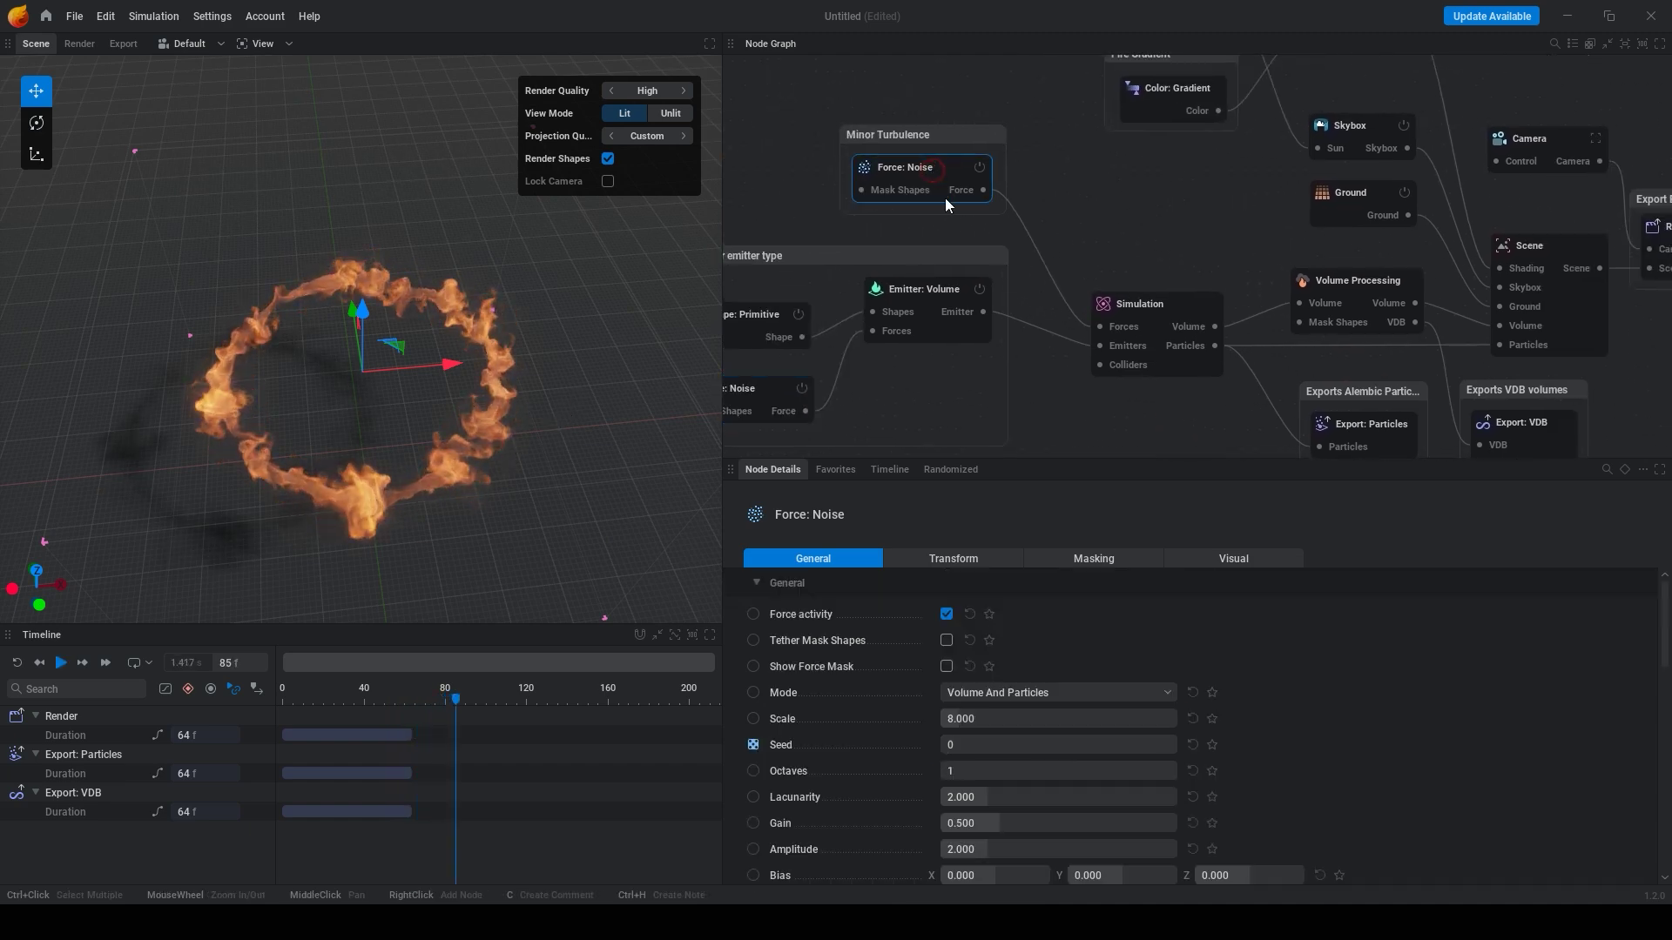
{"action": "scroll", "coordinate": [1020, 740], "scroll_direction": "down", "scroll_amount": 3}
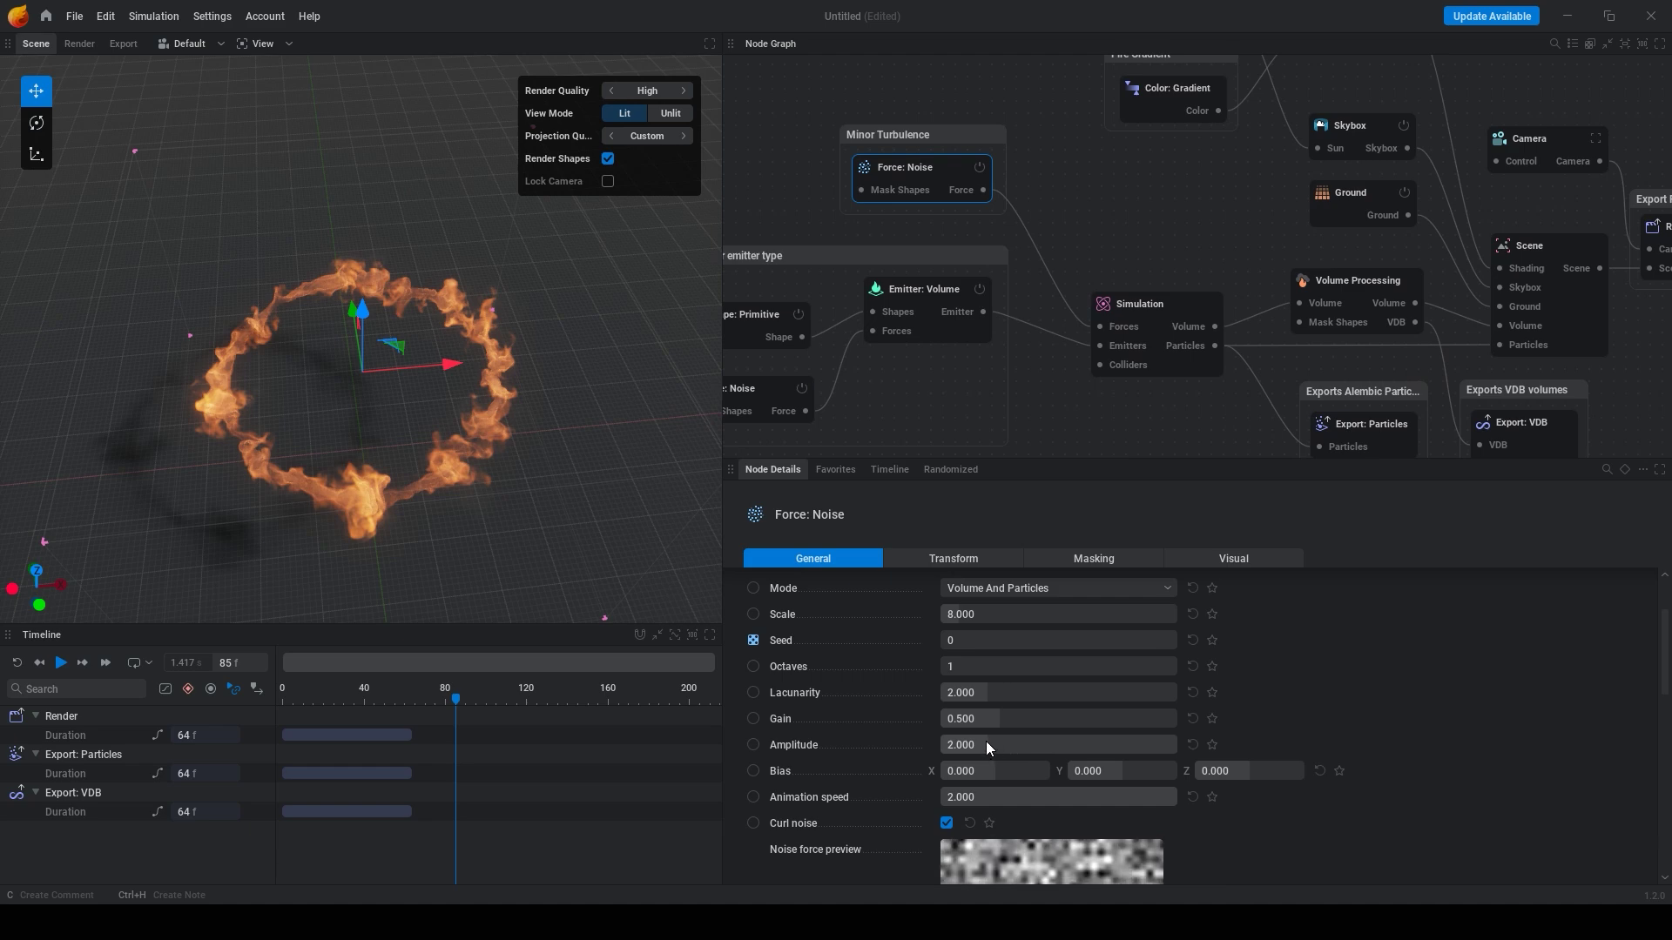
{"action": "left_click_drag", "start_coordinate": [980, 615], "coordinate": [1048, 615]}
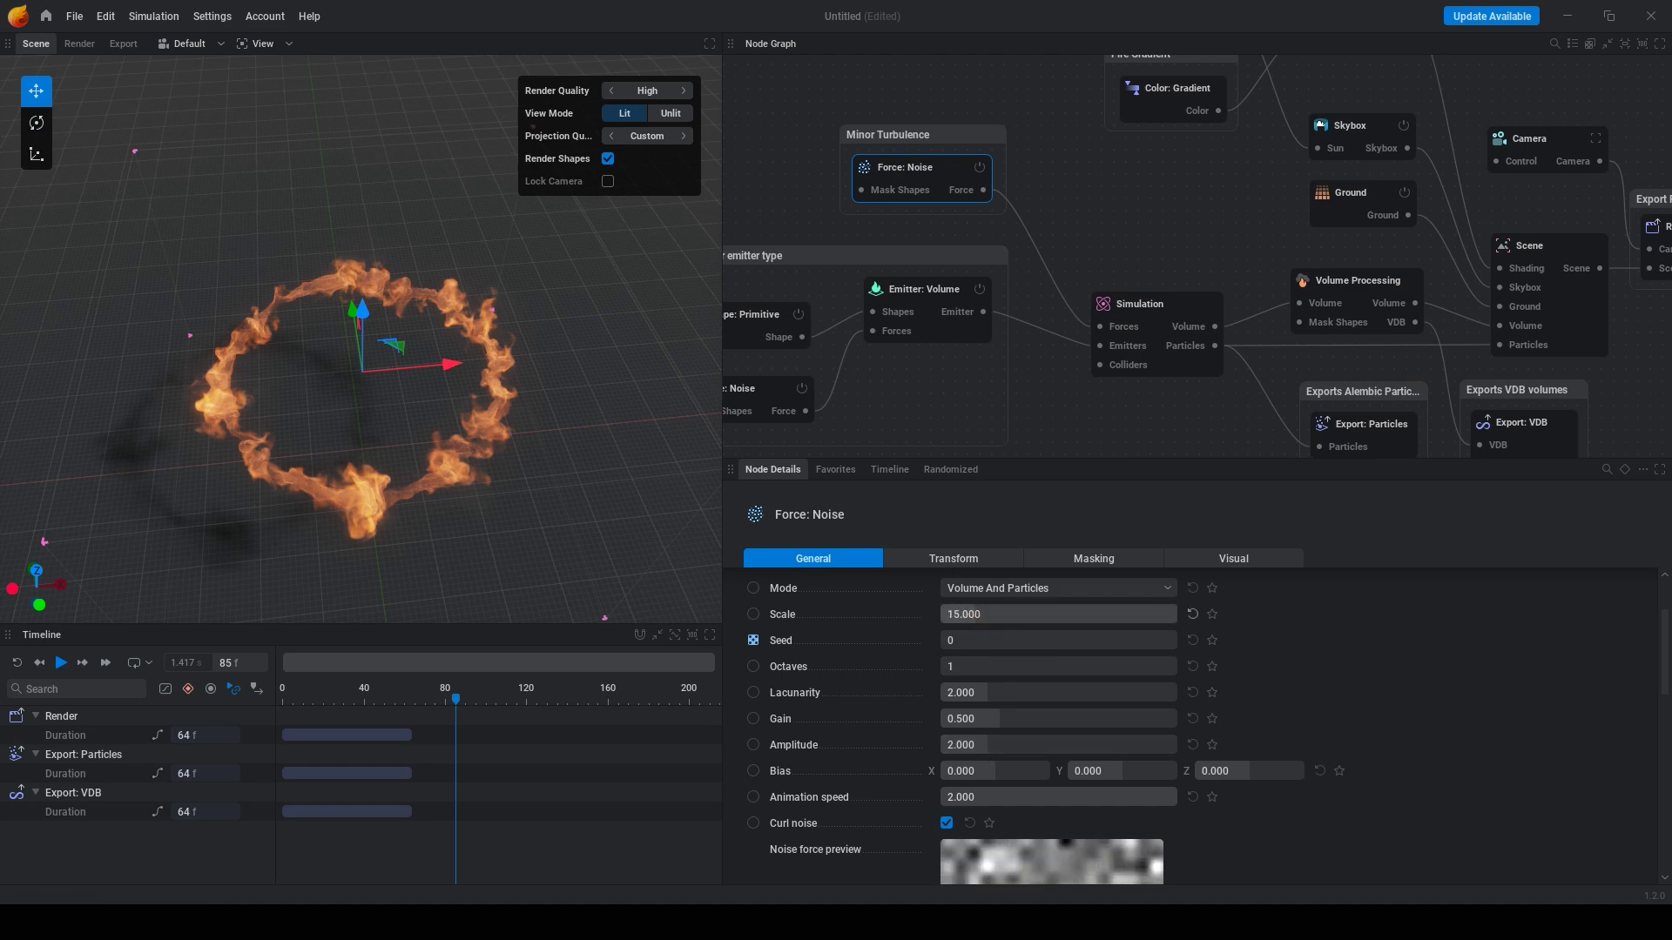
Step: Set the amplitude of the Minor Turbulence group's Force: Noise node to 8
{"action": "left_click", "coordinate": [988, 747]}
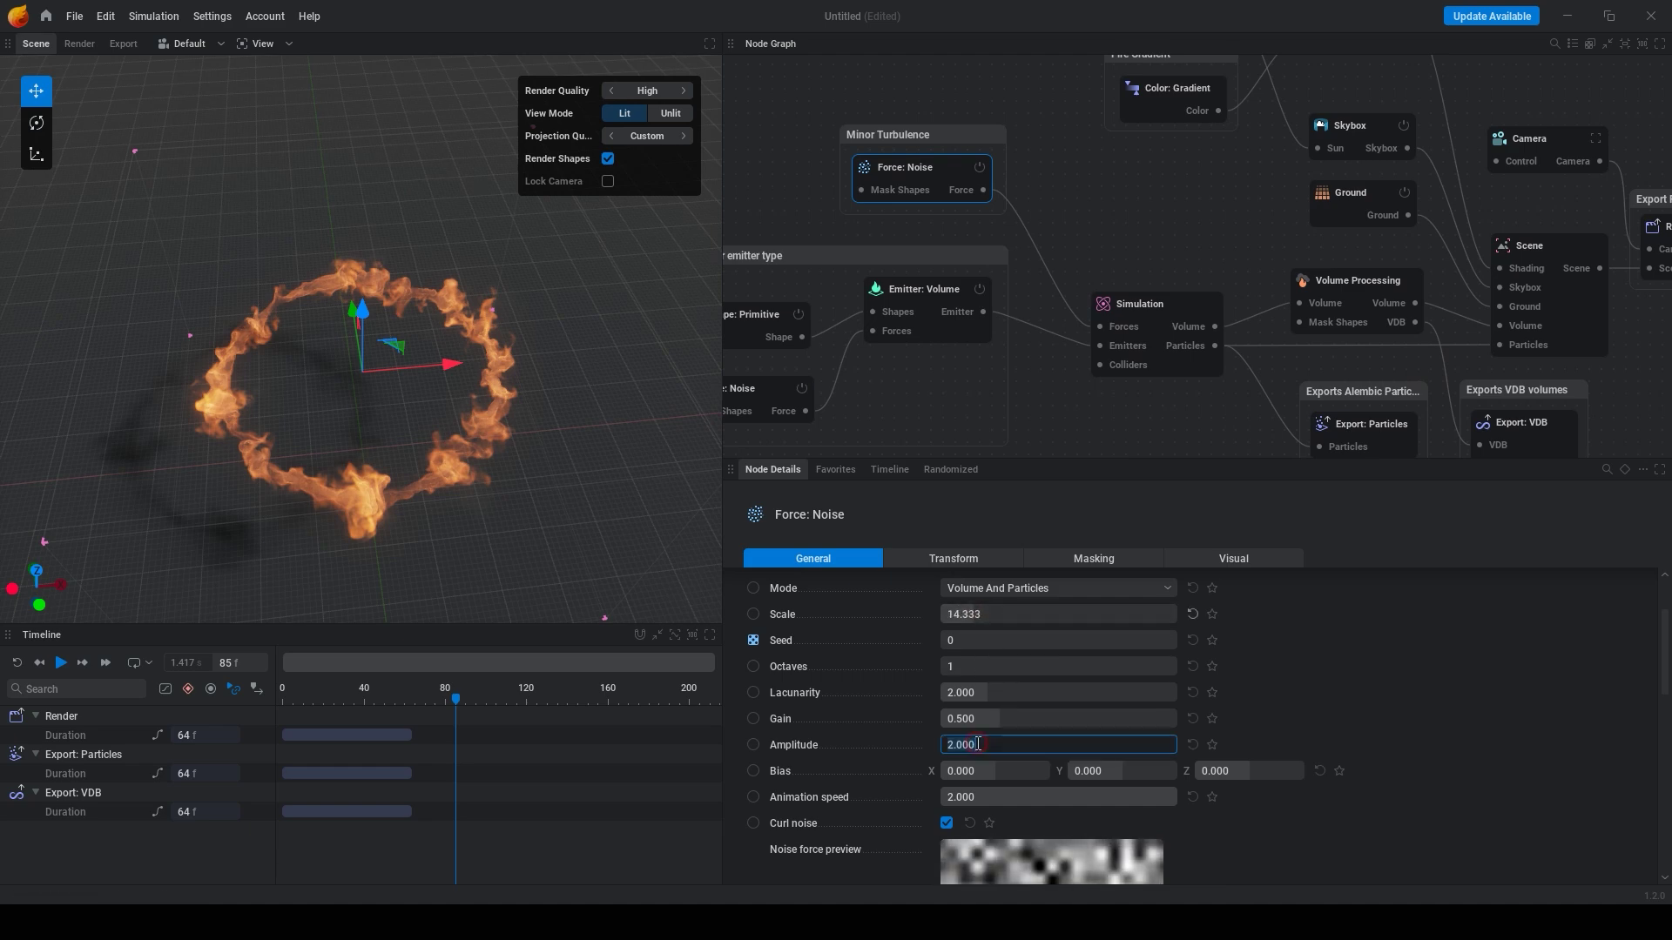
{"action": "type", "text": "1"}
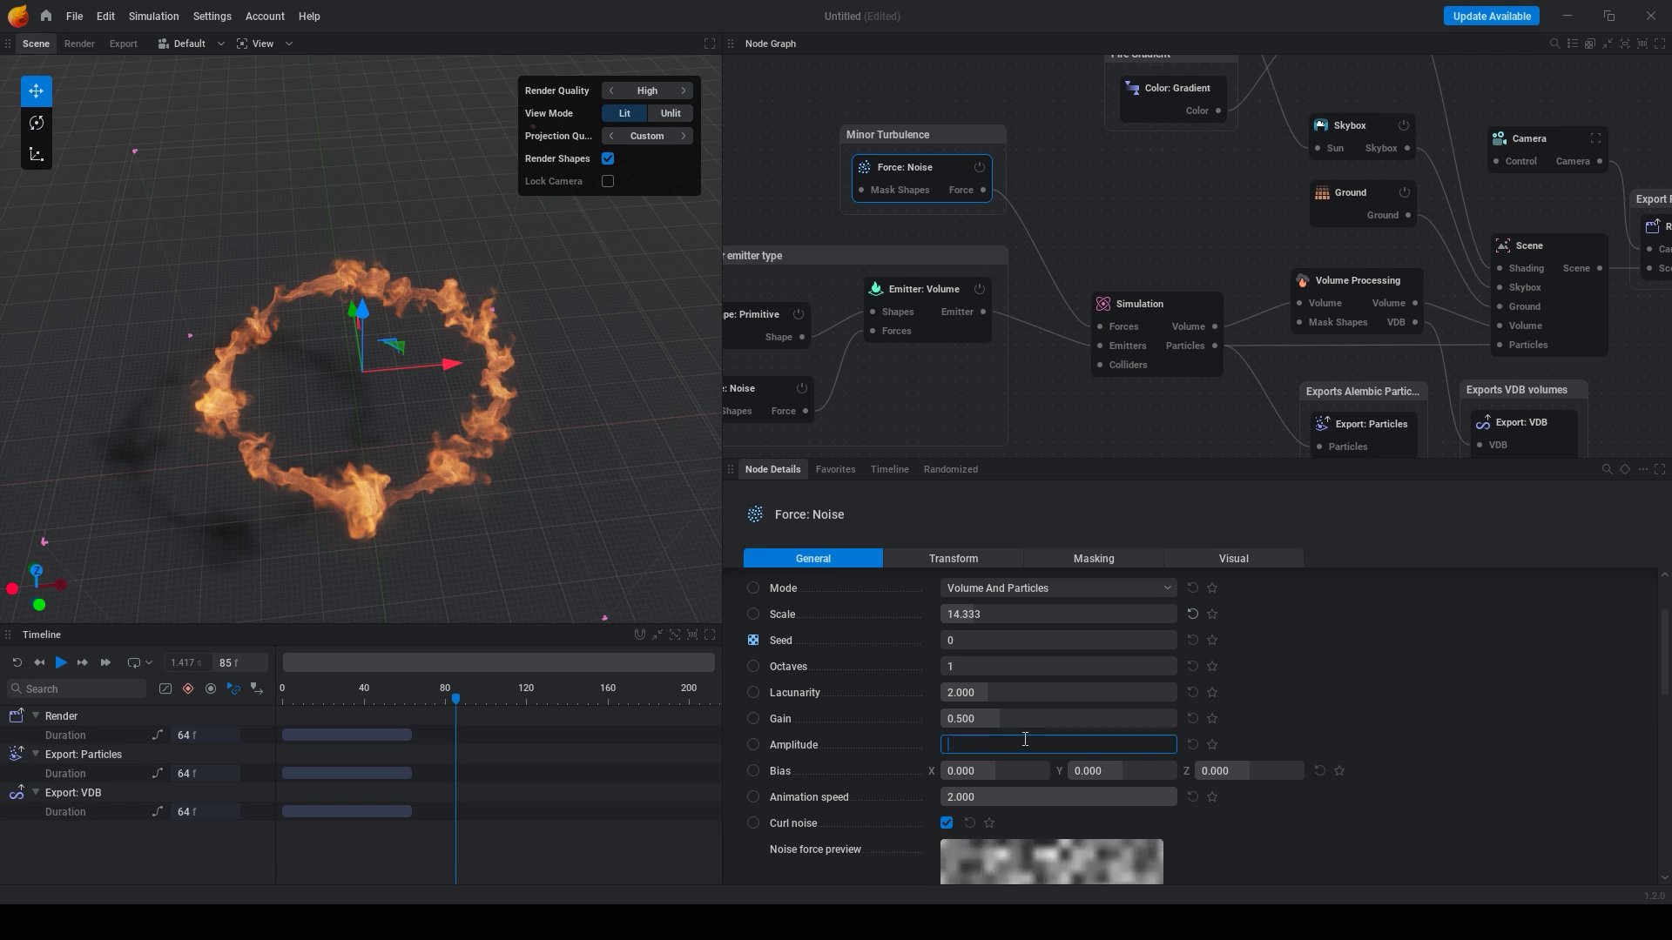
{"action": "key", "text": "Return"}
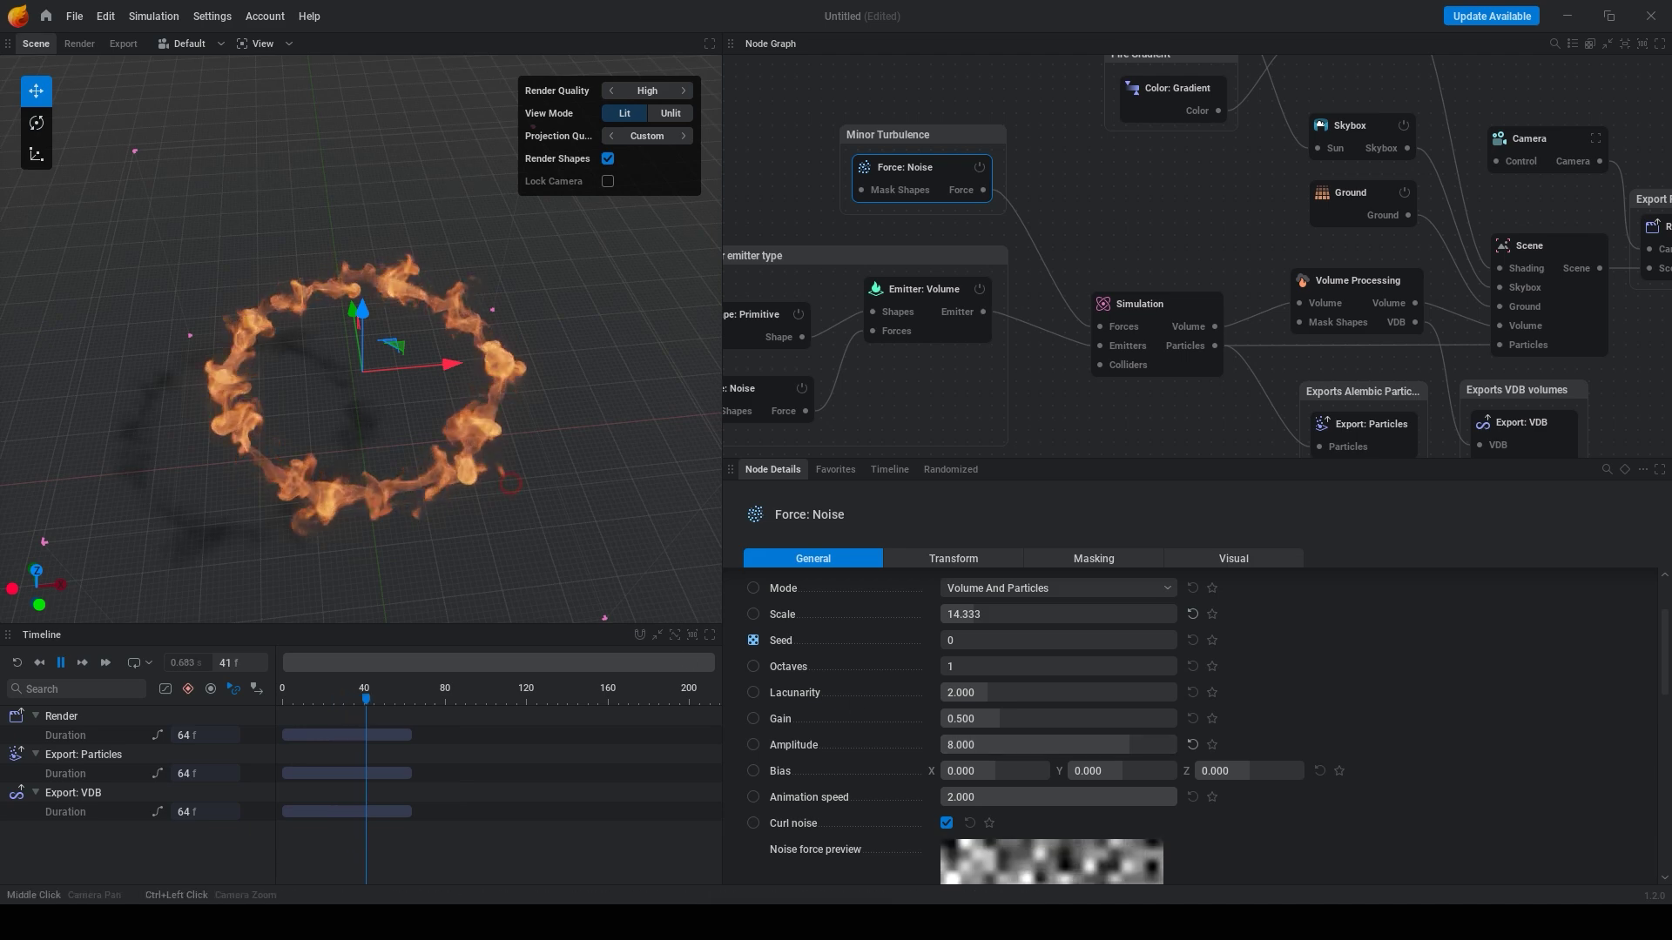
Step: Frame the fire ring from above, copy that view onto the Camera node, and look through Camera 1
{"action": "left_click_drag", "start_coordinate": [524, 479], "coordinate": [528, 609]}
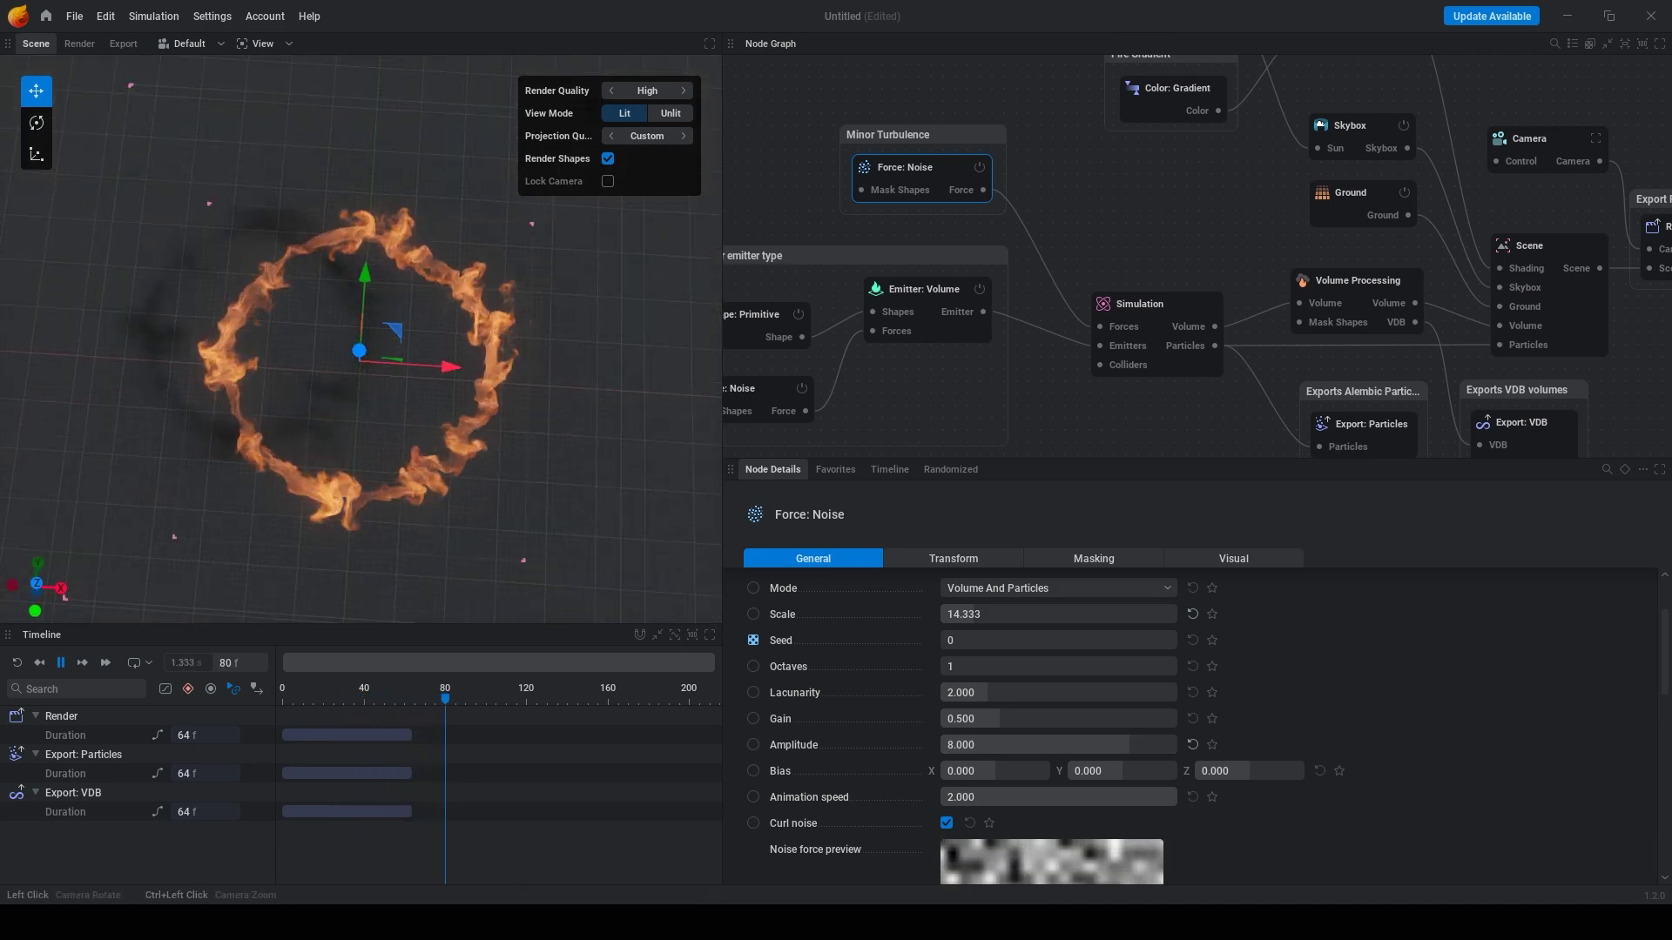
{"action": "left_click", "coordinate": [185, 44]}
{"action": "left_click", "coordinate": [195, 91]}
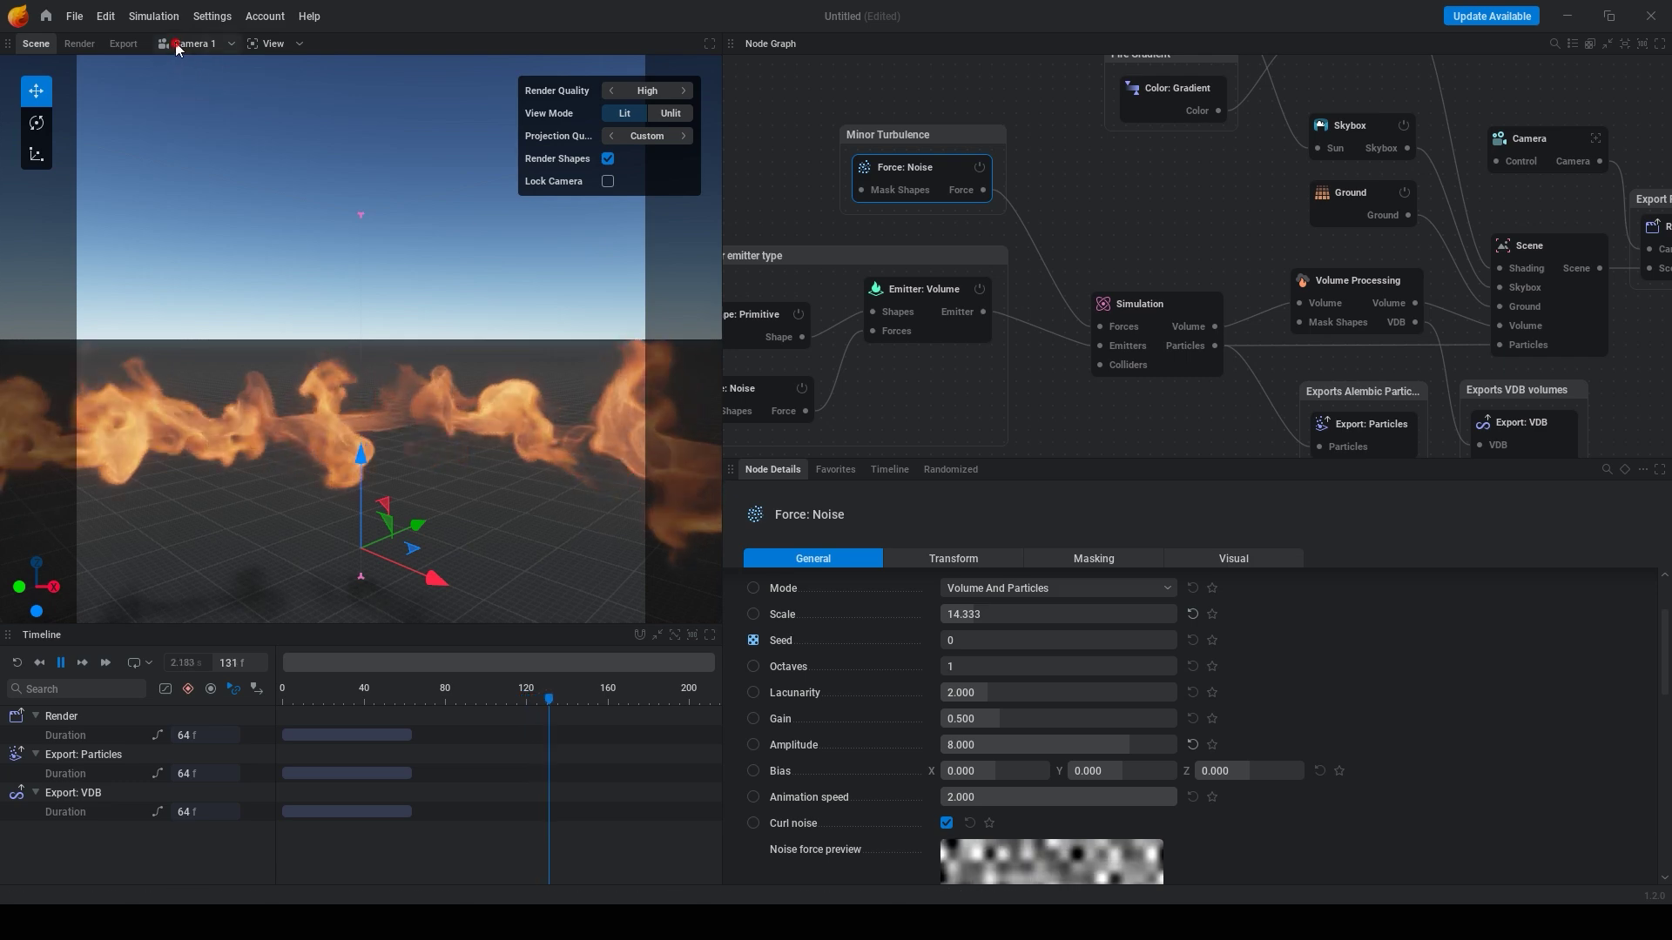
{"action": "left_click", "coordinate": [193, 68]}
{"action": "middle_click_drag", "start_coordinate": [1519, 145], "coordinate": [1230, 218]}
{"action": "left_click", "coordinate": [1249, 251]}
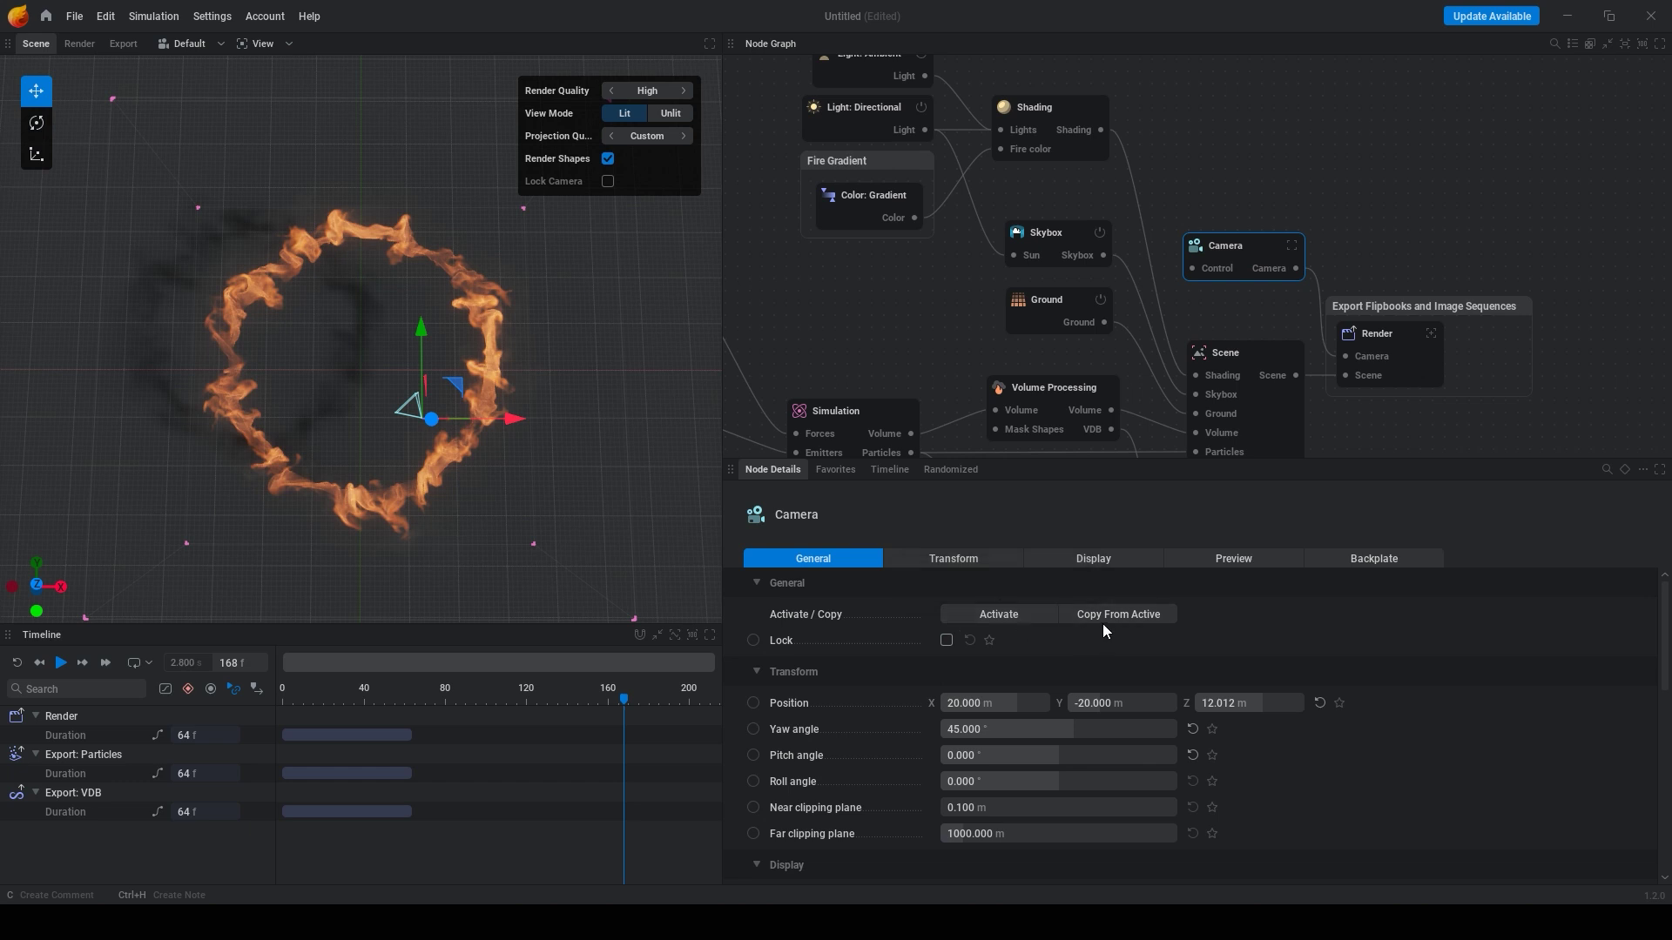
{"action": "left_click", "coordinate": [1015, 756]}
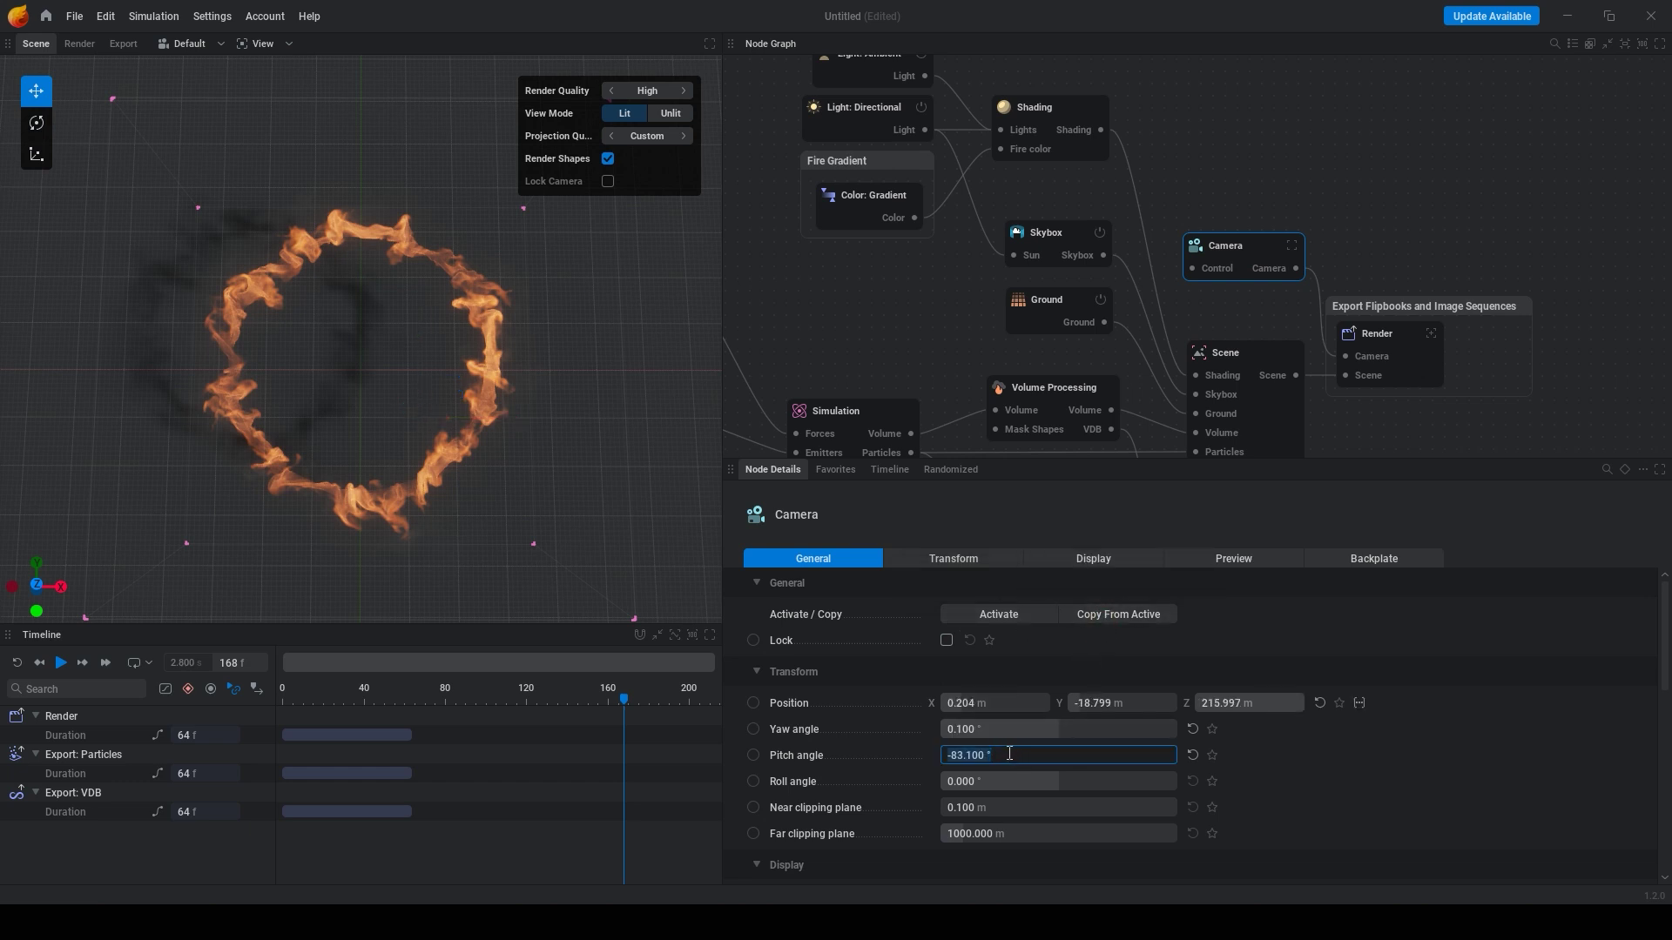
{"action": "left_click", "coordinate": [207, 90]}
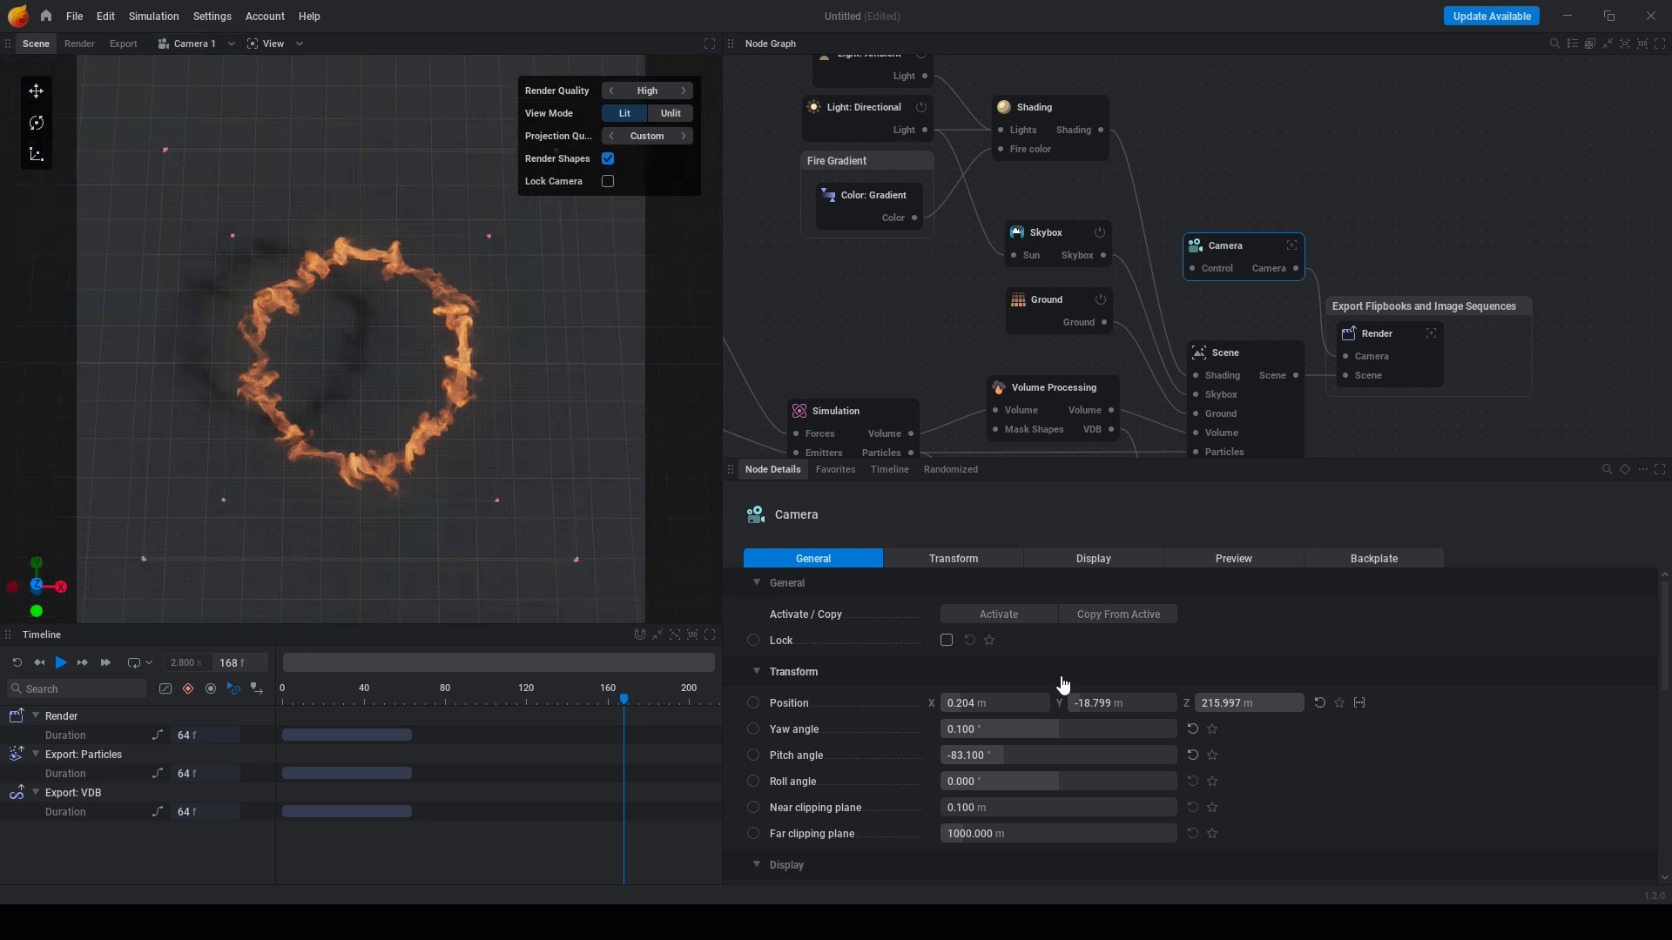
Step: Set the camera's pitch angle to -90°, its X and Y position to 0, and its Z position to about 129 m
{"action": "left_click", "coordinate": [1028, 754]}
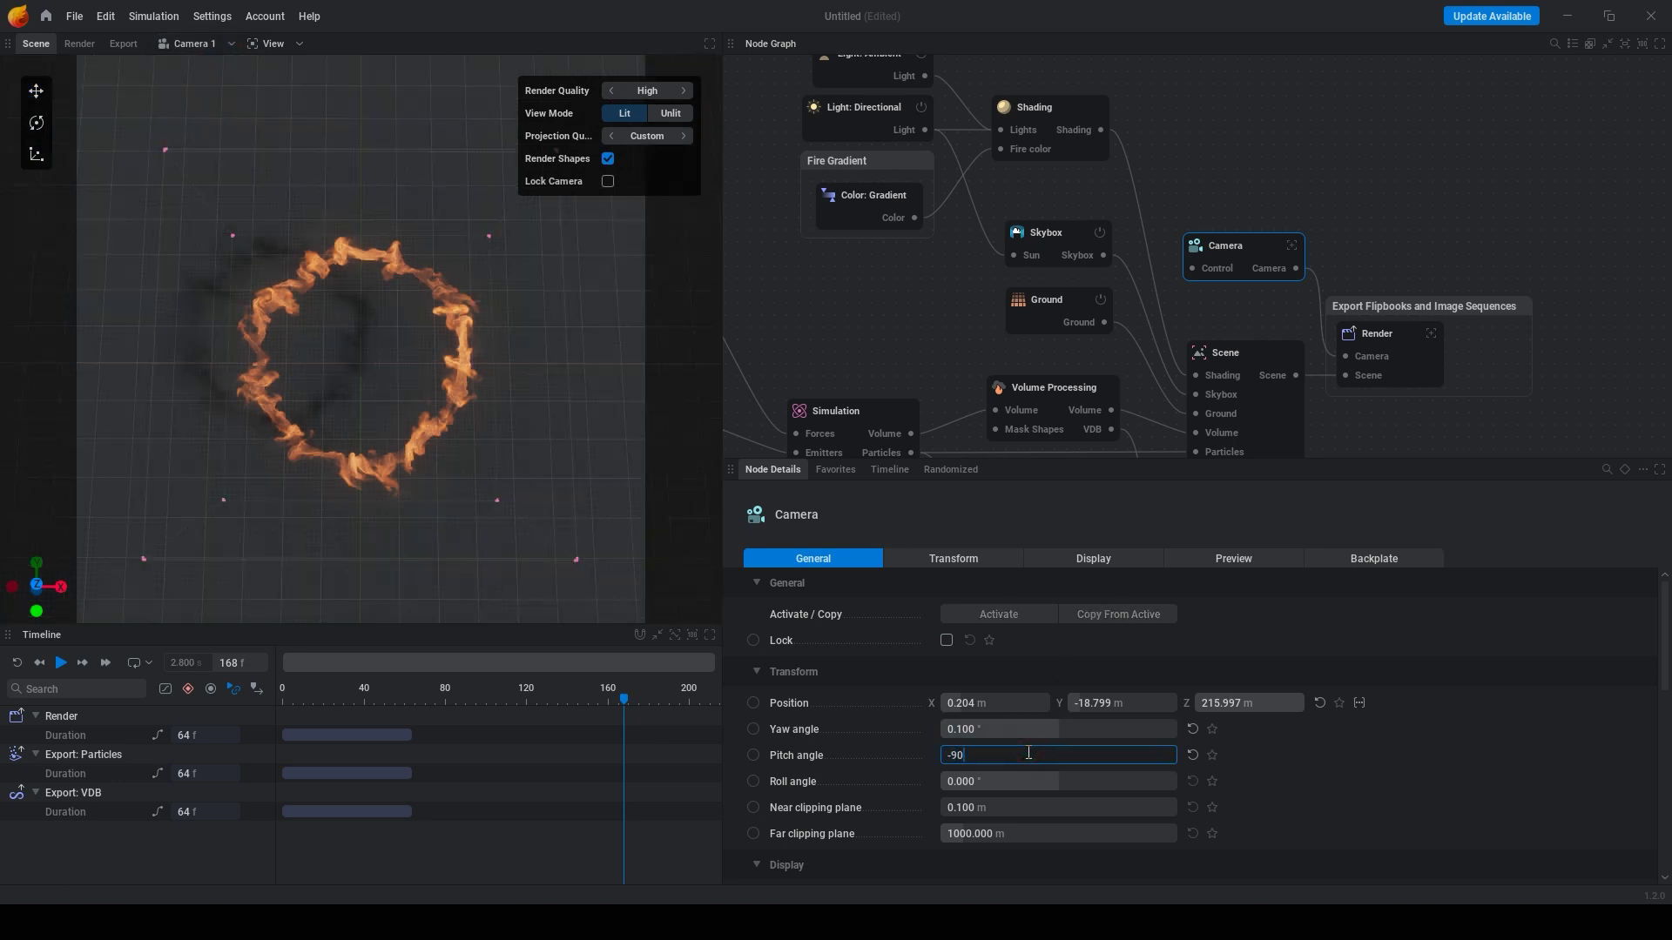
{"action": "key", "text": "Return"}
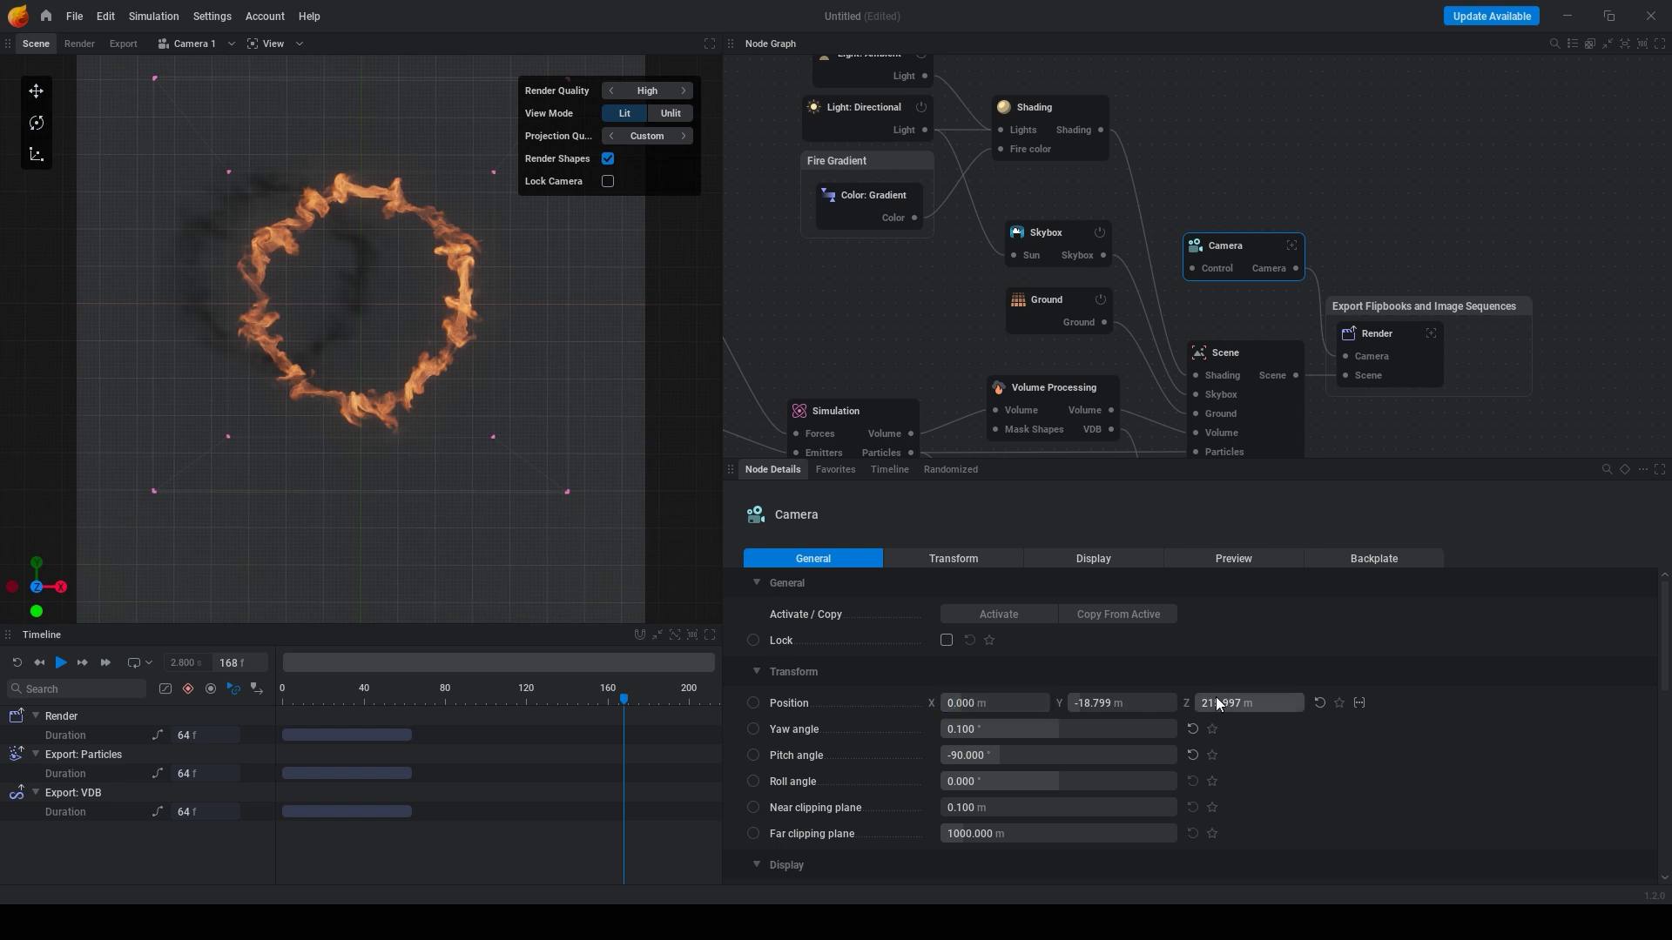
{"action": "key", "text": "Return"}
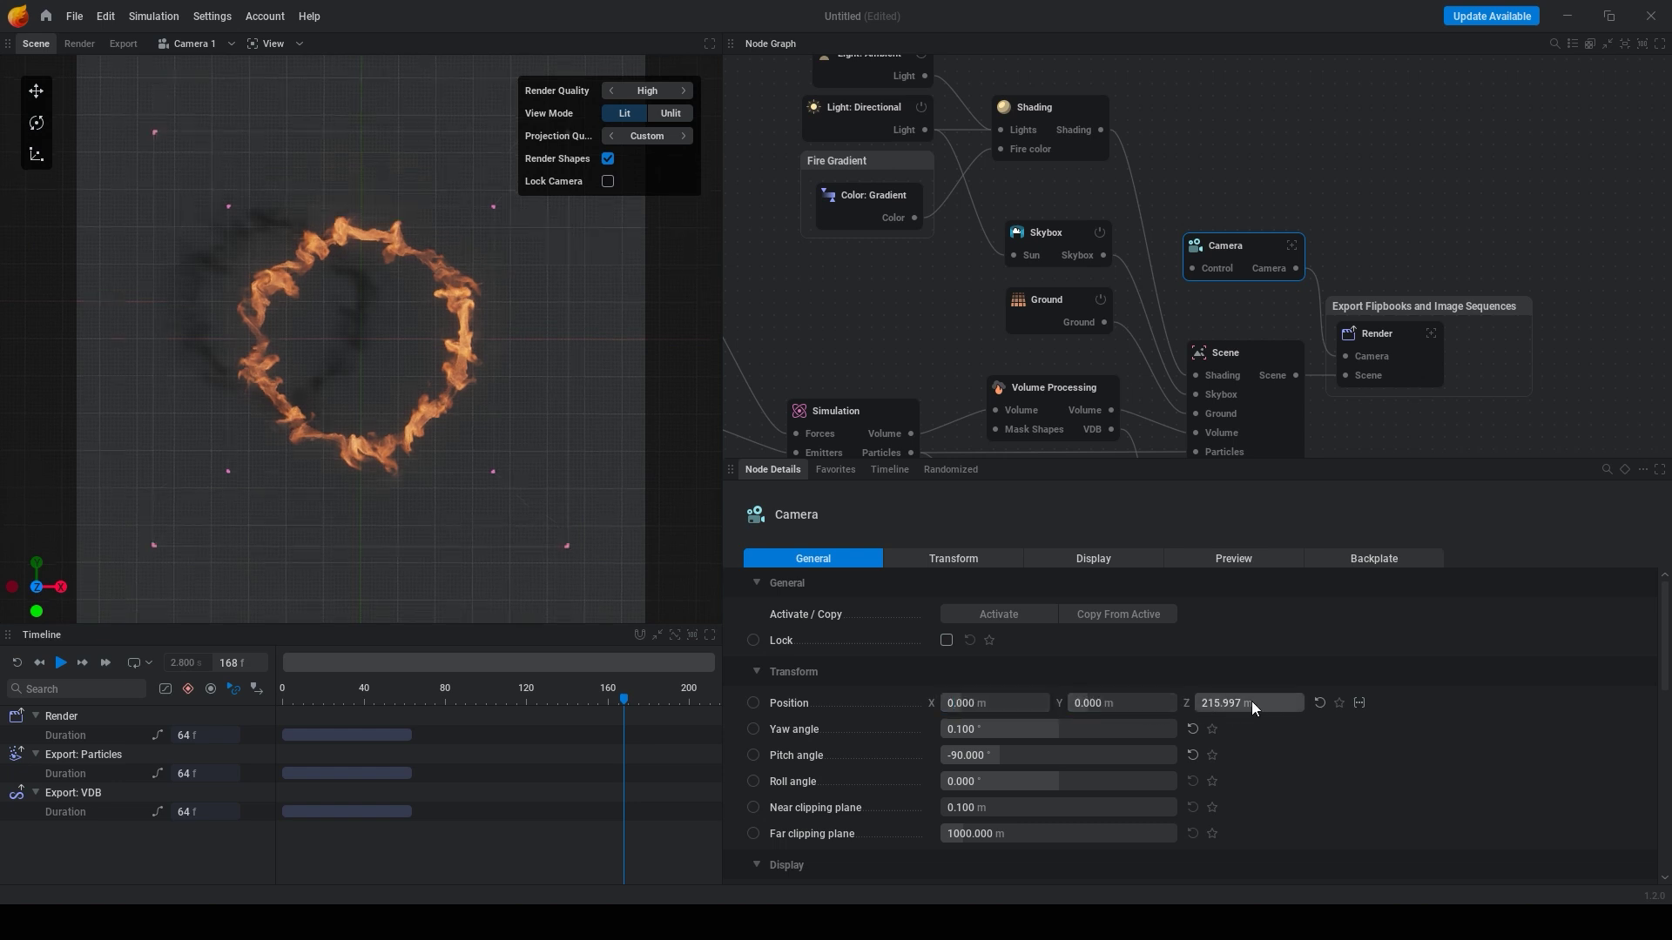
{"action": "left_click_drag", "start_coordinate": [1255, 702], "coordinate": [1168, 702]}
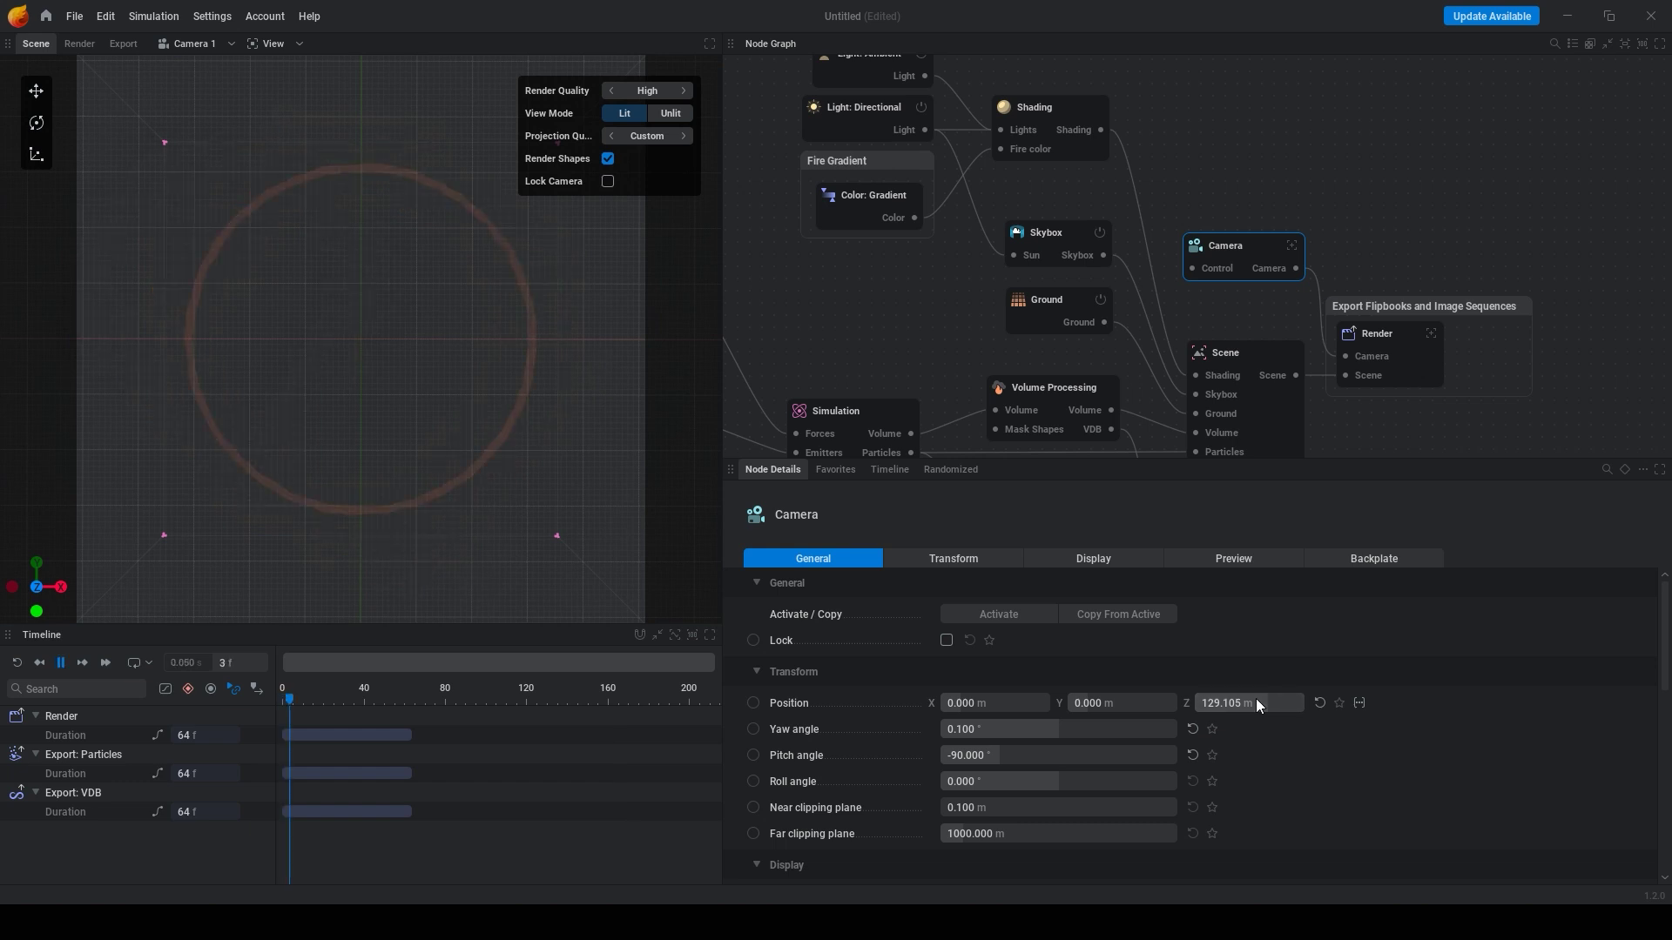
Step: Set the Render node's frame stride to 2 and review its flipbook export settings
{"action": "left_click", "coordinate": [1396, 355]}
{"action": "middle_click_drag", "start_coordinate": [1534, 392], "coordinate": [1460, 185]}
{"action": "scroll", "coordinate": [1247, 670], "scroll_direction": "down", "scroll_amount": 3}
{"action": "scroll", "coordinate": [1258, 707], "scroll_direction": "down", "scroll_amount": 8}
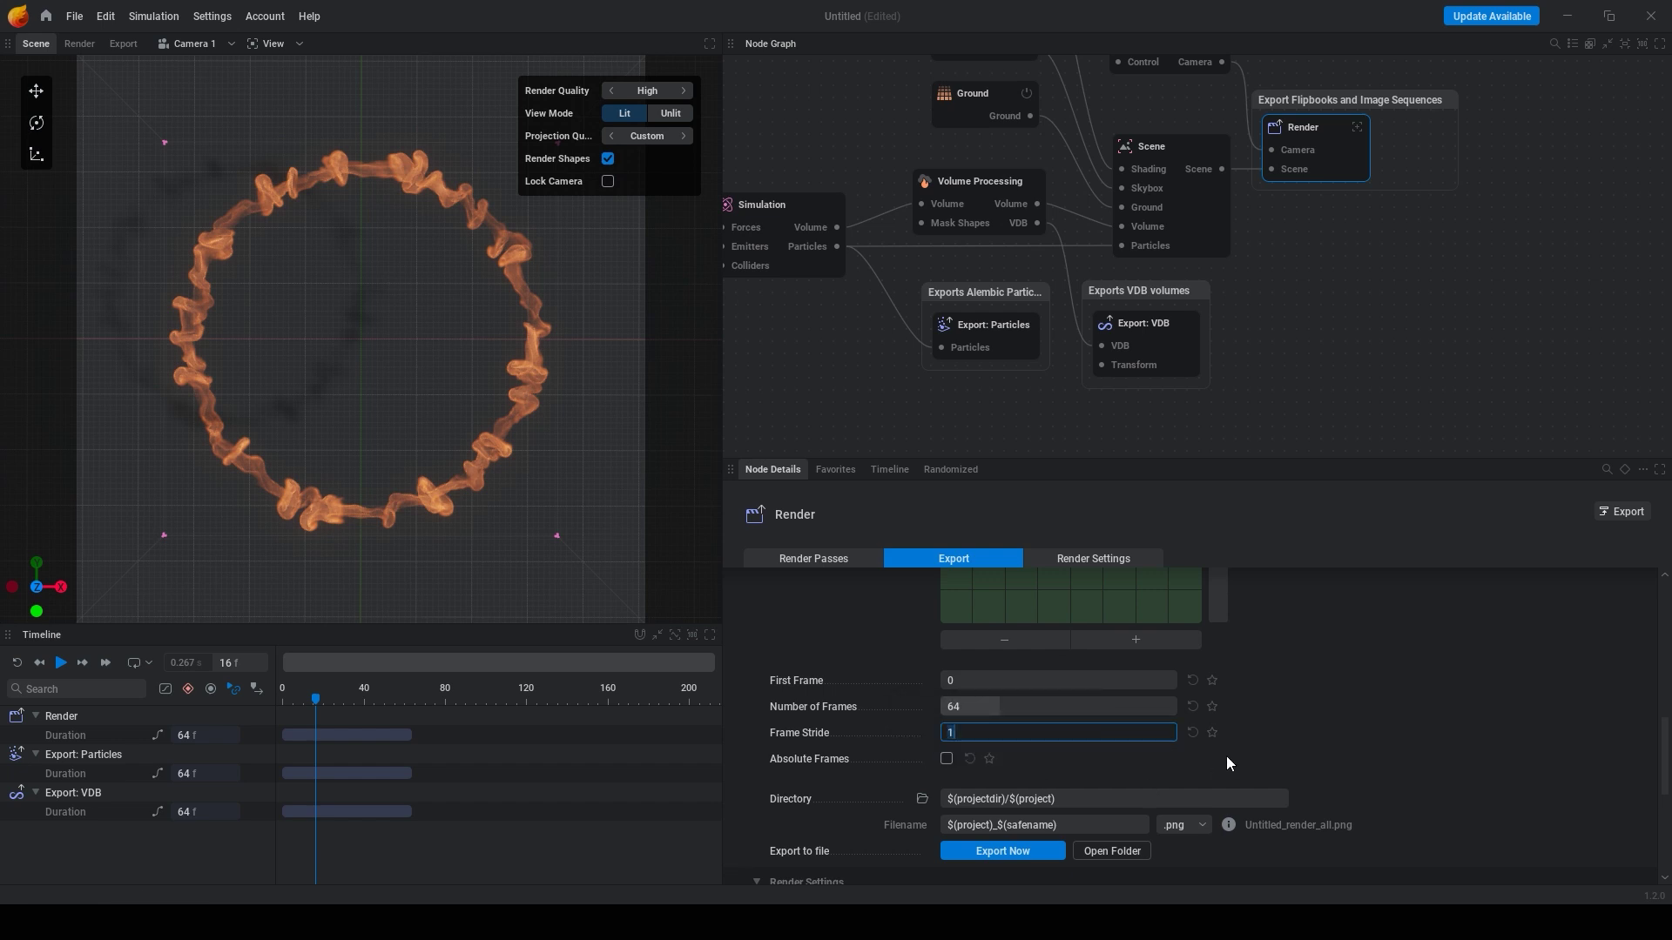
{"action": "key", "text": "Return"}
{"action": "scroll", "coordinate": [1261, 745], "scroll_direction": "up", "scroll_amount": 5}
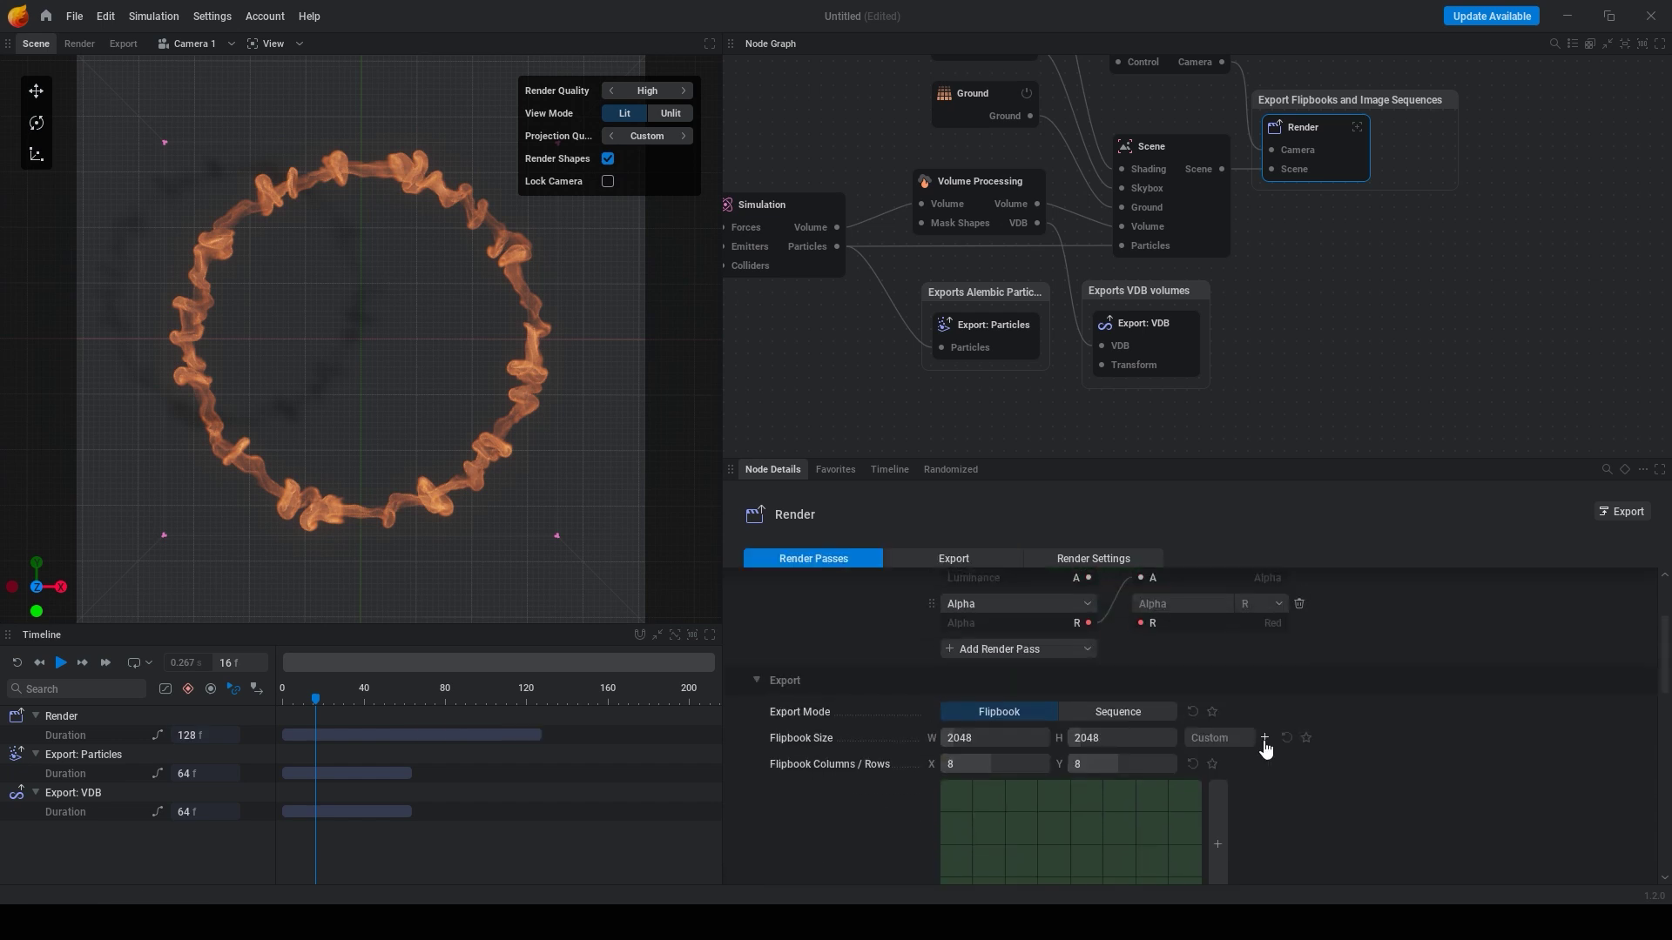
{"action": "scroll", "coordinate": [1263, 740], "scroll_direction": "down", "scroll_amount": 8}
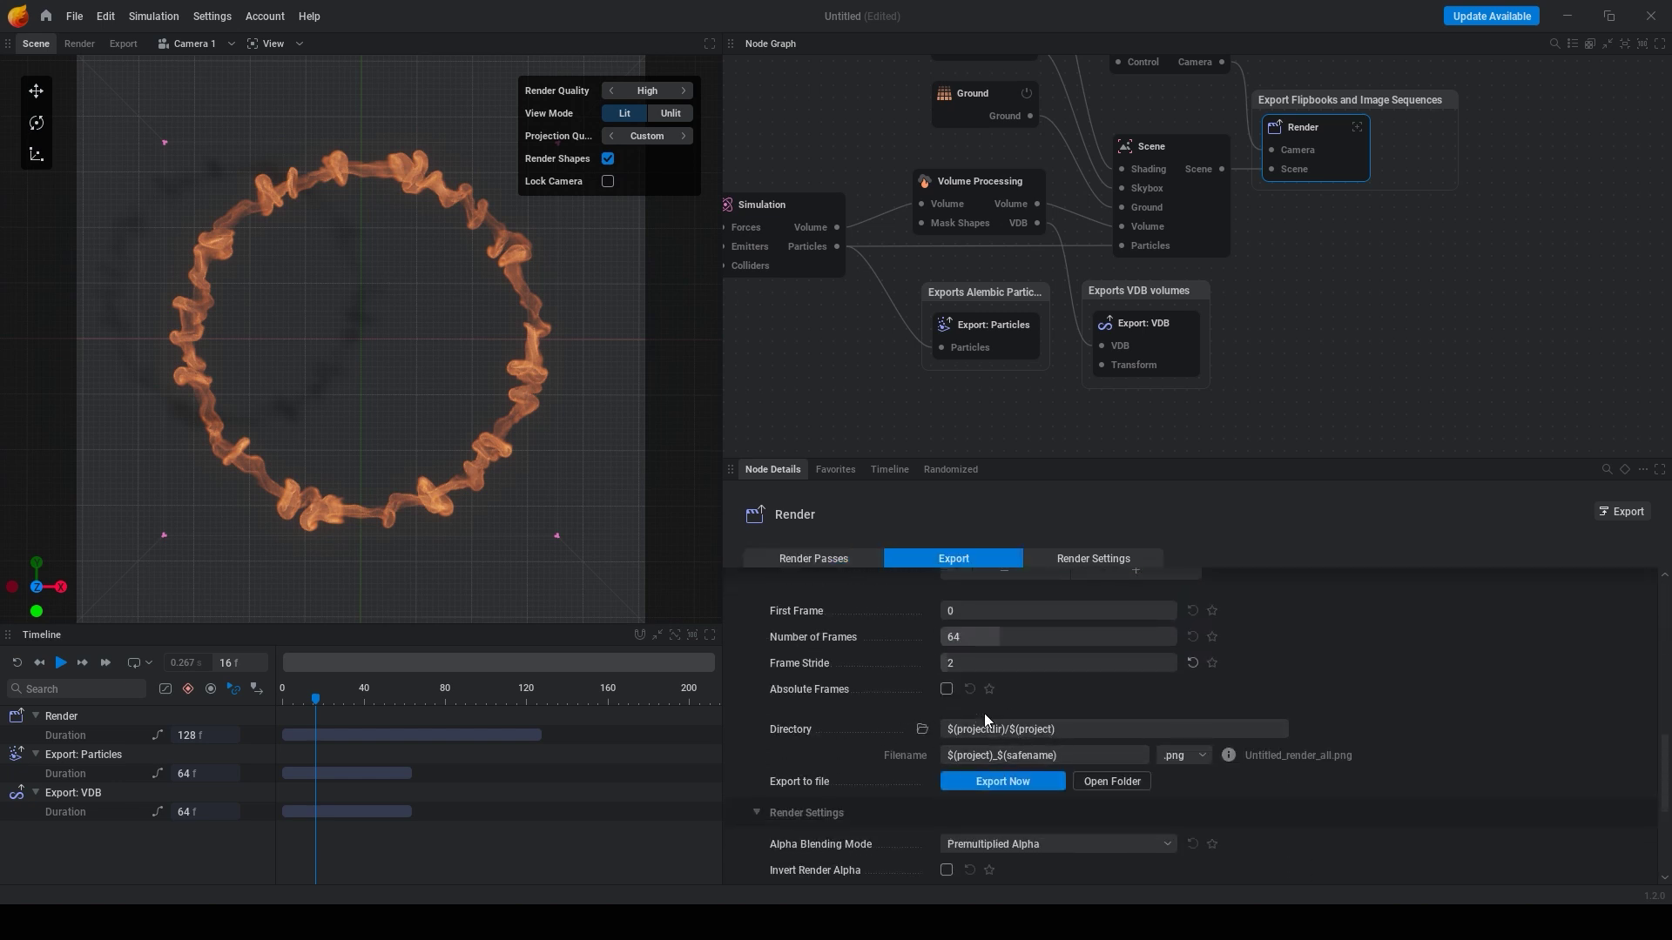
{"action": "scroll", "coordinate": [994, 721], "scroll_direction": "up", "scroll_amount": 5}
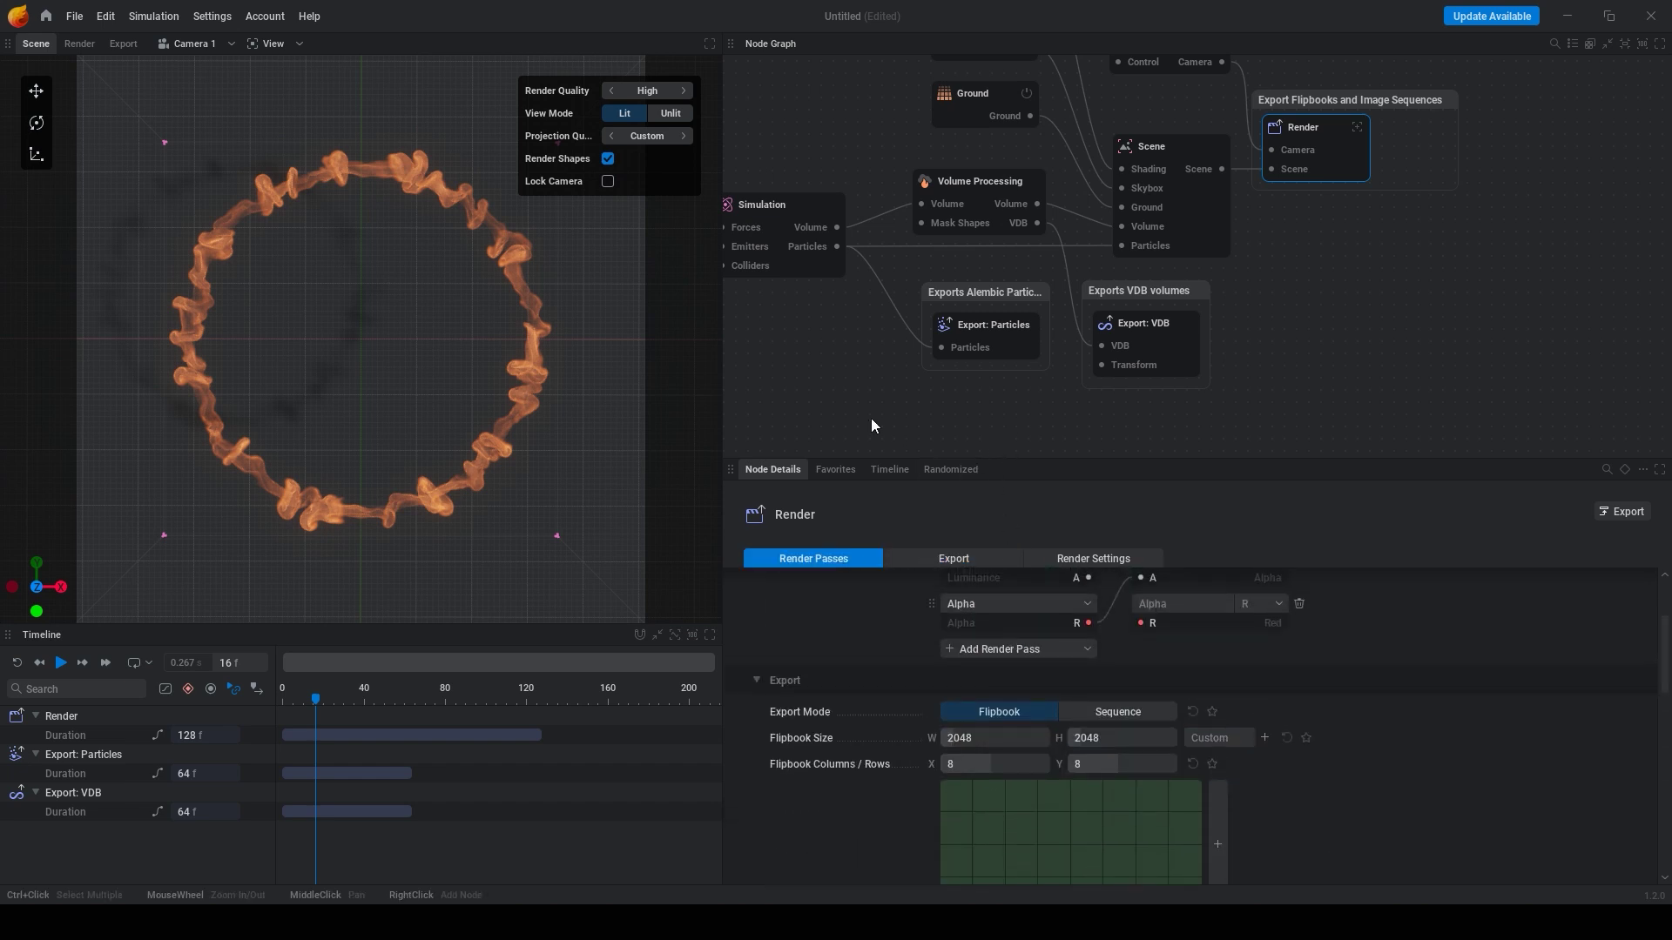
Step: Set the Simulation node's looping mode to Loop Simulation and play the simulation to check the ring
{"action": "left_click_drag", "start_coordinate": [870, 415], "coordinate": [947, 416]}
{"action": "left_click", "coordinate": [803, 257]}
{"action": "scroll", "coordinate": [1031, 698], "scroll_direction": "up", "scroll_amount": 10}
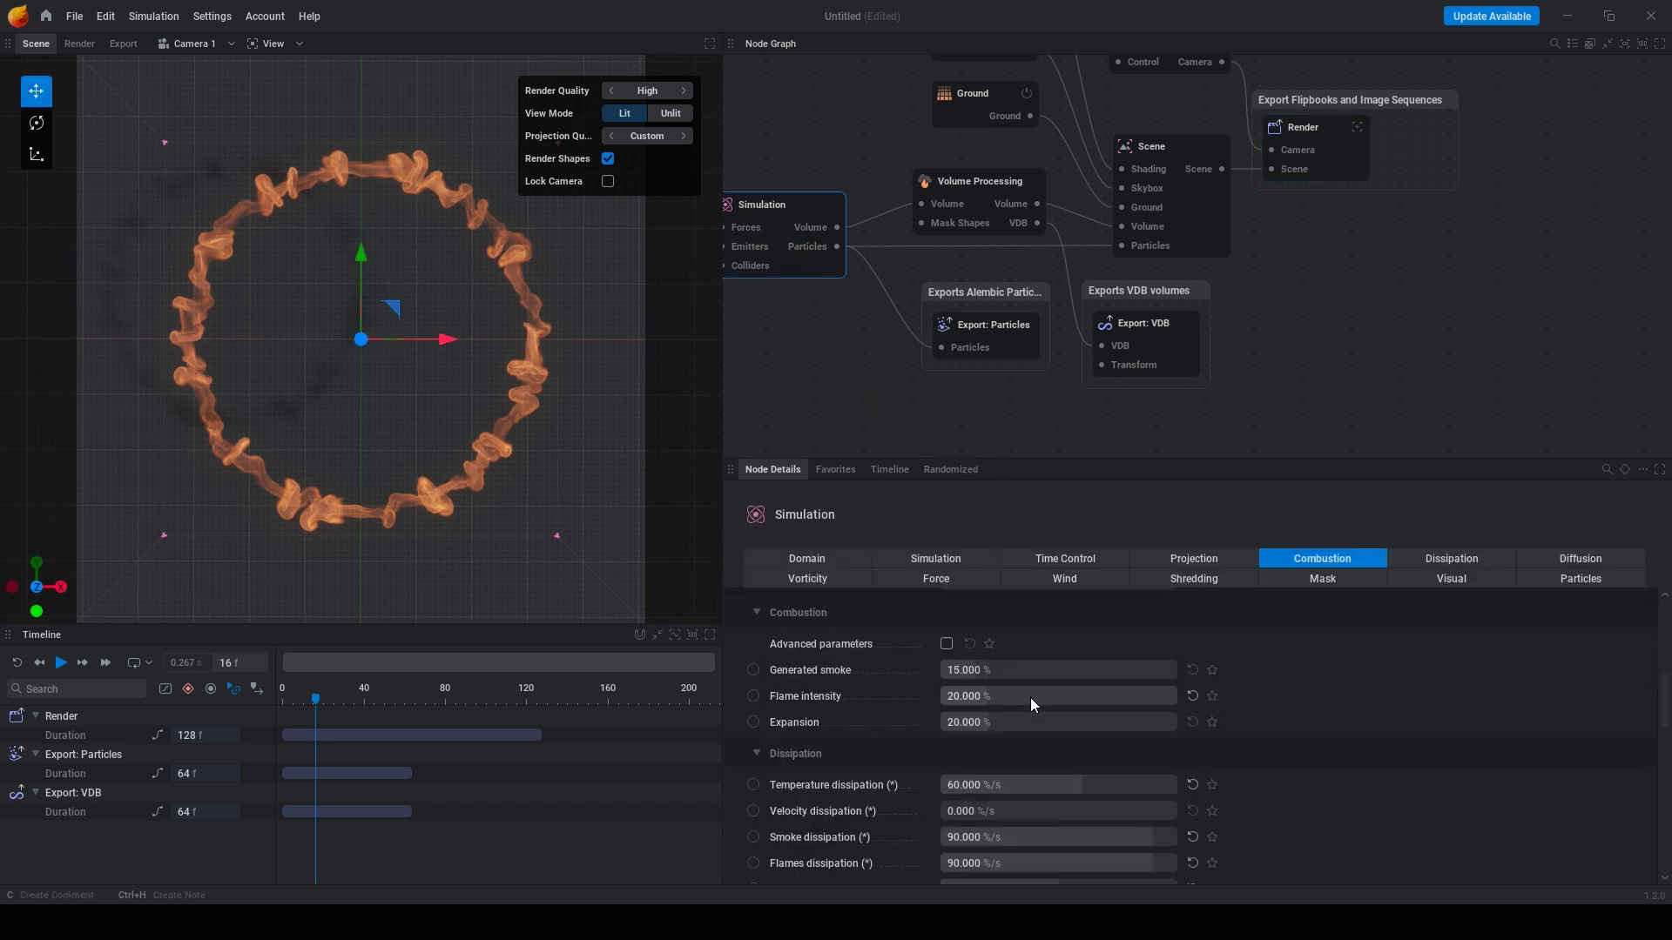
{"action": "scroll", "coordinate": [1017, 734], "scroll_direction": "down", "scroll_amount": 2}
{"action": "left_click", "coordinate": [978, 813]}
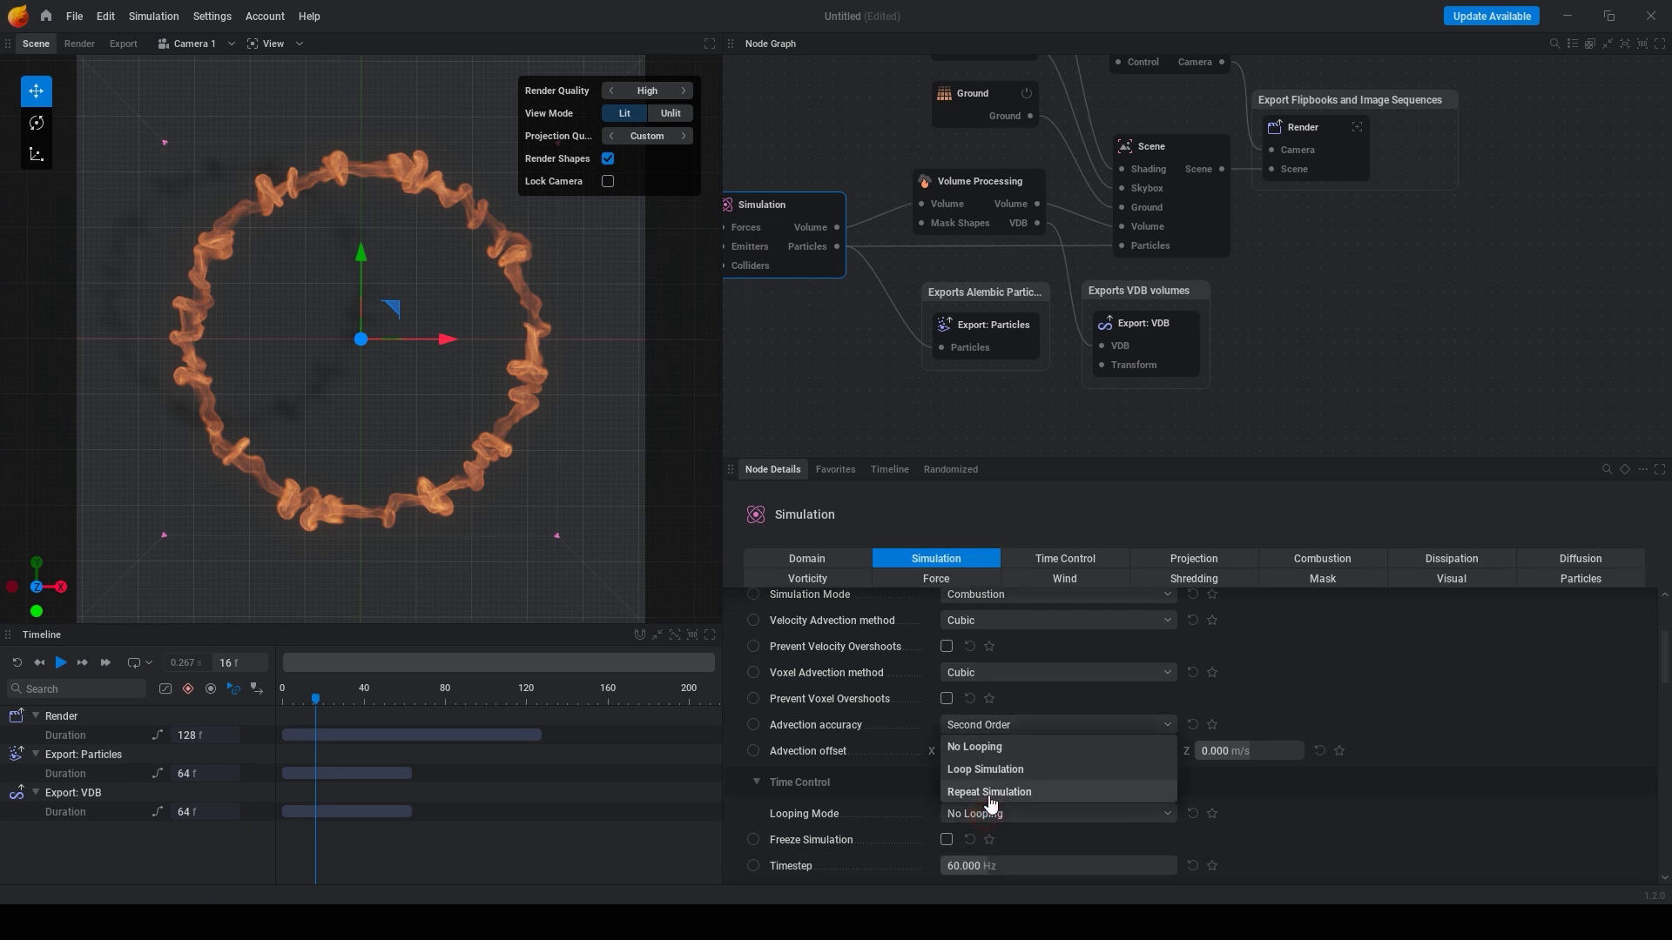
{"action": "left_click", "coordinate": [978, 770]}
{"action": "scroll", "coordinate": [1123, 761], "scroll_direction": "down", "scroll_amount": 3}
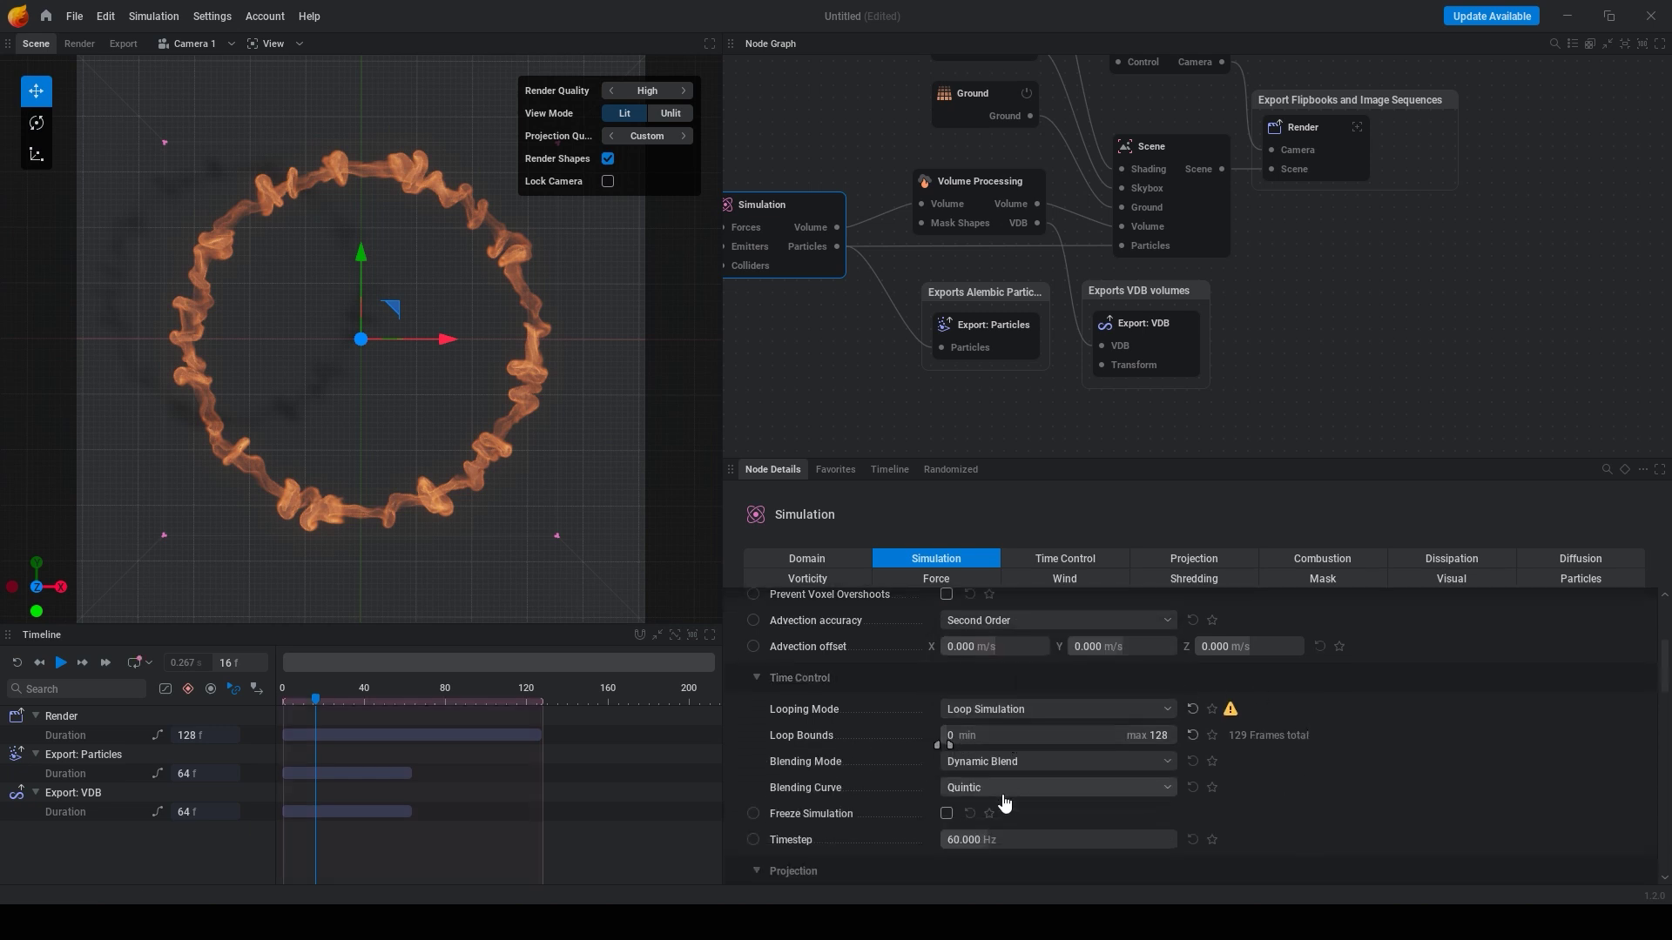
{"action": "key", "text": "space"}
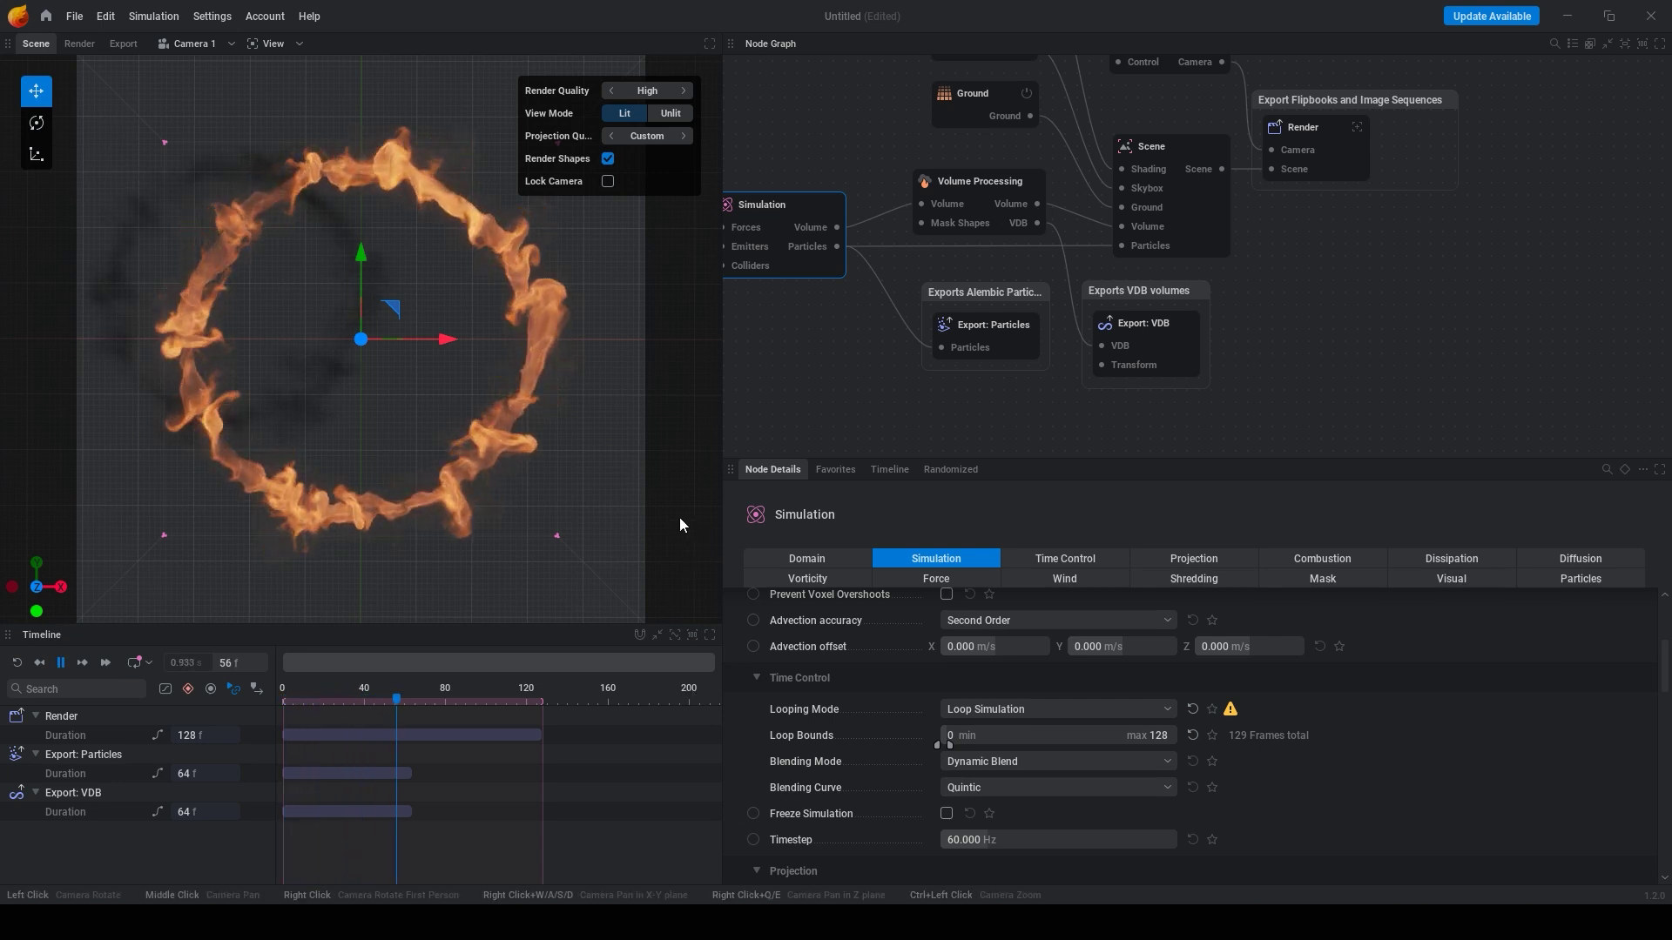
{"action": "key", "text": "space"}
Step: Set the octaves of the Minor Turbulence group's Force: Noise node to 3 and play the simulation
{"action": "middle_click_drag", "start_coordinate": [842, 385], "coordinate": [1136, 368]}
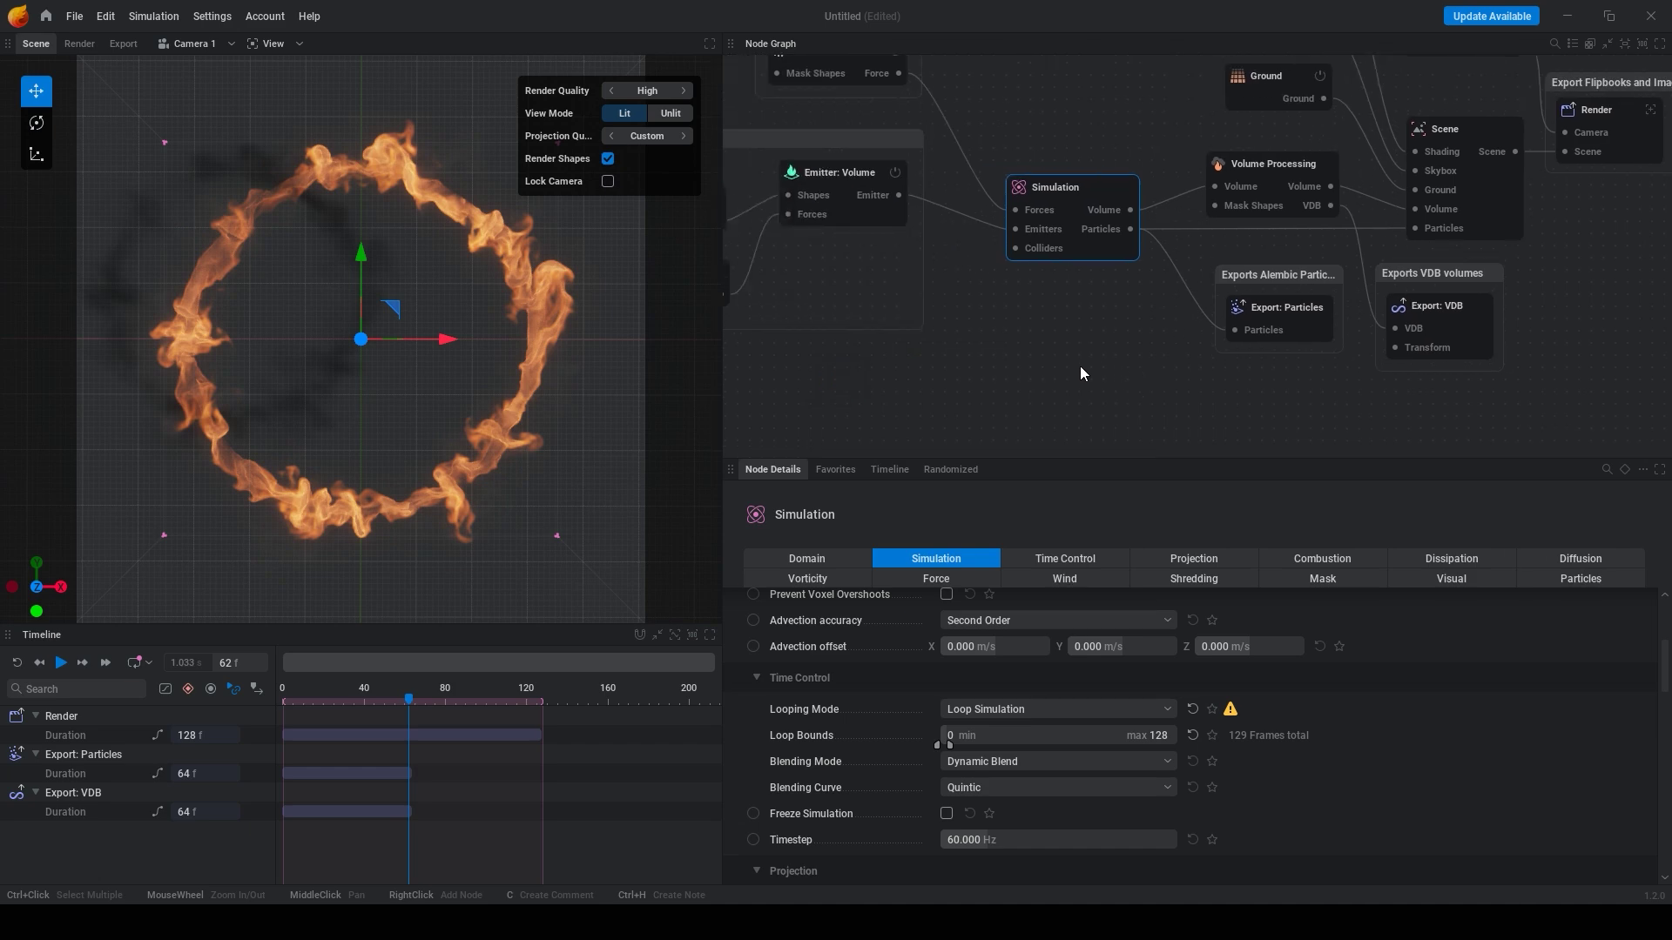
{"action": "middle_click_drag", "start_coordinate": [1010, 345], "coordinate": [1258, 463]}
{"action": "scroll", "coordinate": [1257, 463], "scroll_direction": "down", "scroll_amount": 4}
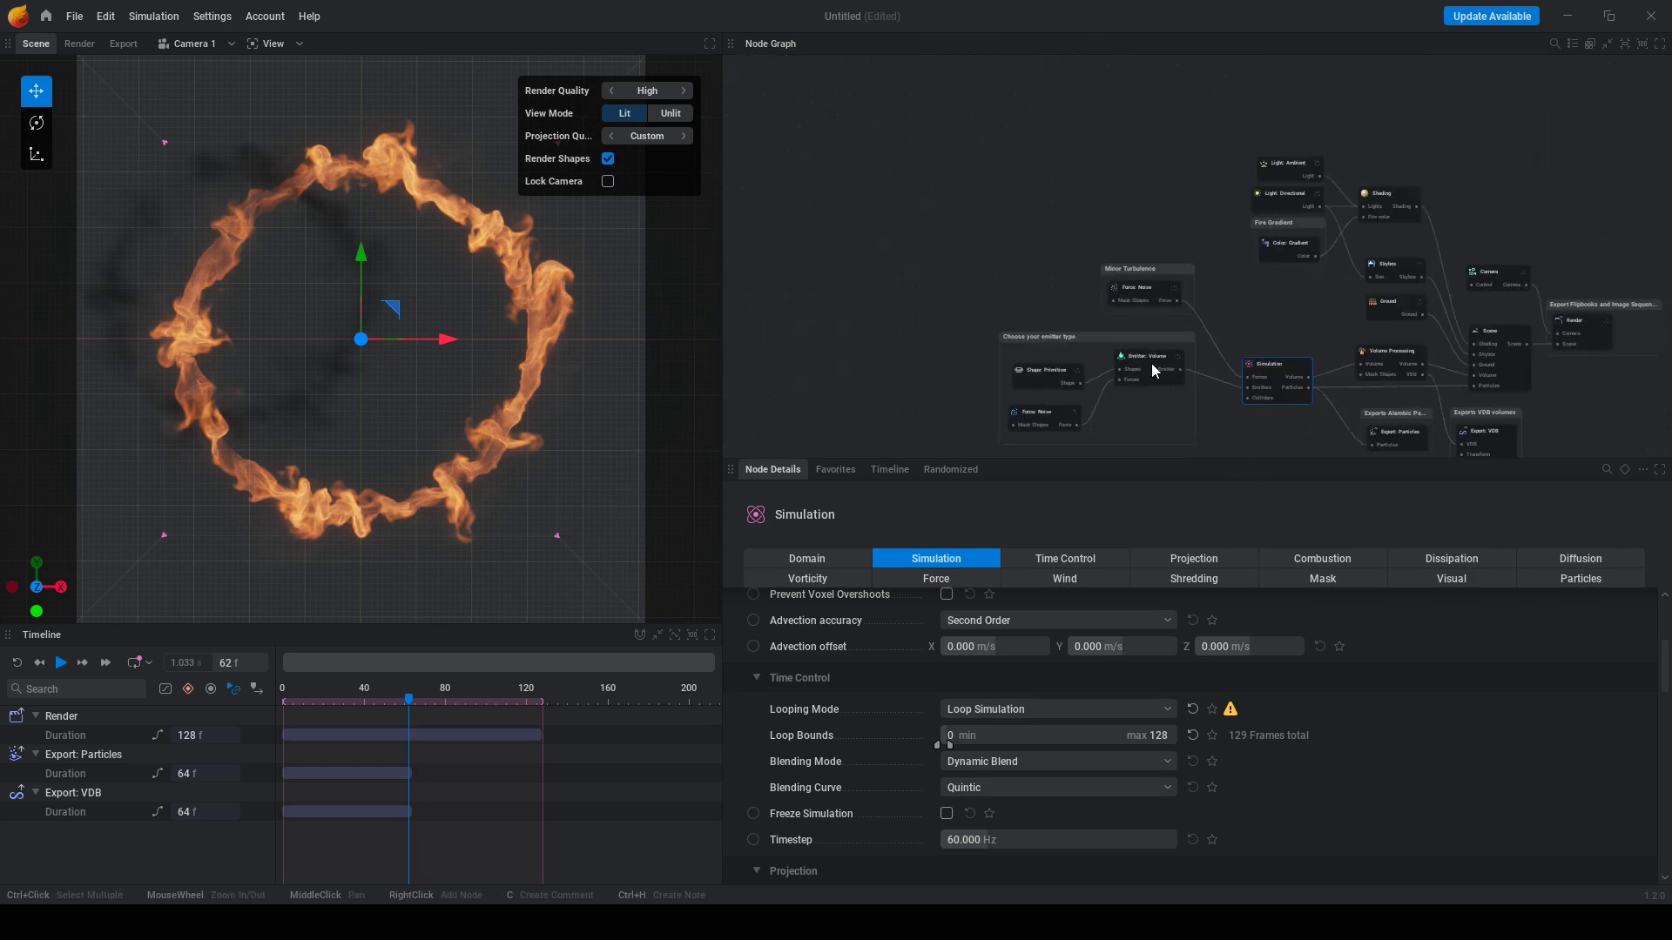
{"action": "scroll", "coordinate": [1151, 365], "scroll_direction": "up", "scroll_amount": 3}
{"action": "left_click", "coordinate": [1142, 242]}
{"action": "middle_click_drag", "start_coordinate": [1250, 397], "coordinate": [1222, 225]}
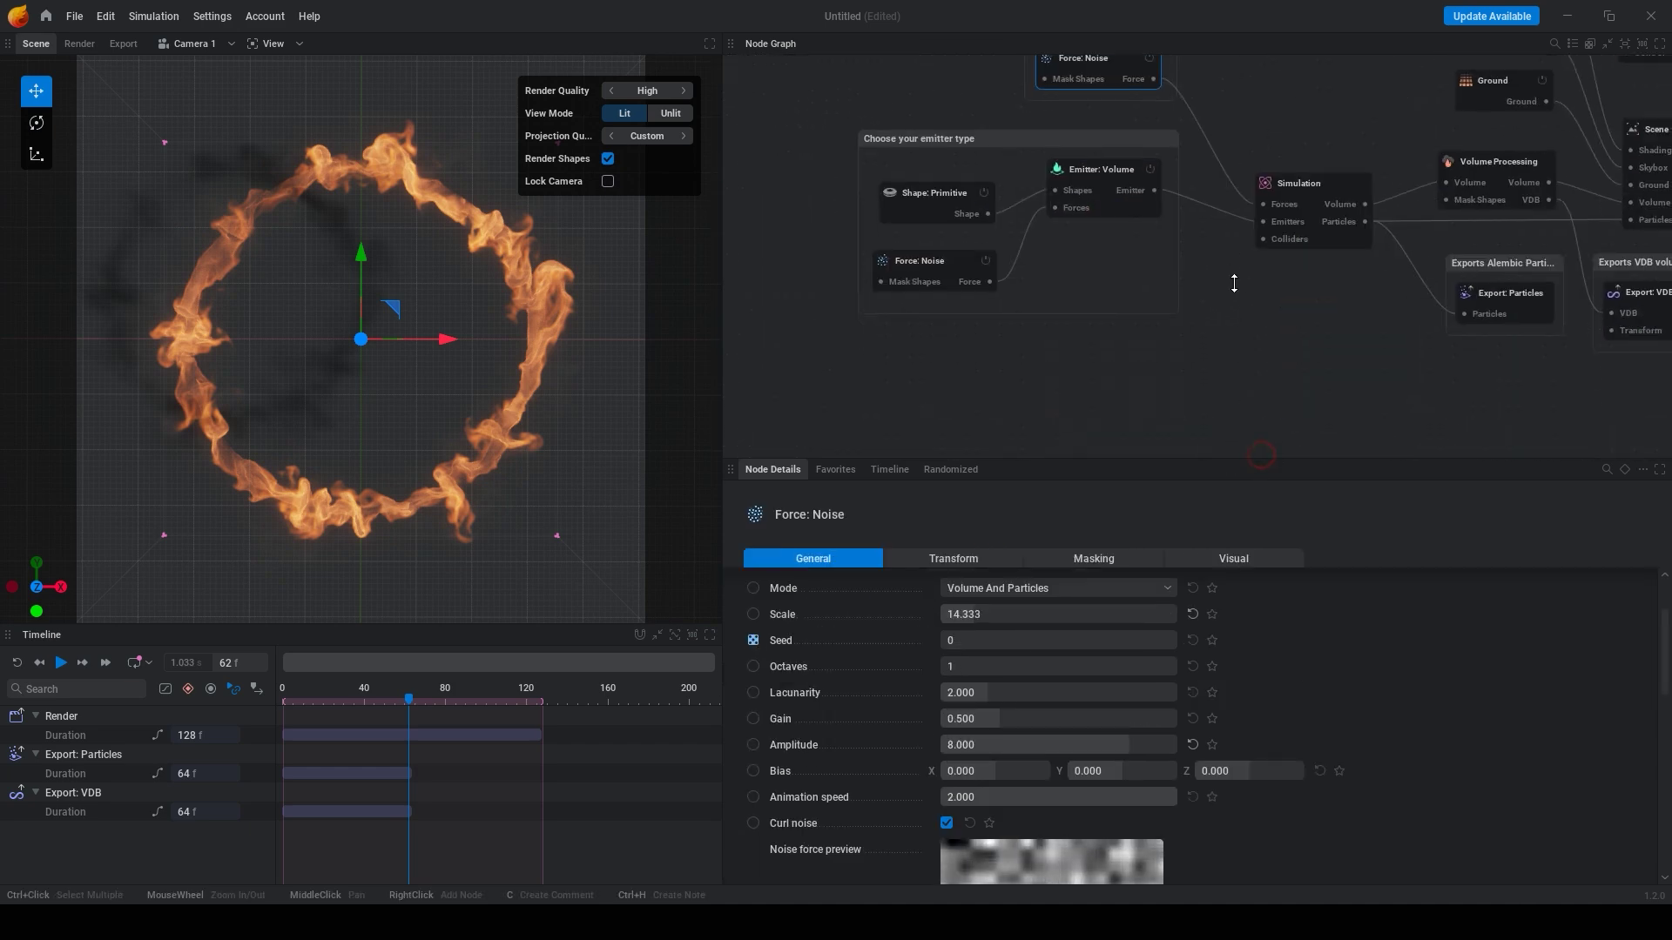
{"action": "left_click", "coordinate": [973, 663]}
{"action": "left_click", "coordinate": [1411, 667]}
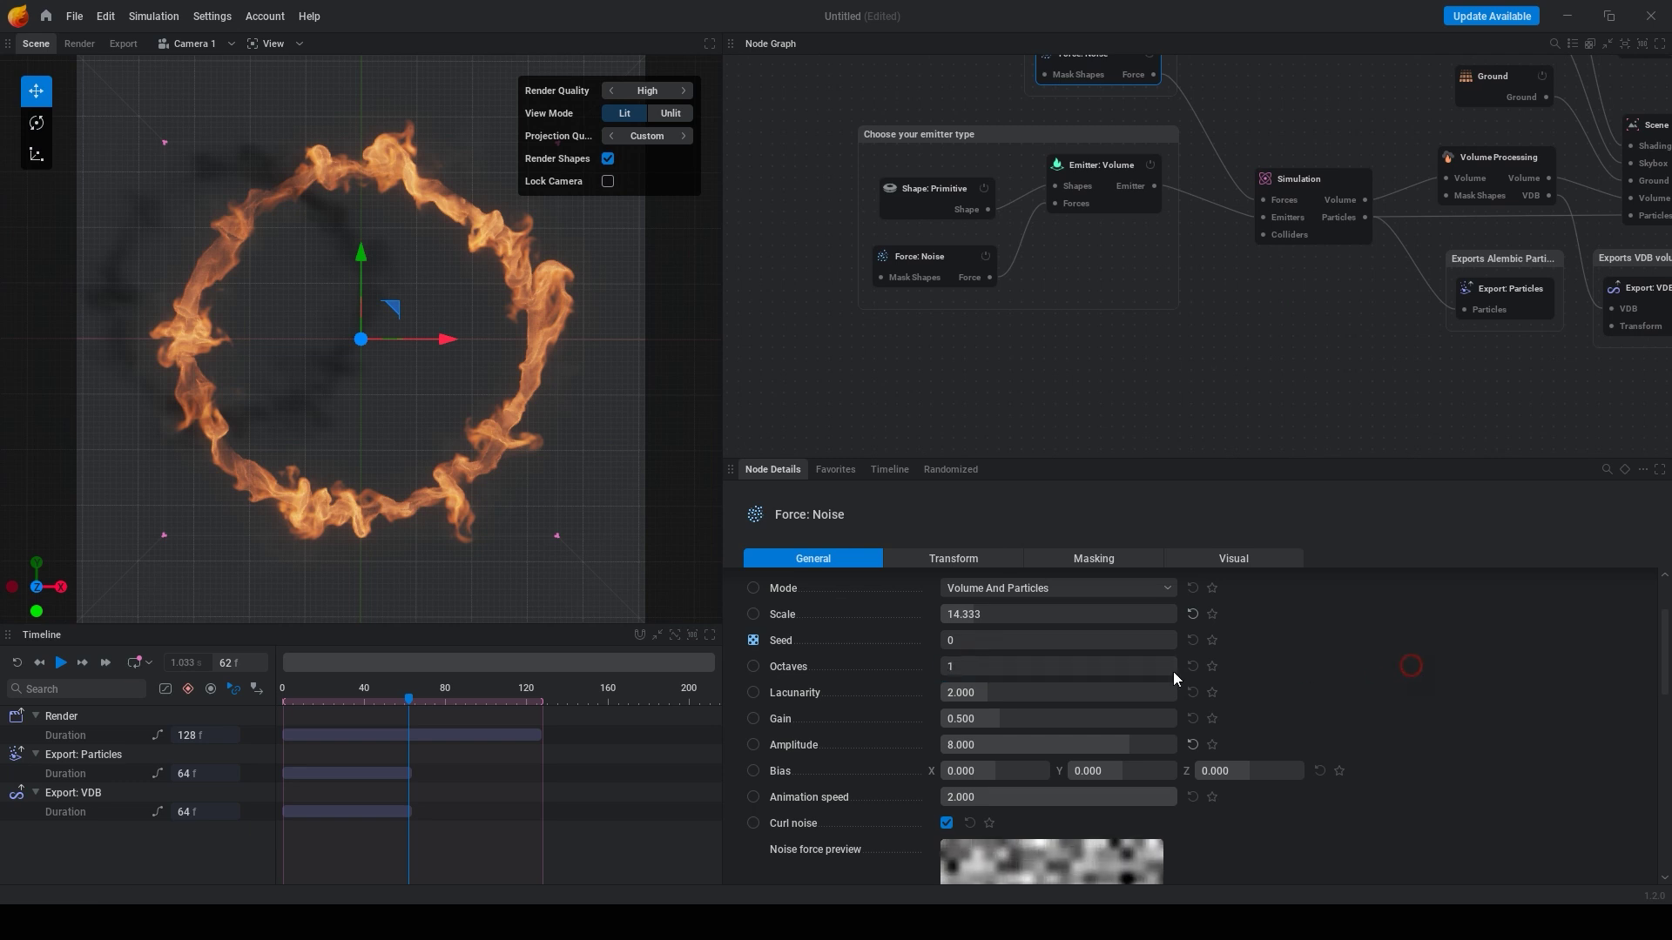
{"action": "left_click", "coordinate": [974, 667]}
{"action": "left_click_drag", "start_coordinate": [974, 669], "coordinate": [1367, 682]}
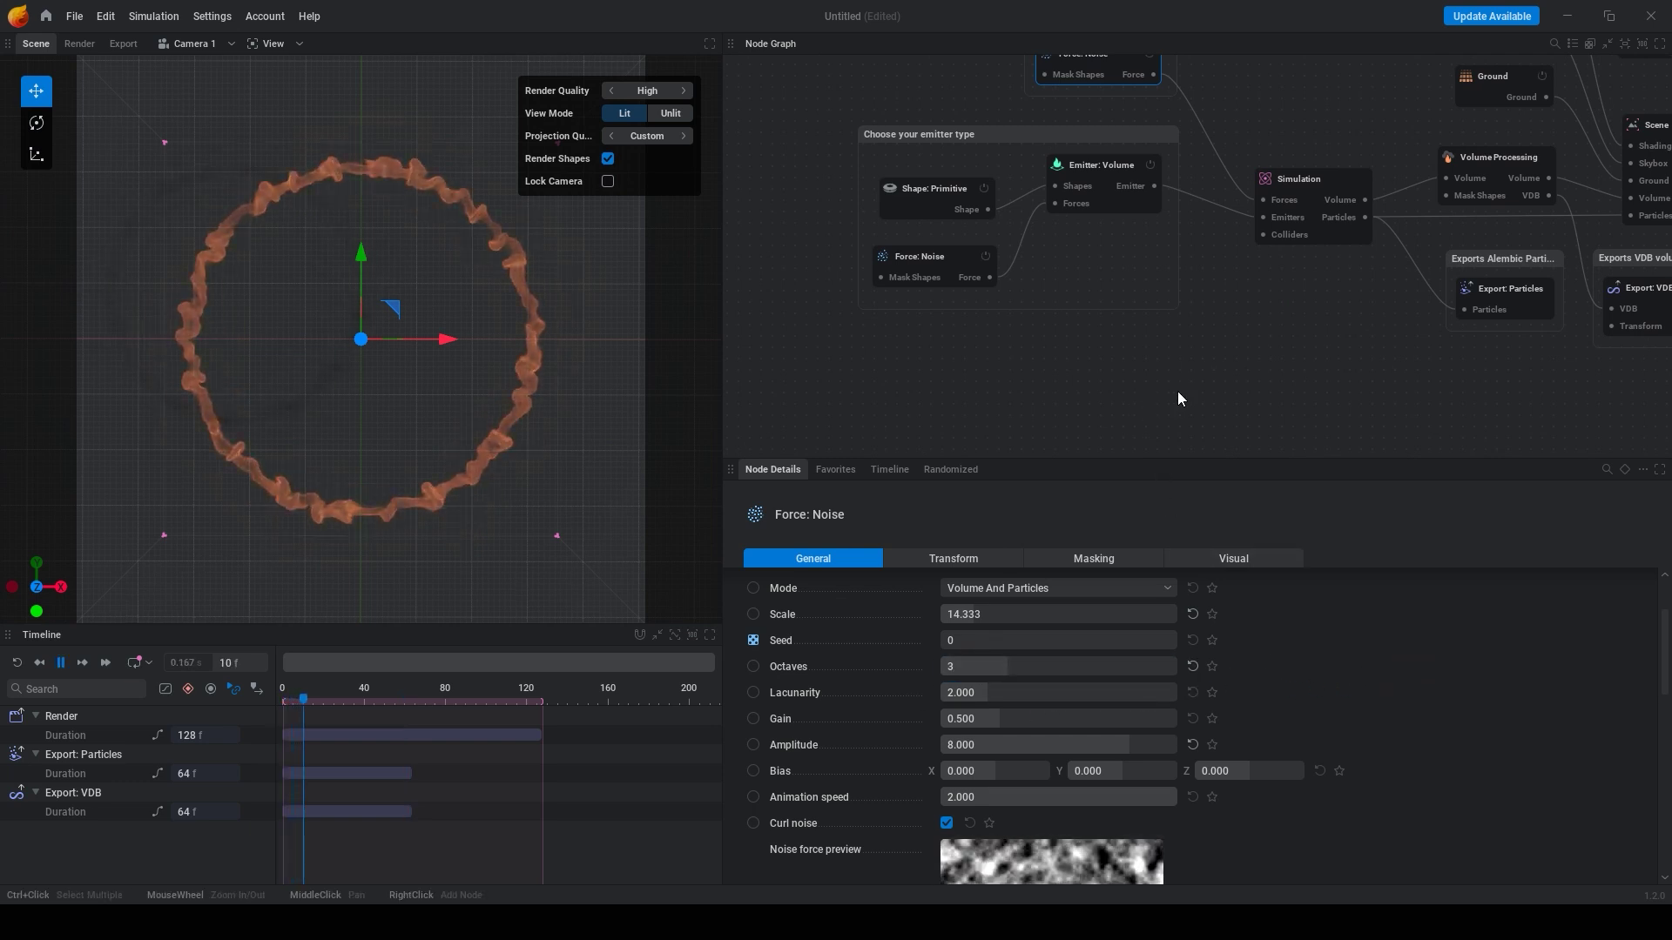
{"action": "left_click", "coordinate": [990, 667]}
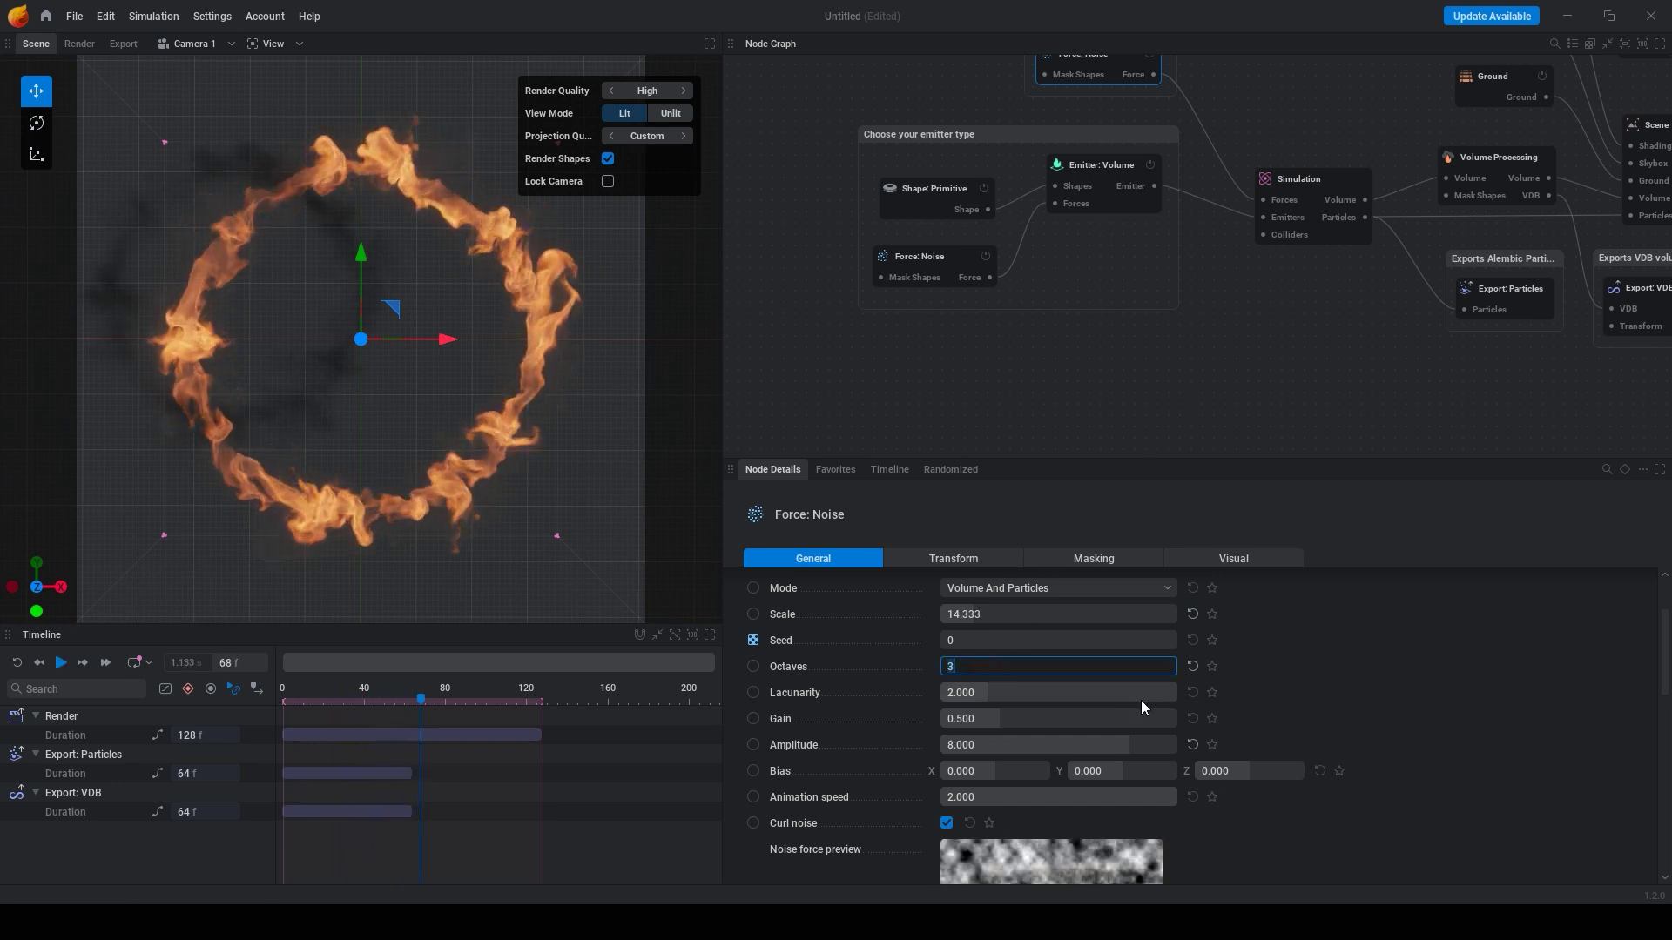
{"action": "key", "text": "Return"}
Step: Set the Minor Turbulence noise force's scale to 10 and play the simulation to check the ring
{"action": "left_click", "coordinate": [1006, 739]}
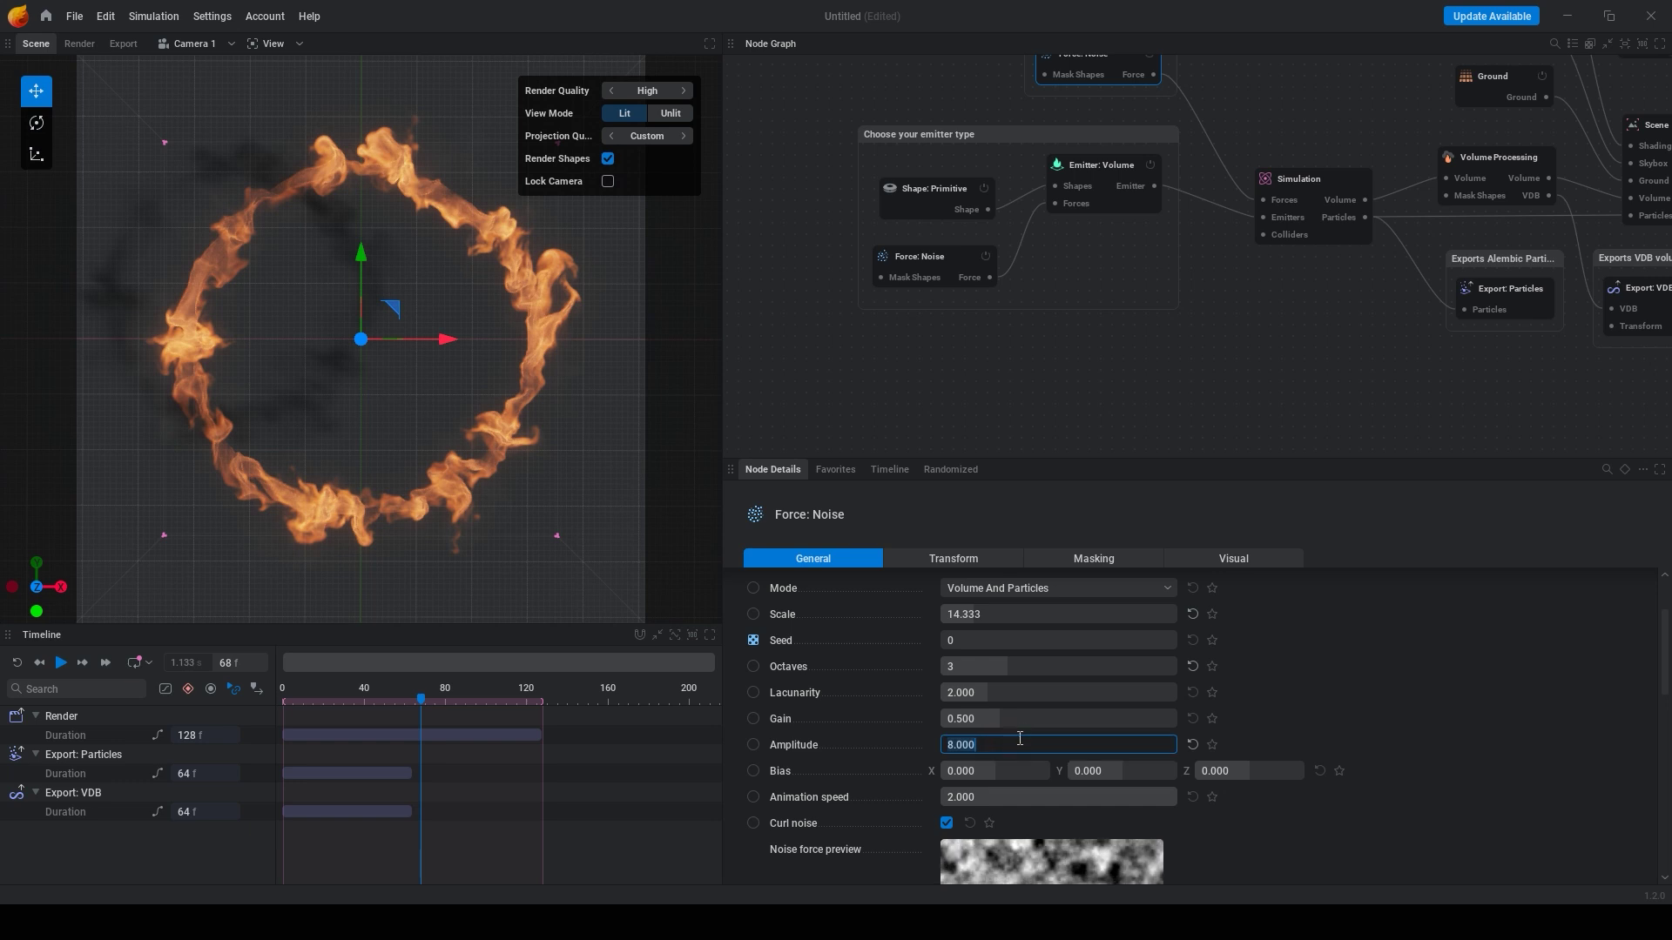
{"action": "left_click", "coordinate": [990, 613]}
{"action": "type", "text": "10"}
{"action": "left_click", "coordinate": [1381, 644]}
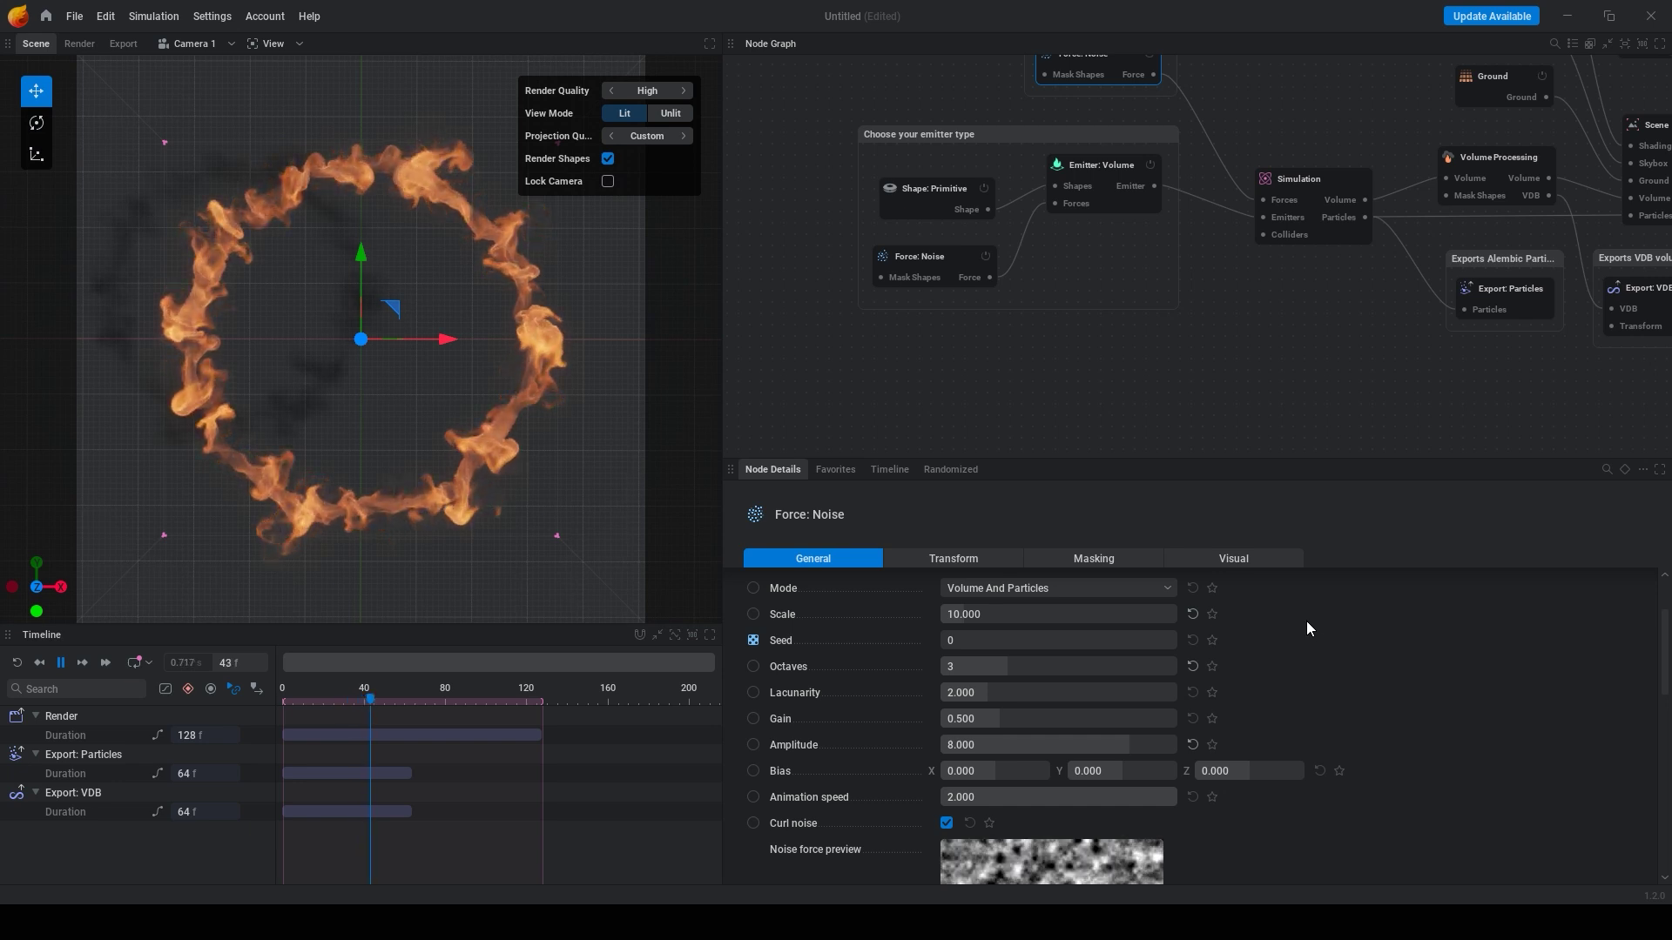
{"action": "key", "text": "space"}
Step: Review the Render node's export settings, and inspect the Fire16.png flipbook up close in the image viewer
{"action": "middle_click_drag", "start_coordinate": [1354, 395], "coordinate": [1165, 409]}
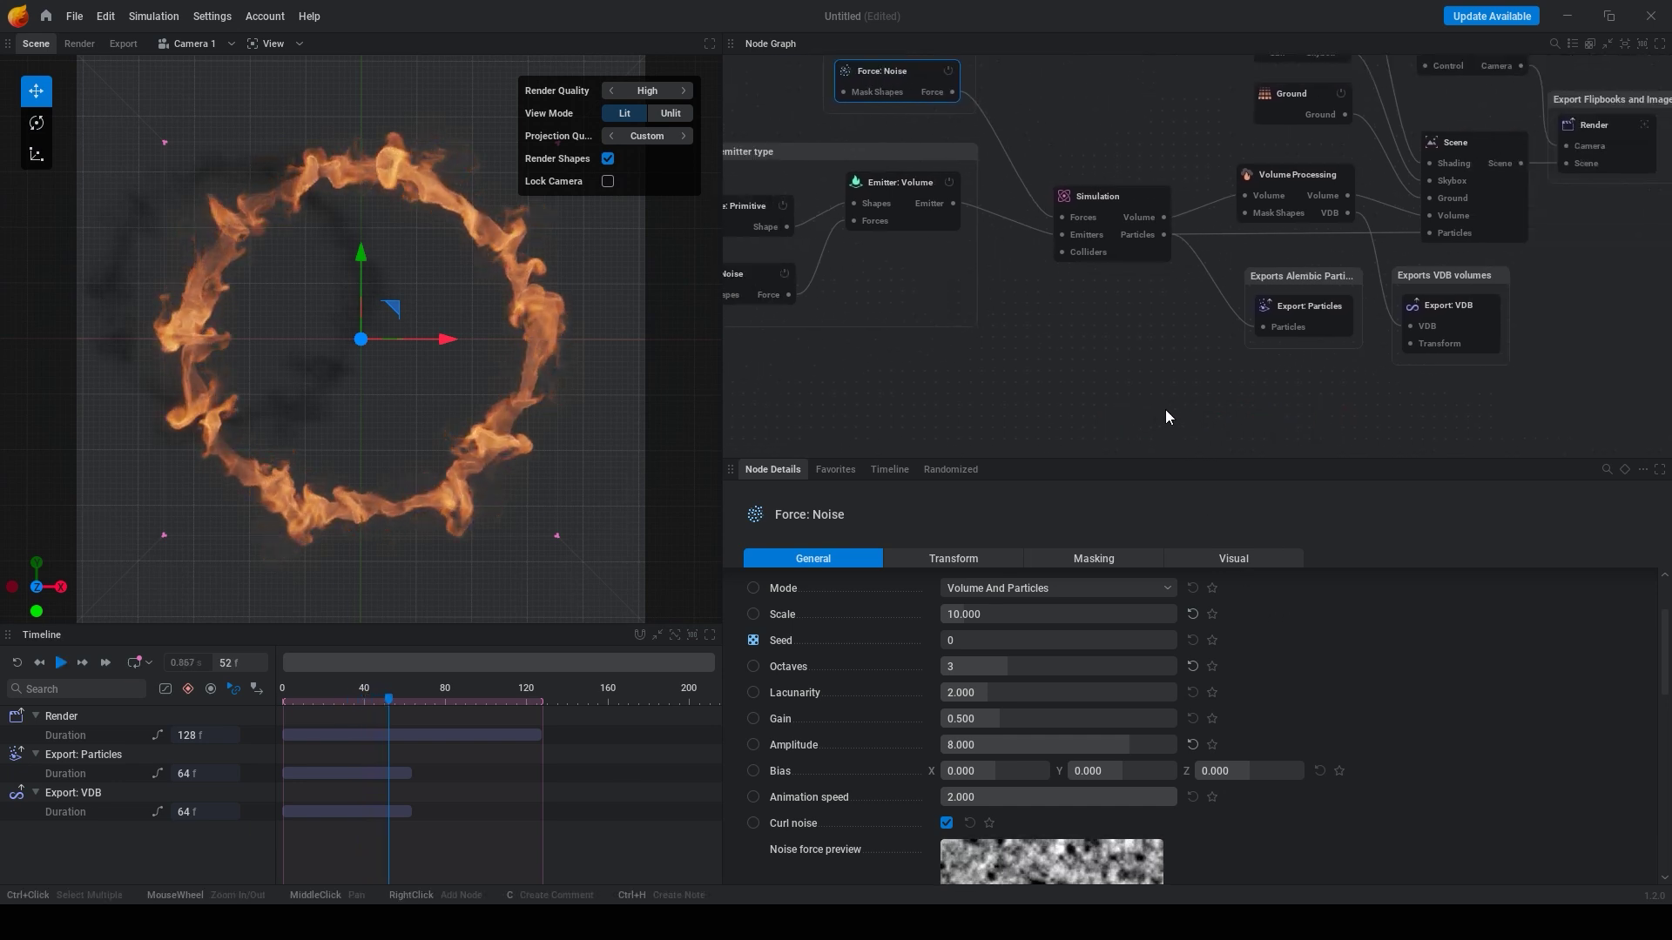
{"action": "middle_click_drag", "start_coordinate": [1437, 406], "coordinate": [1136, 433]}
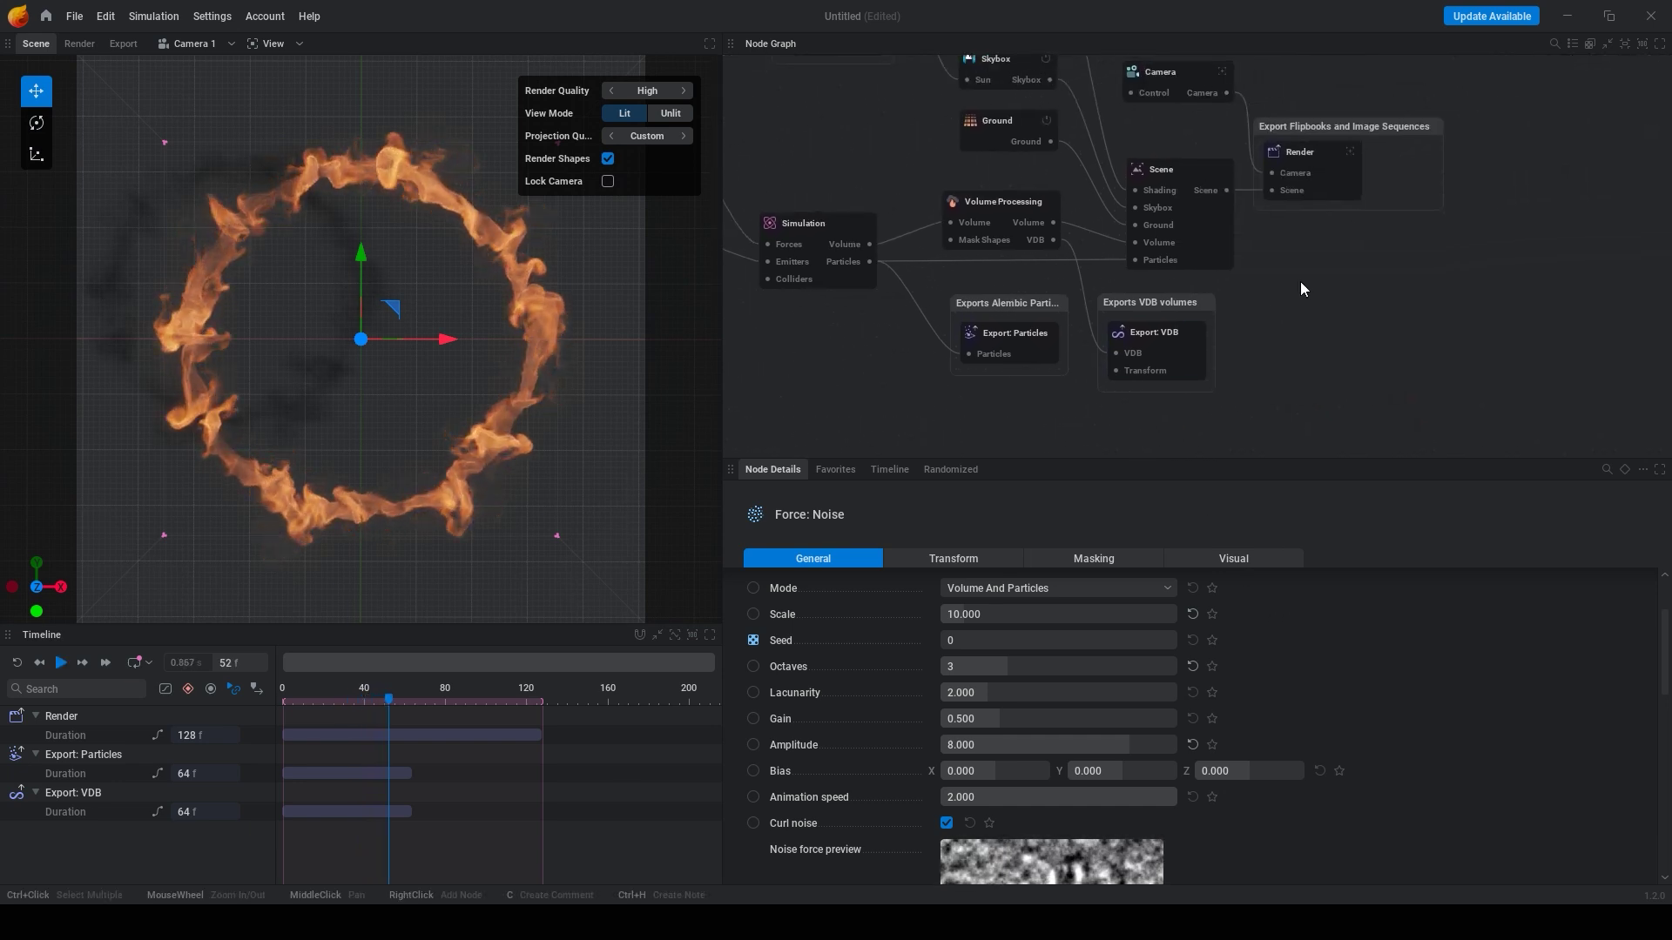
{"action": "left_click", "coordinate": [1339, 192]}
{"action": "scroll", "coordinate": [1053, 687], "scroll_direction": "down", "scroll_amount": 6}
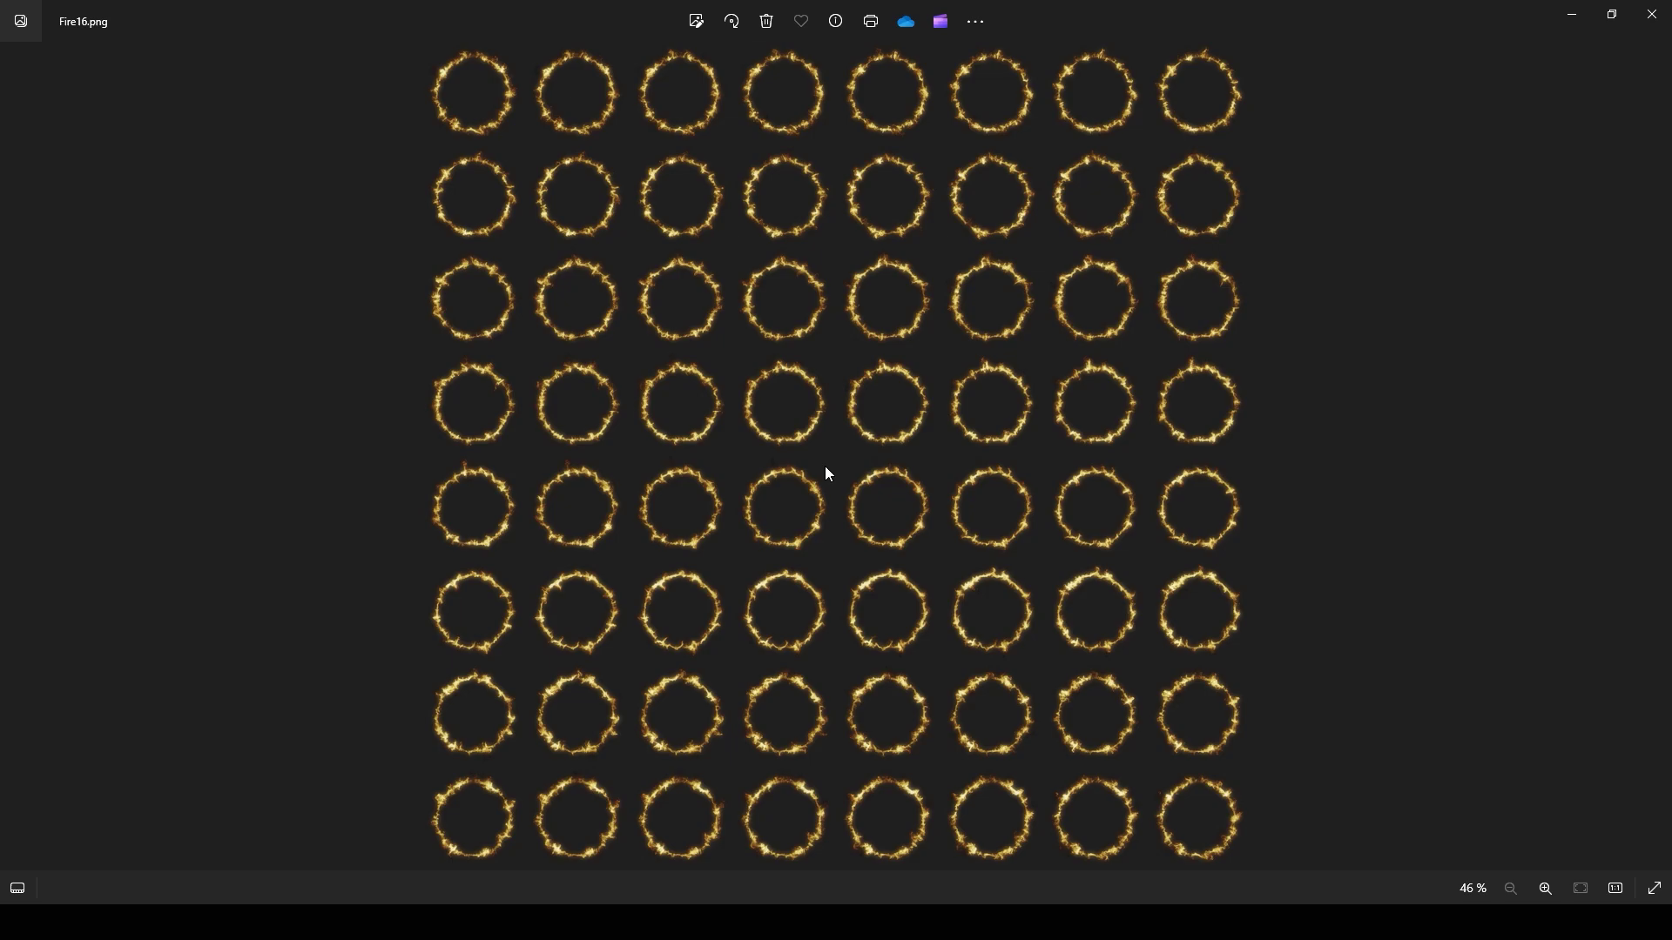
{"action": "scroll", "coordinate": [824, 467], "scroll_direction": "up", "scroll_amount": 4}
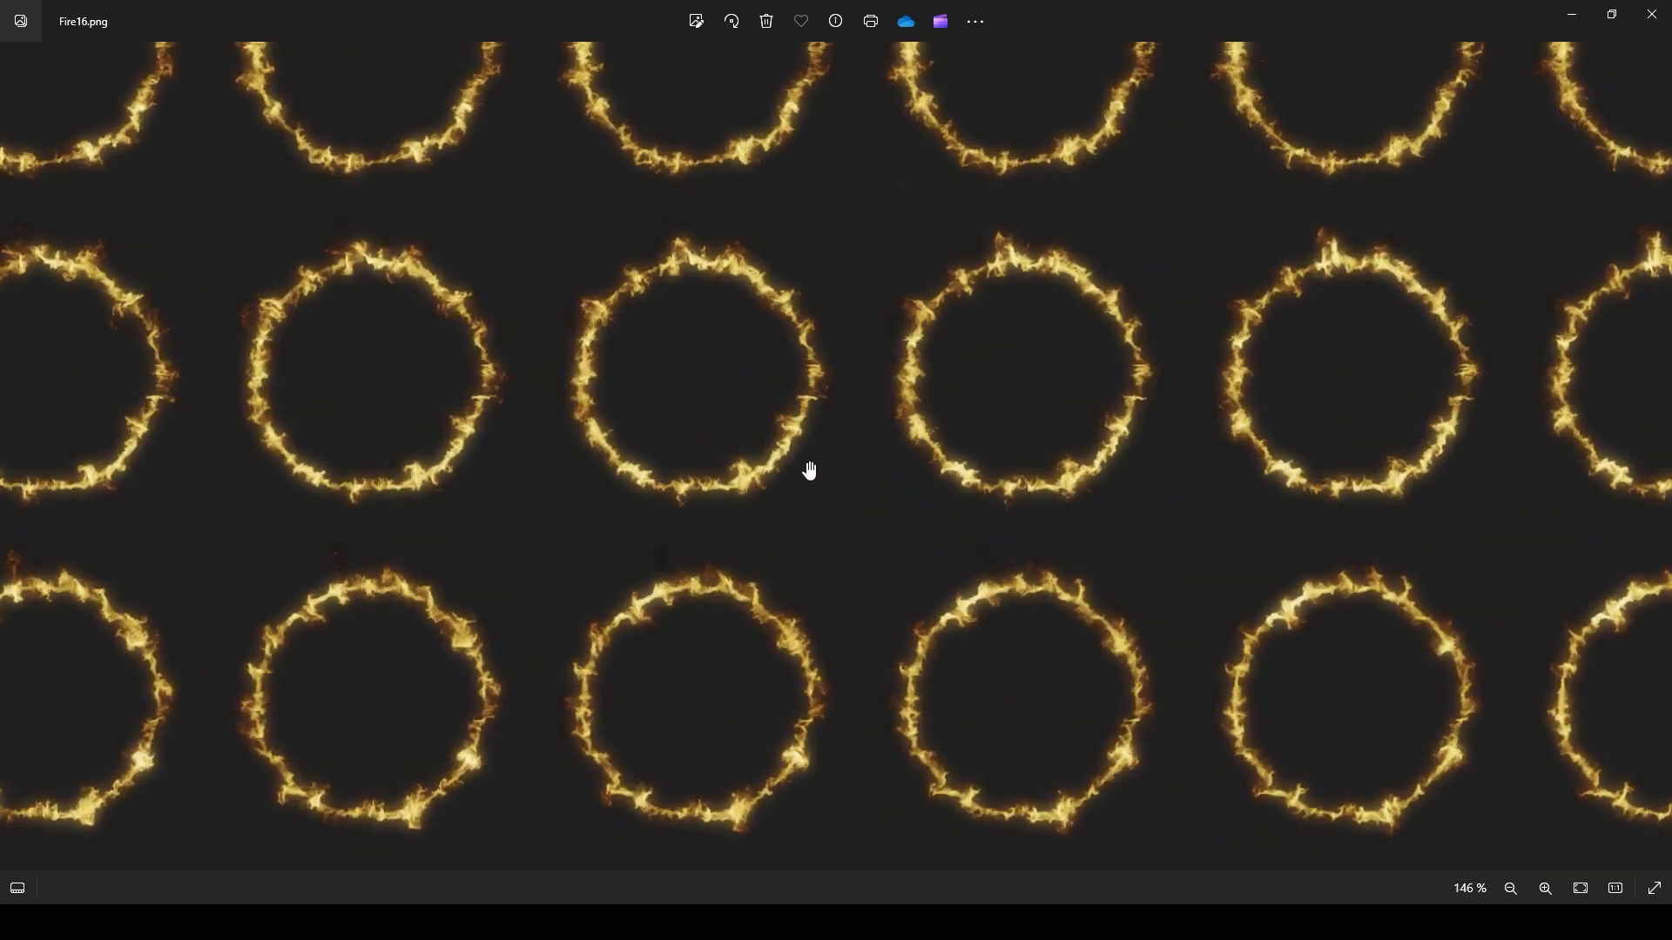
{"action": "scroll", "coordinate": [806, 467], "scroll_direction": "down", "scroll_amount": 4}
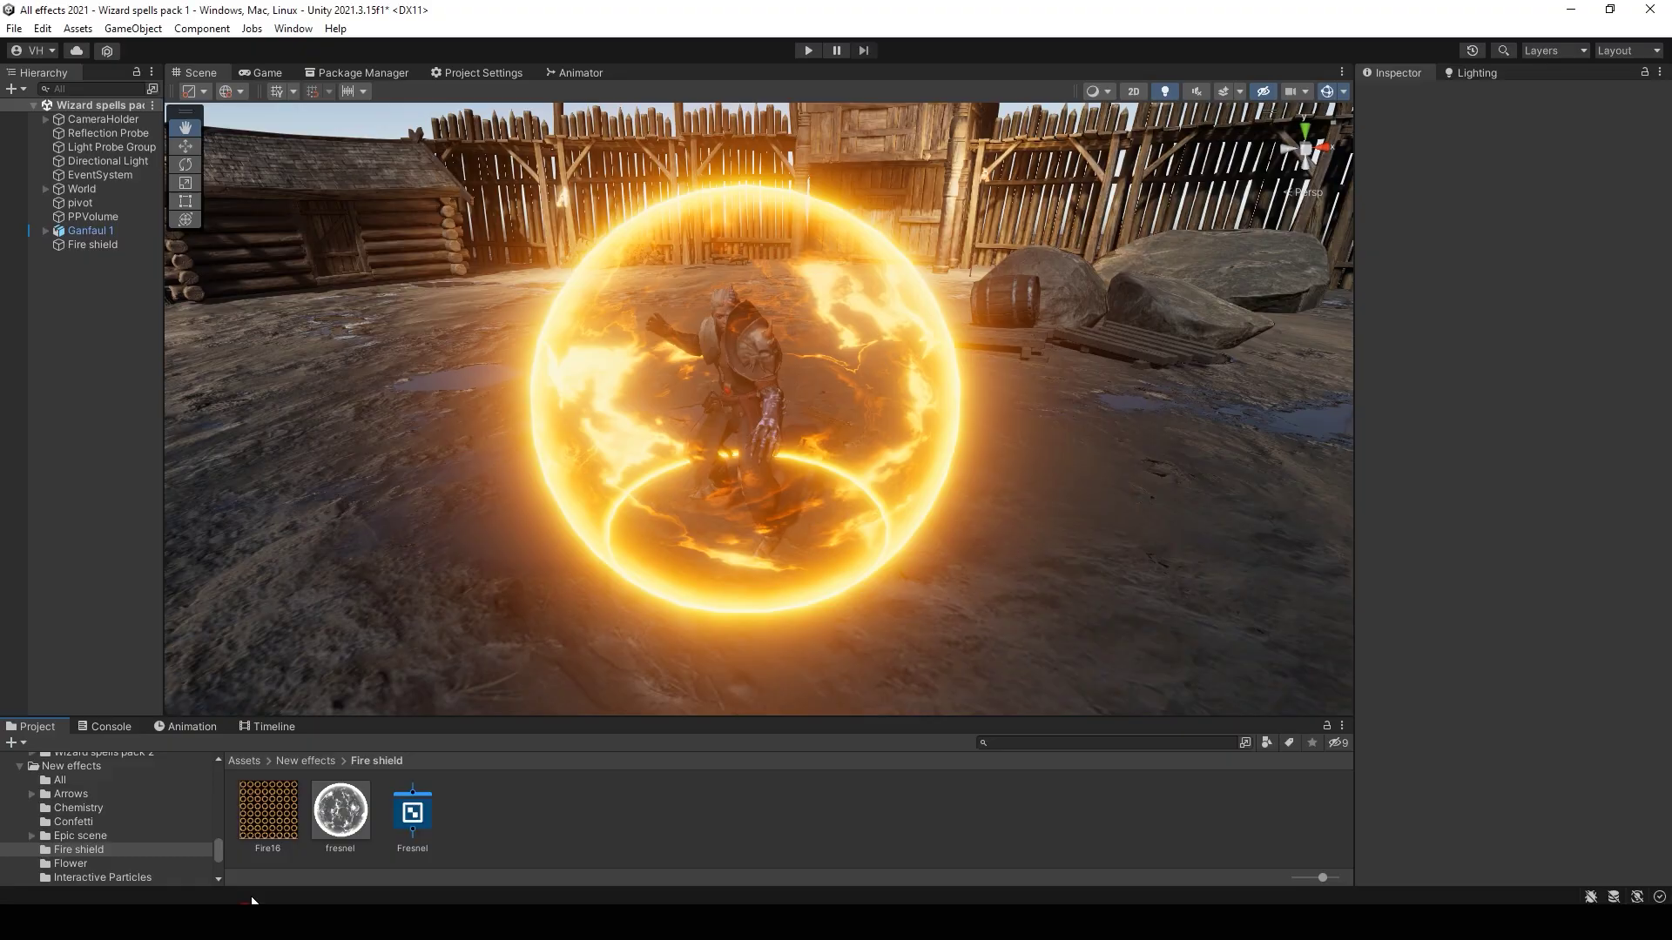
Step: Switch to Unity and enable Alpha Is Transparency in the Fire16 texture's import settings
{"action": "left_click", "coordinate": [267, 810]}
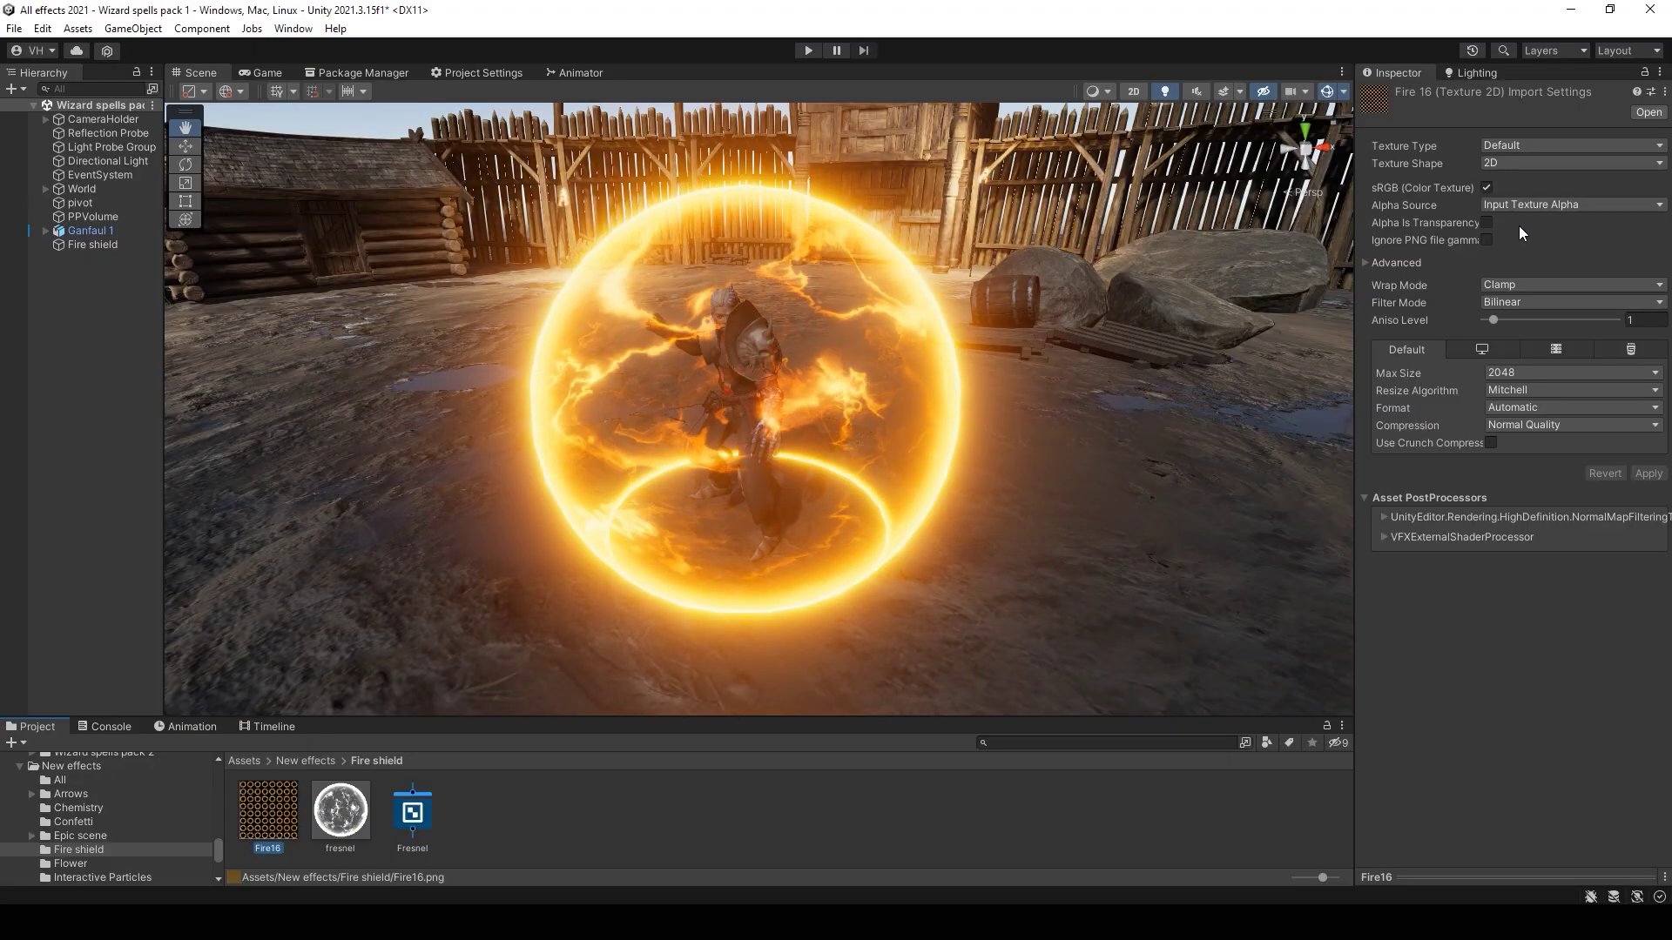
{"action": "left_click", "coordinate": [1488, 223]}
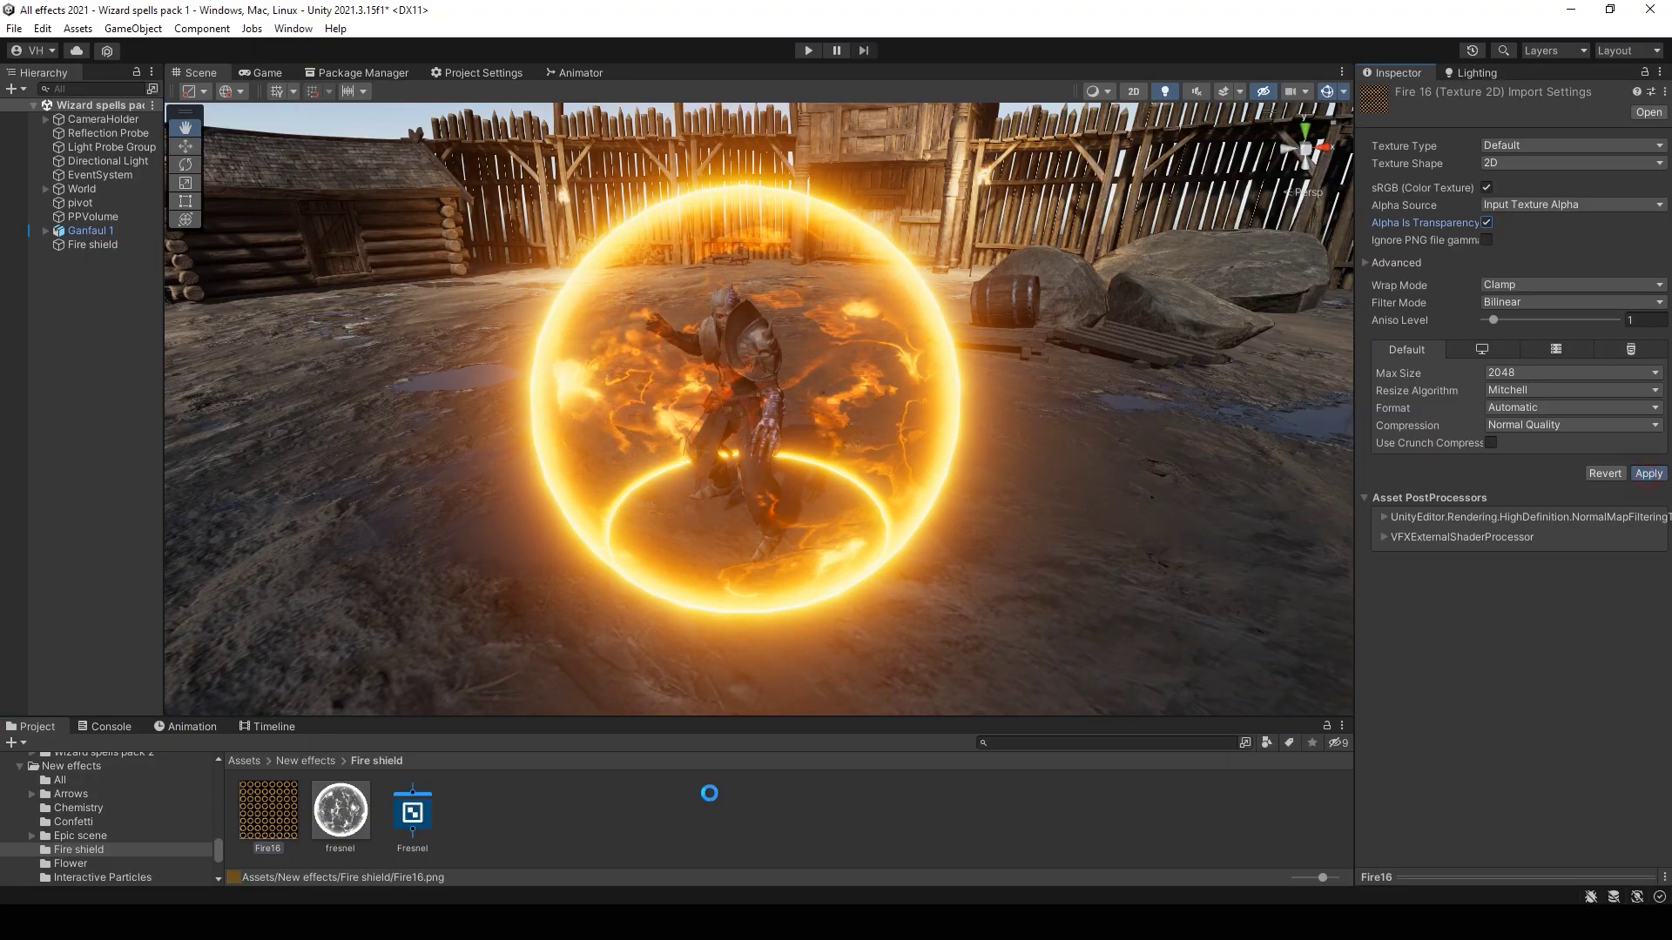
Step: Create a new material named fire in the Fire shield folder
{"action": "right_click", "coordinate": [482, 828]}
{"action": "mouse_move", "coordinate": [526, 378]}
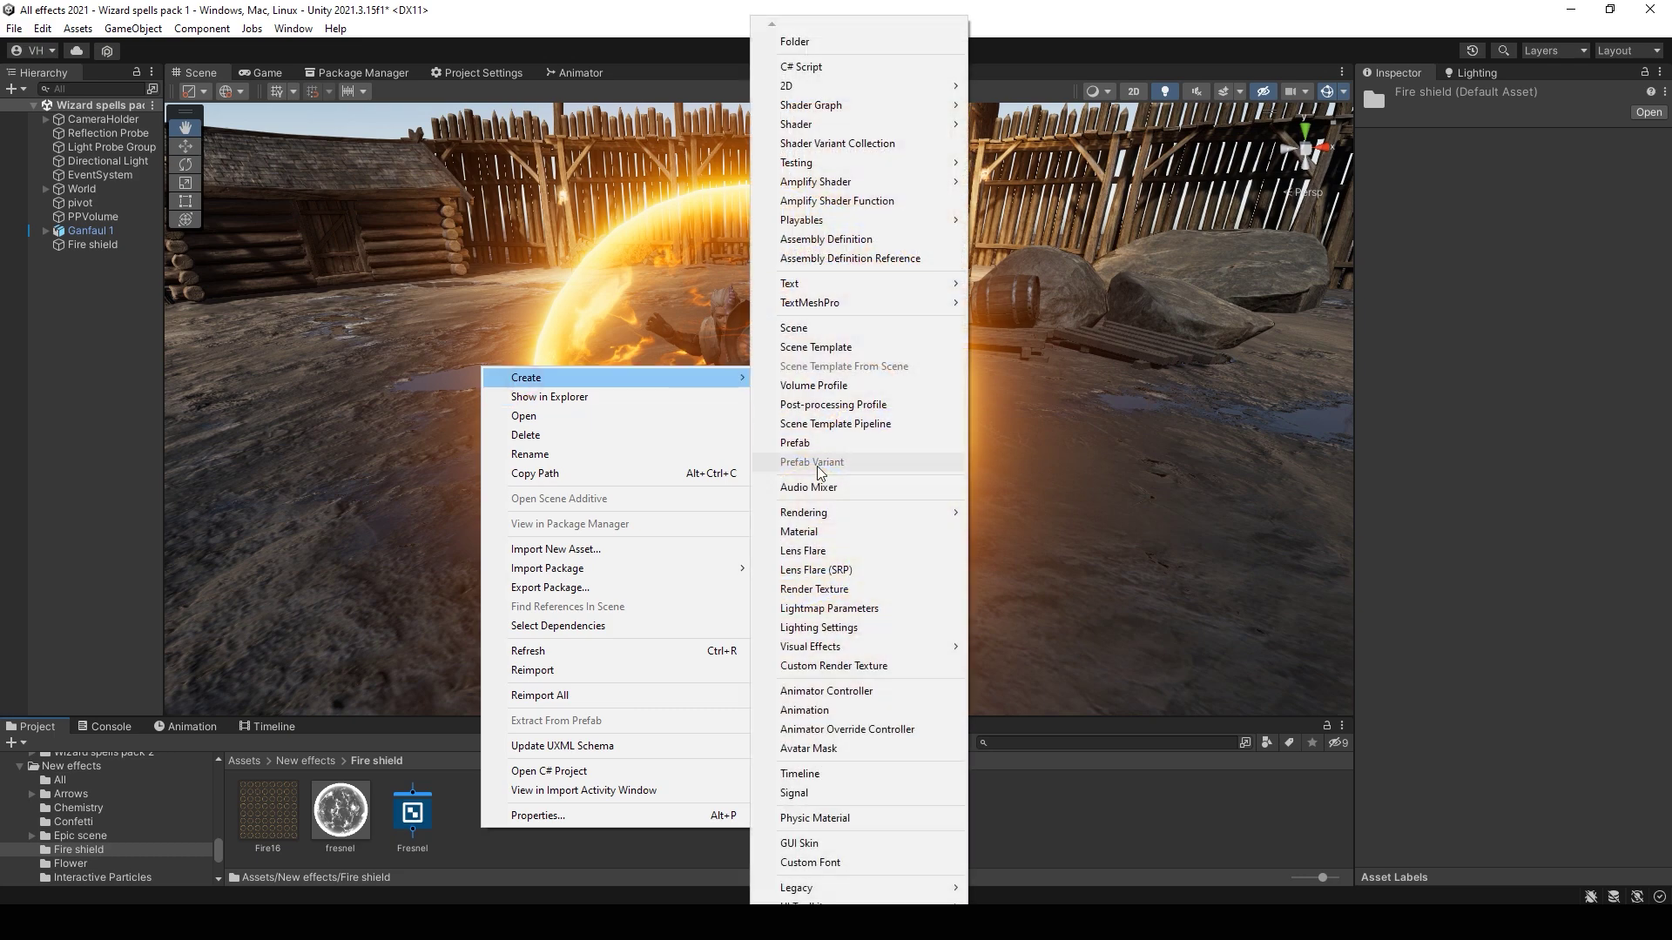
{"action": "left_click", "coordinate": [849, 531]}
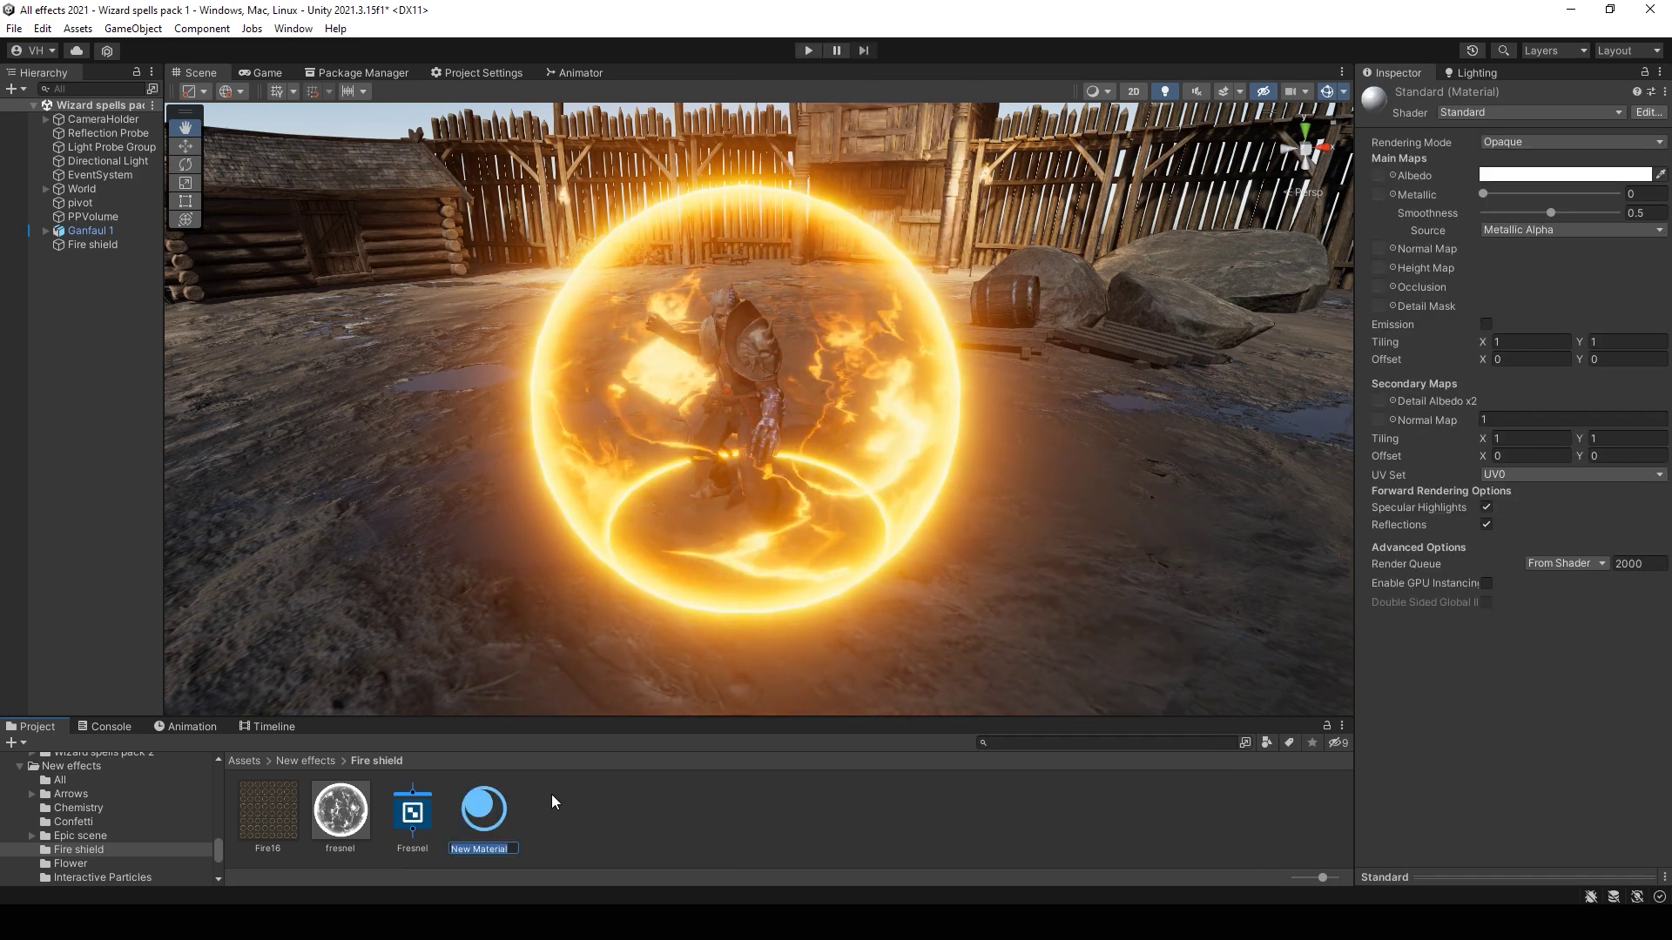
{"action": "type", "text": "fire"}
{"action": "key", "text": "Return"}
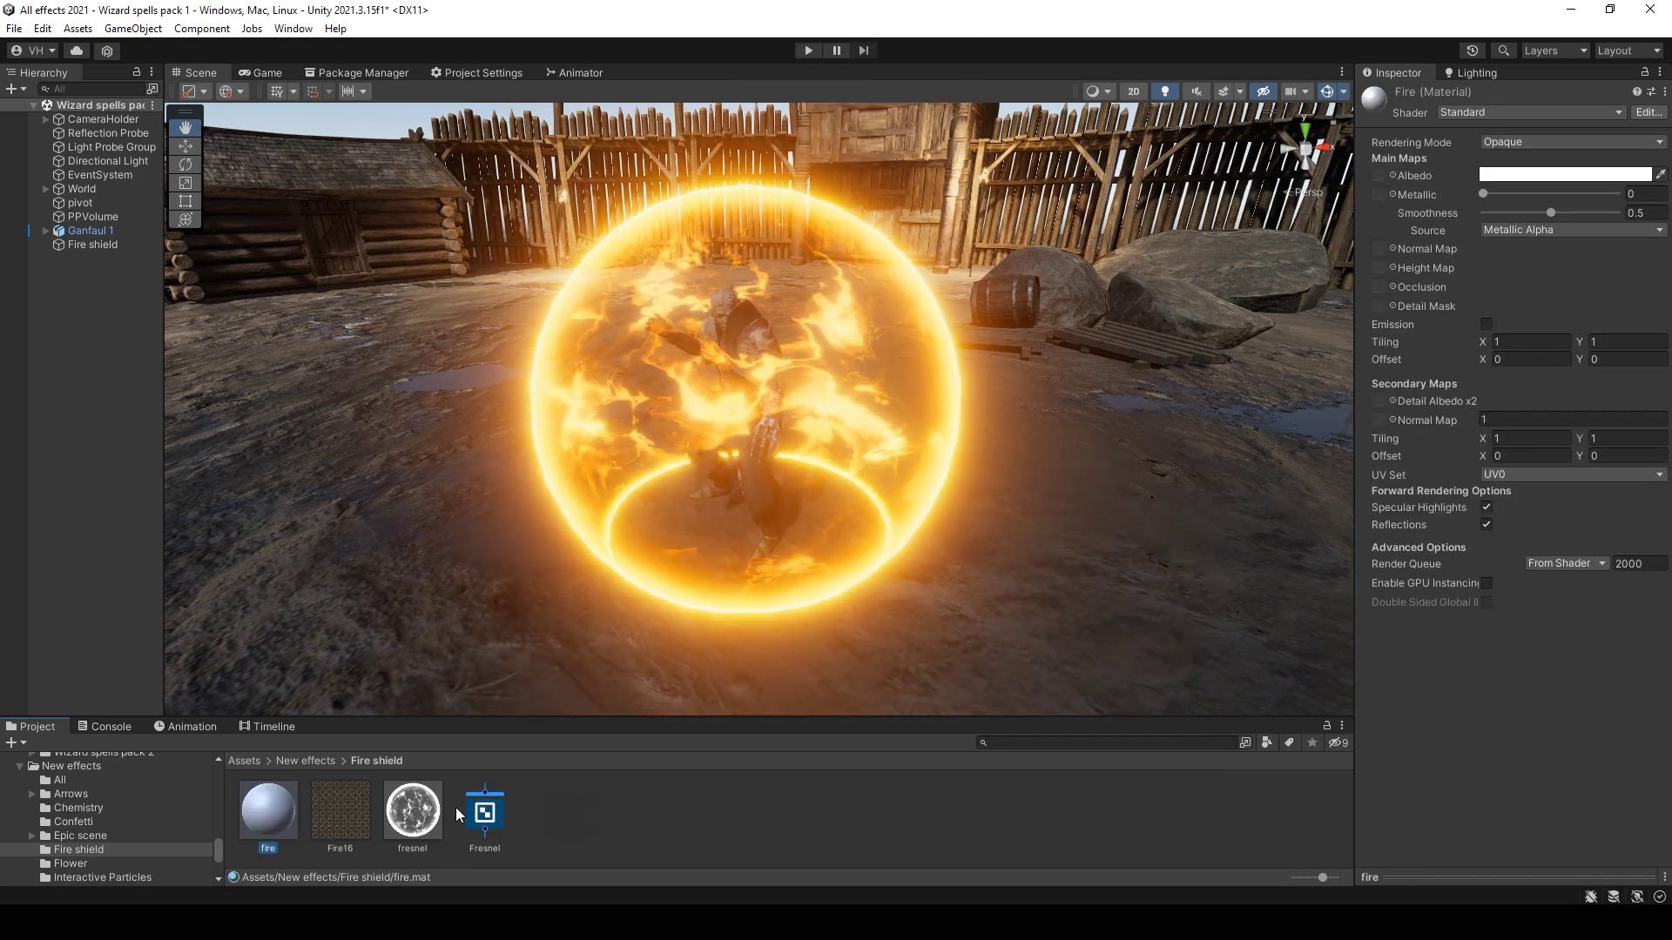
Step: Switch the fire material's shader to Particles/Standard Unlit
{"action": "left_click", "coordinate": [1485, 142]}
{"action": "left_click", "coordinate": [1486, 112]}
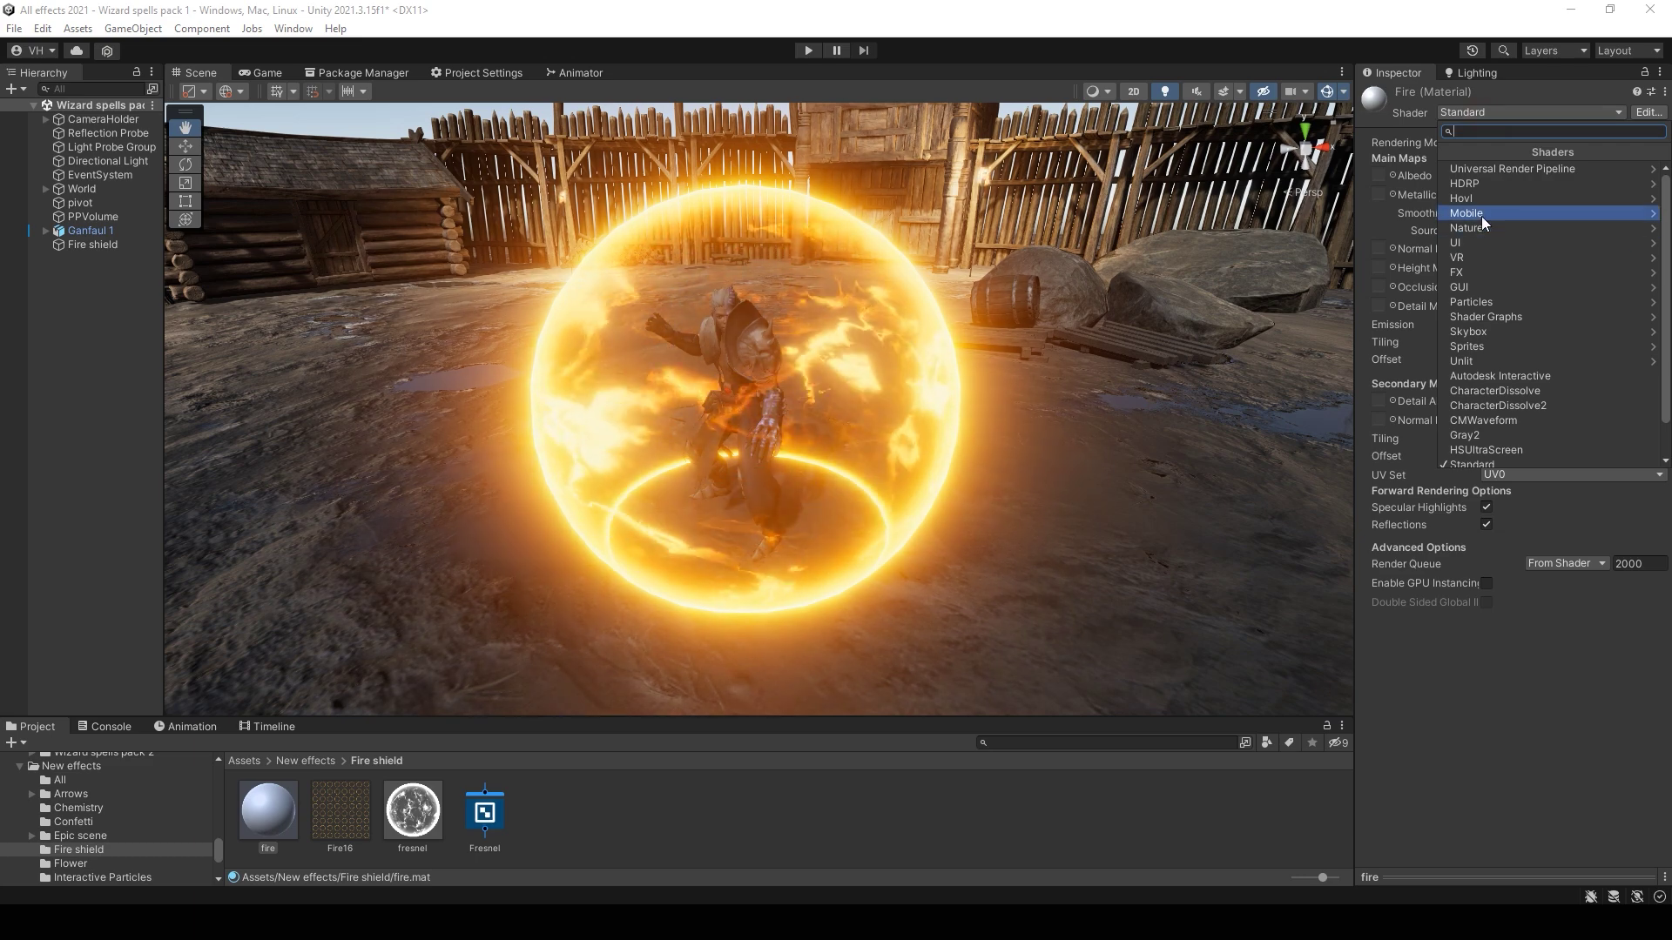
{"action": "left_click", "coordinate": [1472, 301]}
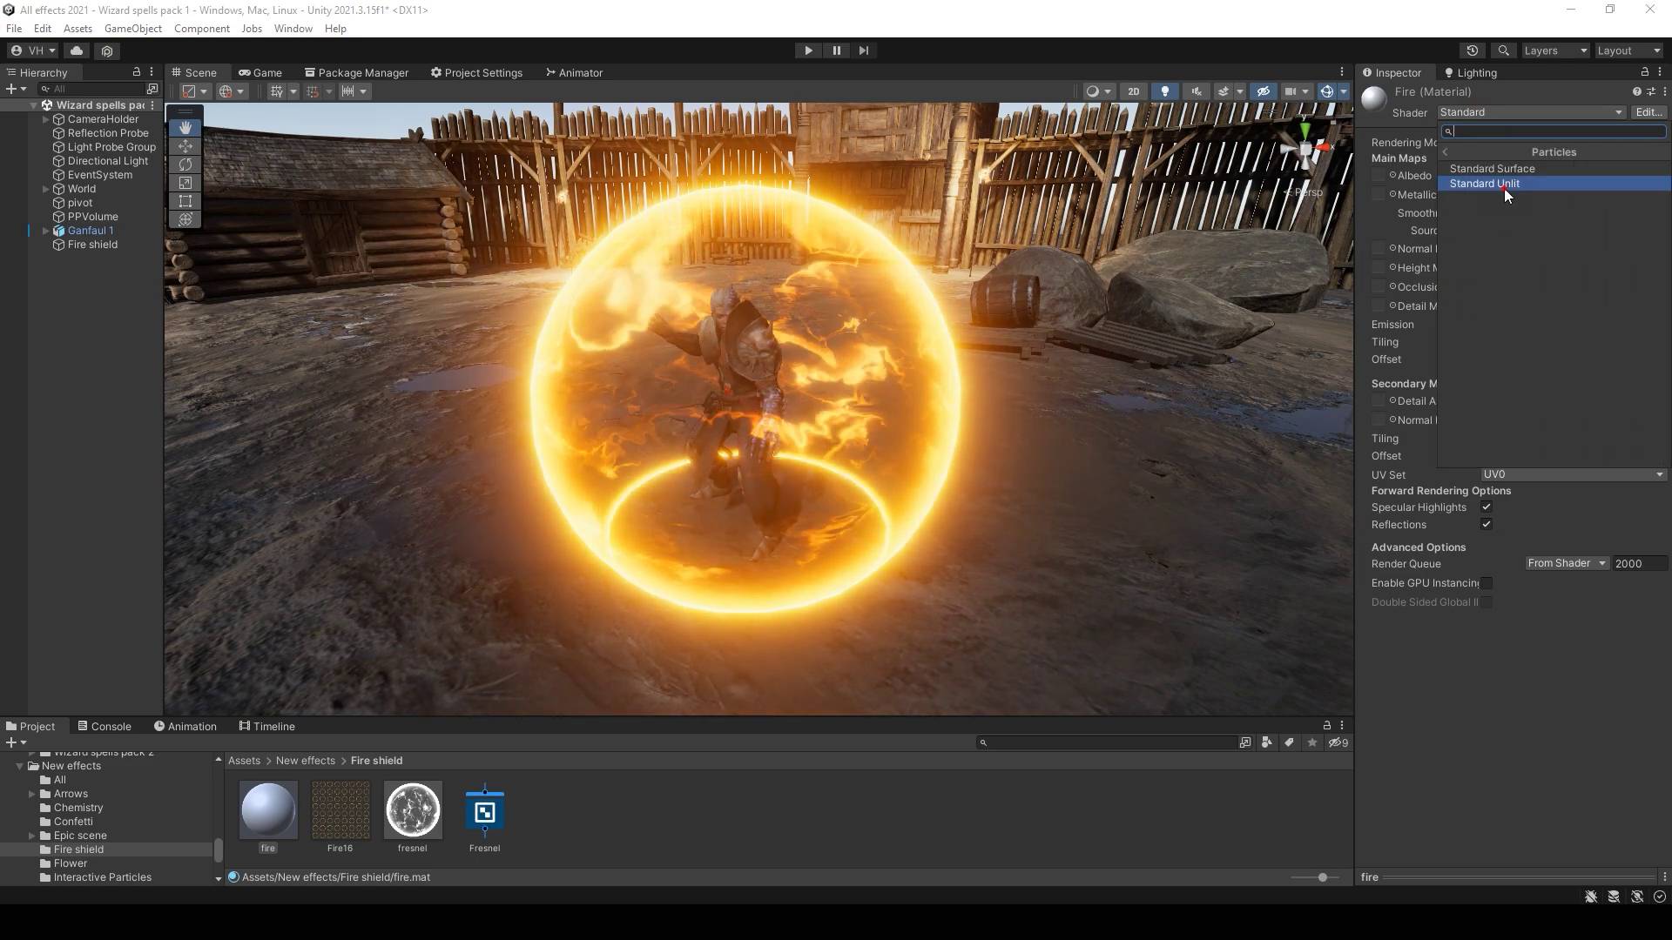
{"action": "left_click", "coordinate": [1503, 185]}
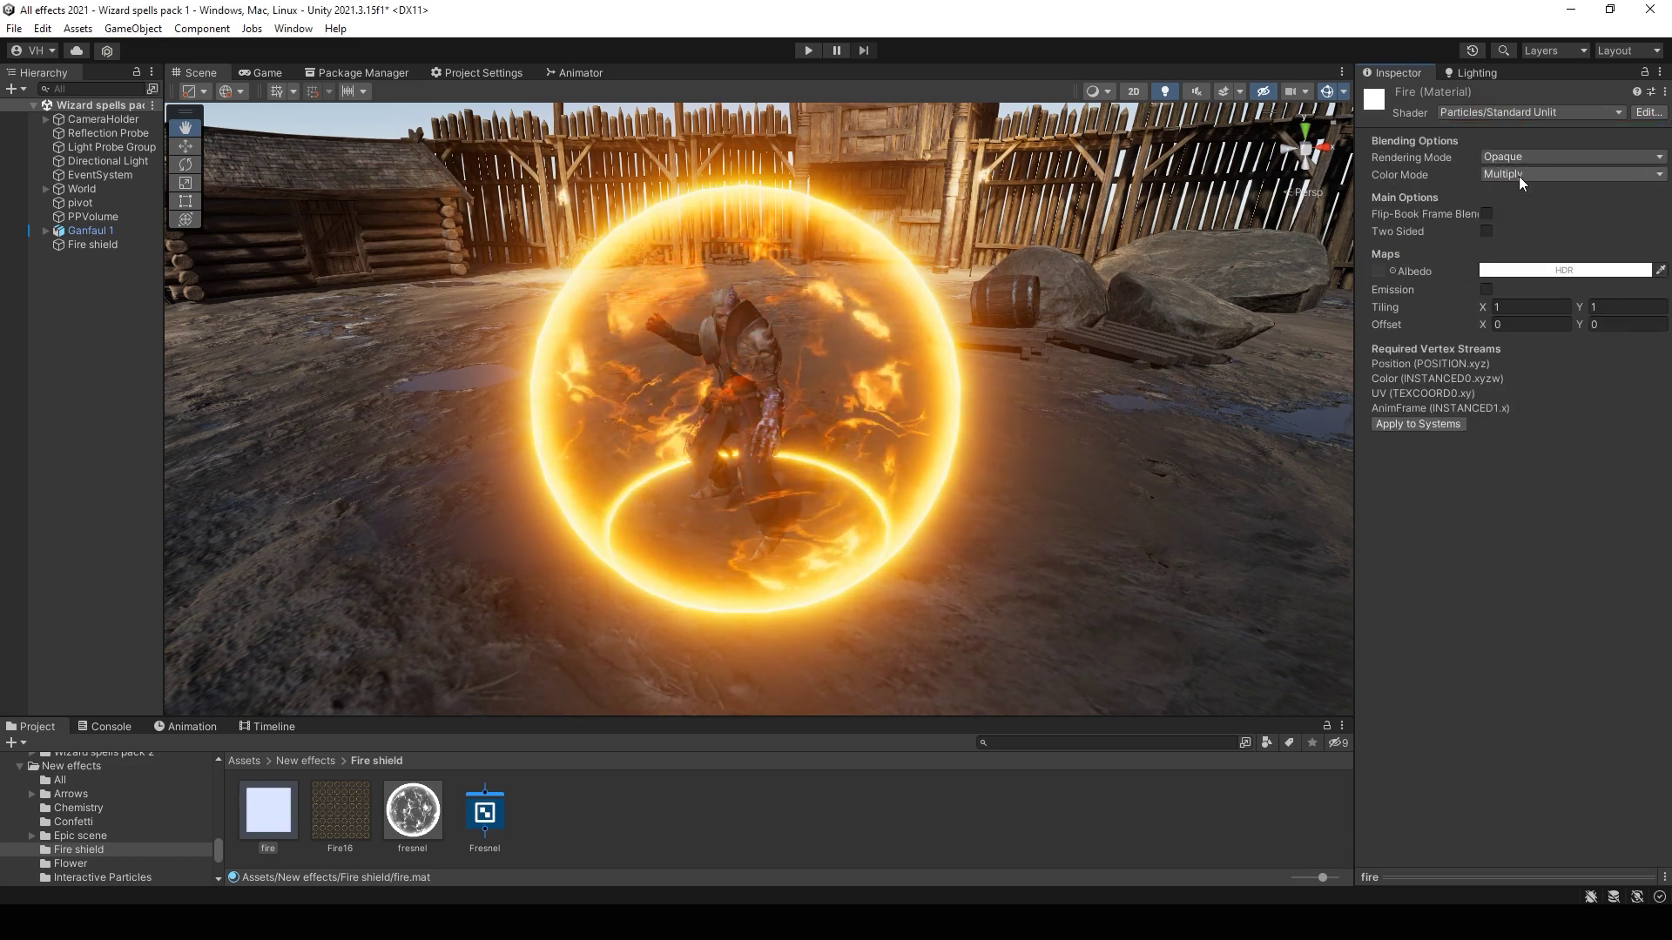
Step: Set the fire material's rendering mode to Fade with Soft Particles and Two Sided enabled, and assign the Fire16 texture as its albedo map
{"action": "left_click", "coordinate": [1519, 176]}
{"action": "left_click", "coordinate": [1518, 162]}
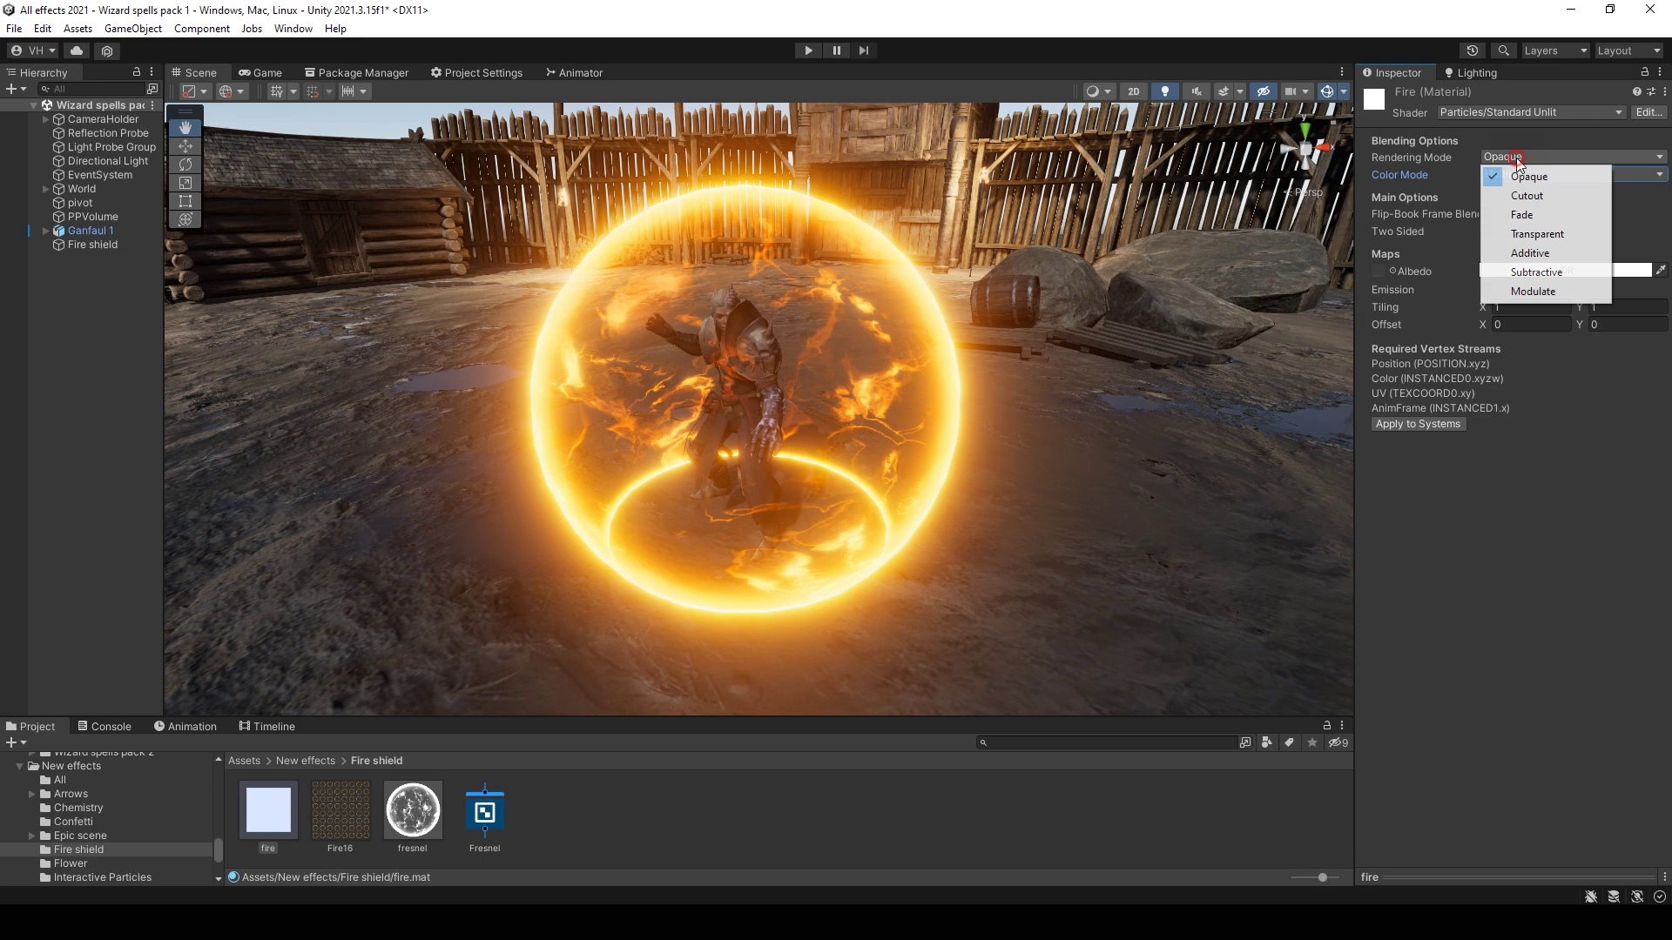
{"action": "left_click", "coordinate": [1525, 214]}
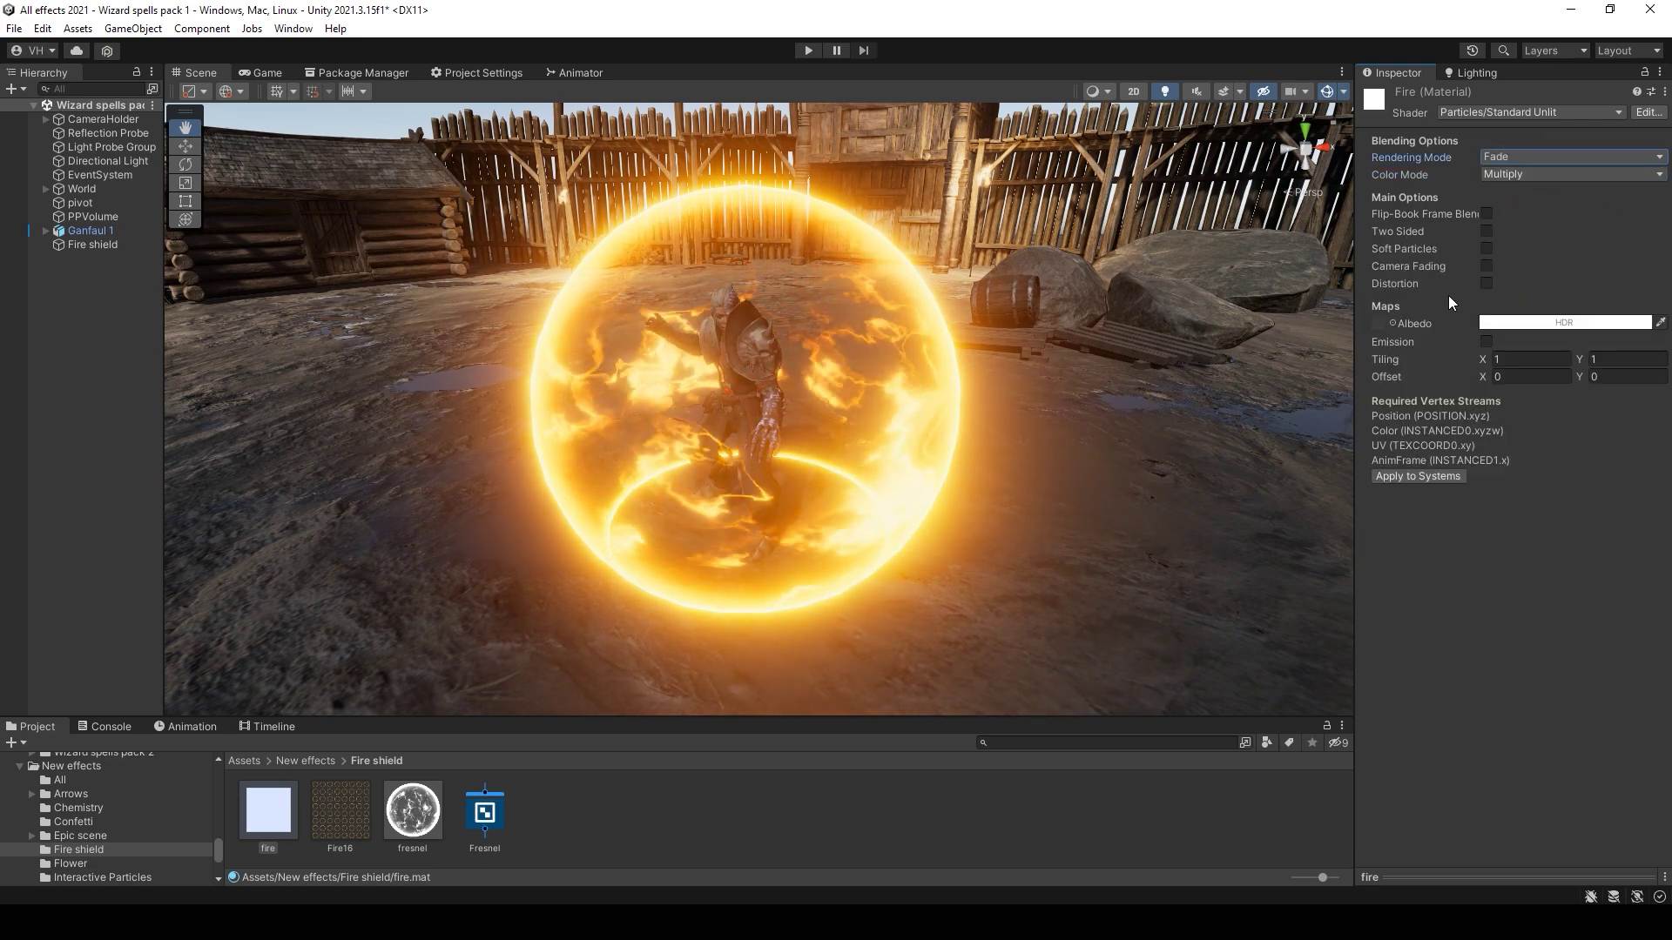
{"action": "left_click", "coordinate": [1485, 250]}
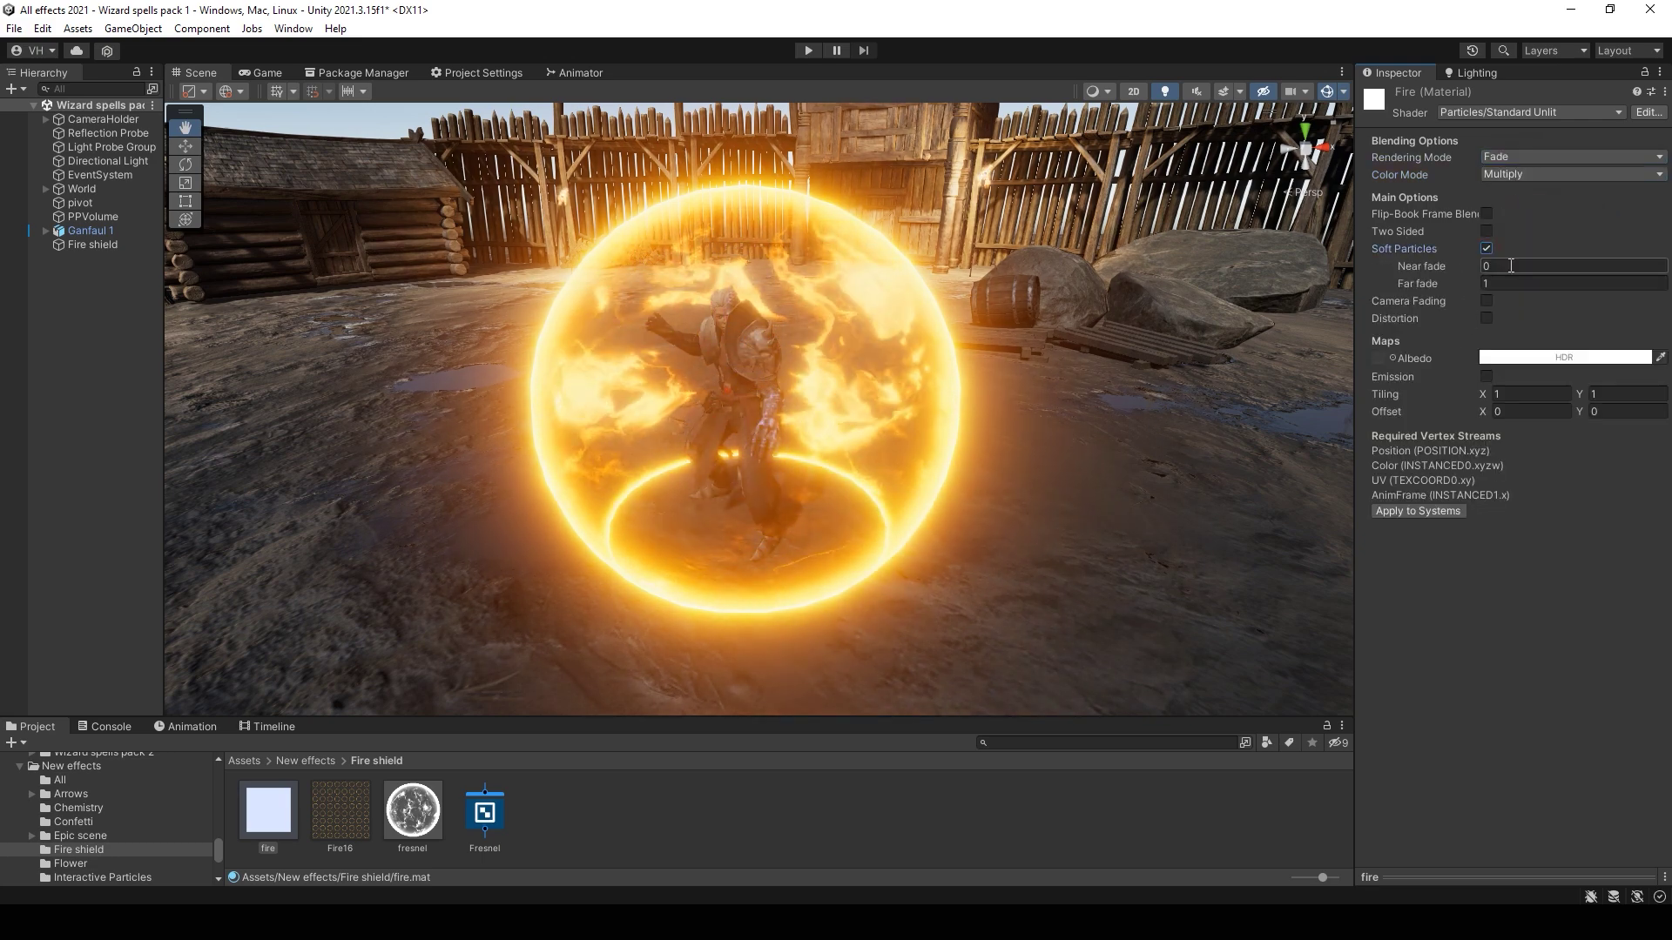
{"action": "left_click", "coordinate": [1486, 230]}
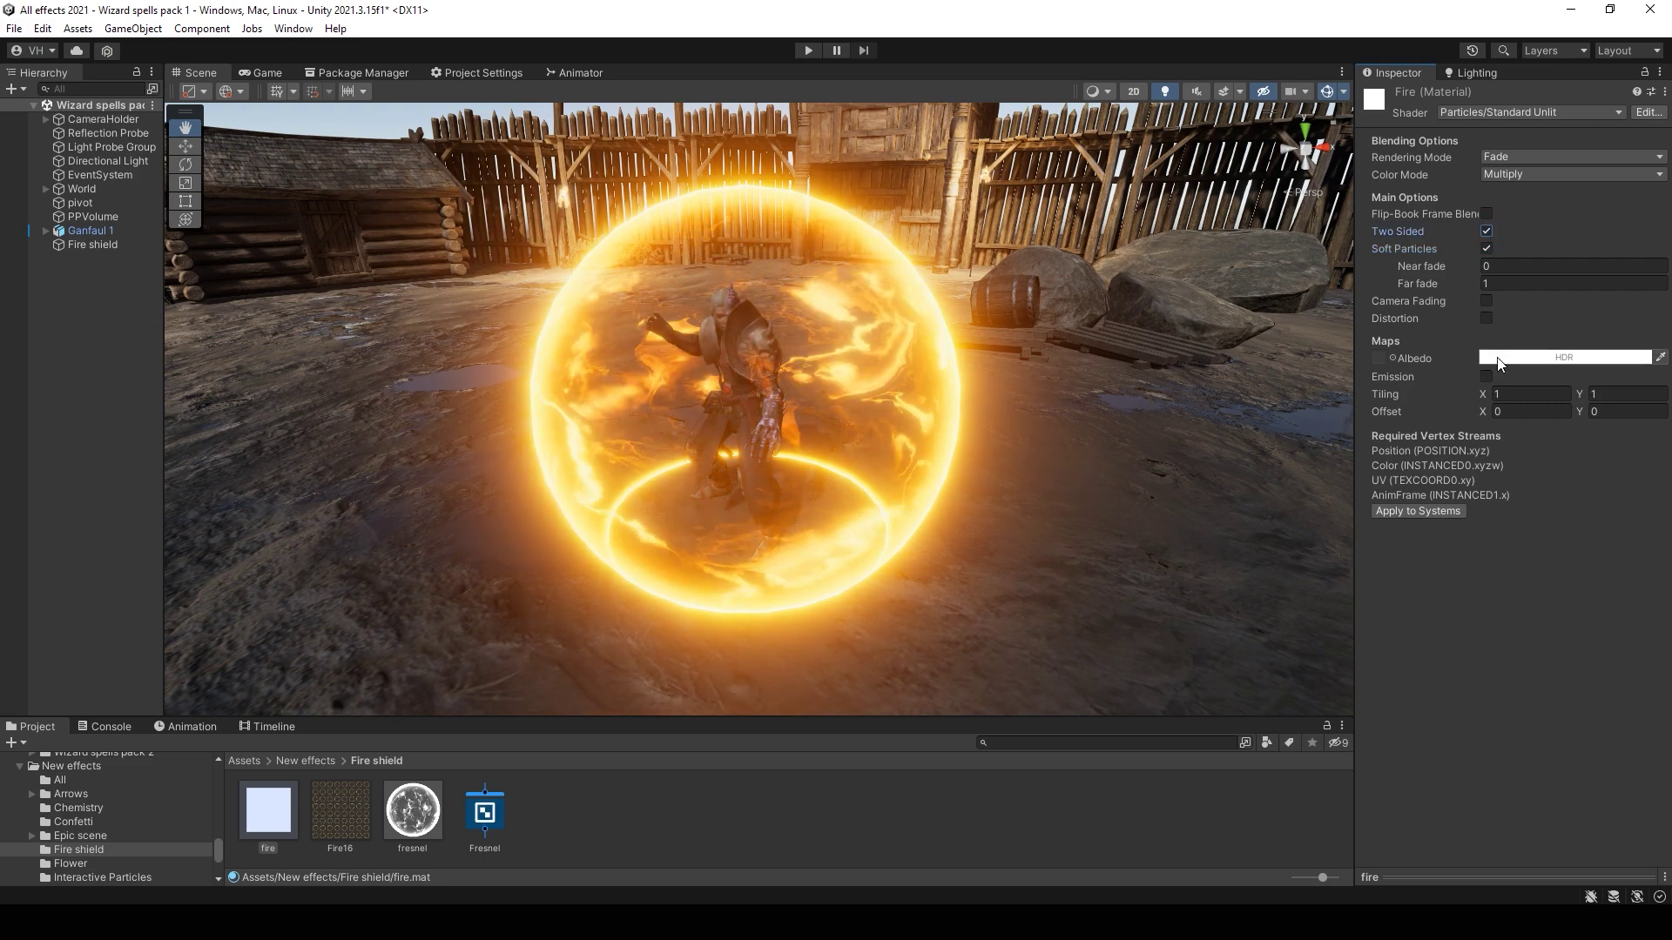
{"action": "left_click_drag", "start_coordinate": [1317, 473], "coordinate": [1383, 361]}
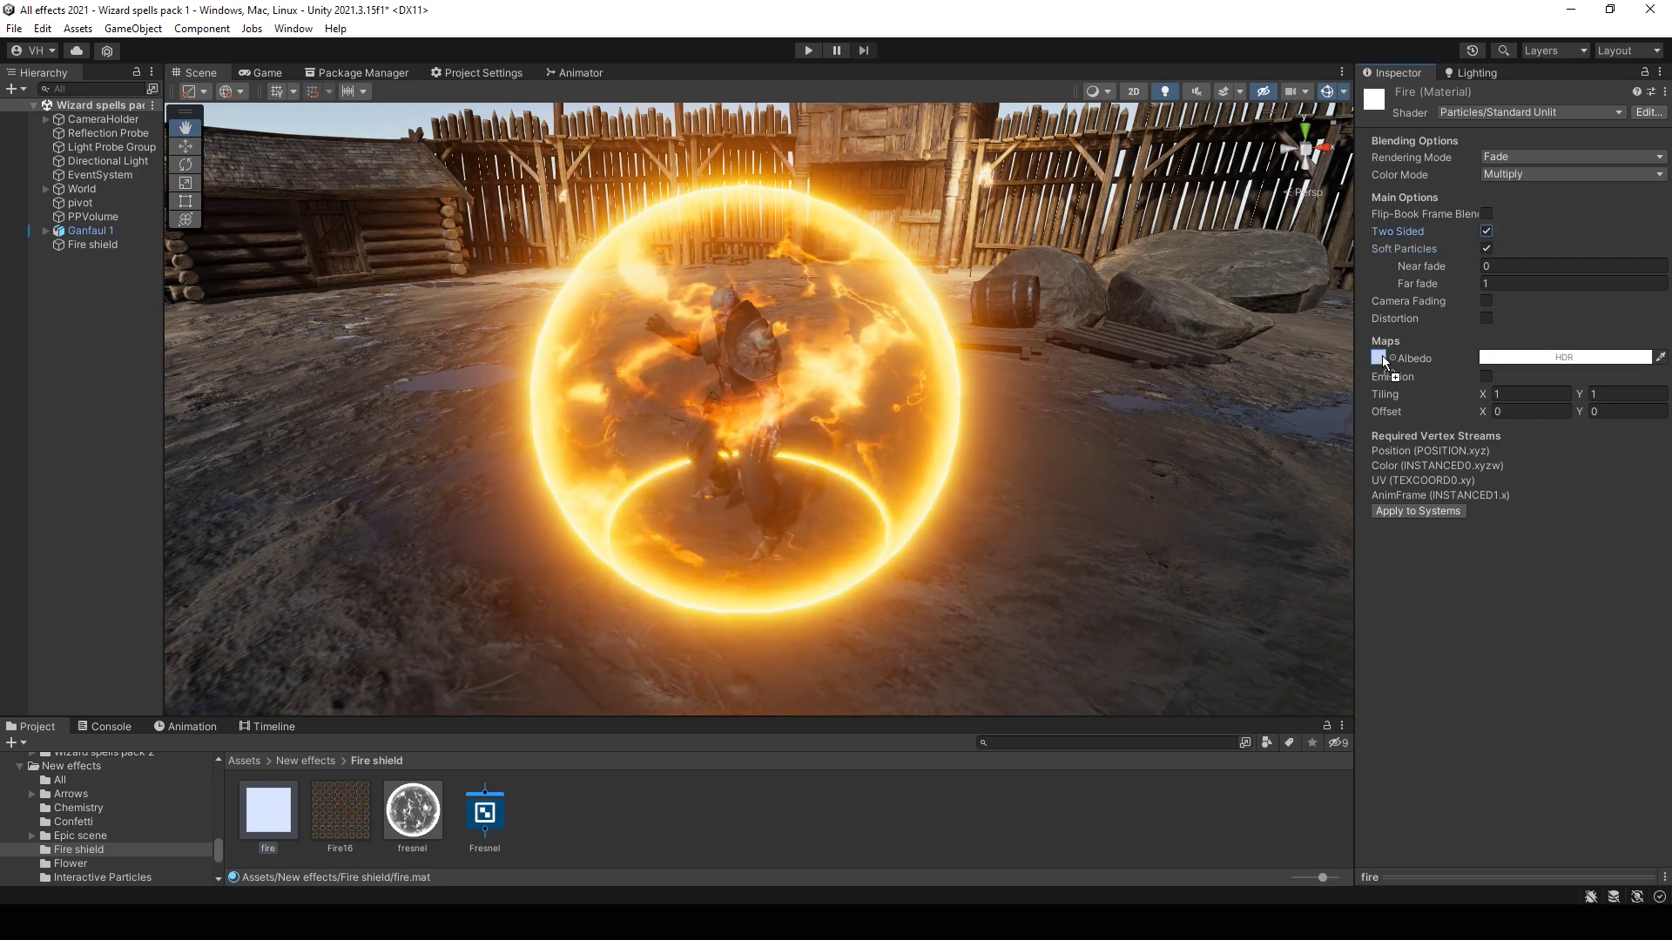
Step: Add a new particle system as a child of the Fire shield object
{"action": "right_click", "coordinate": [102, 249]}
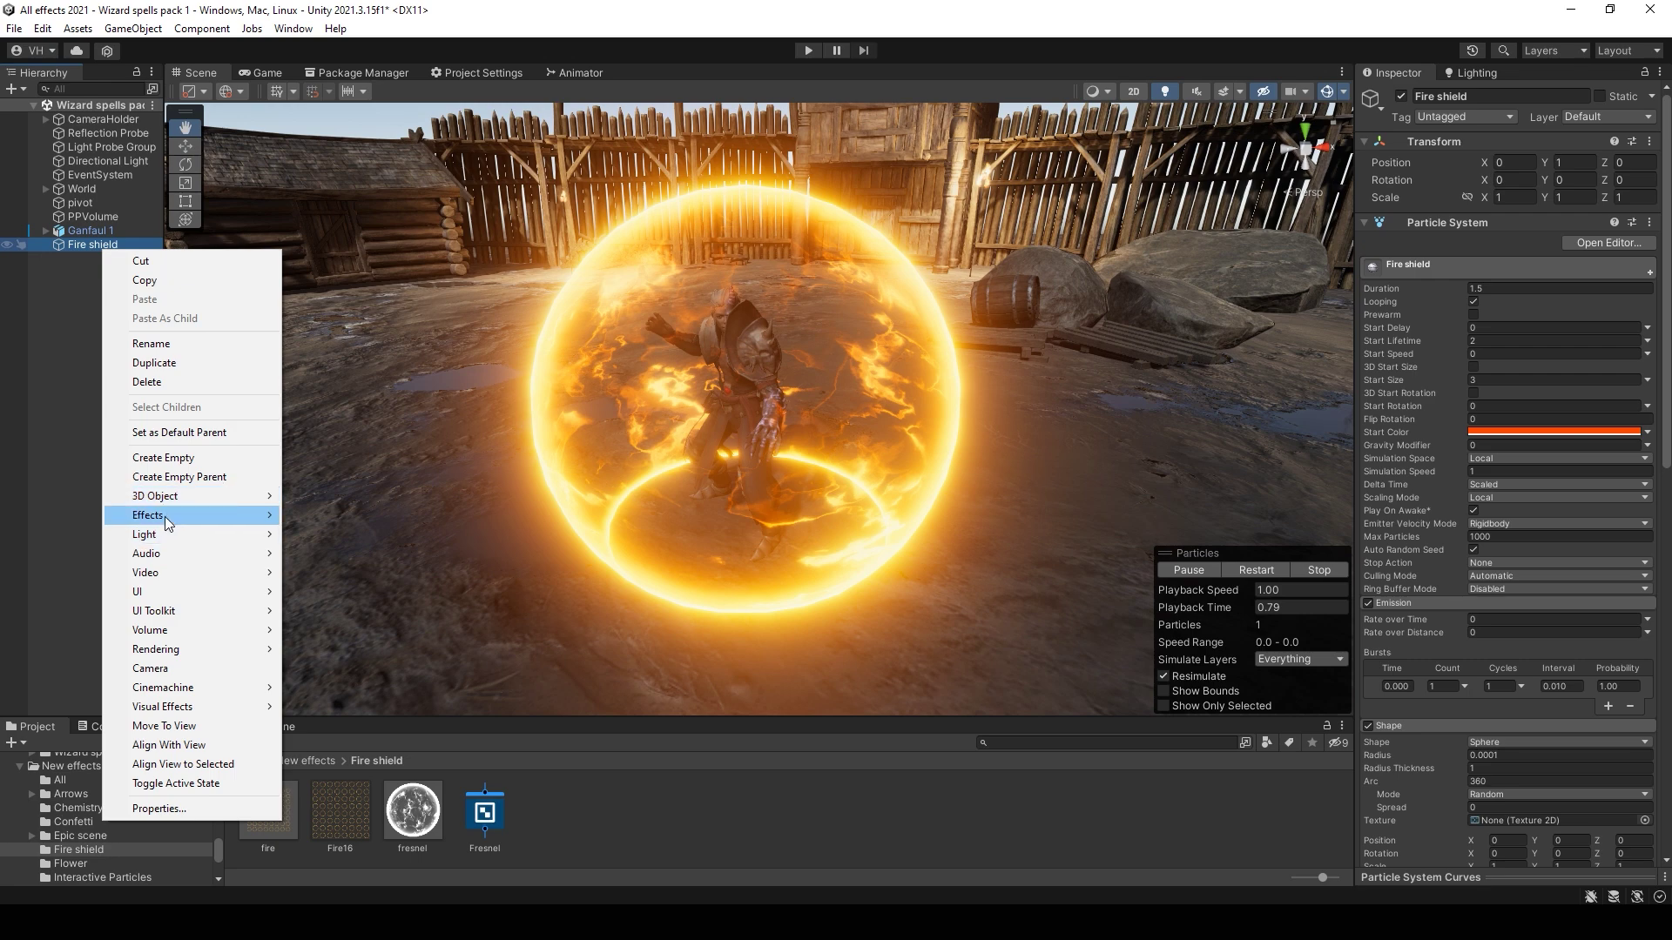
{"action": "mouse_move", "coordinate": [164, 515]}
{"action": "left_click", "coordinate": [342, 515]}
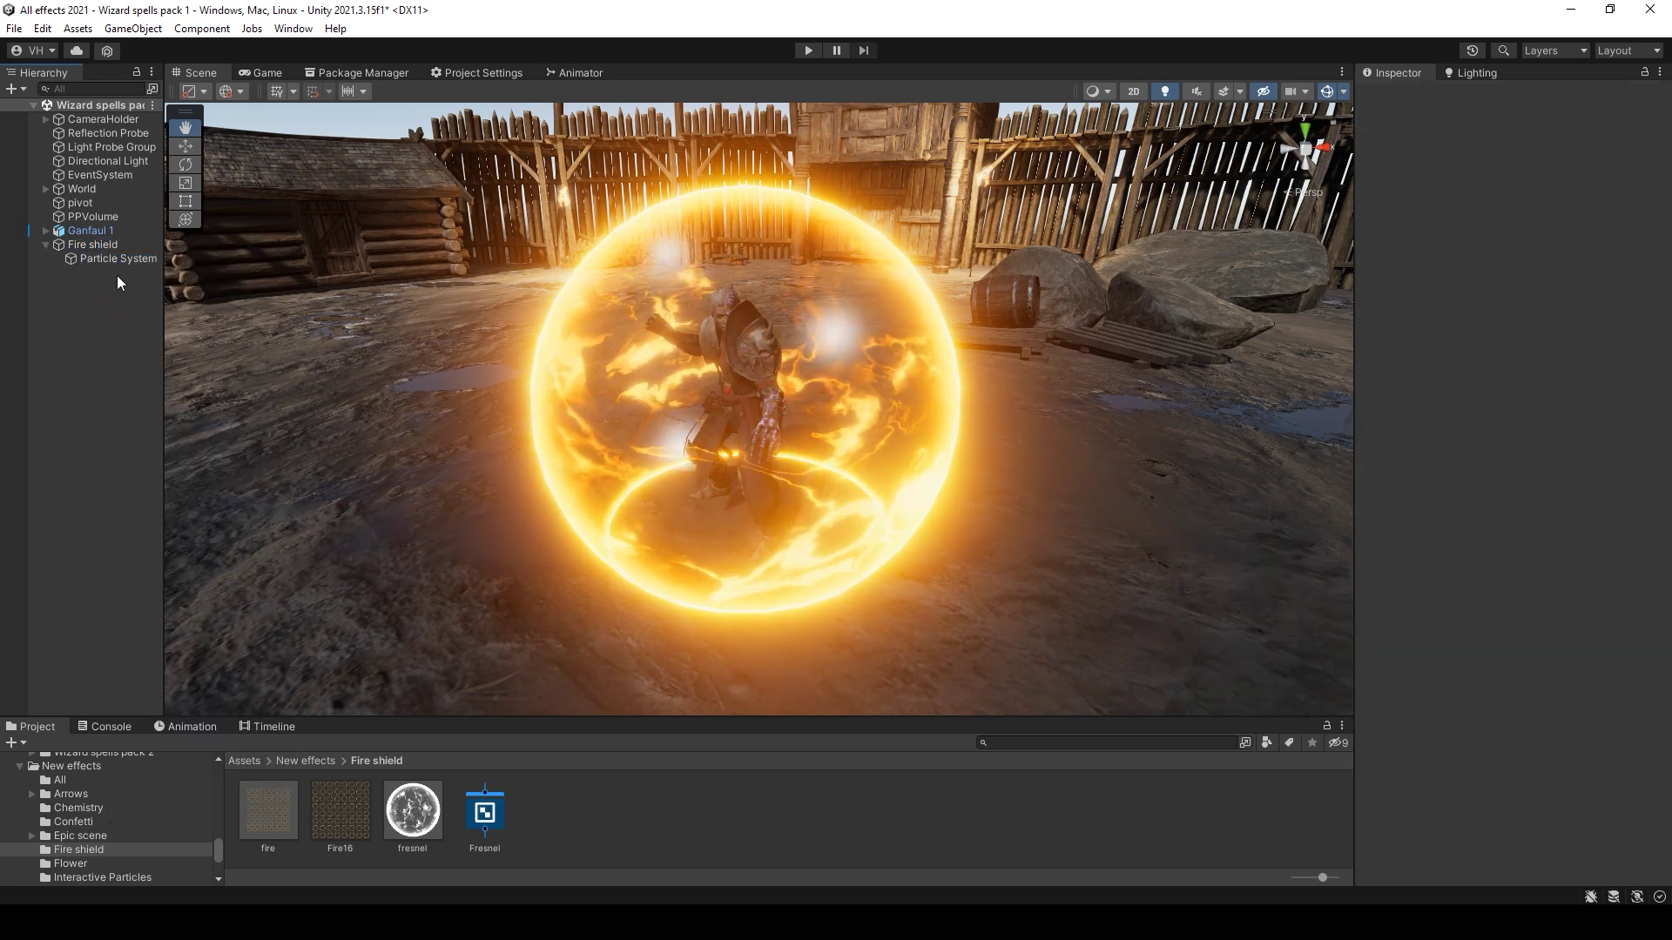
{"action": "key", "text": "Return"}
Step: Set the child particle system's emission shape to Sphere with radius 0.0001, and its Start Speed to 0
{"action": "left_click", "coordinate": [1393, 618]}
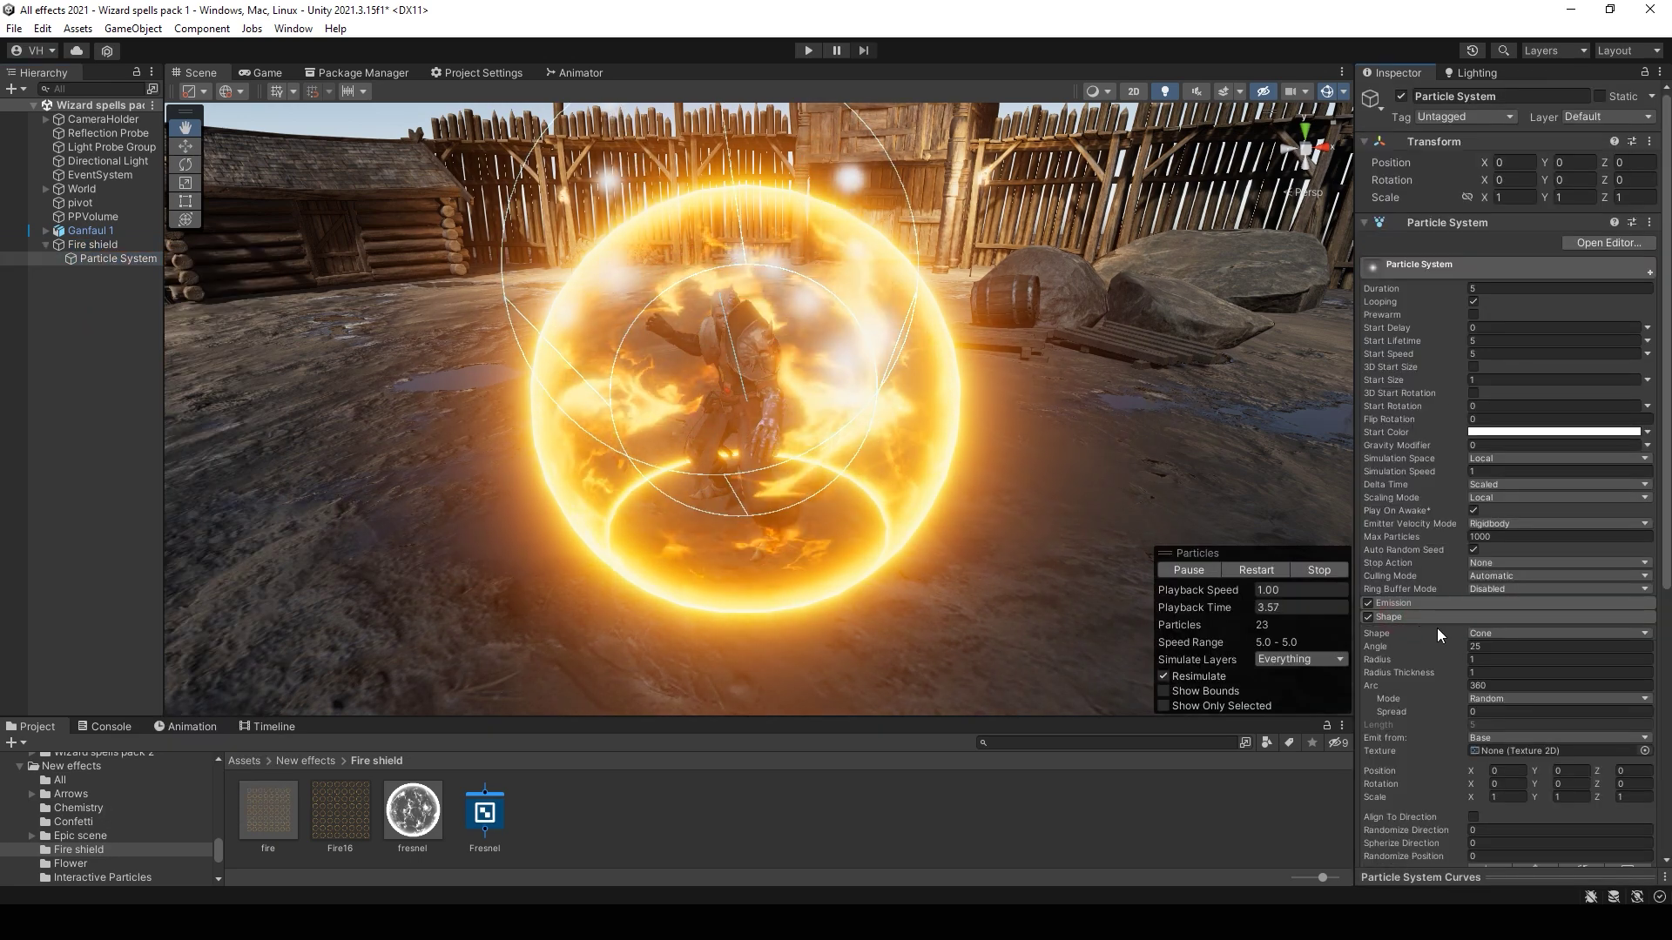
{"action": "left_click", "coordinate": [1559, 633]}
{"action": "left_click", "coordinate": [1497, 609]}
{"action": "left_click", "coordinate": [1496, 647]}
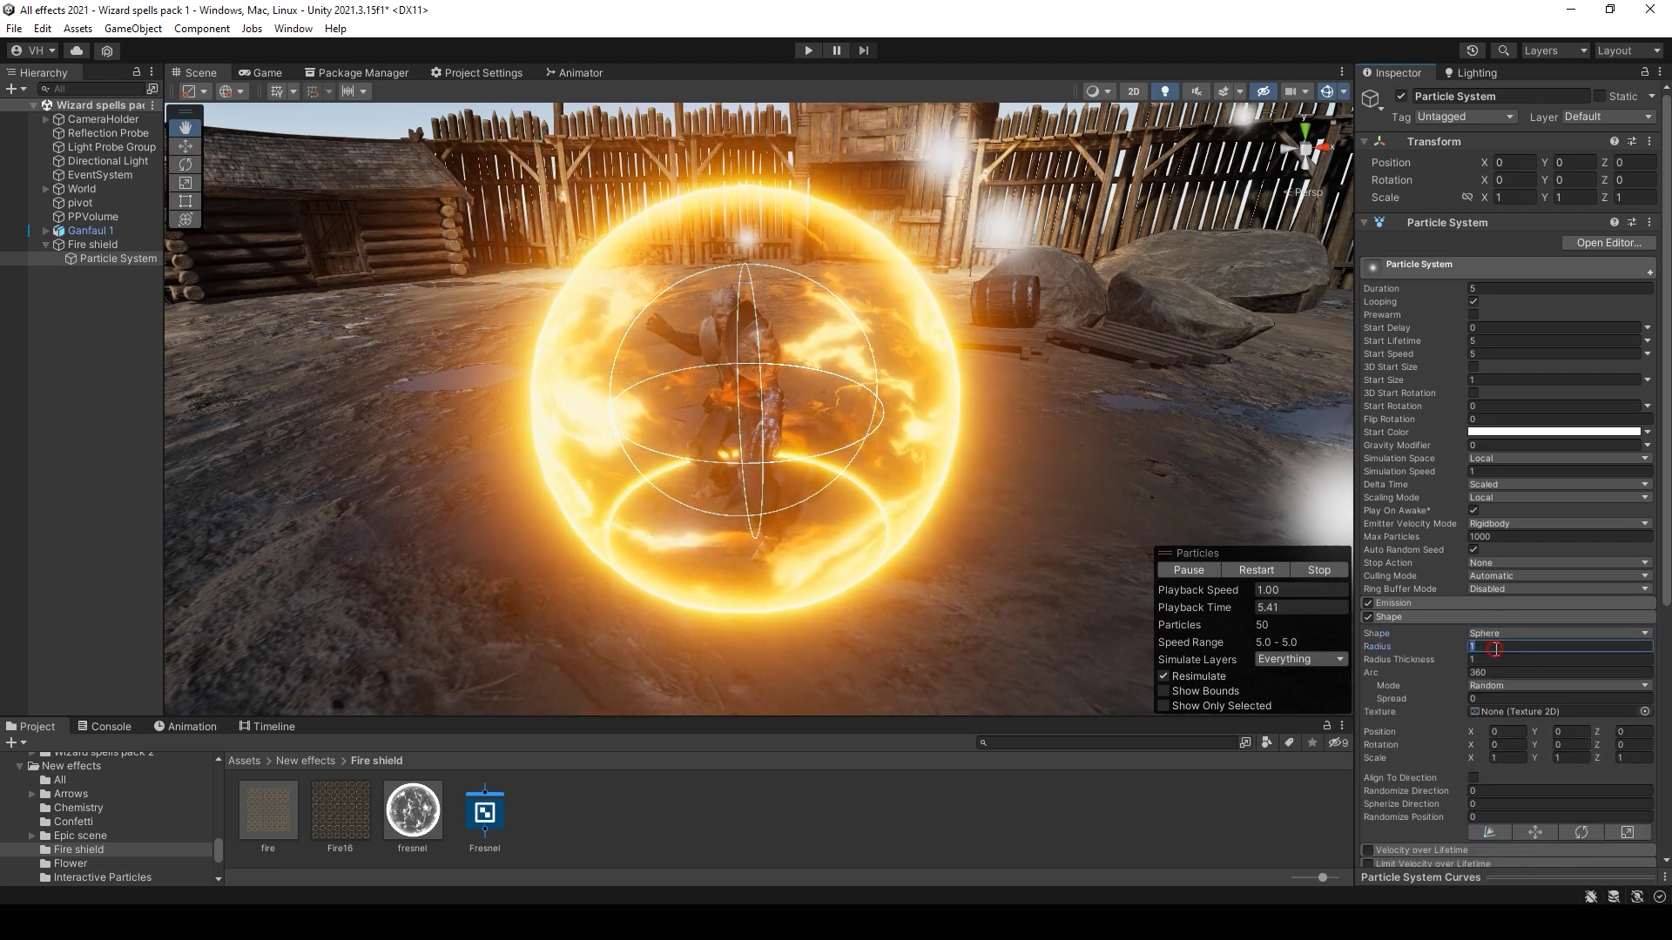
{"action": "type", "text": "0.0001"}
{"action": "left_click", "coordinate": [1491, 355]}
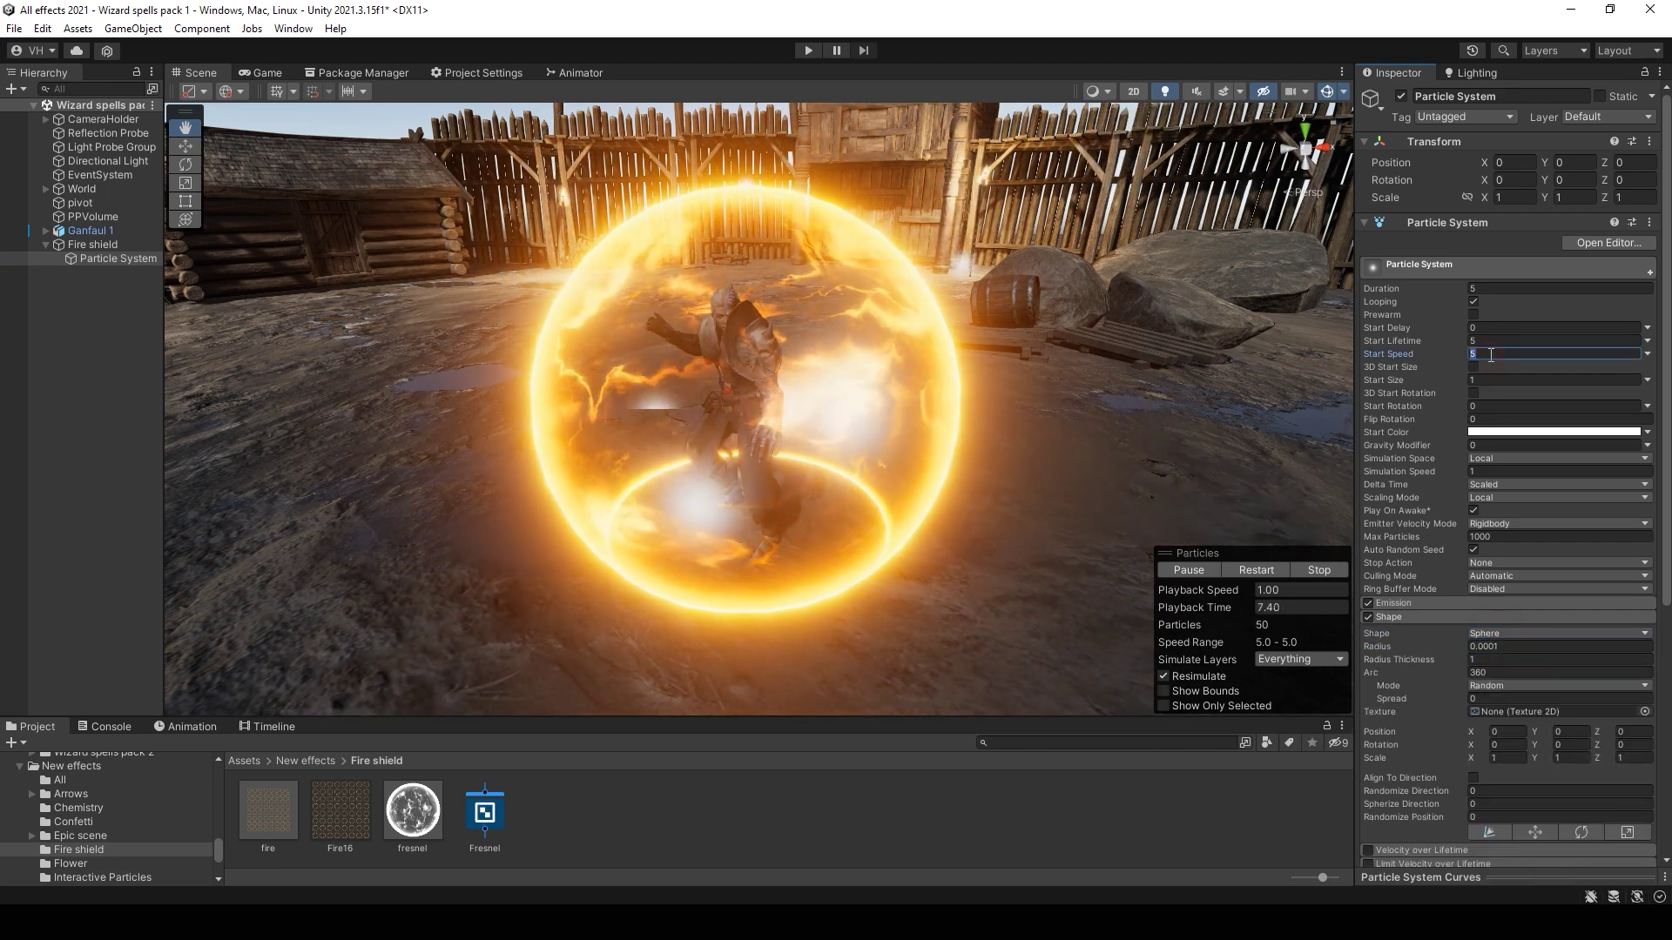
Step: Set the child particle system's Rate over Time to 0 and add an emission burst with a count of 1
{"action": "left_click", "coordinate": [1394, 619]}
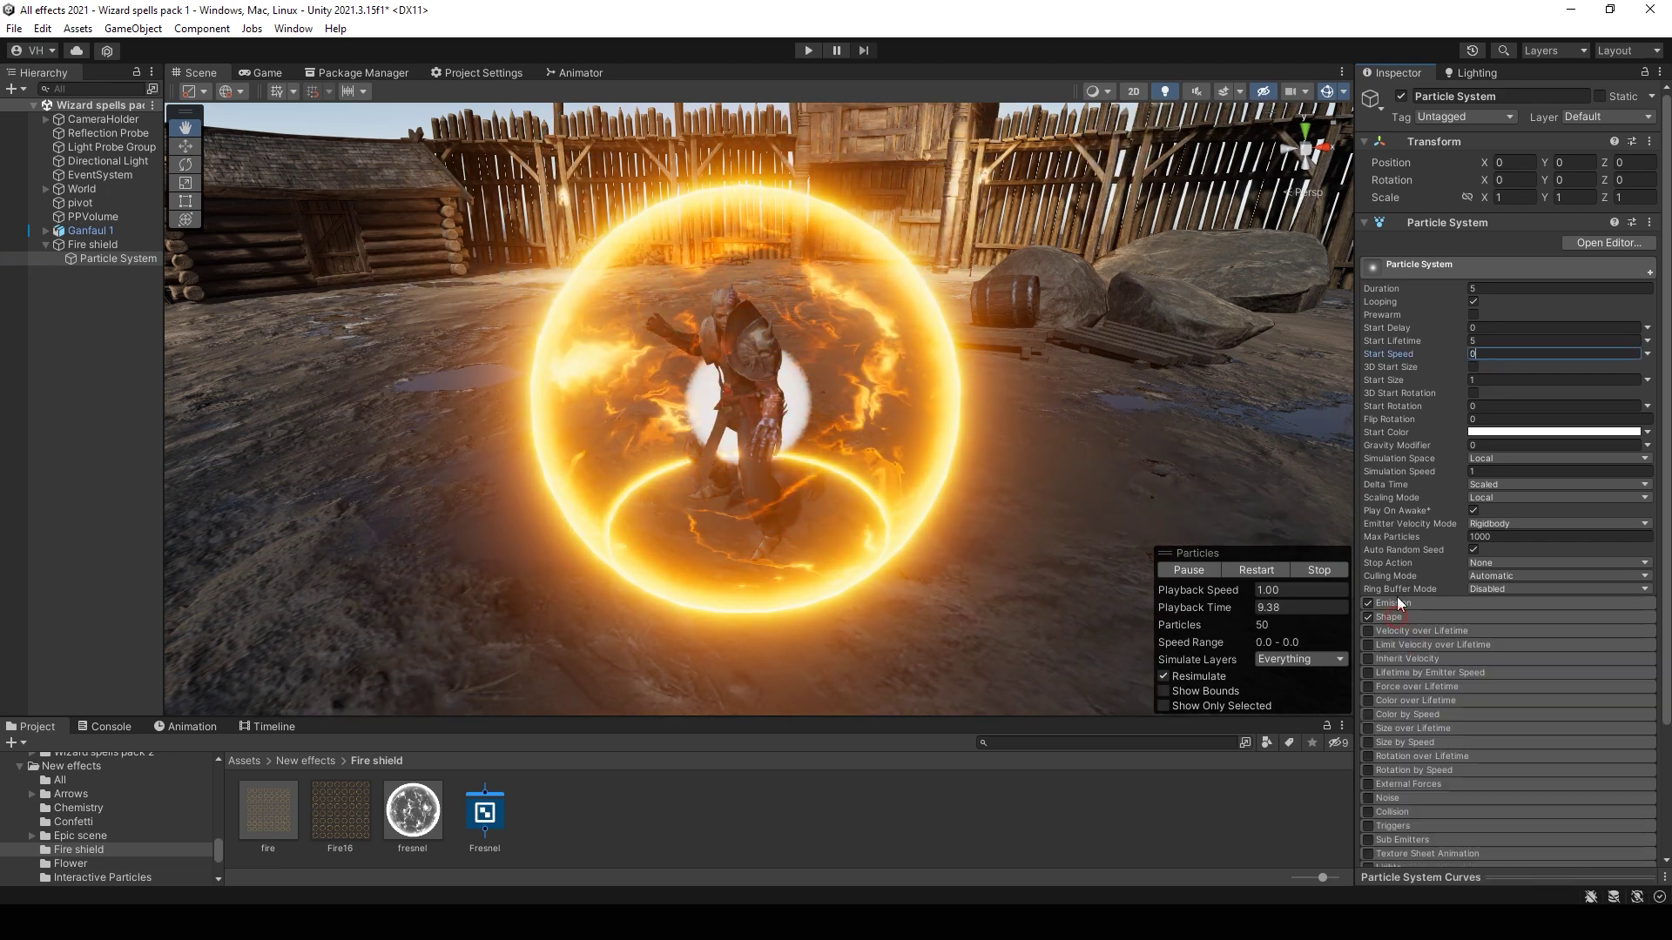
{"action": "left_click", "coordinate": [1393, 603]}
{"action": "left_click", "coordinate": [1609, 706]}
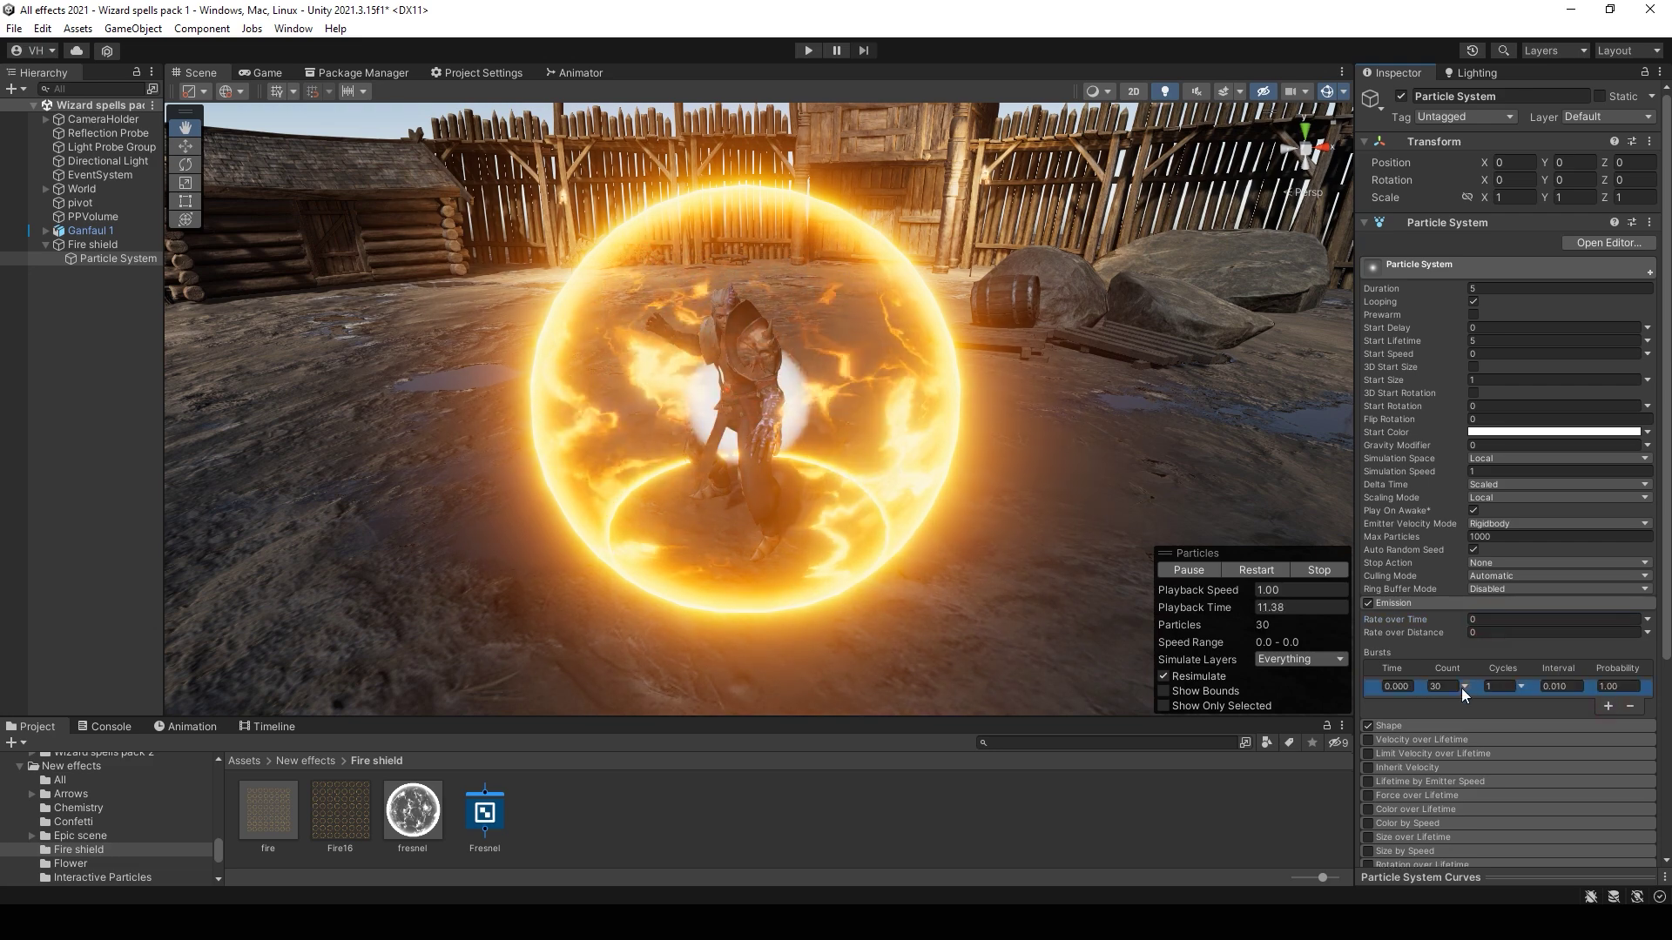
{"action": "double_click", "coordinate": [1445, 687]}
{"action": "type", "text": "1"}
Step: Assign the fire material to the child particle system's Renderer module
{"action": "scroll", "coordinate": [1506, 697], "scroll_direction": "down", "scroll_amount": 5}
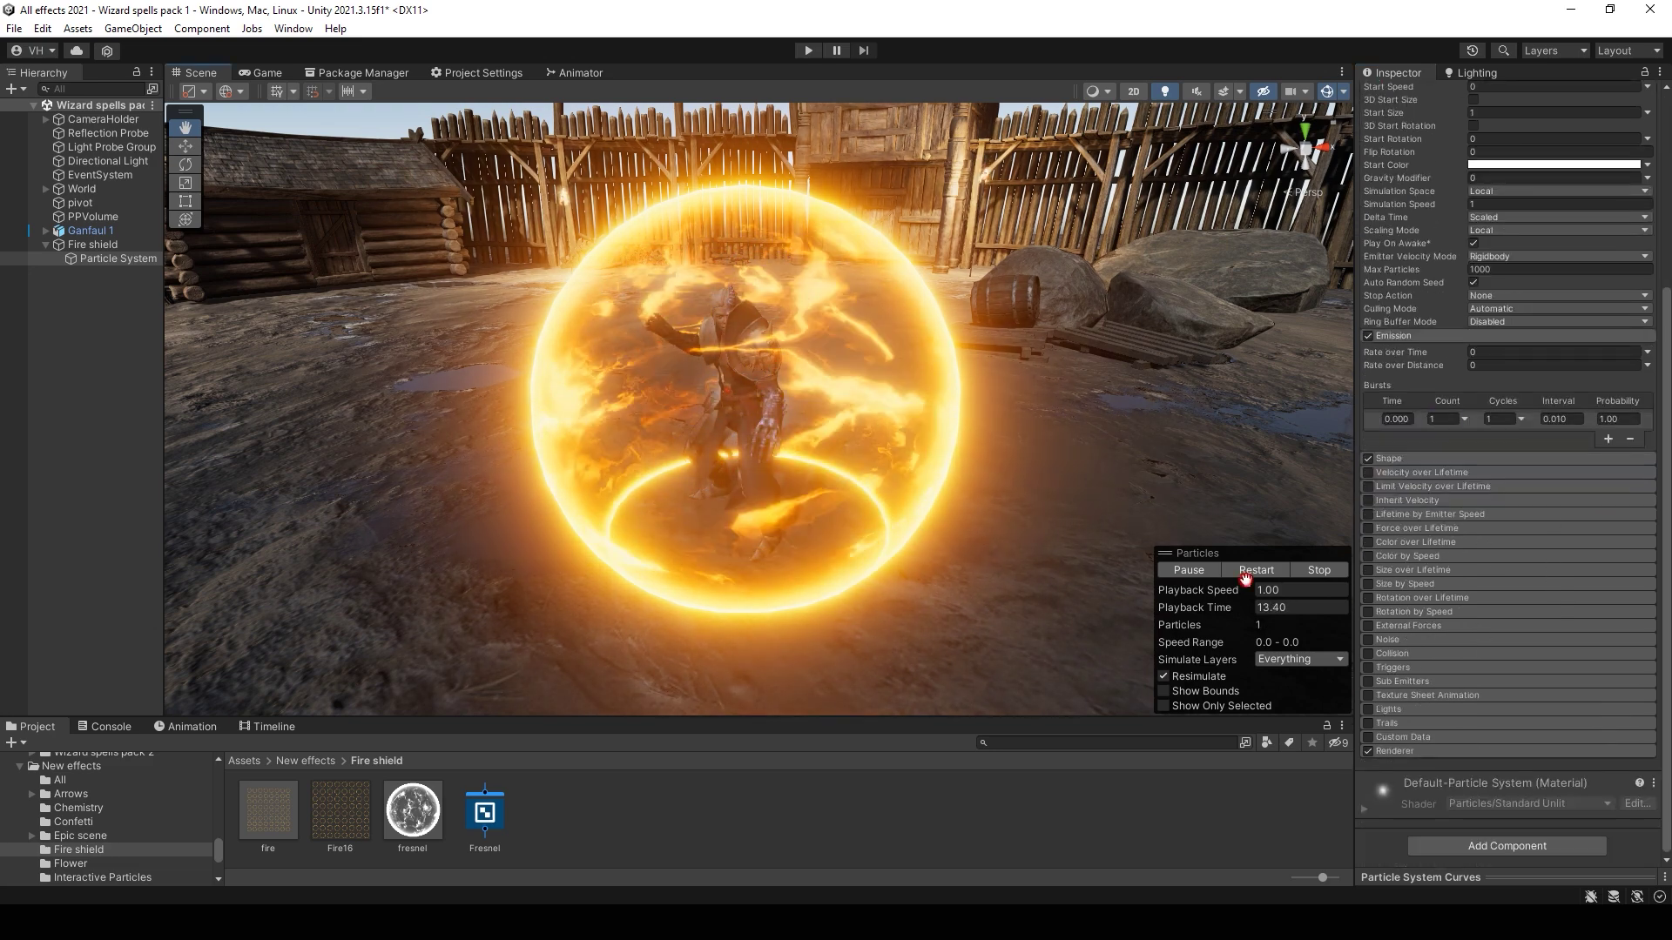
{"action": "left_click", "coordinate": [1398, 751]}
{"action": "scroll", "coordinate": [1437, 697], "scroll_direction": "down", "scroll_amount": 6}
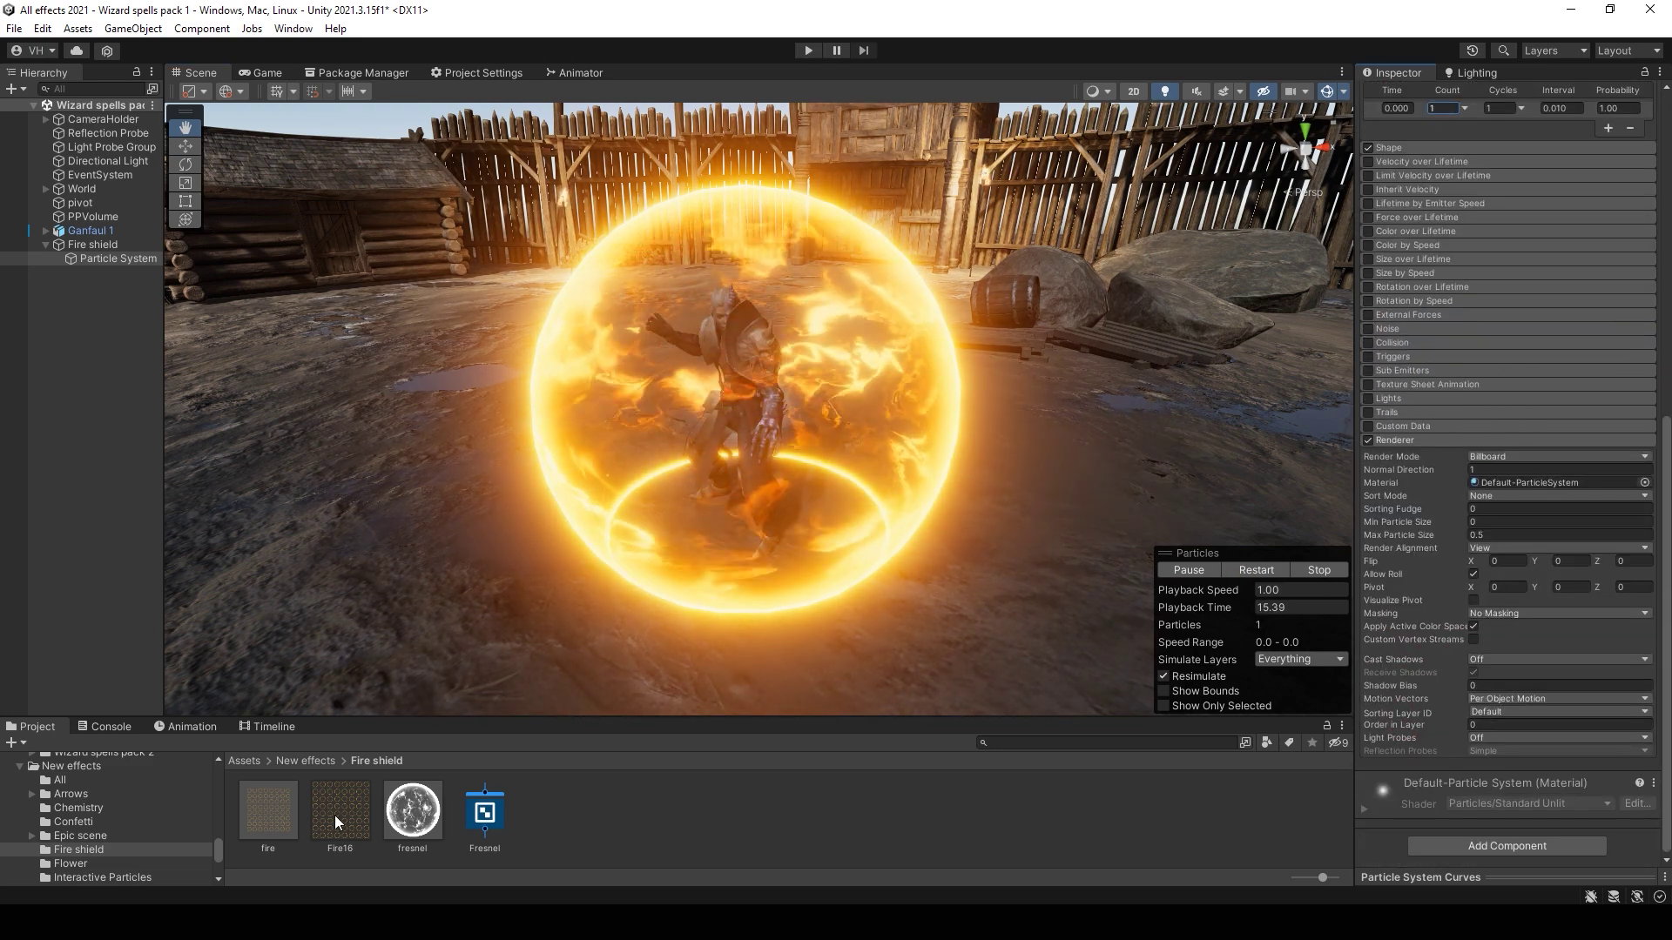
{"action": "left_click_drag", "start_coordinate": [274, 812], "coordinate": [1534, 544]}
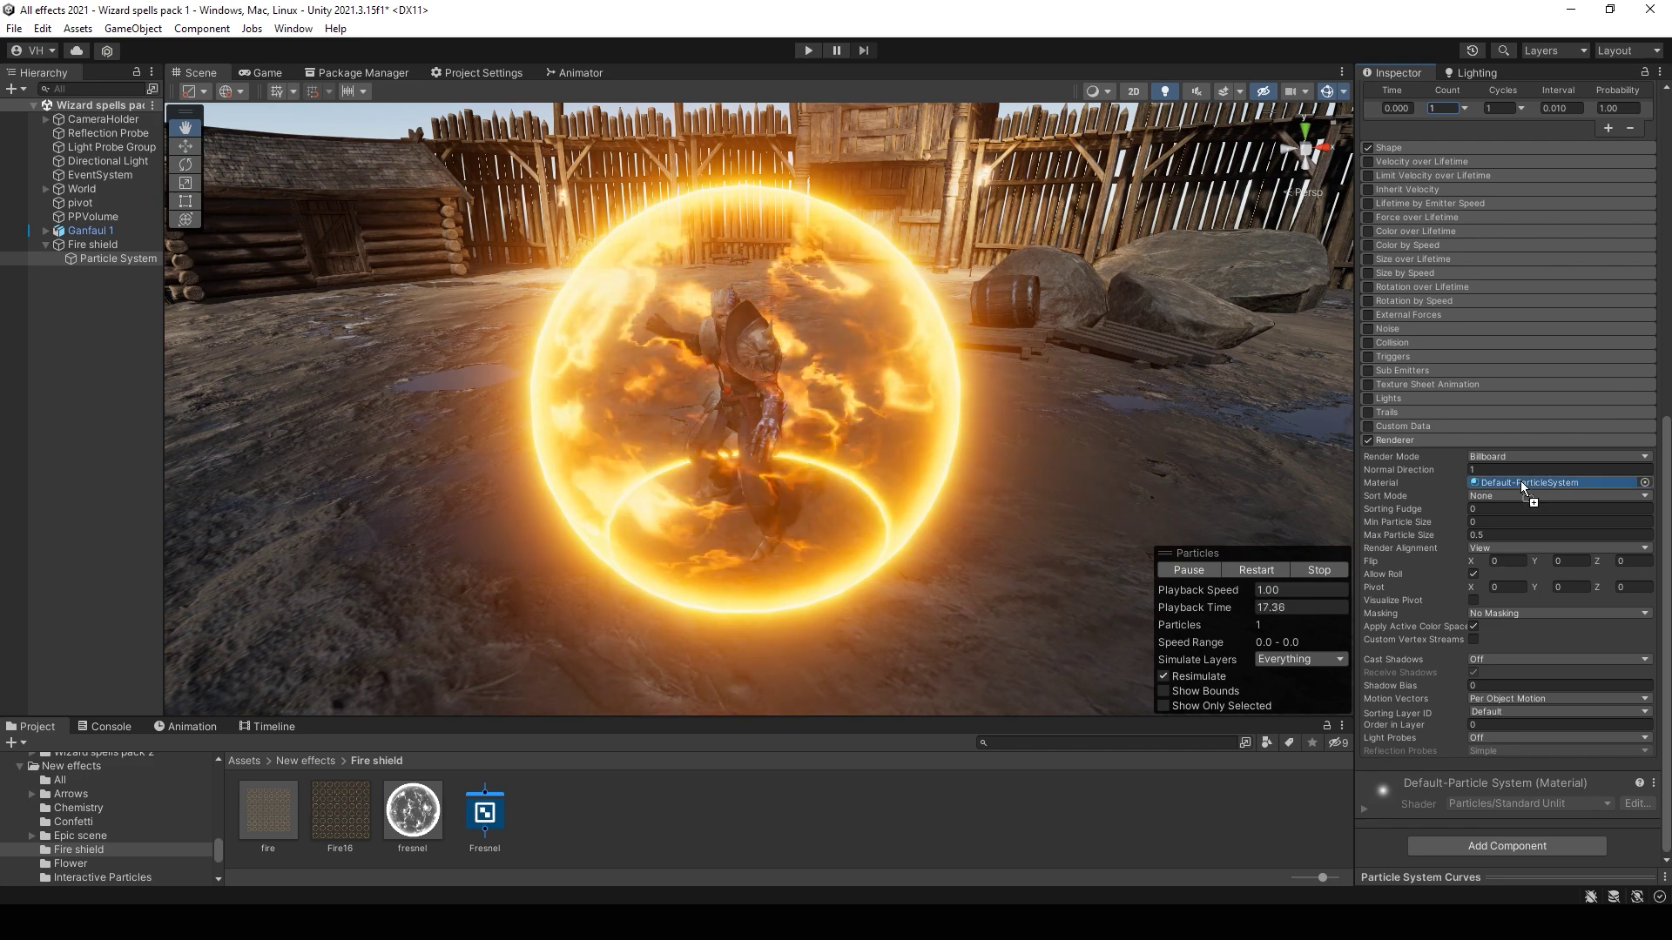
{"action": "left_click_drag", "start_coordinate": [1521, 480], "coordinate": [1520, 480]}
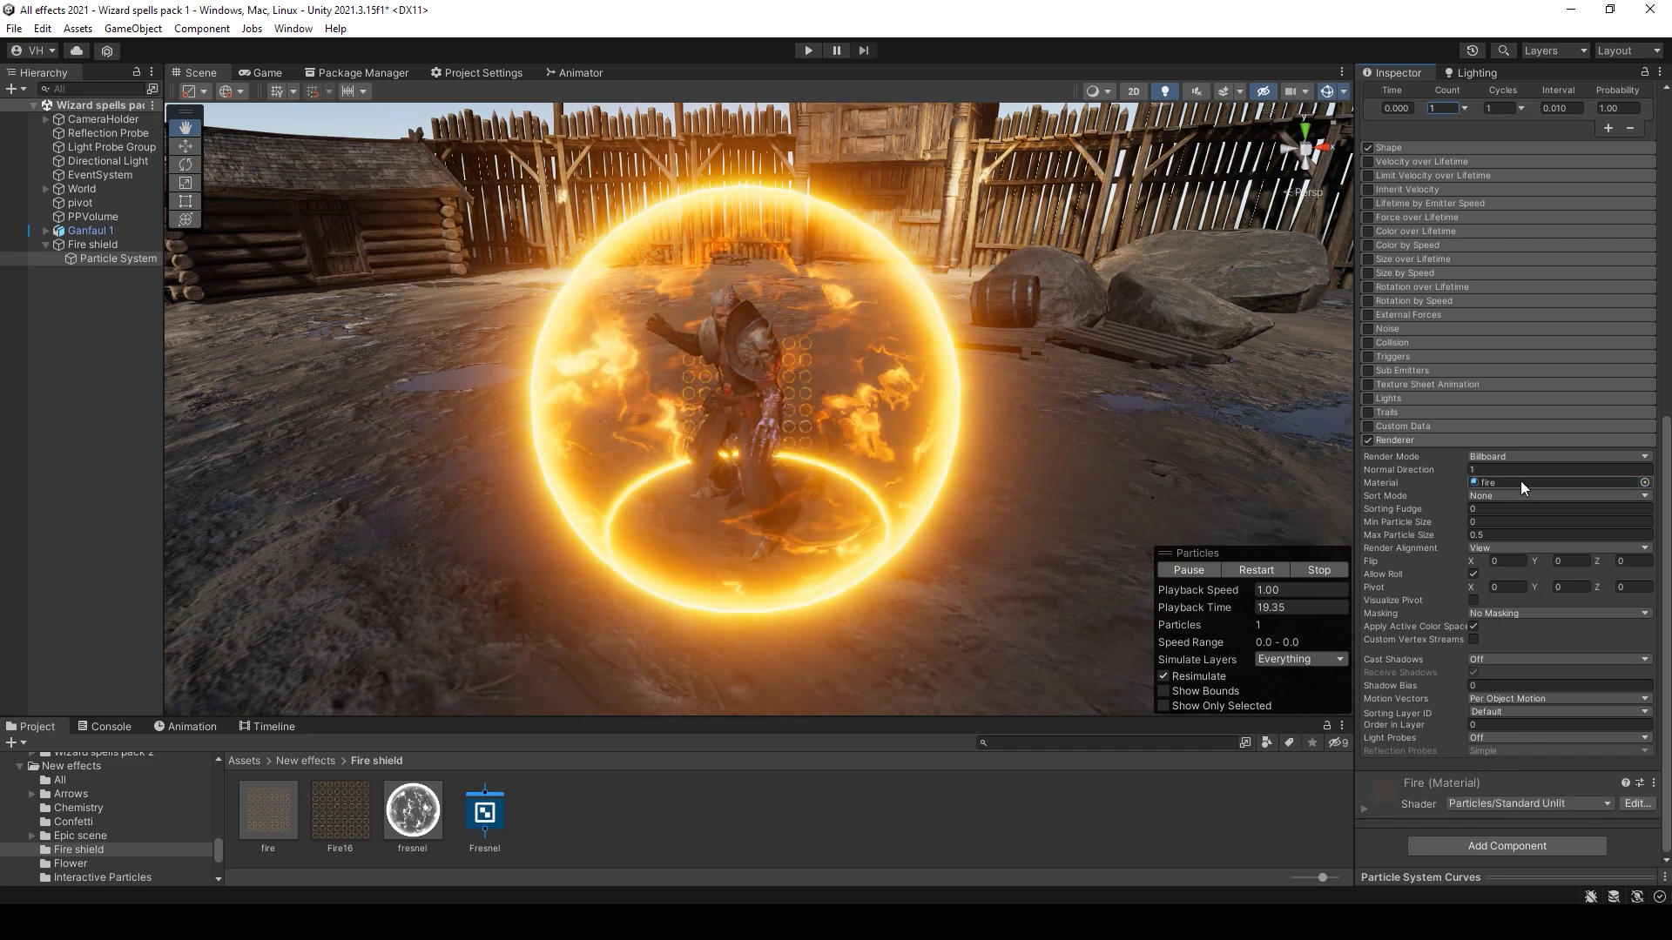
Step: Enable Texture Sheet Animation with an 8 by 8 tile grid and restart the particle playback
{"action": "left_click", "coordinate": [1368, 384]}
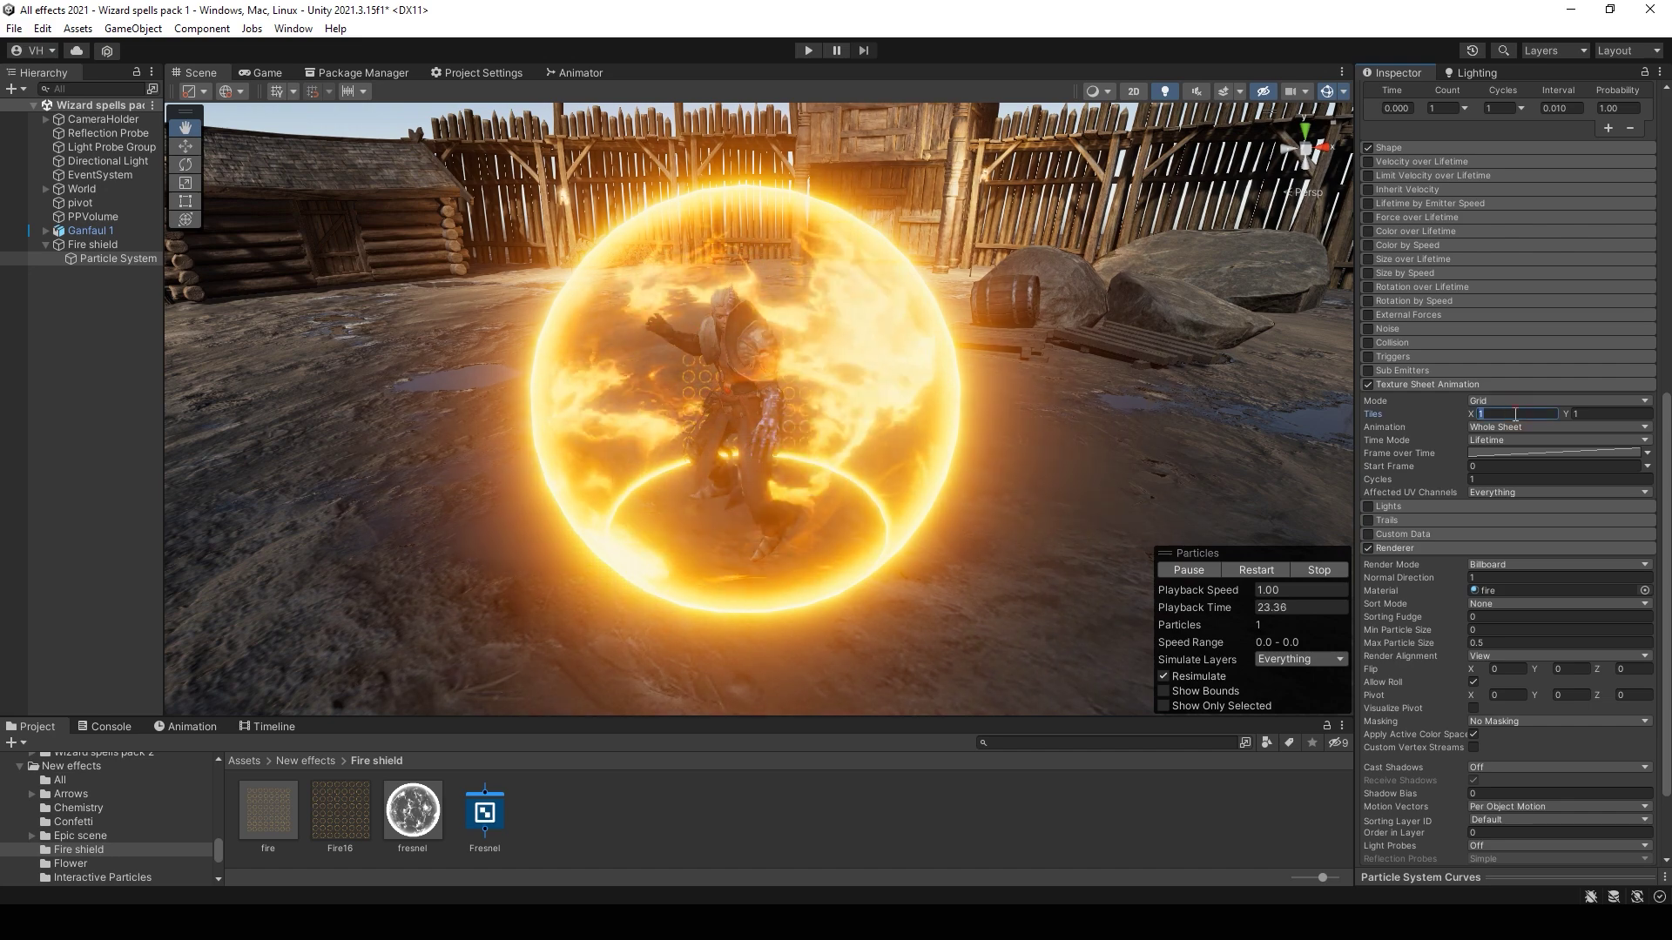
{"action": "type", "text": "8"}
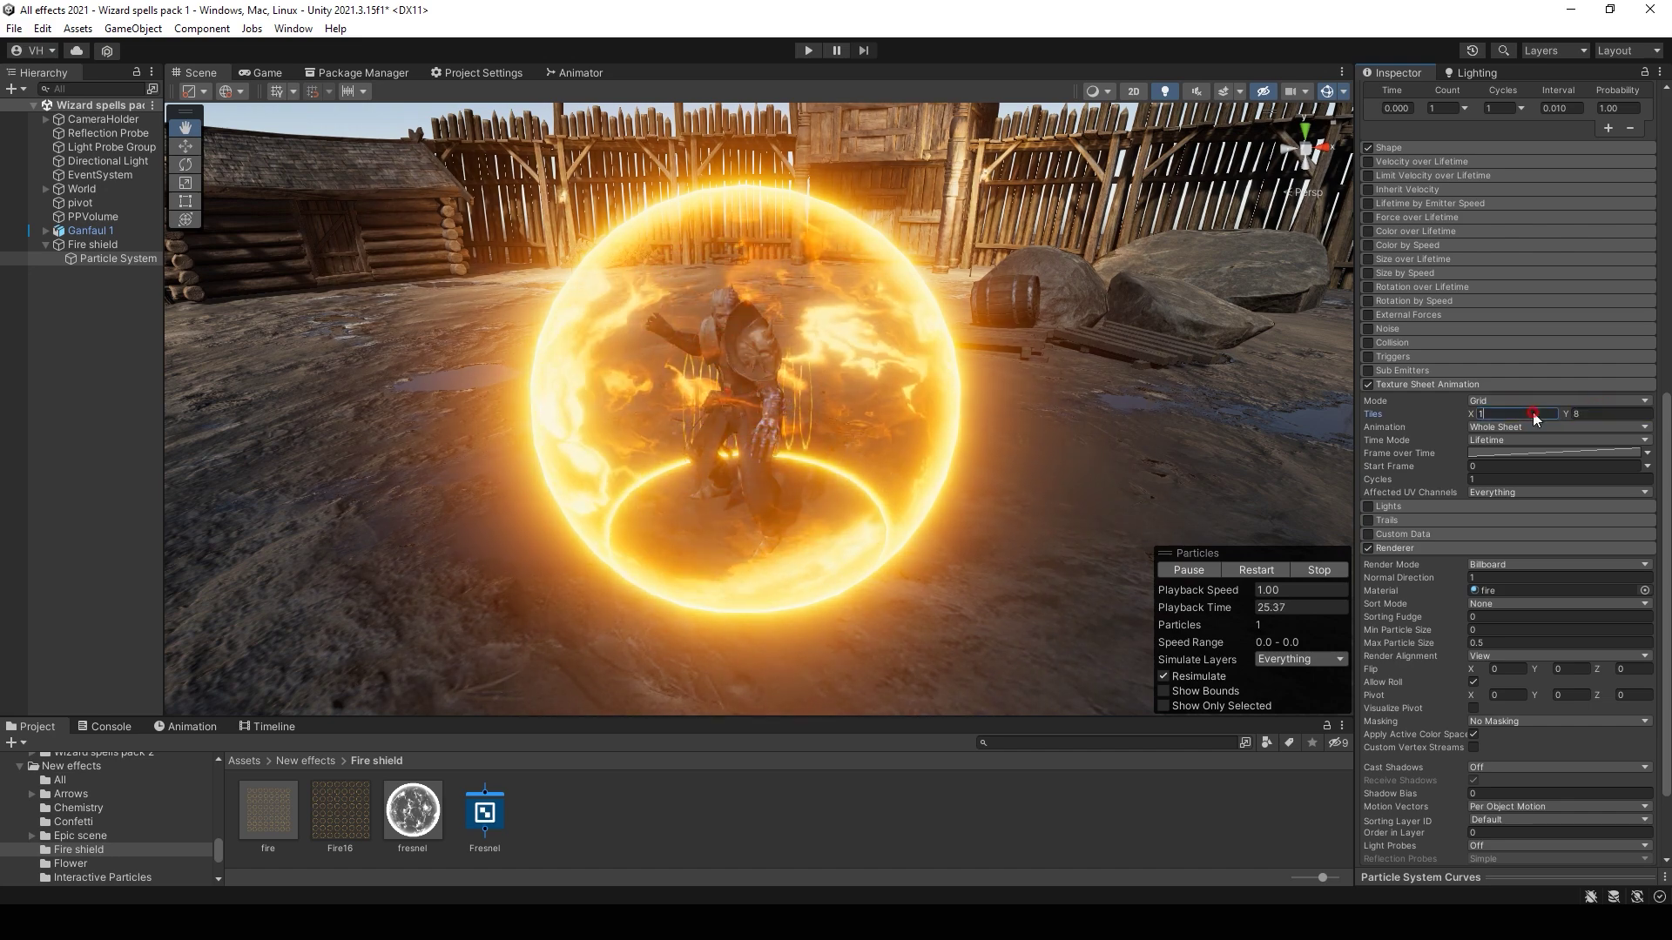
{"action": "type", "text": "8"}
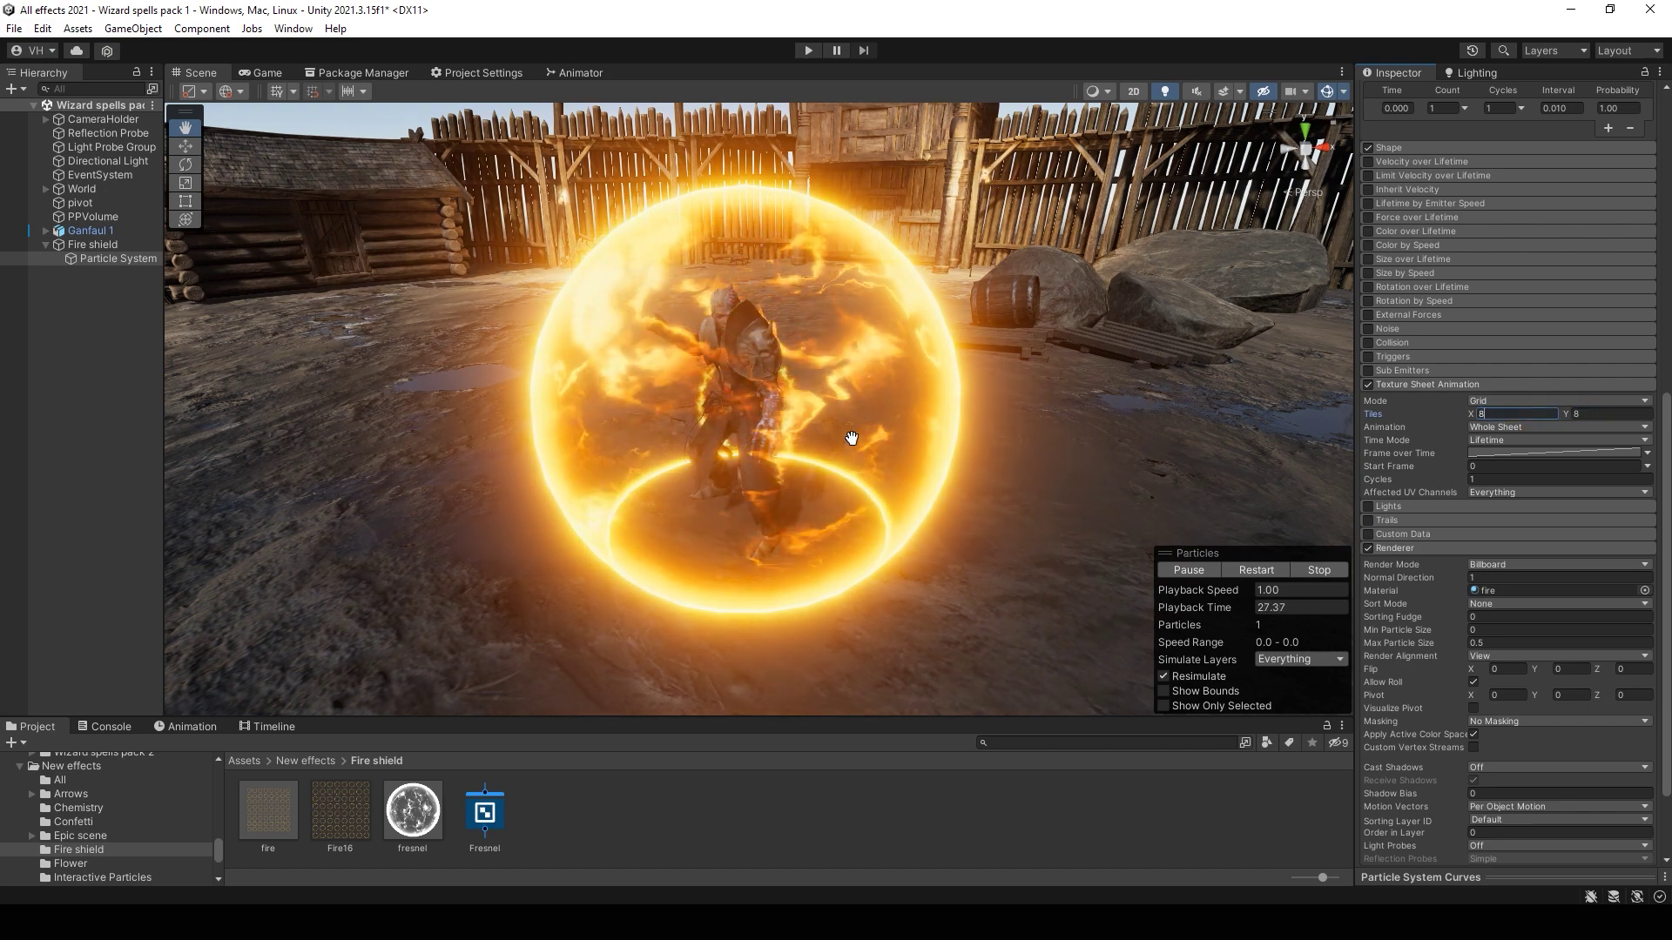
{"action": "scroll", "coordinate": [858, 418], "scroll_direction": "down", "scroll_amount": 3}
{"action": "left_click", "coordinate": [1270, 571]}
{"action": "scroll", "coordinate": [971, 470], "scroll_direction": "up", "scroll_amount": 2}
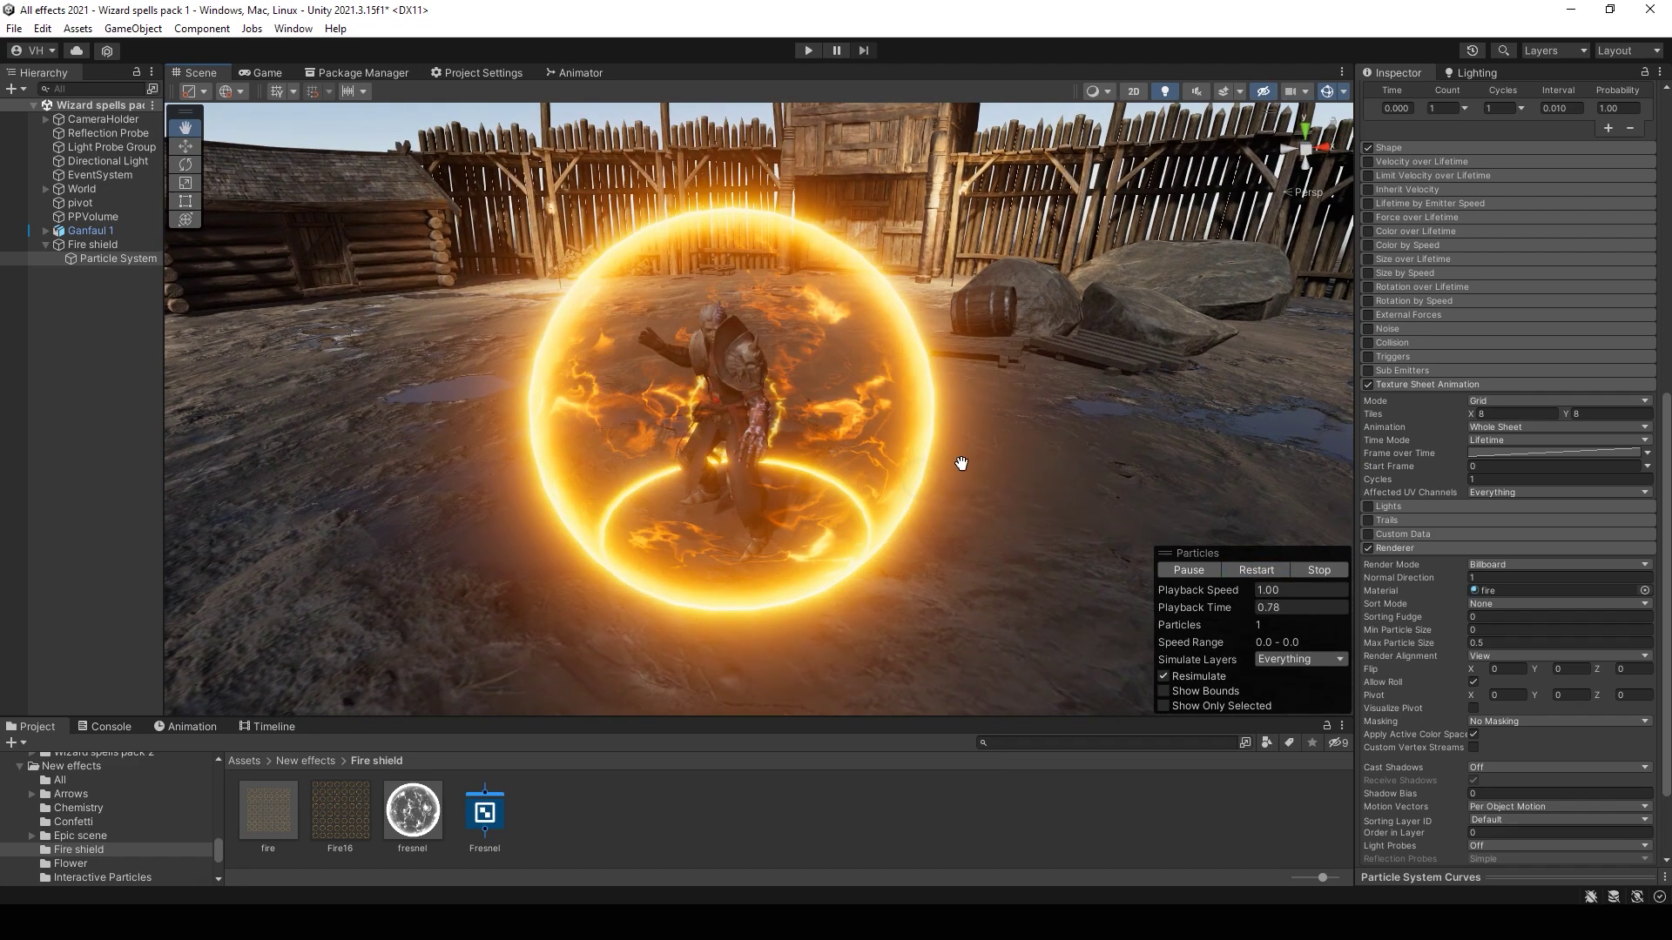
Step: Increase the child particle system's Start Size to 4.61 so the fire ring surrounds the shield
{"action": "scroll", "coordinate": [1539, 446], "scroll_direction": "up", "scroll_amount": 15}
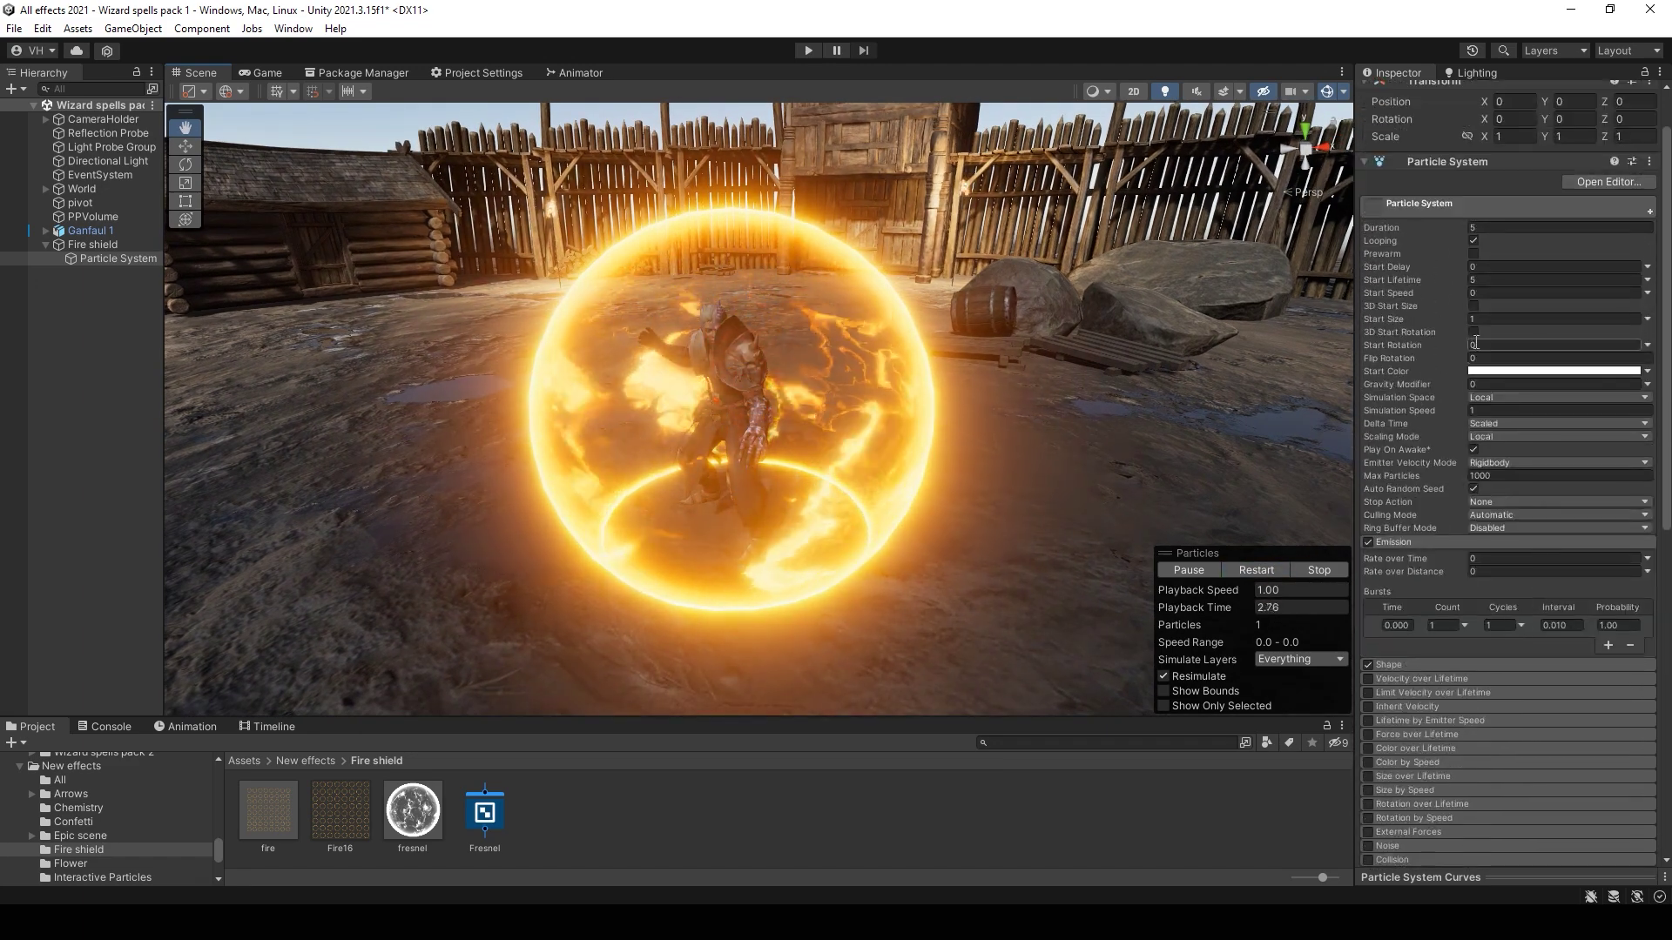
{"action": "left_click_drag", "start_coordinate": [1517, 315], "coordinate": [1550, 315]}
{"action": "right_click_drag", "start_coordinate": [973, 379], "coordinate": [972, 380]}
{"action": "key", "text": "s"}
Step: Set the child particle system's Start Lifetime to 2 and Duration to 1.5
{"action": "scroll", "coordinate": [1646, 589], "scroll_direction": "down", "scroll_amount": 6}
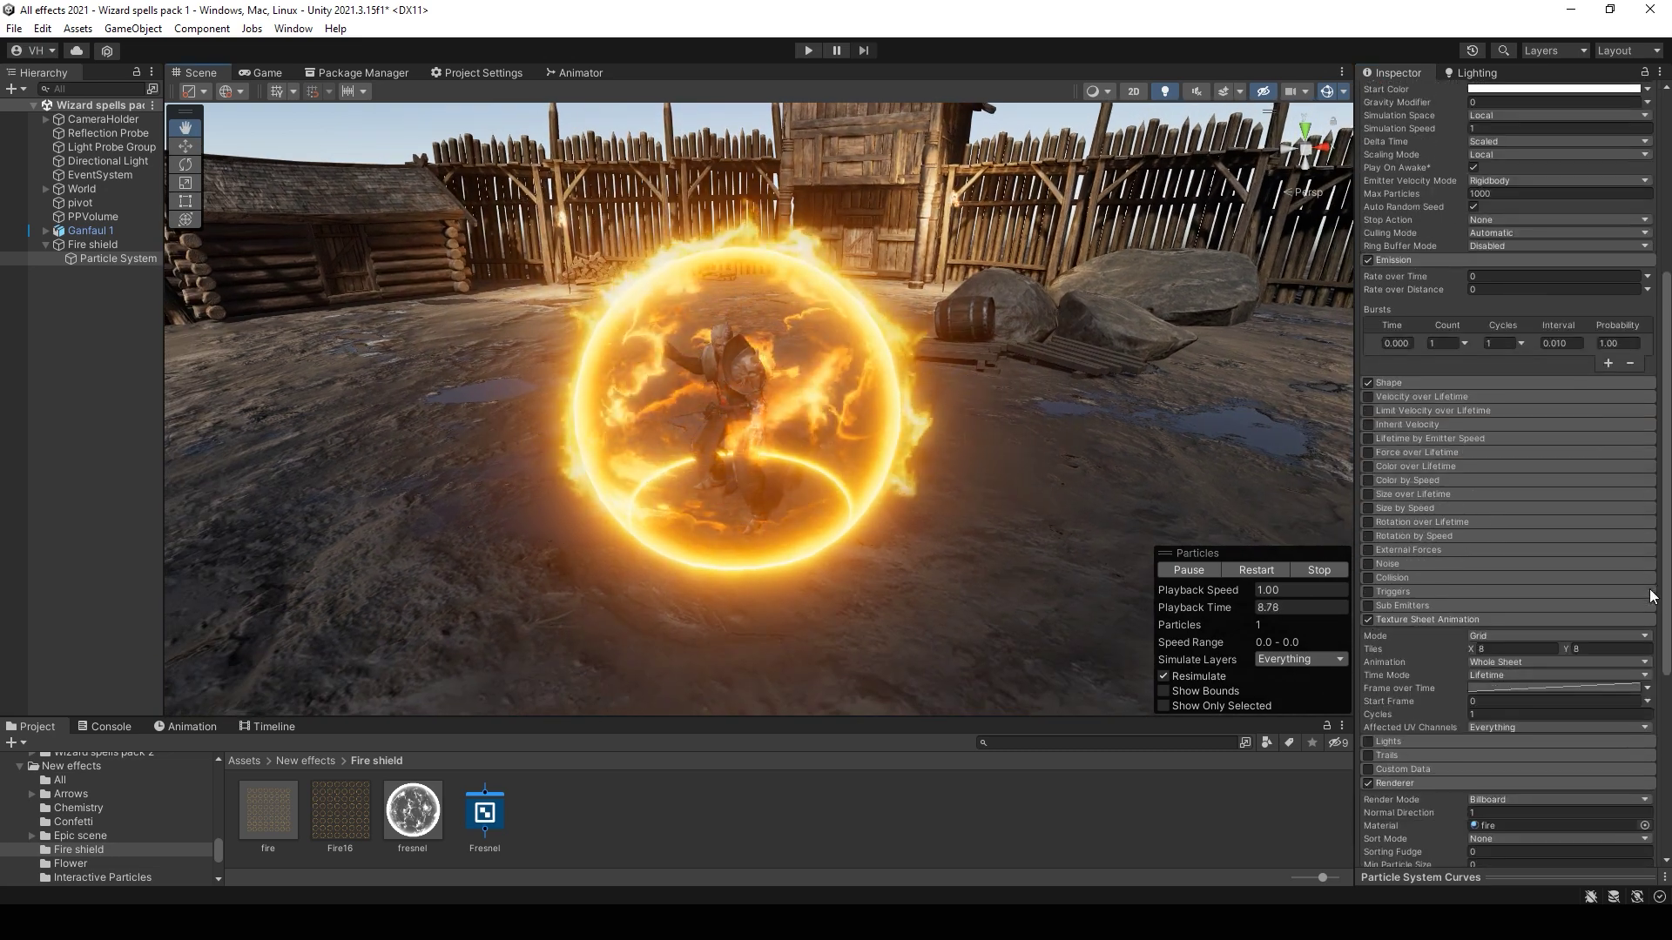
{"action": "scroll", "coordinate": [1618, 570], "scroll_direction": "up", "scroll_amount": 8}
{"action": "left_click", "coordinate": [1485, 341]}
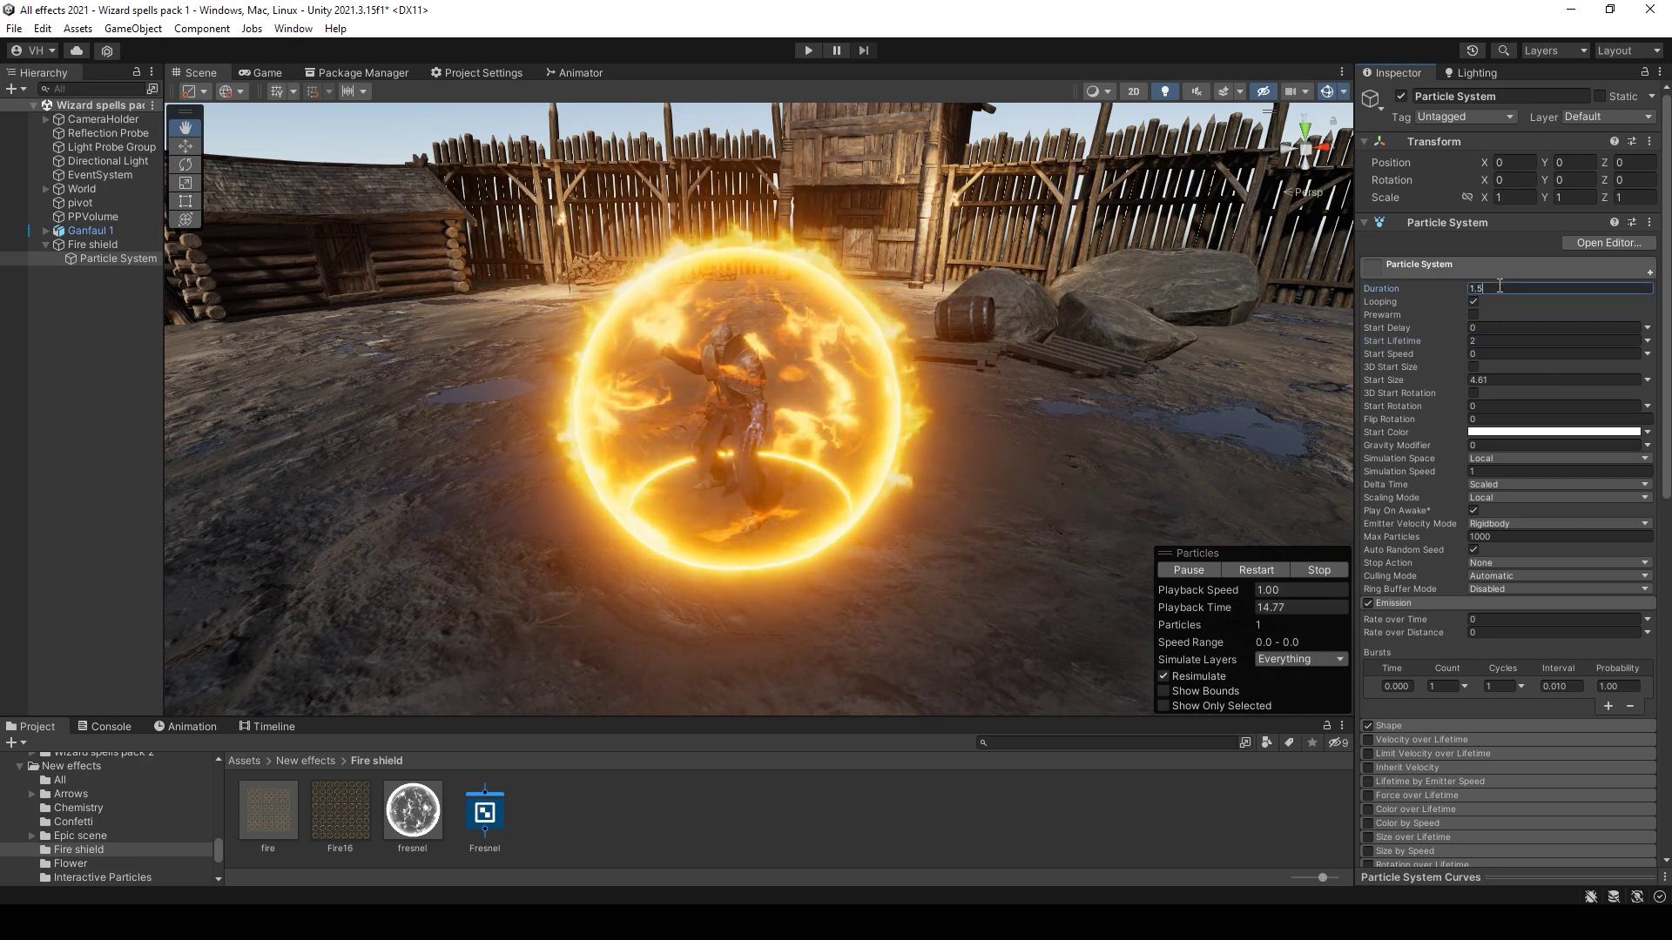
Step: Enable Color over Lifetime and apply the white gradient preset that fades alpha in at the start and out at the end
{"action": "scroll", "coordinate": [1623, 608], "scroll_direction": "down", "scroll_amount": 10}
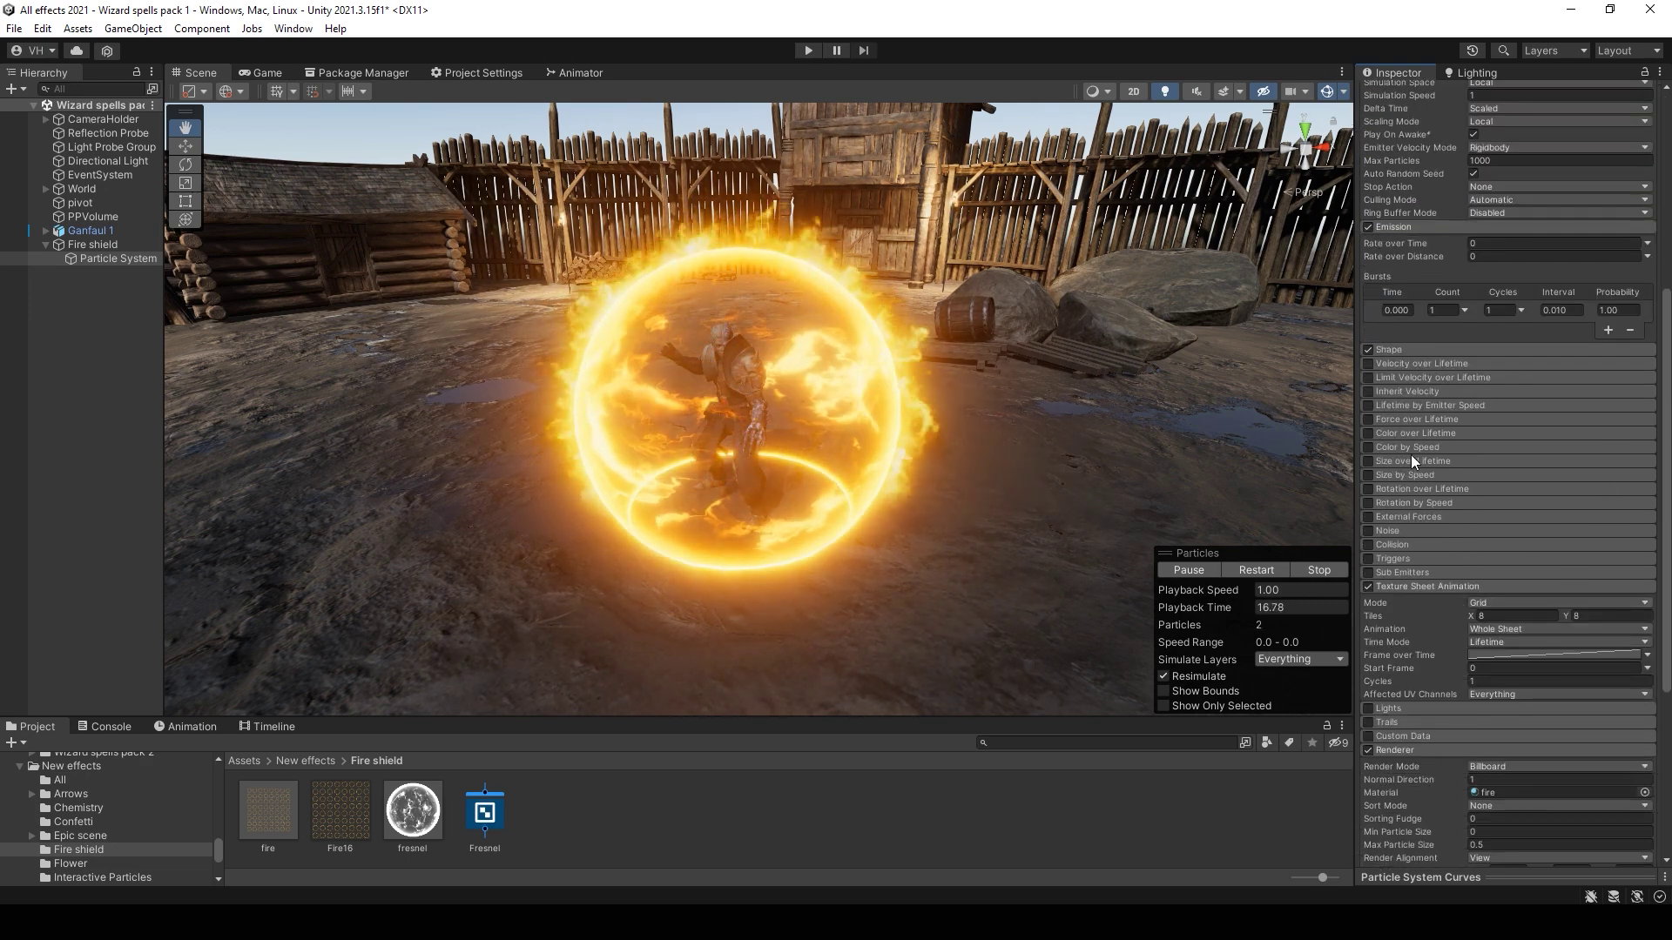
{"action": "left_click", "coordinate": [1369, 434]}
{"action": "left_click", "coordinate": [1519, 449]}
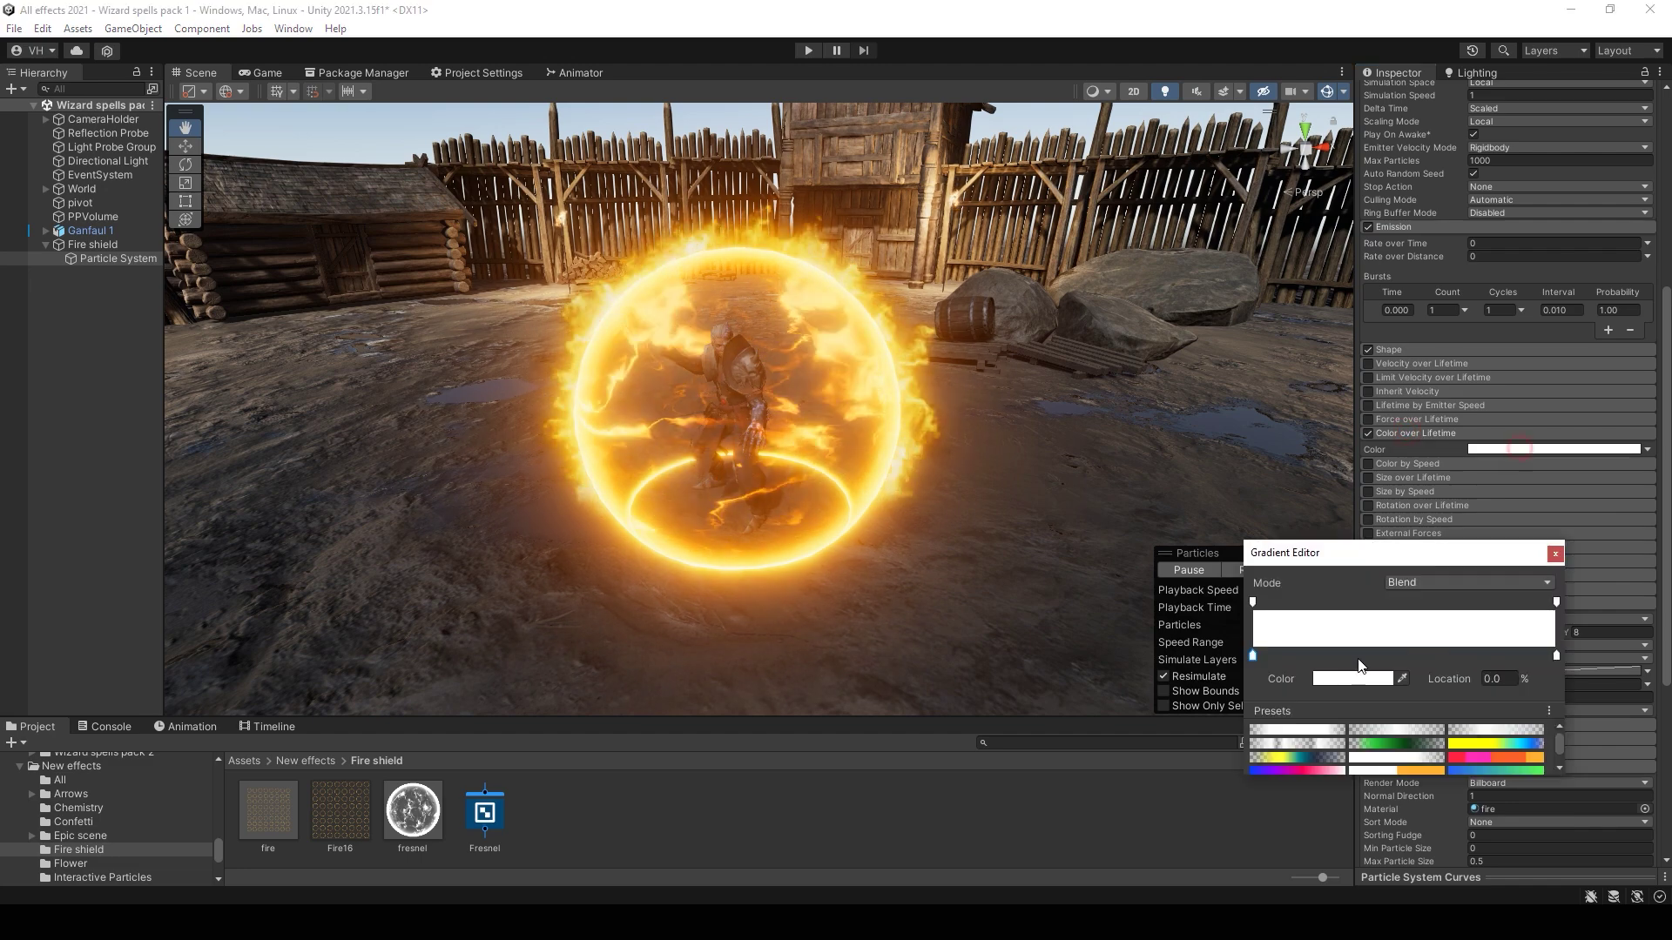
{"action": "left_click", "coordinate": [1318, 733]}
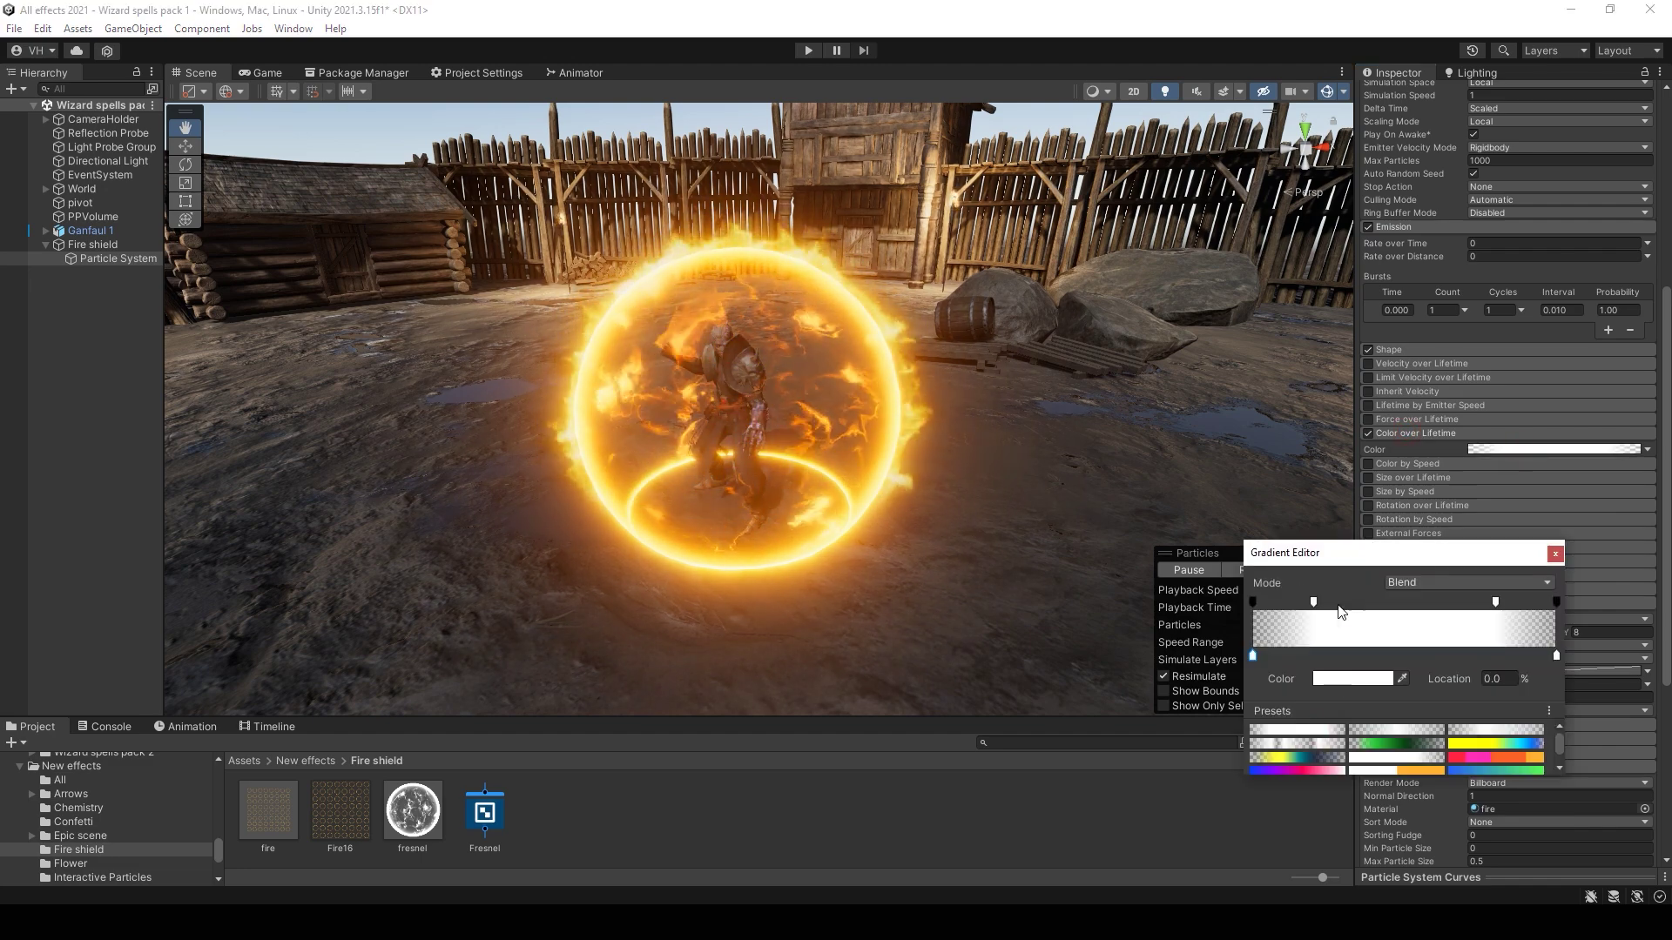
{"action": "left_click", "coordinate": [1556, 554]}
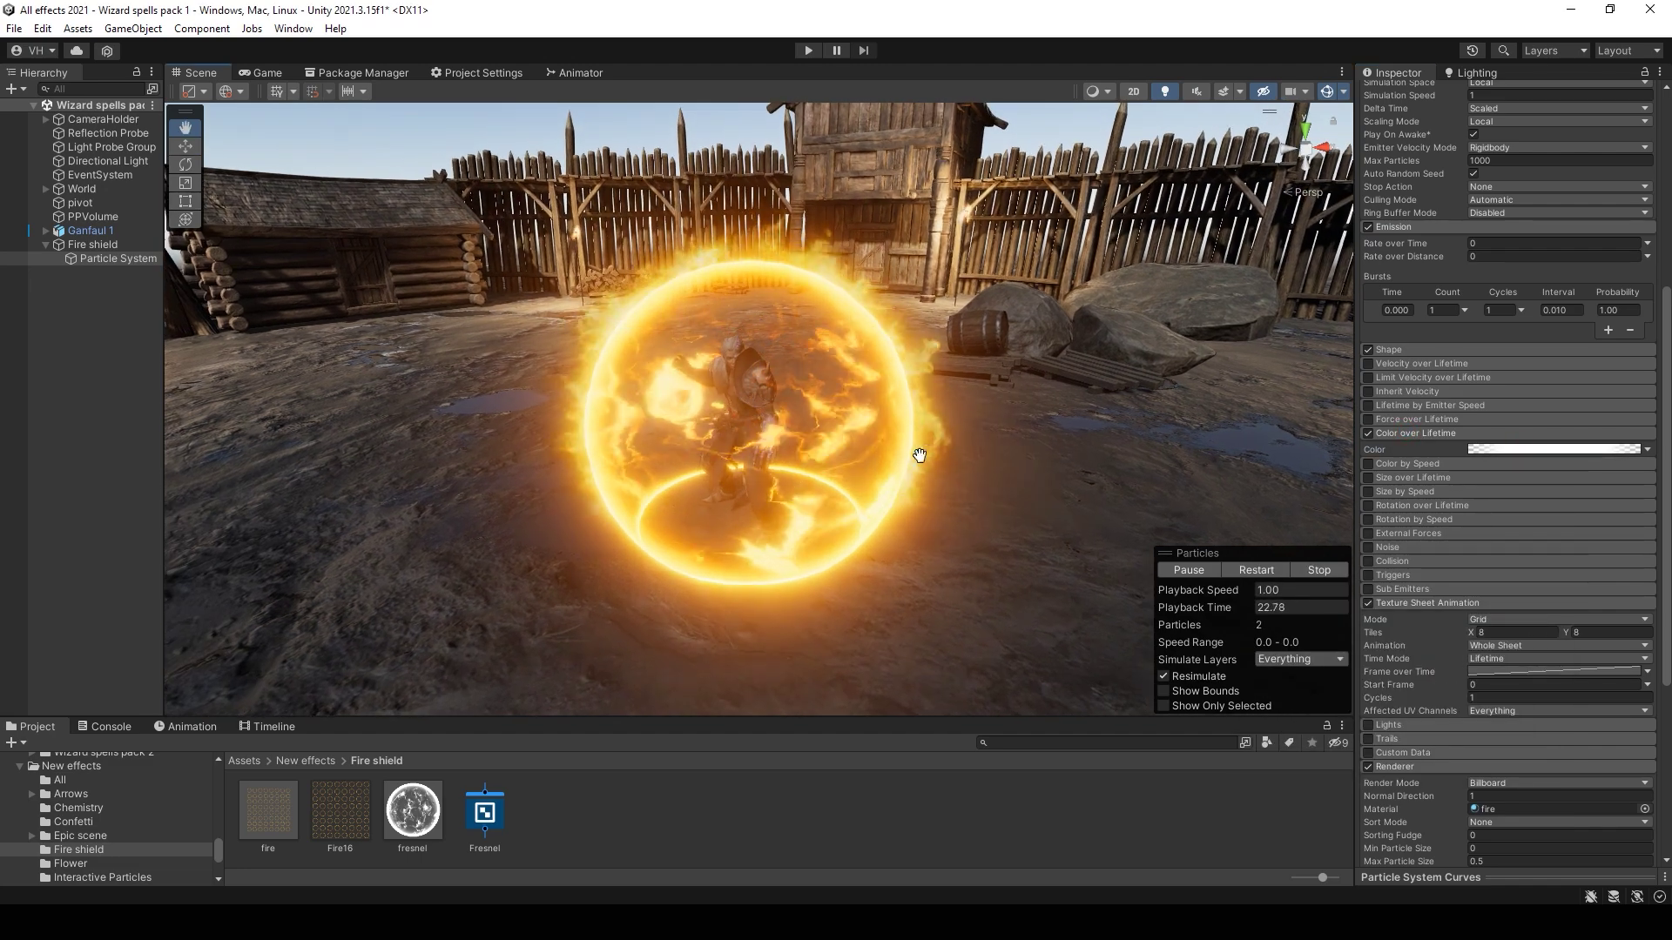
Step: Reduce the fire ring particle's Start Size to 4.43 to fit the shield's edge
{"action": "scroll", "coordinate": [1506, 402], "scroll_direction": "up", "scroll_amount": 10}
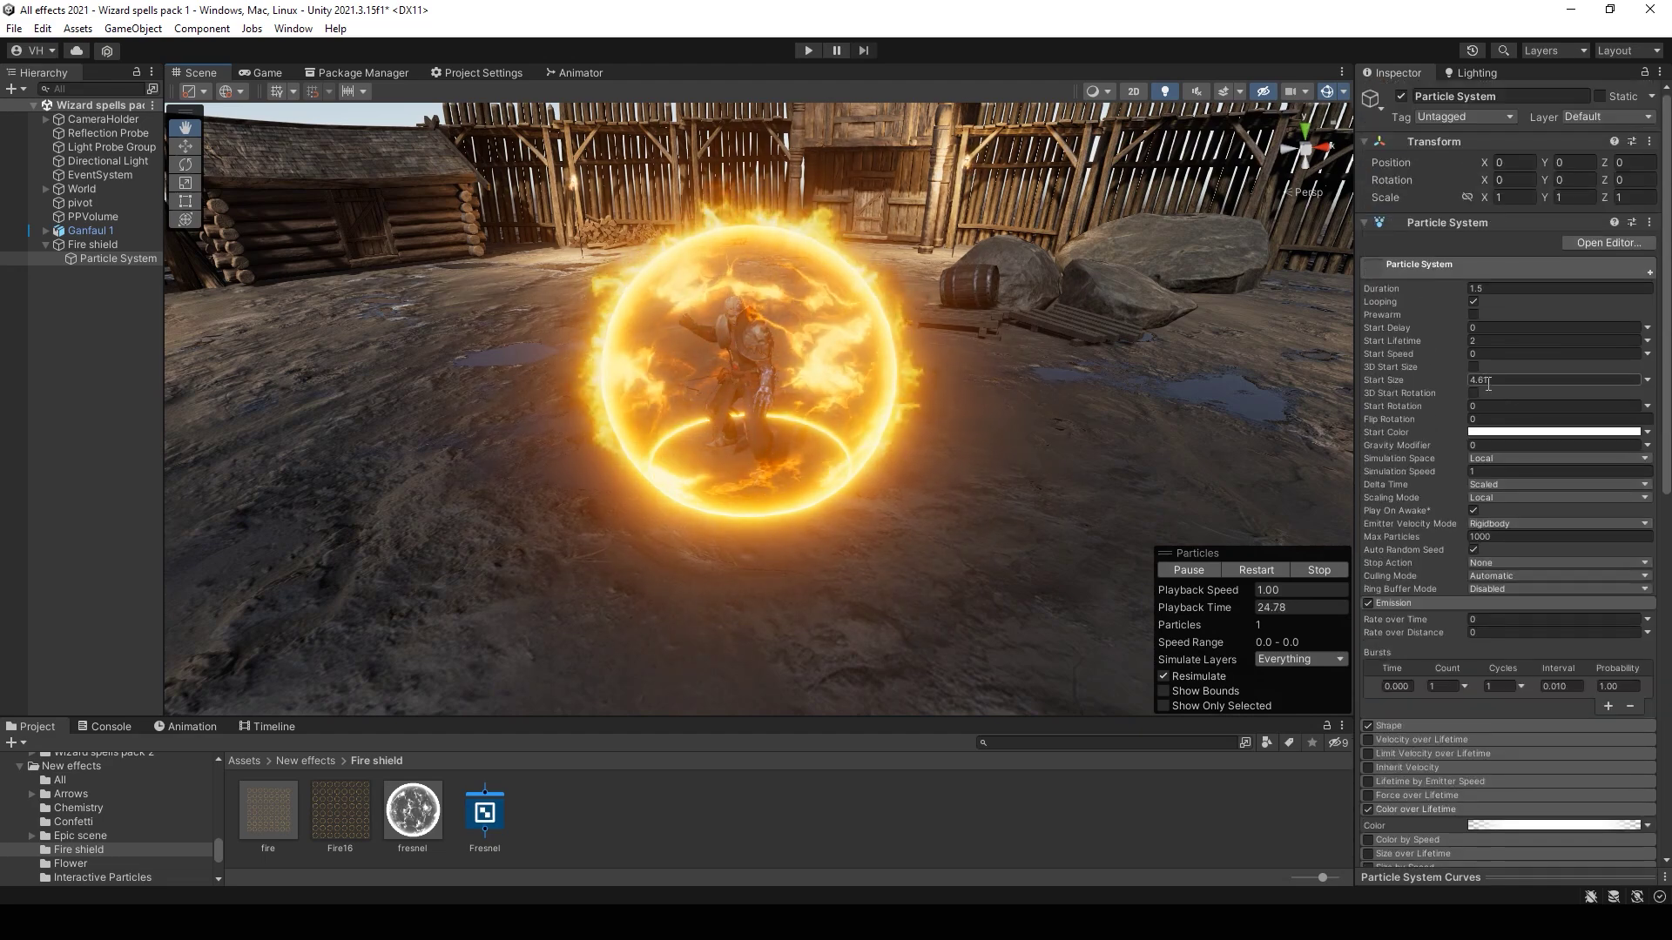
{"action": "left_click", "coordinate": [1460, 380]}
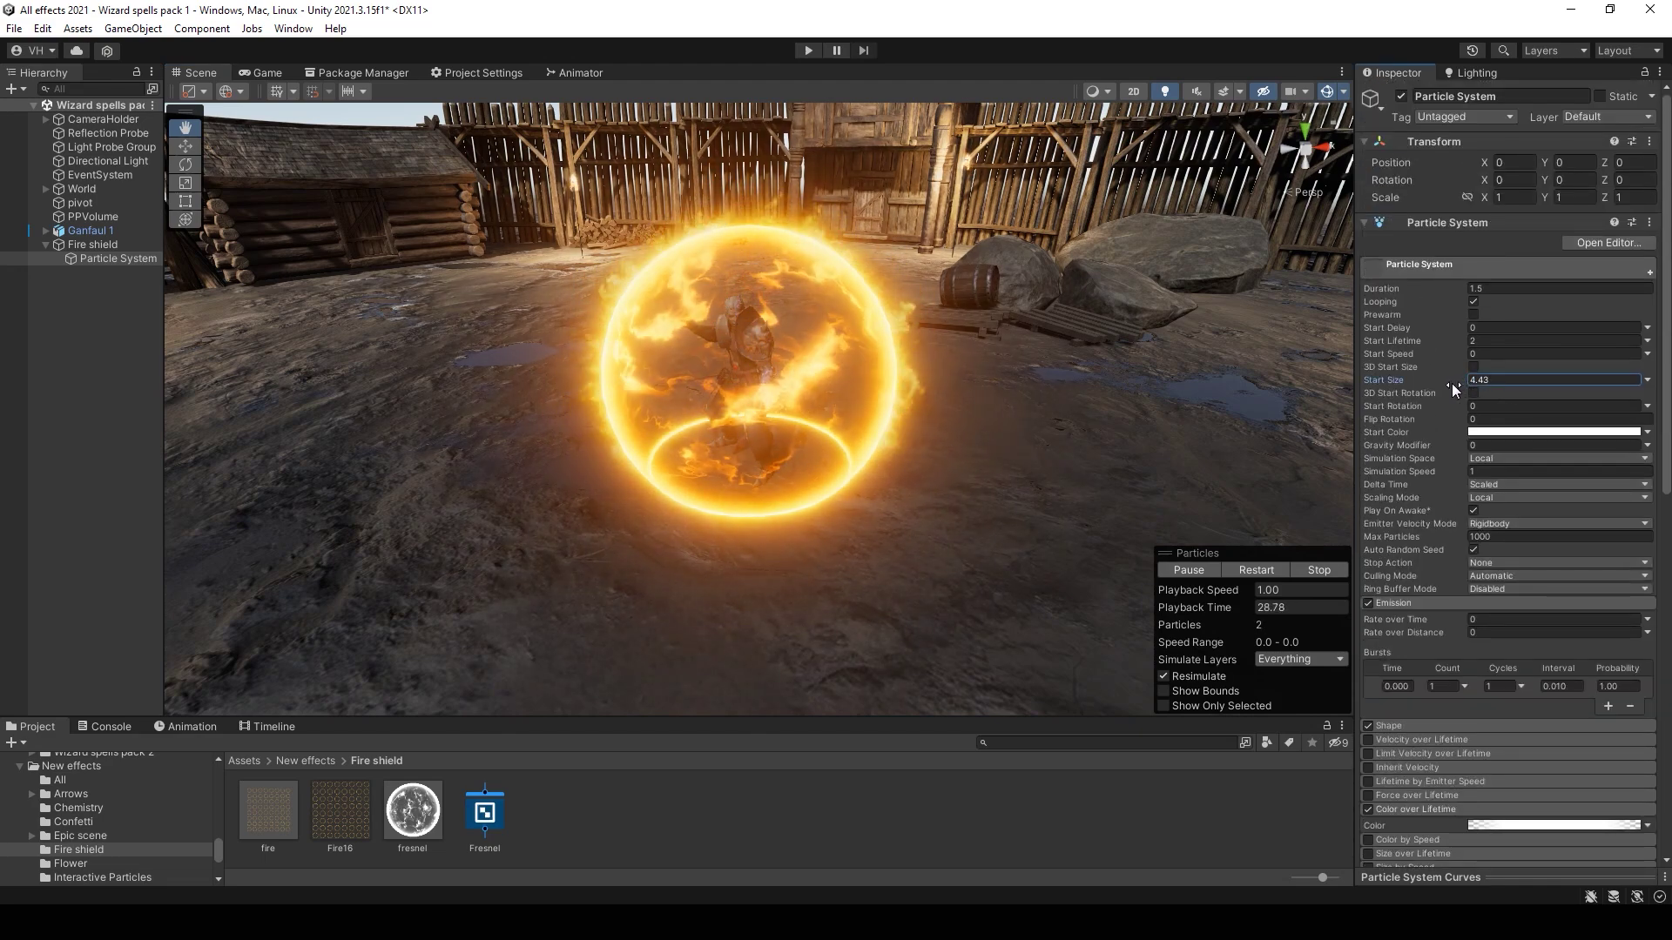
Step: Set the fire ring particle's Max Particle Size in the renderer settings to 32
{"action": "scroll", "coordinate": [1598, 556], "scroll_direction": "down", "scroll_amount": 15}
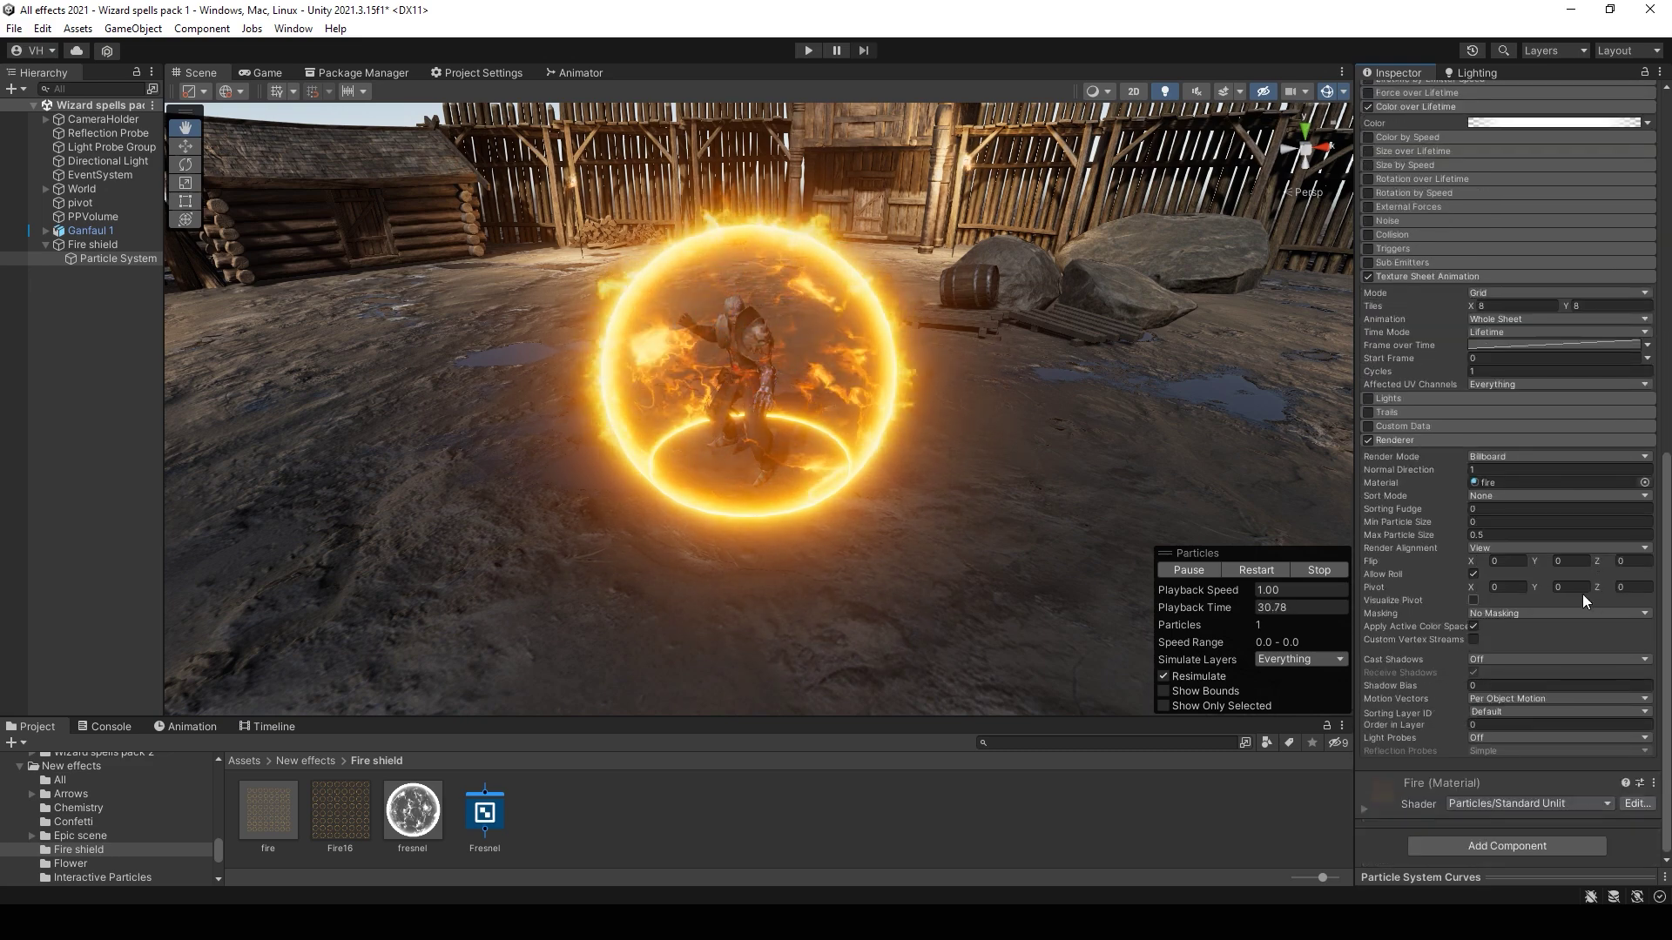
{"action": "left_click", "coordinate": [1498, 551]}
{"action": "left_click", "coordinate": [1492, 535]}
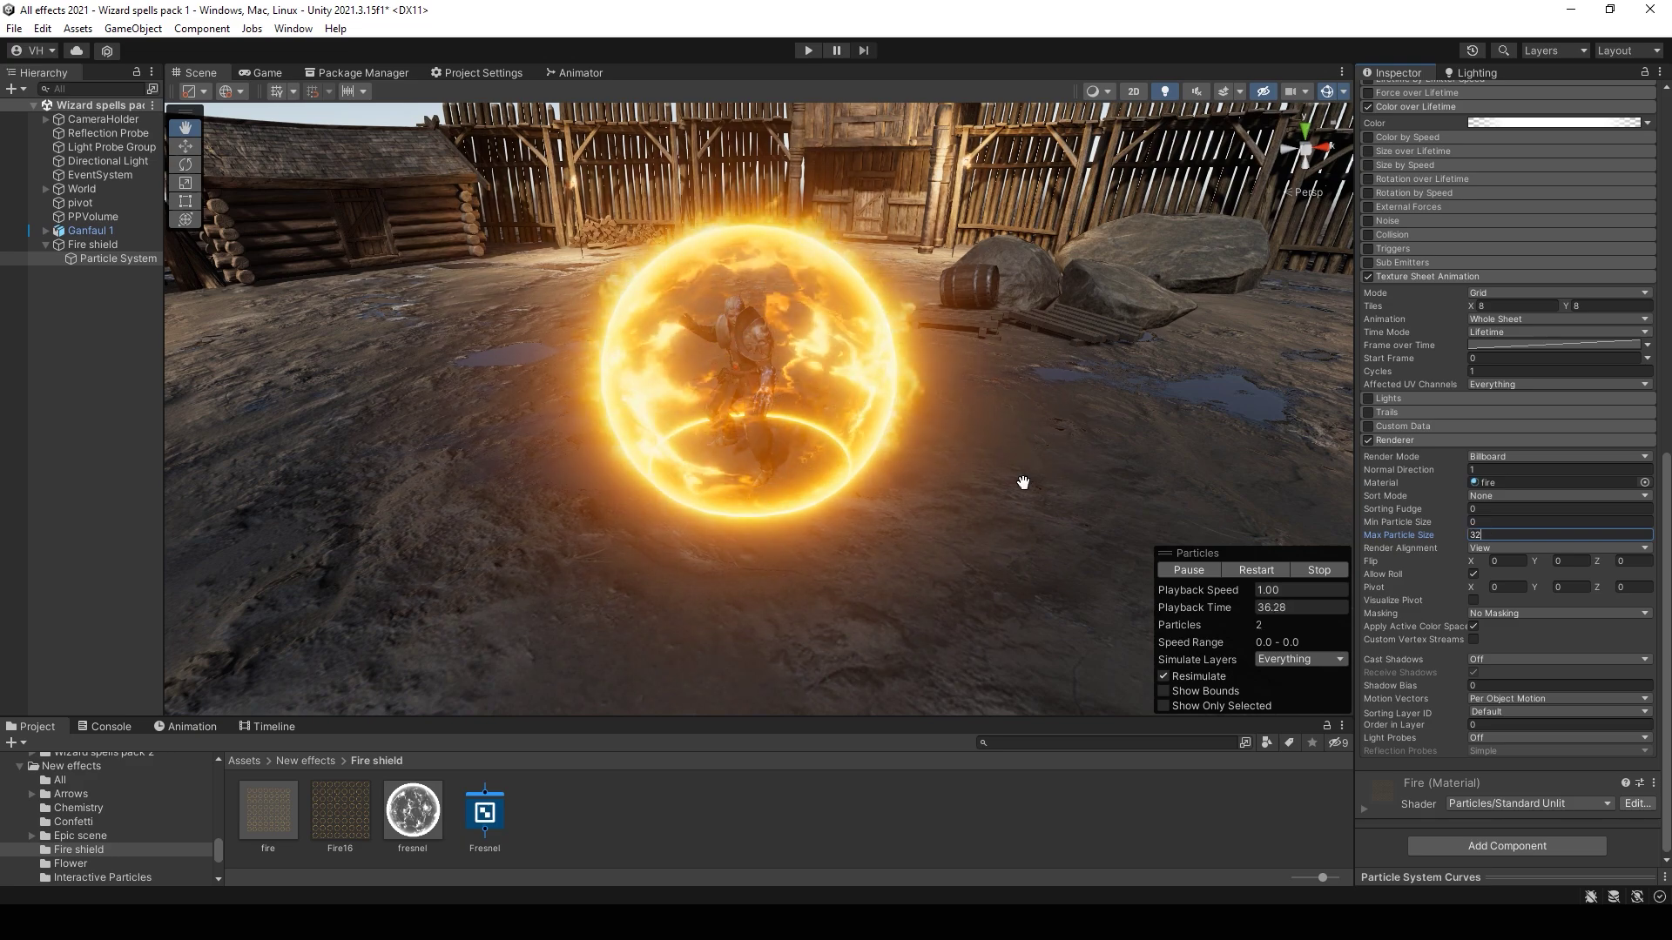
{"action": "right_click_drag", "start_coordinate": [1023, 482], "coordinate": [1030, 482]}
{"action": "key", "text": "w"}
{"action": "right_click_drag", "start_coordinate": [943, 410], "coordinate": [926, 374]}
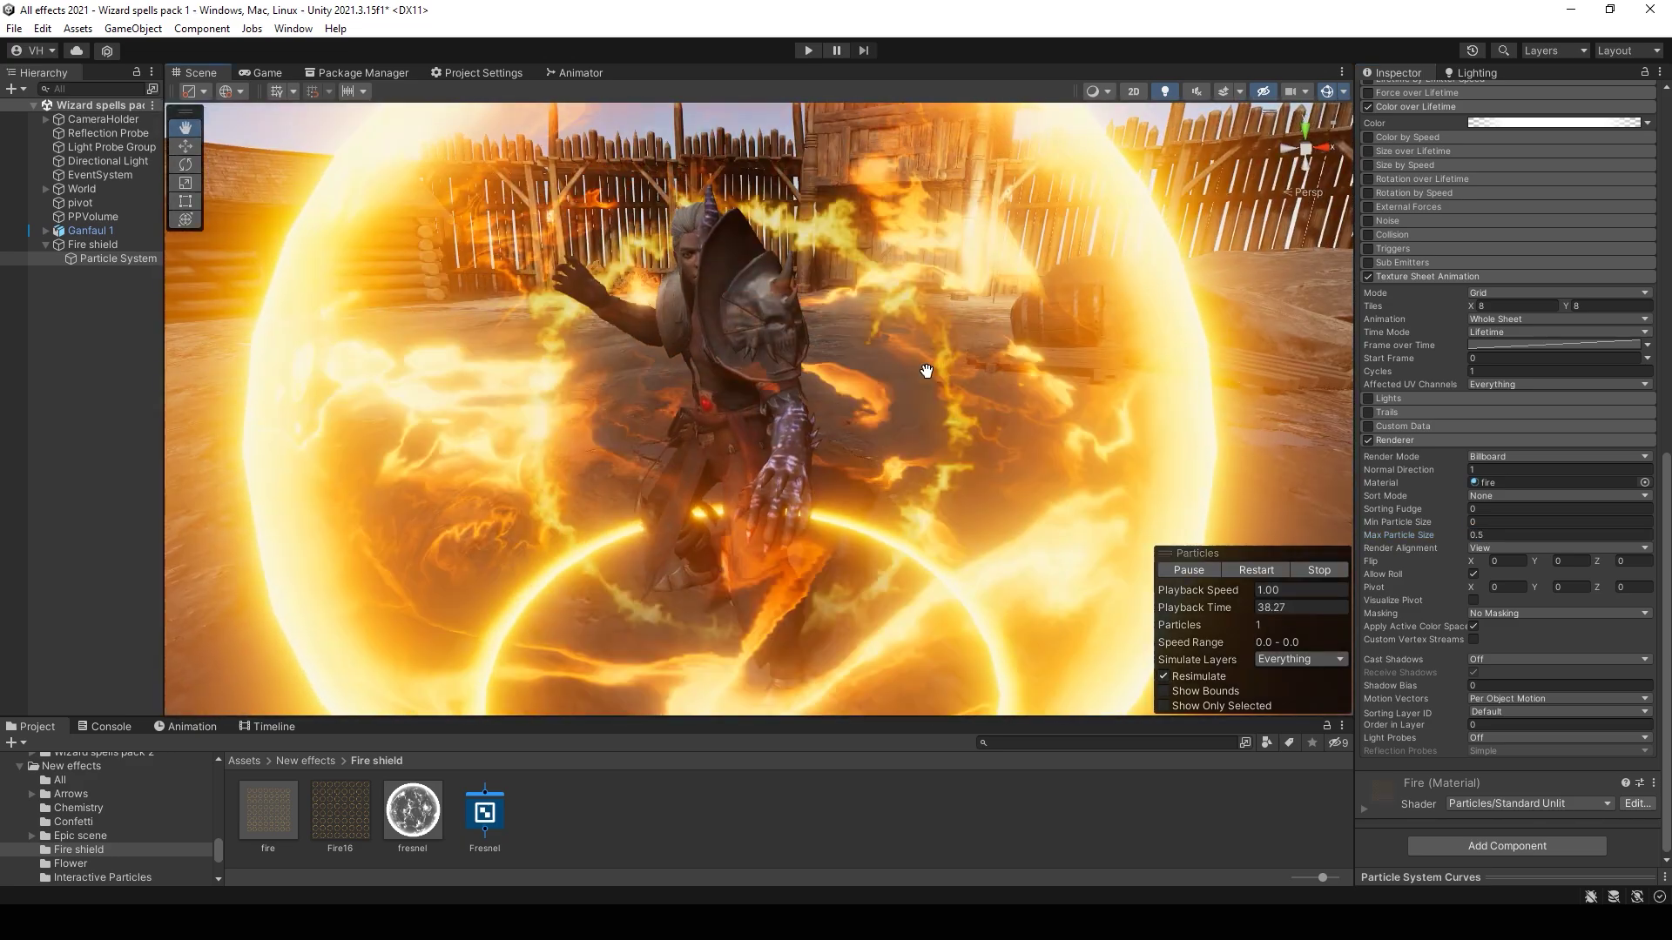
{"action": "left_click", "coordinate": [1493, 533]}
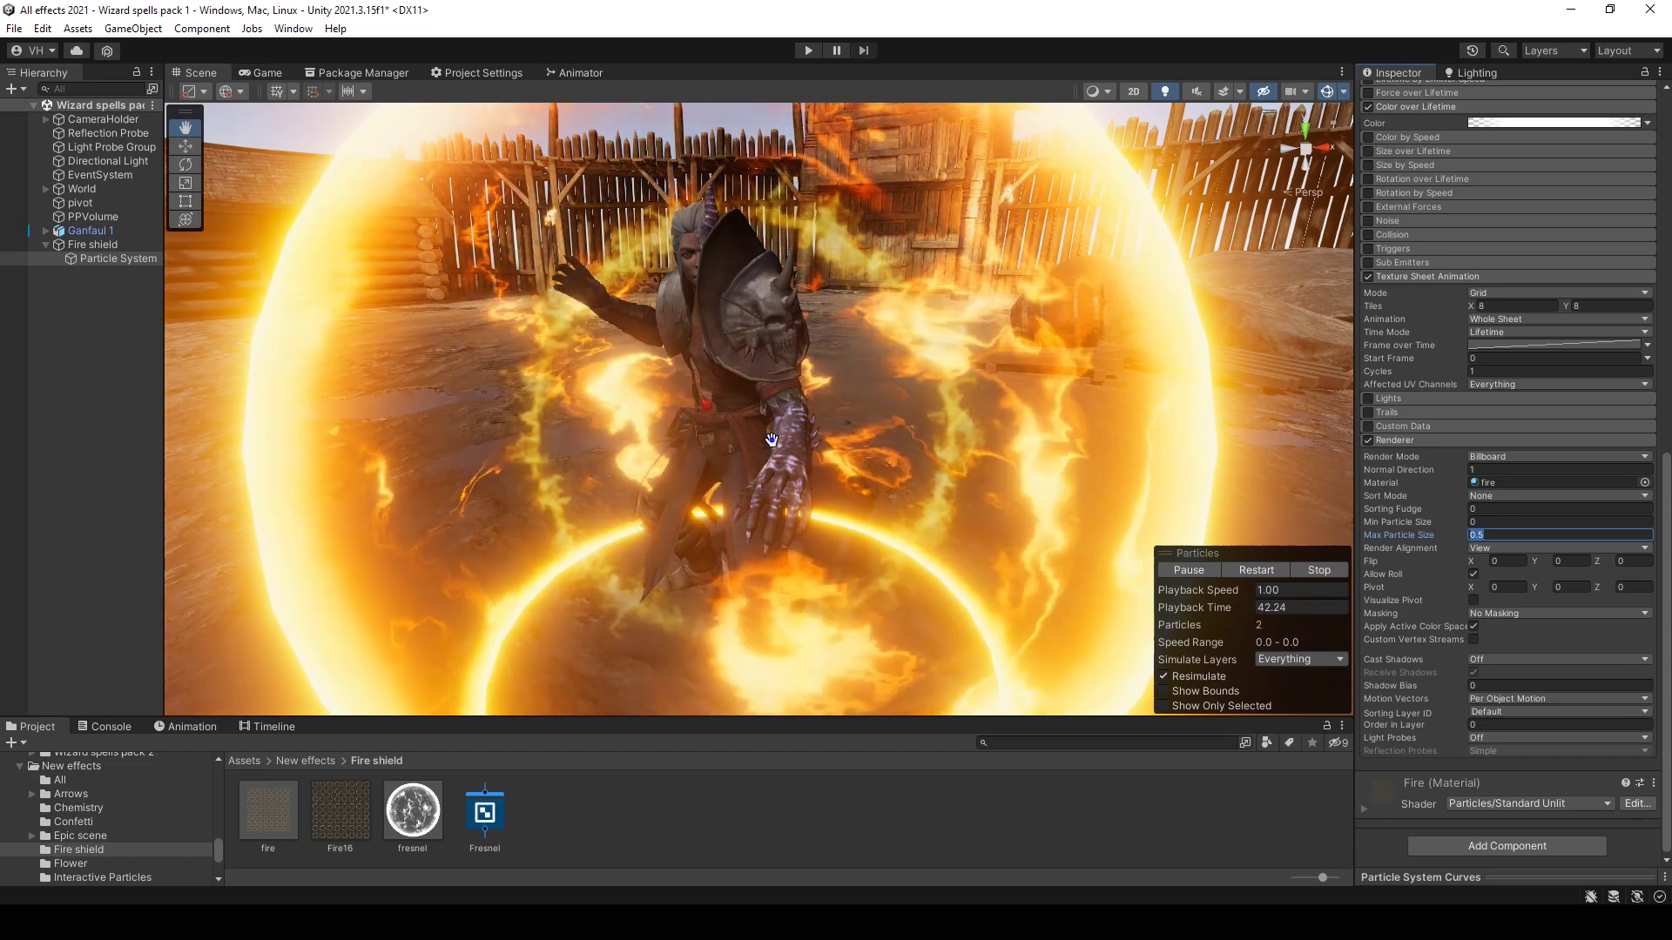
{"action": "left_click_drag", "start_coordinate": [875, 471], "coordinate": [771, 445], "text": "alt"}
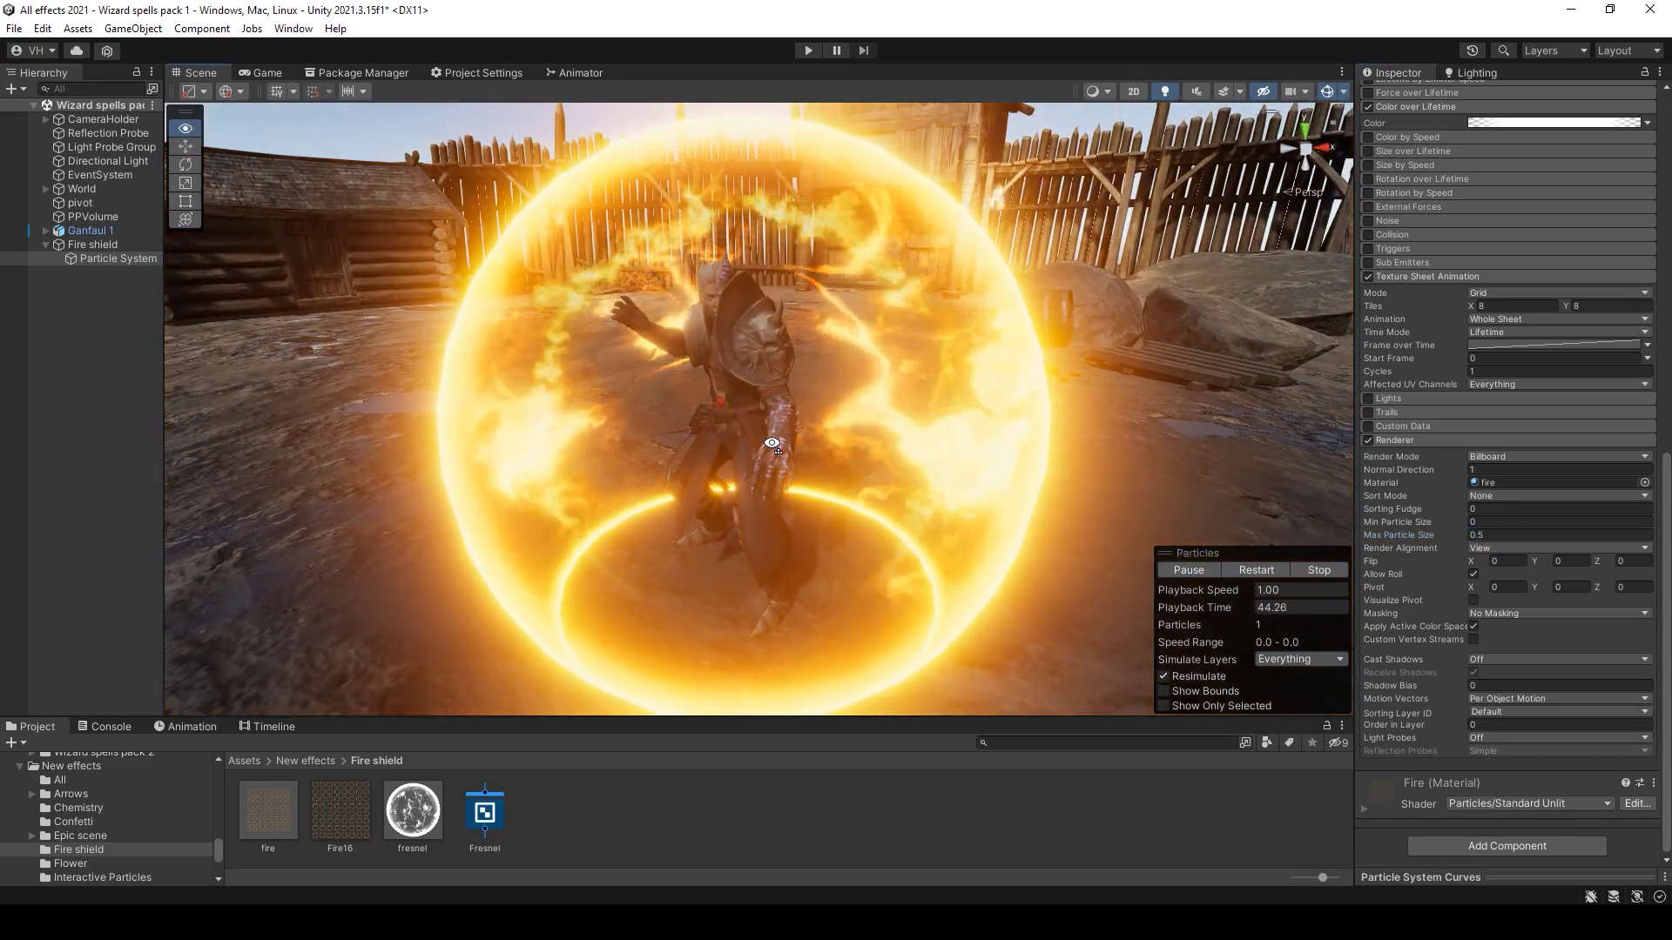
{"action": "scroll", "coordinate": [772, 445], "scroll_direction": "up", "scroll_amount": 3}
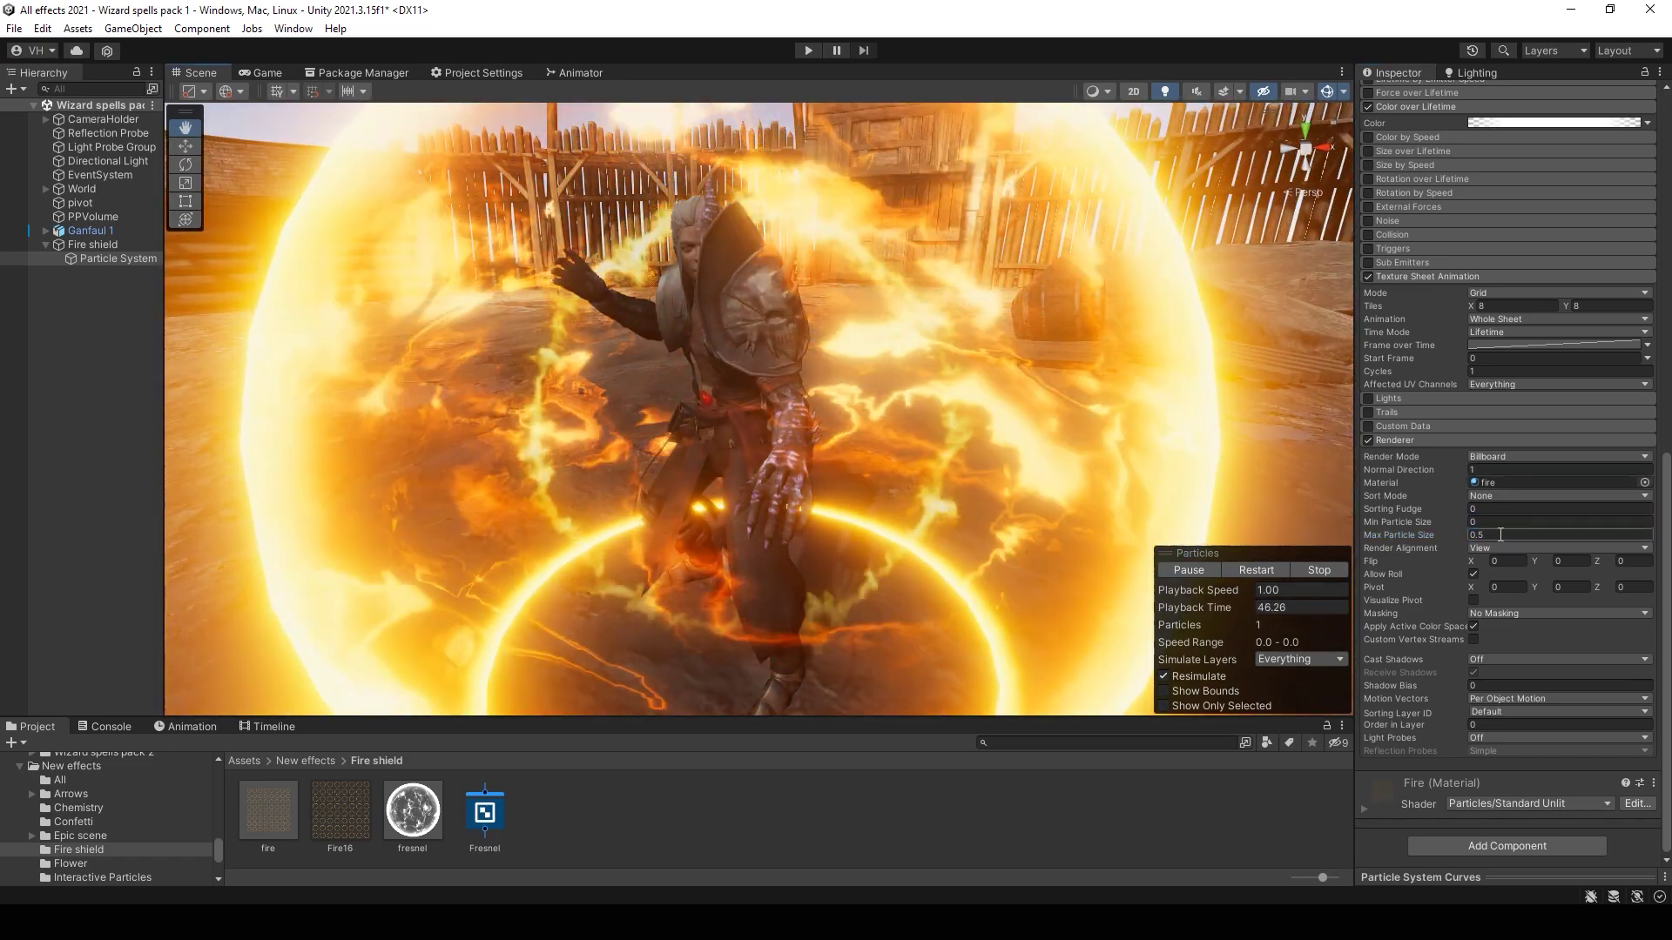
{"action": "left_click", "coordinate": [1499, 533]}
{"action": "type", "text": "32"}
{"action": "scroll", "coordinate": [830, 395], "scroll_direction": "down", "scroll_amount": 8}
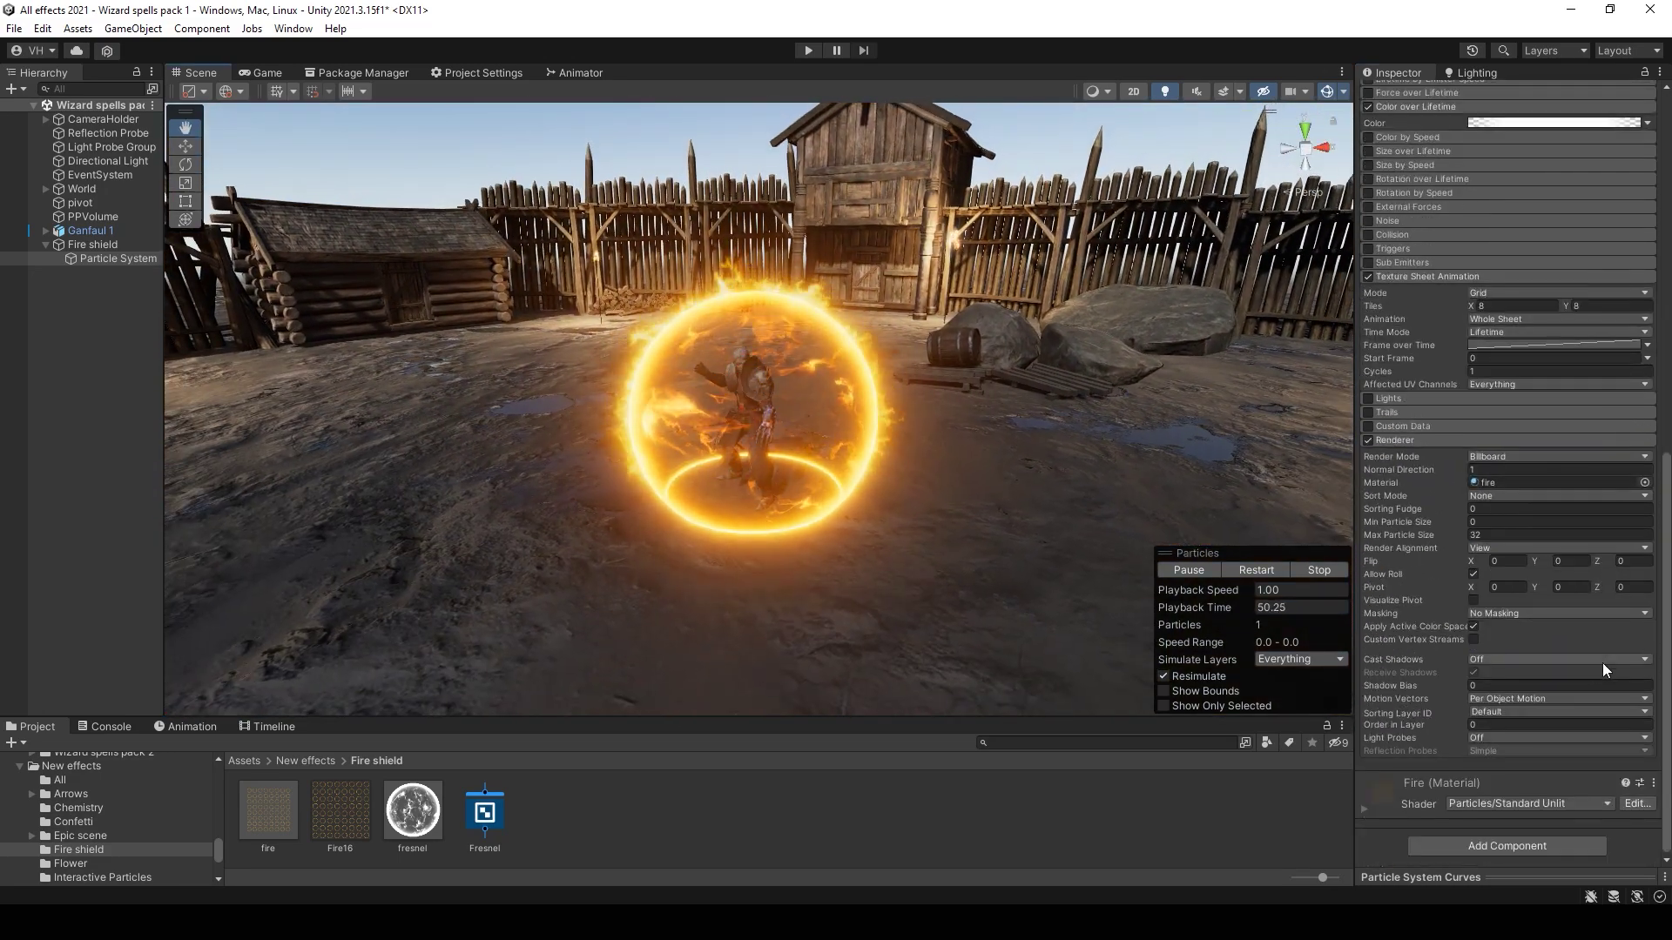
Step: Raise the HDR intensity of the Fire material's albedo colour to 1
{"action": "left_click", "coordinate": [1364, 789]}
{"action": "scroll", "coordinate": [1480, 697], "scroll_direction": "down", "scroll_amount": 5}
{"action": "left_click", "coordinate": [1515, 634]}
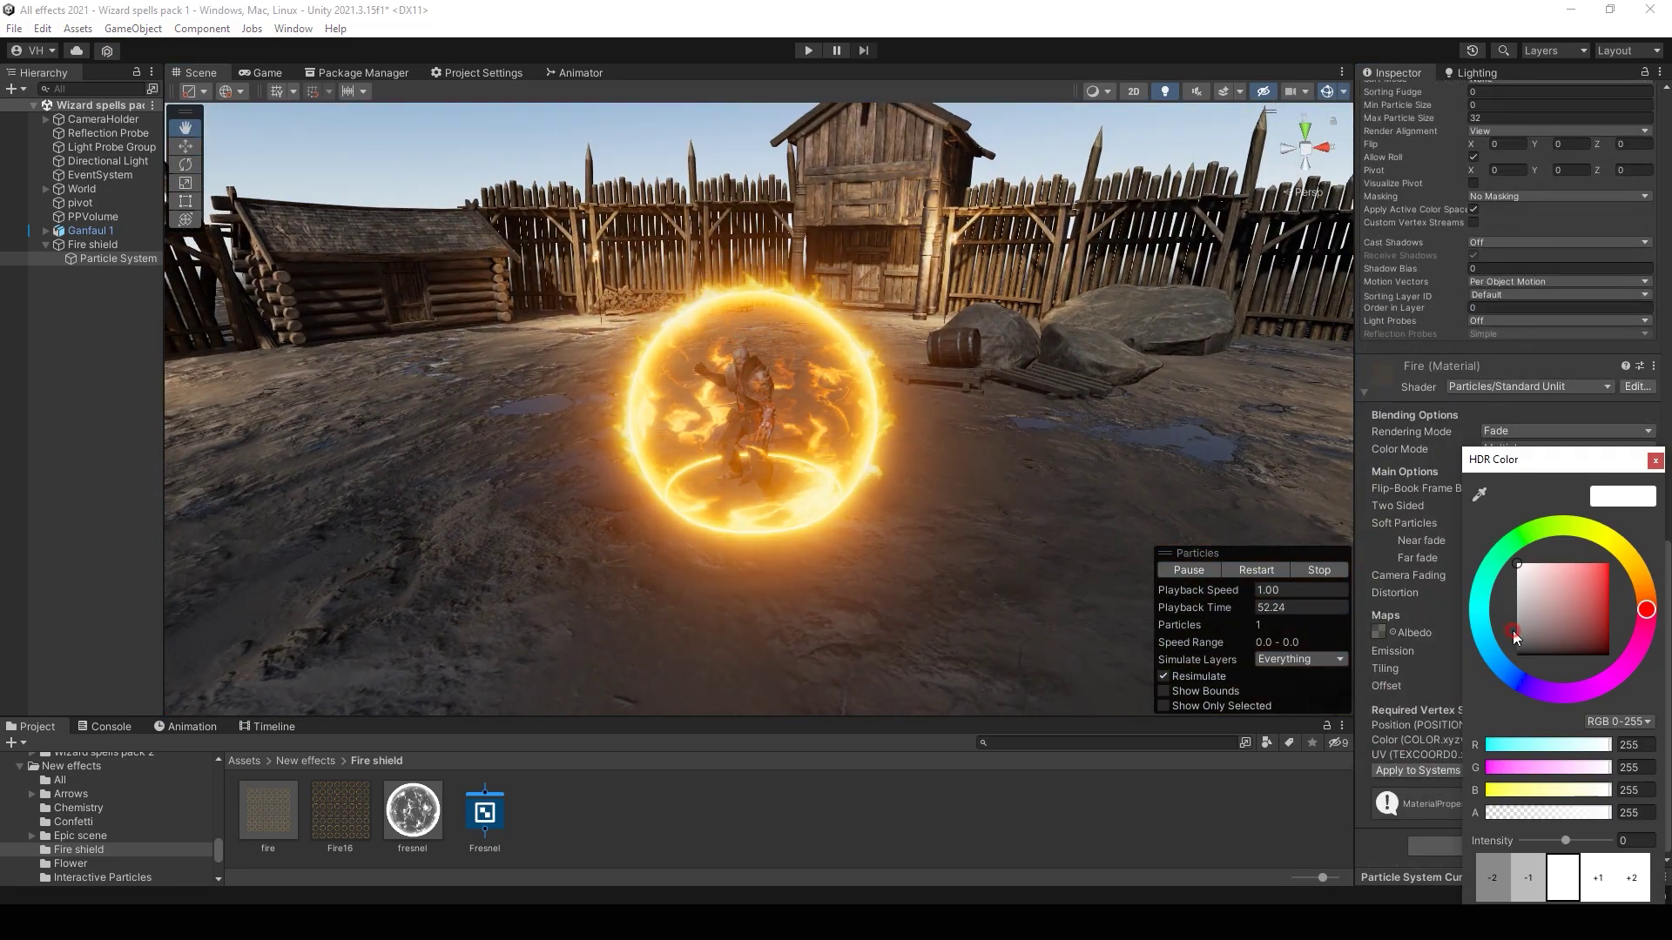
{"action": "left_click", "coordinate": [1599, 878]}
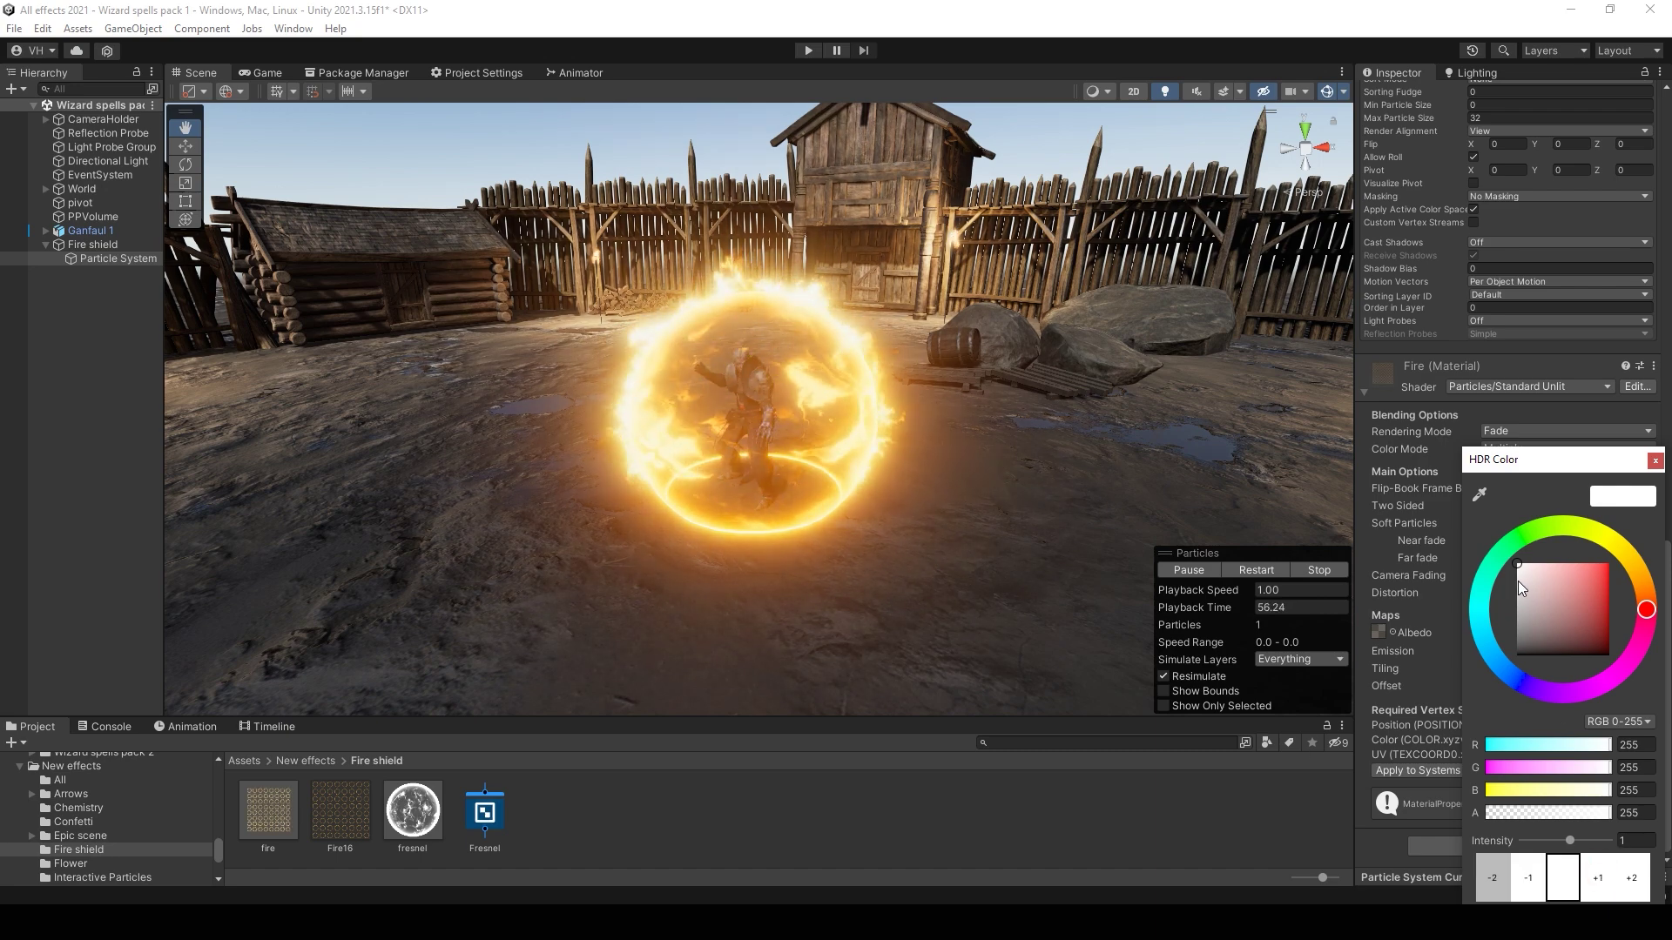
{"action": "left_click", "coordinate": [1653, 461]}
Step: Darken the fire ring particle's Start Color from white to a light grey
{"action": "scroll", "coordinate": [1570, 461], "scroll_direction": "up", "scroll_amount": 10}
{"action": "scroll", "coordinate": [1558, 444], "scroll_direction": "up", "scroll_amount": 8}
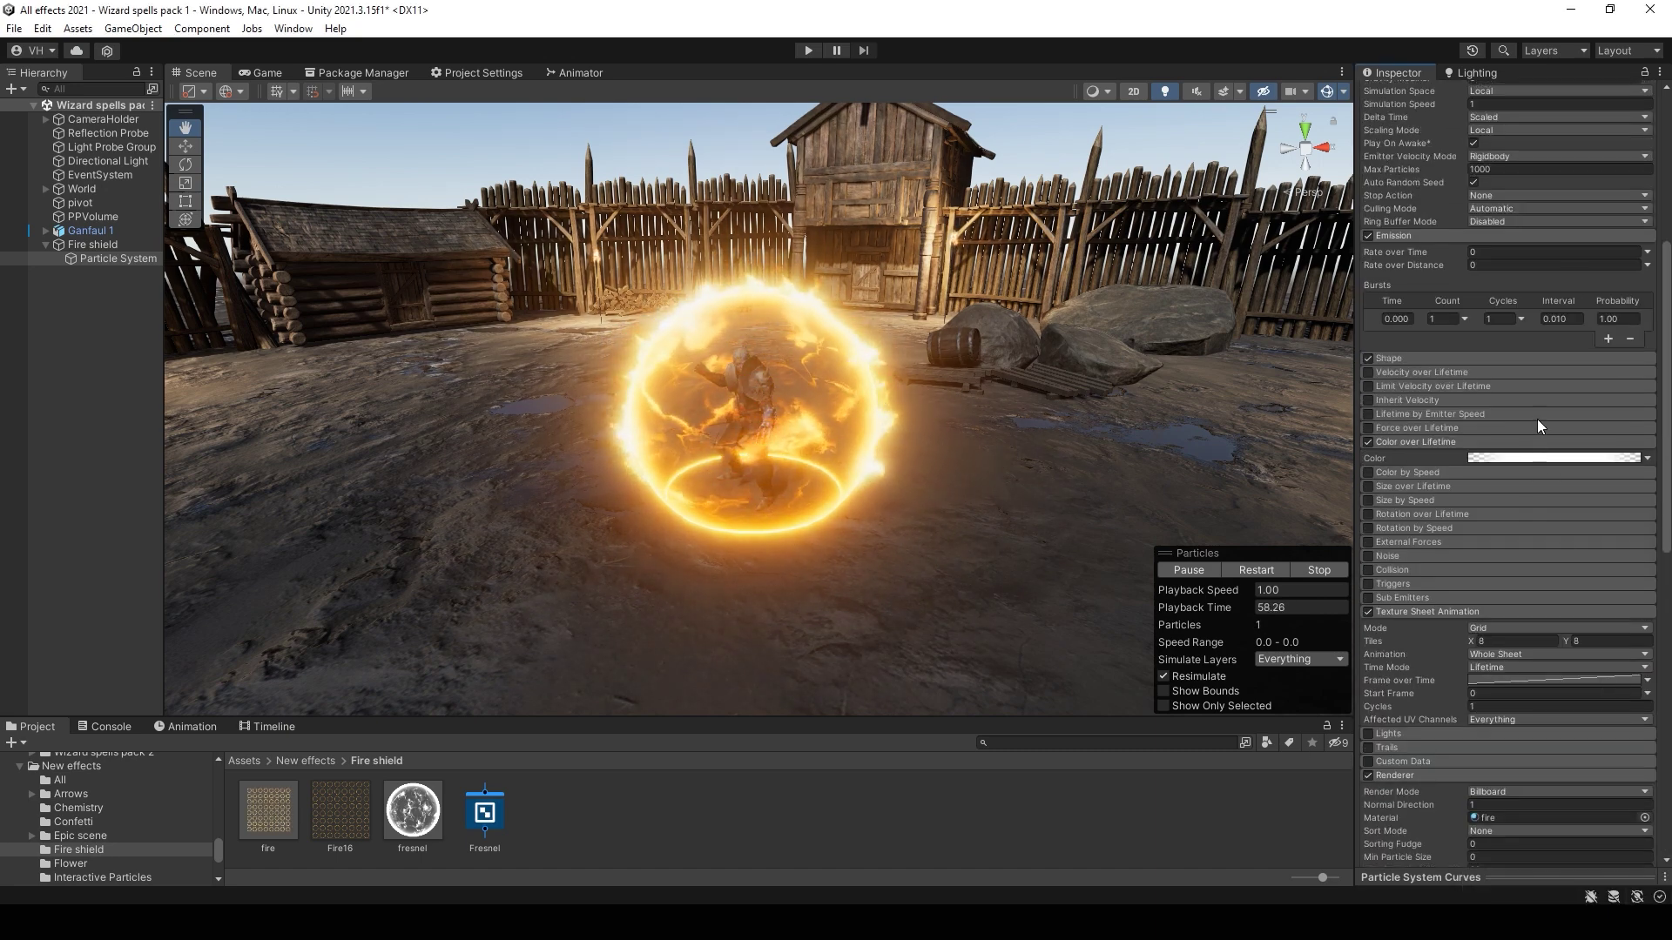
{"action": "left_click", "coordinate": [1524, 432]}
{"action": "mouse_move", "coordinate": [1524, 533]}
{"action": "left_mouse_down"}
{"action": "mouse_move", "coordinate": [1513, 546]}
{"action": "mouse_move", "coordinate": [1501, 532]}
{"action": "left_mouse_up"}
Step: Set the fire ring's Render Alignment to Facing and check the effect around the character from different angles
{"action": "right_click_drag", "start_coordinate": [826, 381], "coordinate": [1175, 530]}
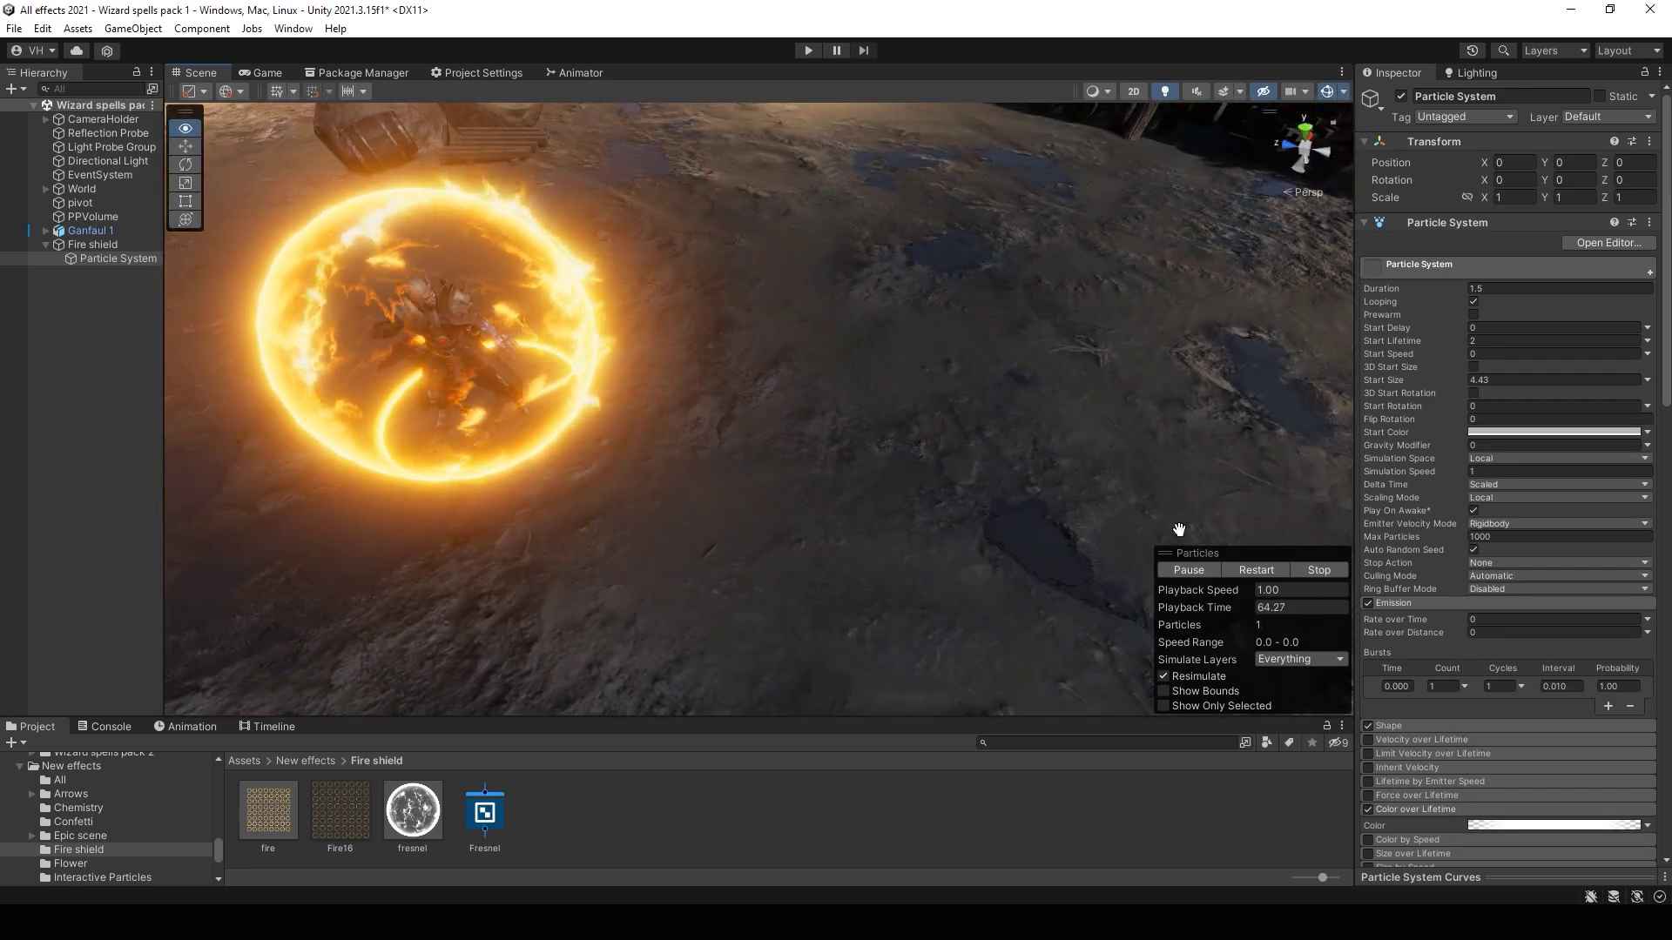
{"action": "scroll", "coordinate": [1513, 645], "scroll_direction": "down", "scroll_amount": 10}
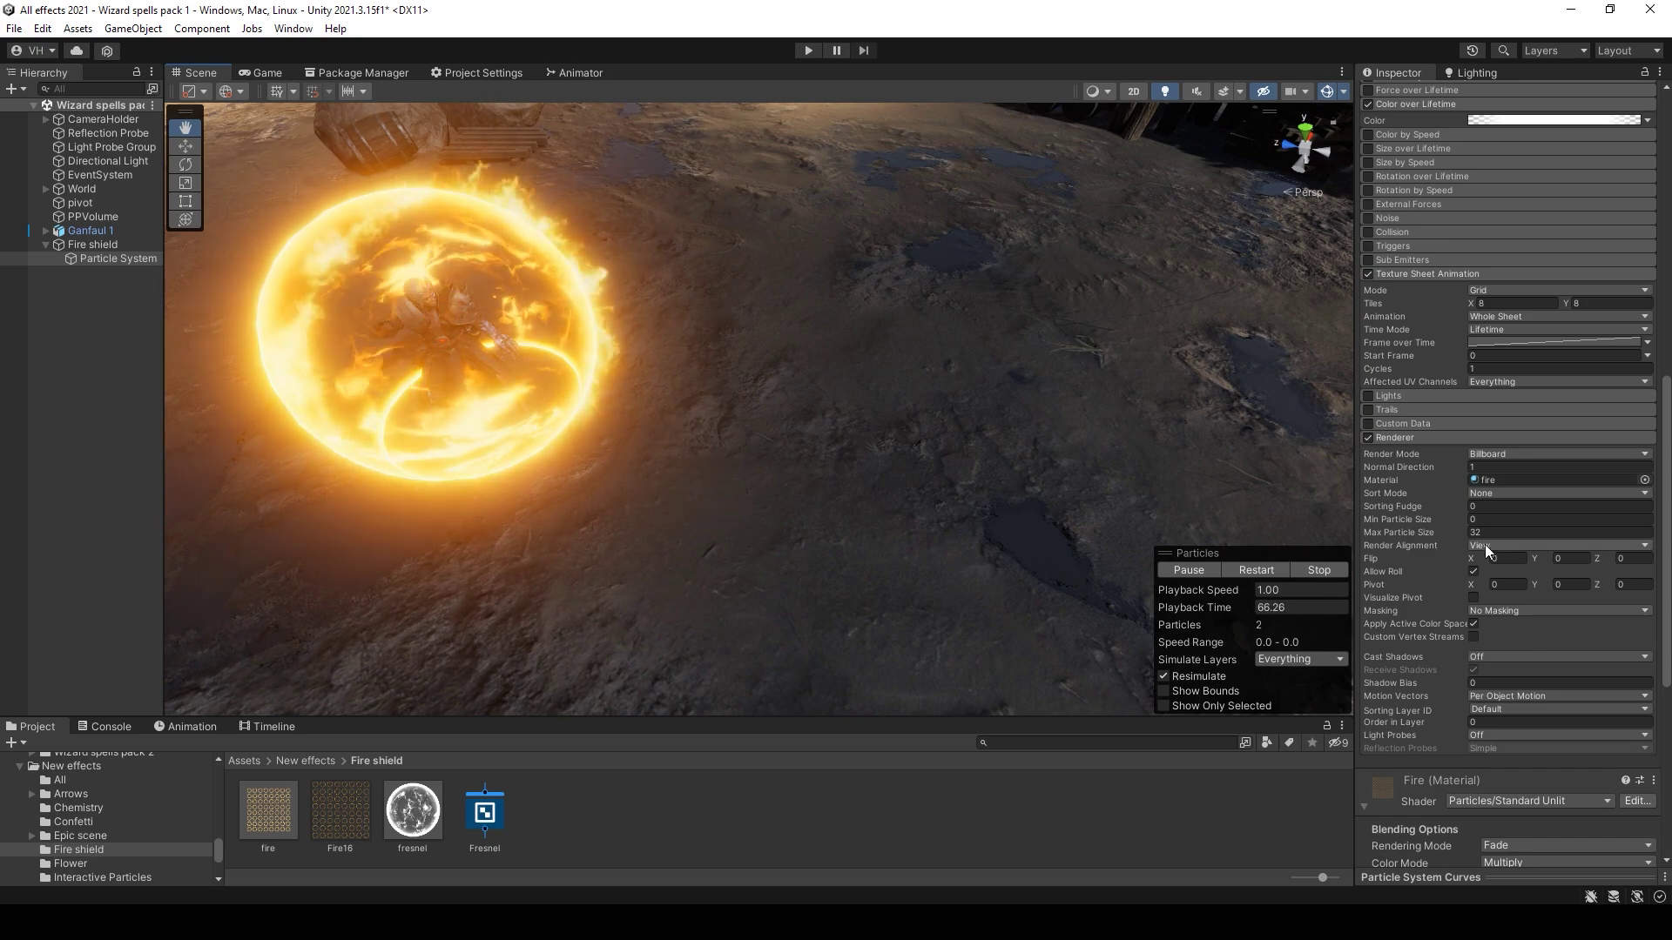
{"action": "left_click", "coordinate": [1481, 545]}
{"action": "left_click", "coordinate": [1516, 620]}
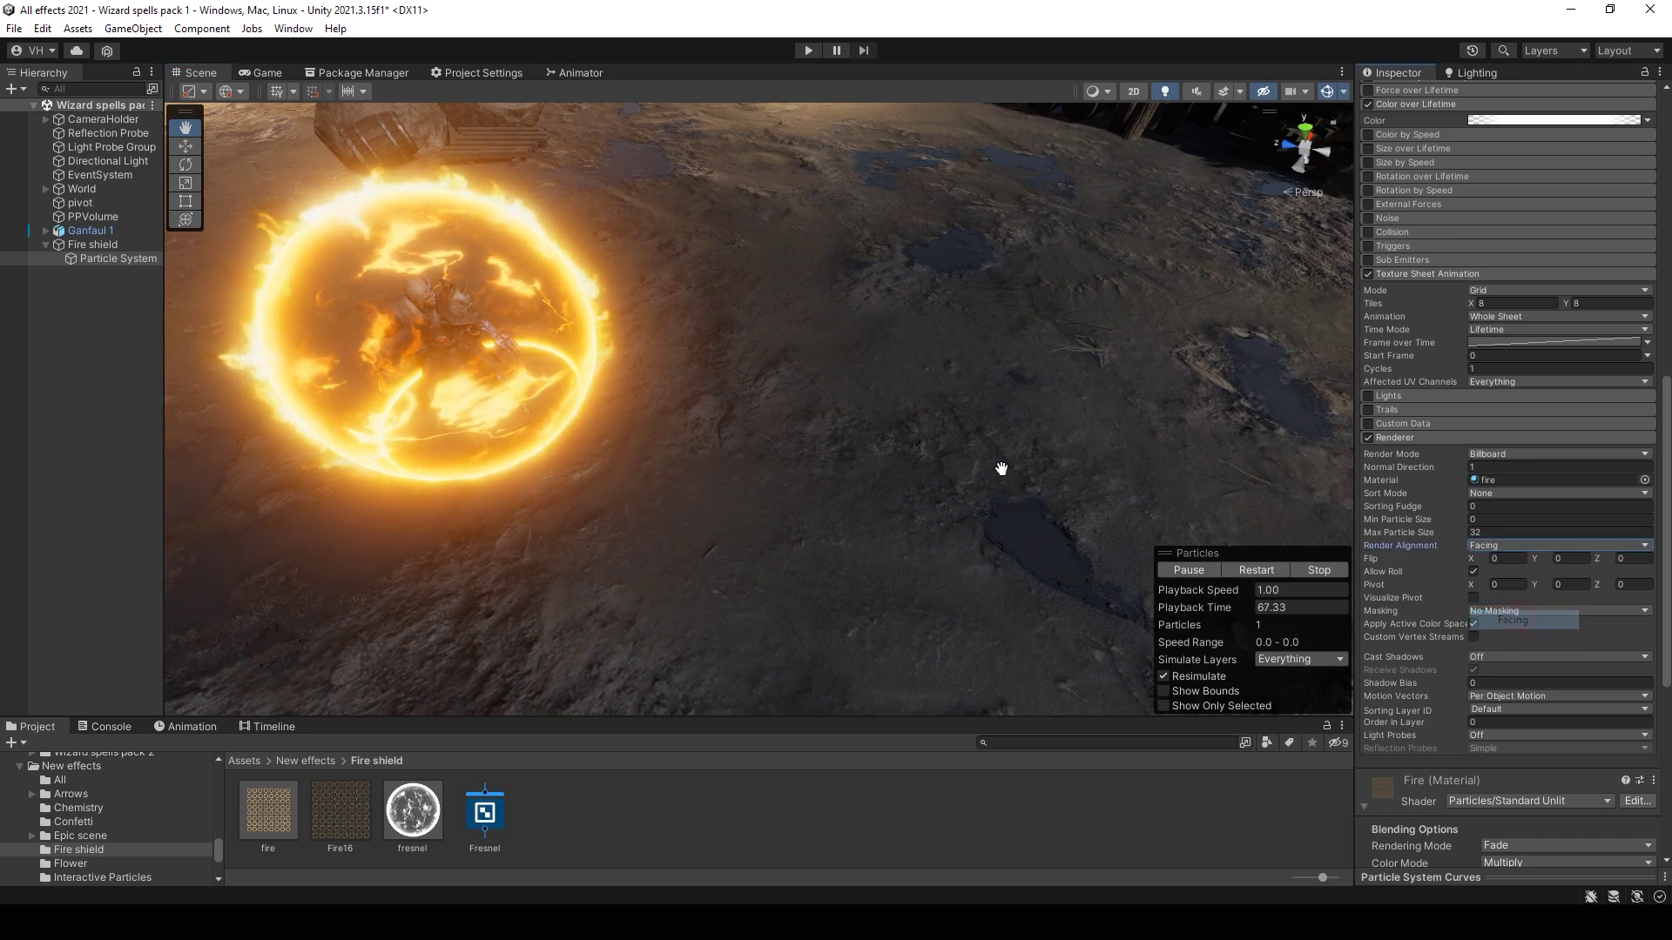
{"action": "right_click_drag", "start_coordinate": [1001, 469], "coordinate": [726, 340]}
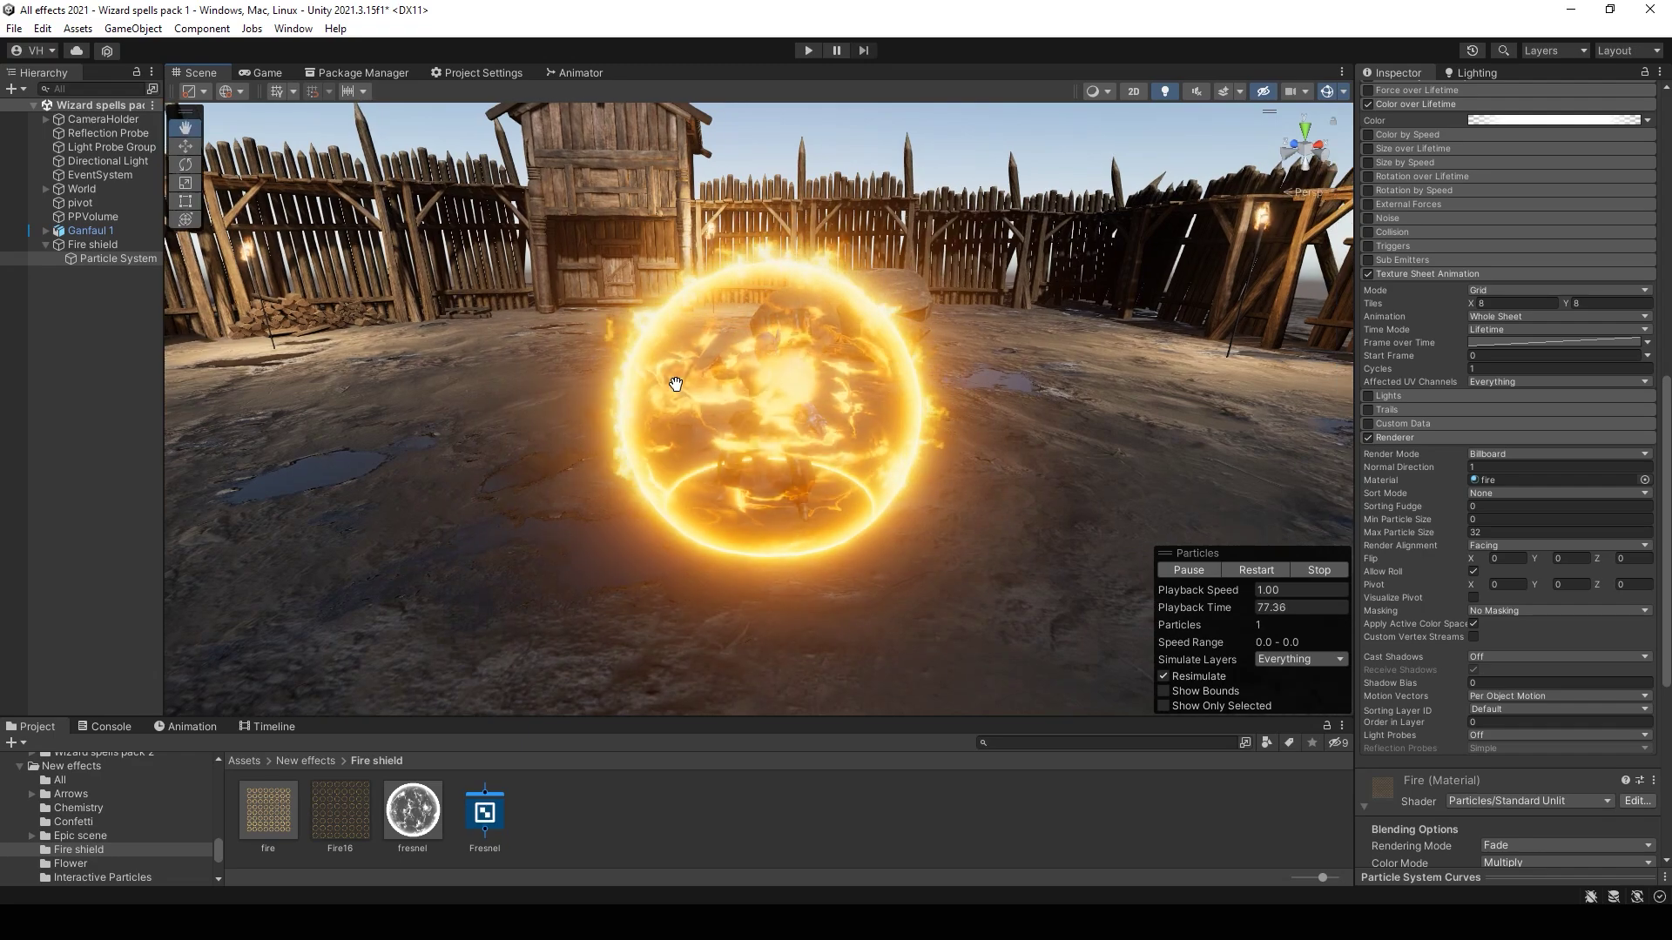
{"action": "left_click_drag", "start_coordinate": [676, 384], "coordinate": [704, 374], "text": "alt"}
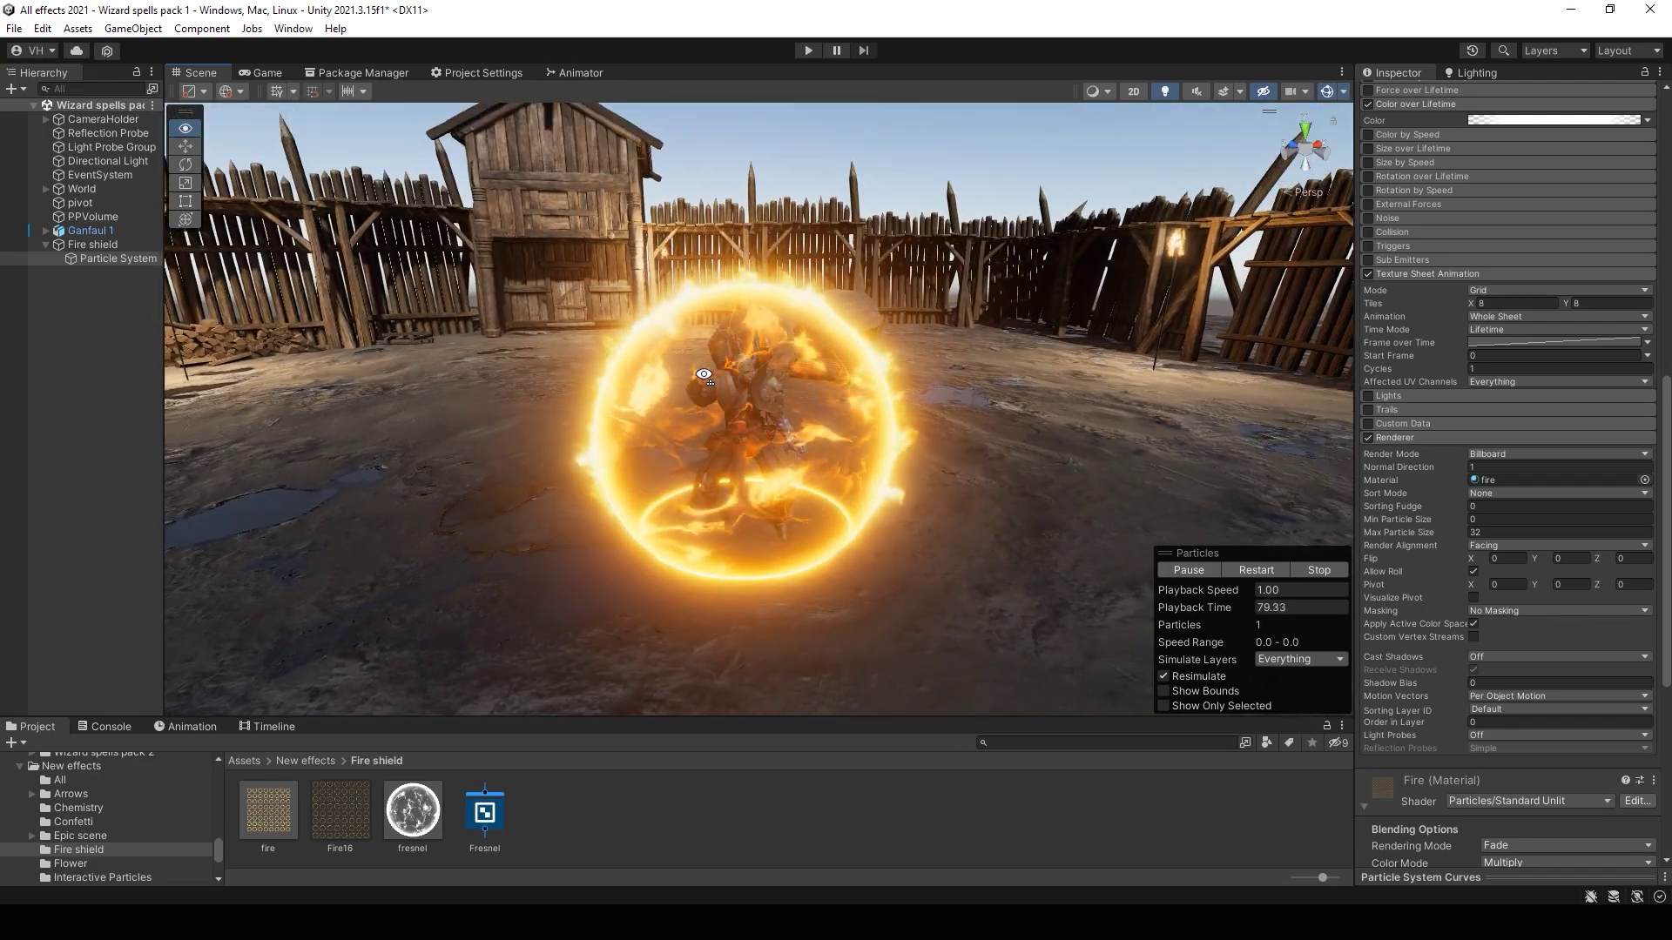
{"action": "right_click_drag", "start_coordinate": [703, 373], "coordinate": [740, 370]}
{"action": "key", "text": "w"}
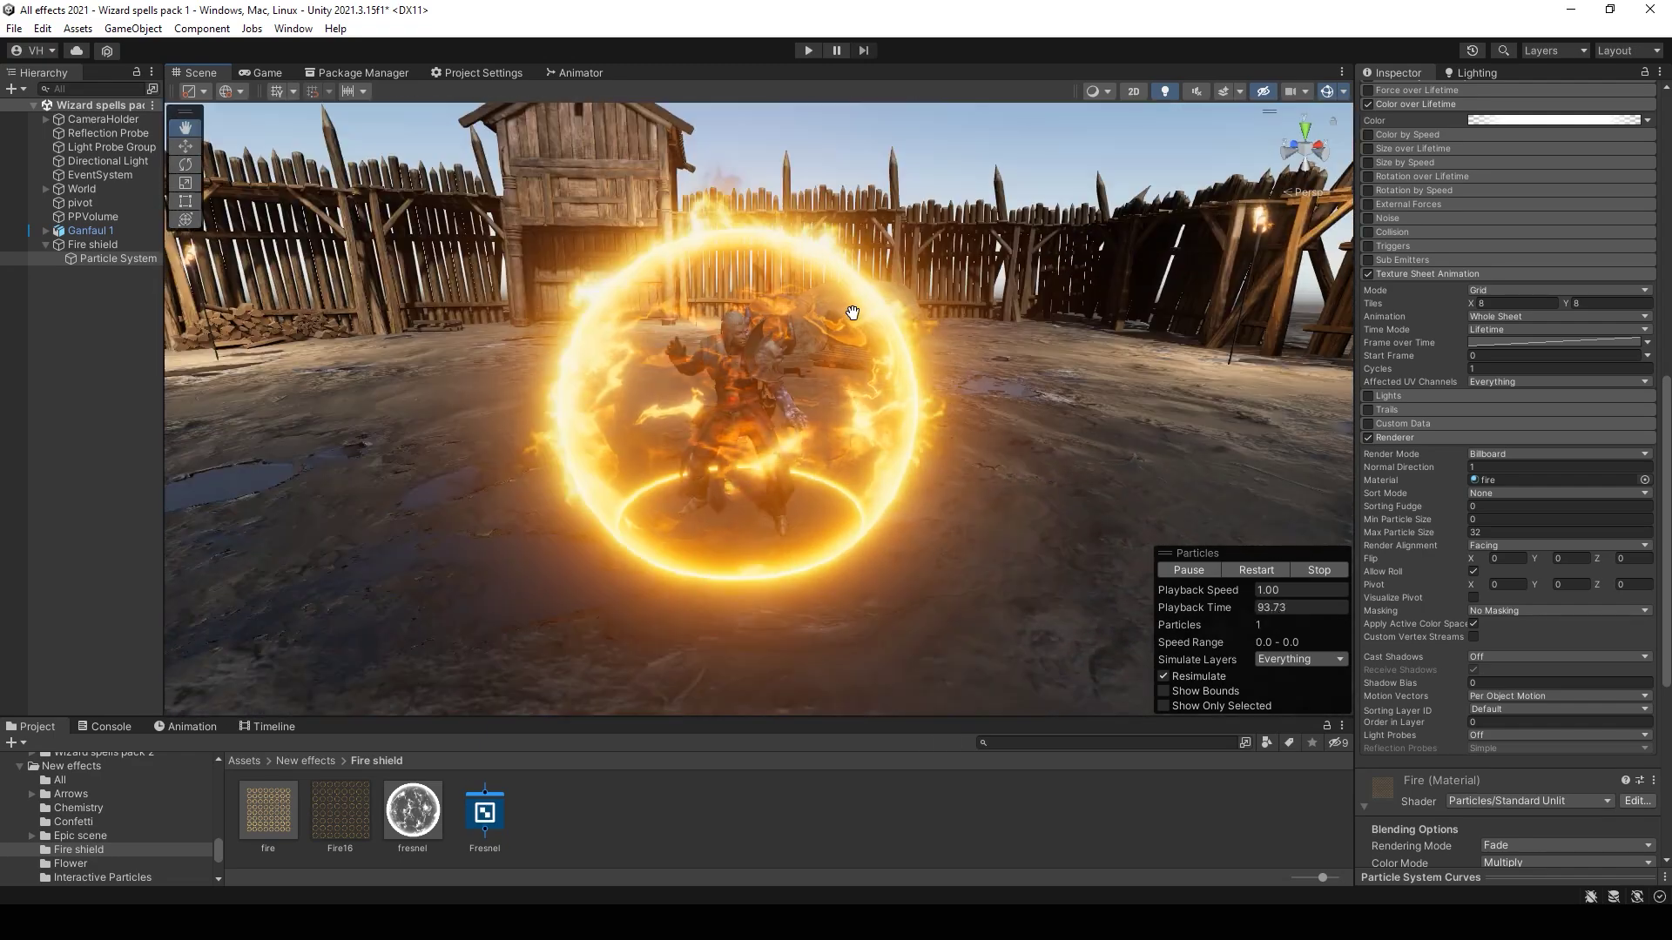
{"action": "right_click_drag", "start_coordinate": [851, 310], "coordinate": [882, 324]}
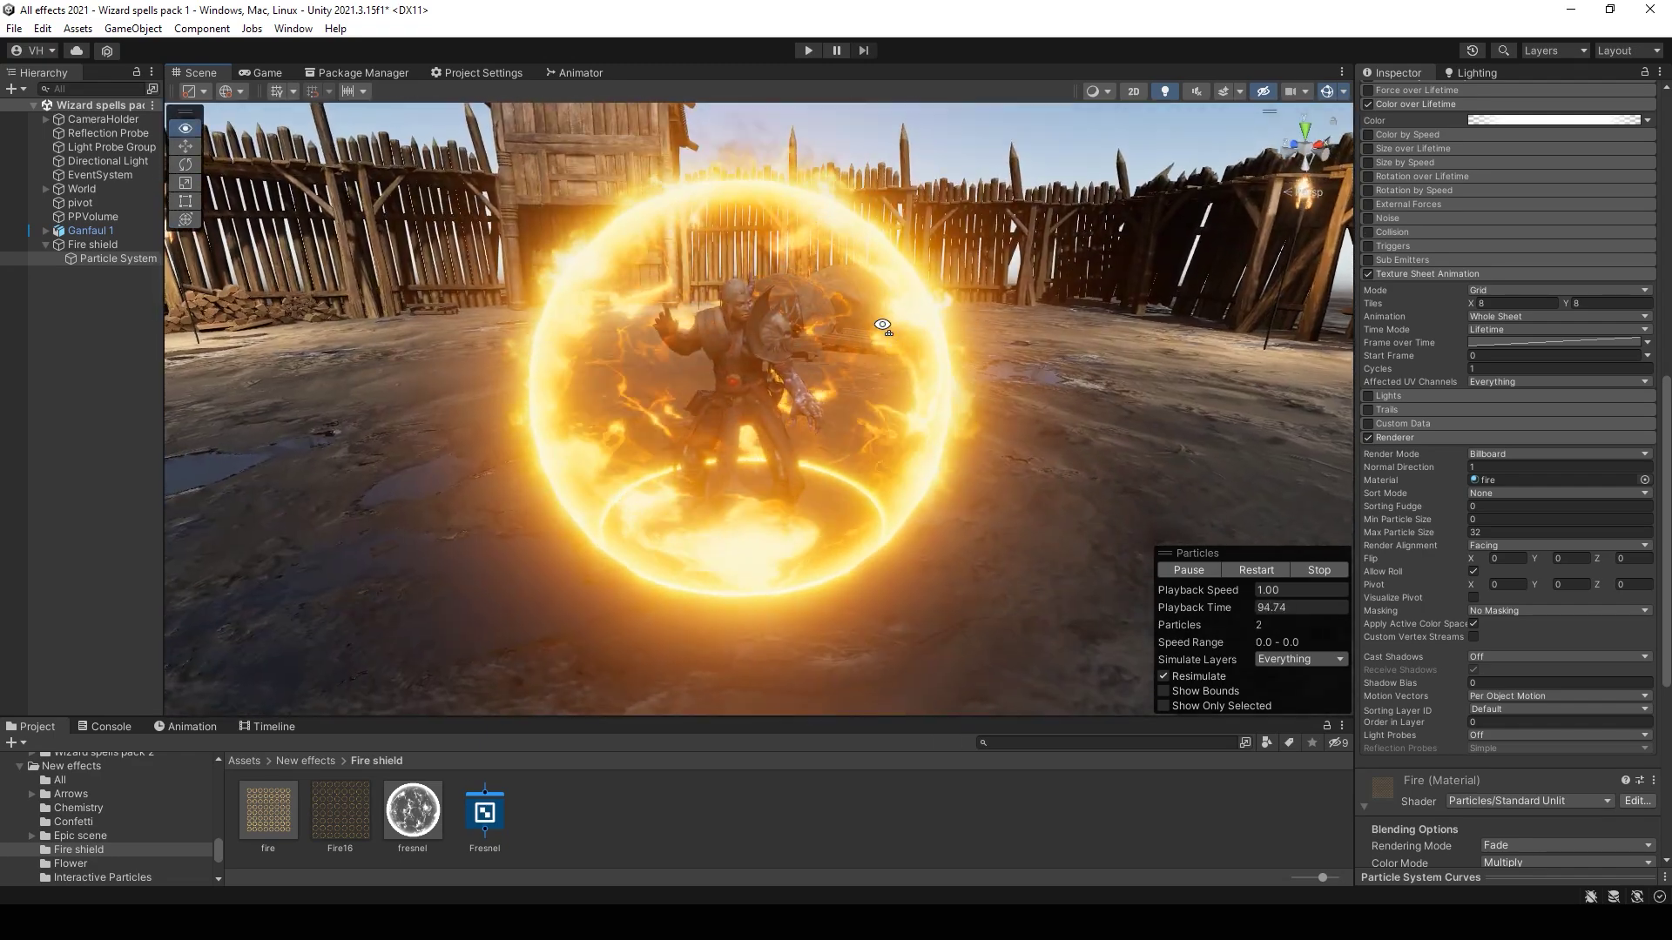